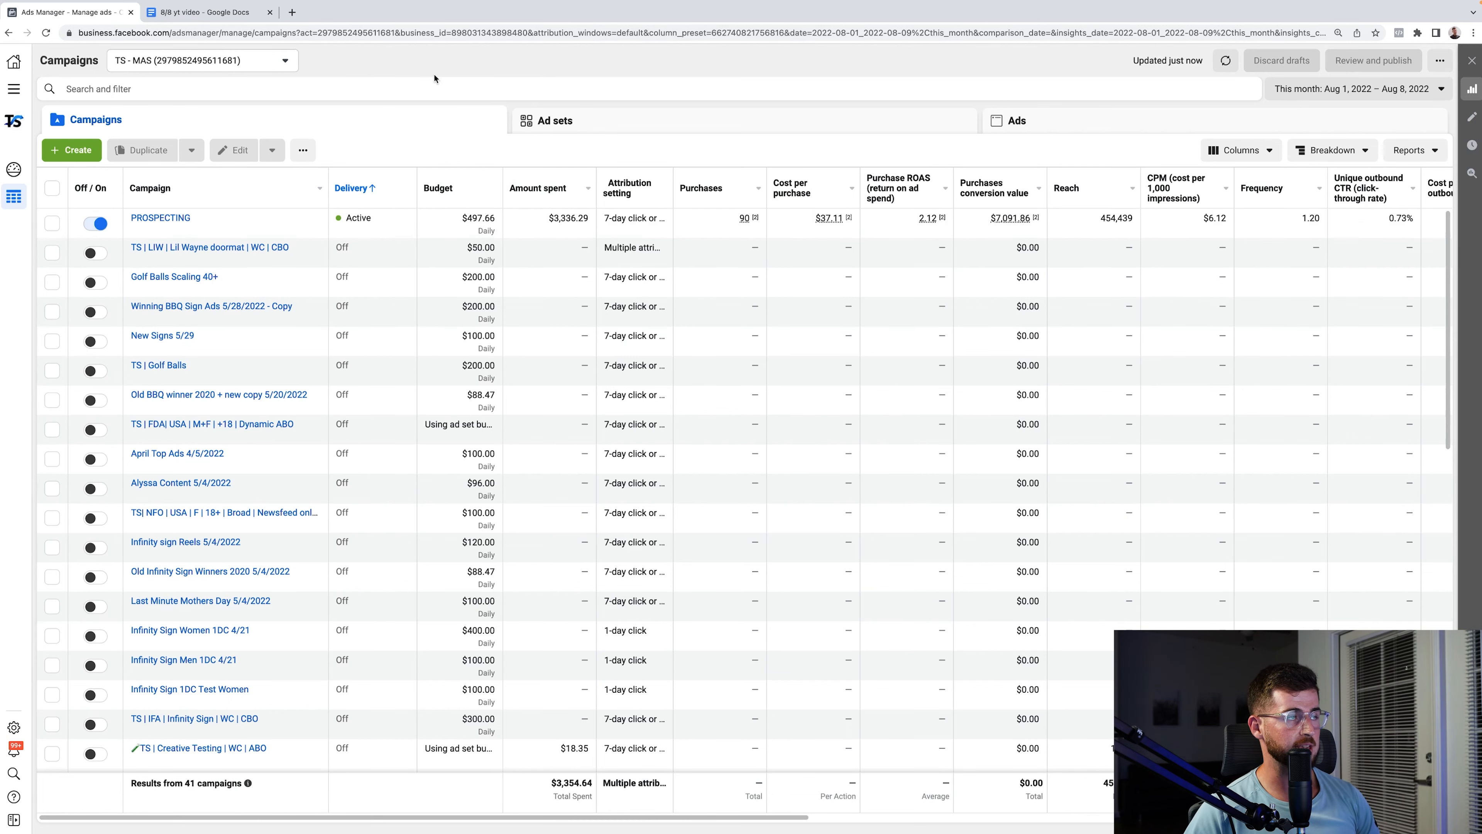
# - Switch to the "8/8 yt video" document in Google Docs and set its zoom to Fit
pyautogui.click(206, 13)
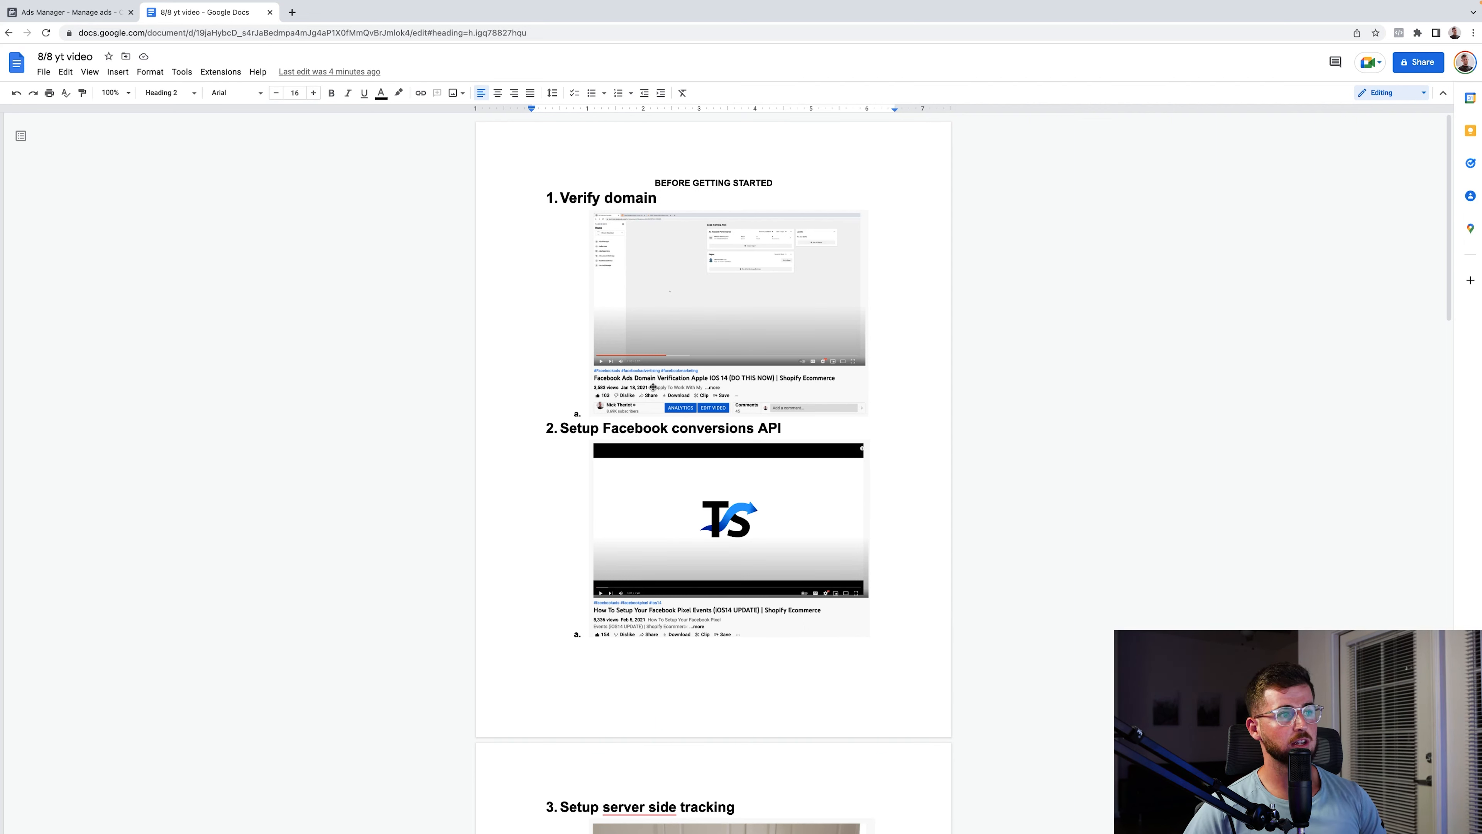
pyautogui.click(113, 93)
pyautogui.click(123, 120)
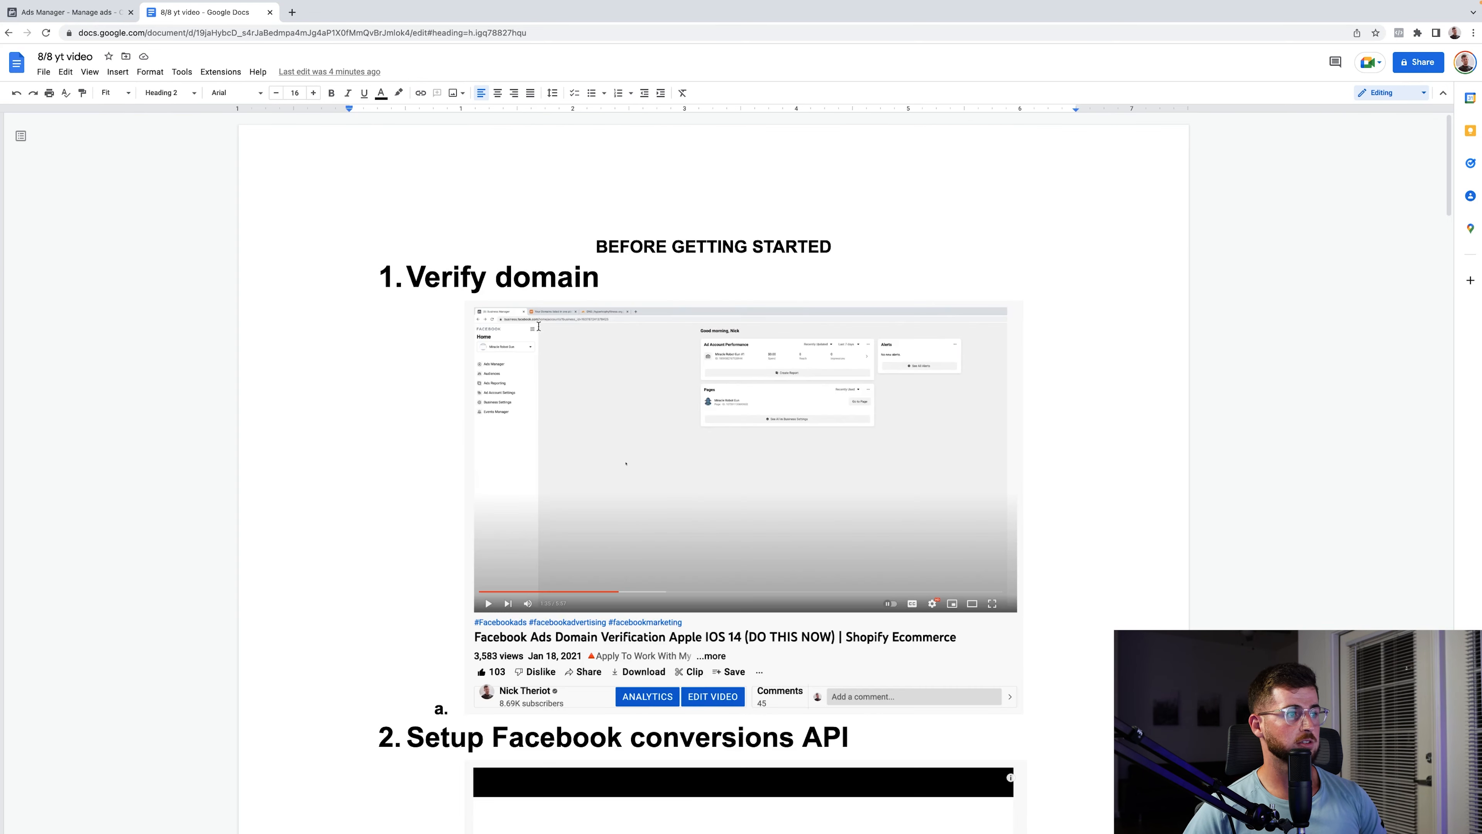
# - Review the document's "Before getting started" items on domain verification, Facebook conversions API and server side tracking
pyautogui.scroll(-3, 668, 444)
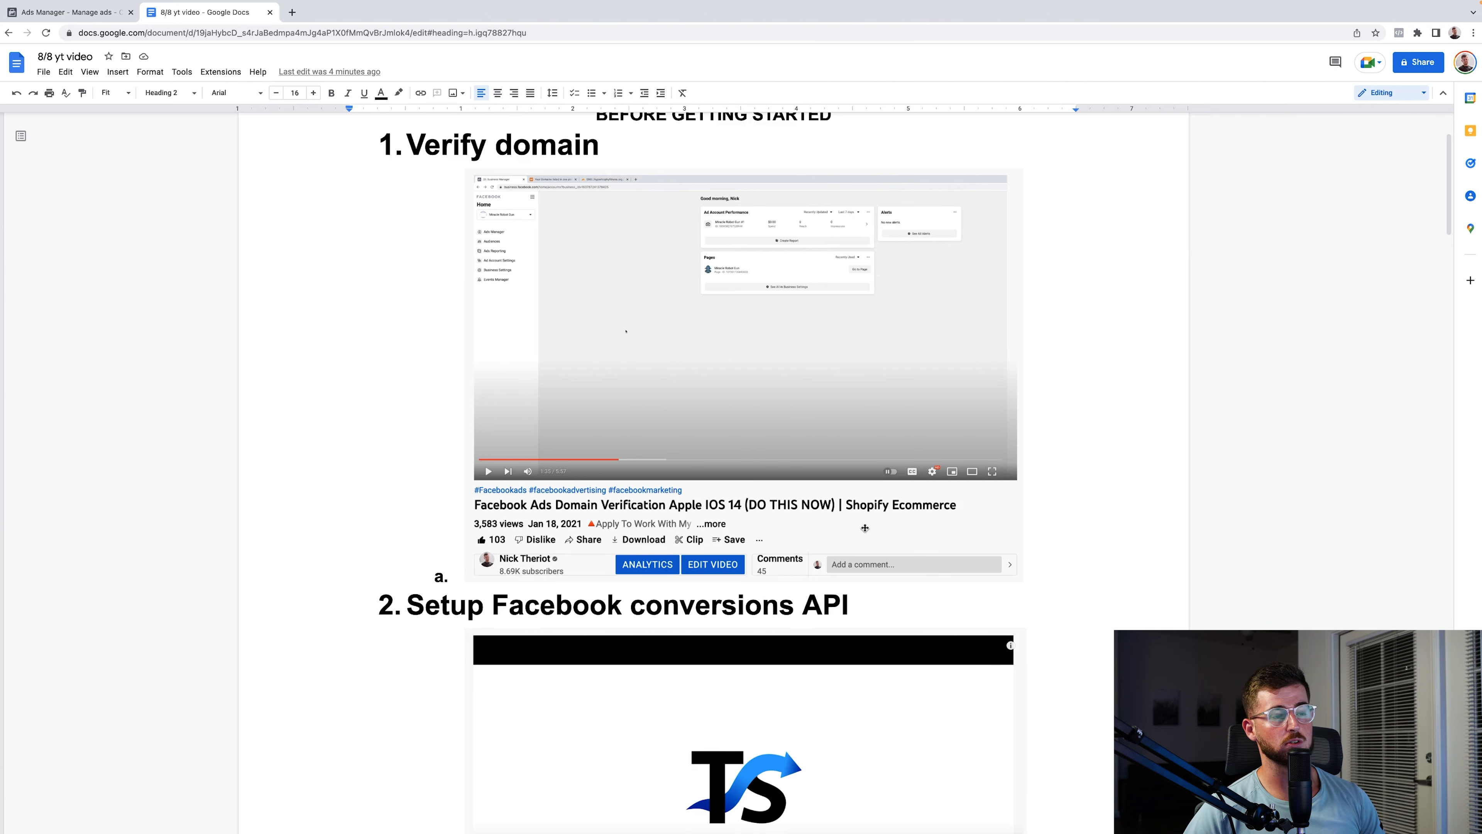
pyautogui.scroll(1, 870, 527)
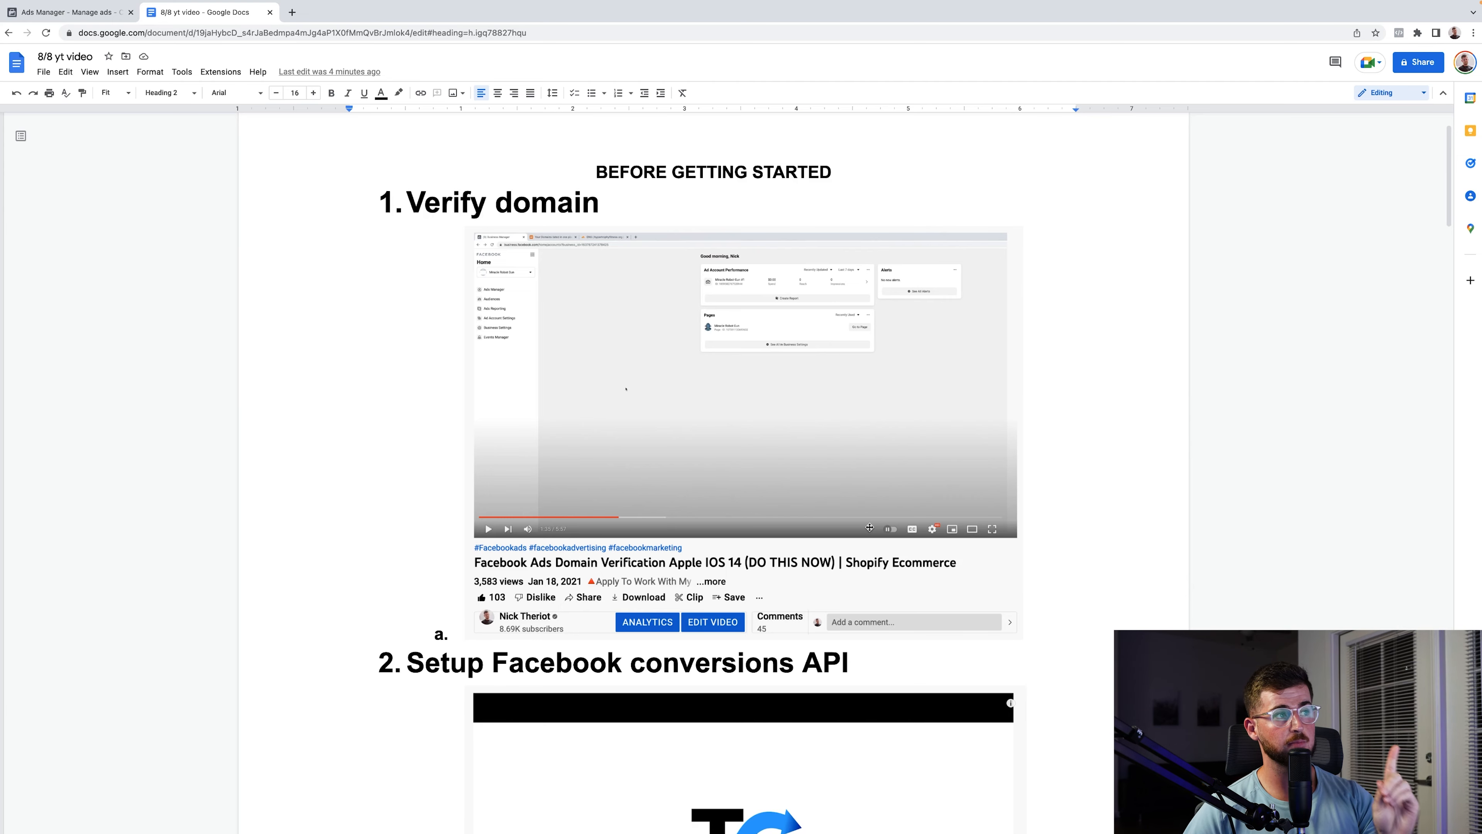
pyautogui.scroll(-4, 870, 528)
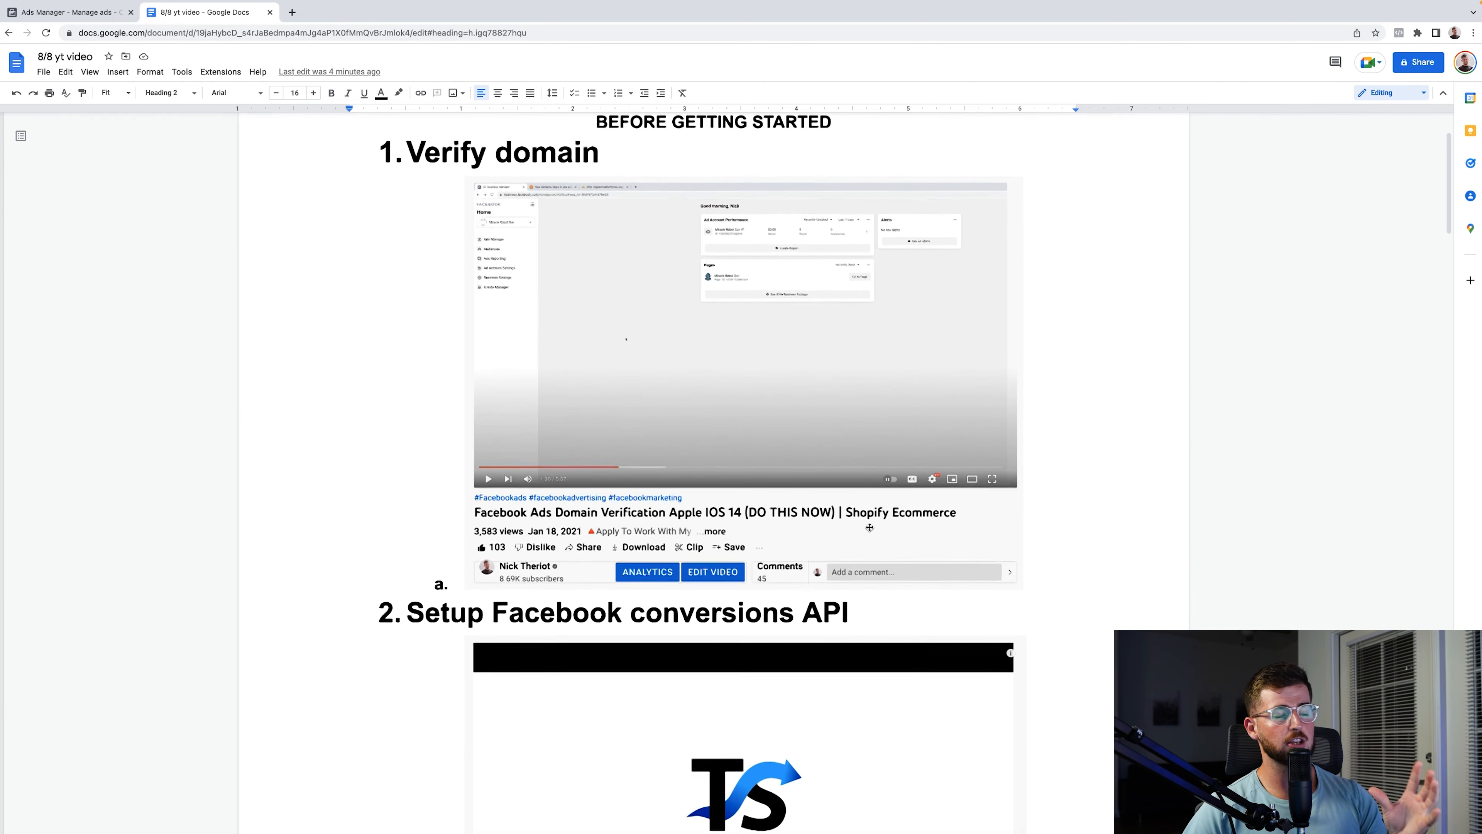
pyautogui.scroll(-4, 870, 527)
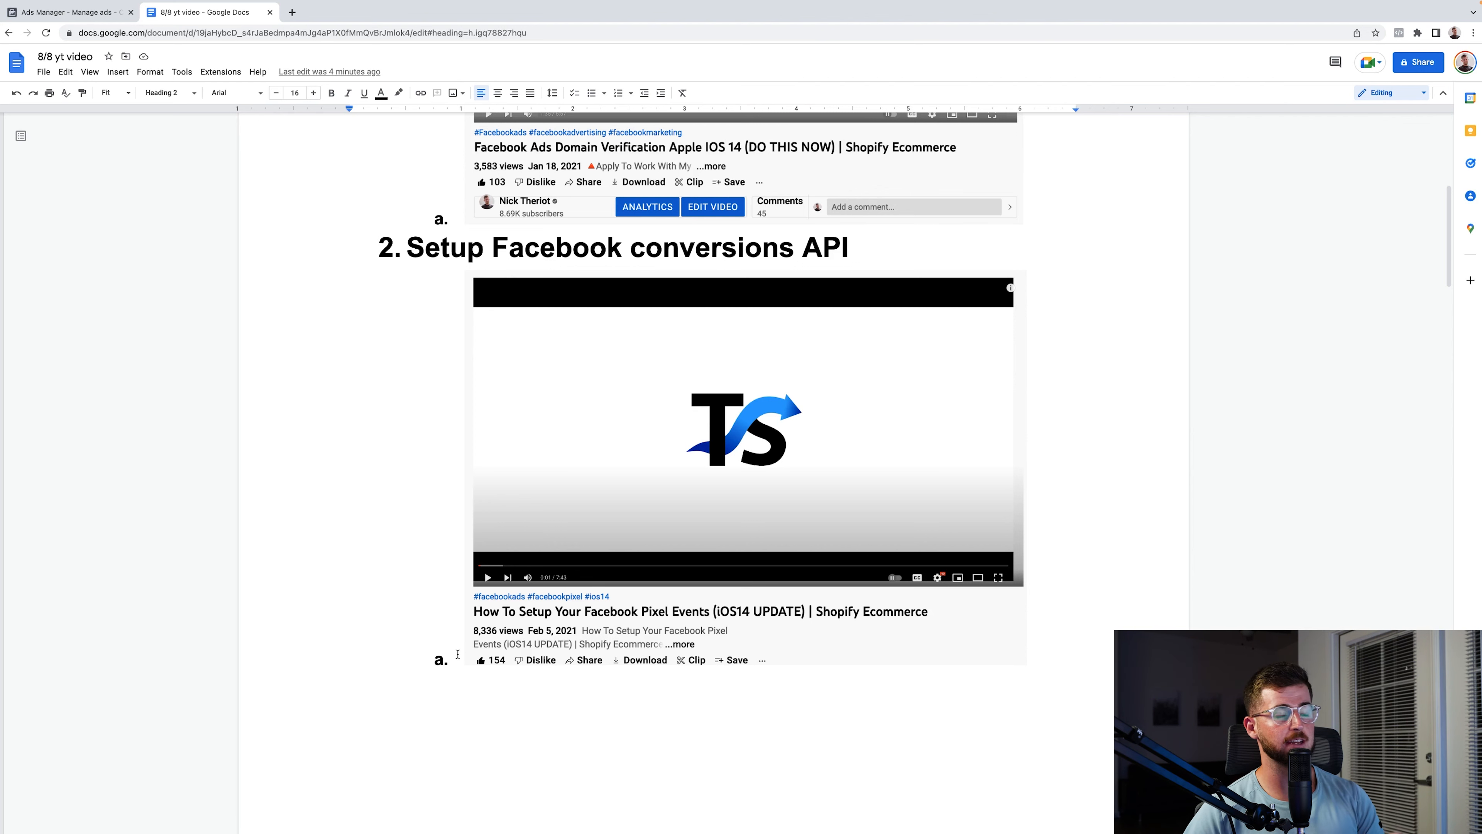
pyautogui.scroll(1, 814, 631)
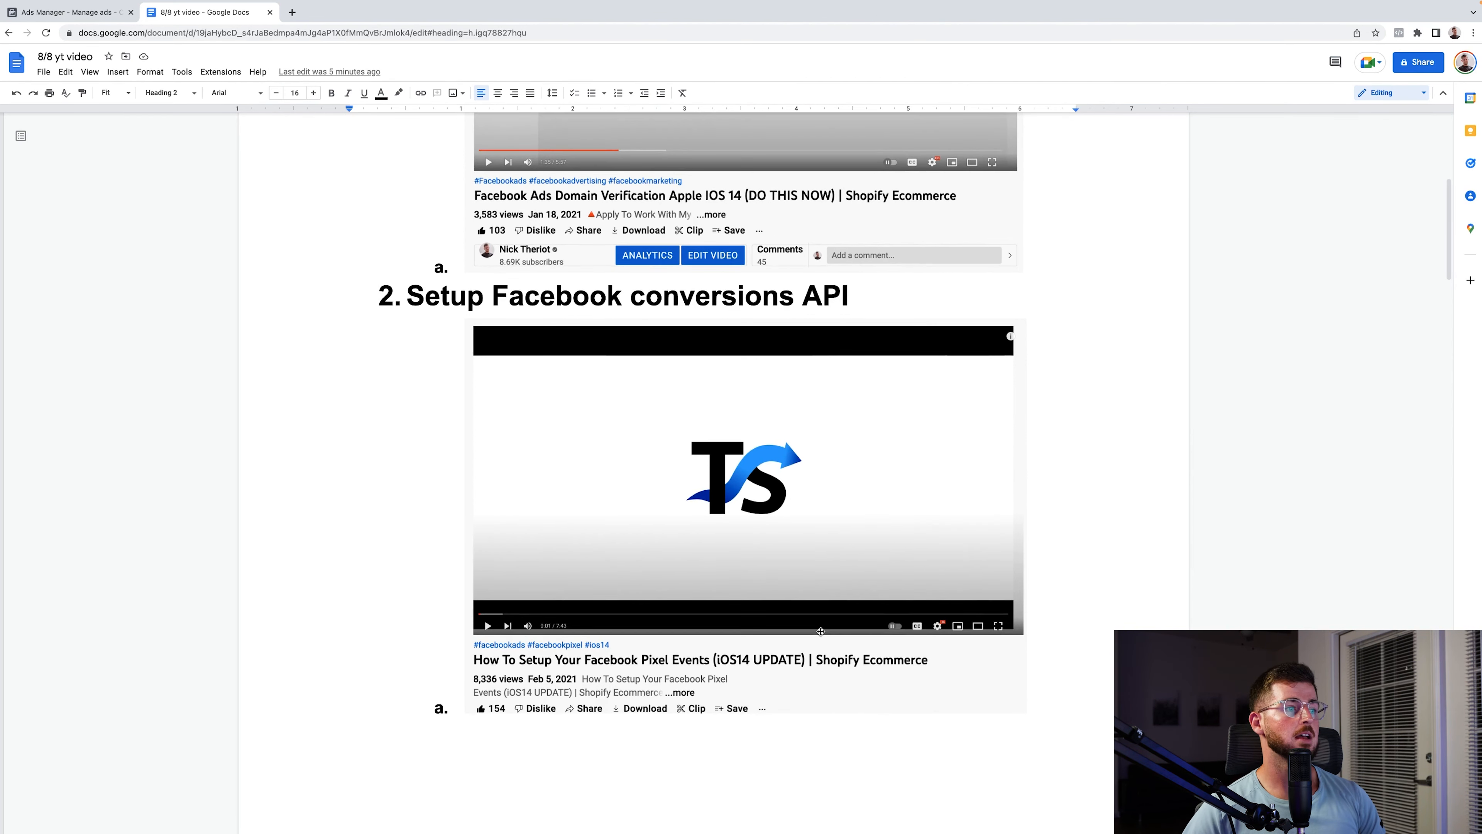
pyautogui.scroll(-10, 821, 630)
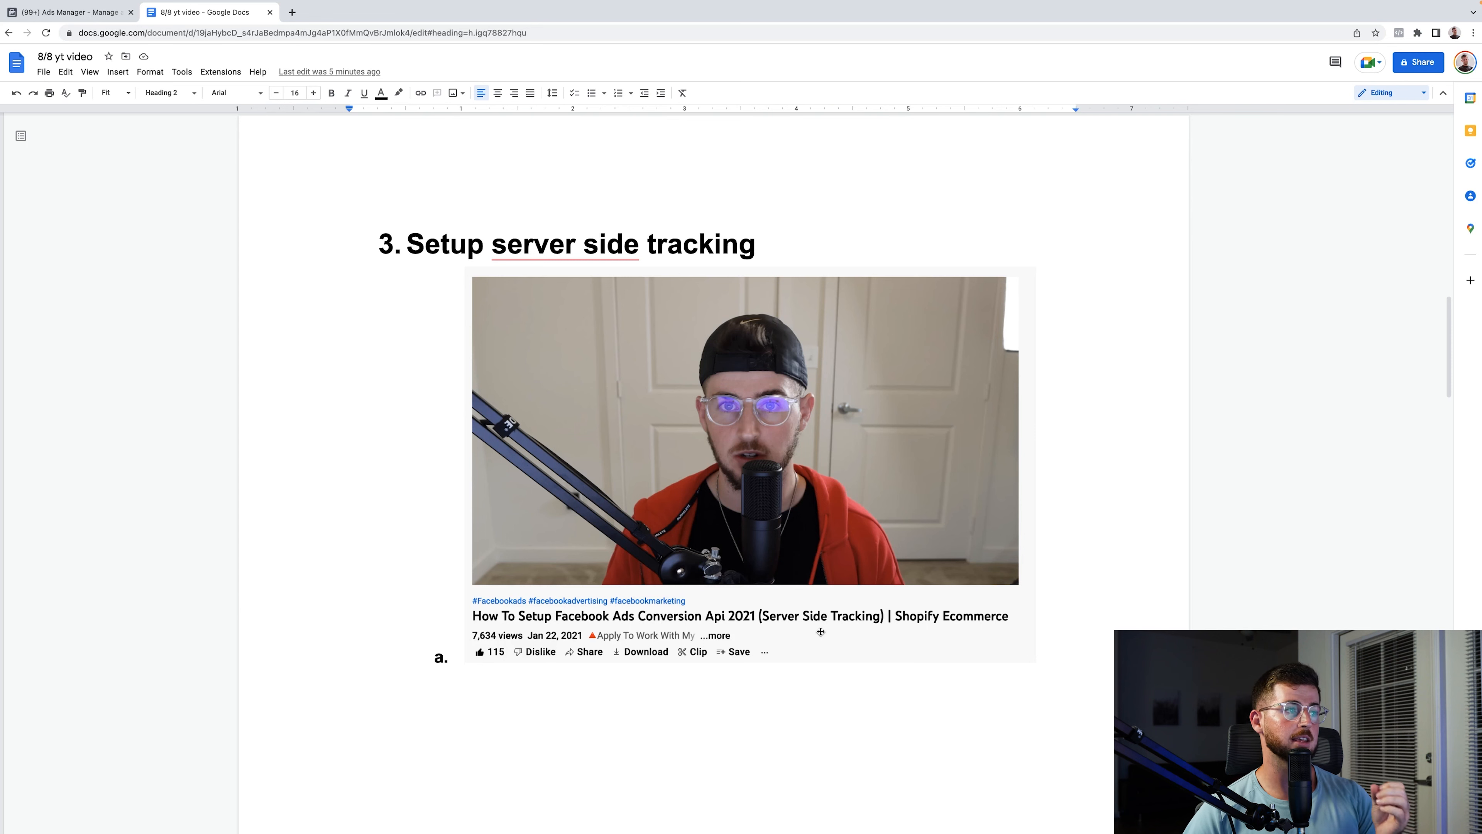
pyautogui.scroll(15, 821, 632)
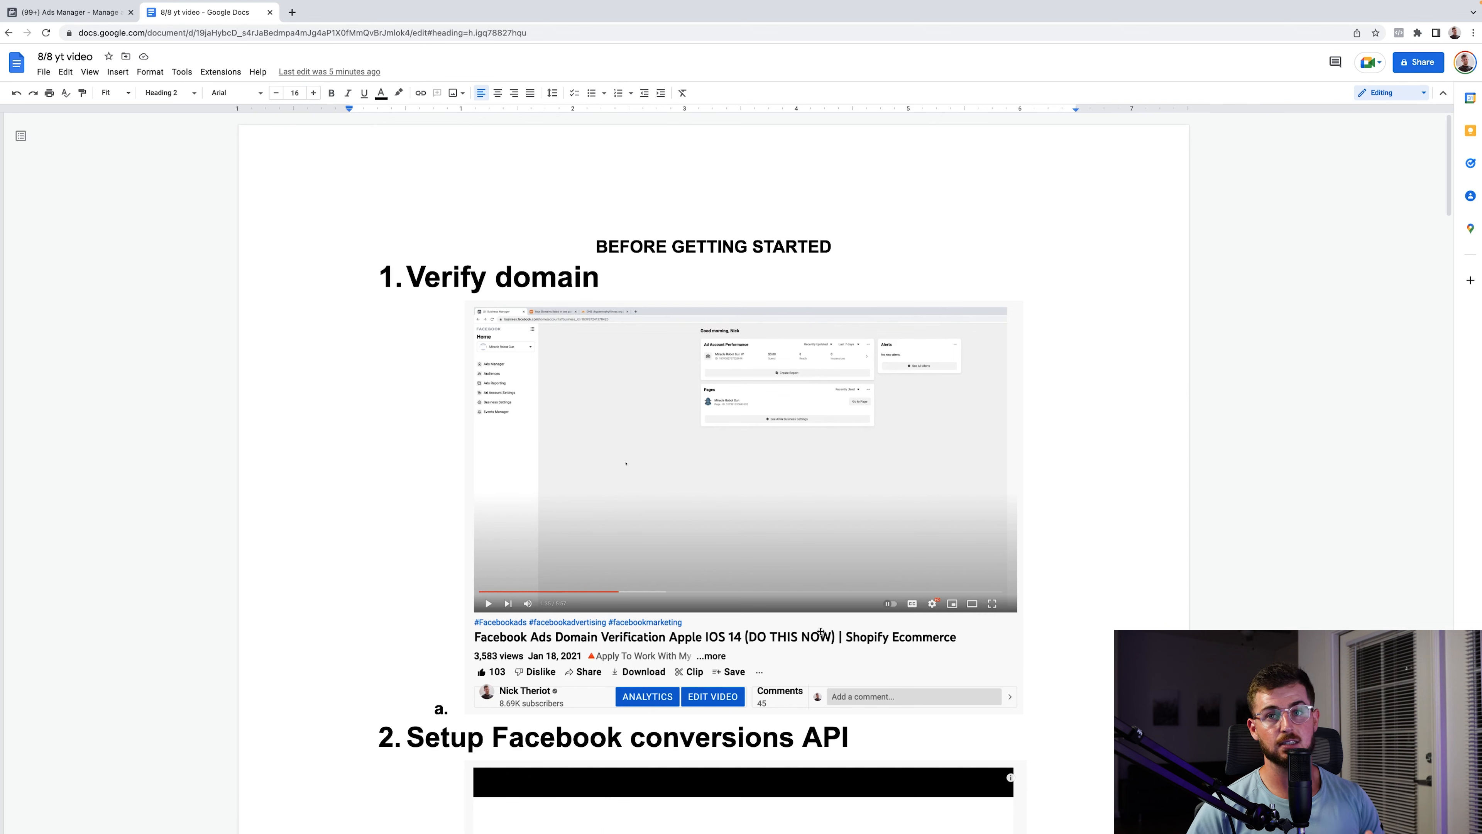
# - Open the metaladdresssigns.com store in a new browser tab
pyautogui.click(93, 12)
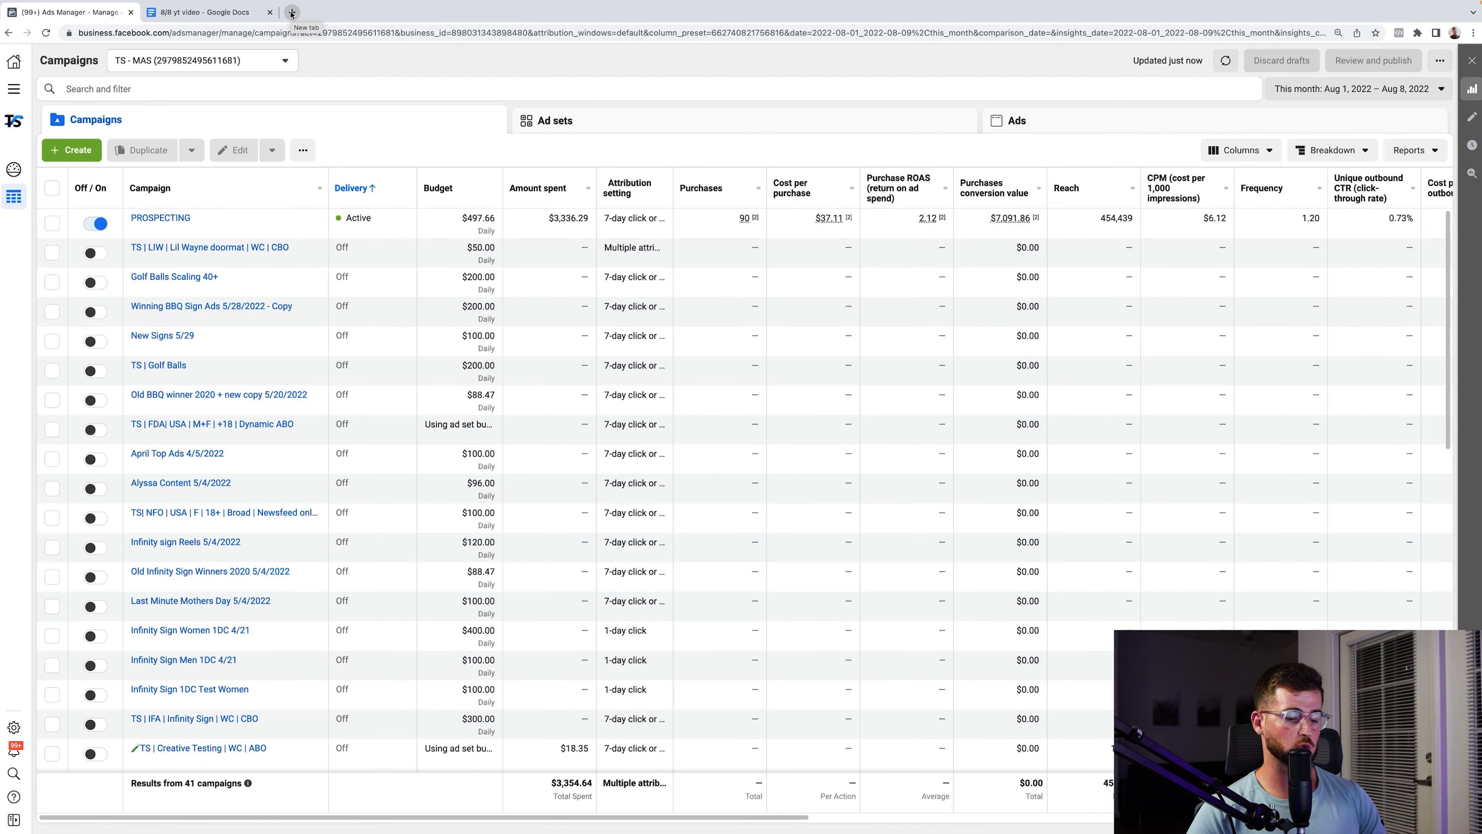
pyautogui.click(291, 13)
pyautogui.write('ne')
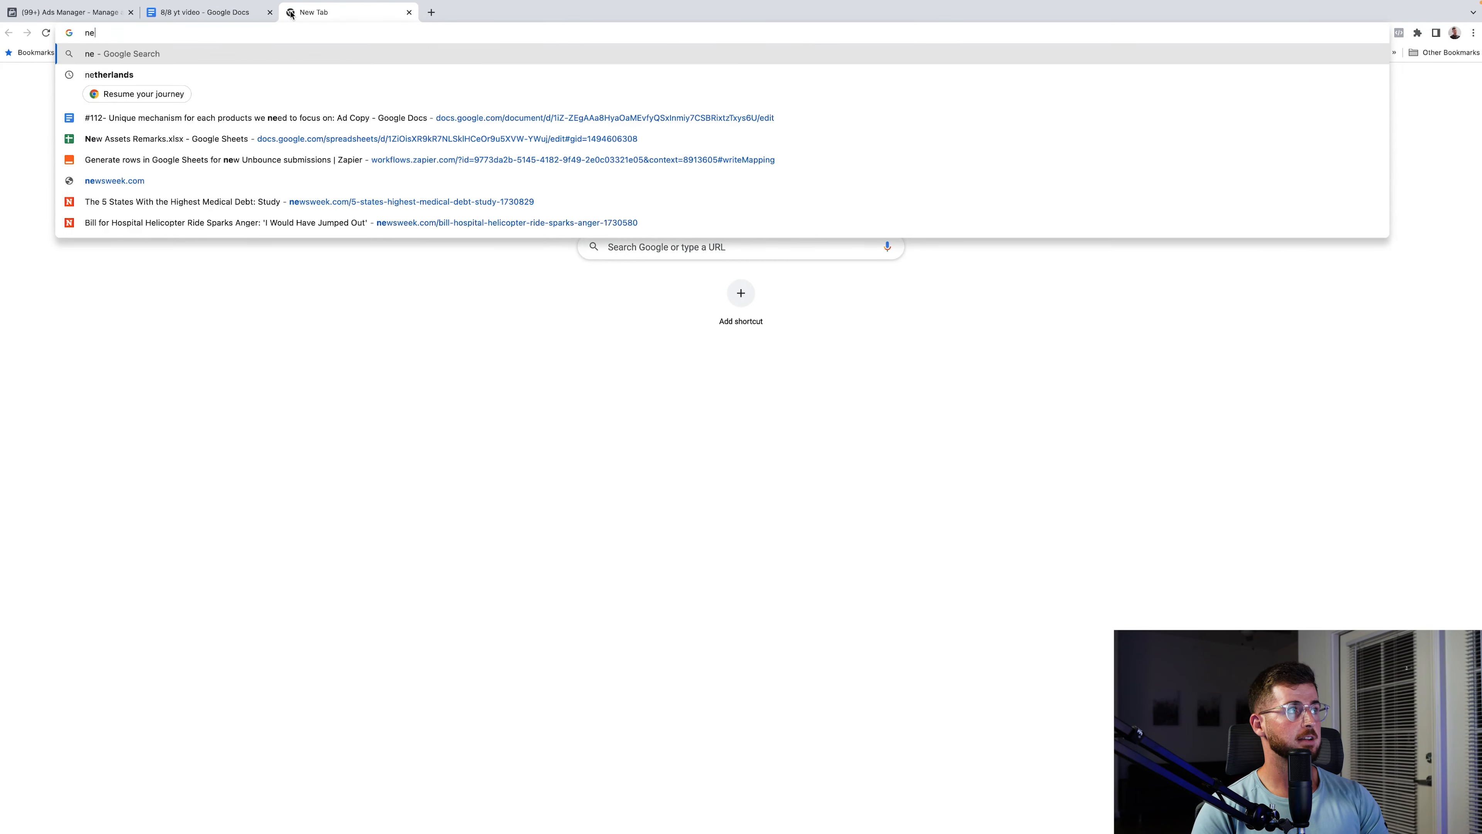
pyautogui.press('BackSpace')
pyautogui.press('BackSpace')
pyautogui.write('me')
pyautogui.press('Return')
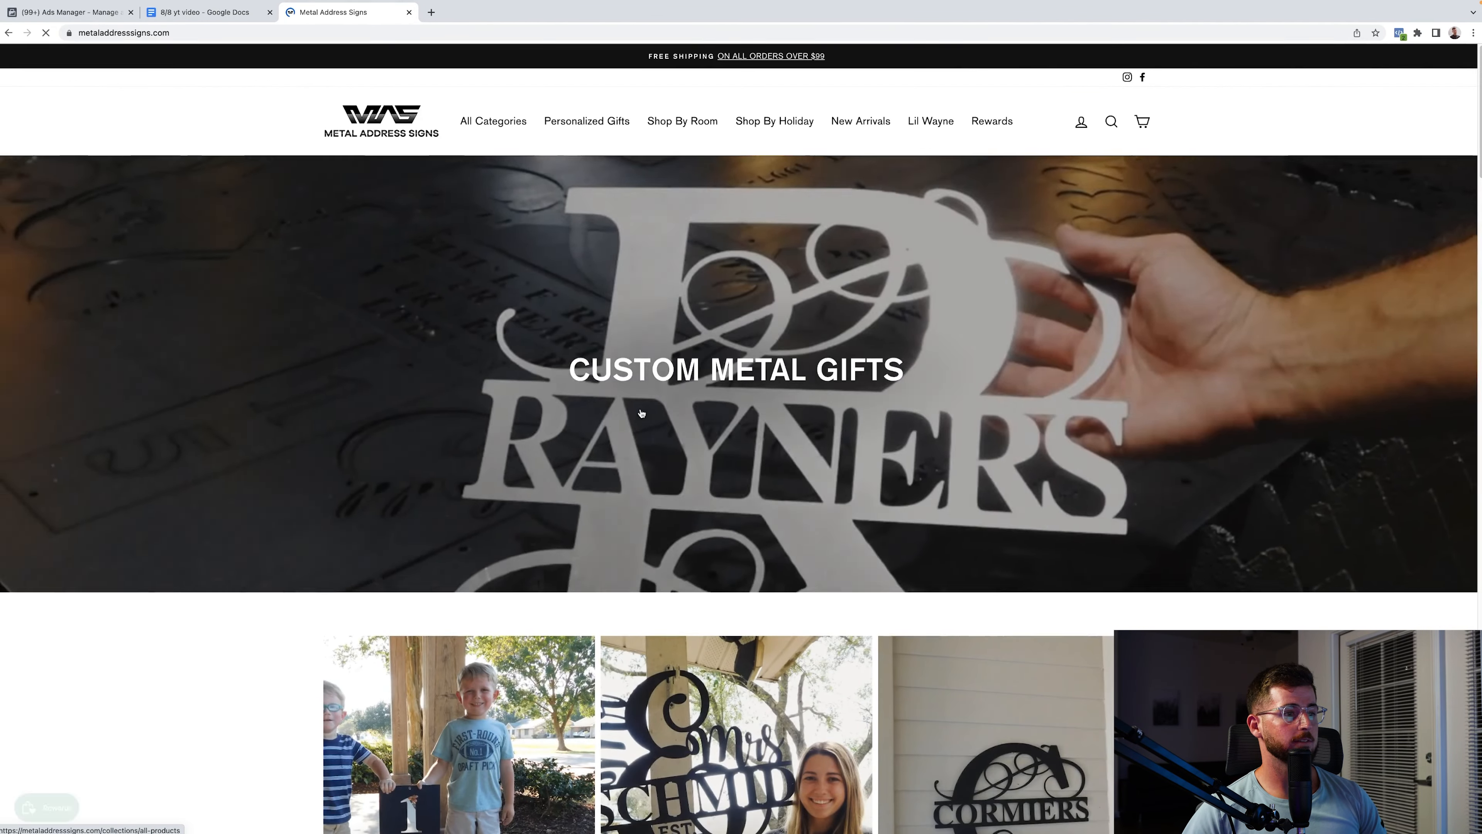
# - Open the Infinity Heart Sign Containing Names + Date product from Best Sellers and examine its free shipping banner and product page
pyautogui.scroll(-10, 641, 413)
pyautogui.scroll(8, 640, 413)
pyautogui.scroll(-8, 641, 413)
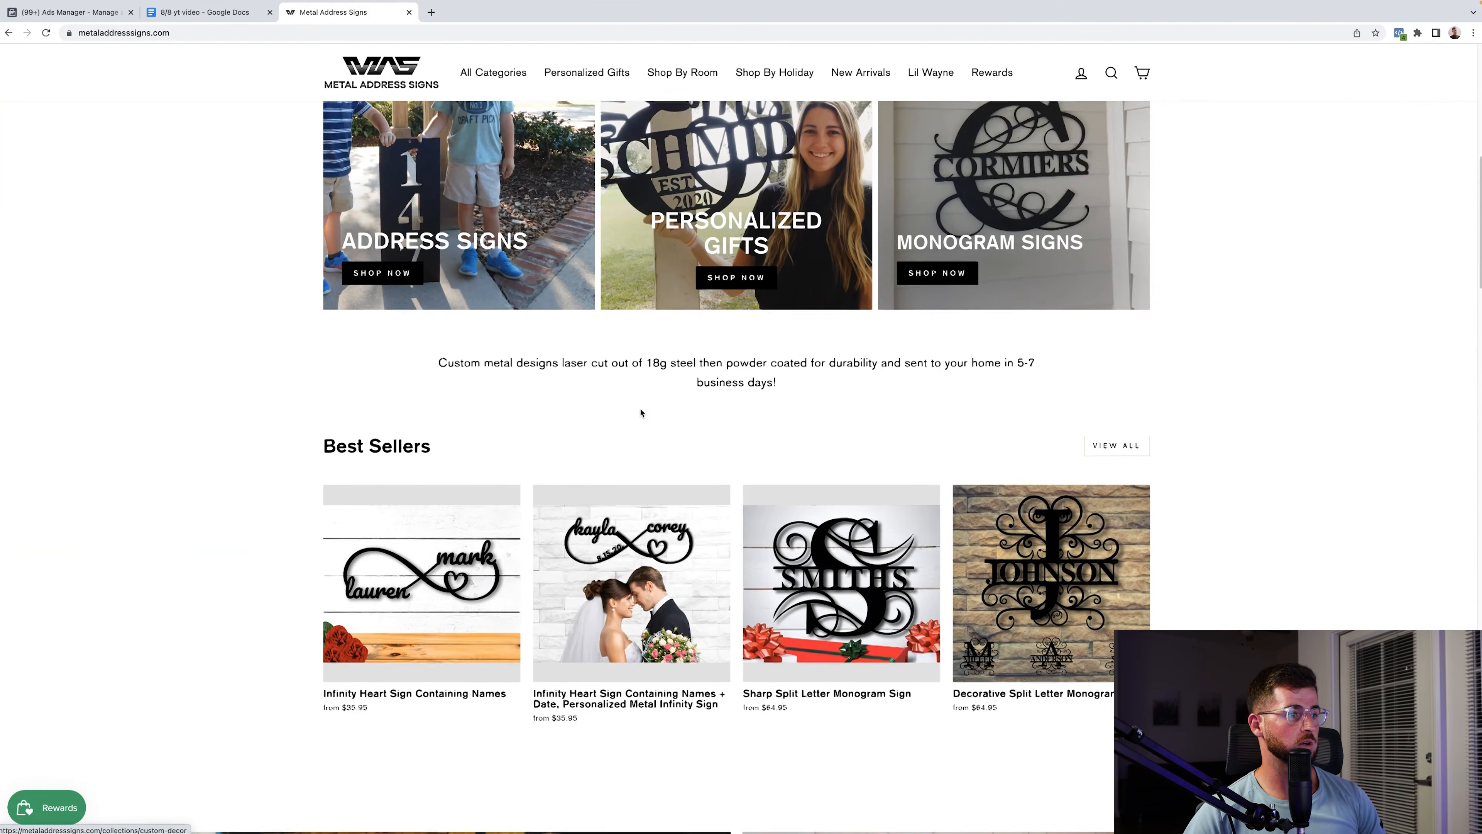
pyautogui.click(630, 578)
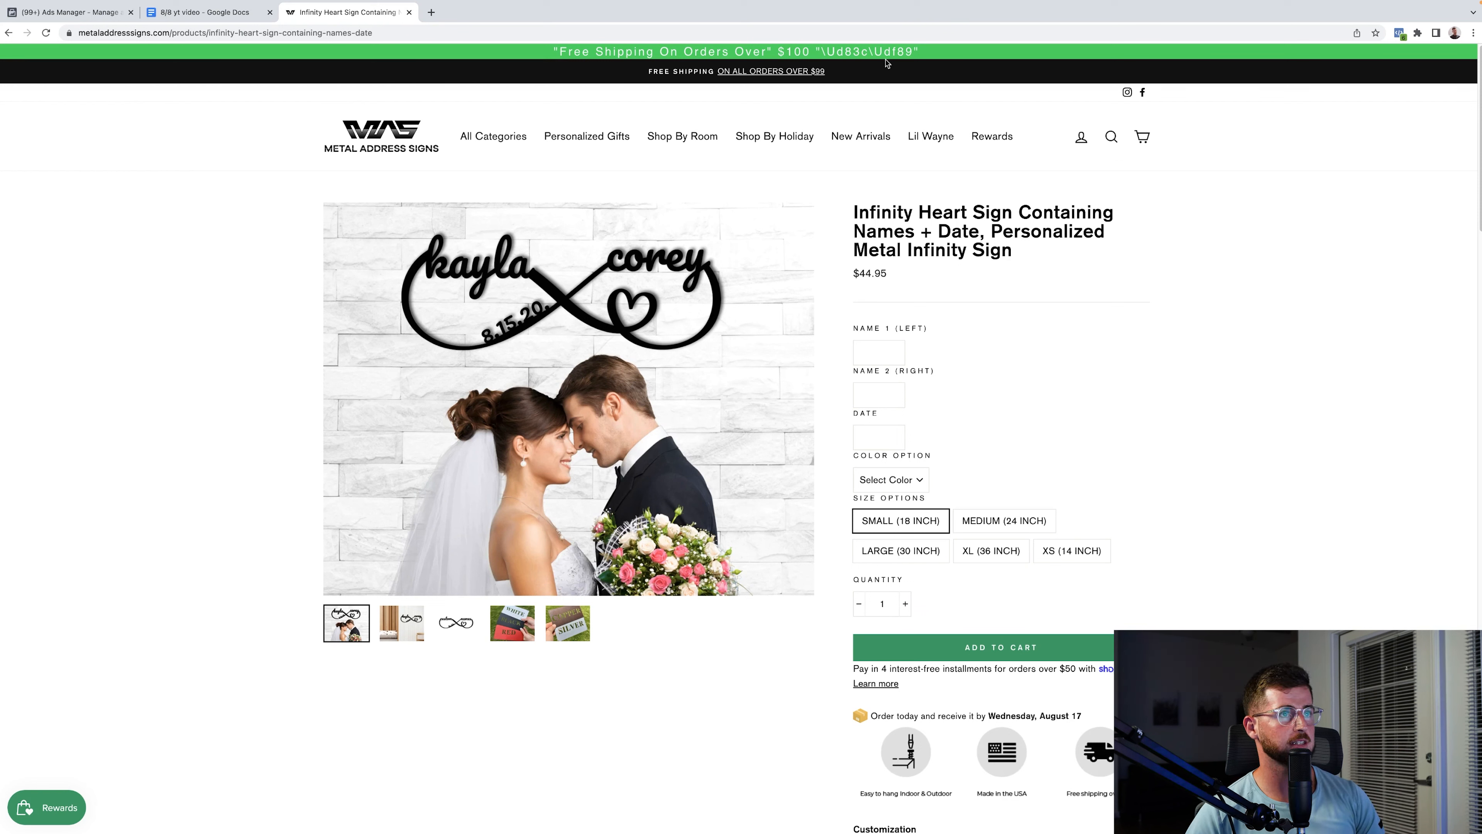
pyautogui.moveTo(933, 61); pyautogui.dragTo(612, 54)
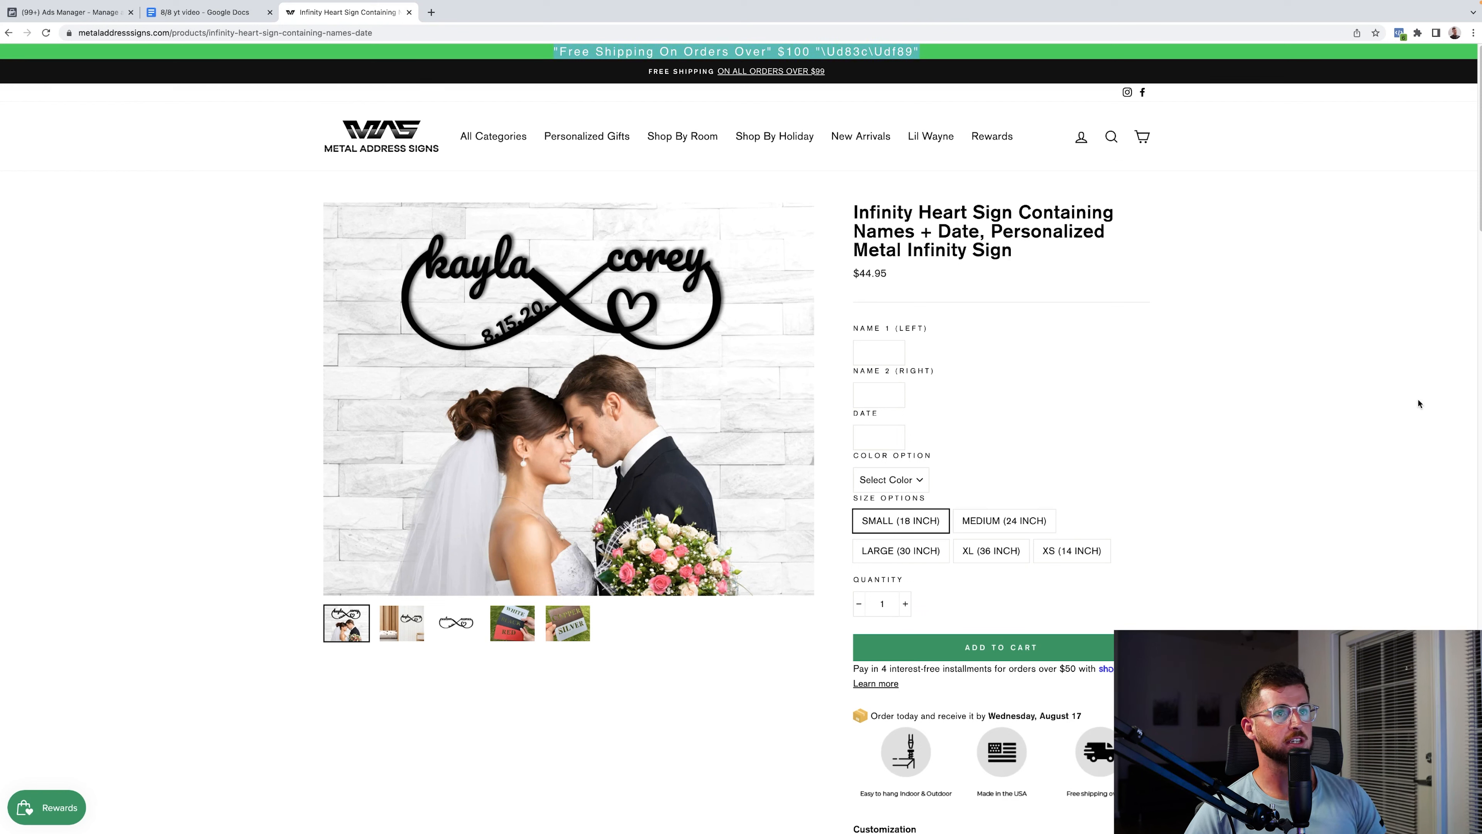
pyautogui.scroll(-2, 1419, 404)
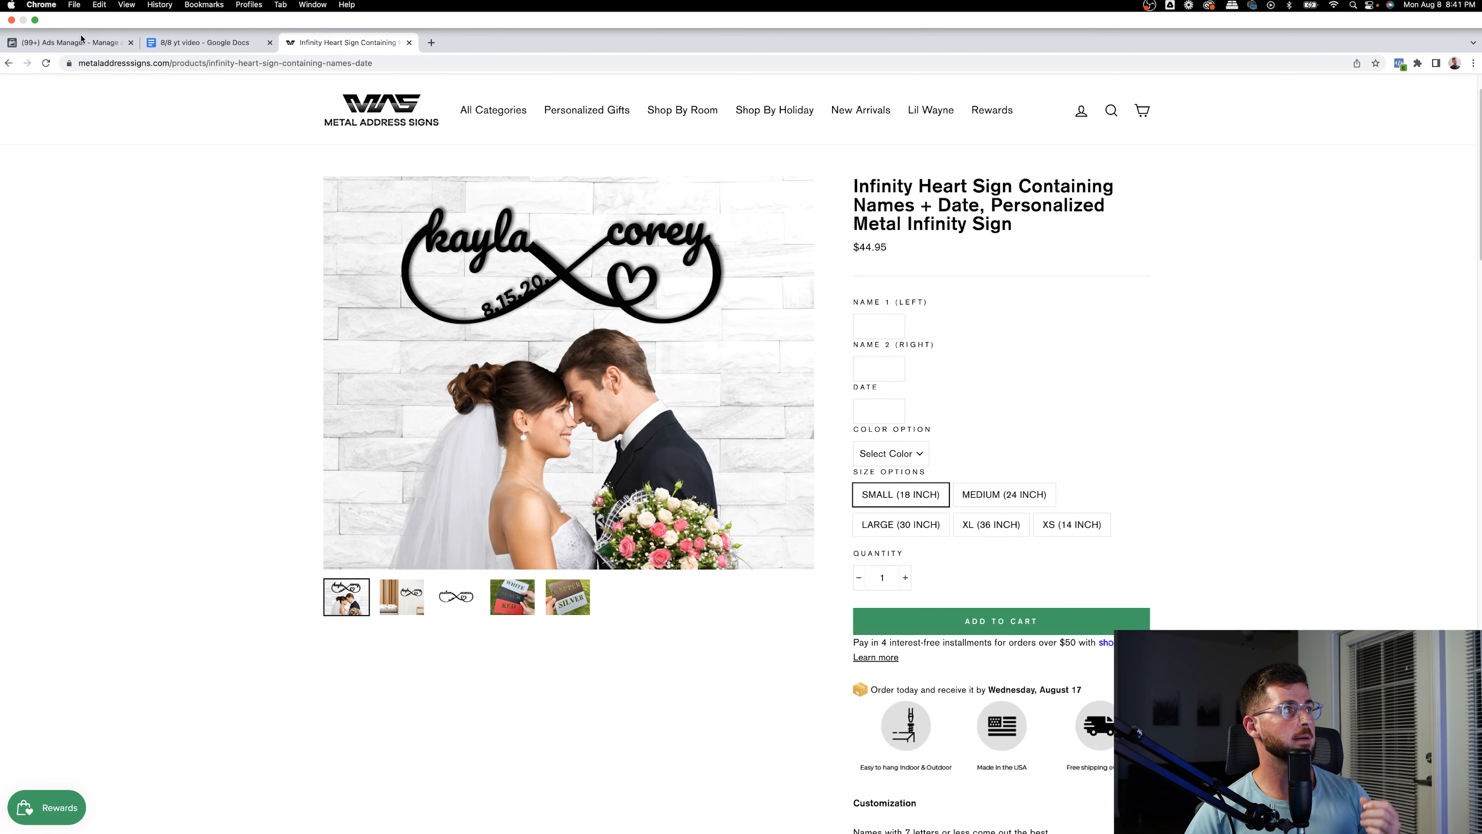
# - Switch back to Ads Manager and create a new campaign with the Sales objective
pyautogui.click(84, 9)
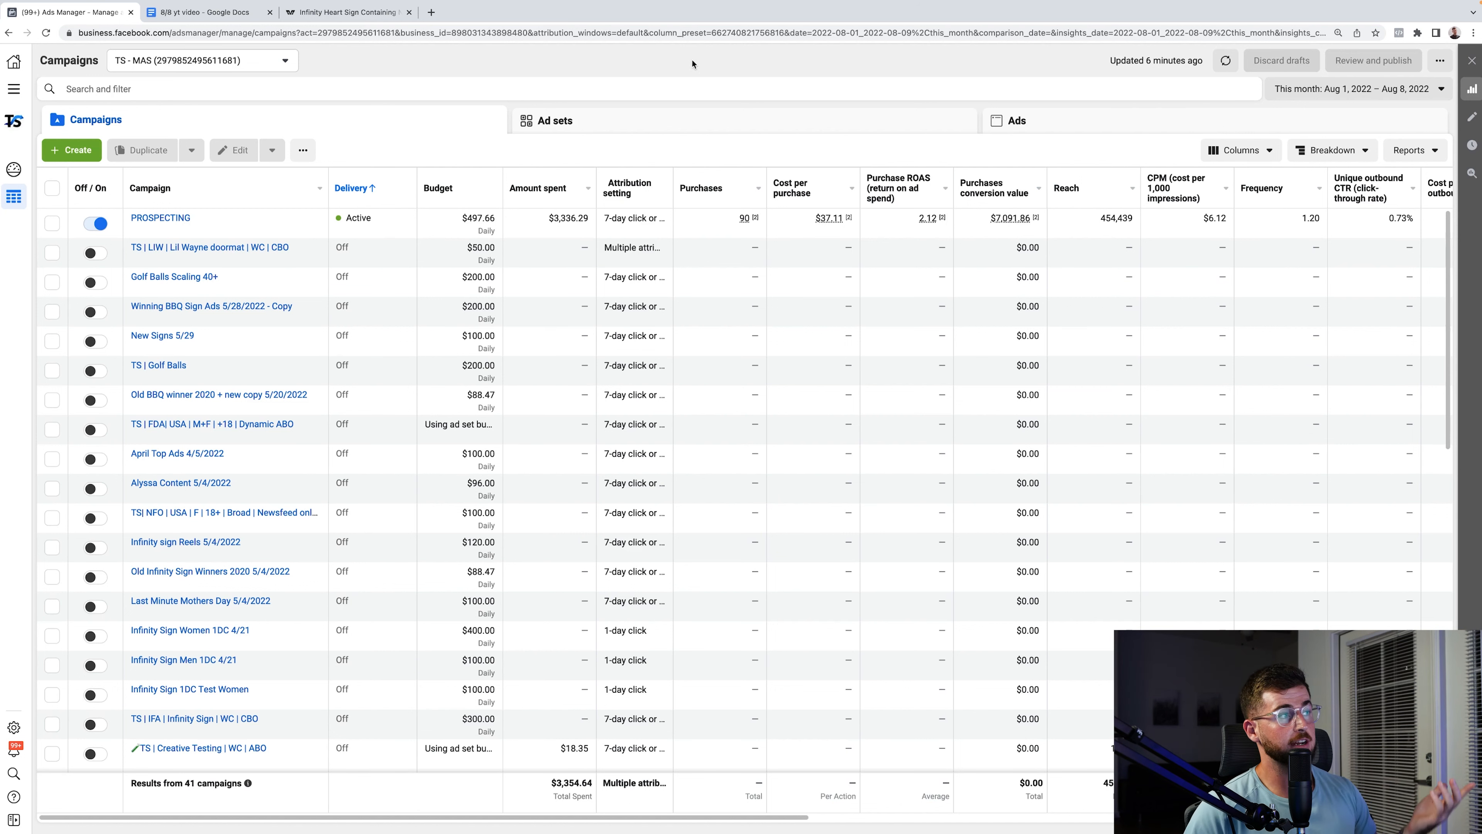
pyautogui.click(82, 152)
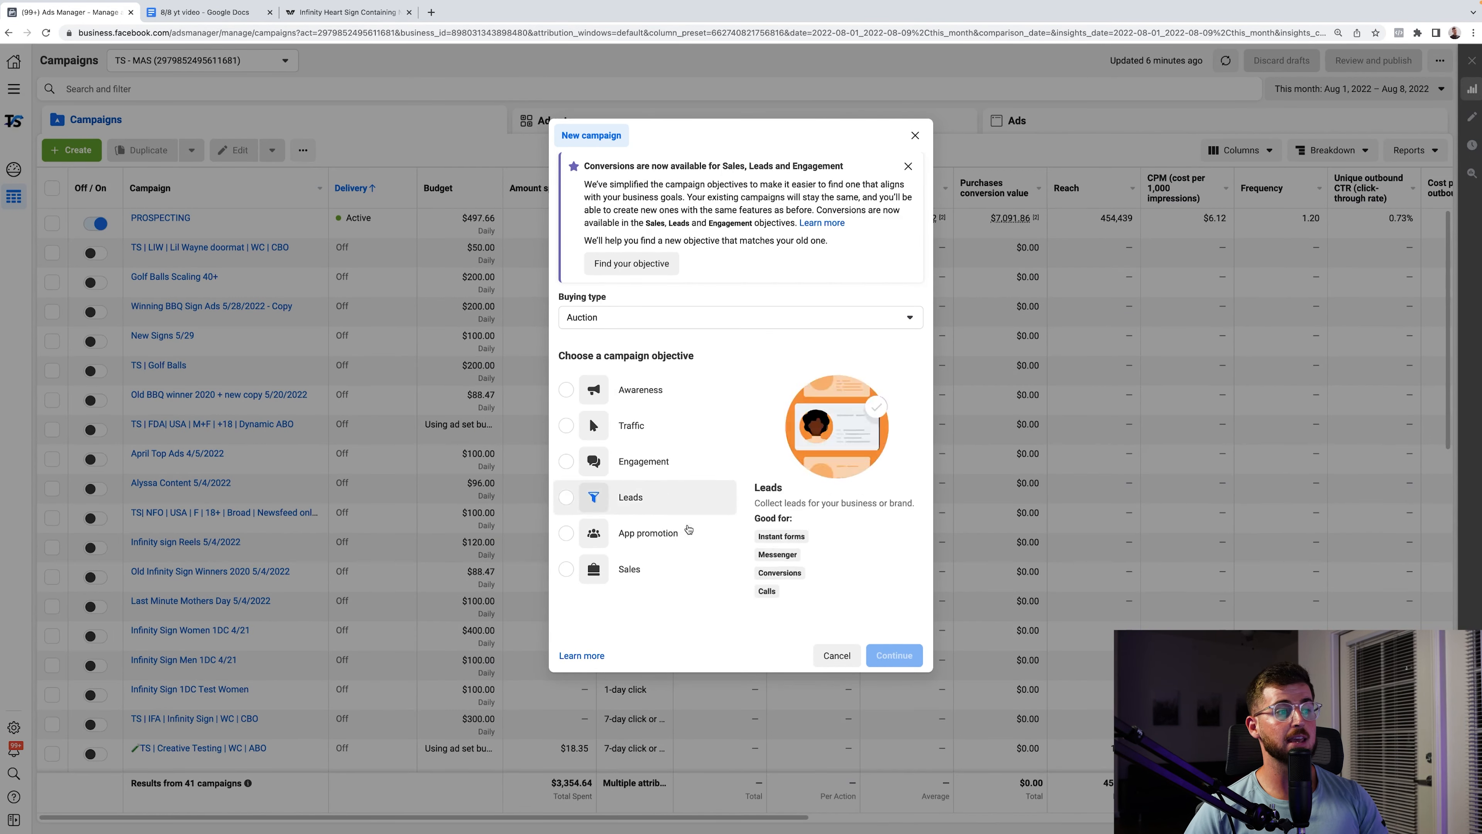
pyautogui.moveTo(647, 584)
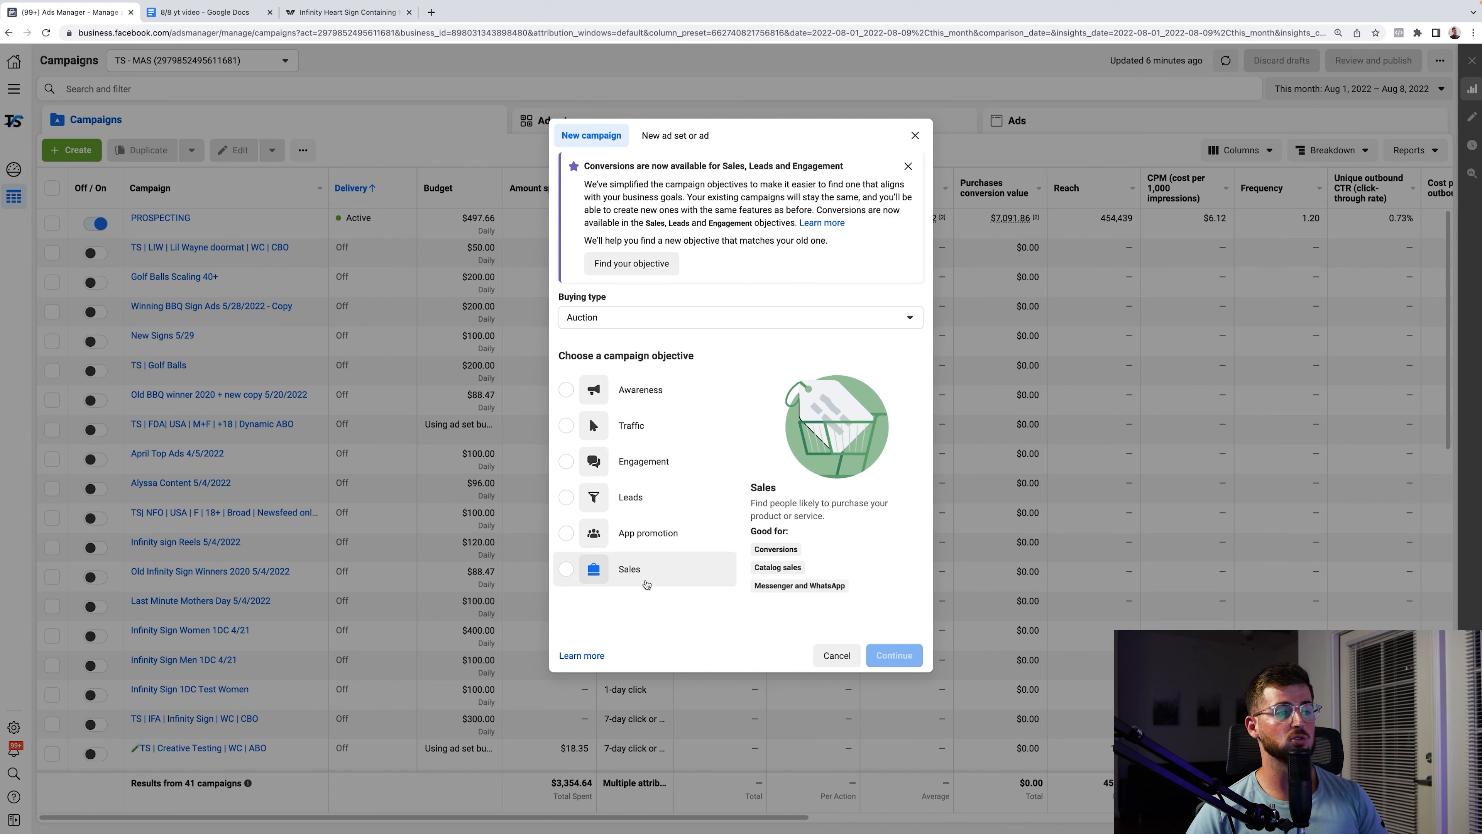
pyautogui.click(646, 584)
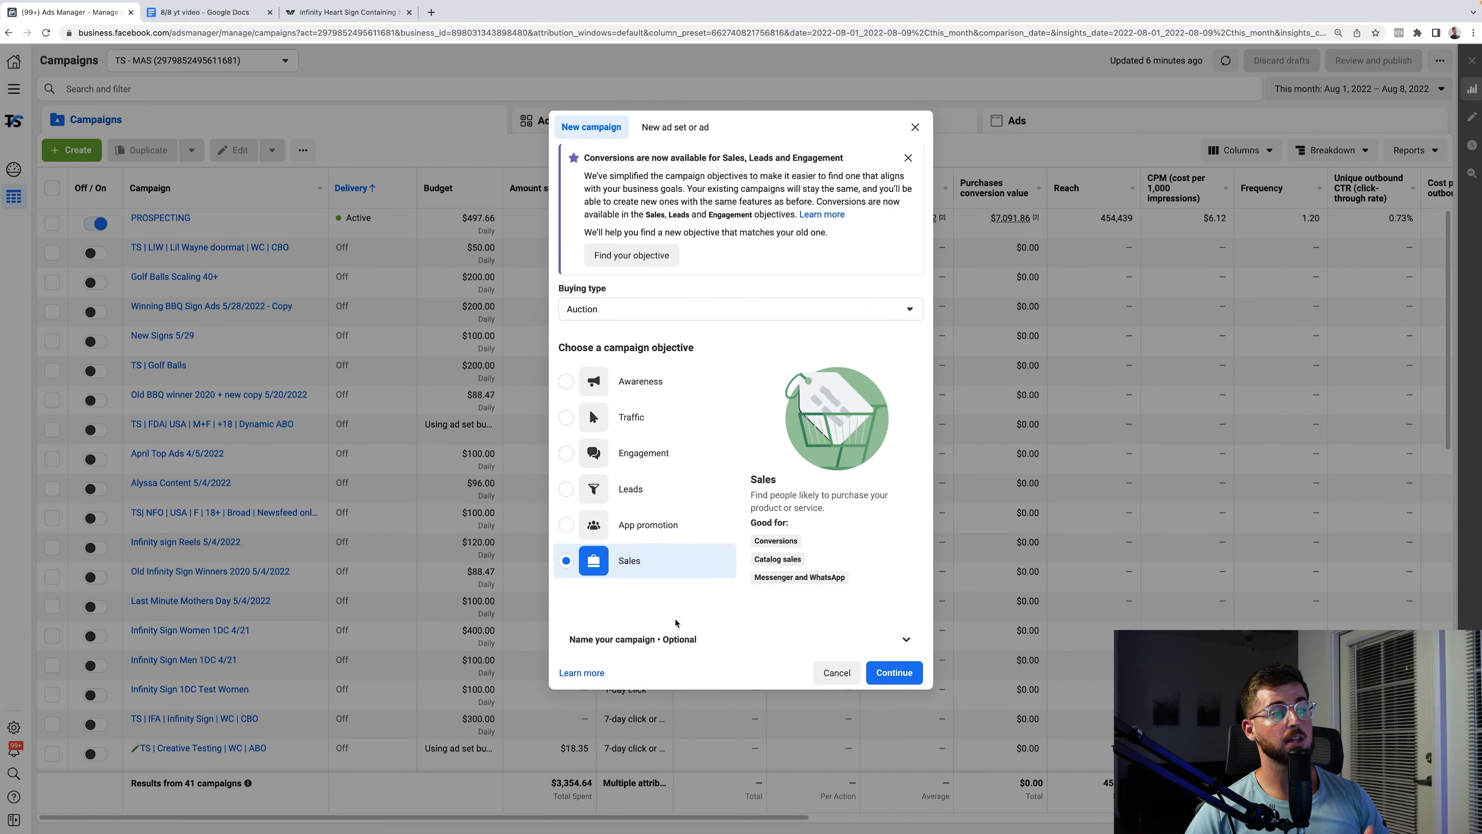
pyautogui.click(912, 672)
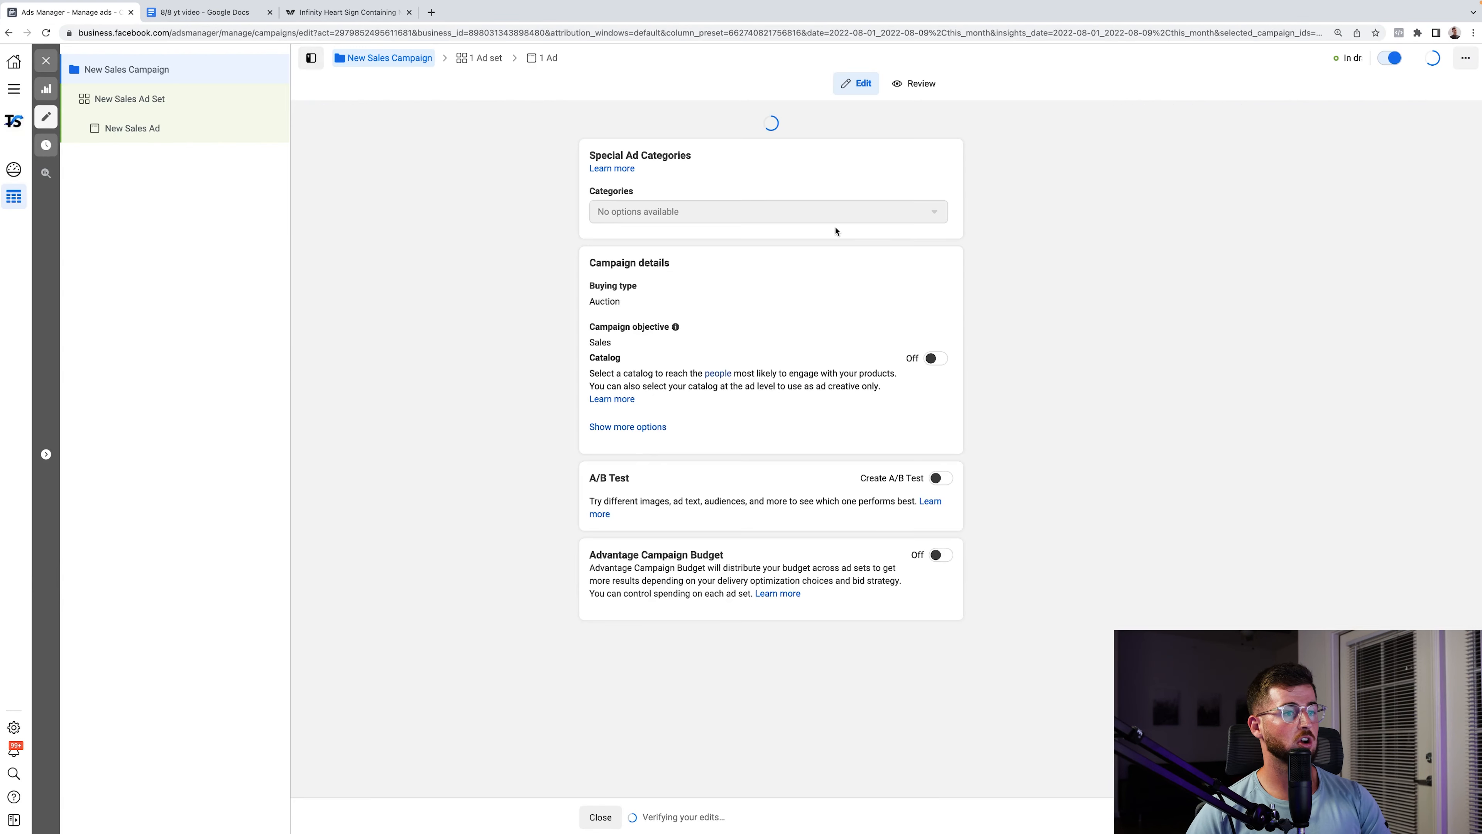
# - Name the campaign "Ads Holding Container" and continue to its ad set
pyautogui.tripleClick(701, 155)
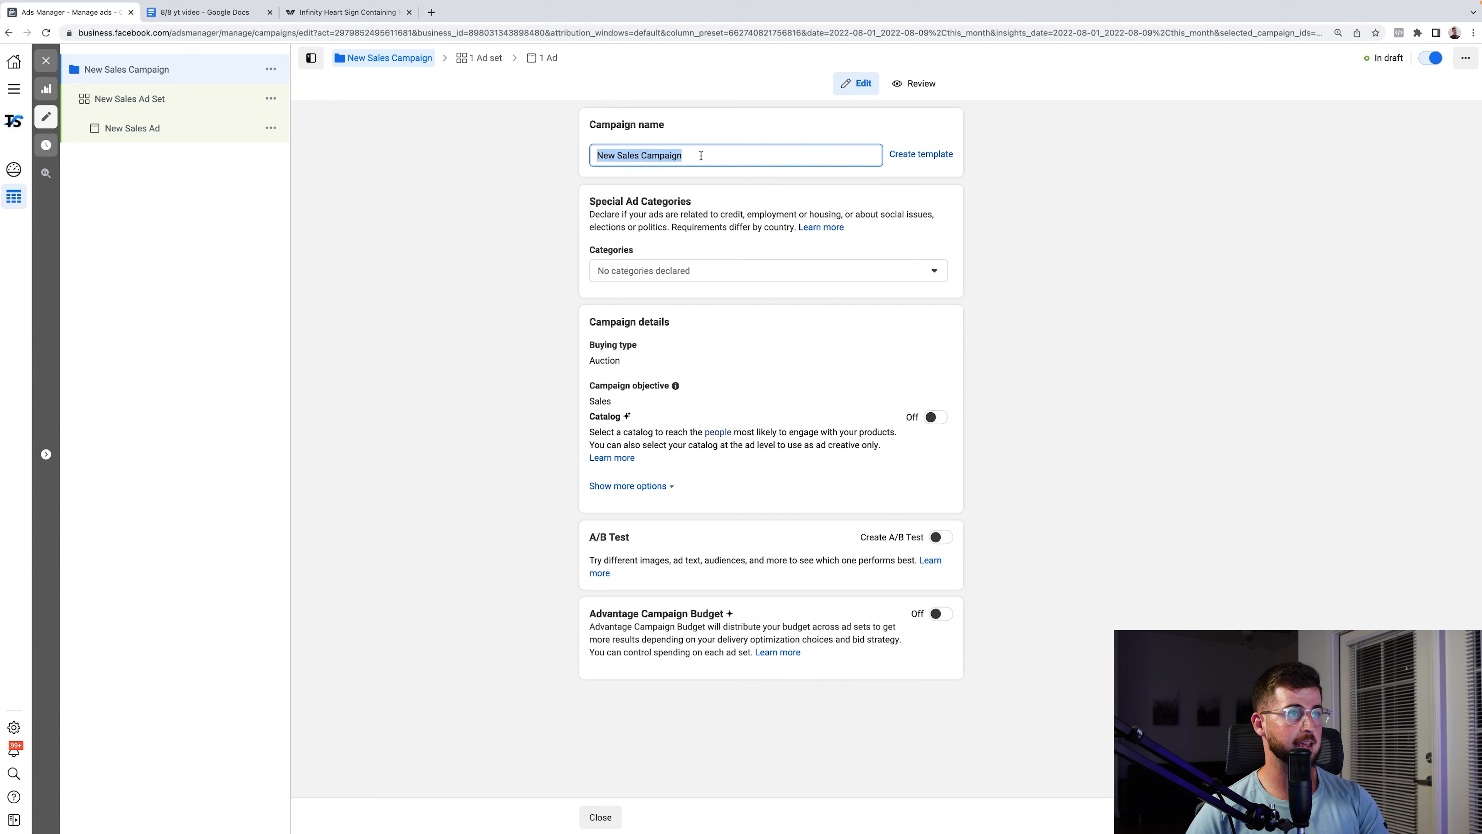
pyautogui.write('Ads Holding ')
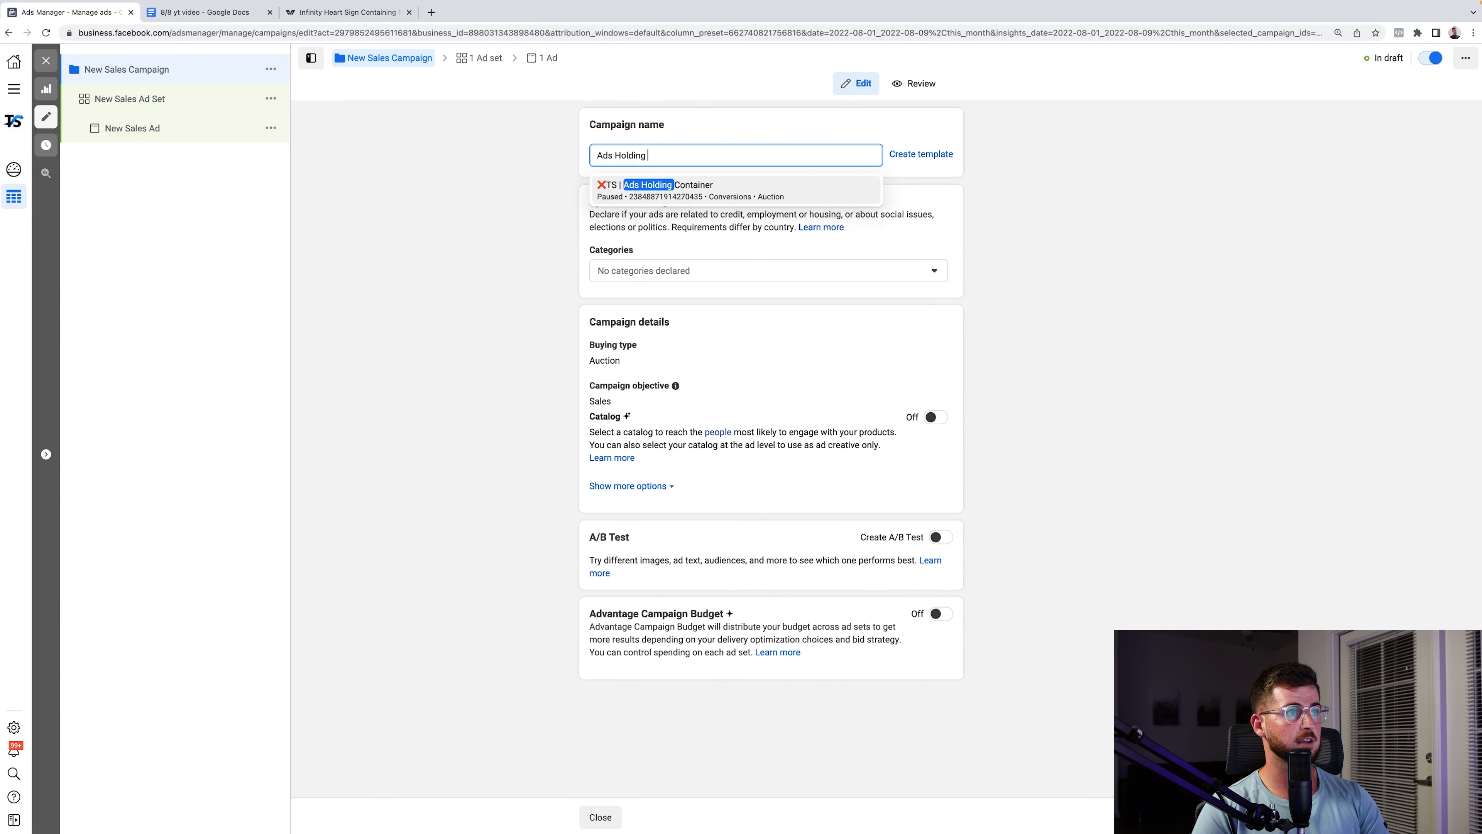
pyautogui.write('Container')
pyautogui.click(1072, 175)
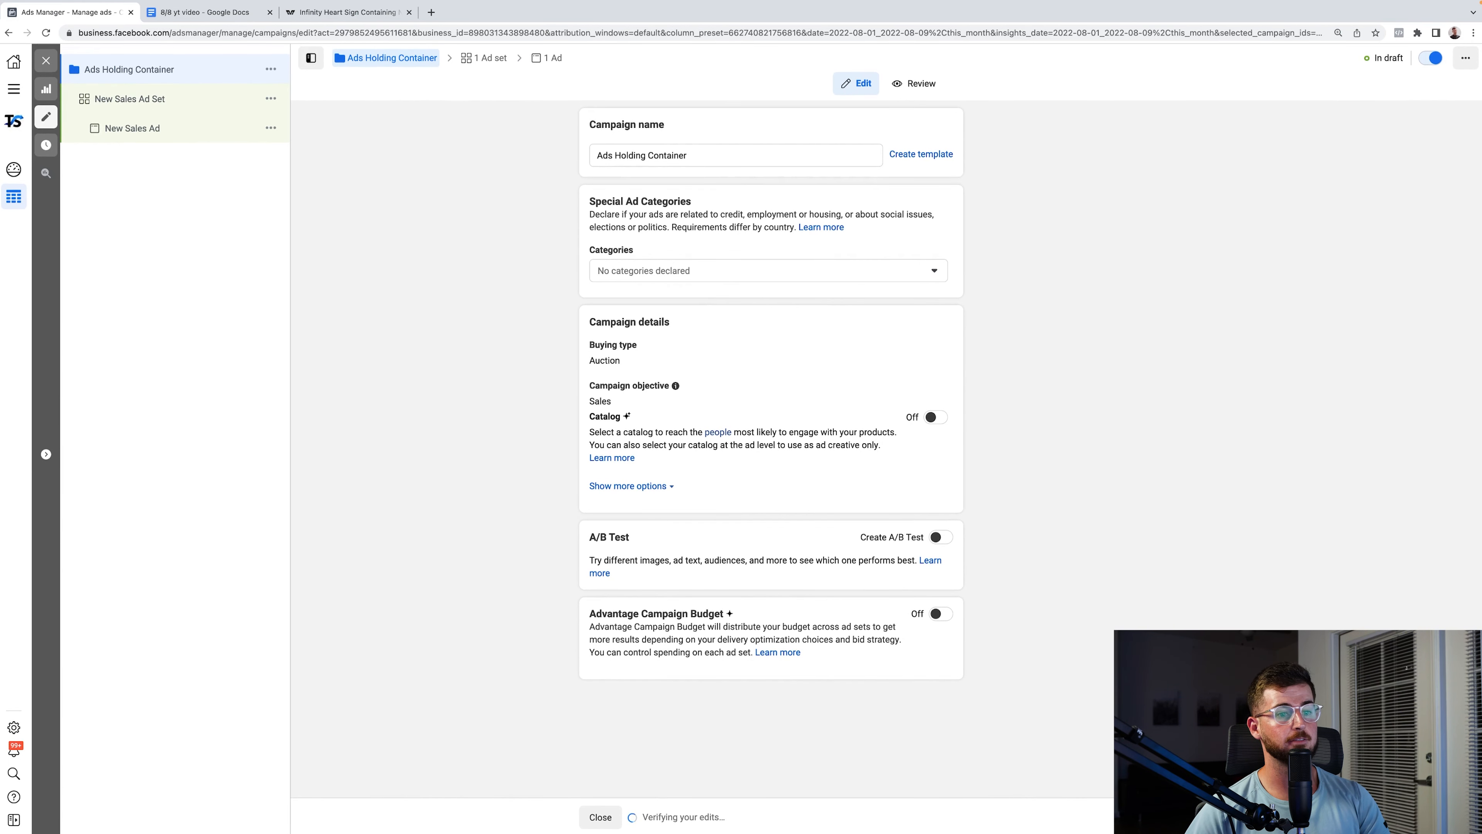
pyautogui.click(1173, 817)
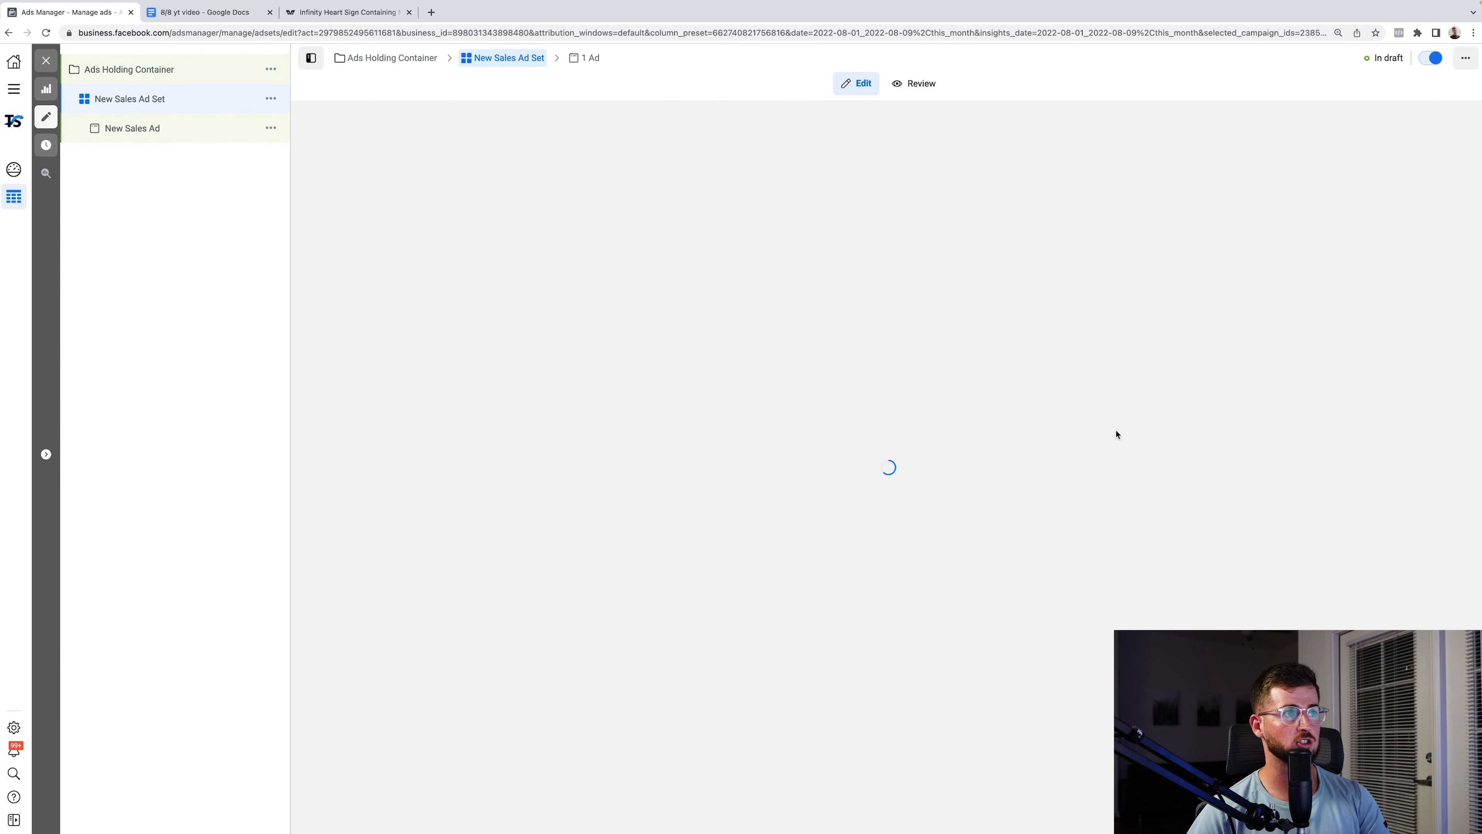
# - Rename the ad set as "01 | August 2022 Ads"
pyautogui.tripleClick(675, 158)
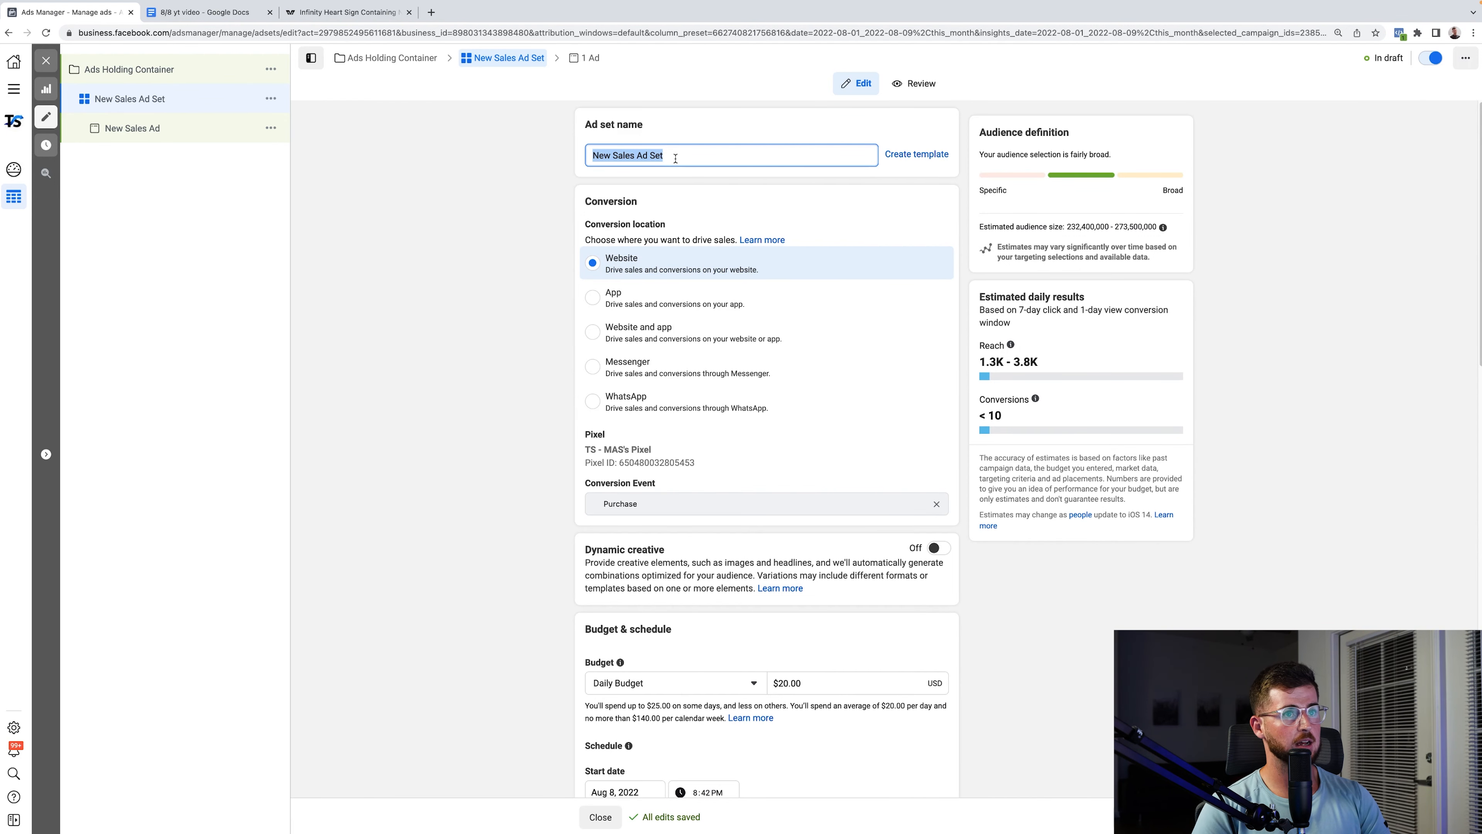
pyautogui.write('01')
pyautogui.press('BackSpace')
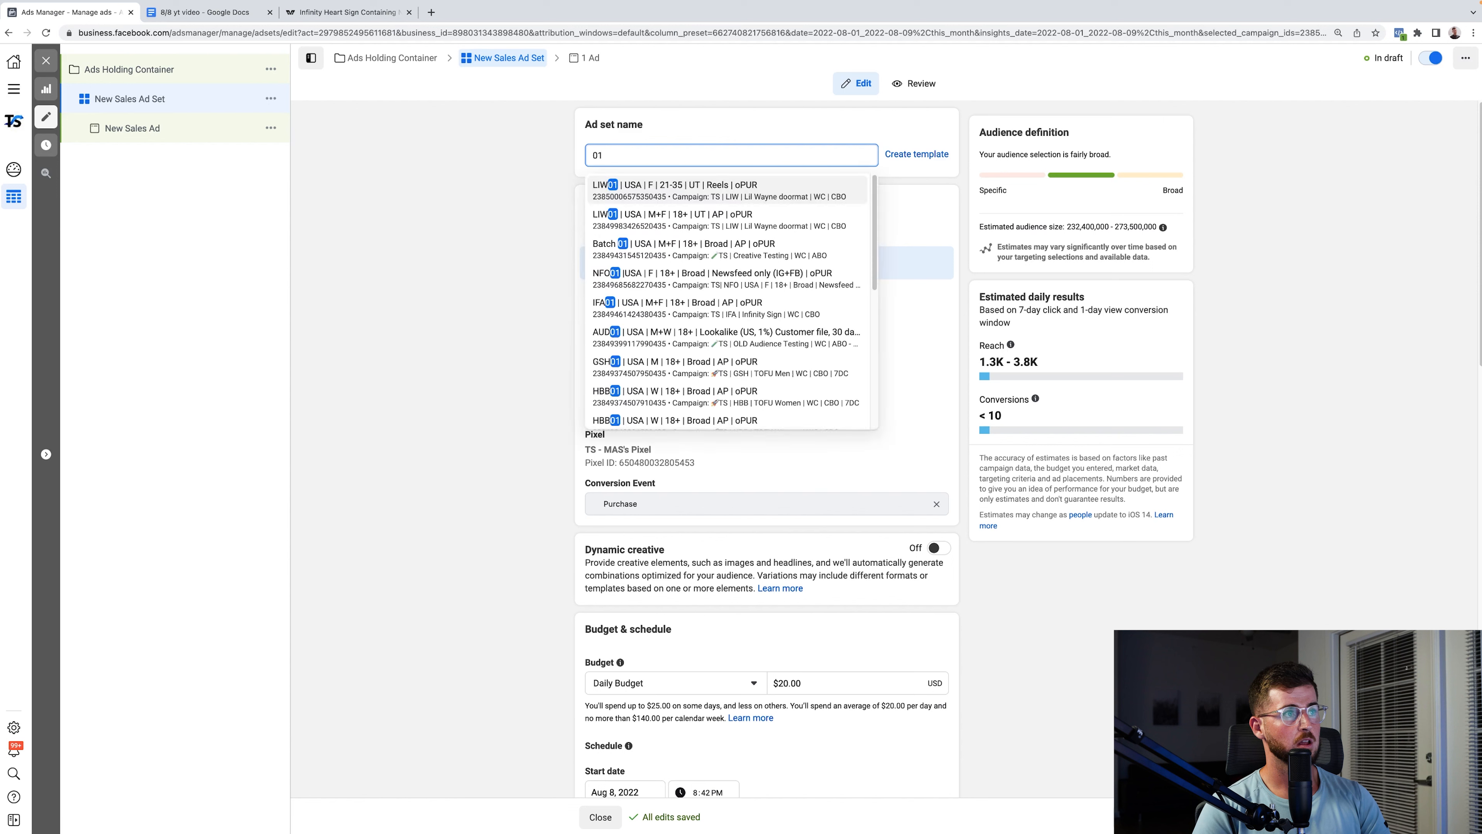
pyautogui.write('.')
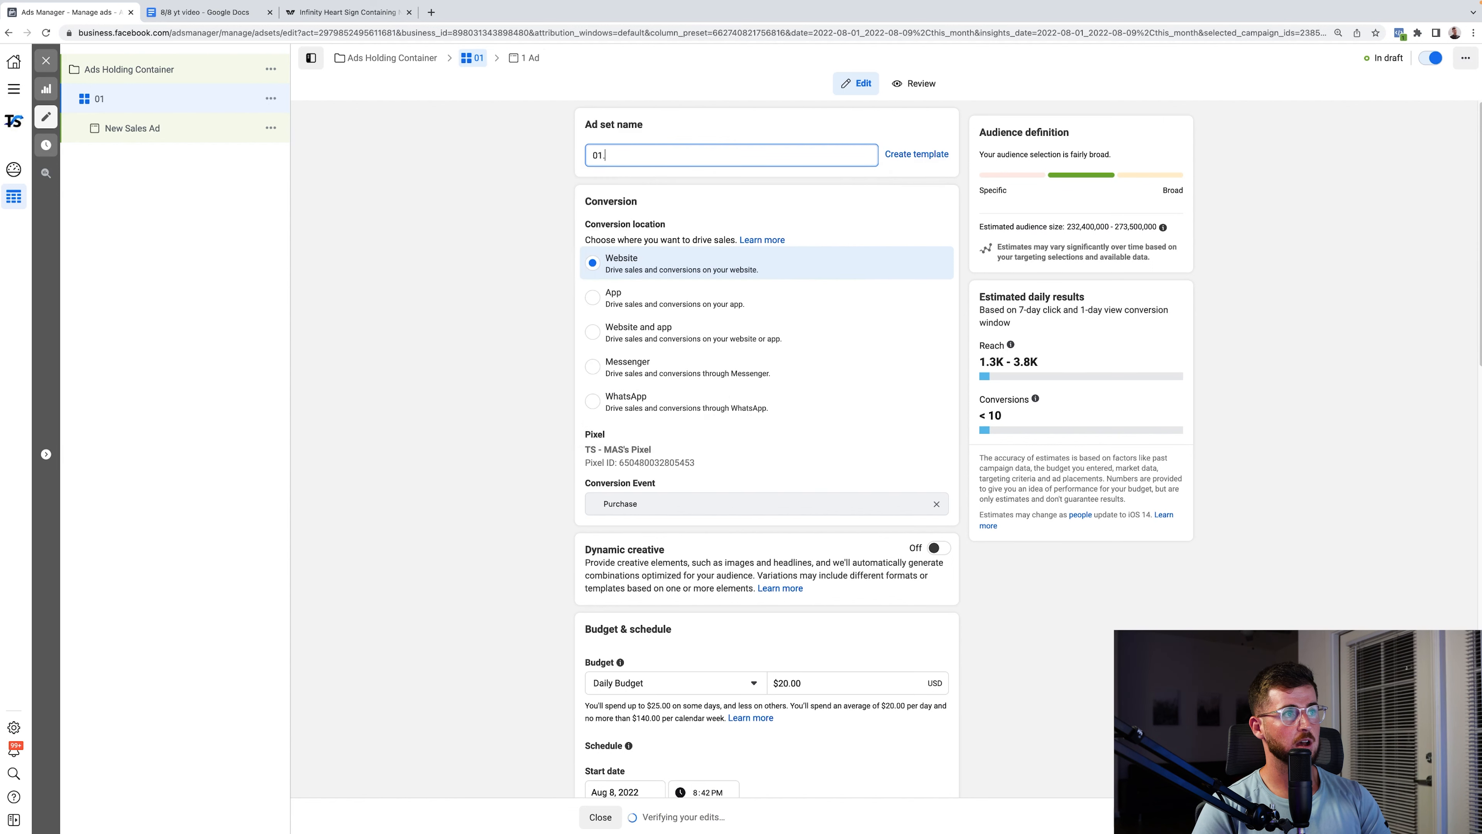
pyautogui.press('BackSpace')
pyautogui.write('|')
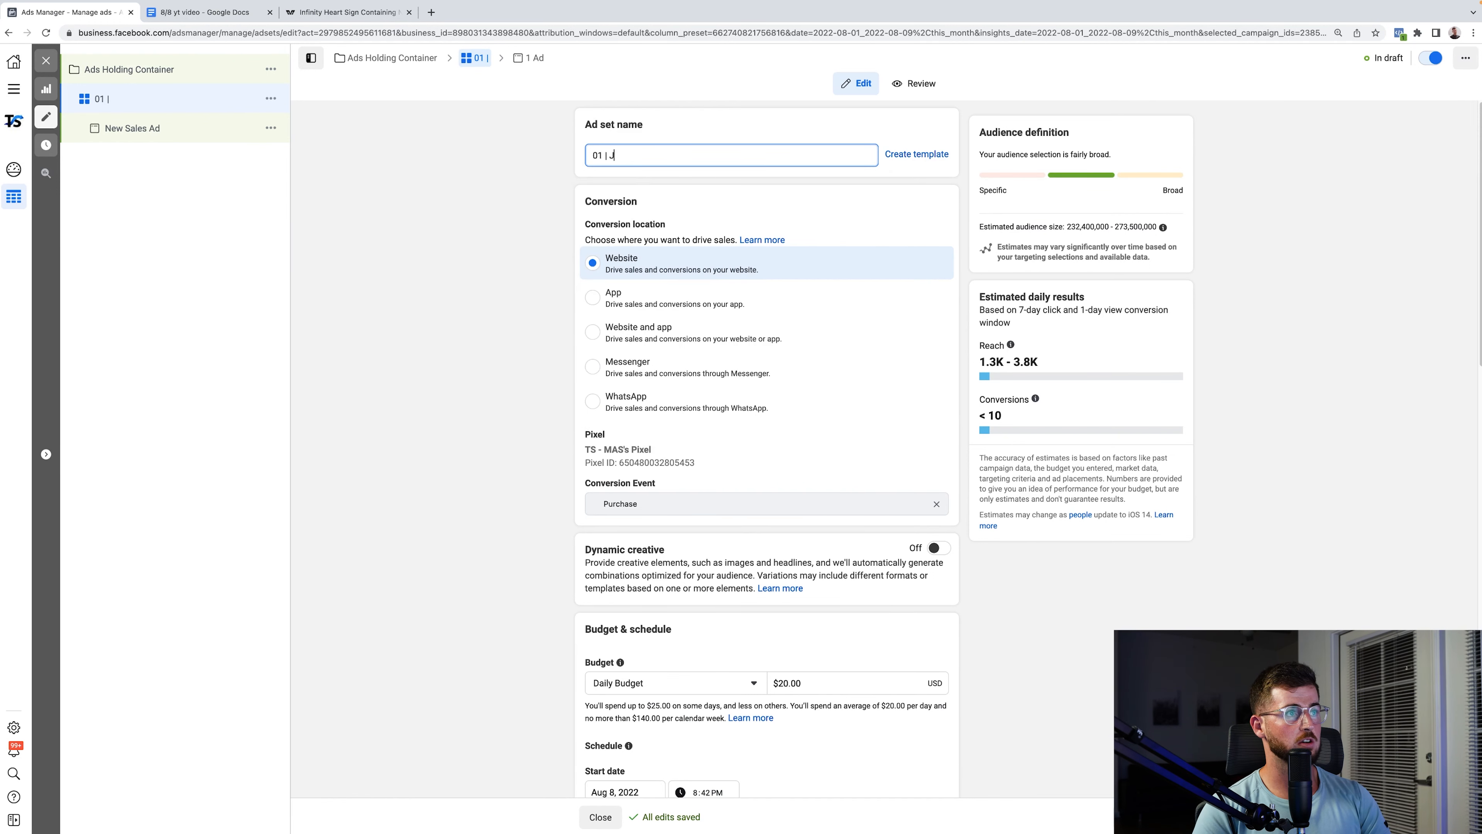
pyautogui.write('August 2022 Ads')
pyautogui.click(540, 213)
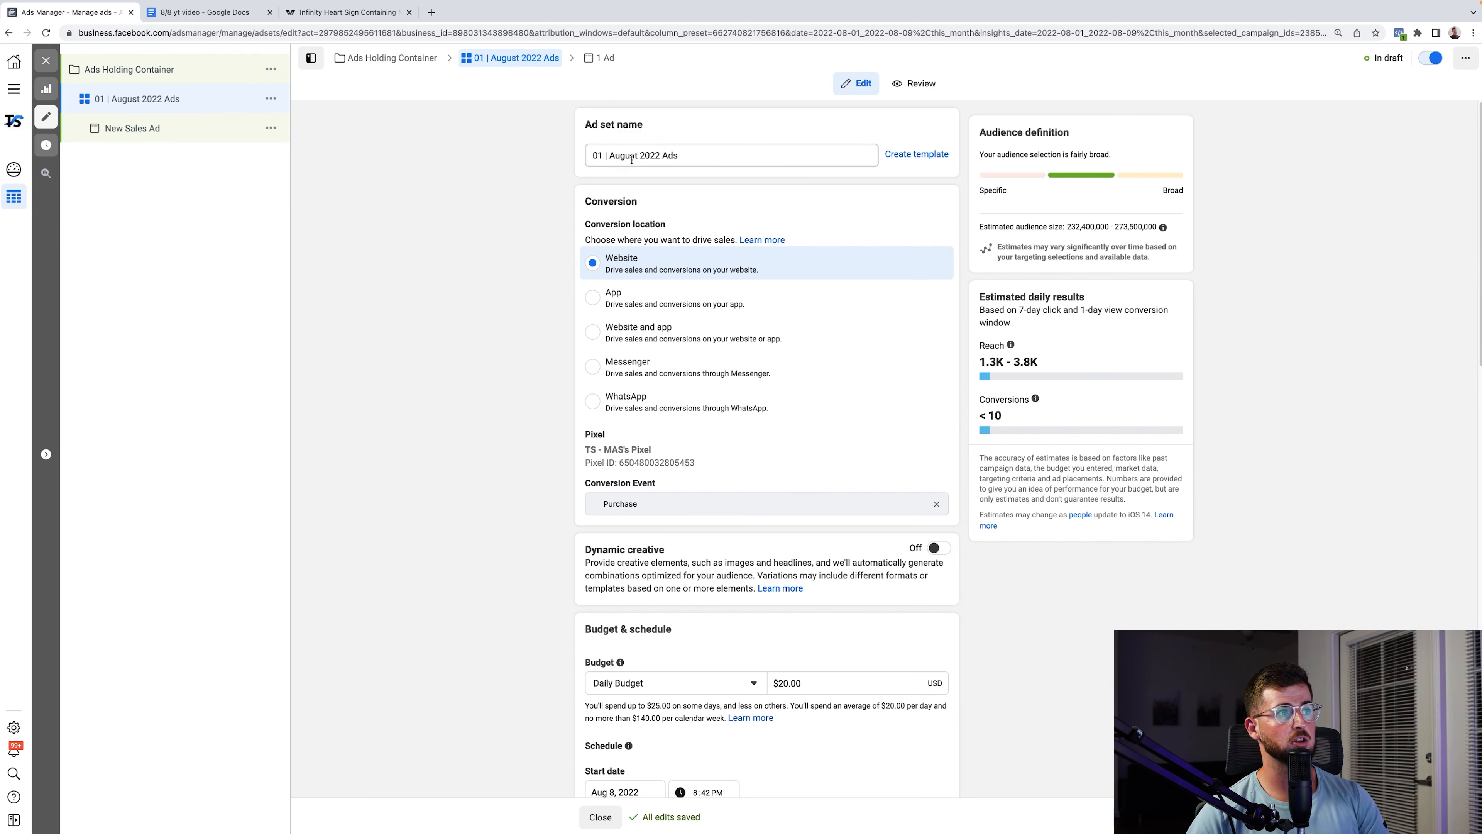
pyautogui.moveTo(605, 158); pyautogui.dragTo(584, 162)
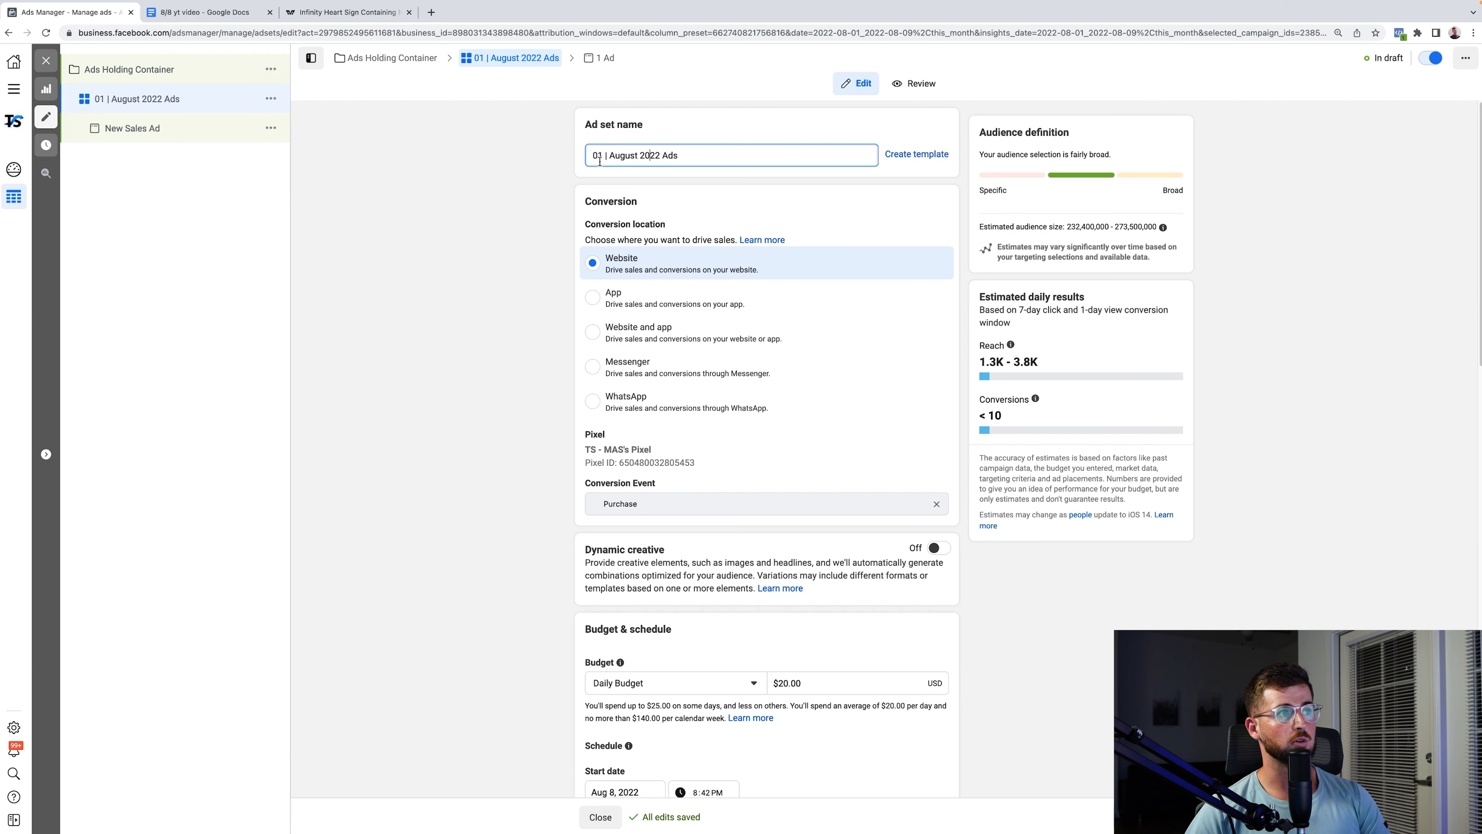
pyautogui.click(520, 183)
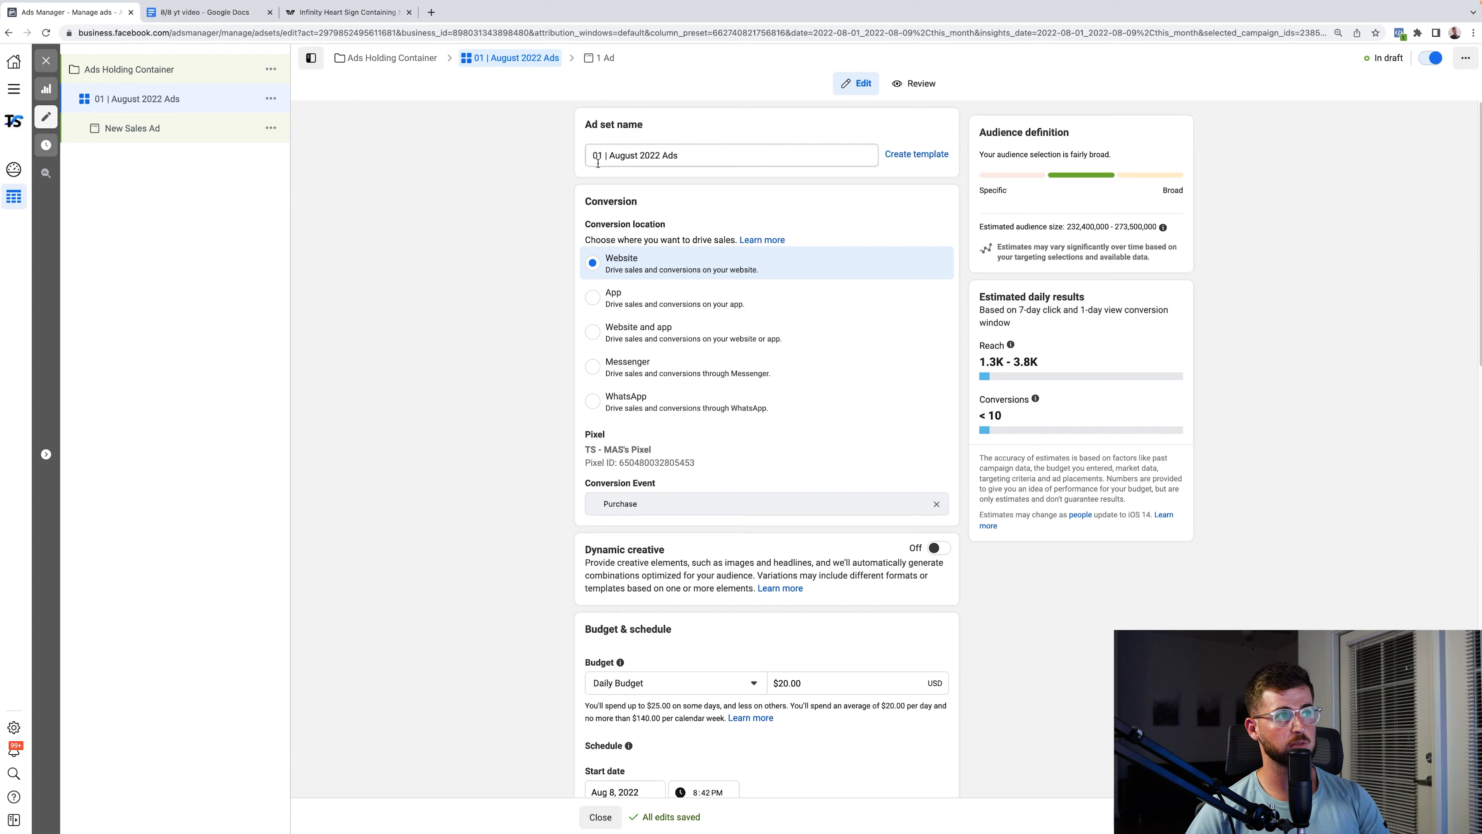
pyautogui.moveTo(598, 156); pyautogui.dragTo(581, 166)
pyautogui.click(546, 321)
# - Set the ad set's daily budget to $1.00
pyautogui.scroll(-10, 546, 322)
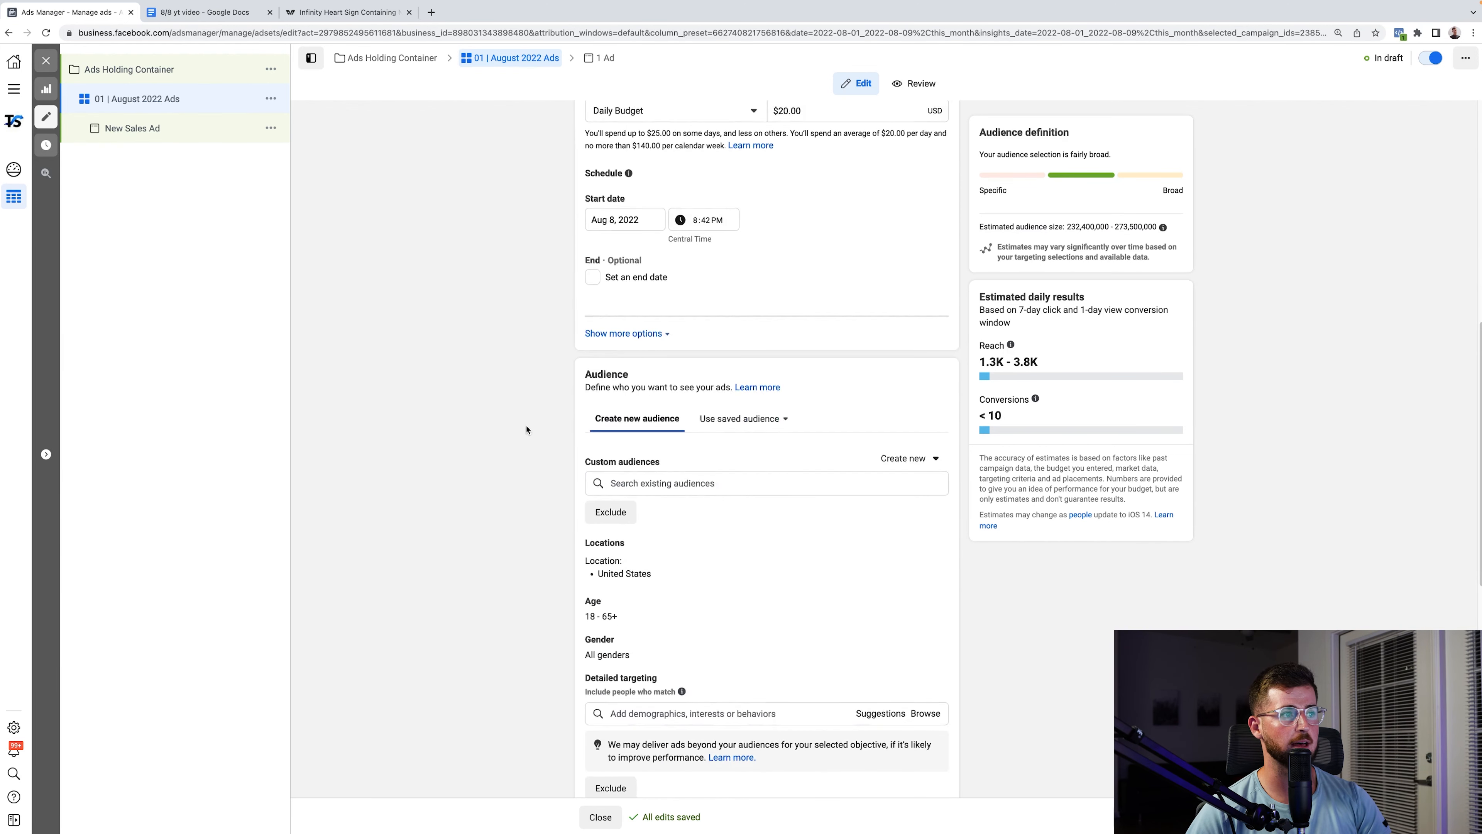
pyautogui.scroll(6, 526, 429)
pyautogui.doubleClick(832, 476)
pyautogui.write('1')
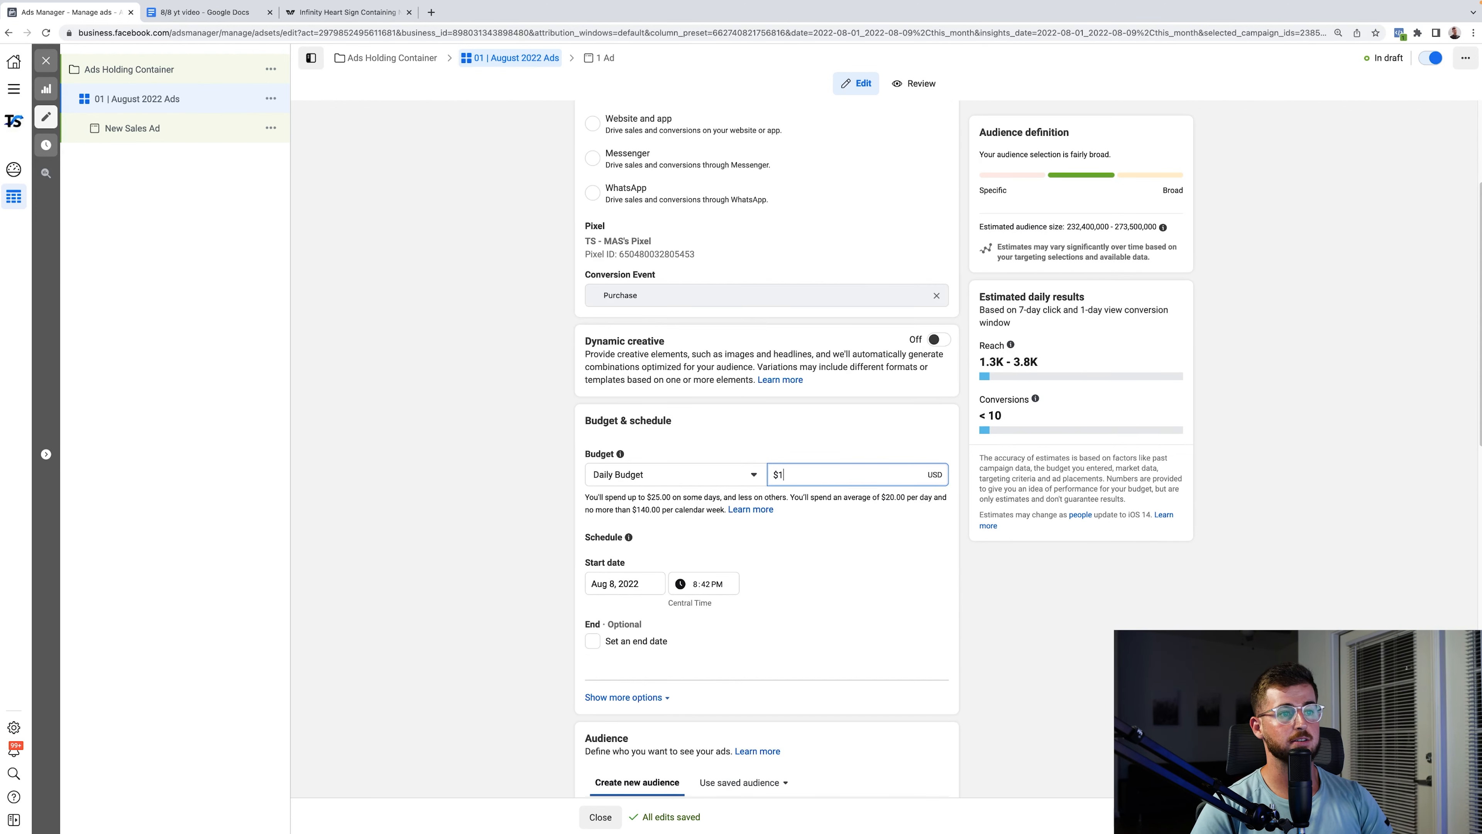
pyautogui.click(522, 532)
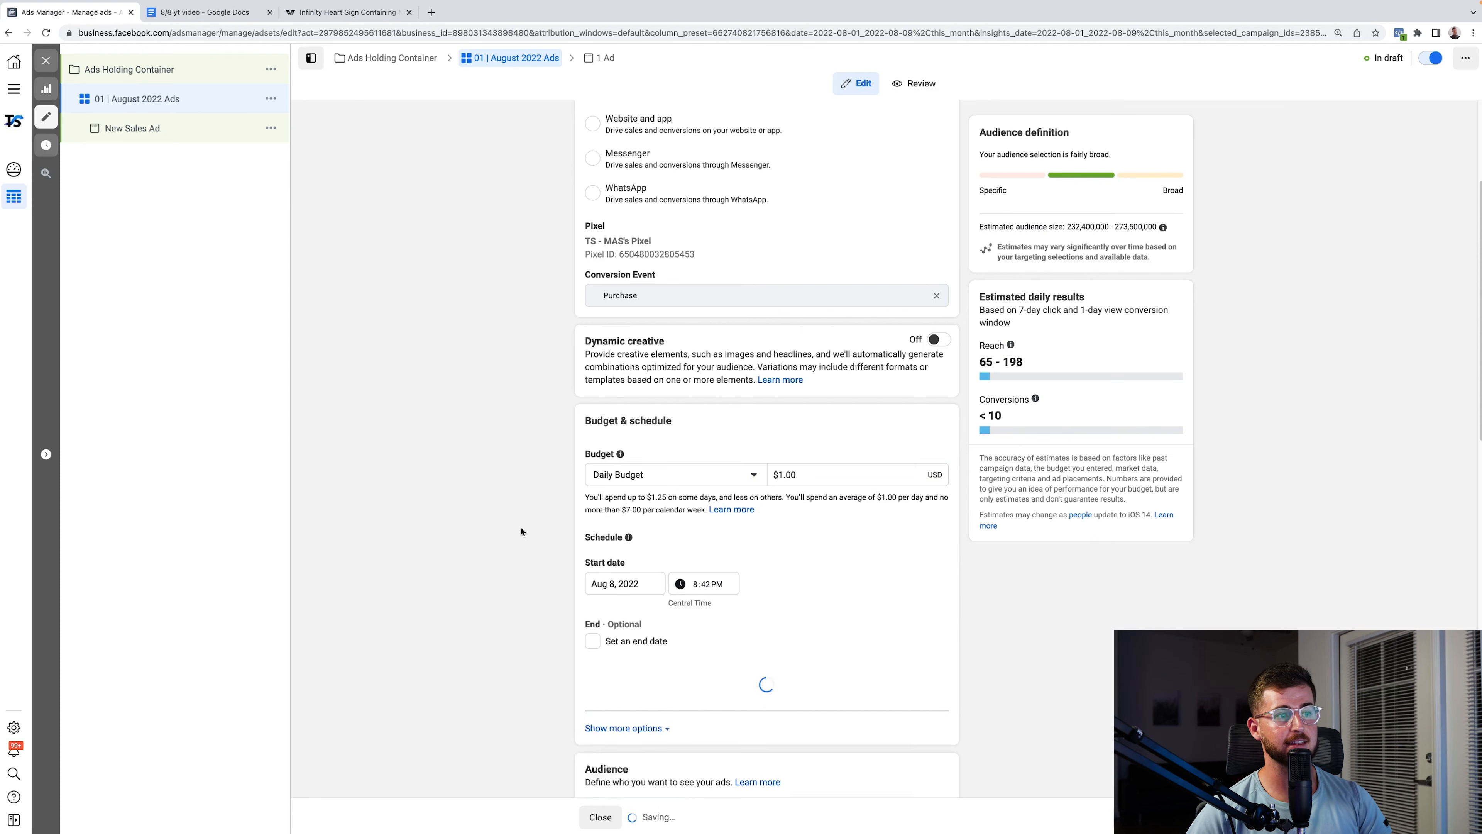
# - Review the ad set's schedule, audience and targeting settings and continue to its ad
pyautogui.scroll(-6, 529, 577)
pyautogui.scroll(-3, 529, 577)
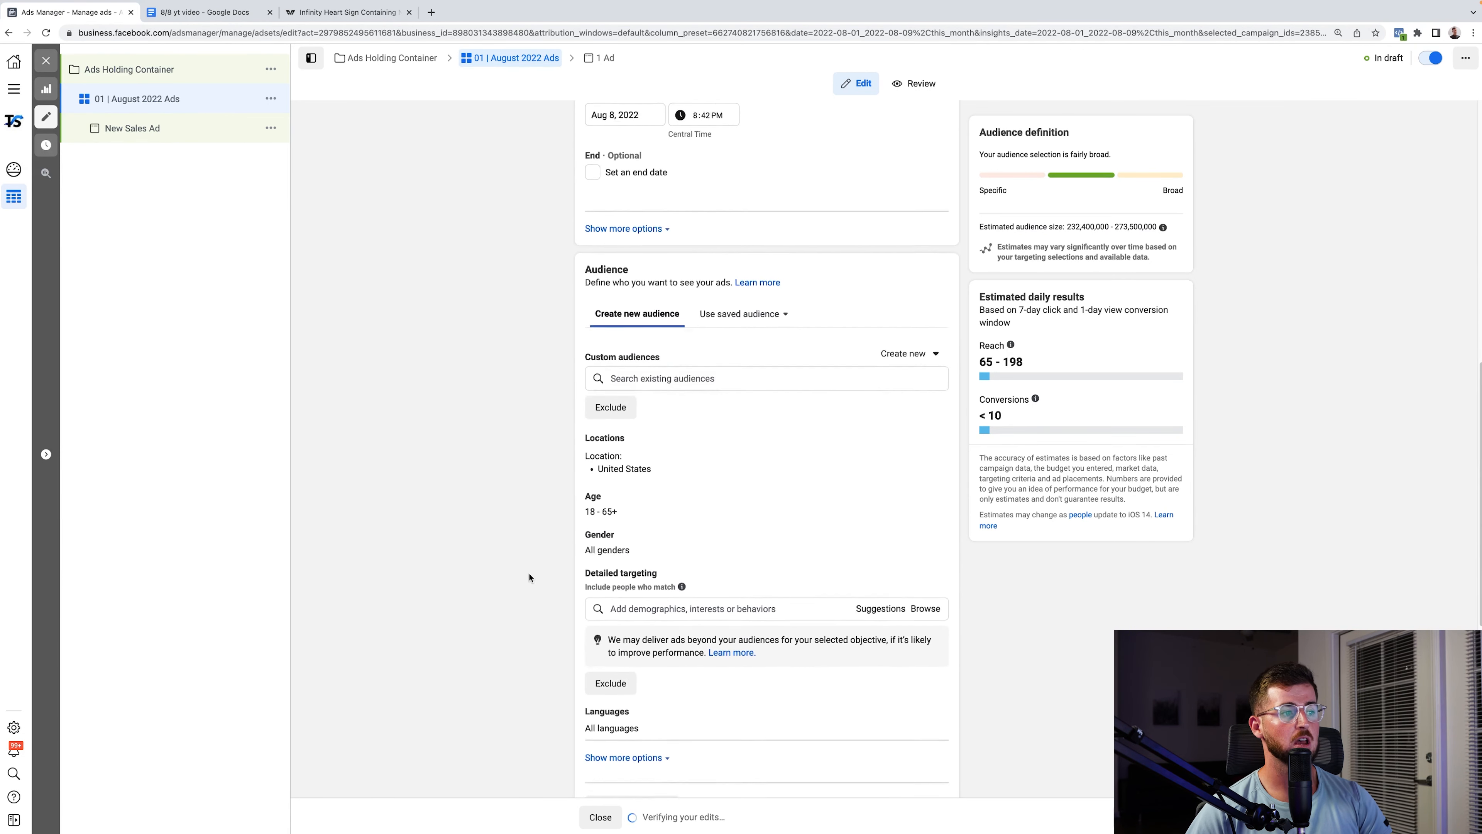
pyautogui.scroll(-2, 529, 577)
pyautogui.scroll(3, 529, 576)
pyautogui.scroll(-1, 530, 577)
pyautogui.scroll(-7, 529, 577)
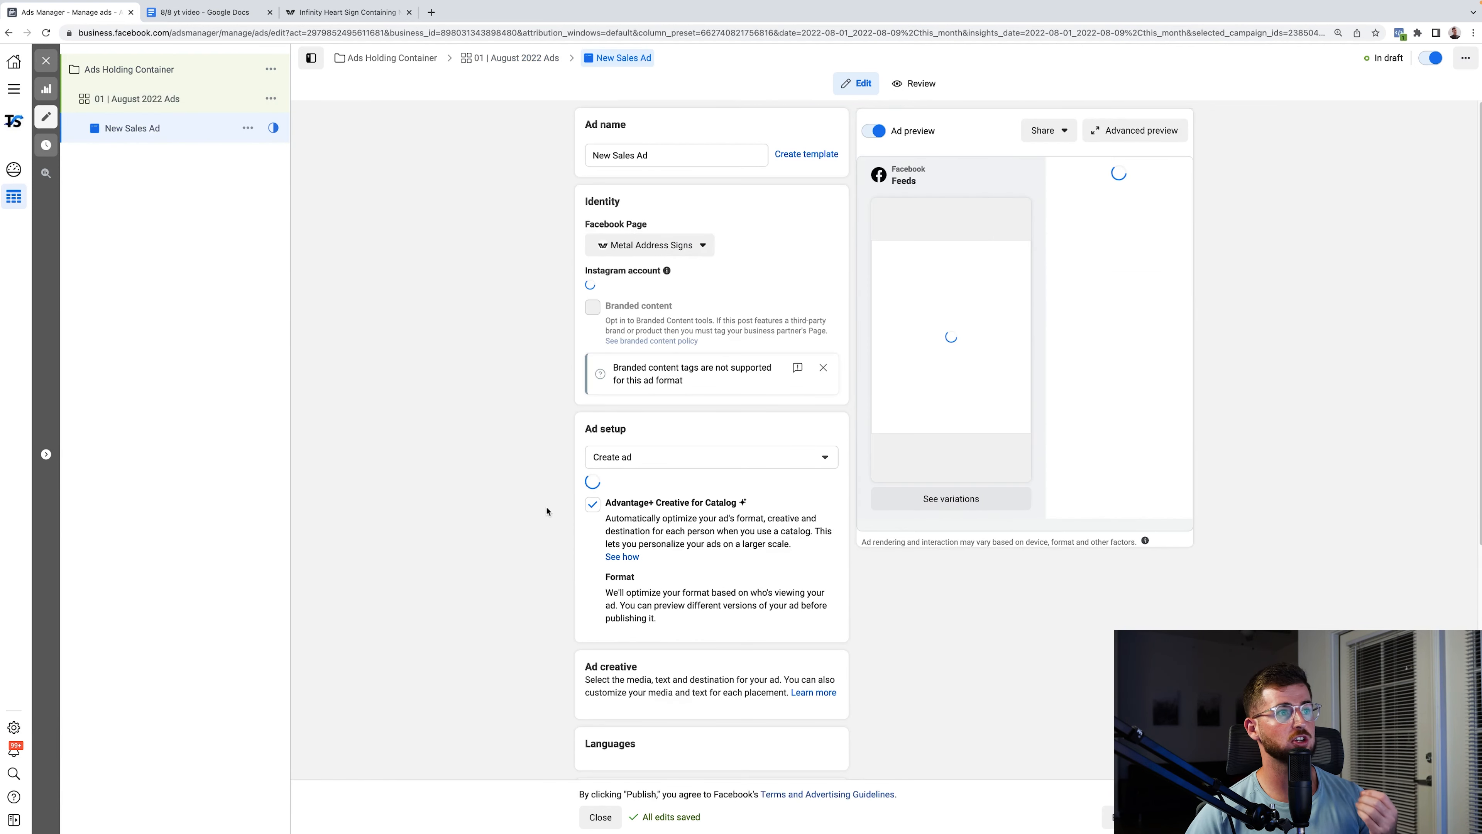
# - Rename the new sales ad as "MAS001 |"
pyautogui.tripleClick(671, 152)
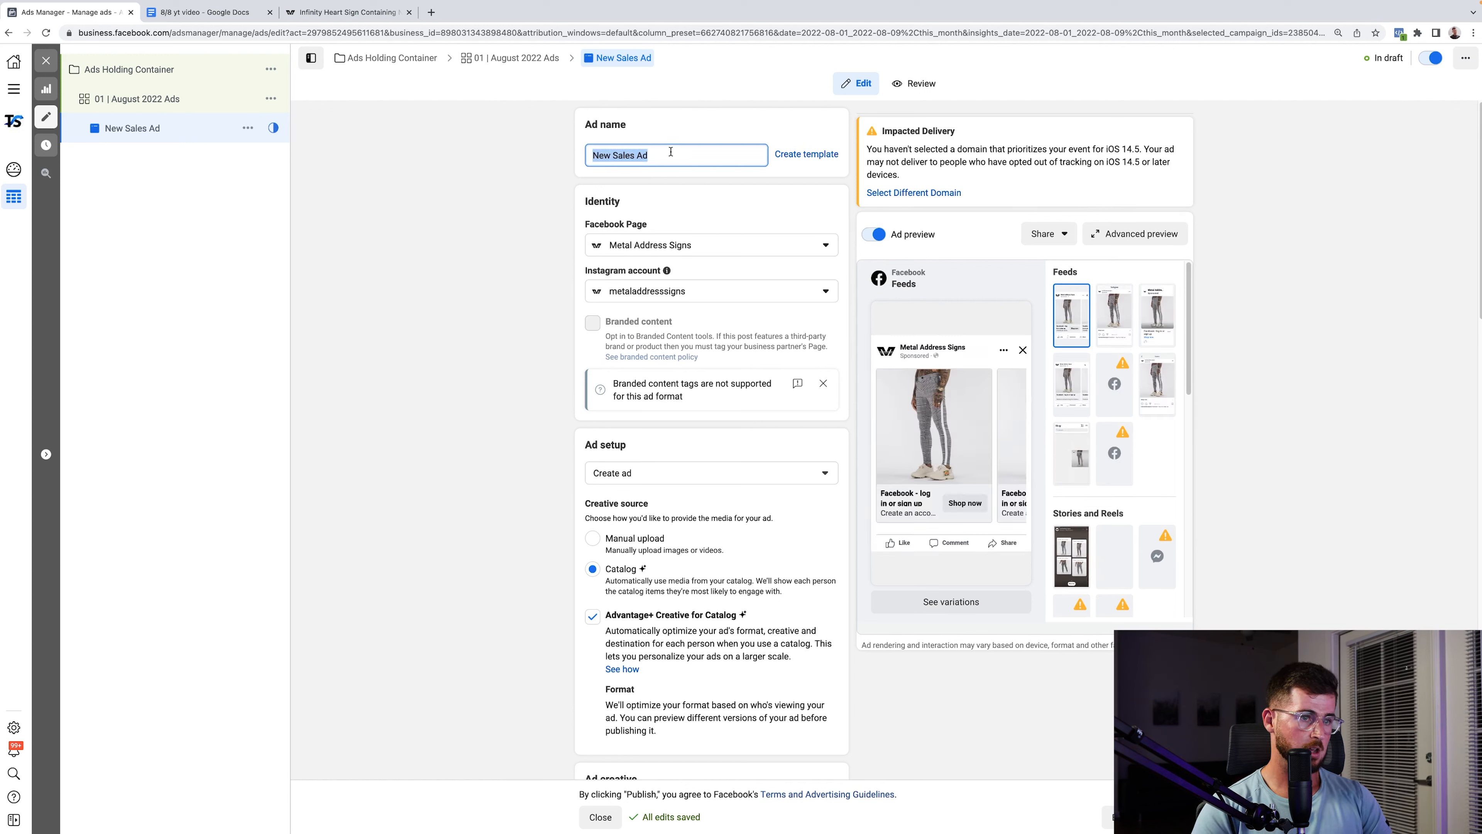
pyautogui.write('MS')
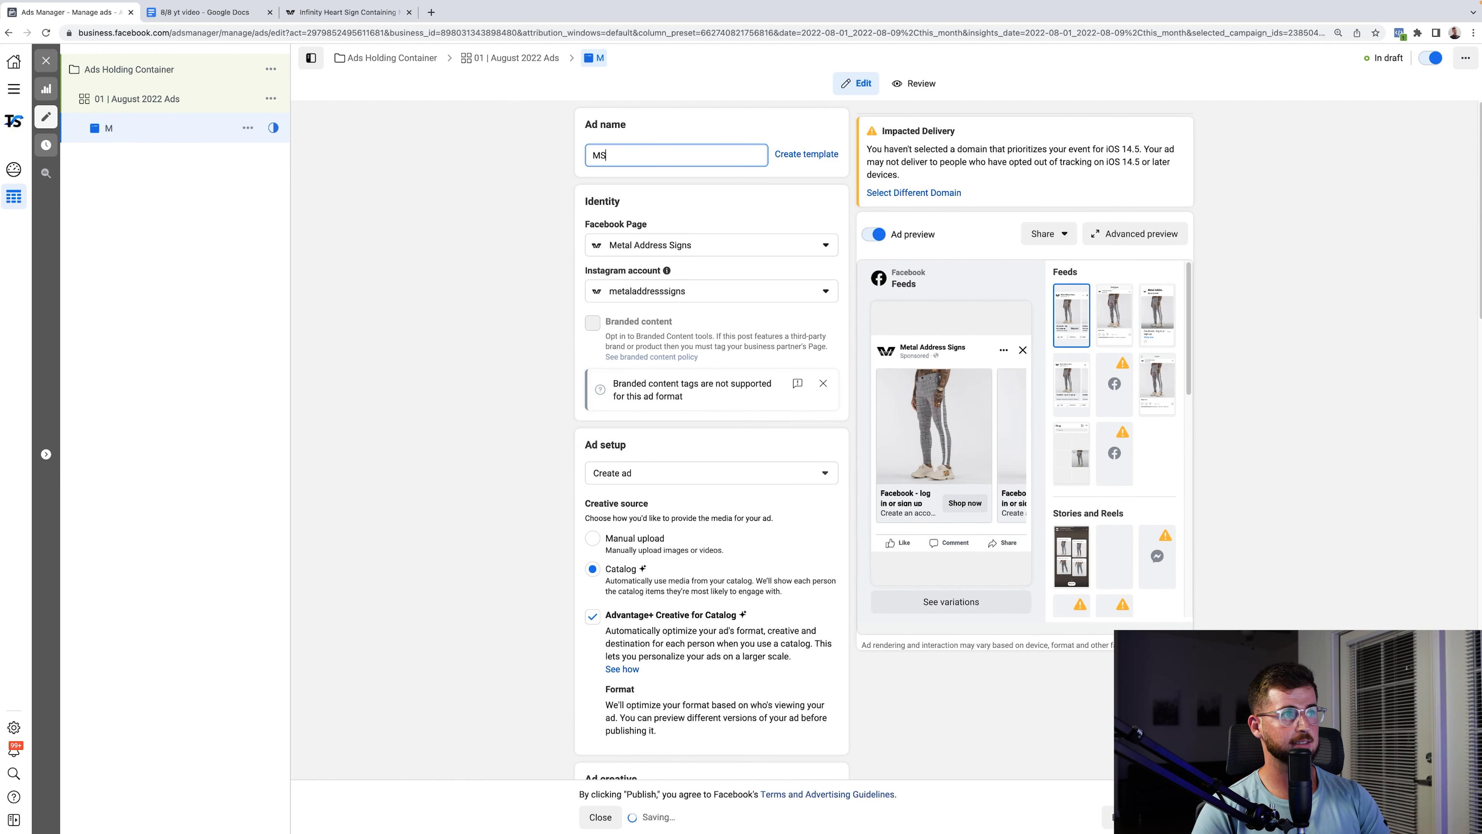
pyautogui.press('BackSpace')
pyautogui.write('AS')
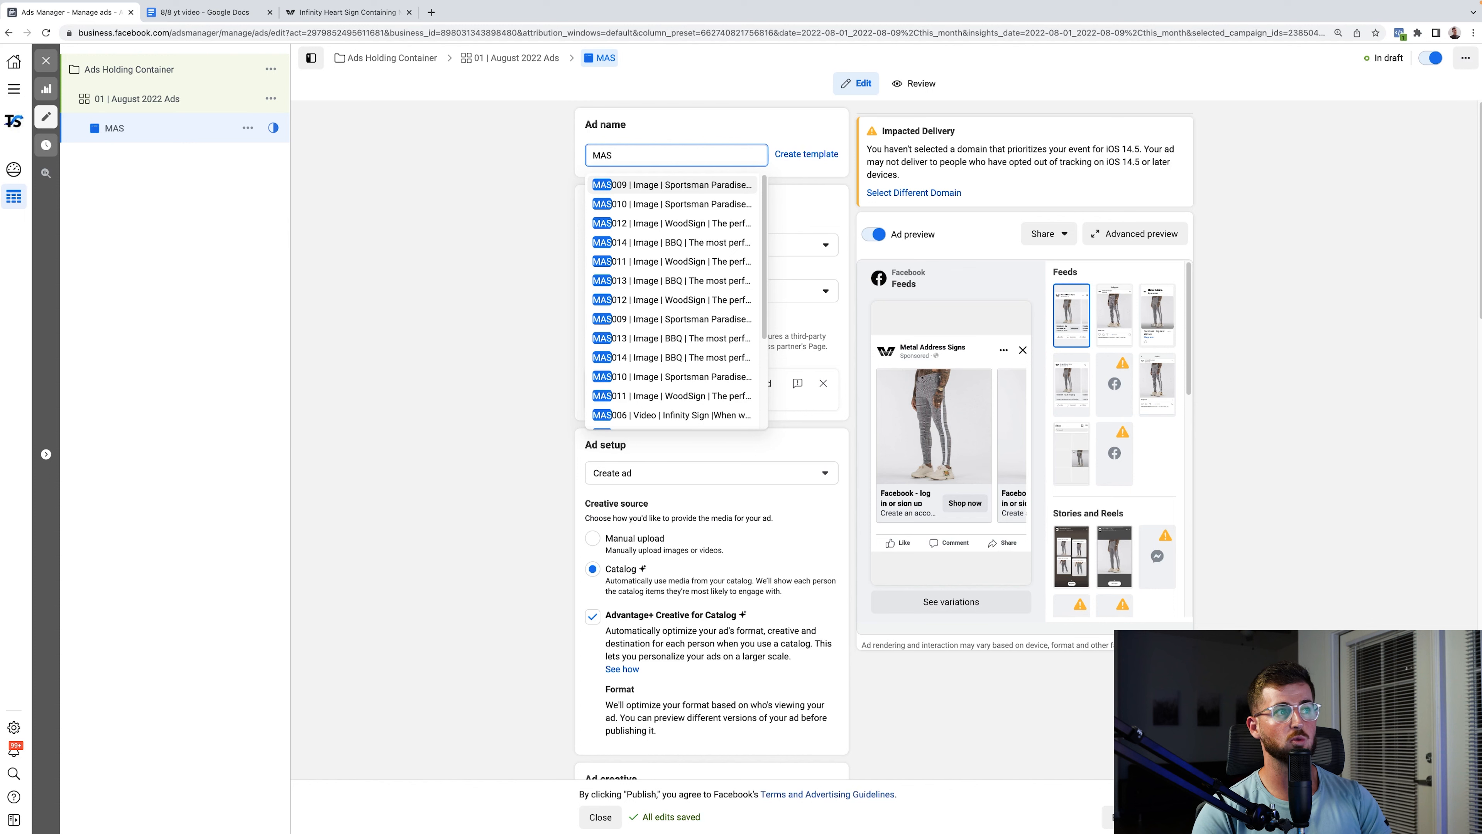
pyautogui.write('00')
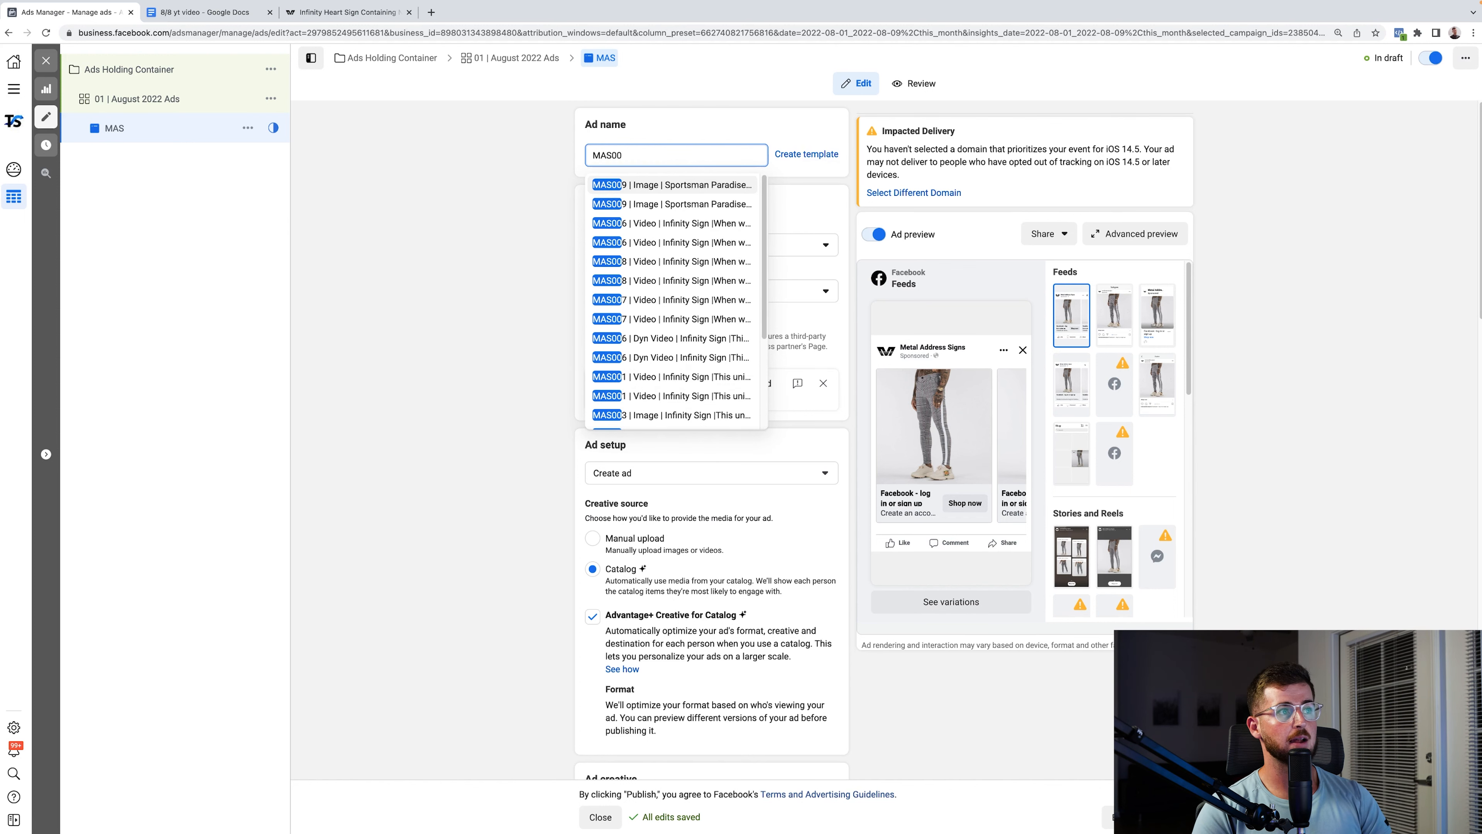
pyautogui.write('1')
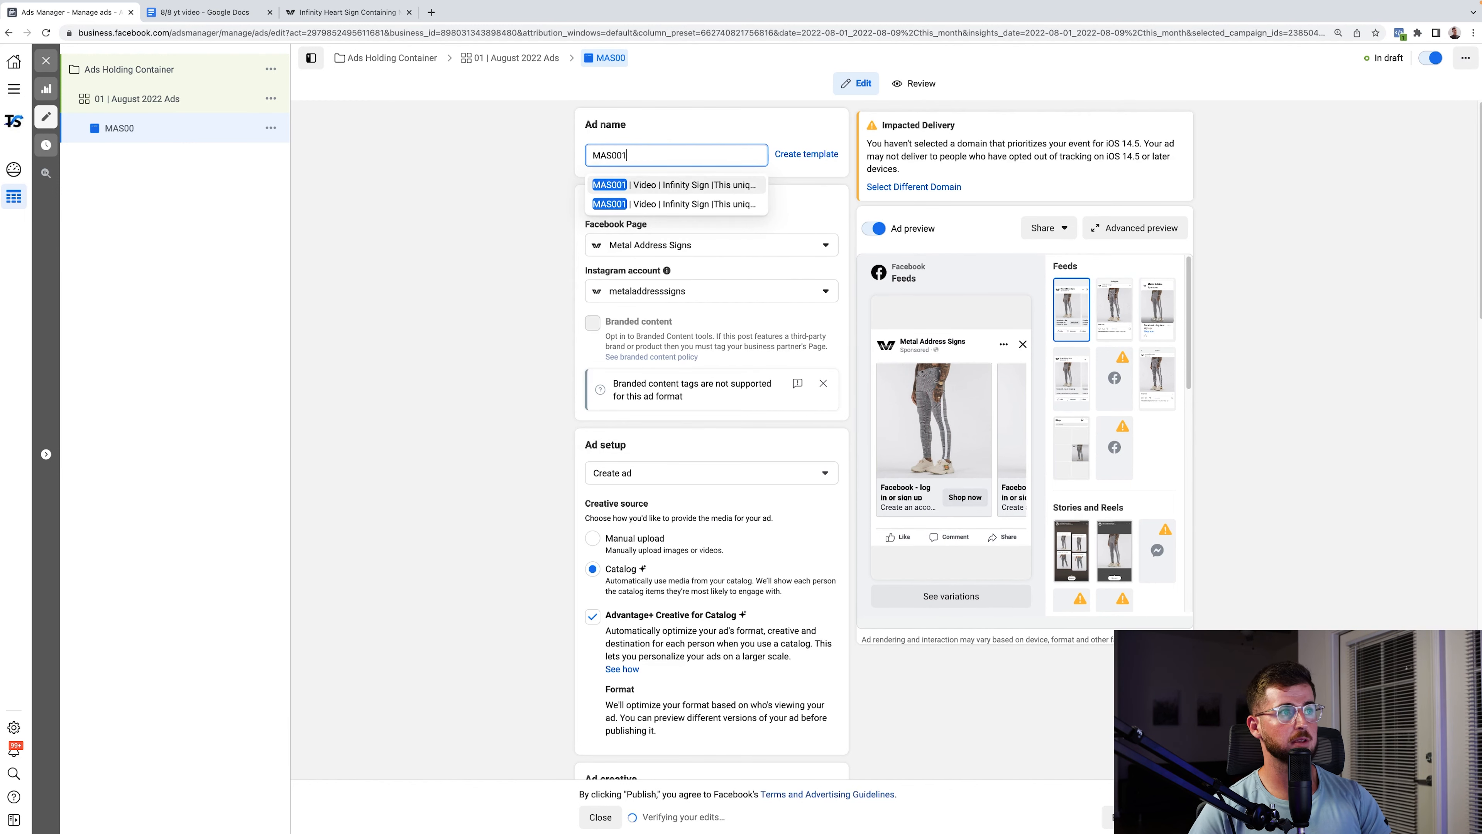
pyautogui.click(518, 274)
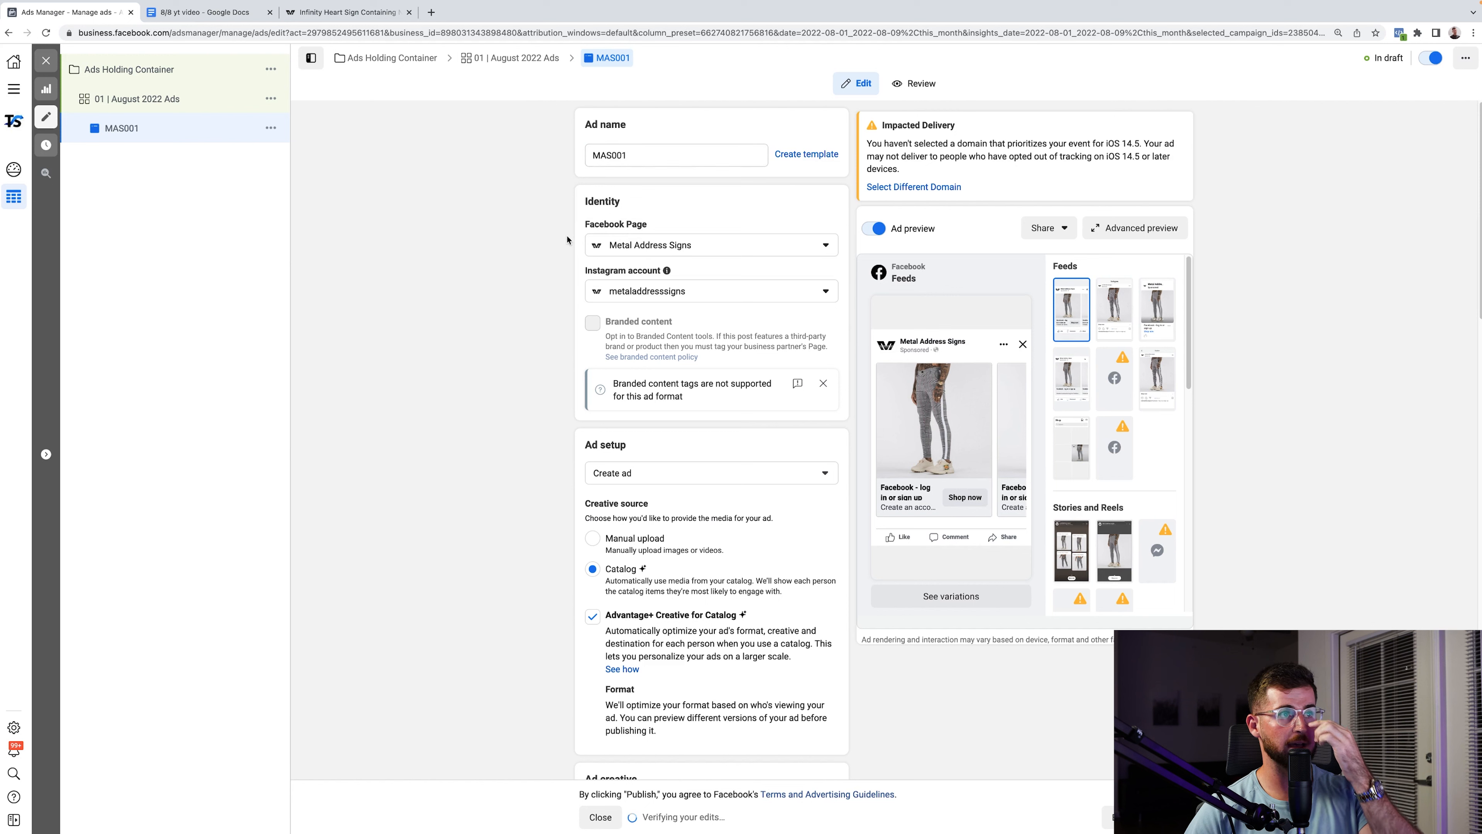
pyautogui.click(646, 148)
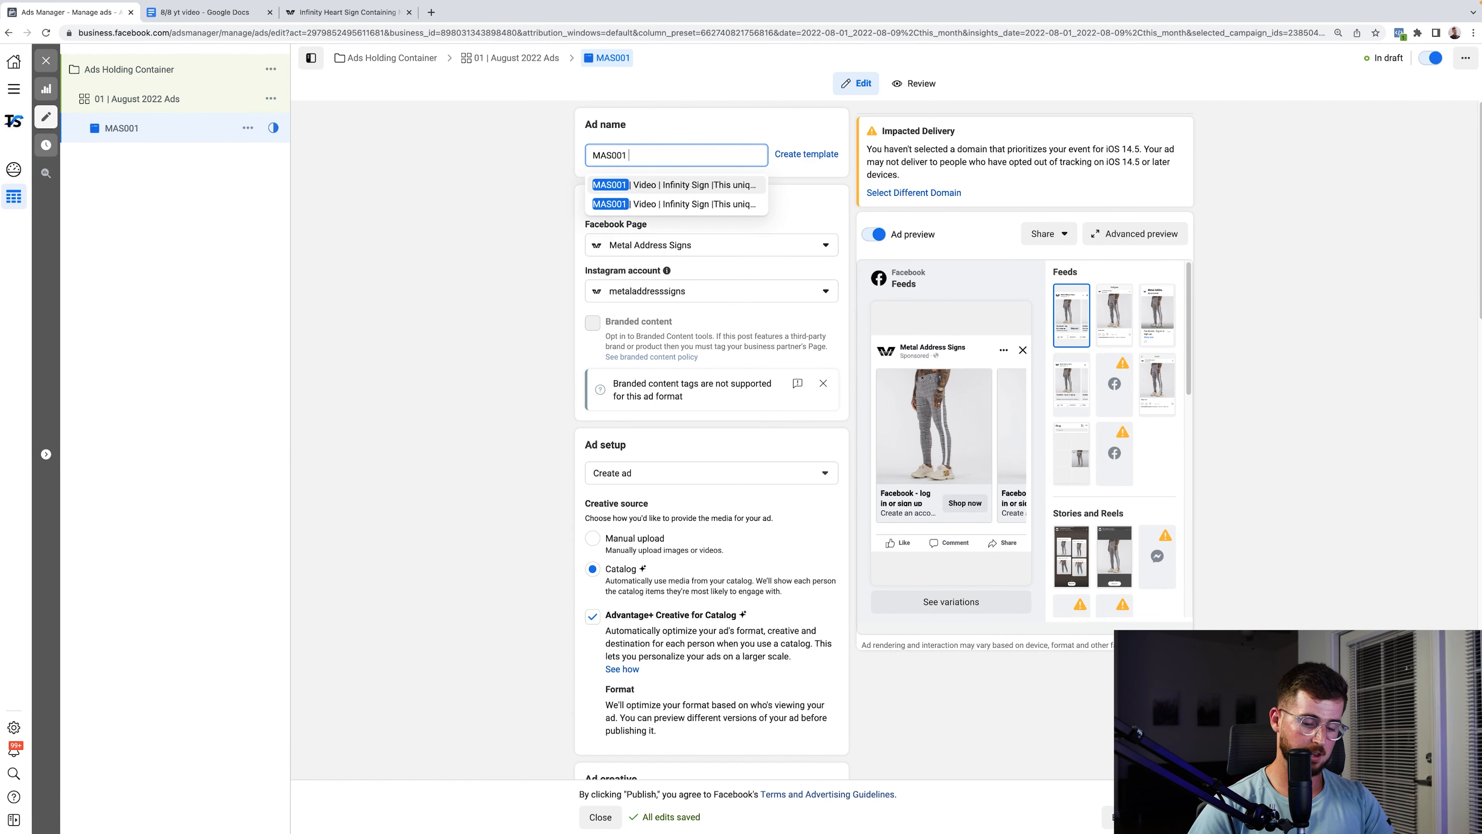
pyautogui.write('|')
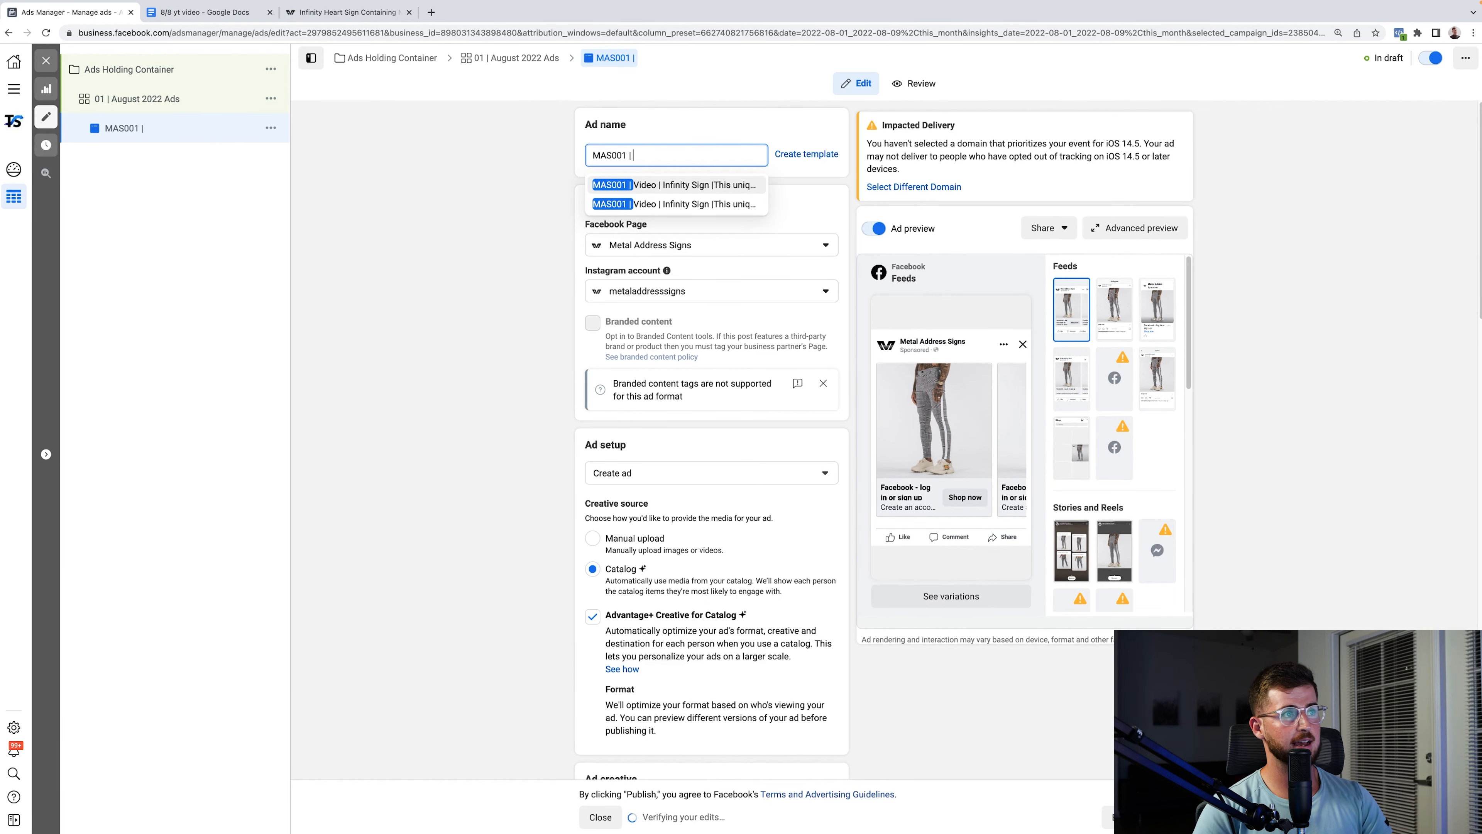
pyautogui.click(566, 304)
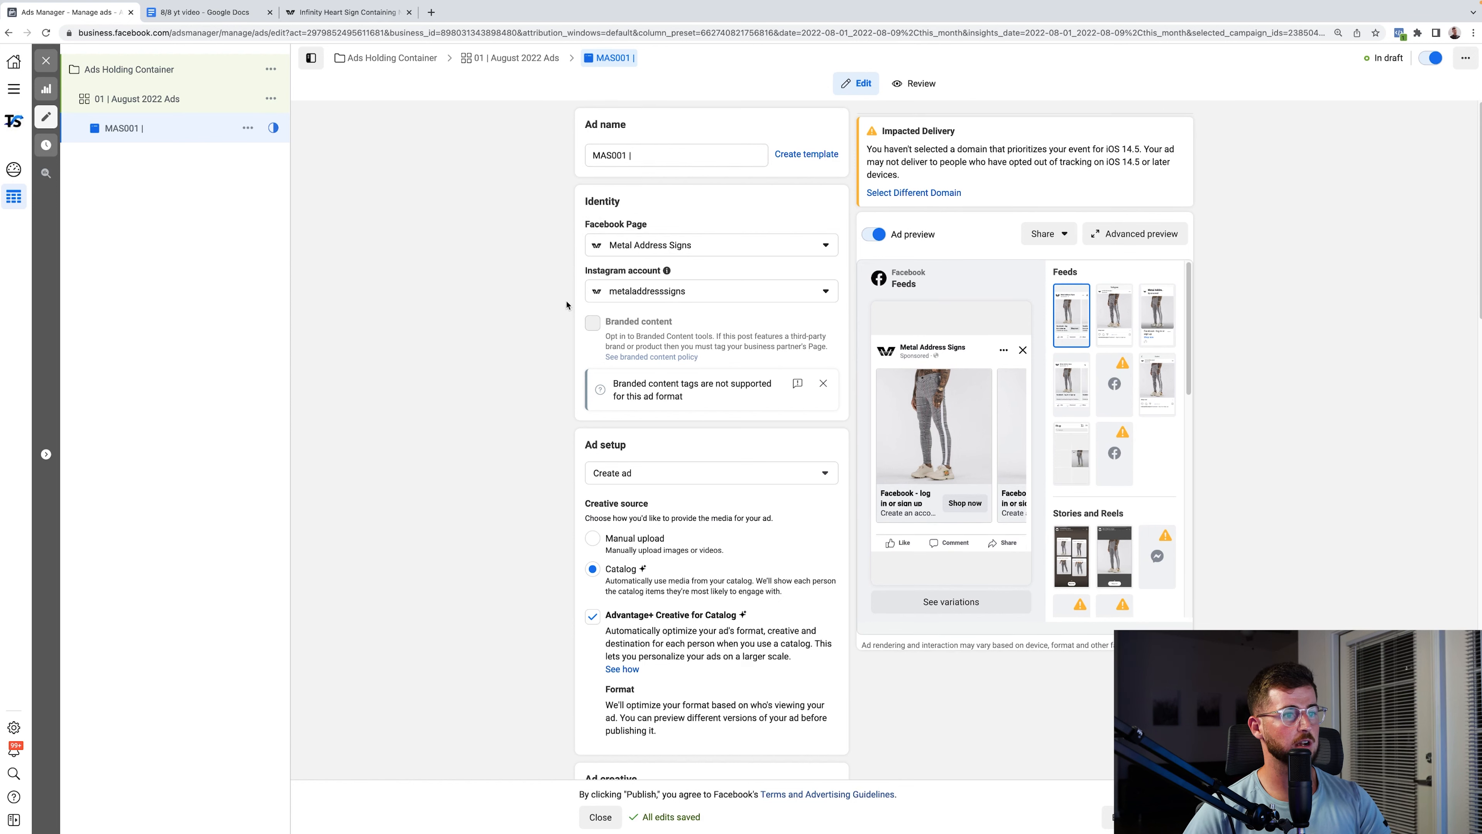
# - Set the ad's creative source to Manual upload and its format to Single image or video
pyautogui.scroll(-2, 570, 503)
pyautogui.scroll(-3, 570, 503)
pyautogui.scroll(2, 584, 409)
pyautogui.click(640, 295)
pyautogui.click(584, 326)
pyautogui.click(593, 354)
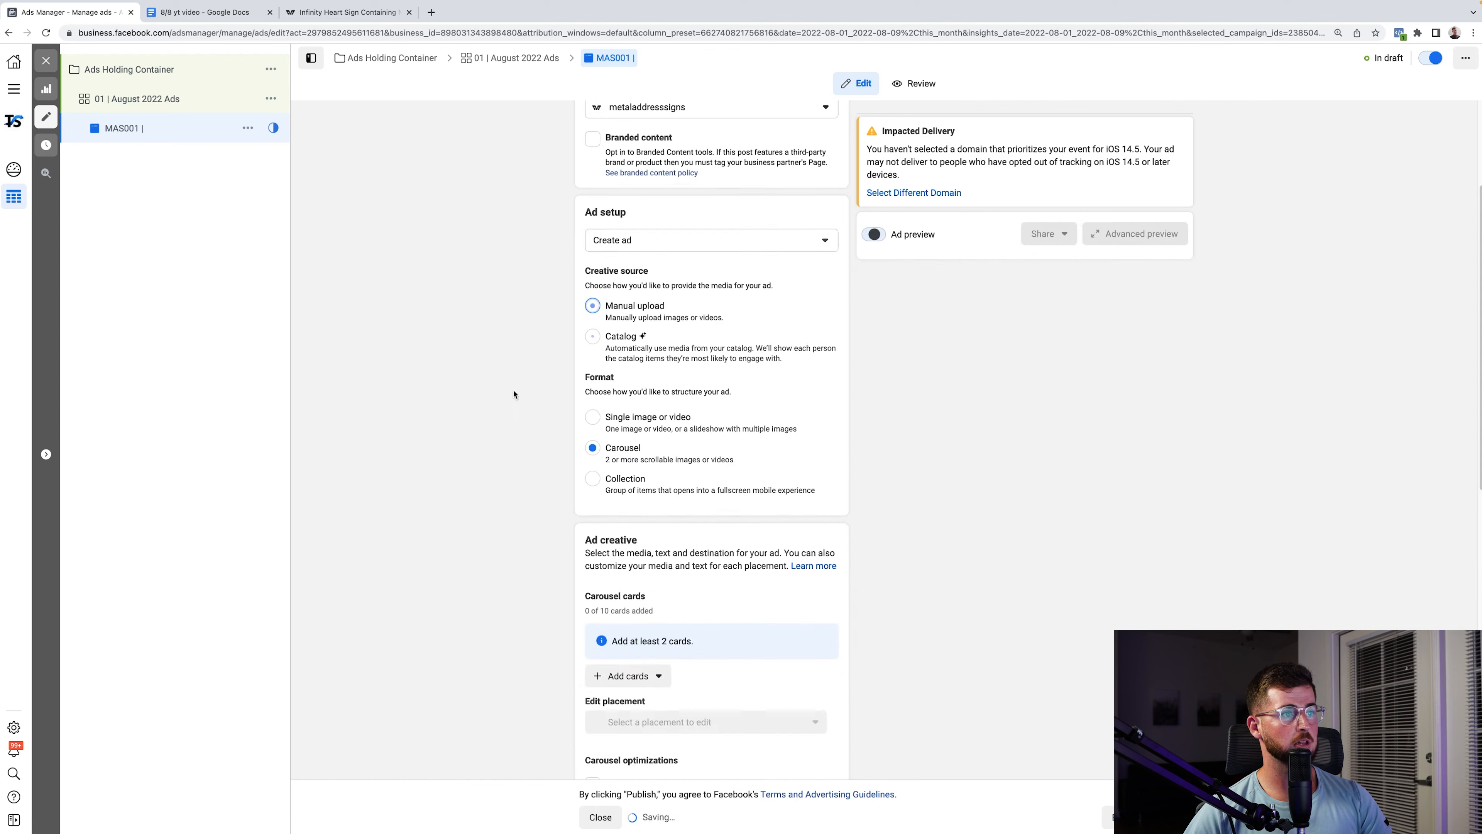
# - Upload the six images "#117 - 1.png" through "#117 - 6.png" from Downloads to the ad's image media
pyautogui.scroll(-5, 560, 468)
pyautogui.click(650, 514)
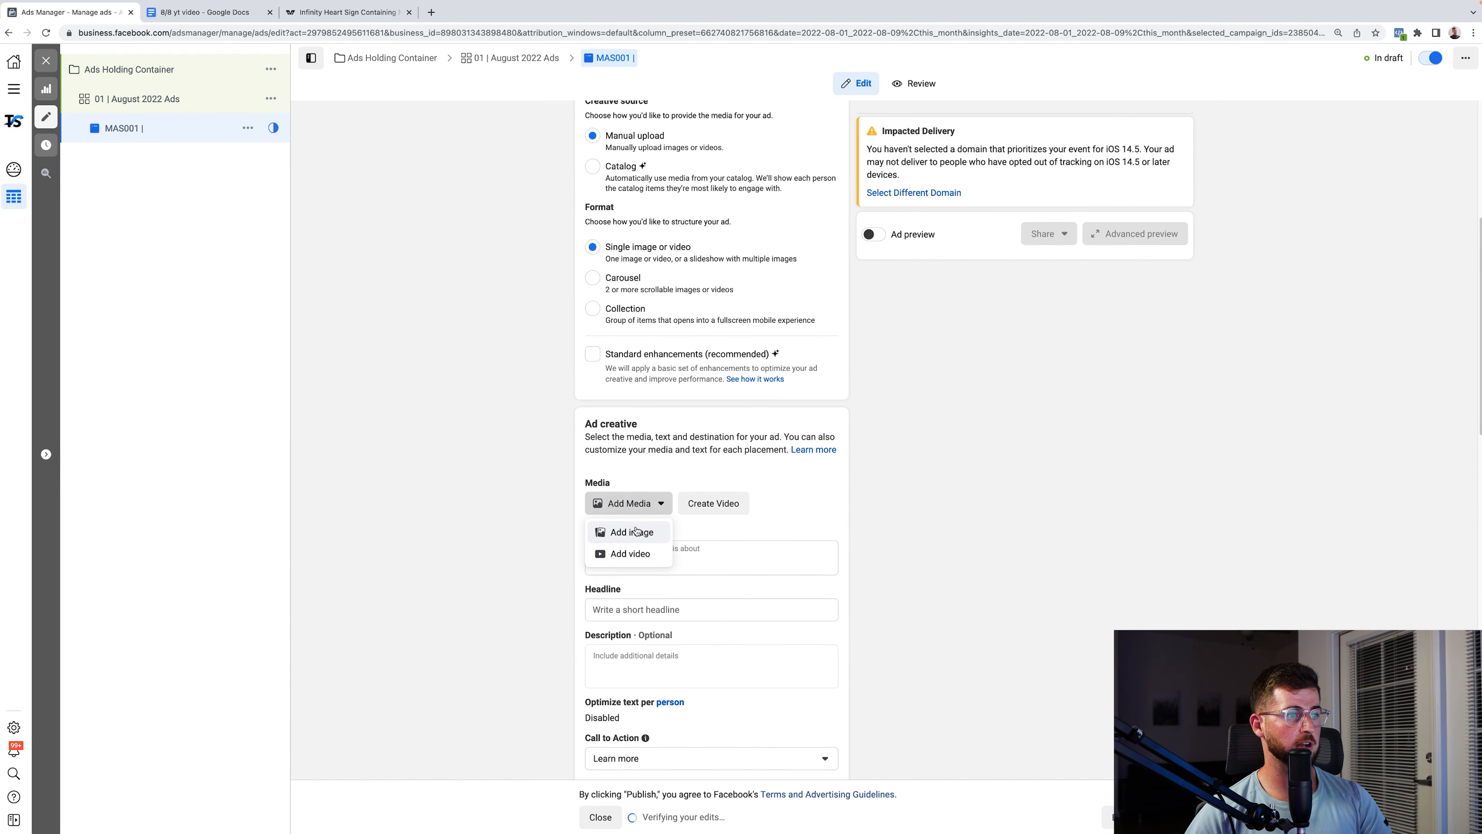
pyautogui.click(633, 532)
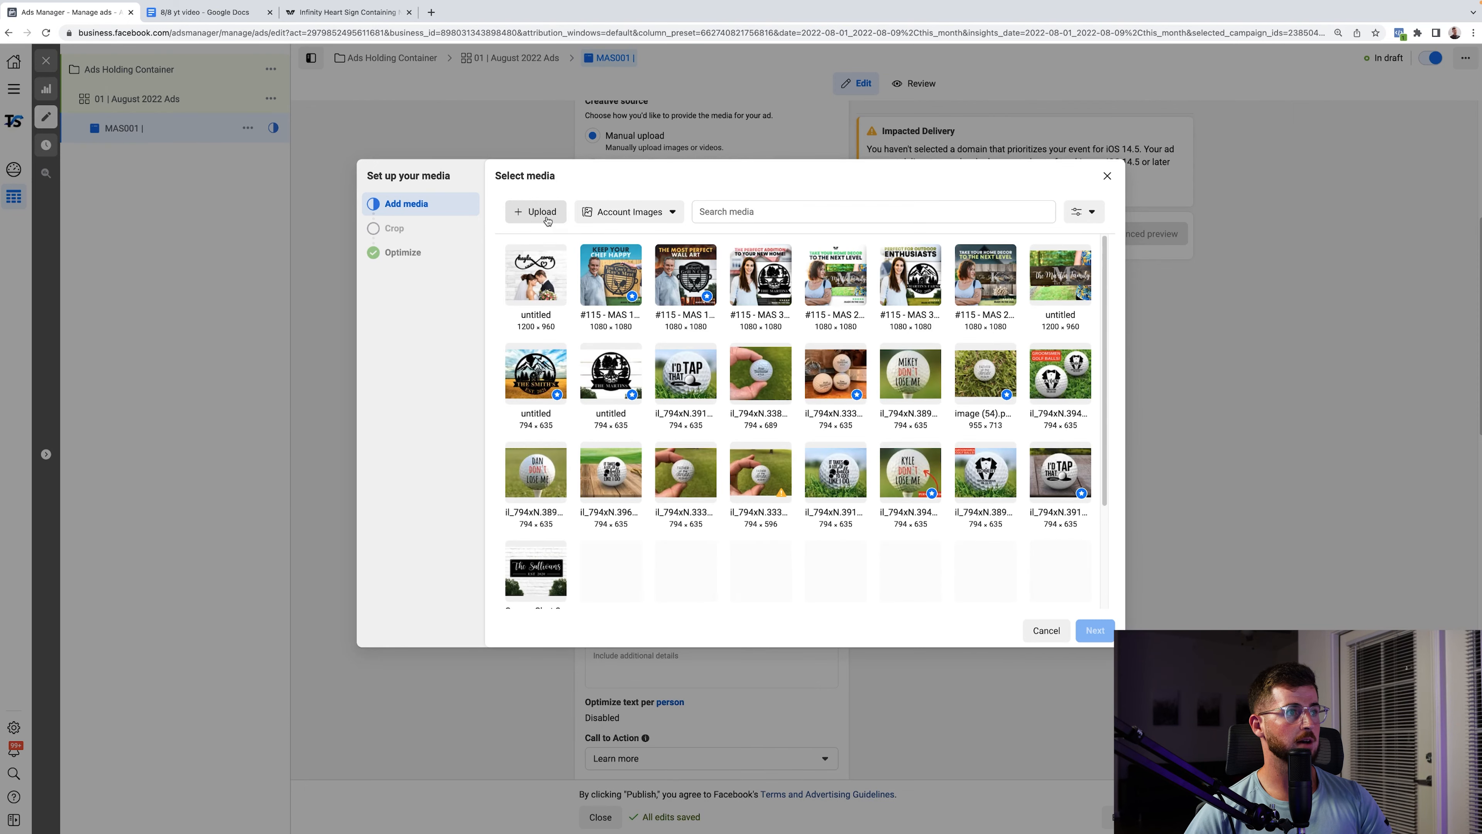
pyautogui.click(548, 219)
pyautogui.click(560, 246)
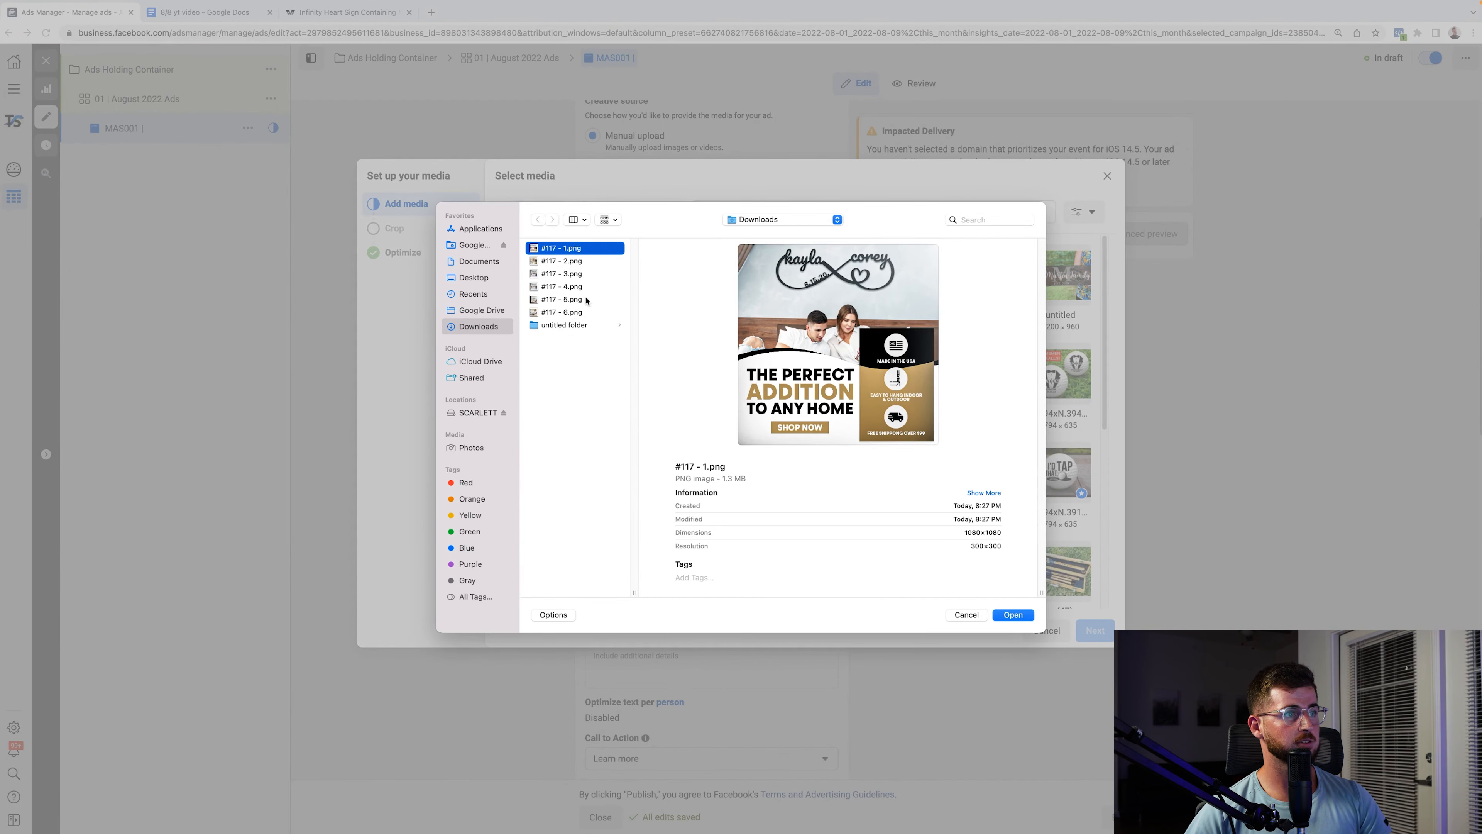
pyautogui.keyDown('shift'); pyautogui.click(585, 313); pyautogui.keyUp('shift')
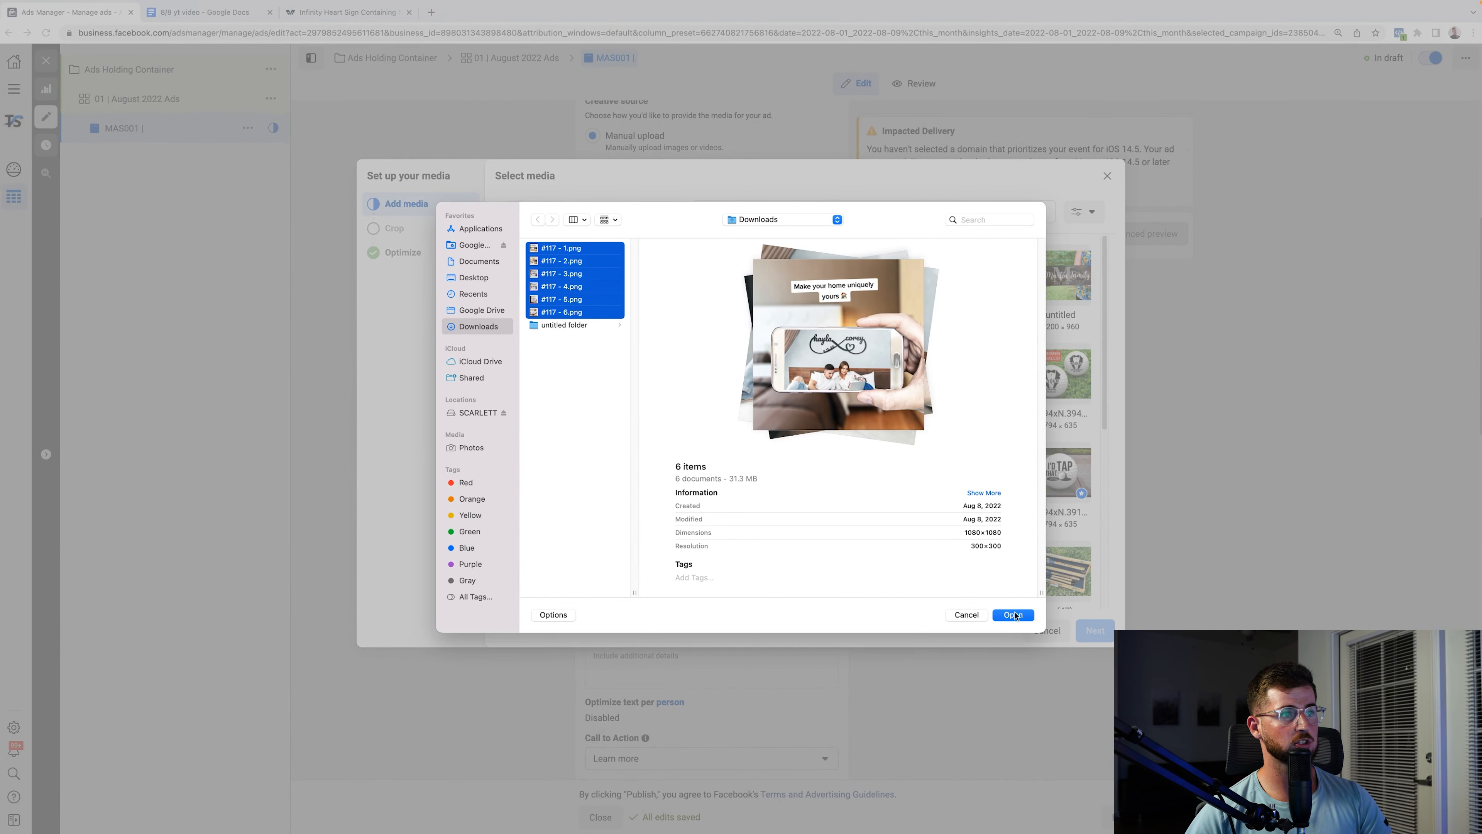
pyautogui.click(1015, 615)
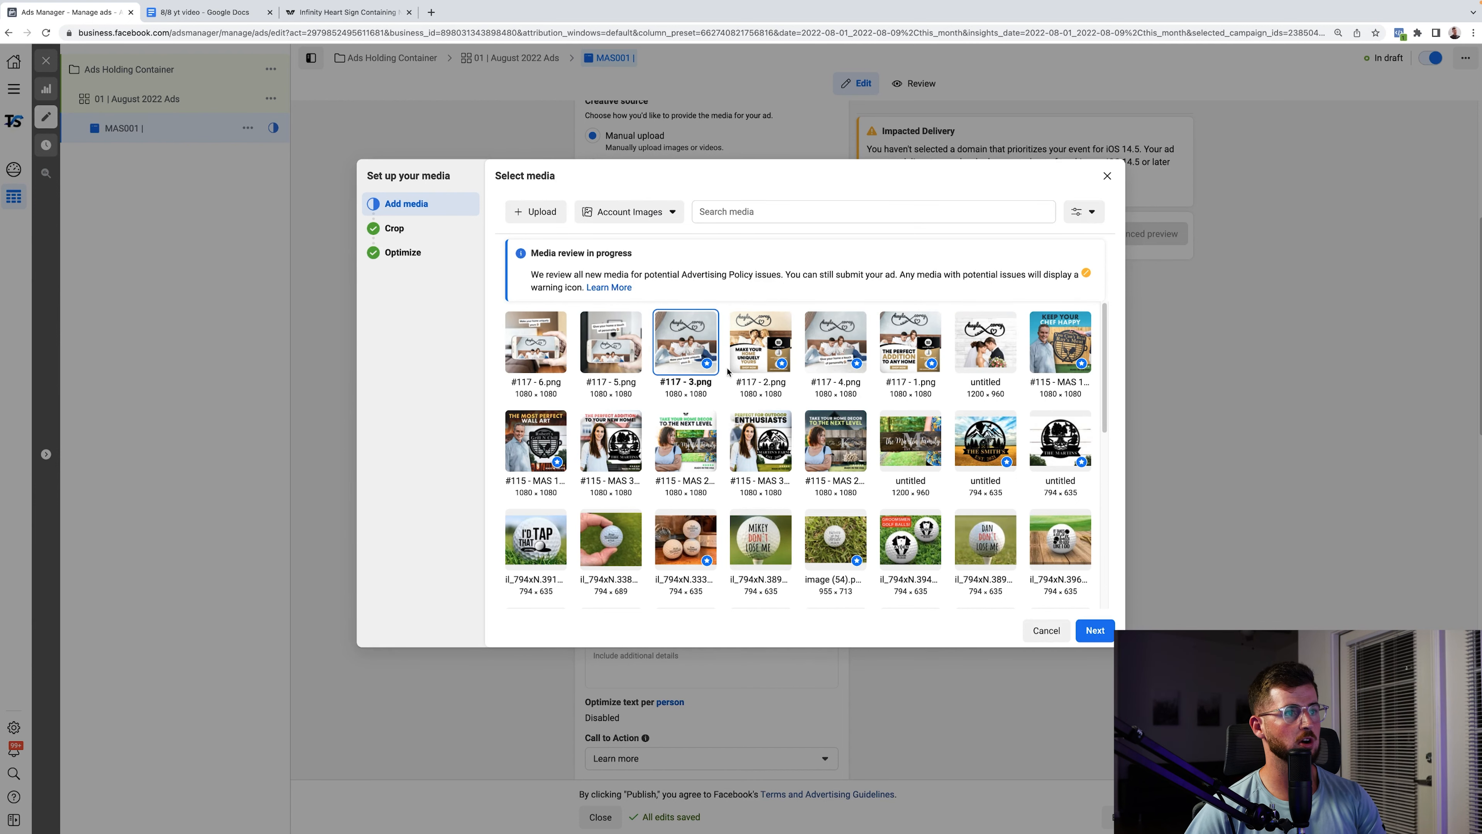
# - Choose "#117 - 1.png" as the ad image and accept the suggested placement crops
pyautogui.click(745, 353)
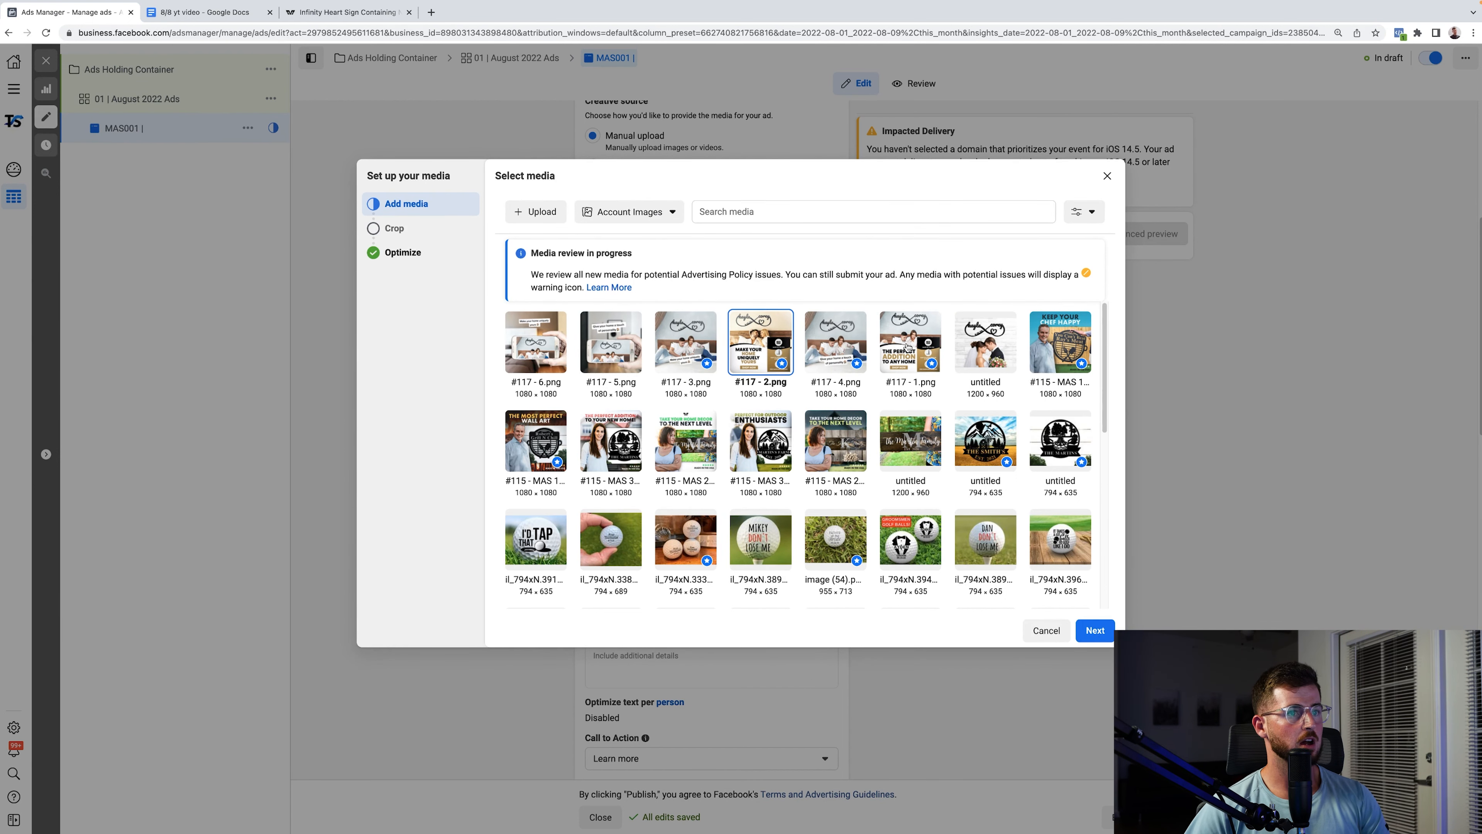
pyautogui.click(925, 361)
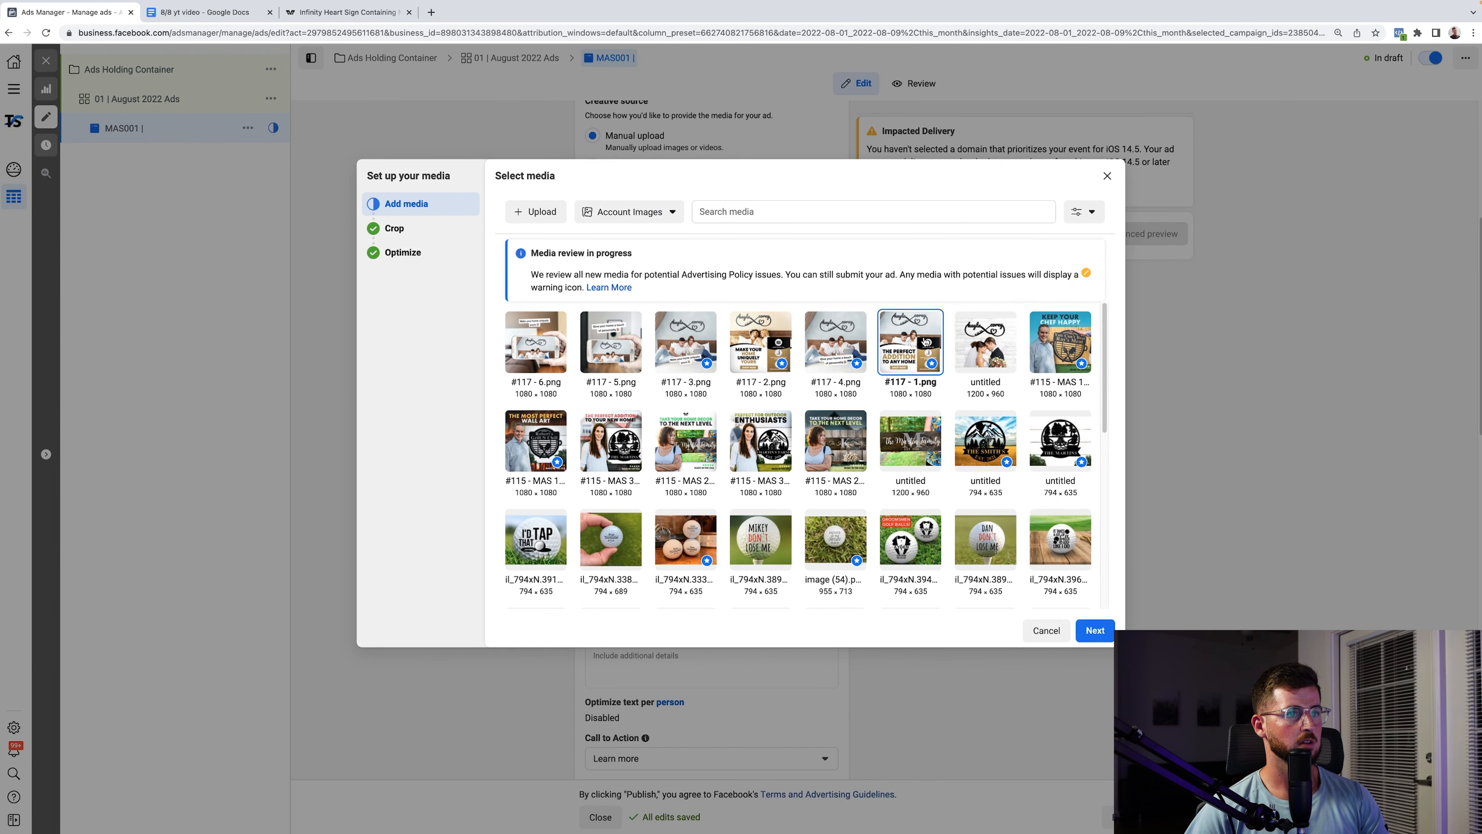
pyautogui.click(1089, 630)
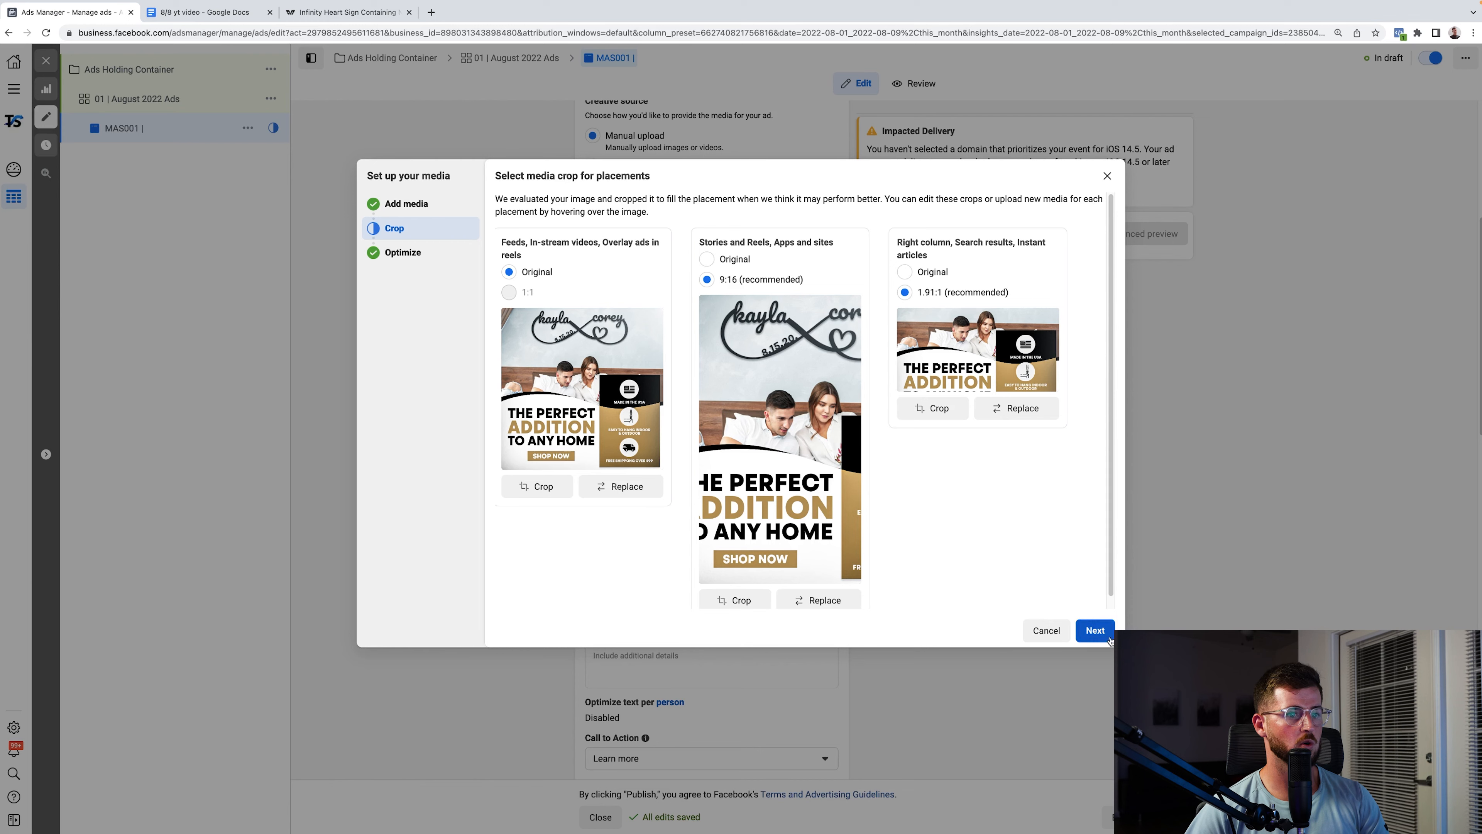
pyautogui.click(1100, 632)
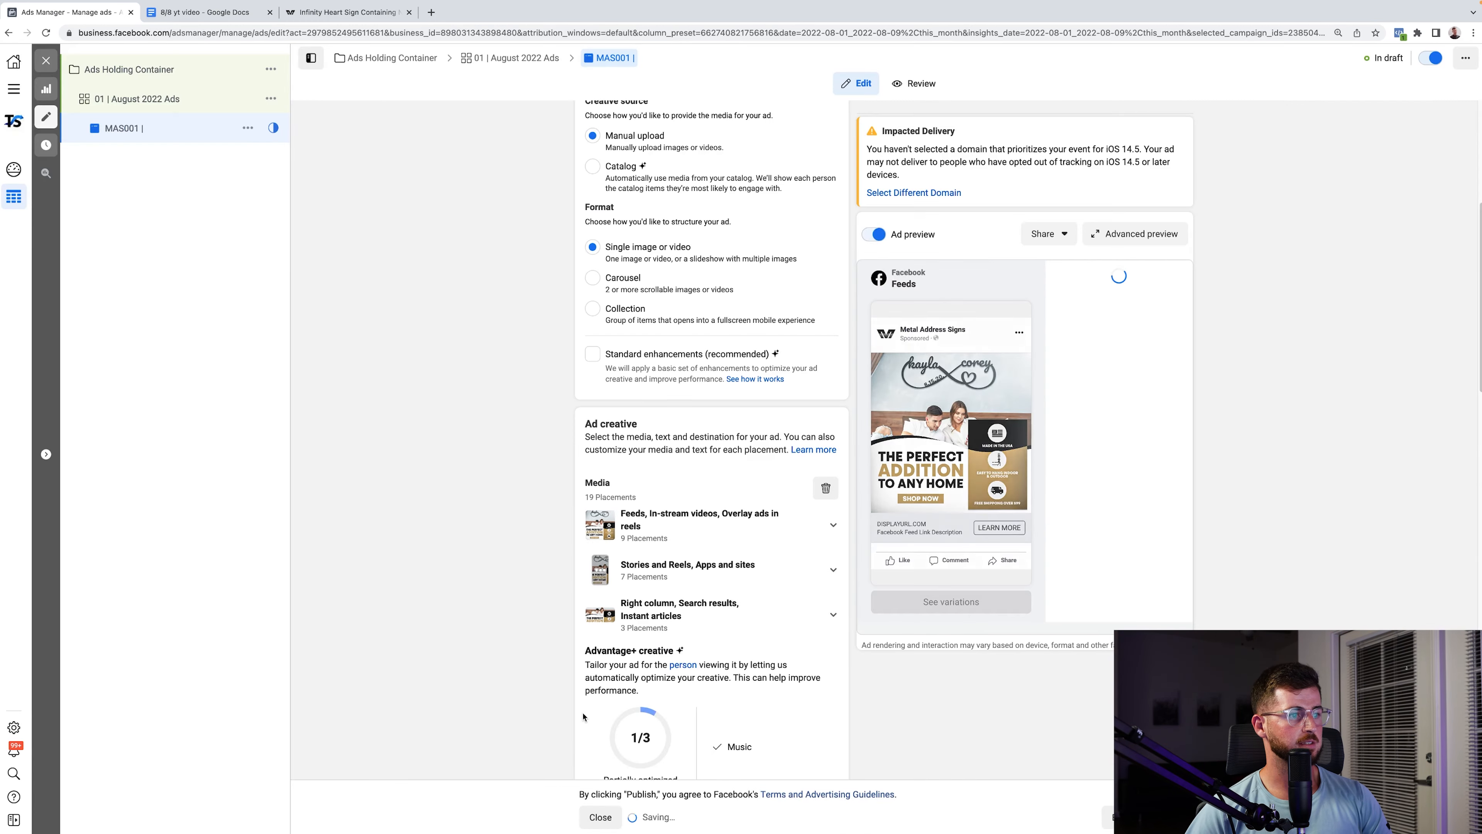
# - Switch to Google Docs and copy the V1 ad copy, from its opening line through "Free Fast Shipping On Orders $99+"
pyautogui.scroll(-2, 509, 632)
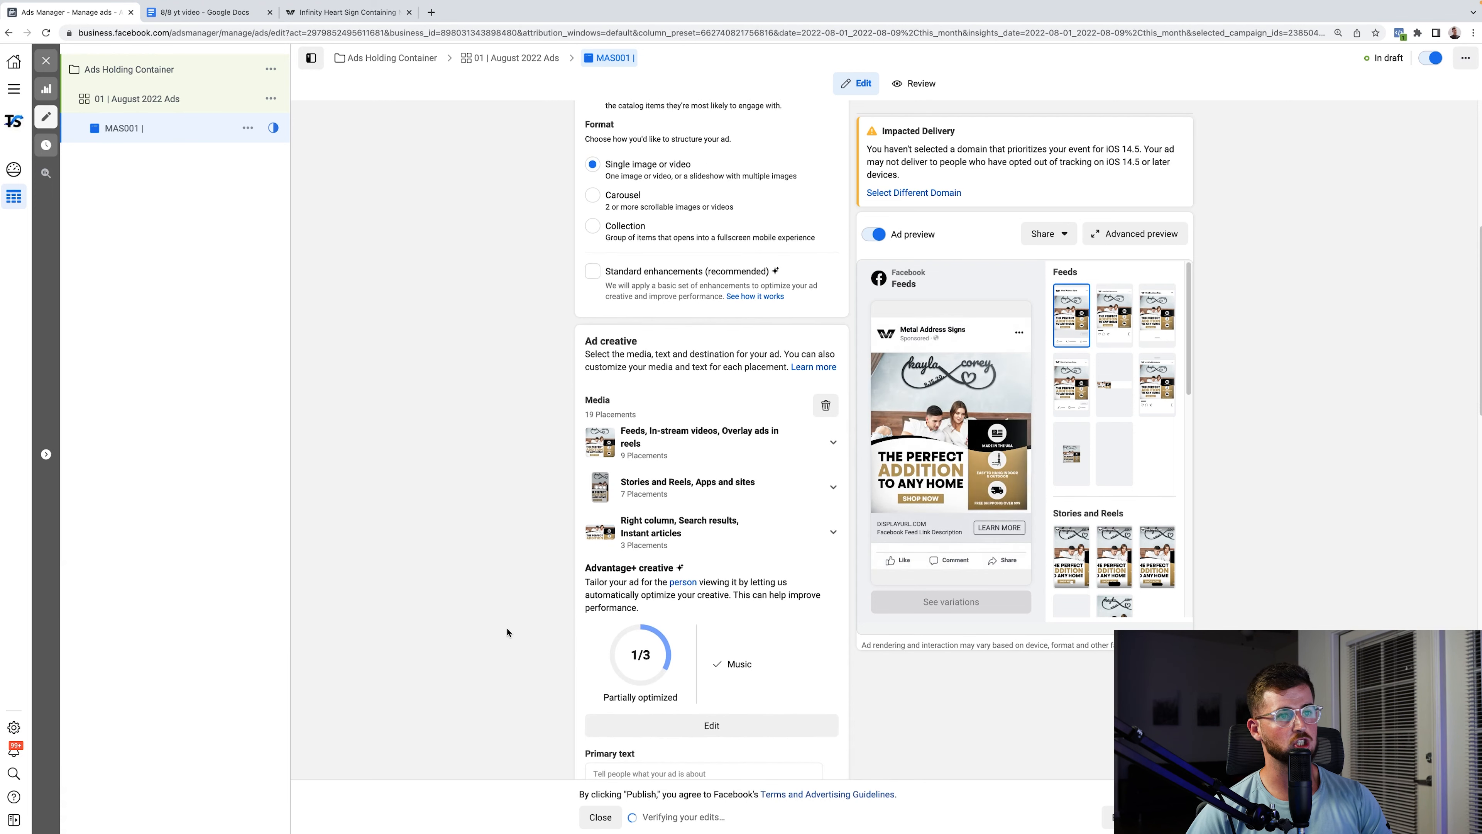
pyautogui.scroll(-3, 507, 632)
pyautogui.scroll(-3, 507, 632)
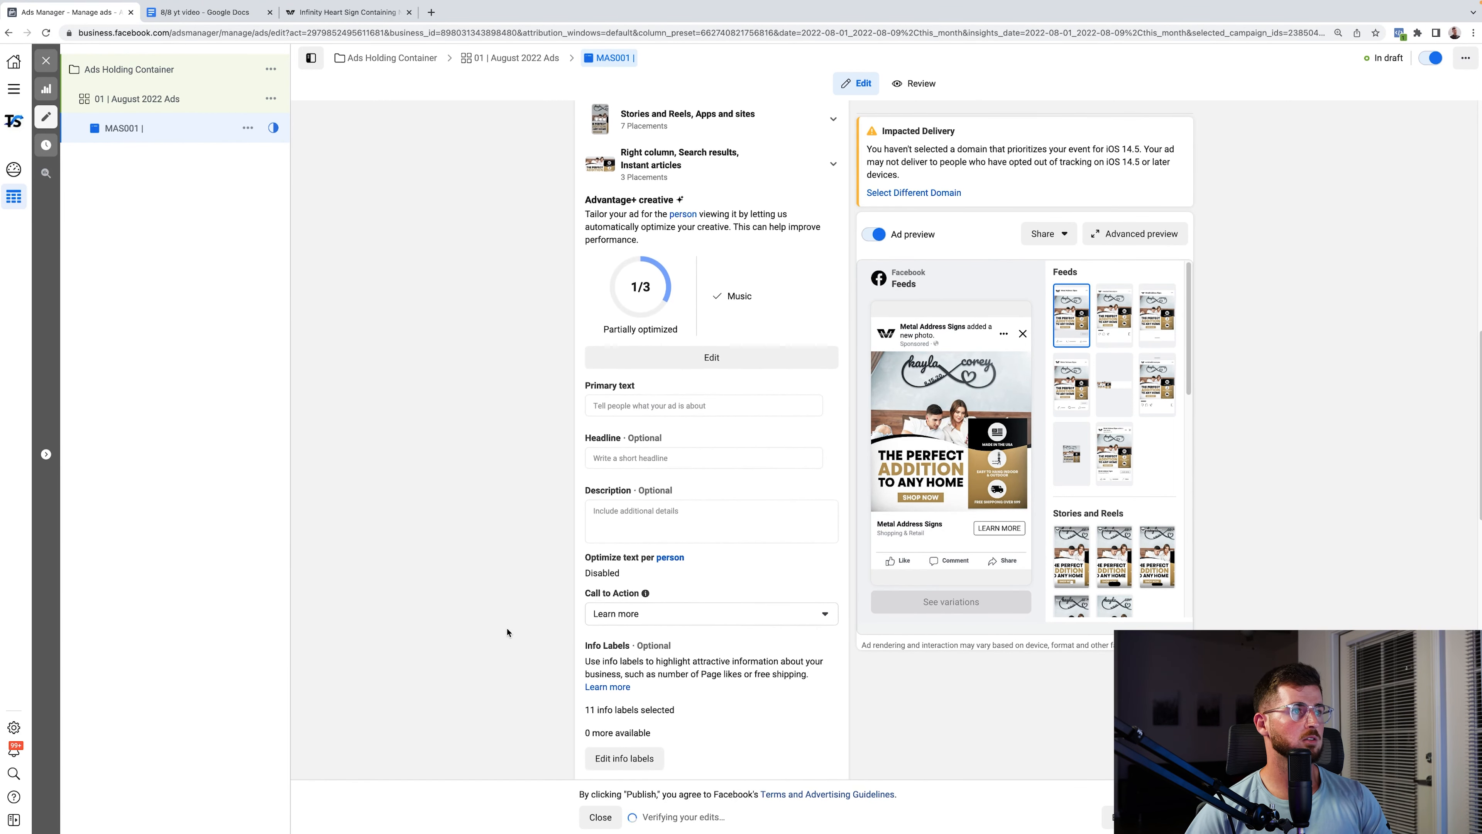
pyautogui.scroll(1, 507, 632)
pyautogui.scroll(-2, 507, 632)
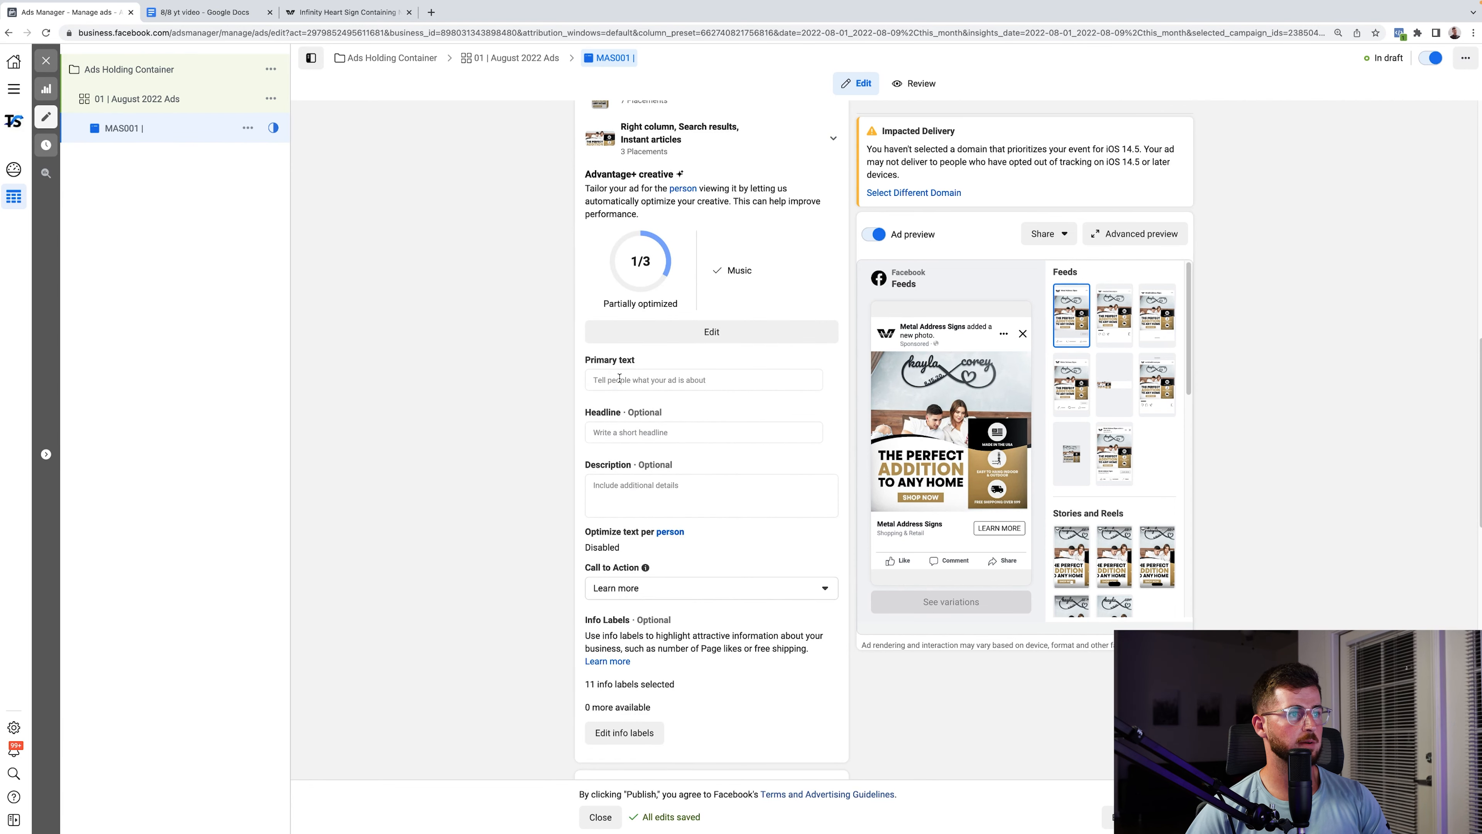
pyautogui.click(607, 380)
pyautogui.click(463, 299)
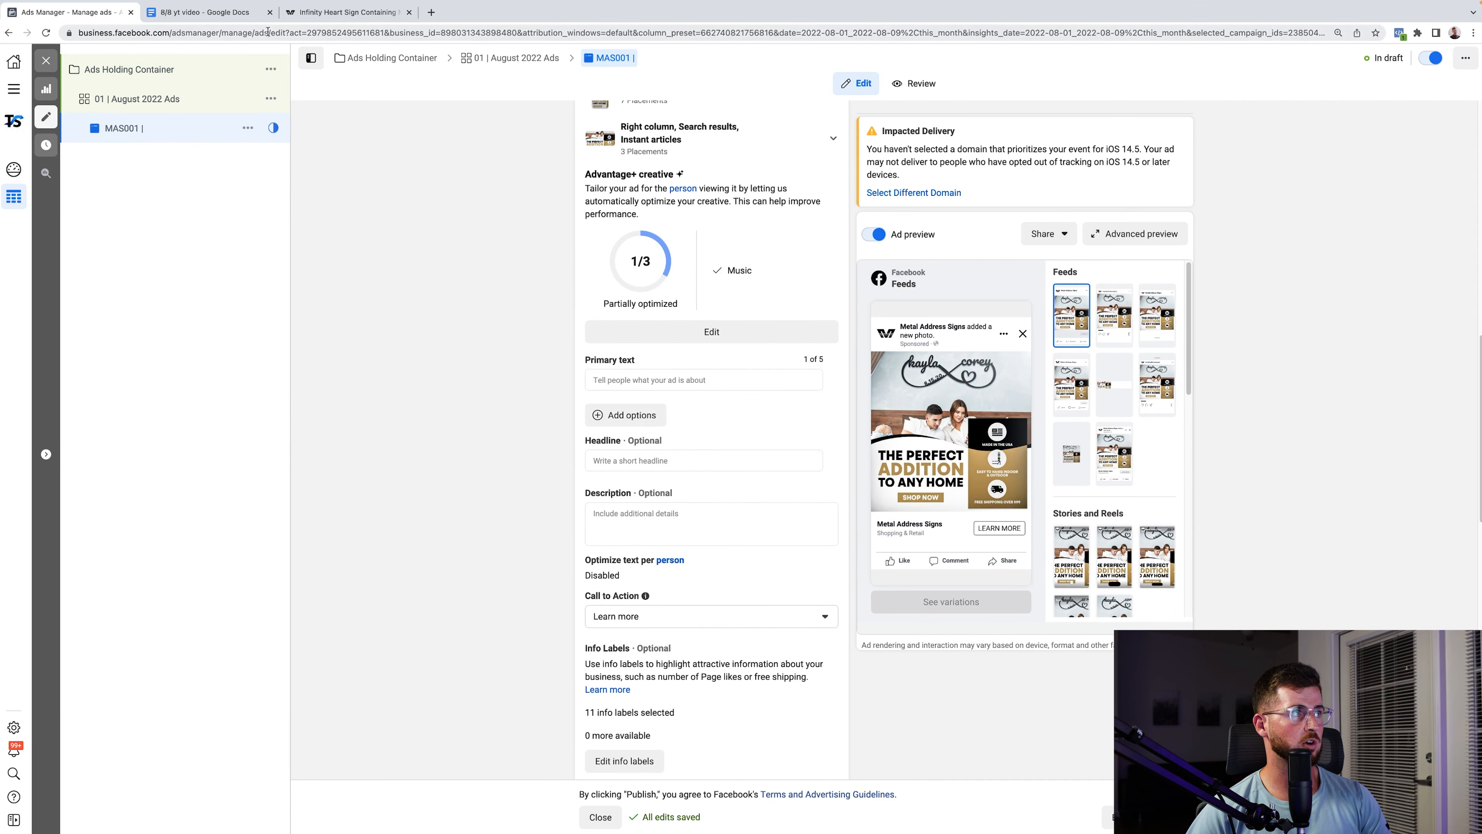
pyautogui.click(204, 12)
pyautogui.scroll(-5, 691, 533)
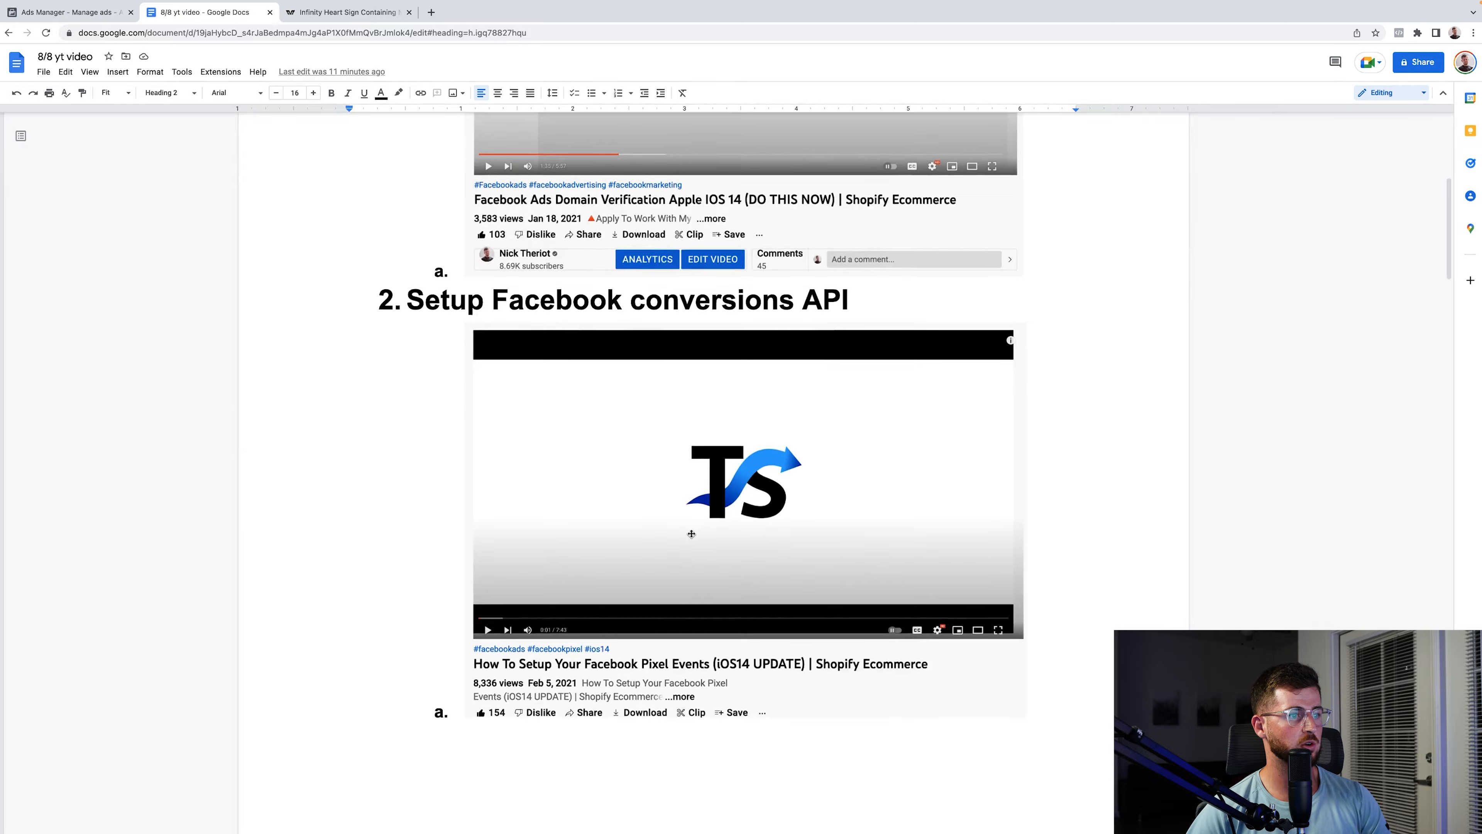
pyautogui.scroll(-15, 691, 533)
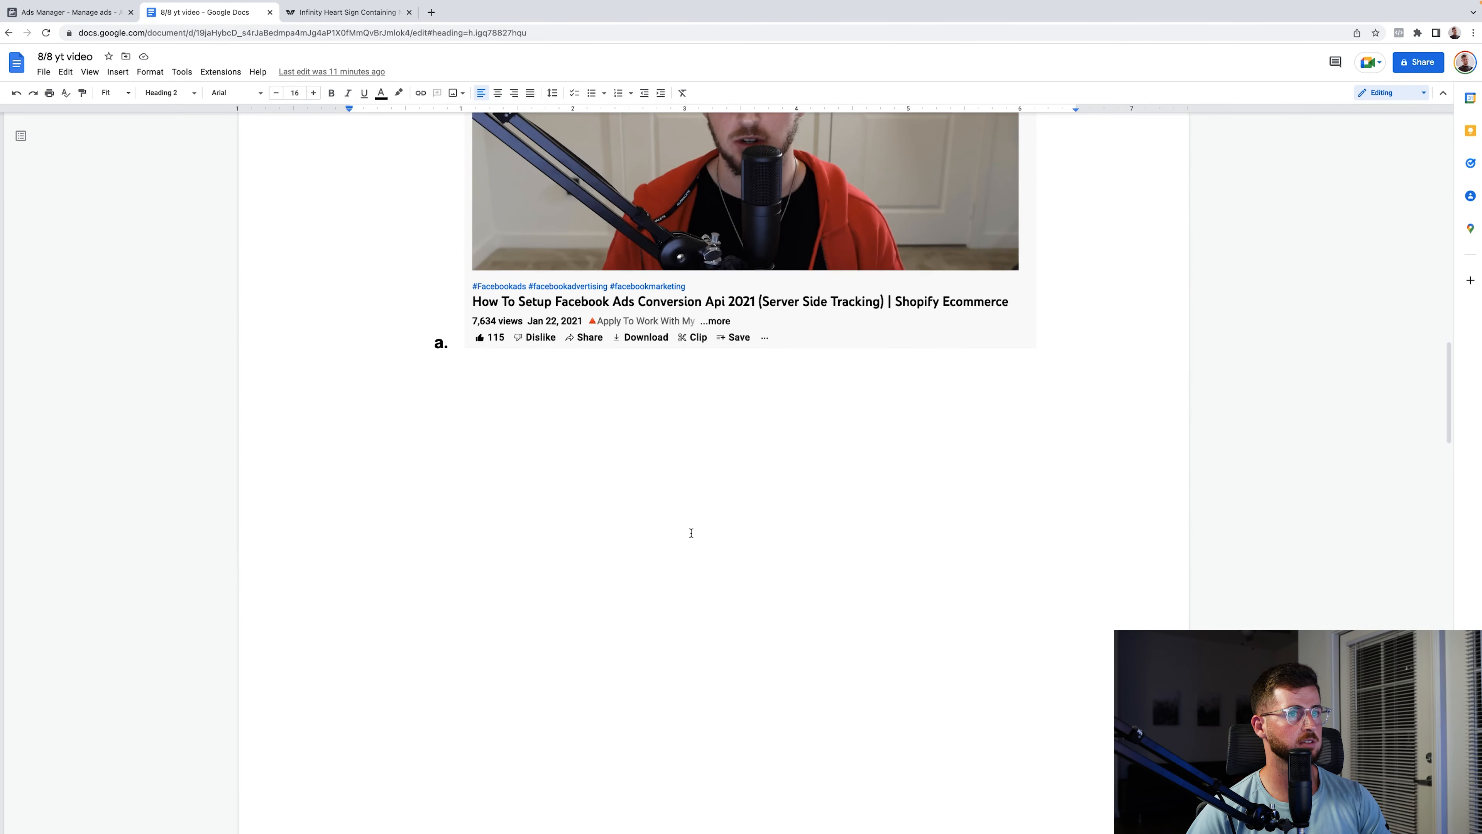
pyautogui.scroll(-10, 691, 533)
pyautogui.scroll(-2, 691, 534)
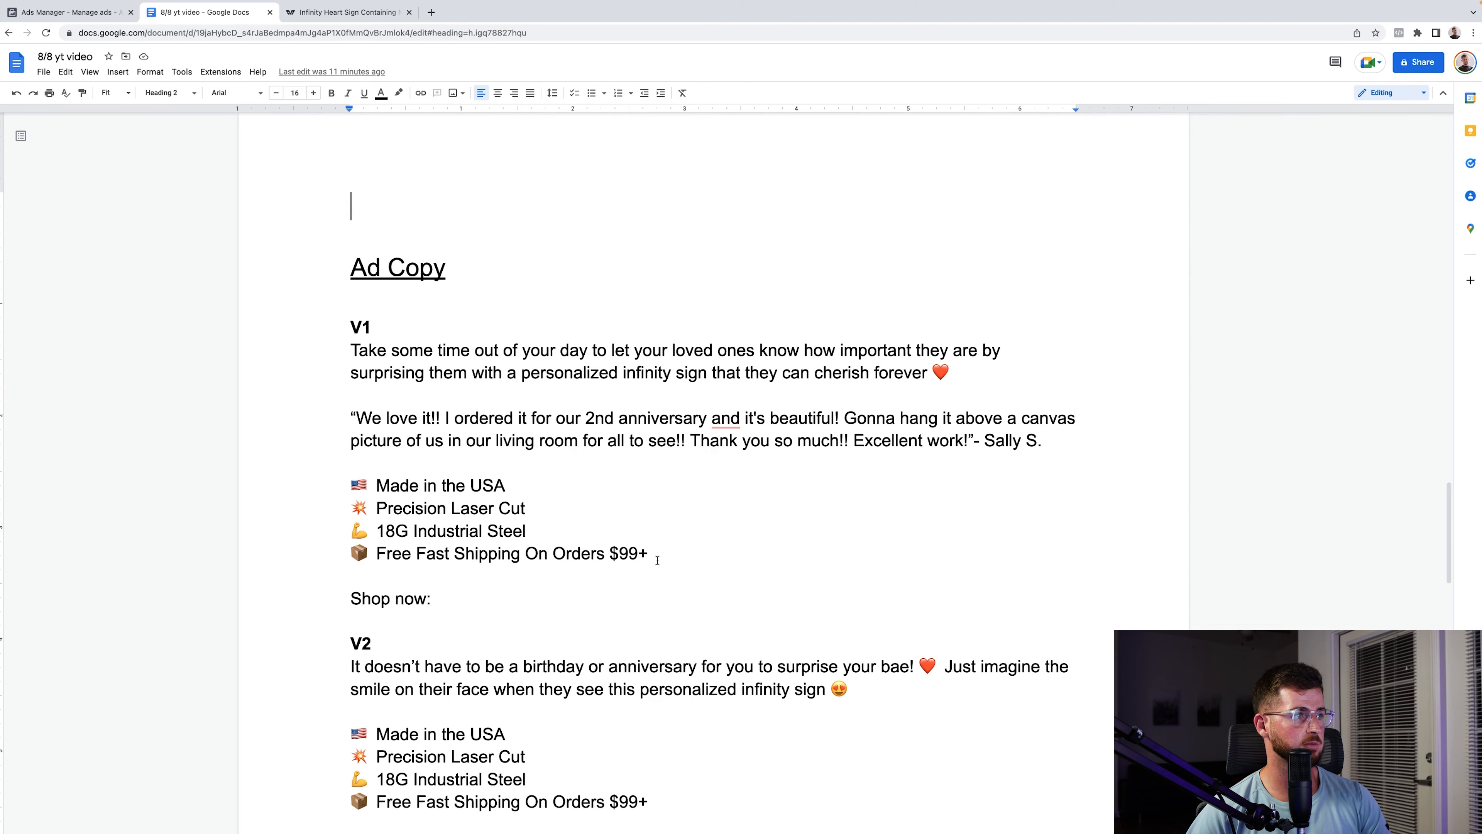
pyautogui.scroll(-3, 423, 436)
pyautogui.scroll(2, 456, 648)
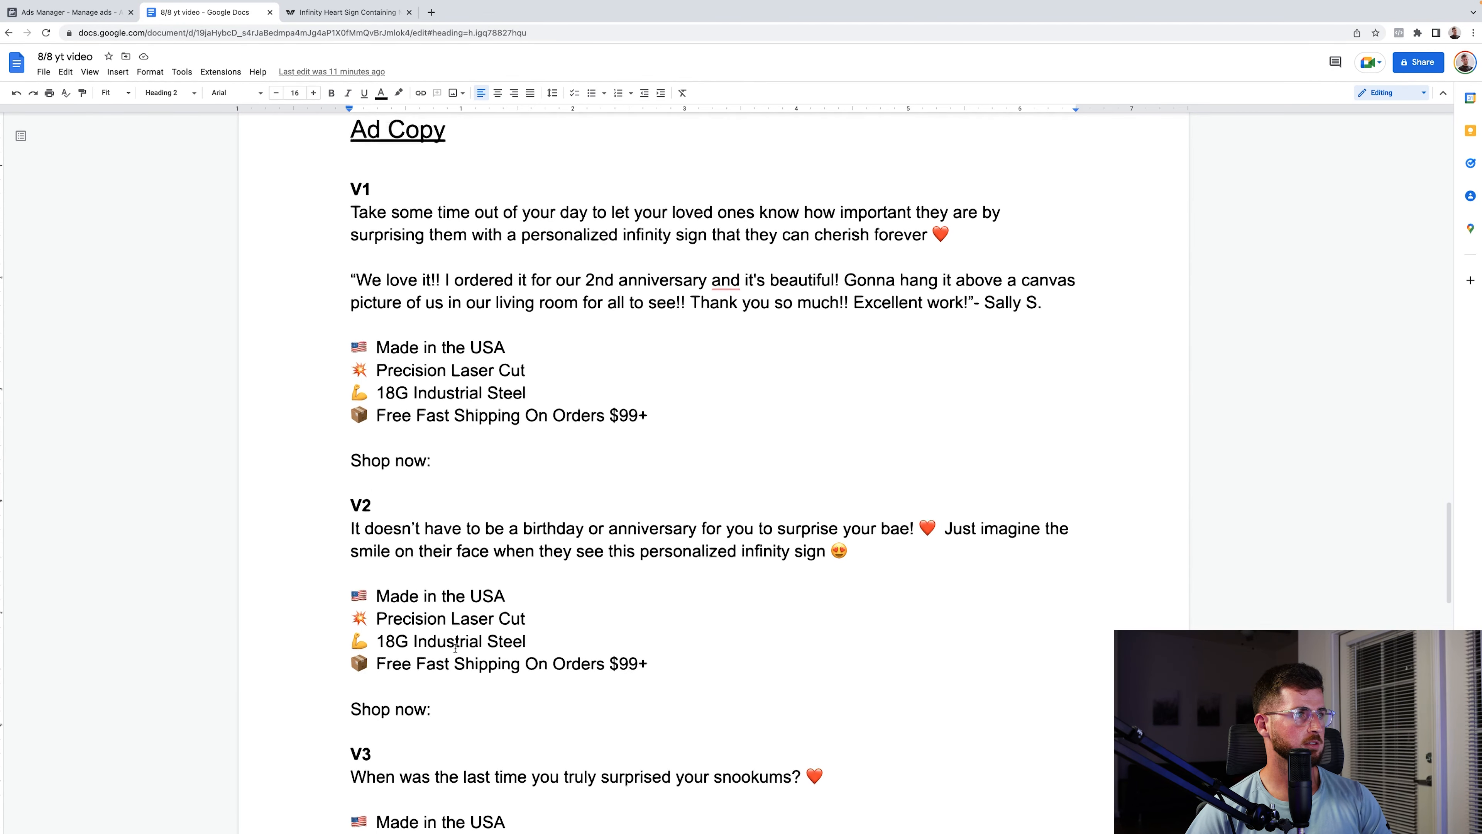
pyautogui.moveTo(654, 493); pyautogui.dragTo(320, 331)
pyautogui.moveTo(321, 331); pyautogui.dragTo(324, 291)
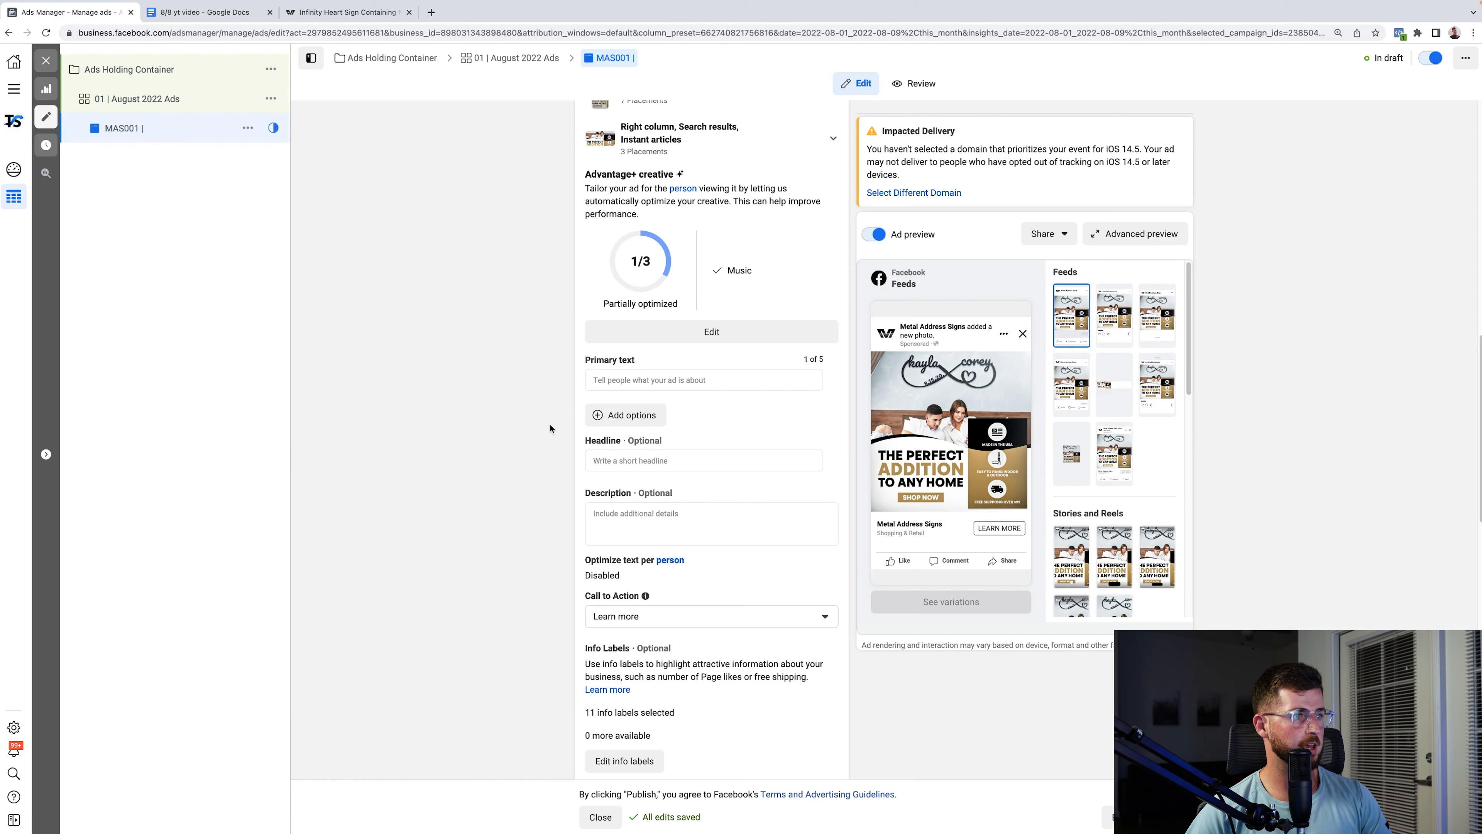
# - Switch back to Ads Manager and paste the copied V1 ad copy as the ad's primary text
pyautogui.click(652, 380)
pyautogui.hotkey('ctrl', 'v')
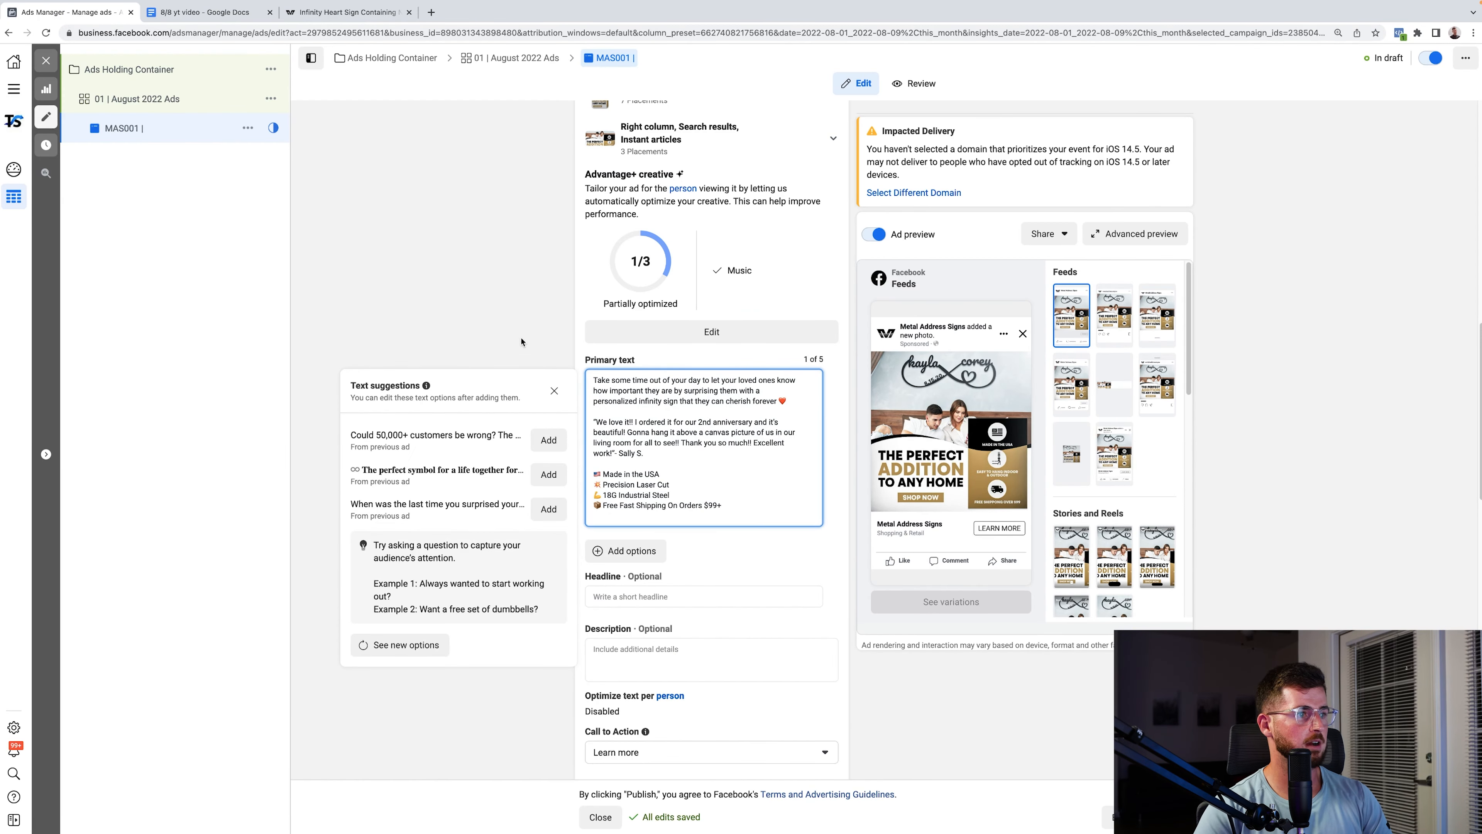
pyautogui.click(691, 570)
# - Copy the H1 headline "Flowers Are A Thing Of The Past!" from the Google Docs document into the ad's headline in Ads Manager
pyautogui.scroll(-2, 691, 571)
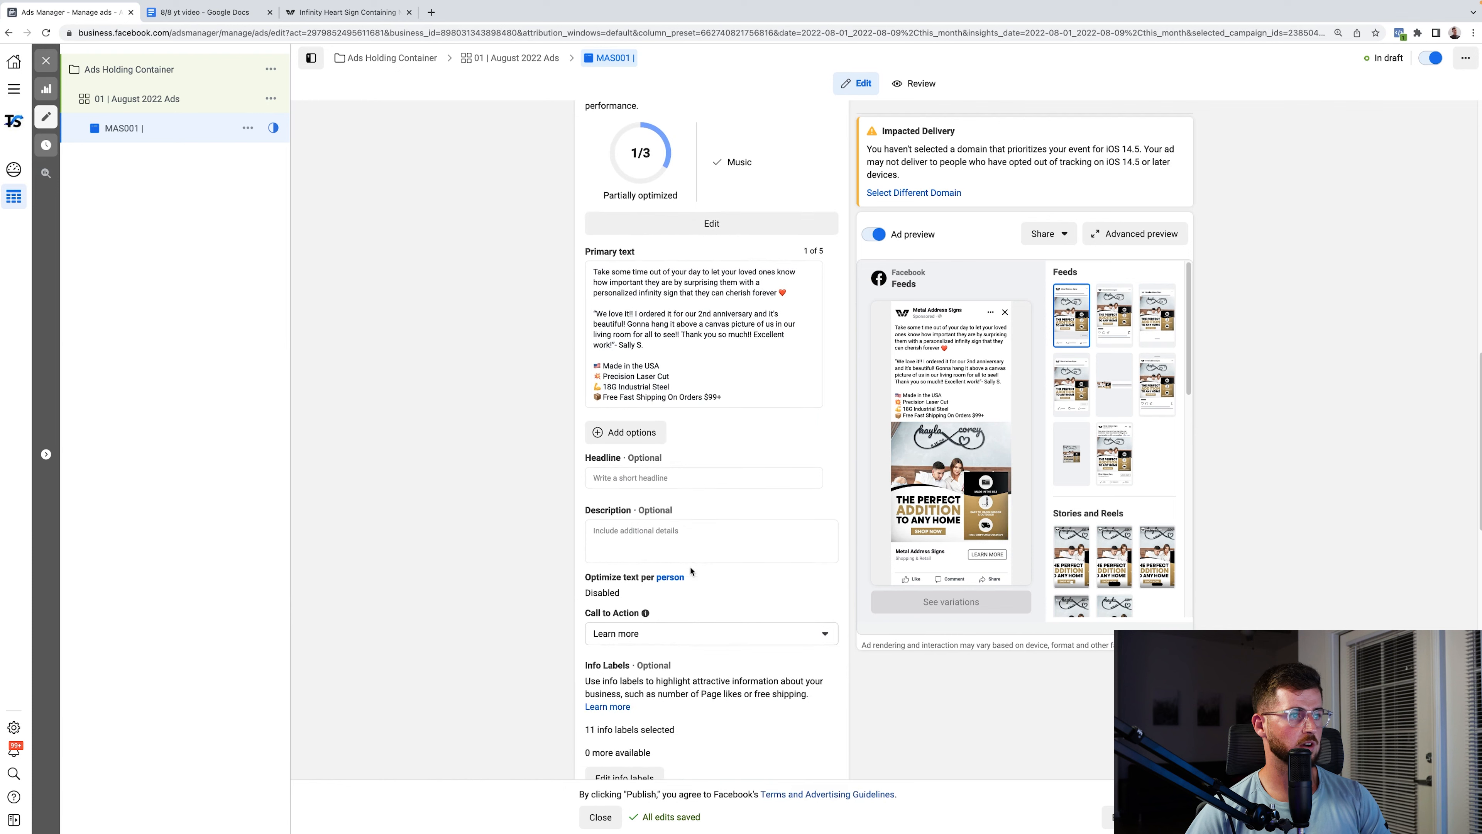
pyautogui.click(639, 475)
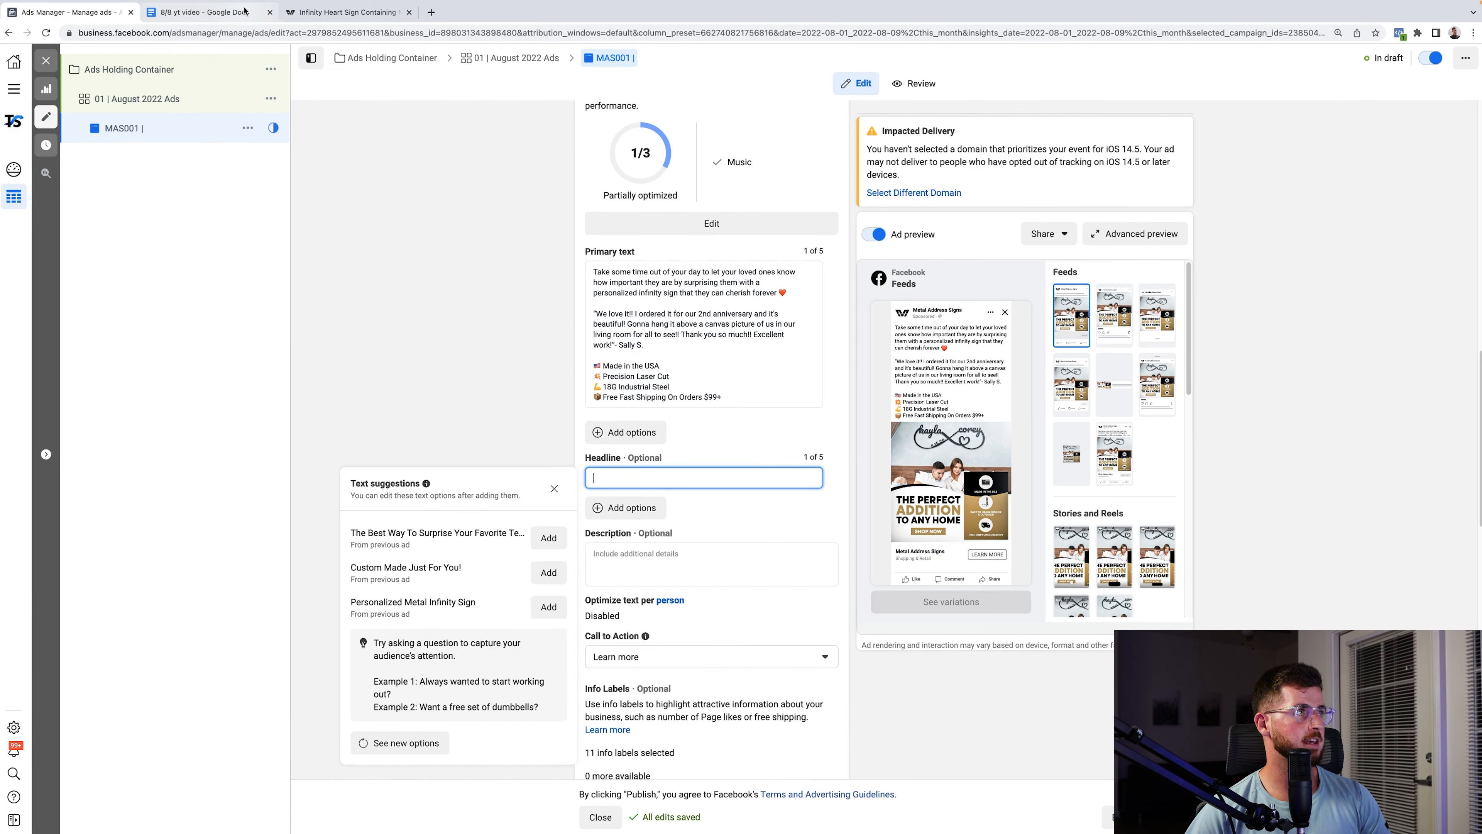
pyautogui.click(204, 11)
pyautogui.scroll(-3, 573, 540)
pyautogui.scroll(-10, 573, 540)
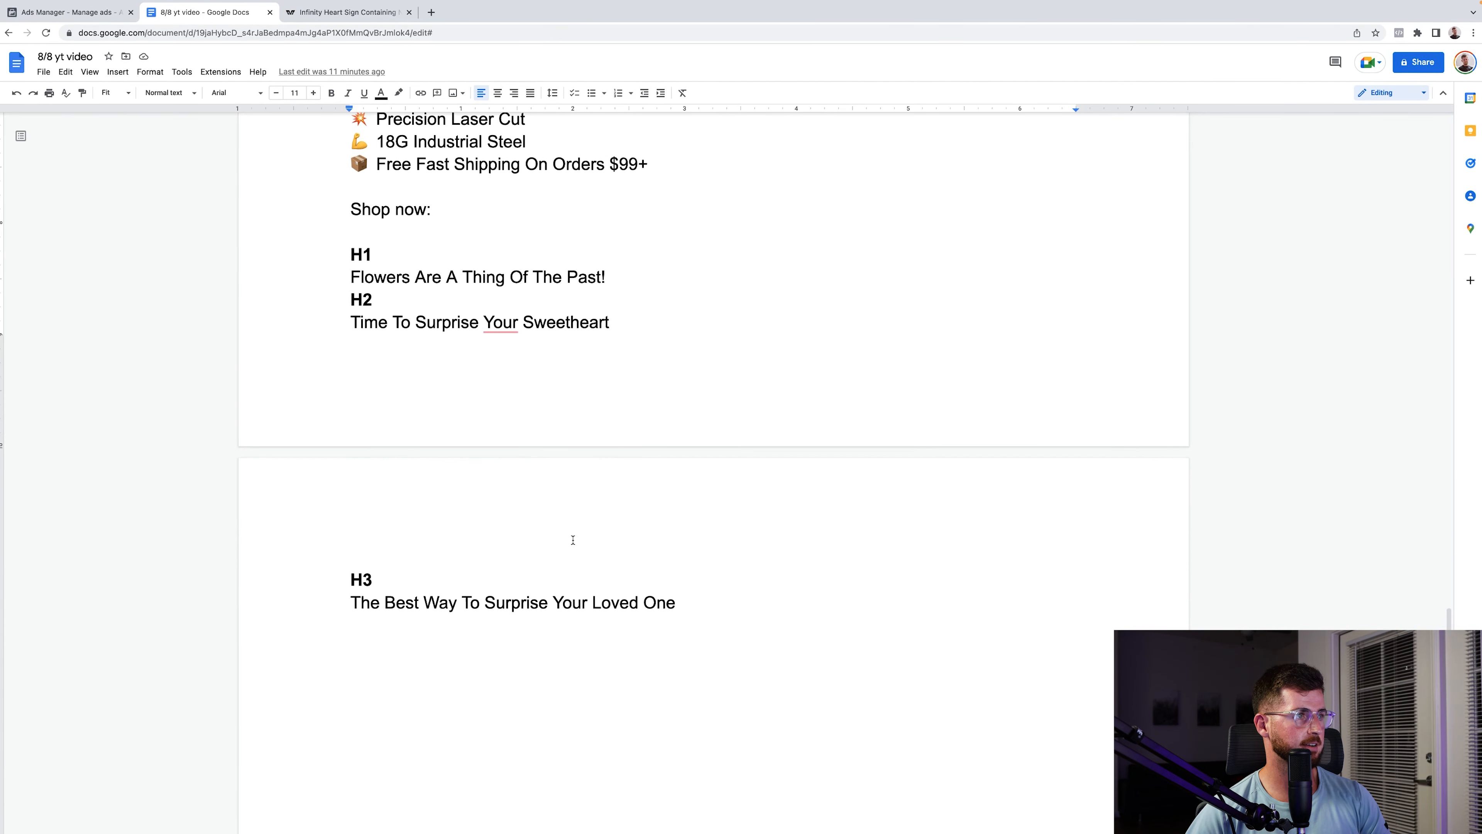
pyautogui.scroll(1, 564, 468)
pyautogui.hotkey('ctrl', 'shift', 'Tab')
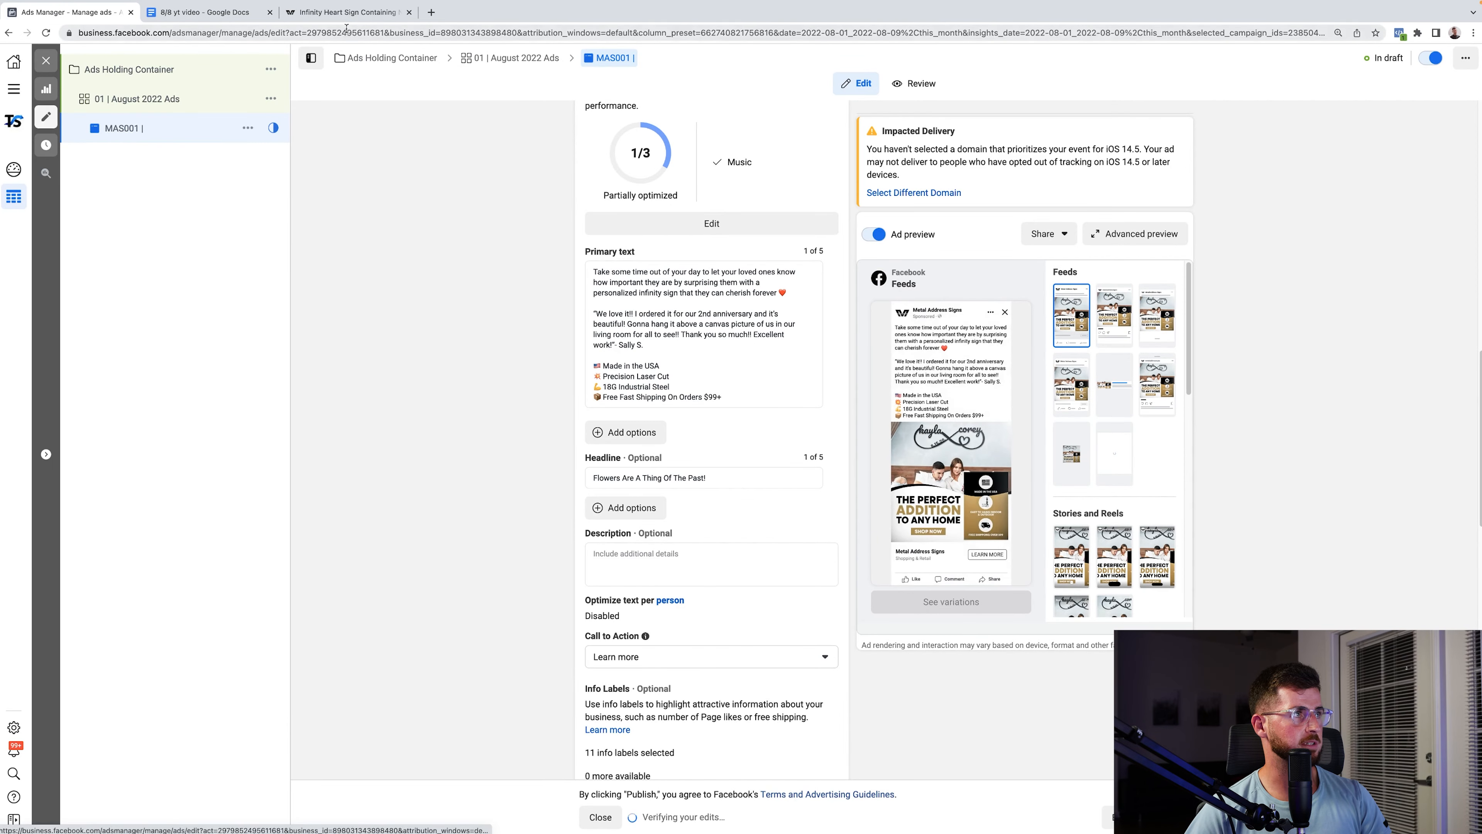
# - Copy the infinity heart sign product page URL from the store site and paste it as the ad's website URL in Ads Manager
pyautogui.click(346, 16)
pyautogui.click(323, 33)
pyautogui.hotkey('ctrl', 'c')
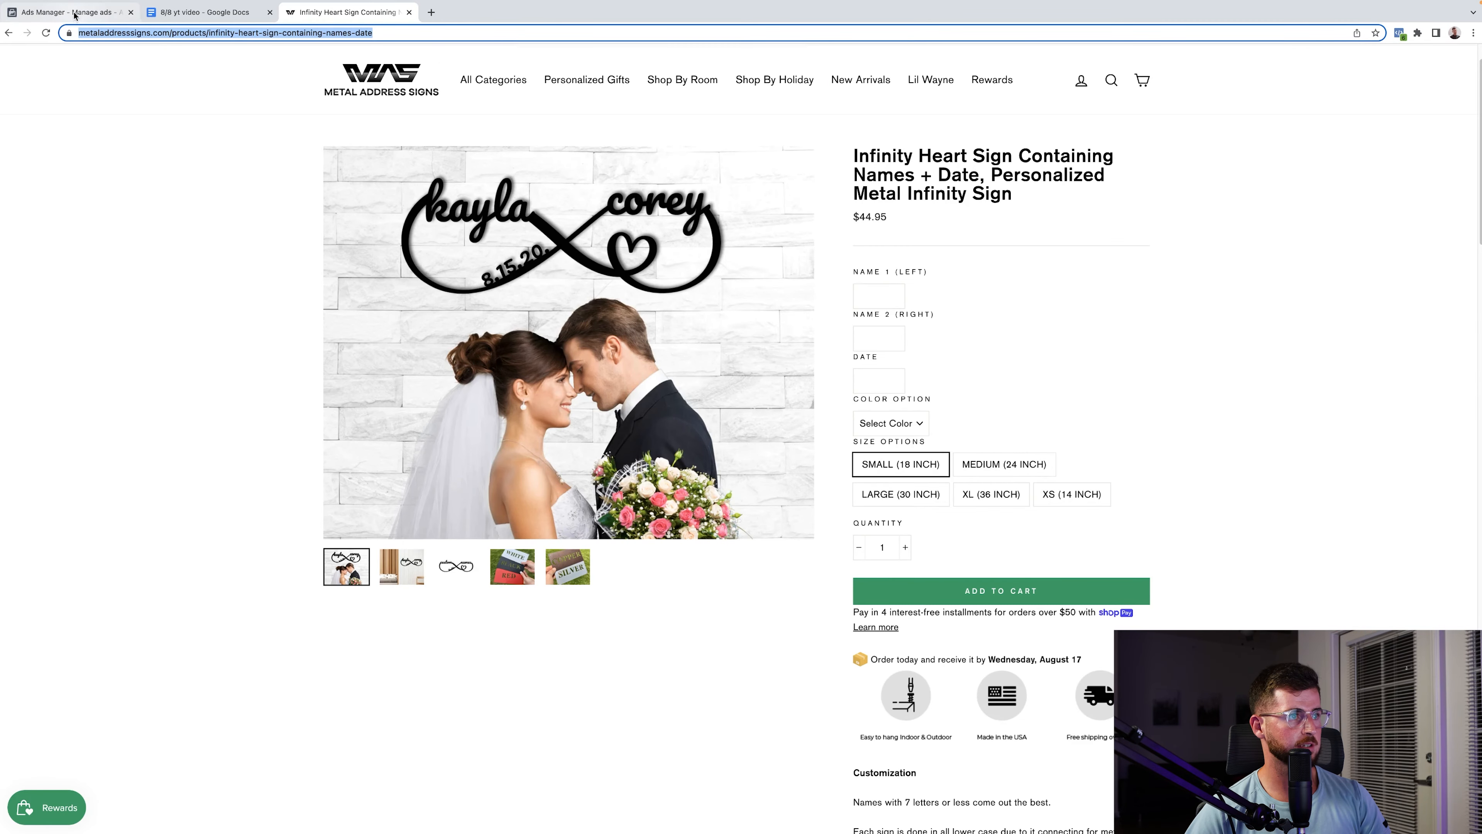
pyautogui.click(76, 14)
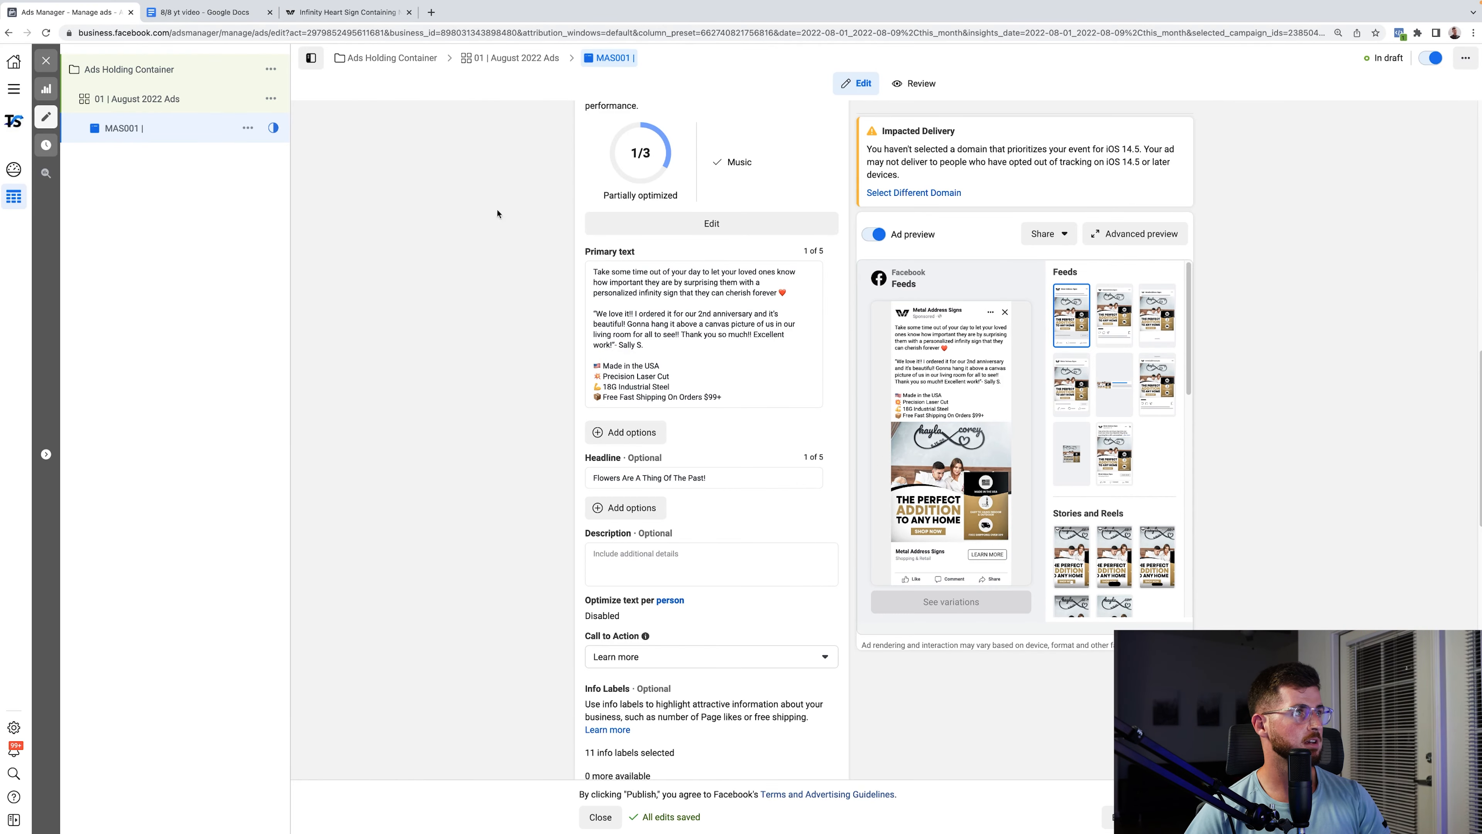
pyautogui.click(341, 17)
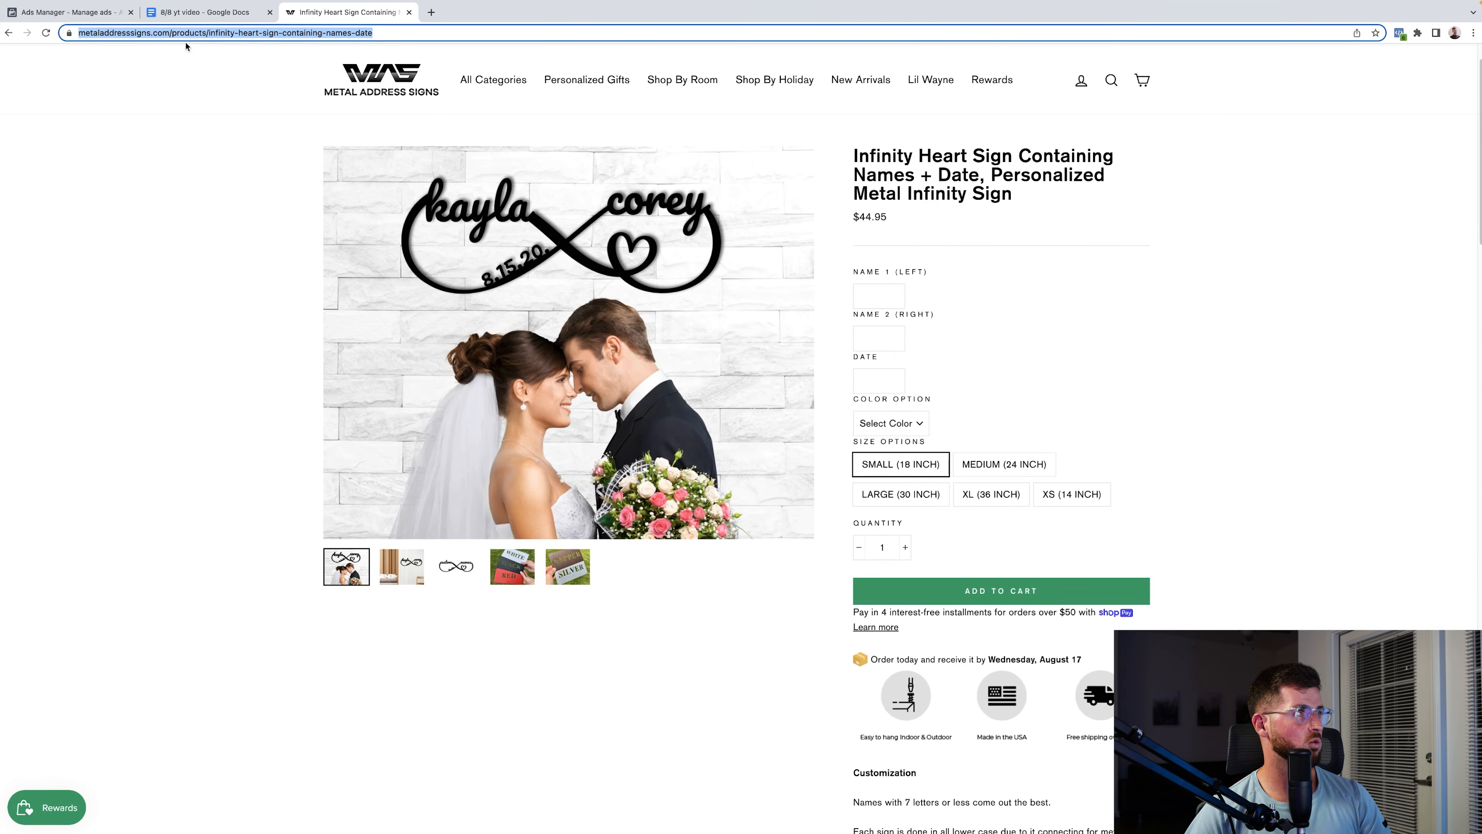
pyautogui.click(70, 12)
pyautogui.scroll(-2, 604, 646)
pyautogui.scroll(-8, 604, 647)
pyautogui.hotkey('ctrl', 'v')
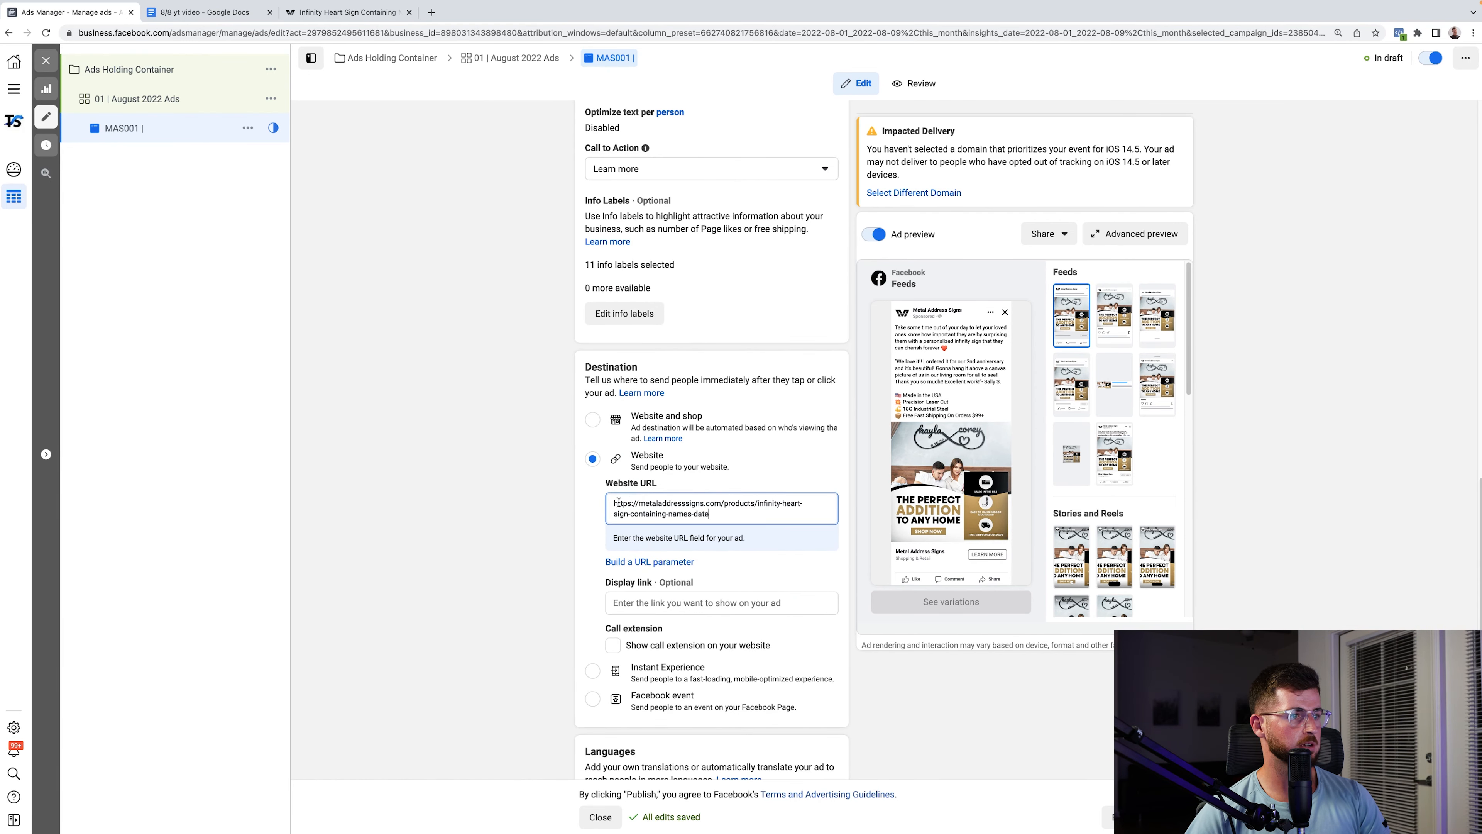
# - Set the ad's call to action to "Shop now"
pyautogui.click(665, 168)
pyautogui.scroll(-2, 649, 257)
pyautogui.scroll(-2, 650, 257)
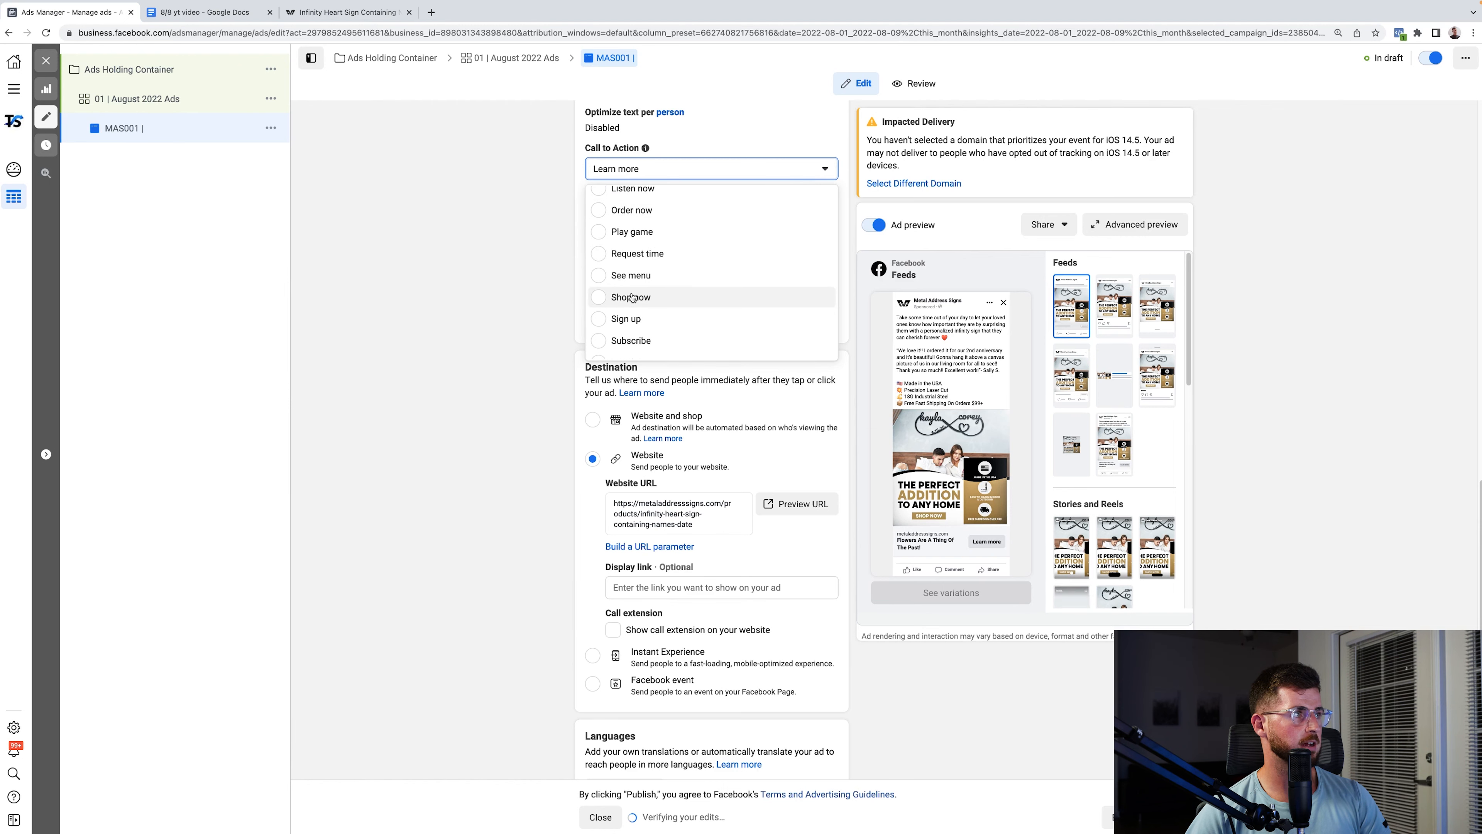
pyautogui.click(648, 299)
# - Select metaladdresssigns.com as the domain for the ad's website event tracking
pyautogui.scroll(-8, 653, 502)
pyautogui.click(653, 502)
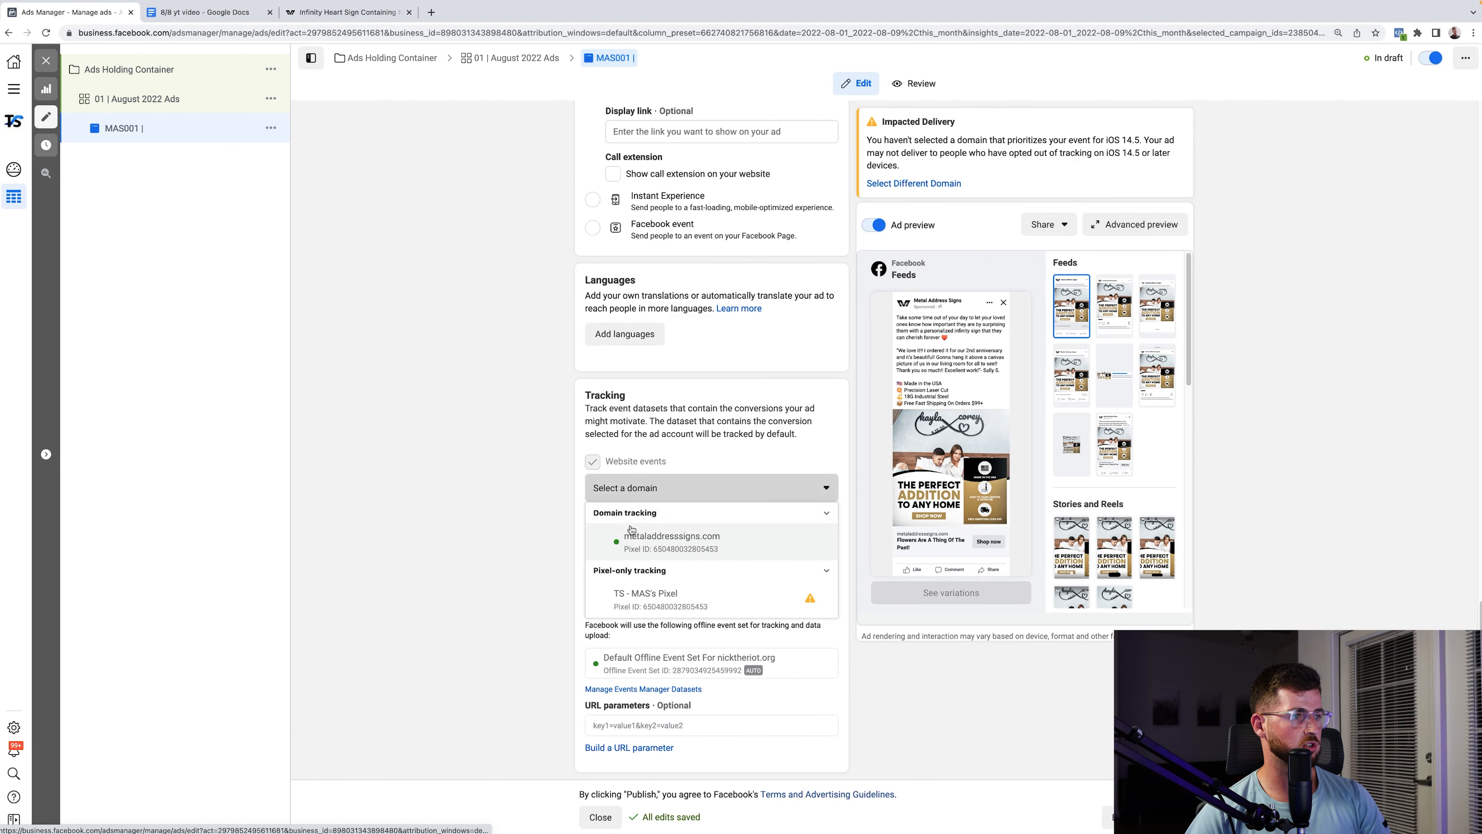
pyautogui.click(635, 540)
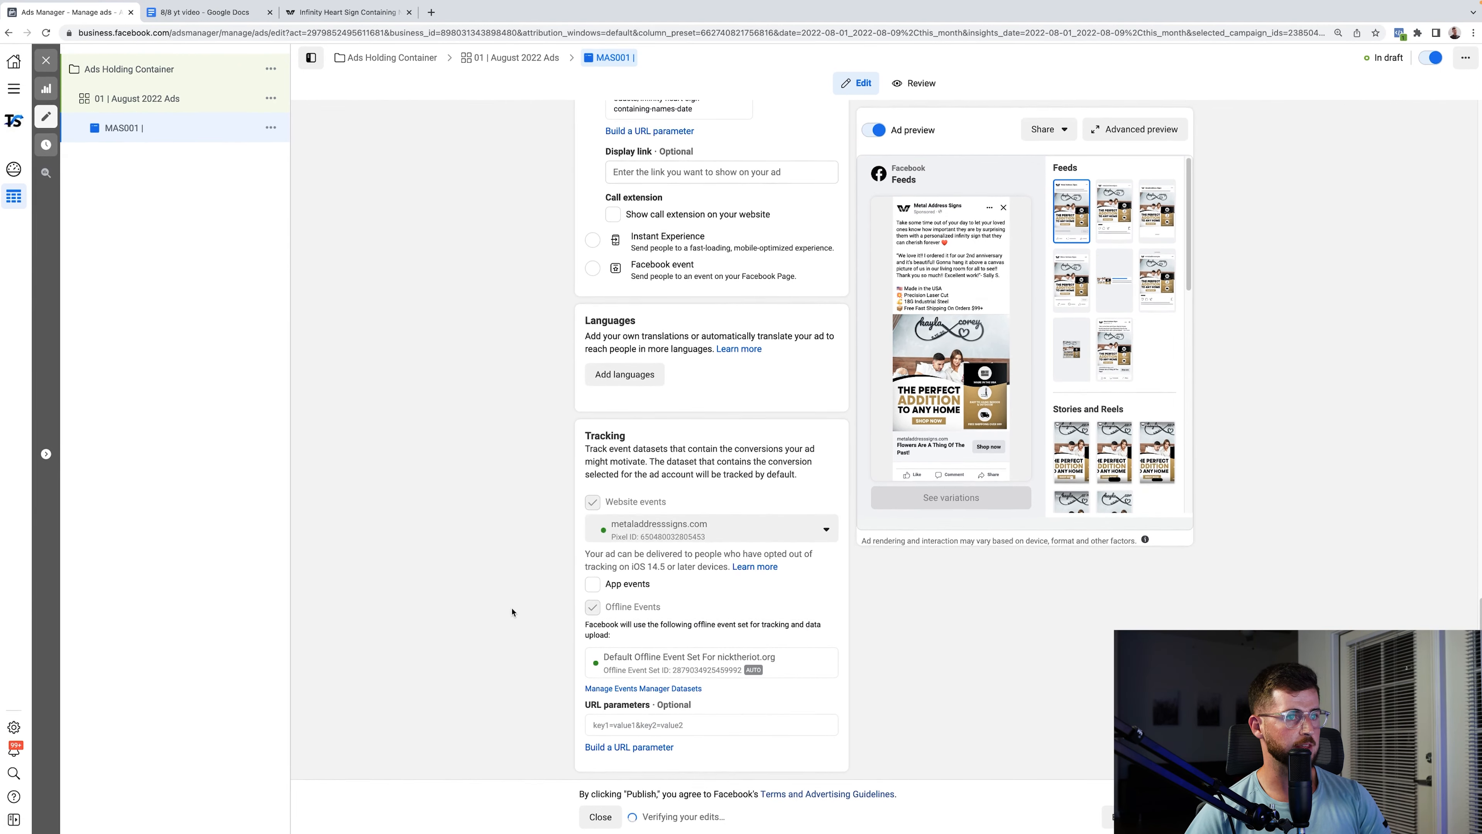
pyautogui.click(633, 727)
pyautogui.click(513, 607)
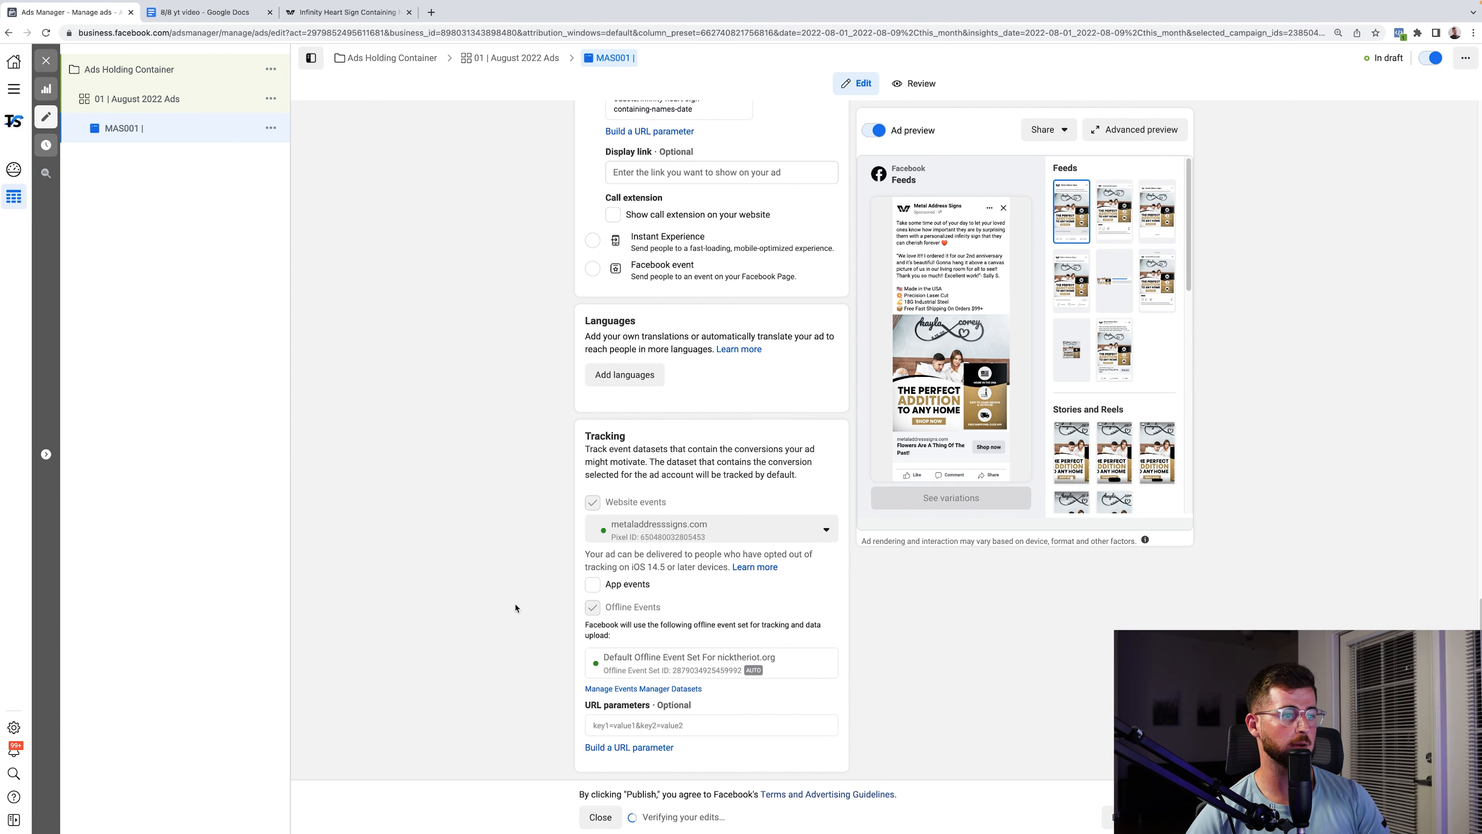
# - Copy the primary text's first line, "Take some time out of your day to let your loved ones know"
pyautogui.scroll(10, 516, 608)
pyautogui.scroll(10, 516, 608)
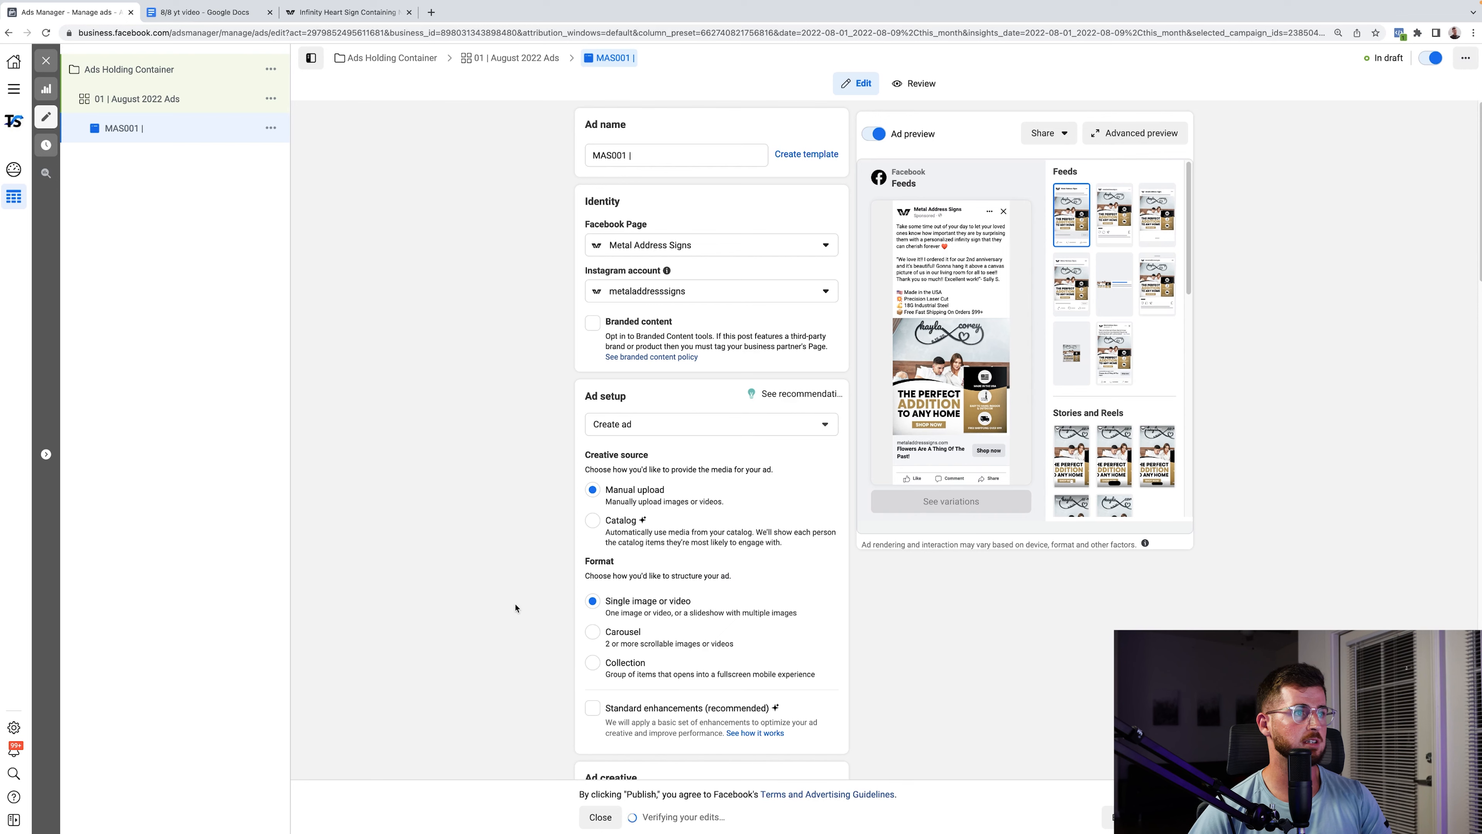
pyautogui.scroll(-15, 793, 208)
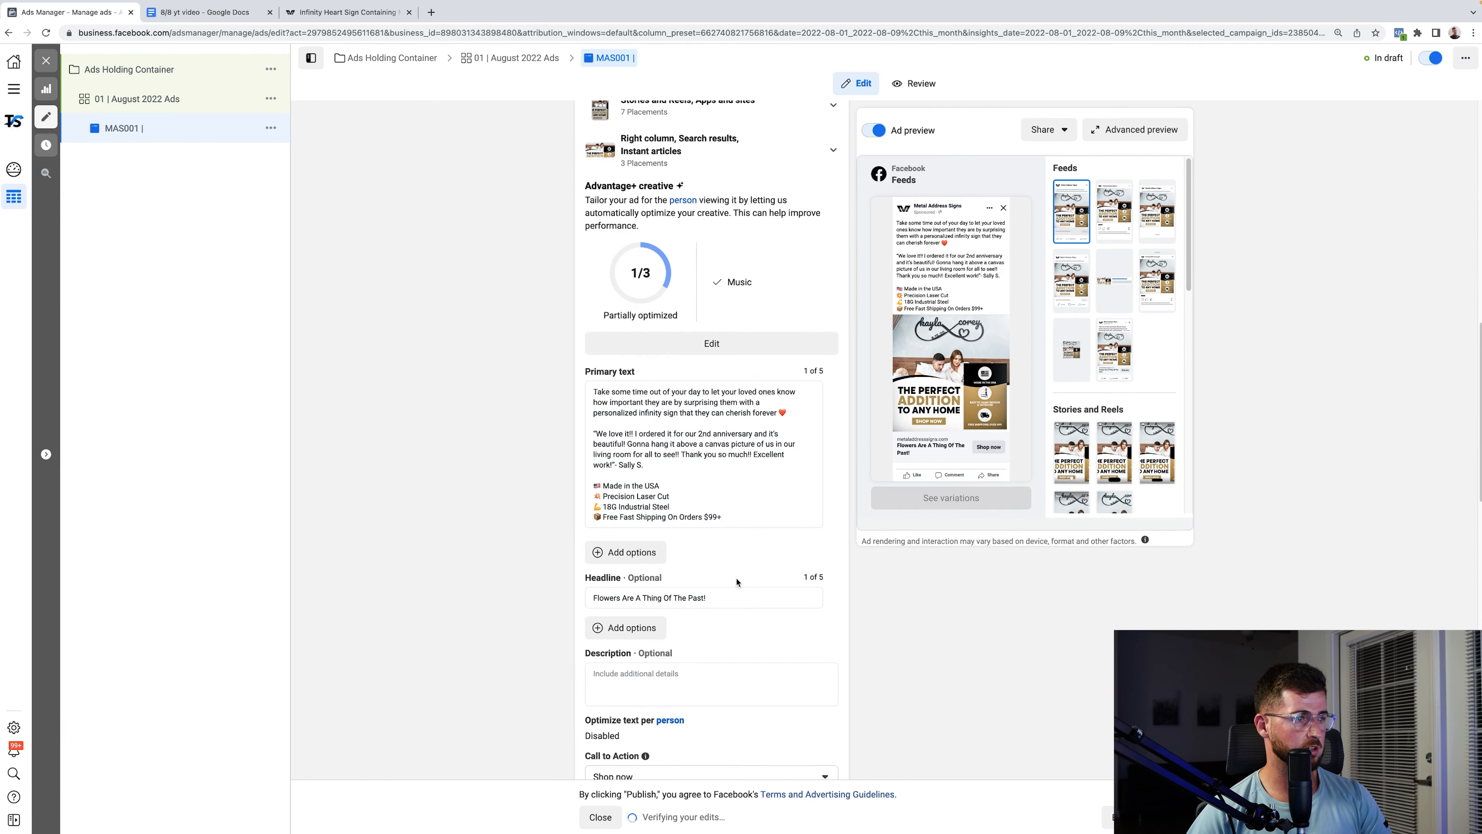
pyautogui.moveTo(792, 391); pyautogui.dragTo(581, 395)
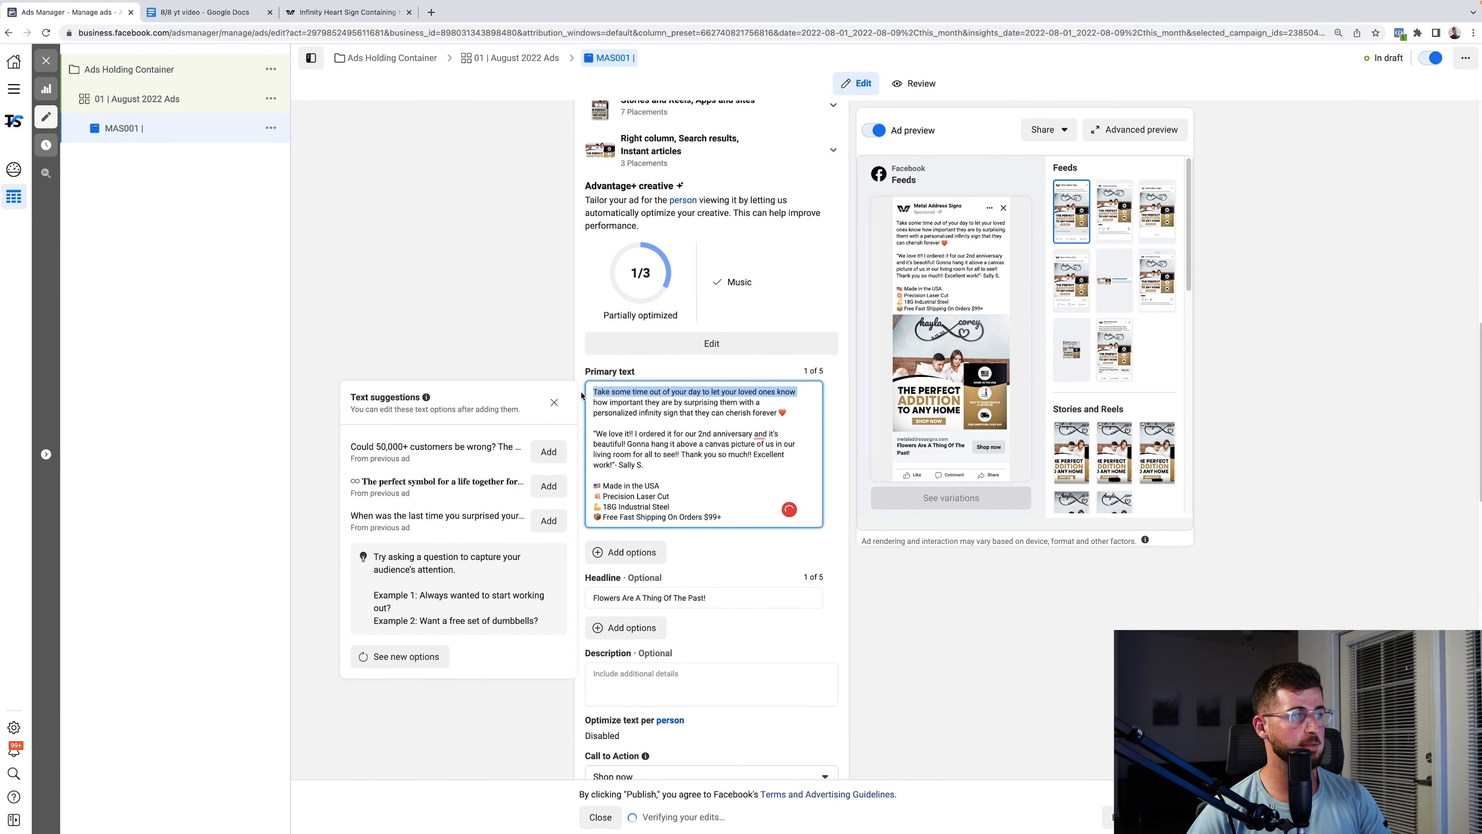
pyautogui.click(548, 330)
# - Complete the ad name as "MAS001 | Photo | Take some time out of your day to let your loved ones know", pasting the copied line
pyautogui.scroll(15, 576, 311)
pyautogui.click(659, 156)
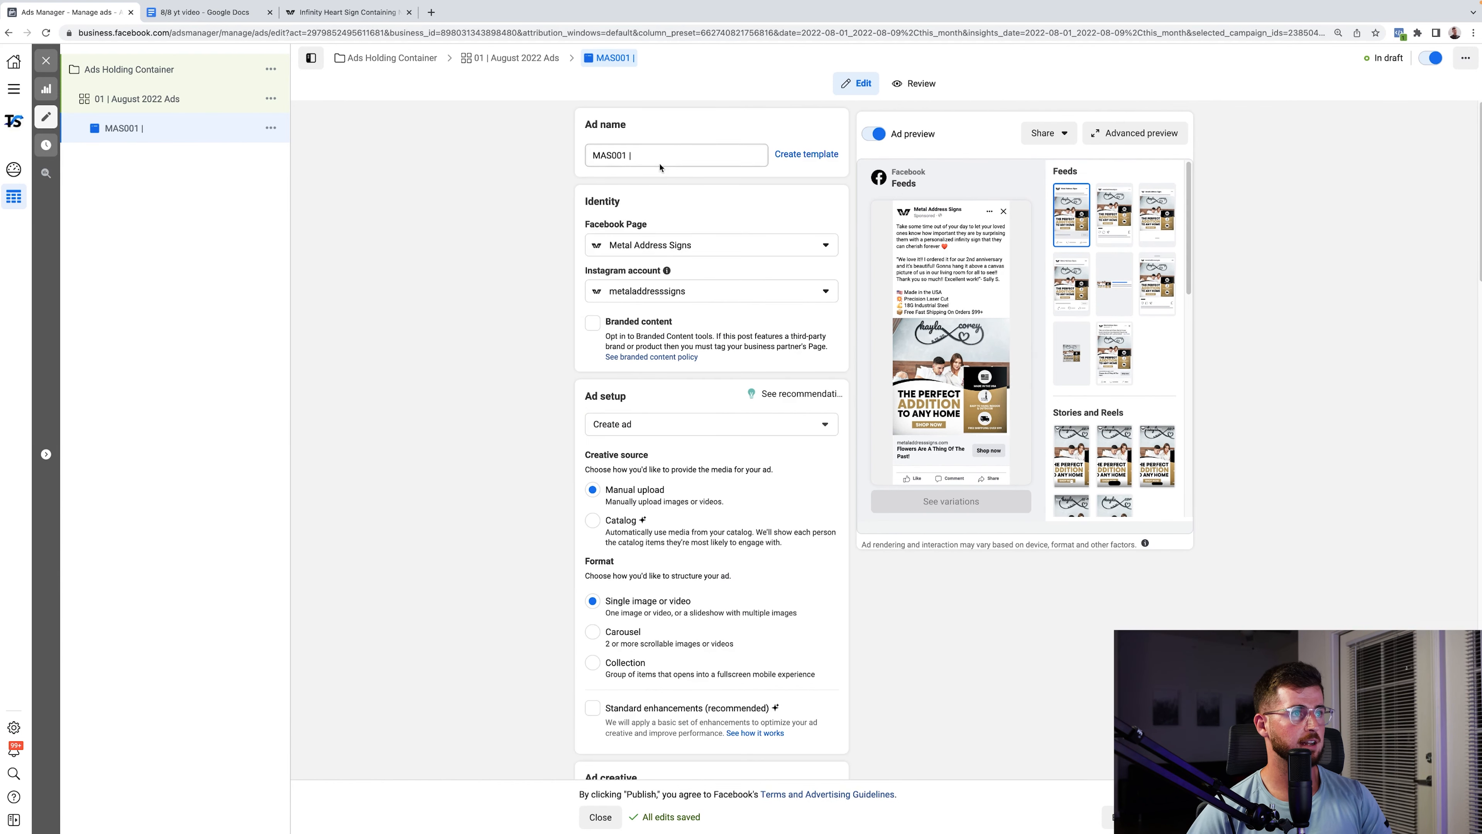
pyautogui.write('Pho')
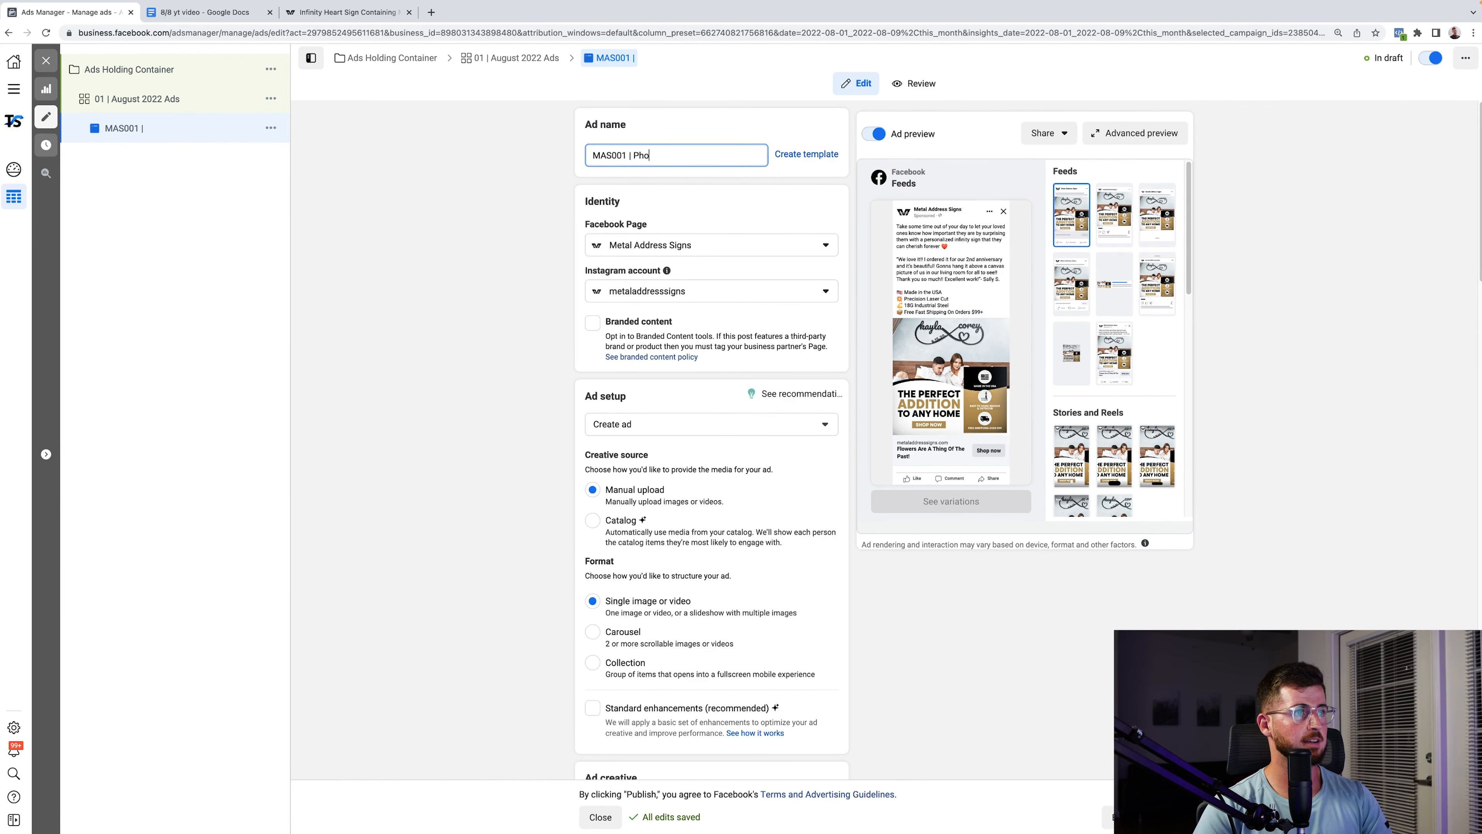
pyautogui.write('to |')
pyautogui.press('super+v')
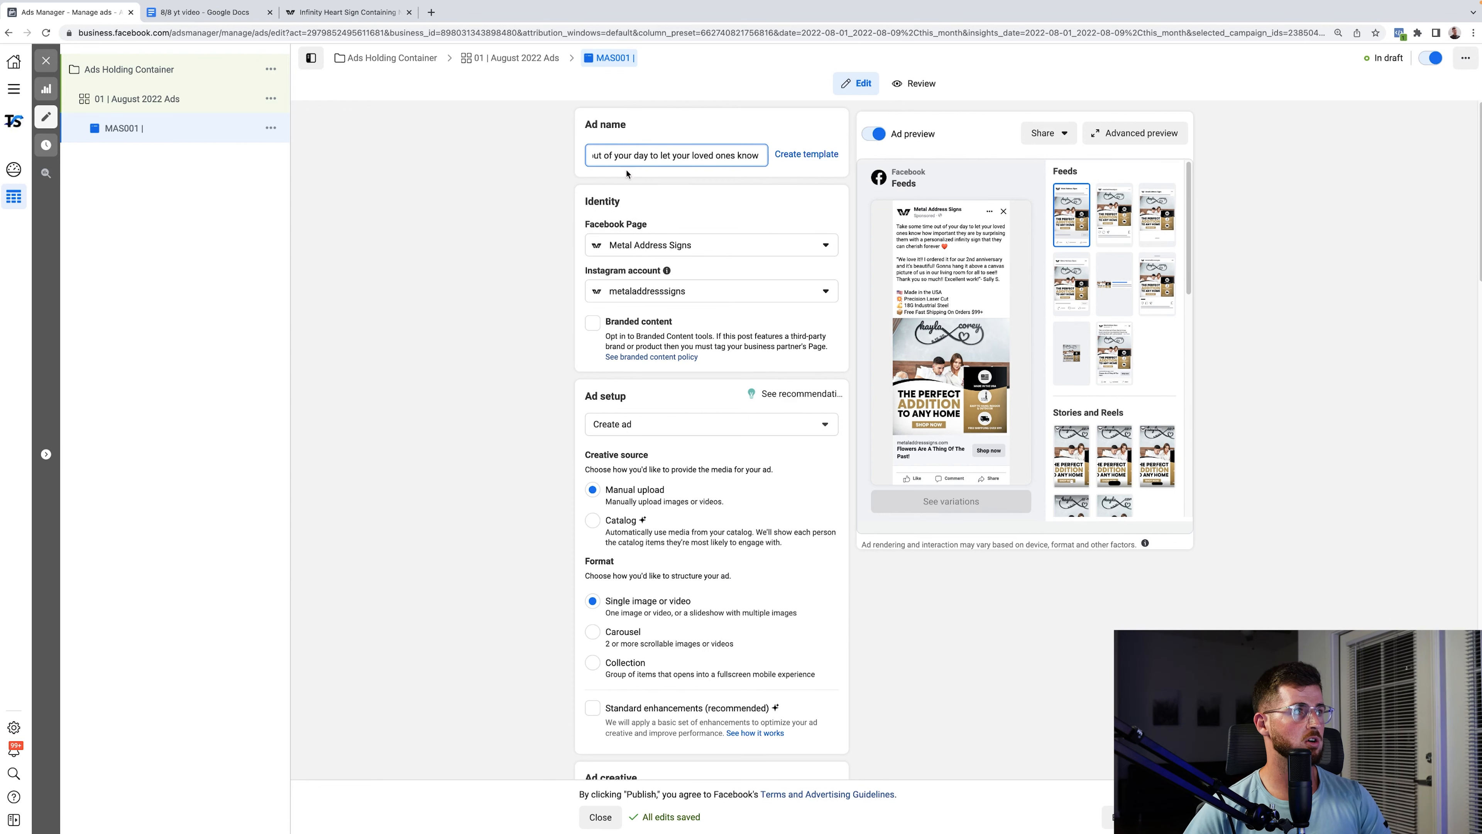
pyautogui.click(501, 240)
# - Duplicate the MAS001 ad and change the number in the copy's name to MAS002
pyautogui.press('super+d')
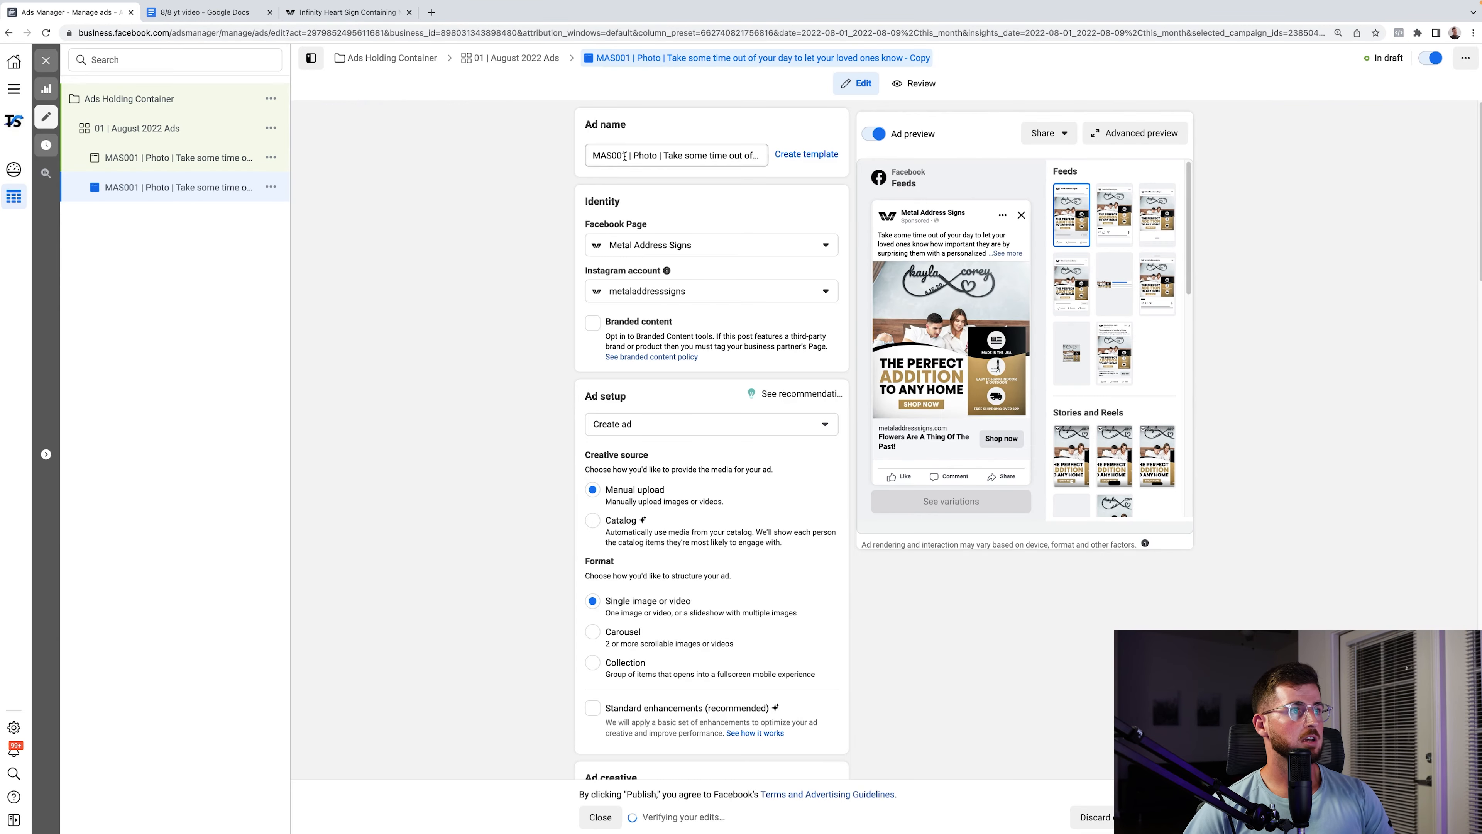
pyautogui.click(627, 155)
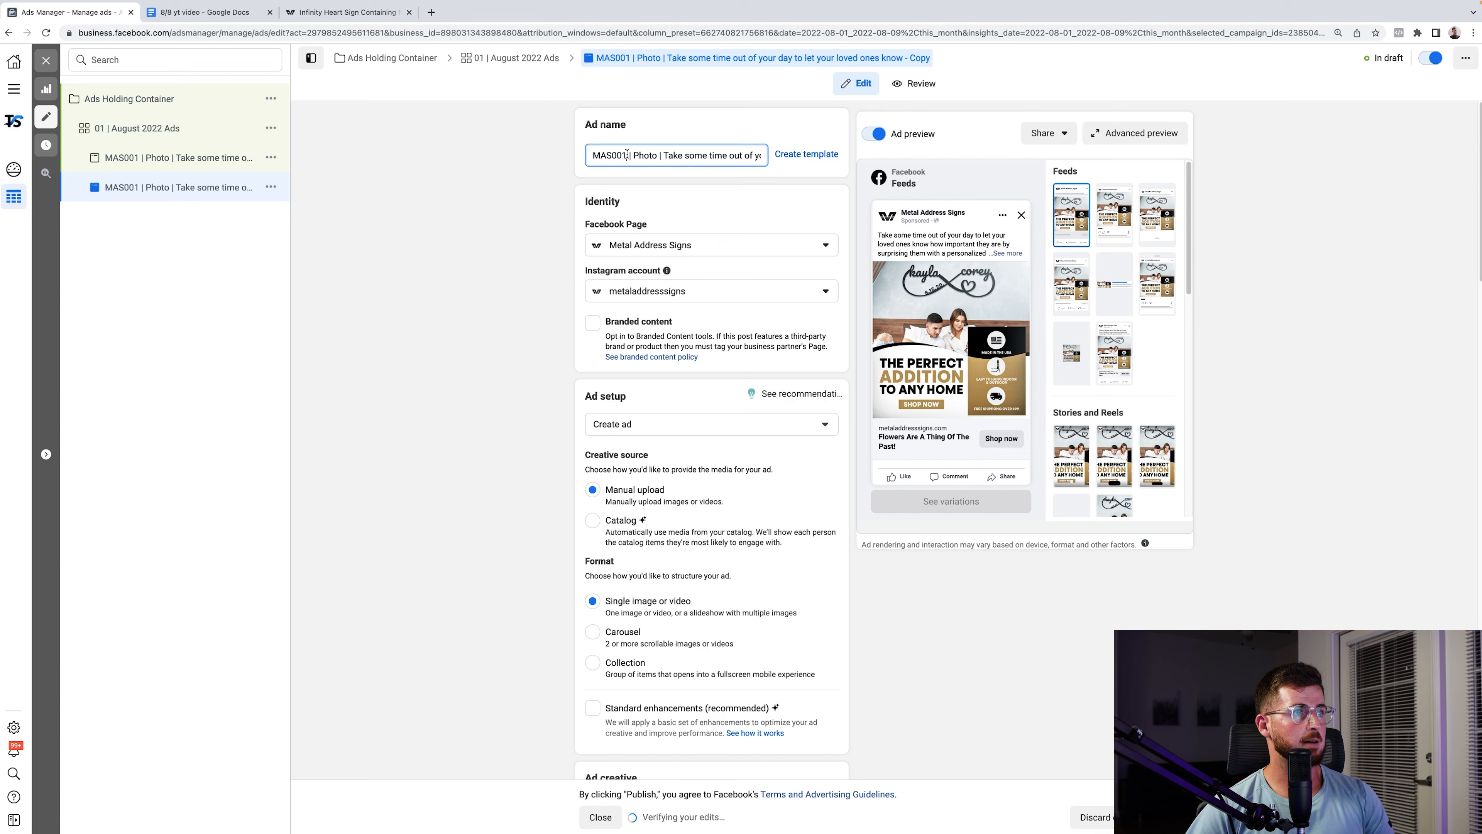
pyautogui.press('BackSpace')
pyautogui.write('2')
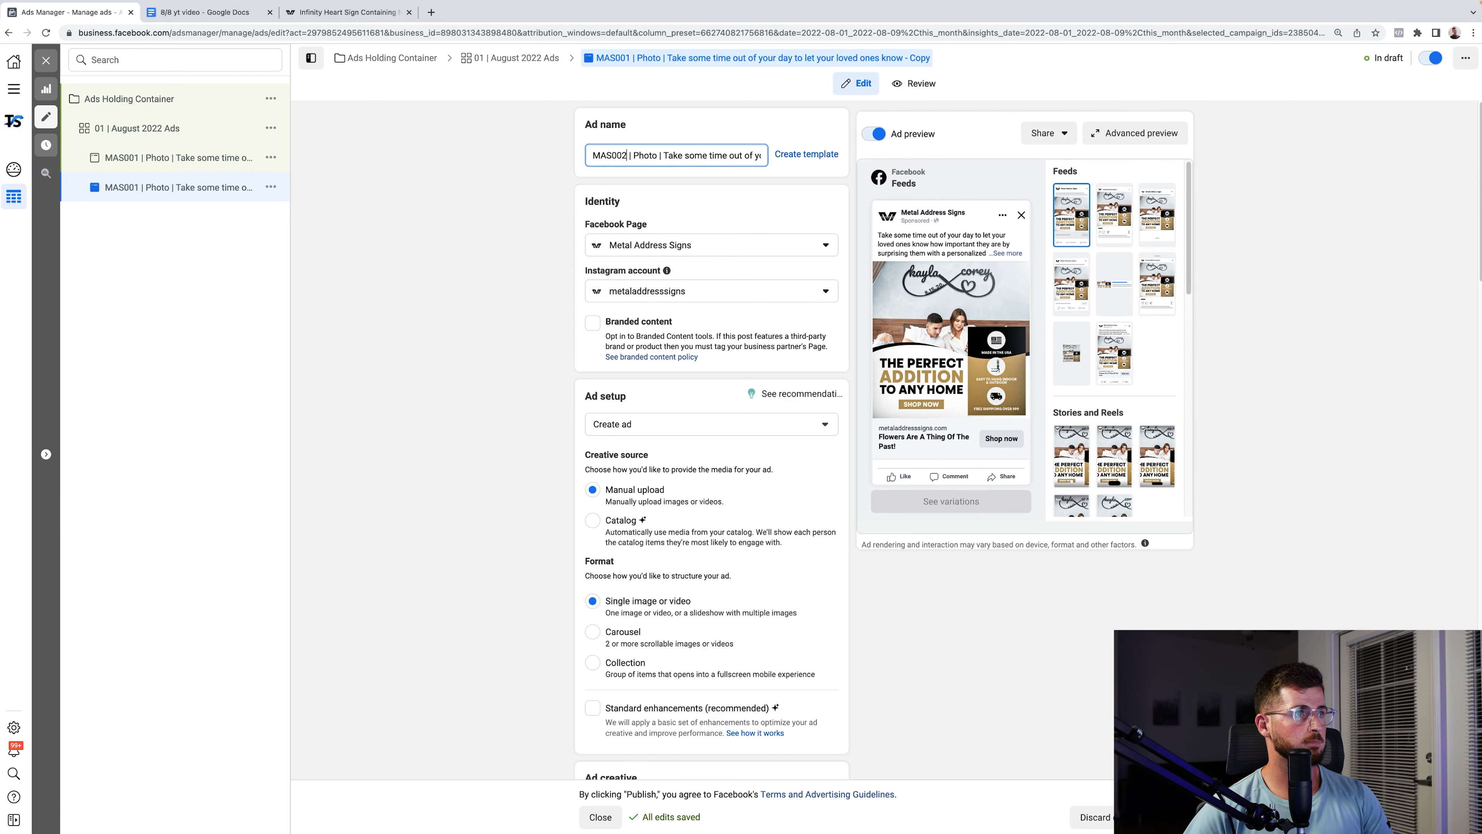
pyautogui.click(457, 454)
# - Replace the MAS002 ad's image with "#117 - 3.png" and accept the suggested placement crops
pyautogui.scroll(-7, 475, 616)
pyautogui.scroll(7, 800, 516)
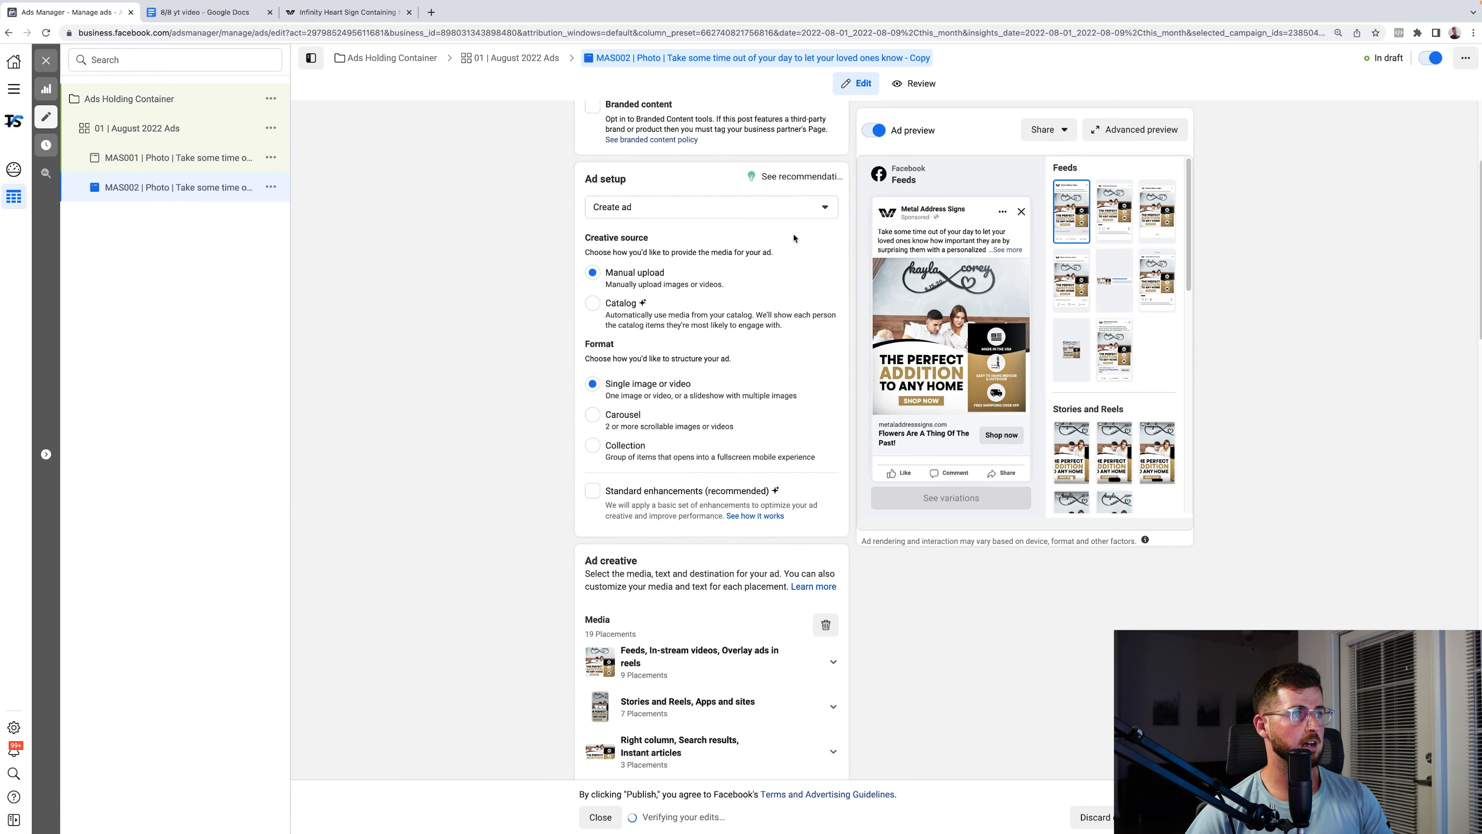
pyautogui.scroll(-7, 800, 516)
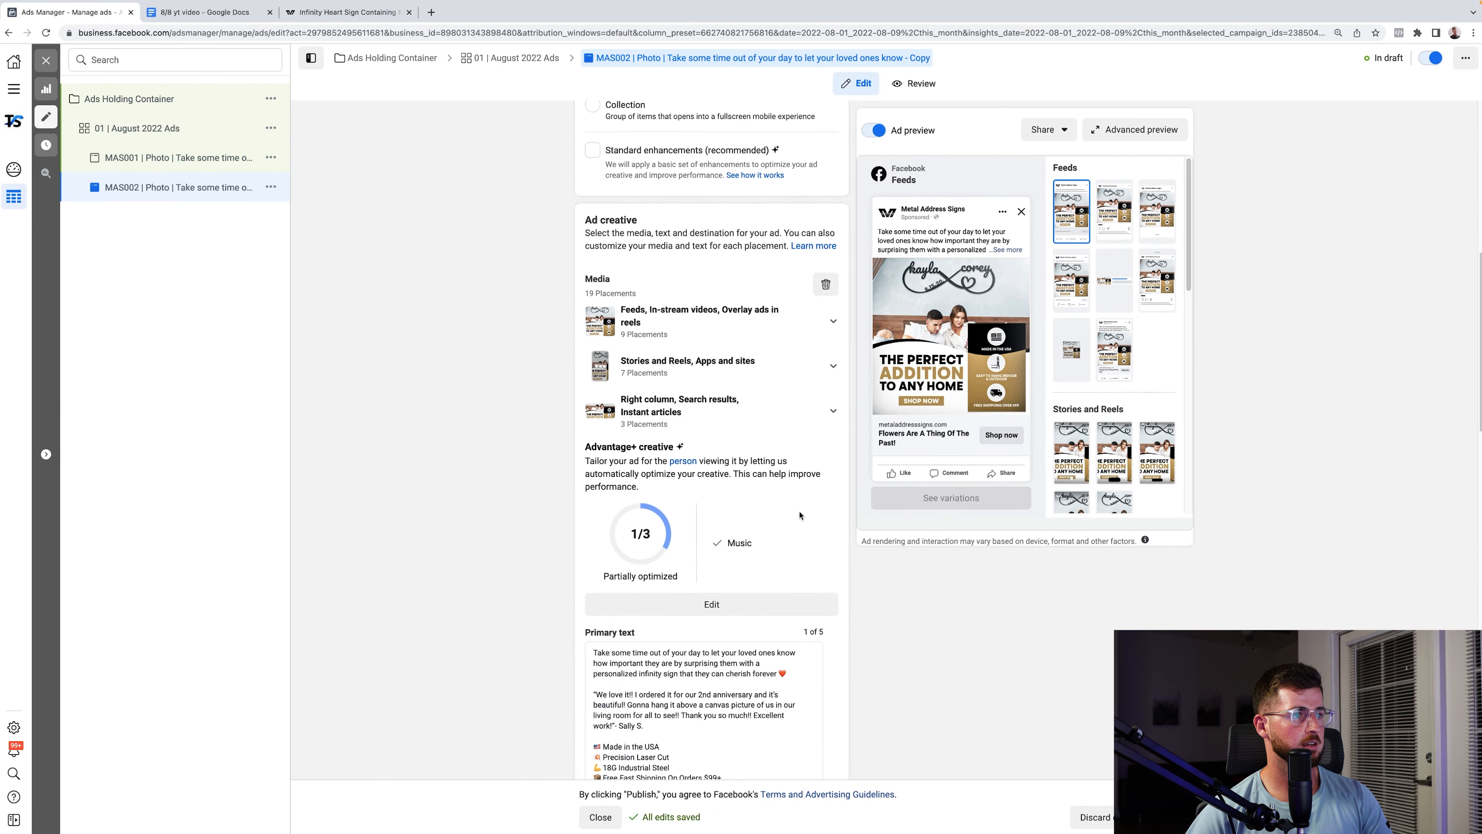
pyautogui.click(827, 251)
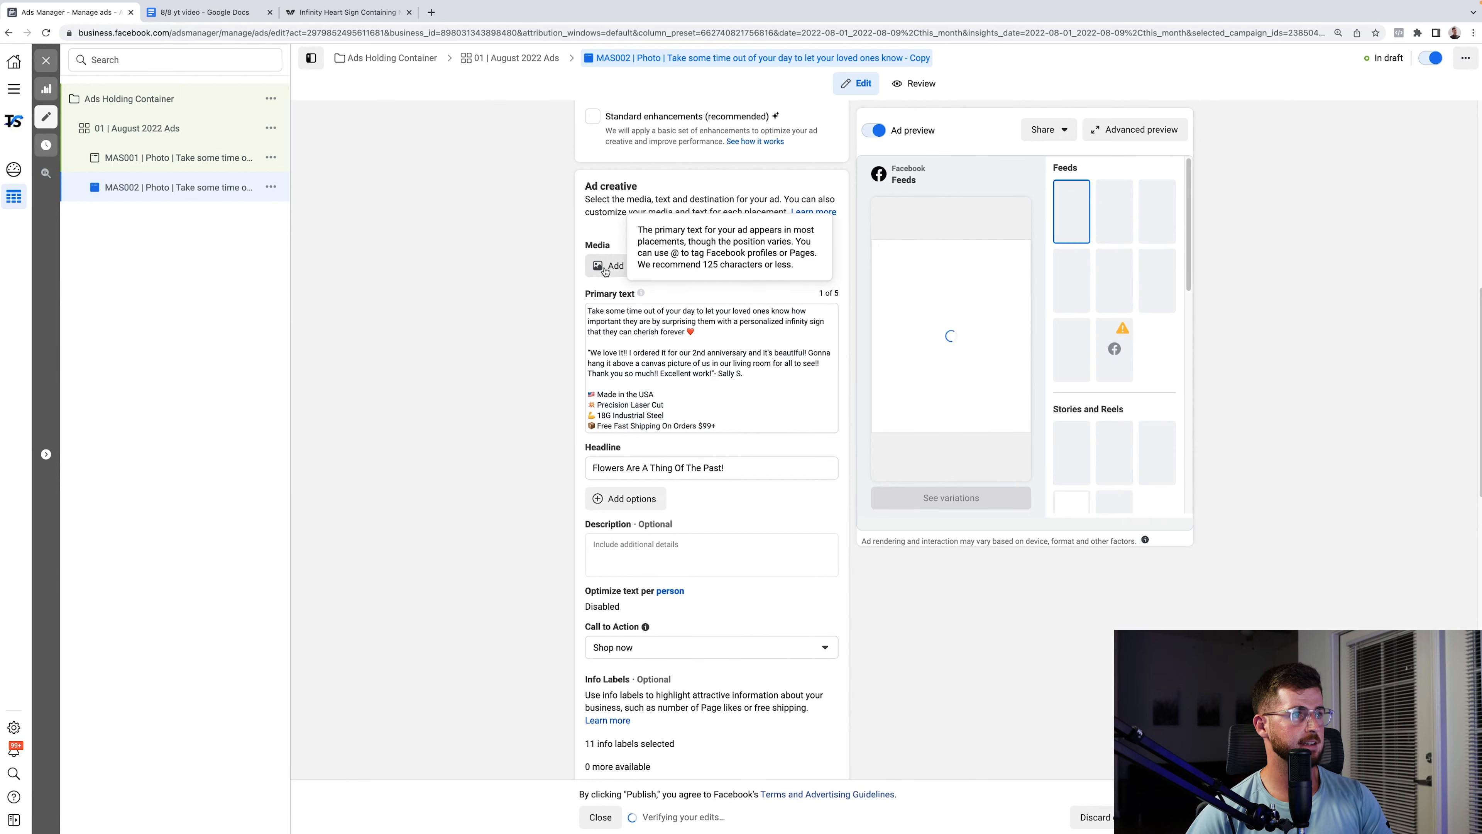
pyautogui.click(621, 266)
pyautogui.click(615, 298)
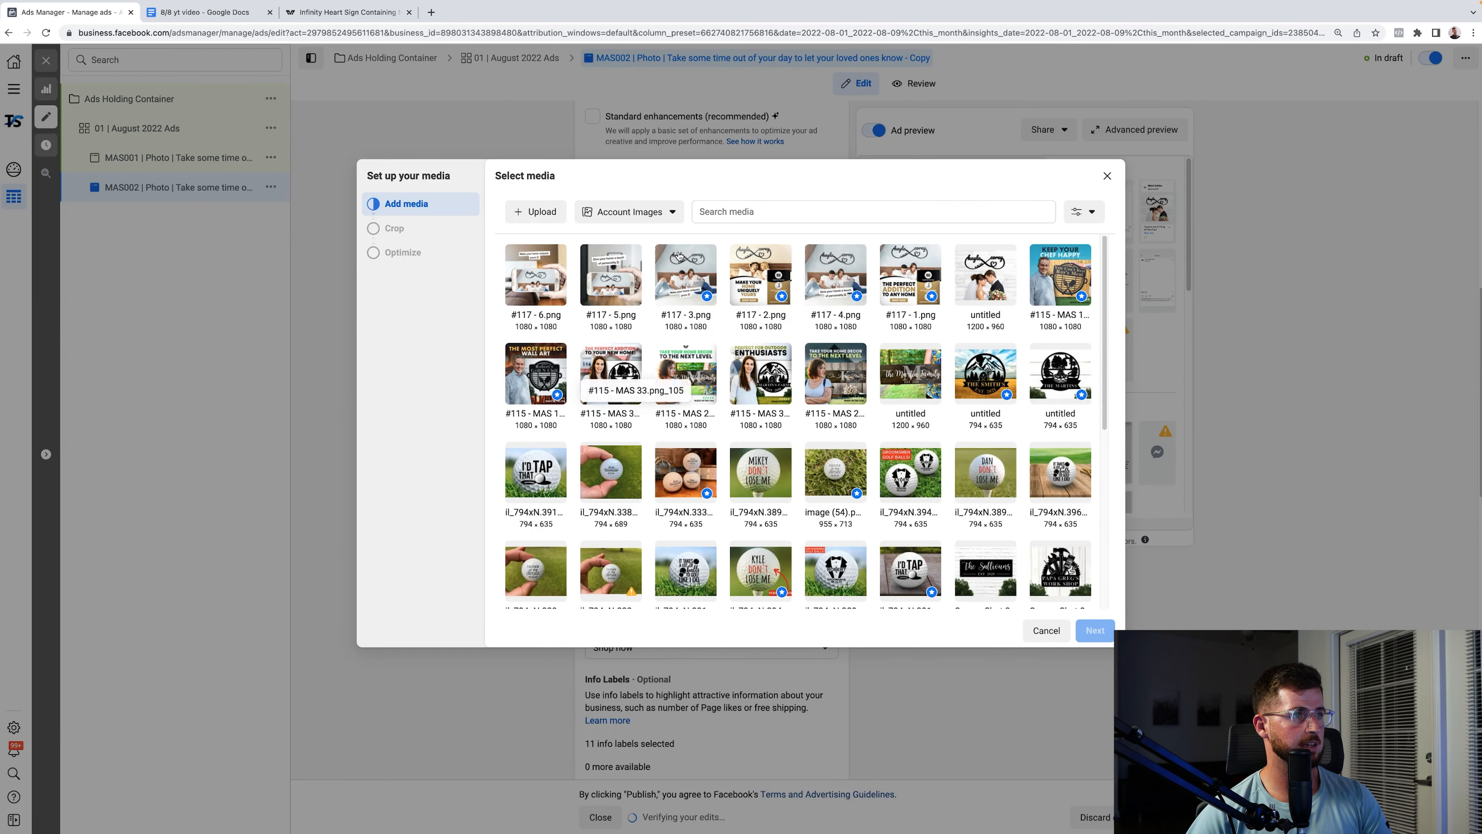
pyautogui.click(681, 279)
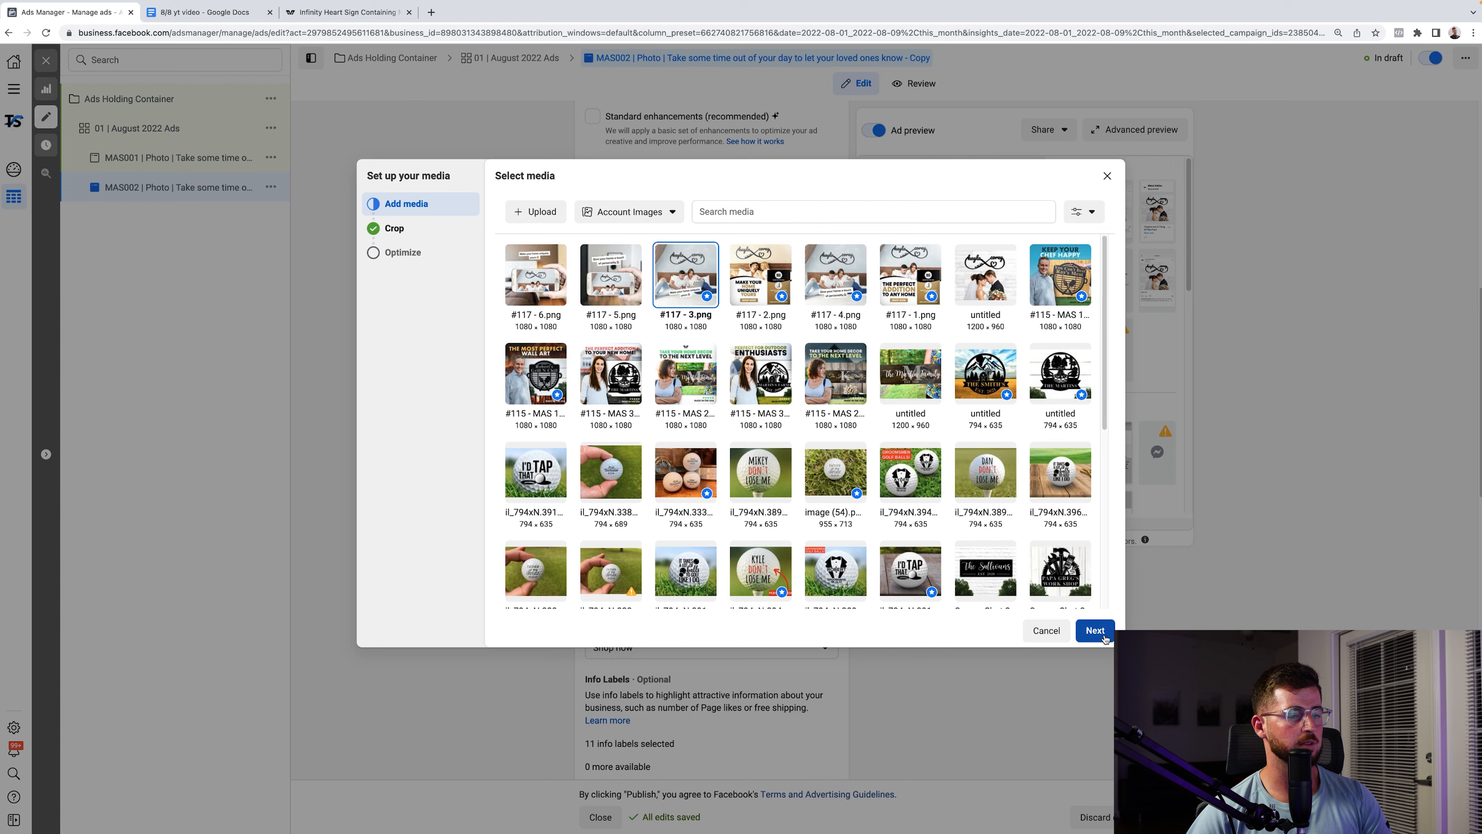
pyautogui.click(1098, 633)
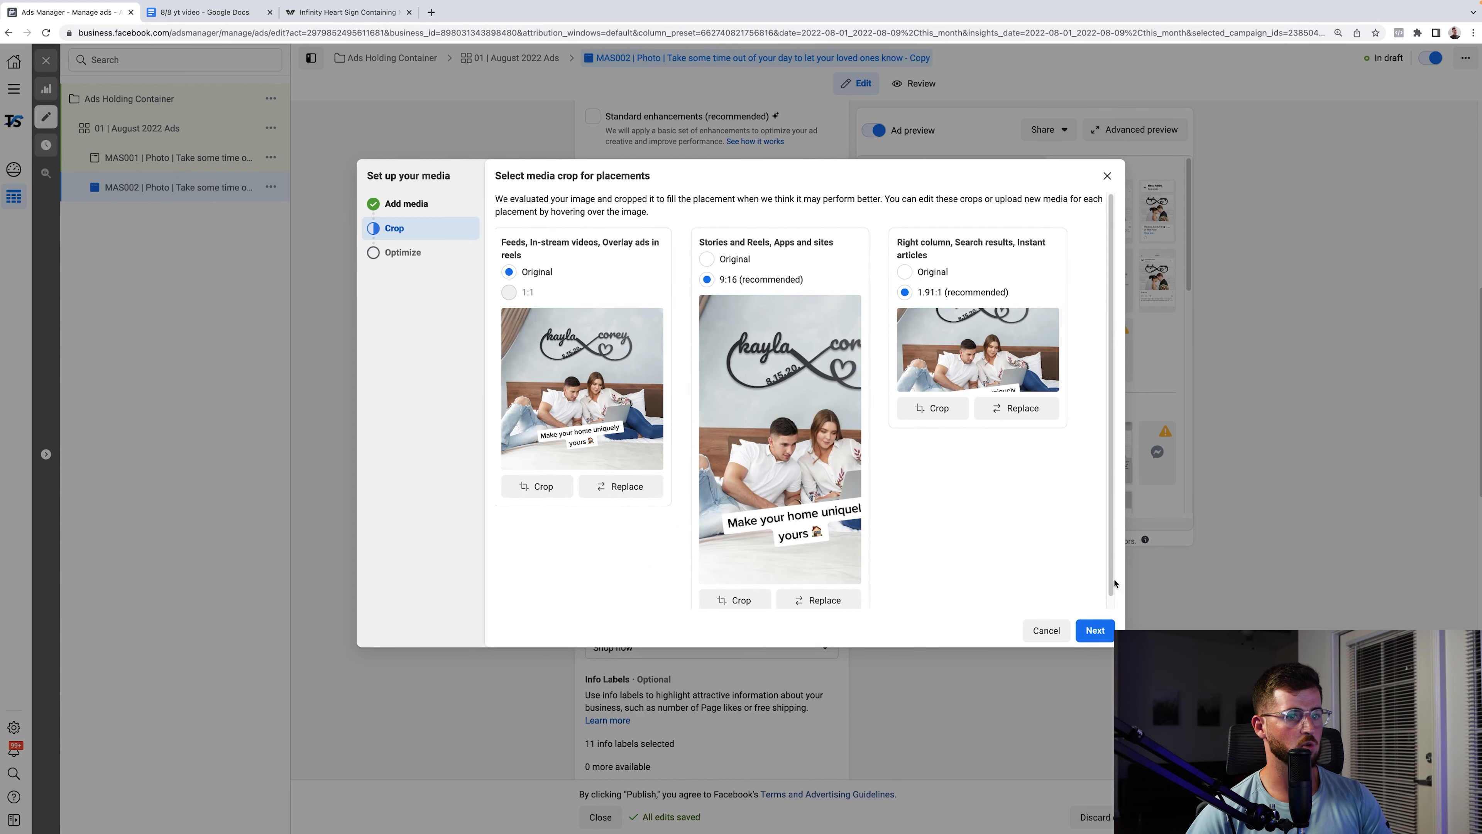
pyautogui.click(1095, 630)
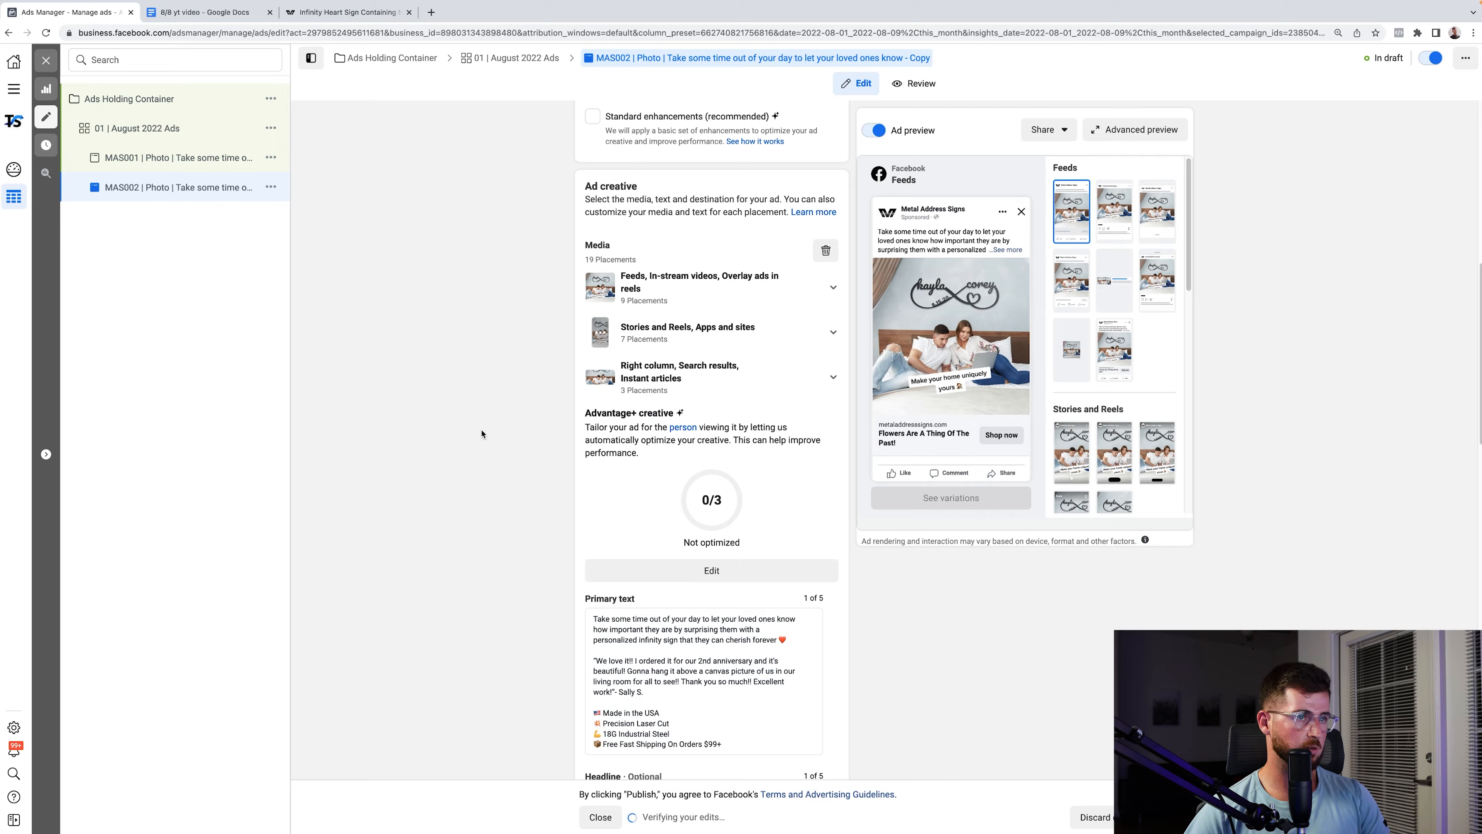
# - Duplicate the MAS002 ad and change the number in the new copy's name to MAS003
pyautogui.press('super+d')
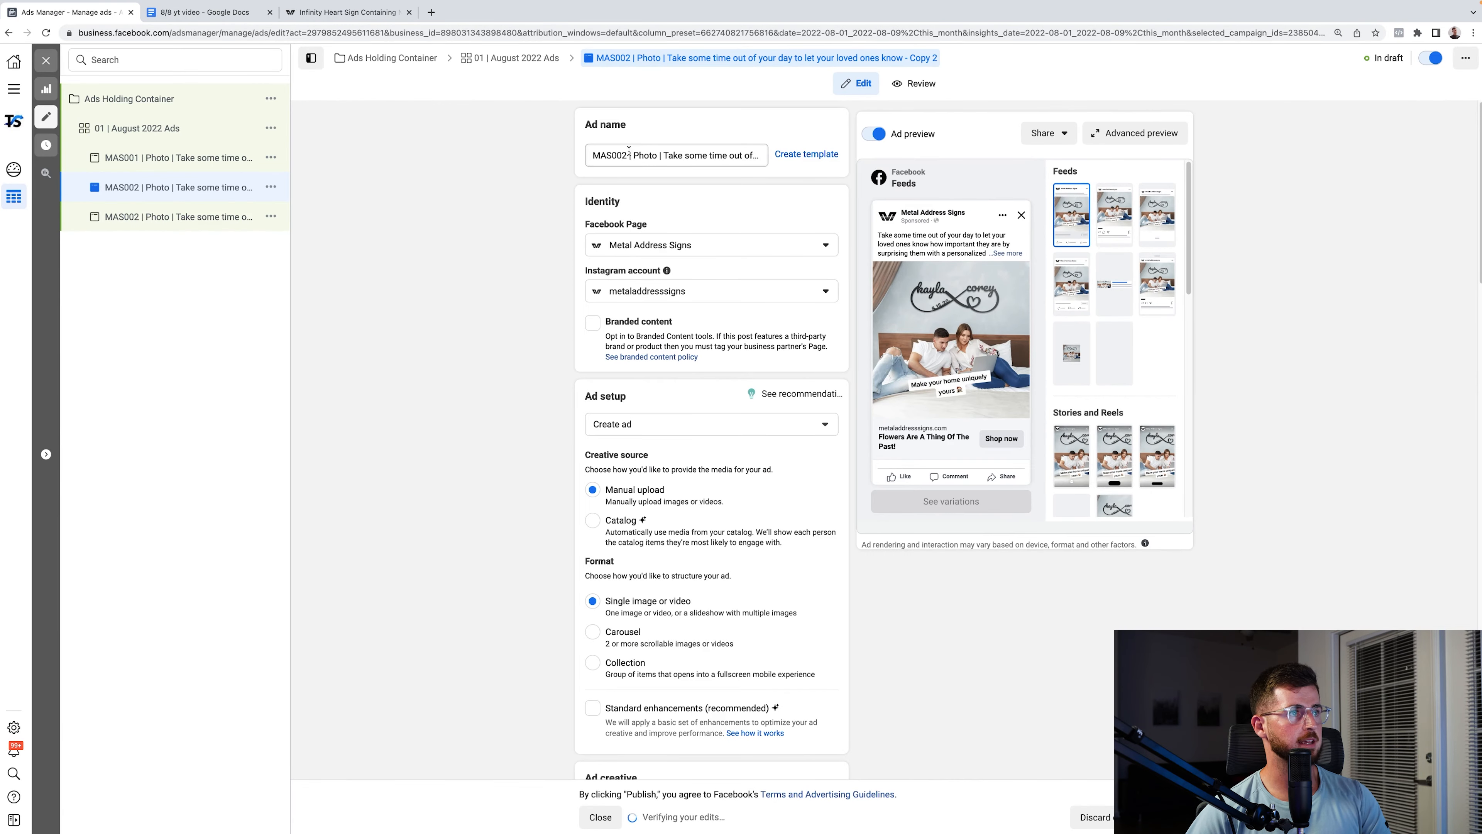
pyautogui.click(629, 155)
pyautogui.press('BackSpace')
pyautogui.write('3')
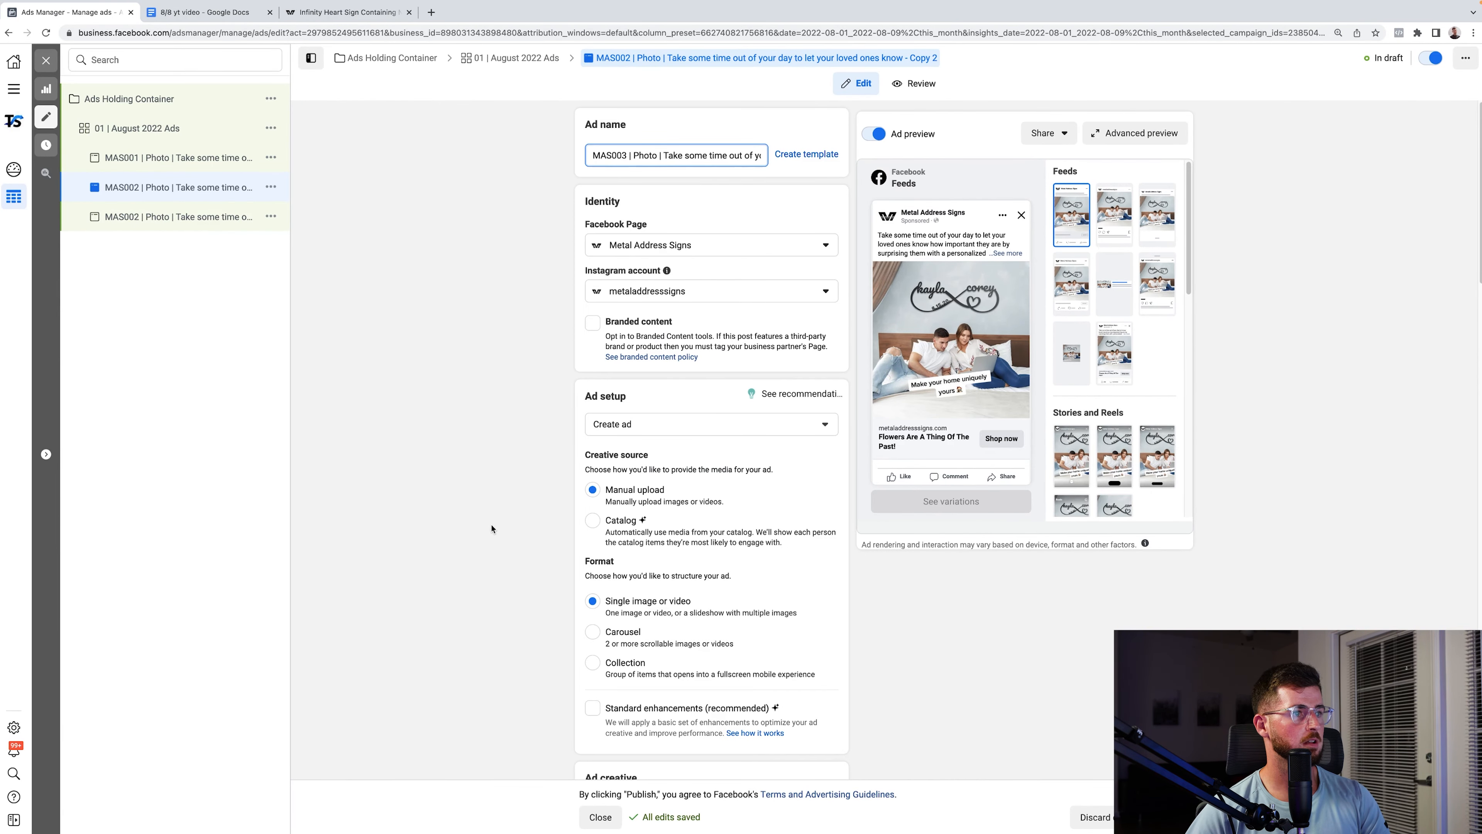
# - Replace the MAS003 ad's image with "#117 - 6.png" from the account images
pyautogui.scroll(-15, 493, 528)
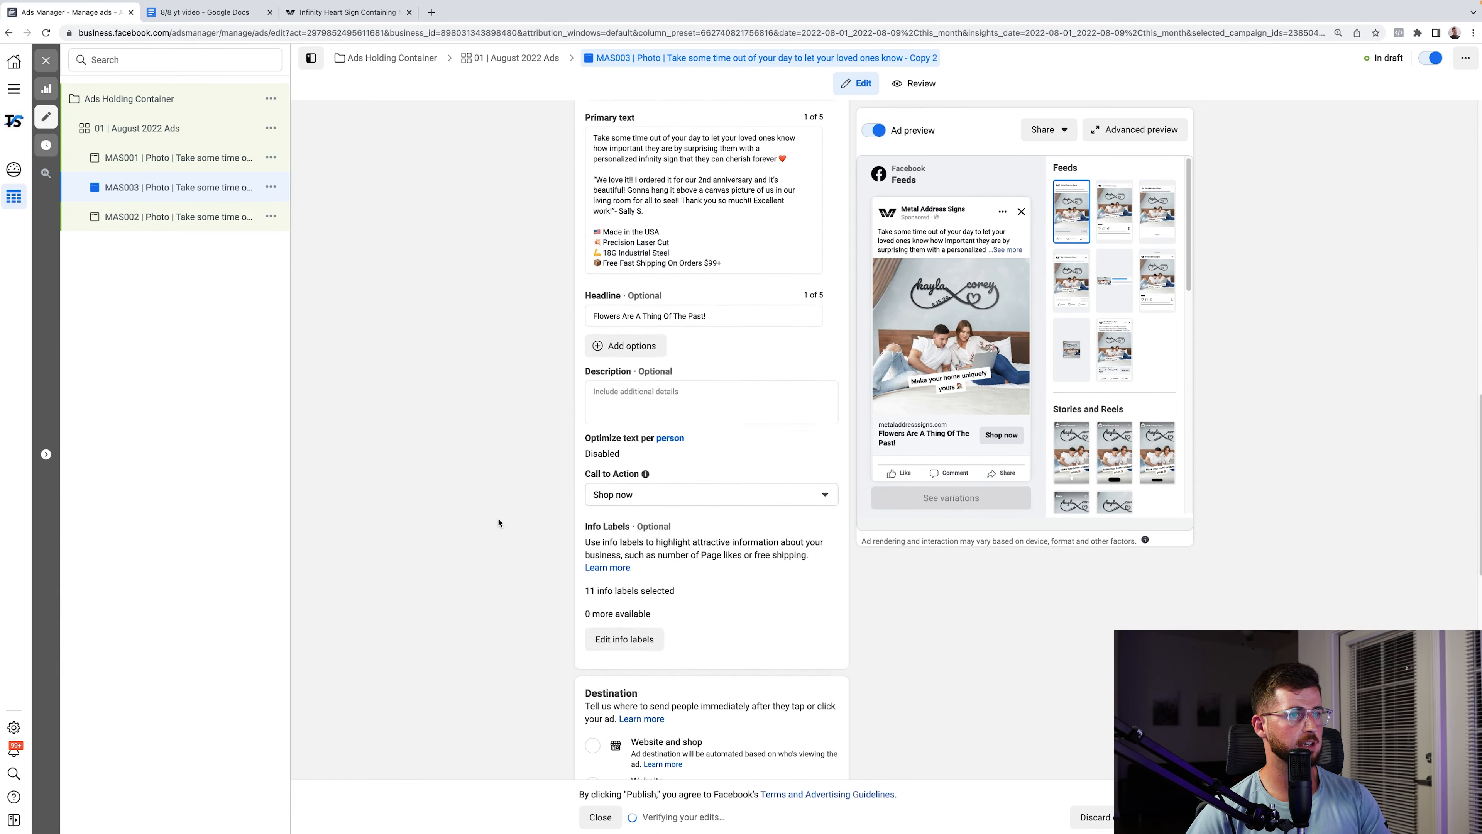
pyautogui.scroll(8, 499, 523)
pyautogui.scroll(8, 767, 305)
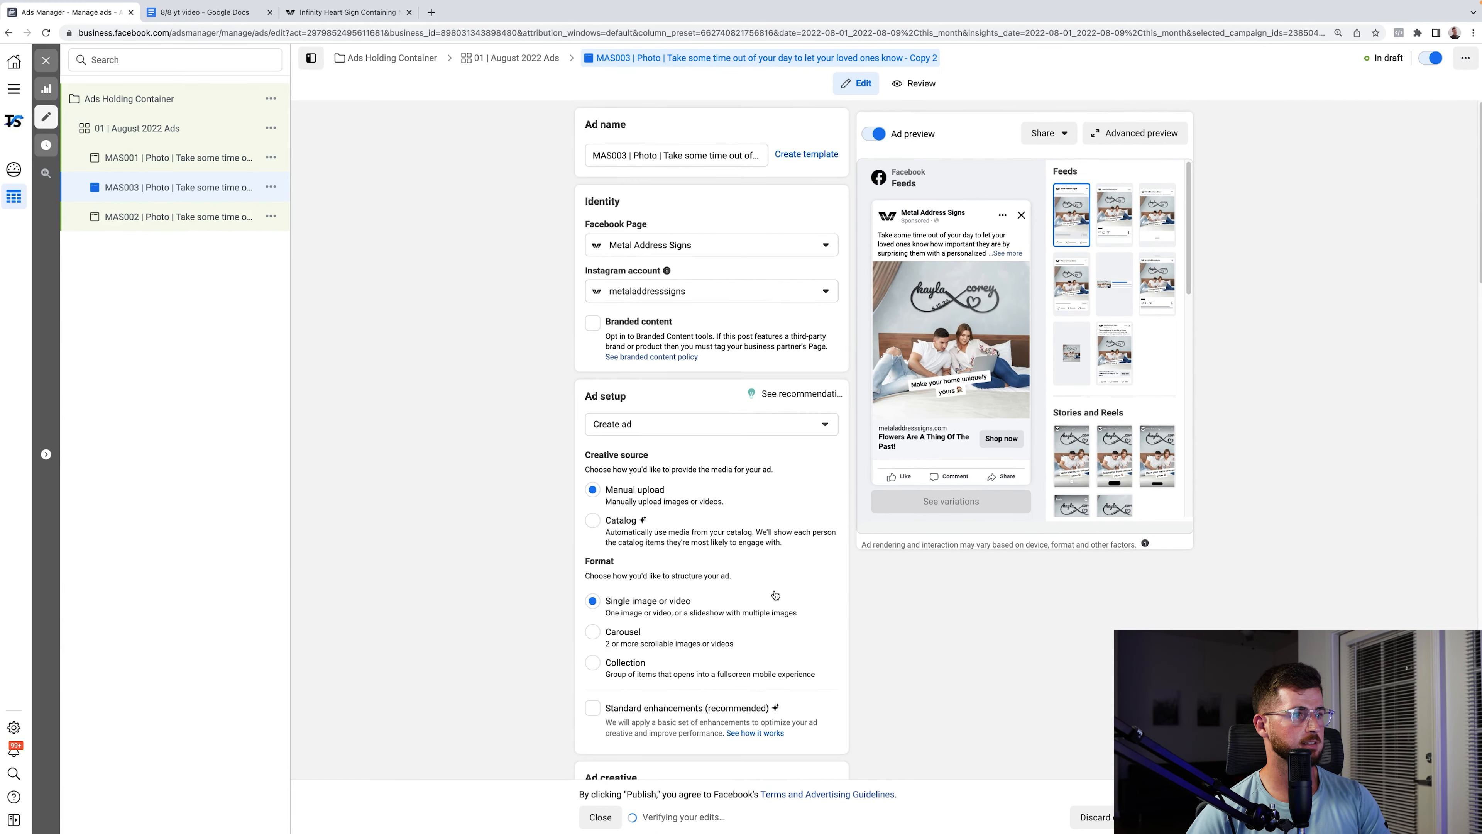
pyautogui.scroll(-8, 775, 594)
pyautogui.click(629, 374)
pyautogui.click(648, 403)
pyautogui.click(537, 274)
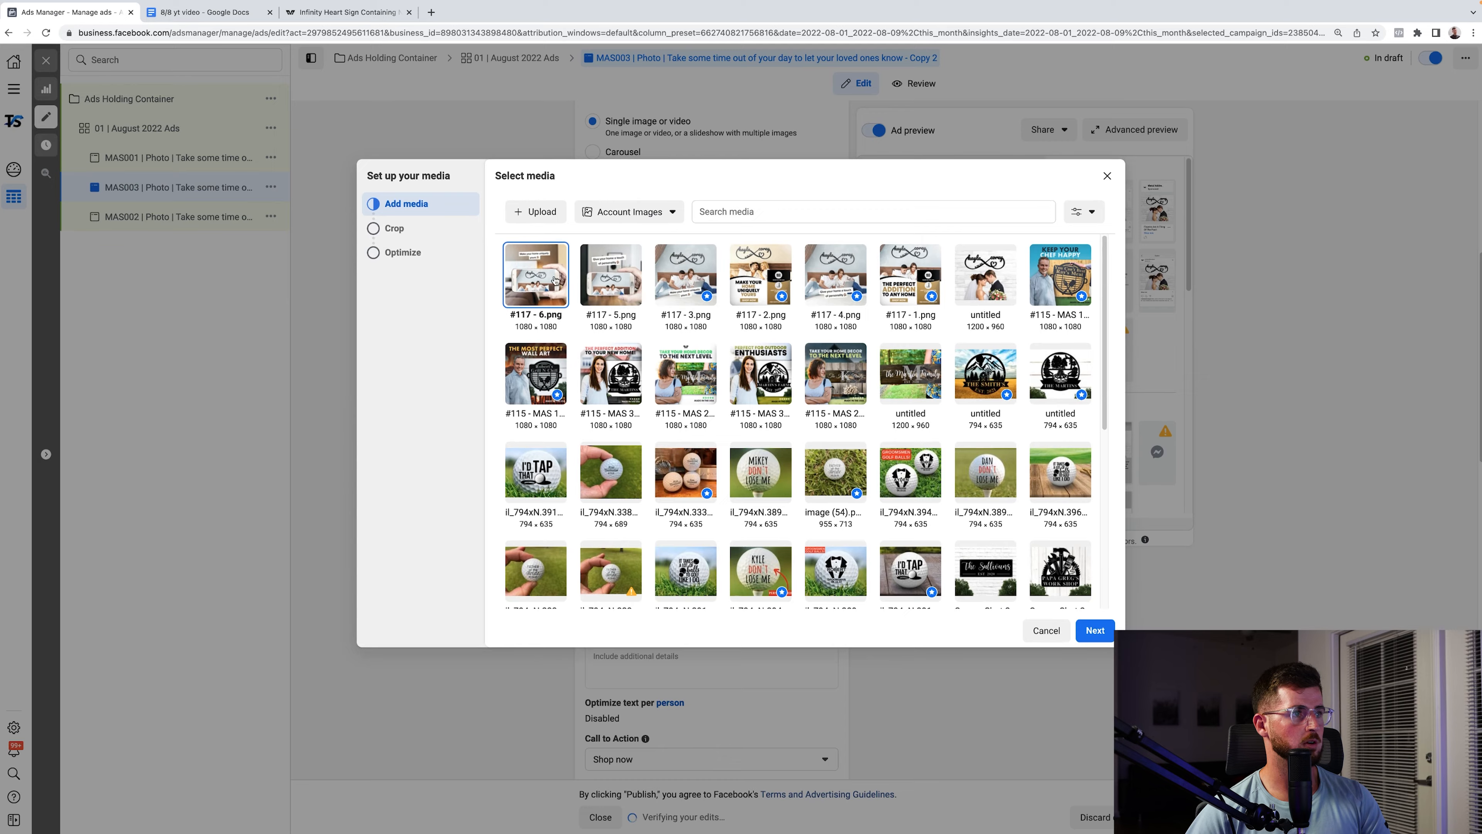
pyautogui.click(1095, 629)
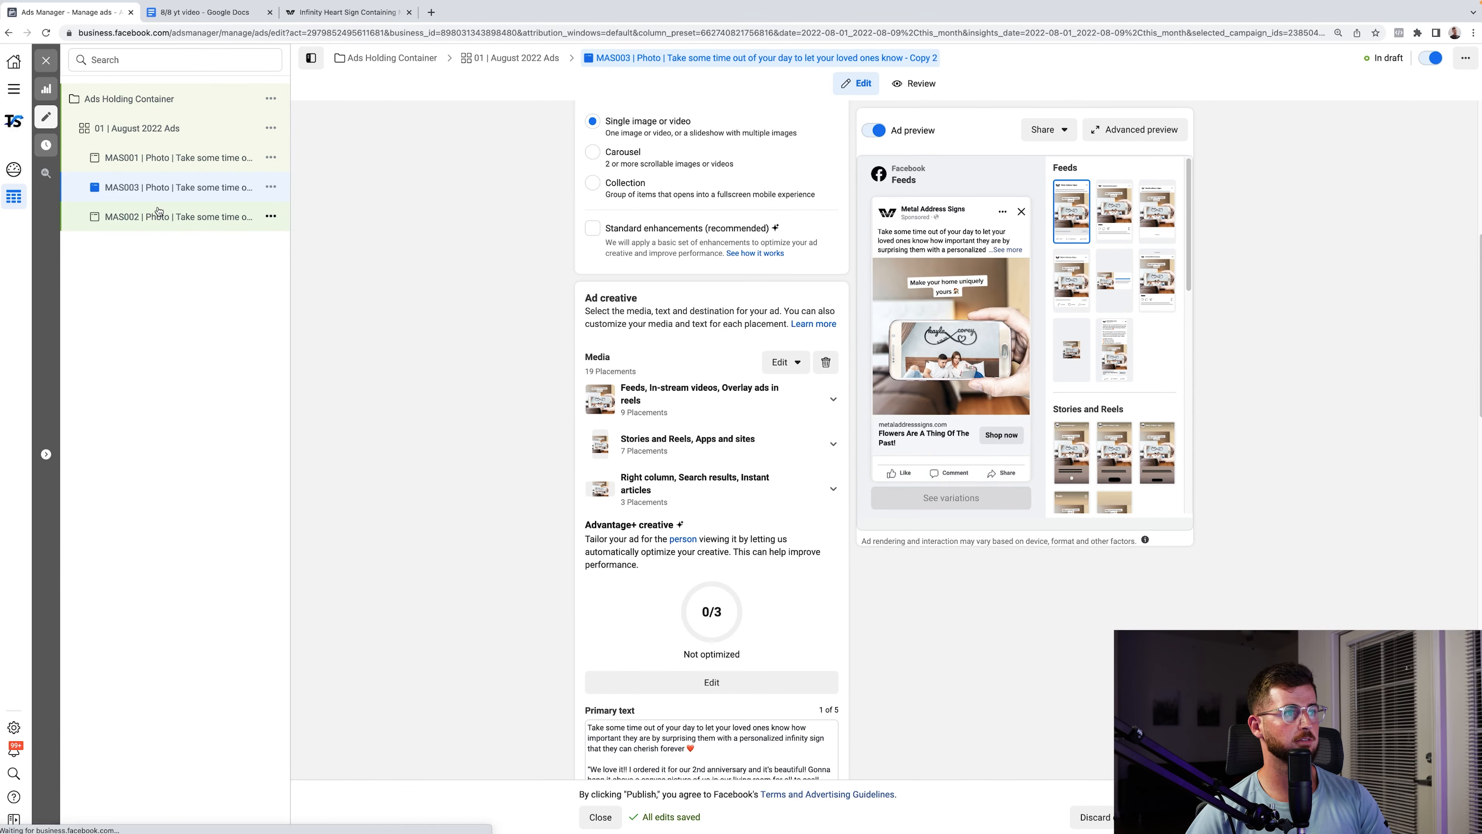
# - Compare the previews of the MAS001, MAS002 and MAS003 ads in the 01 | August 2022 Ads ad set
pyautogui.click(155, 163)
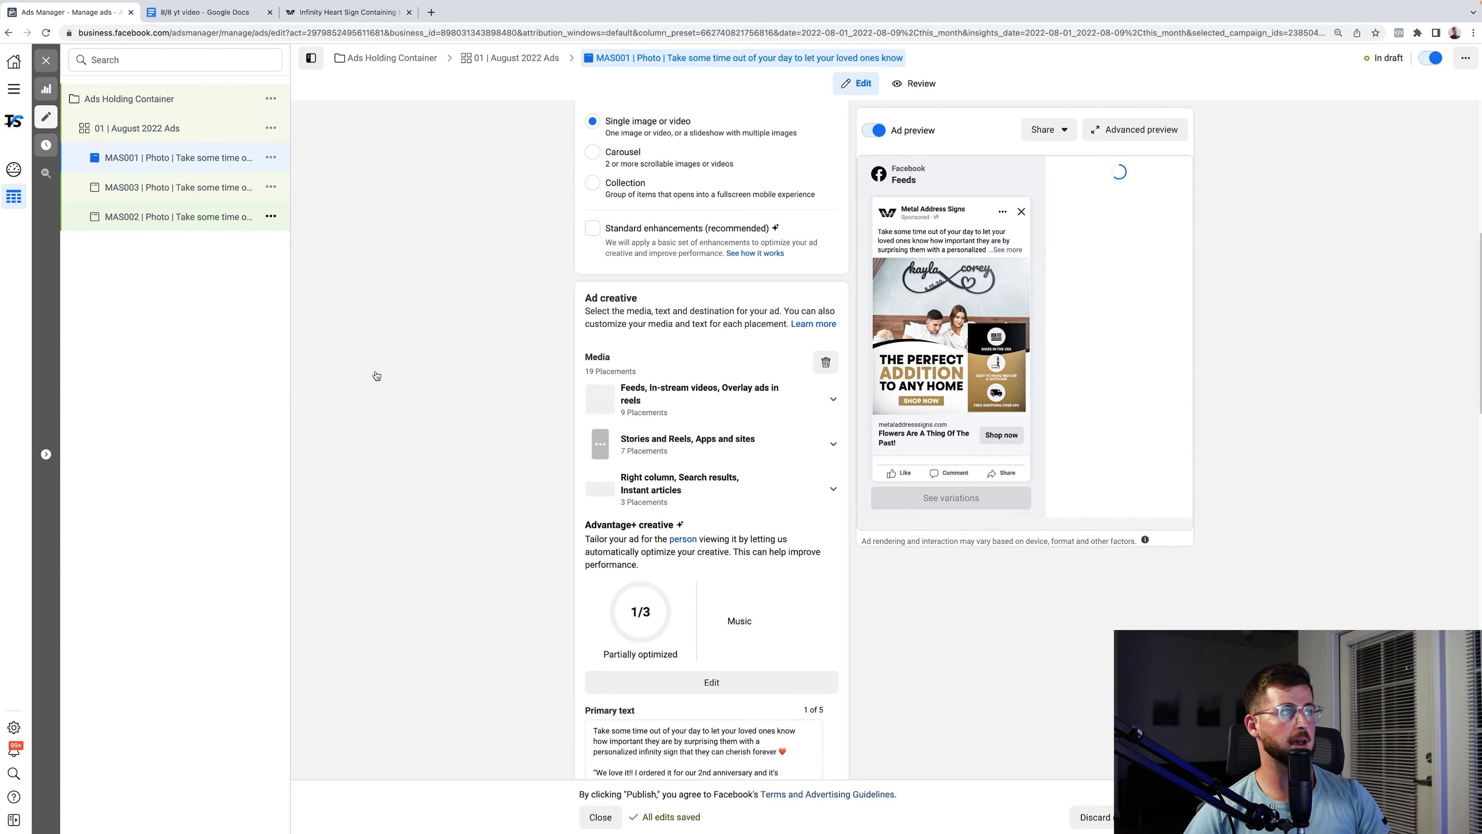
pyautogui.click(147, 211)
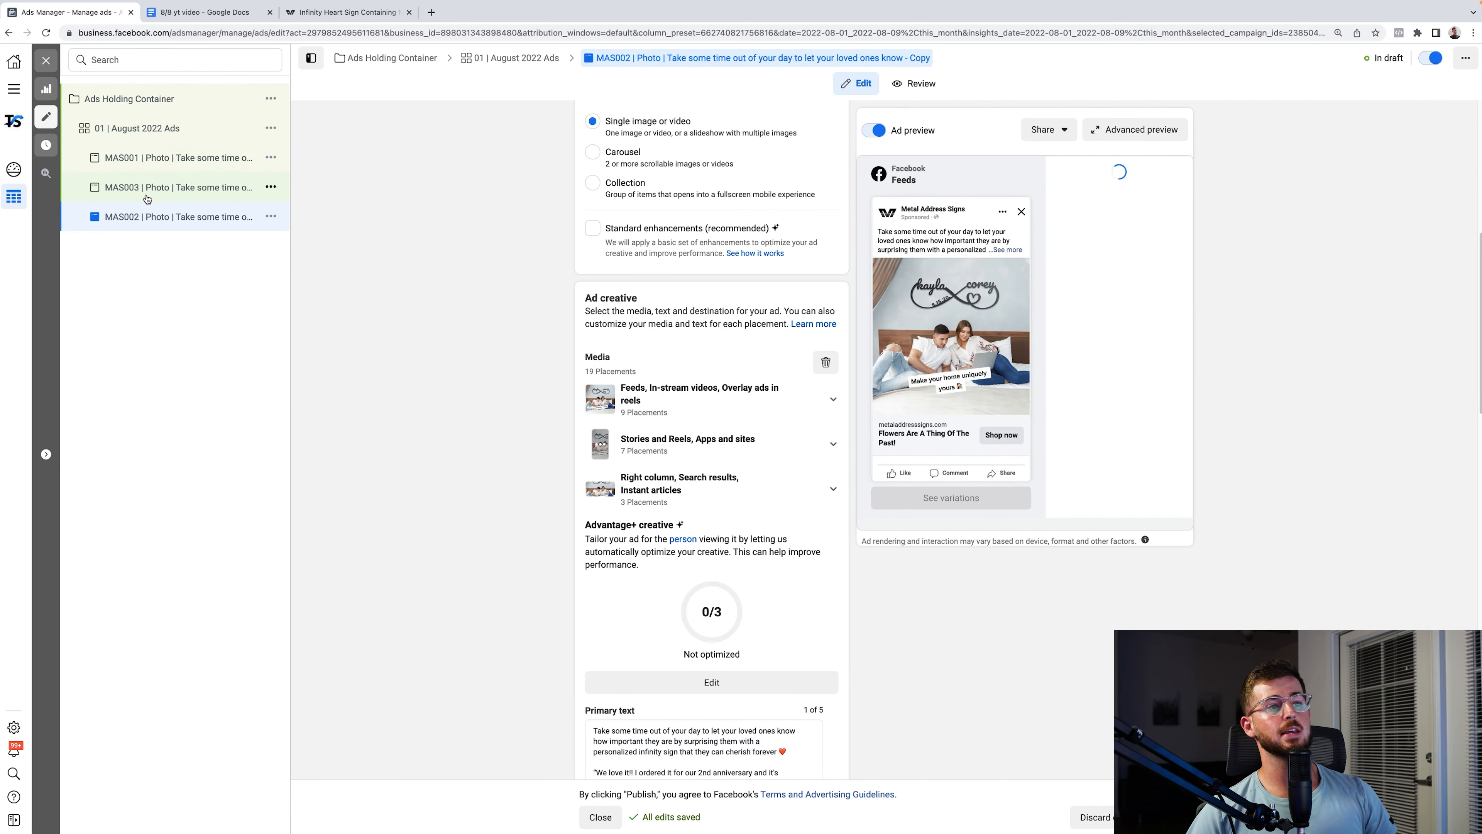
pyautogui.click(147, 193)
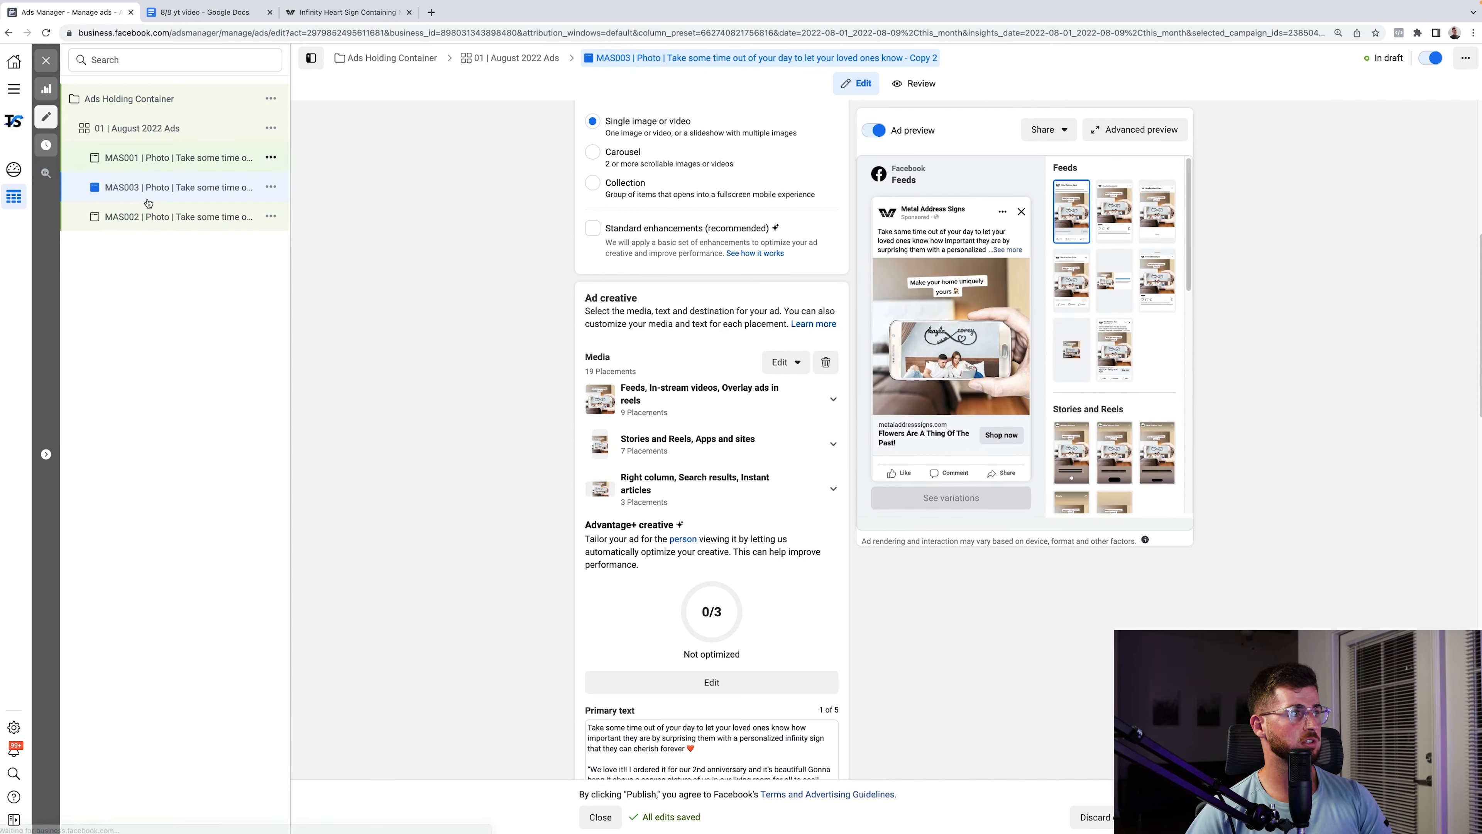
pyautogui.click(151, 221)
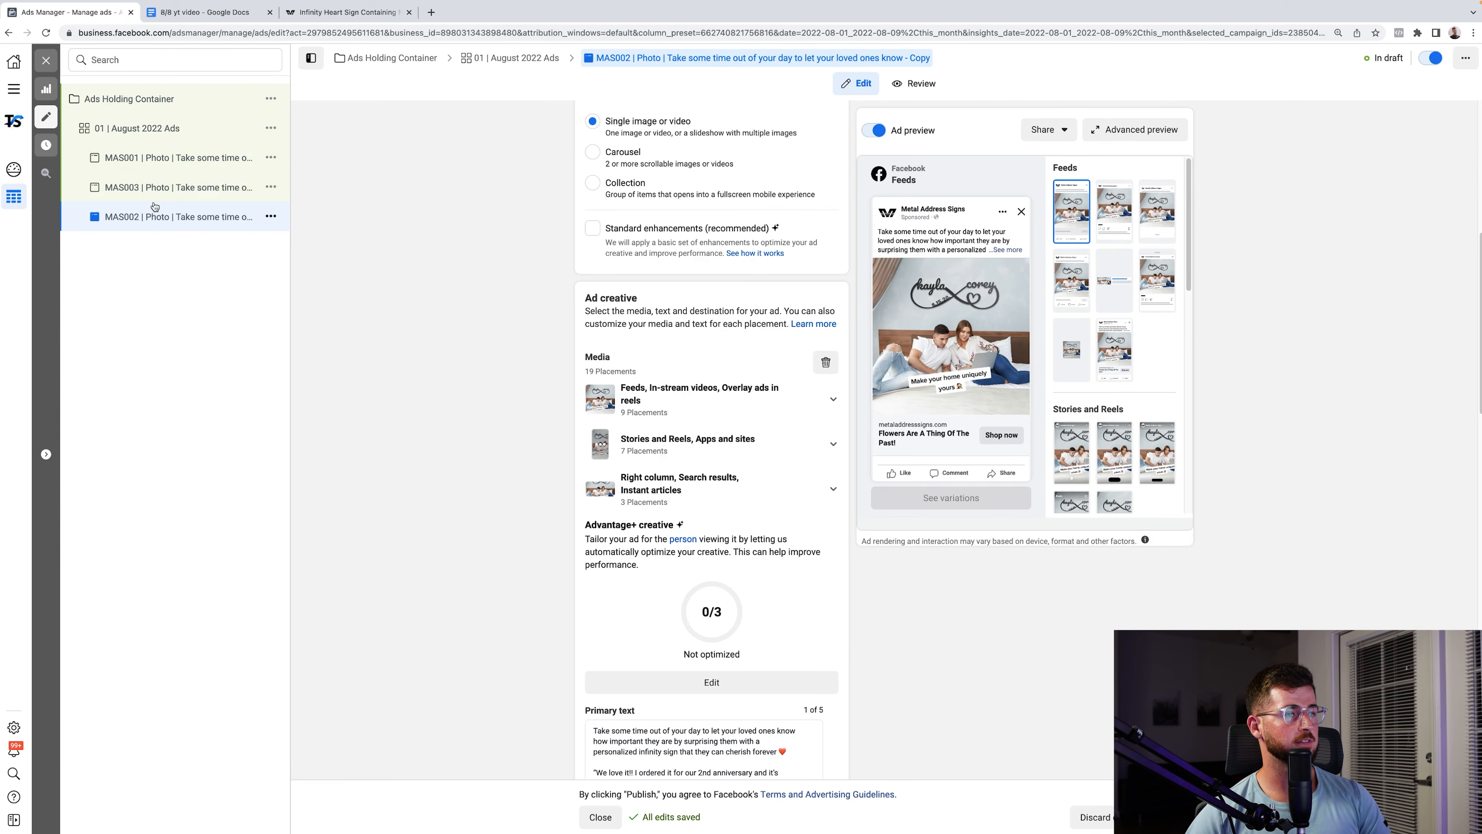
# - Close the ad editor and deselect the MAS002 ad in the ads list
pyautogui.click(46, 61)
pyautogui.click(58, 284)
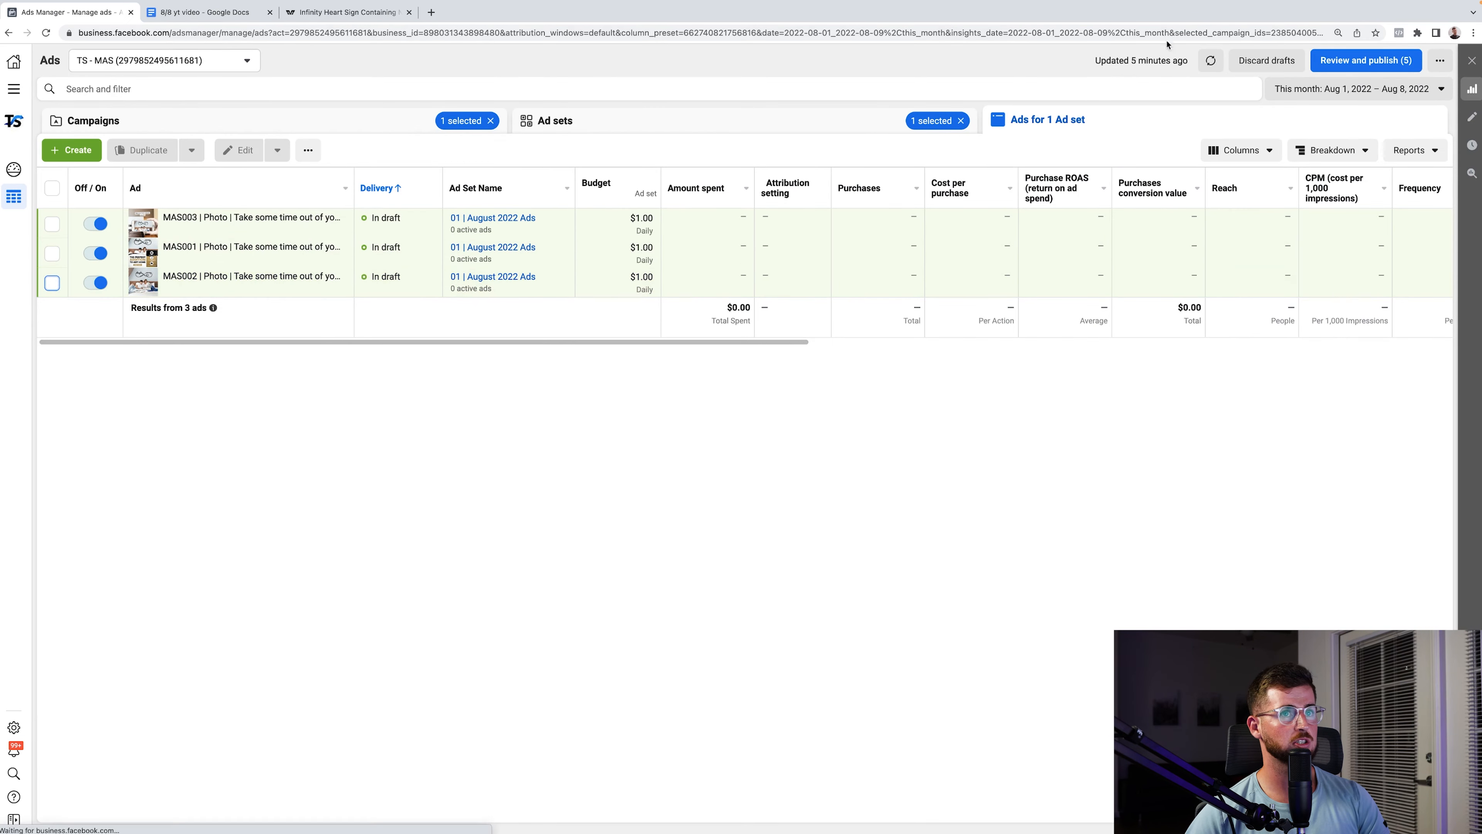
# - Publish the drafted Ads Holding Container campaign together with its ad set and three ads
pyautogui.click(1358, 61)
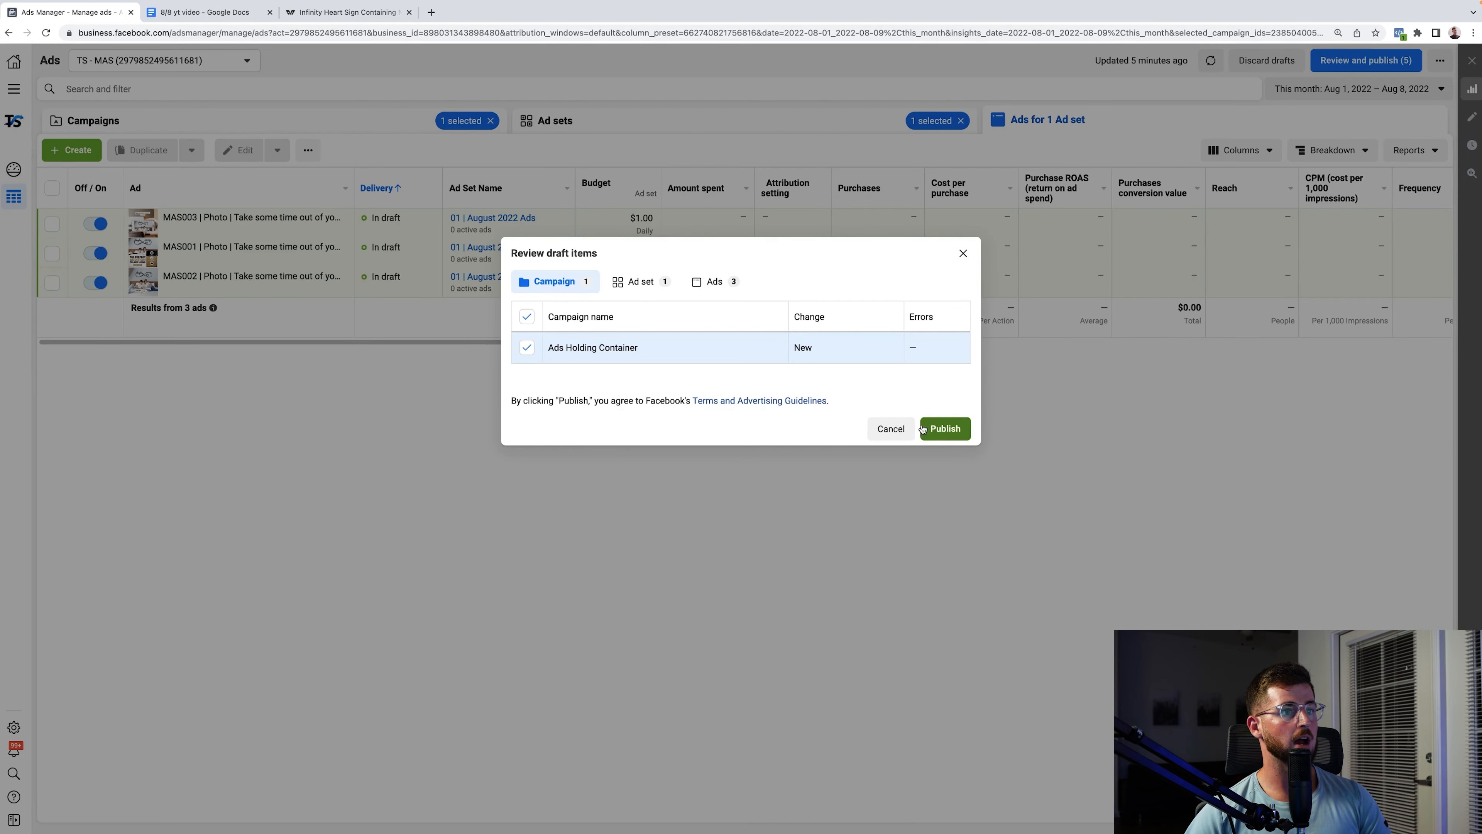
pyautogui.click(945, 430)
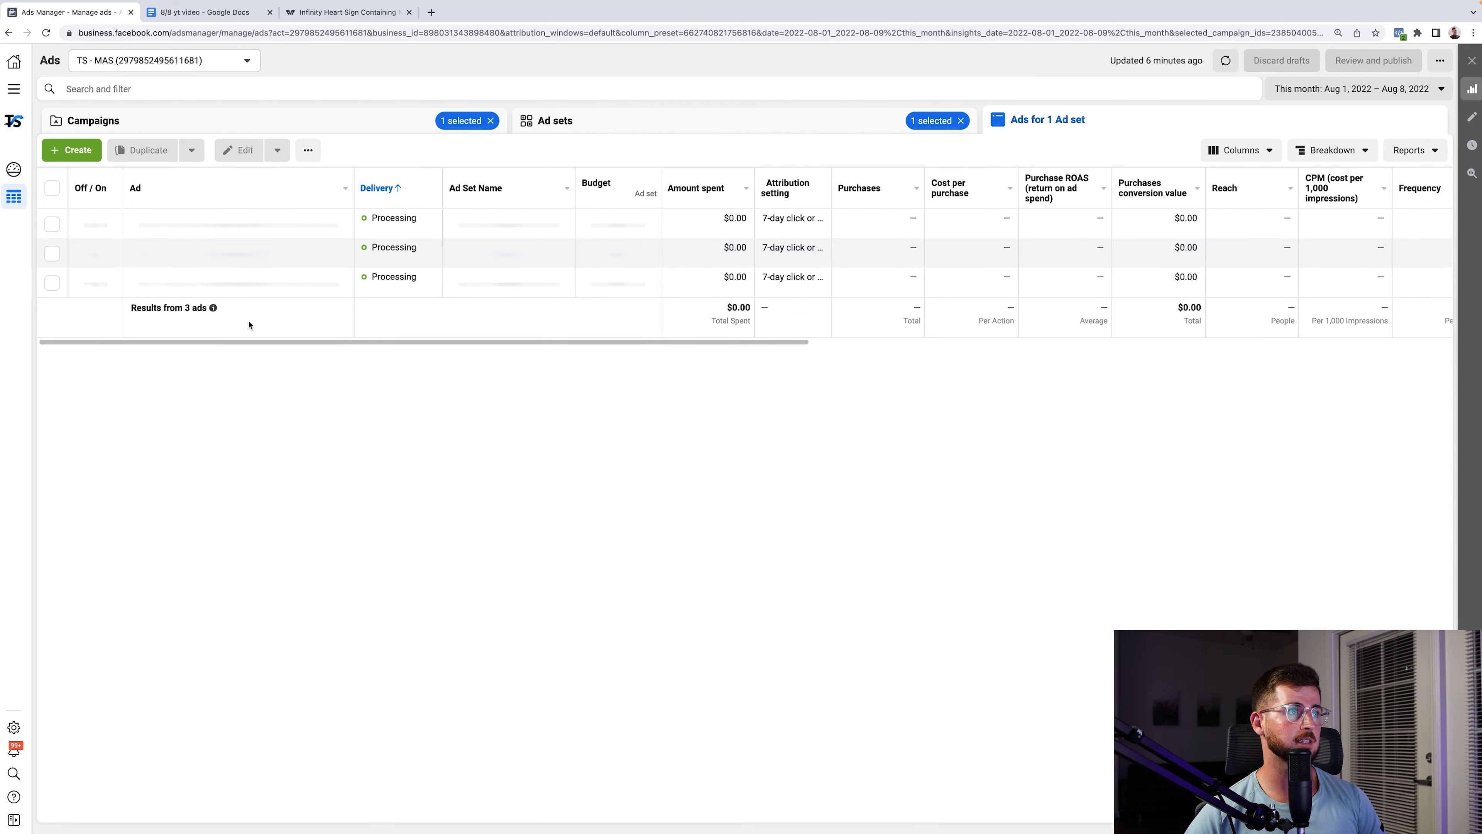
# - Open the Facebook post with comments for Ad #8 in the PROSPECTING campaign's BROAD ad set
pyautogui.click(392, 129)
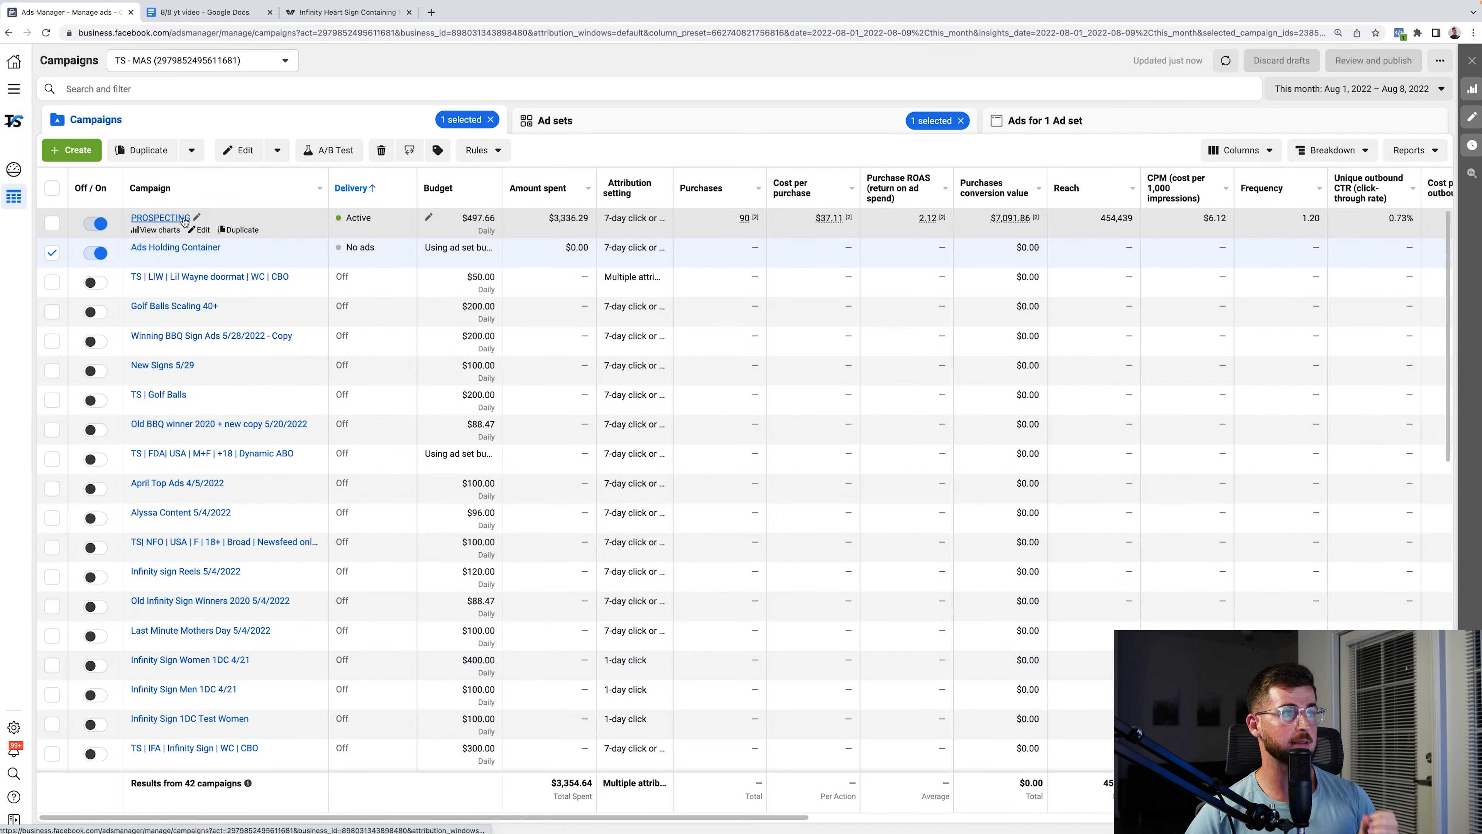
pyautogui.click(178, 222)
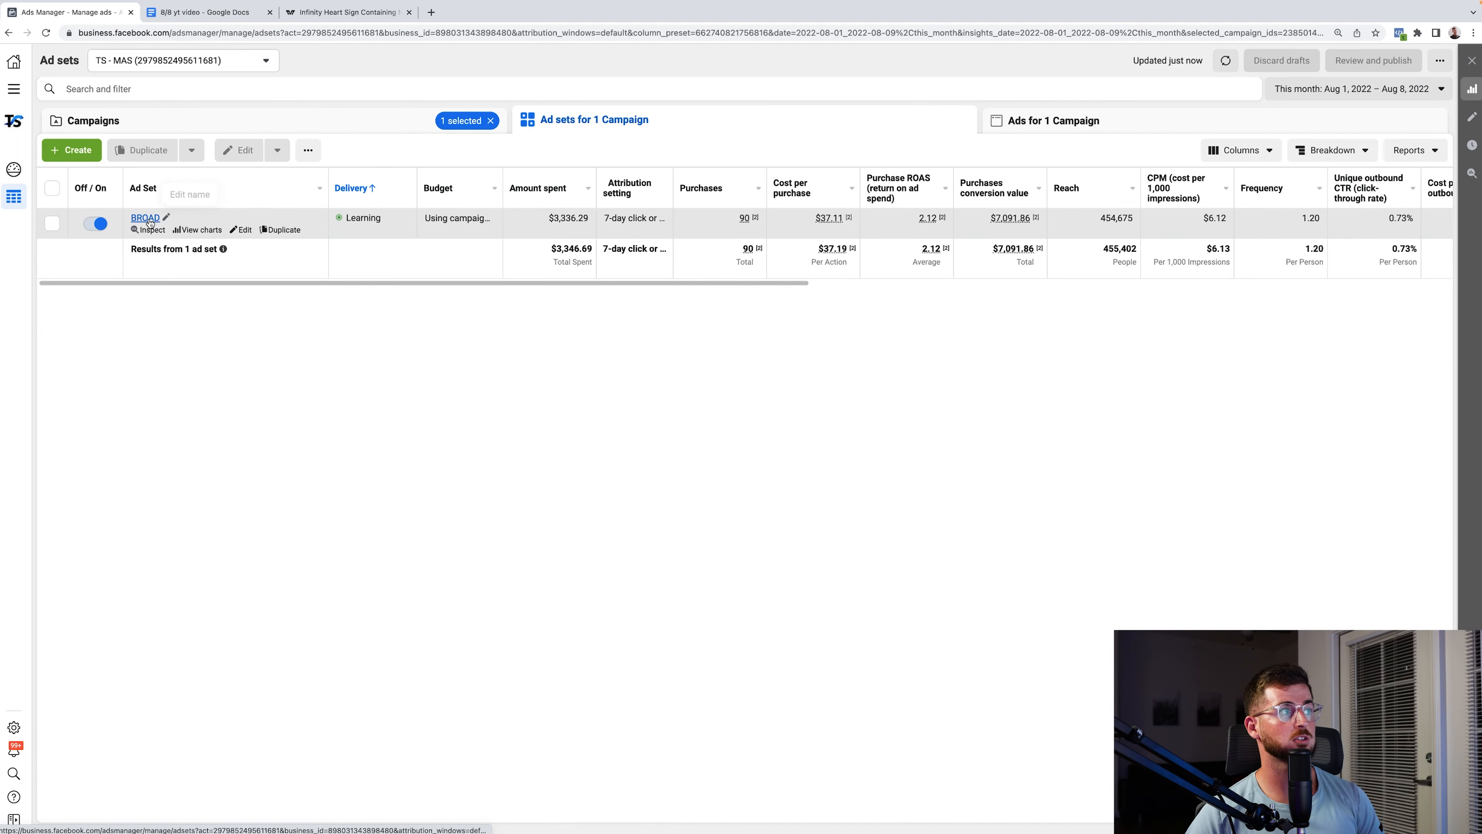
pyautogui.click(141, 220)
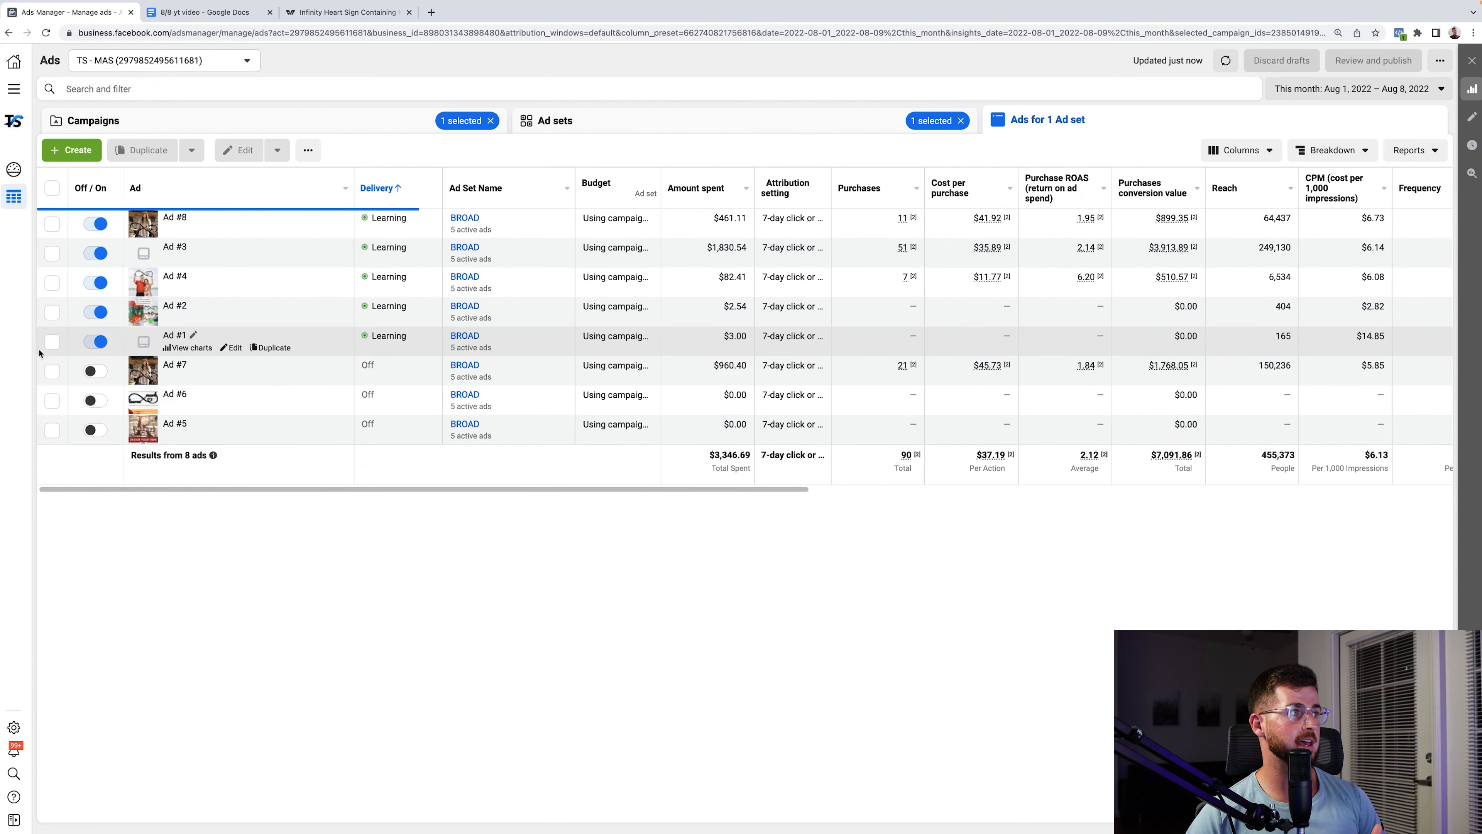
pyautogui.click(52, 225)
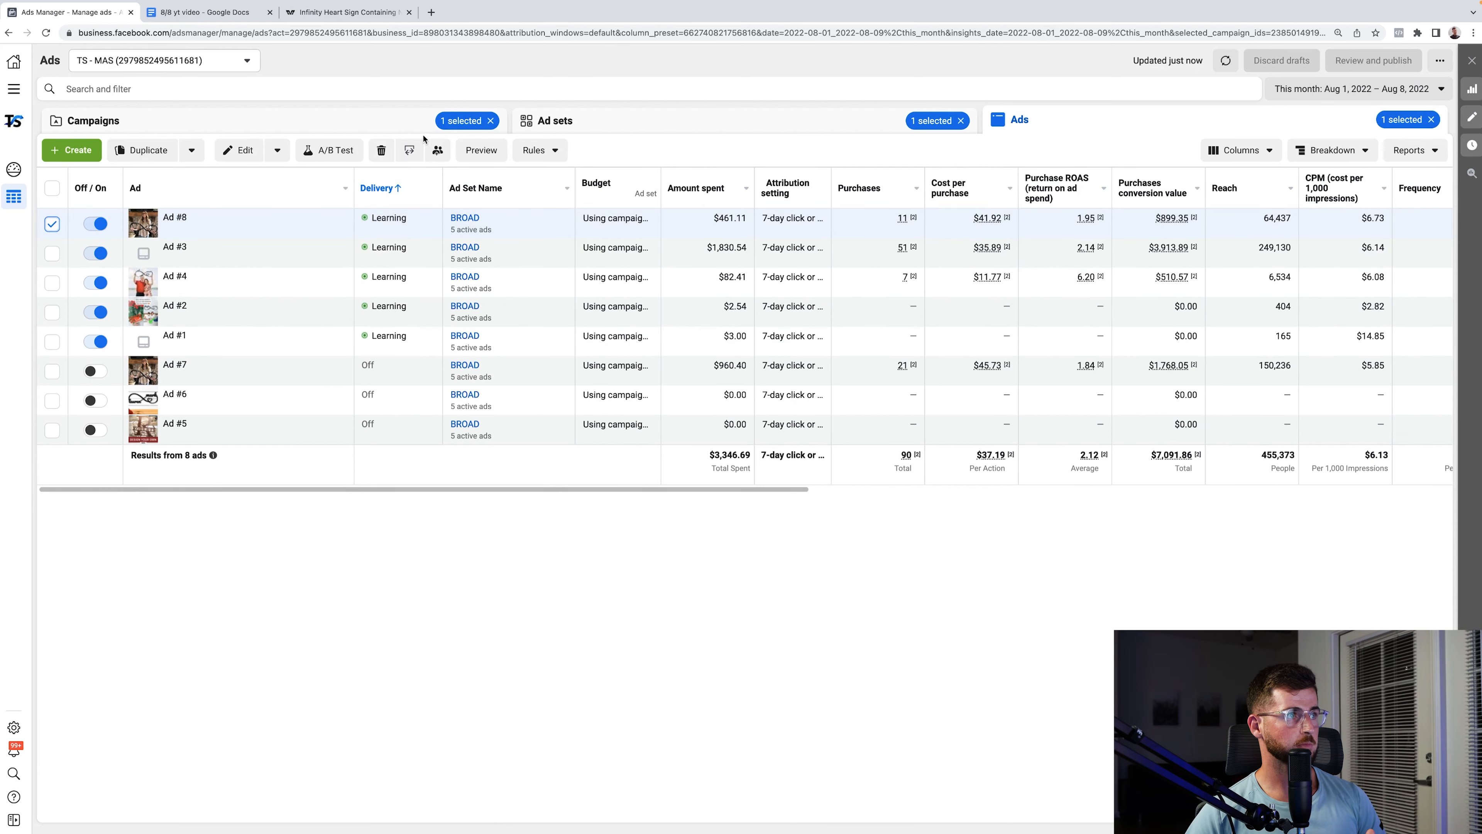
pyautogui.click(481, 150)
pyautogui.click(639, 136)
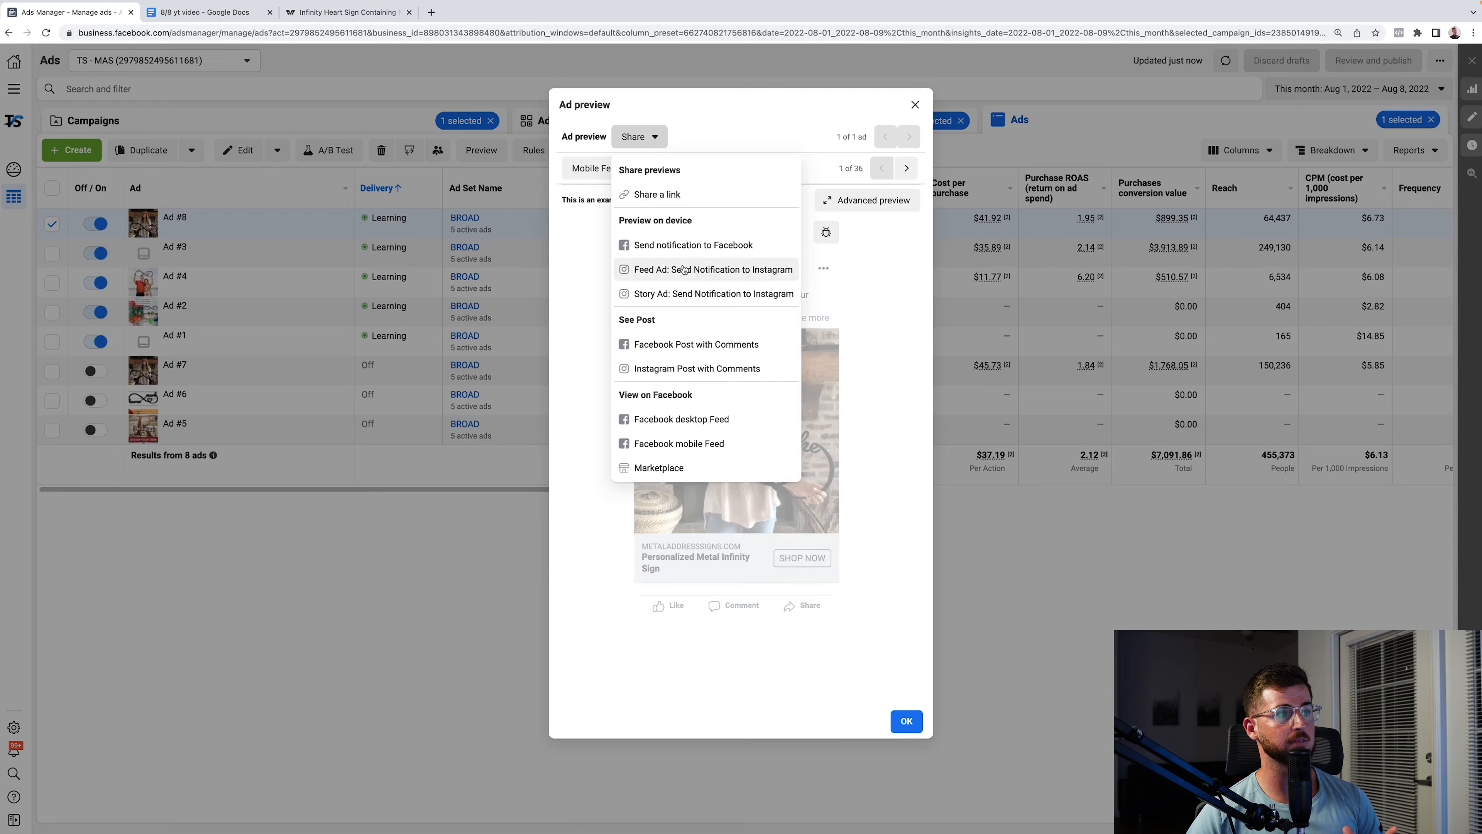
pyautogui.click(678, 343)
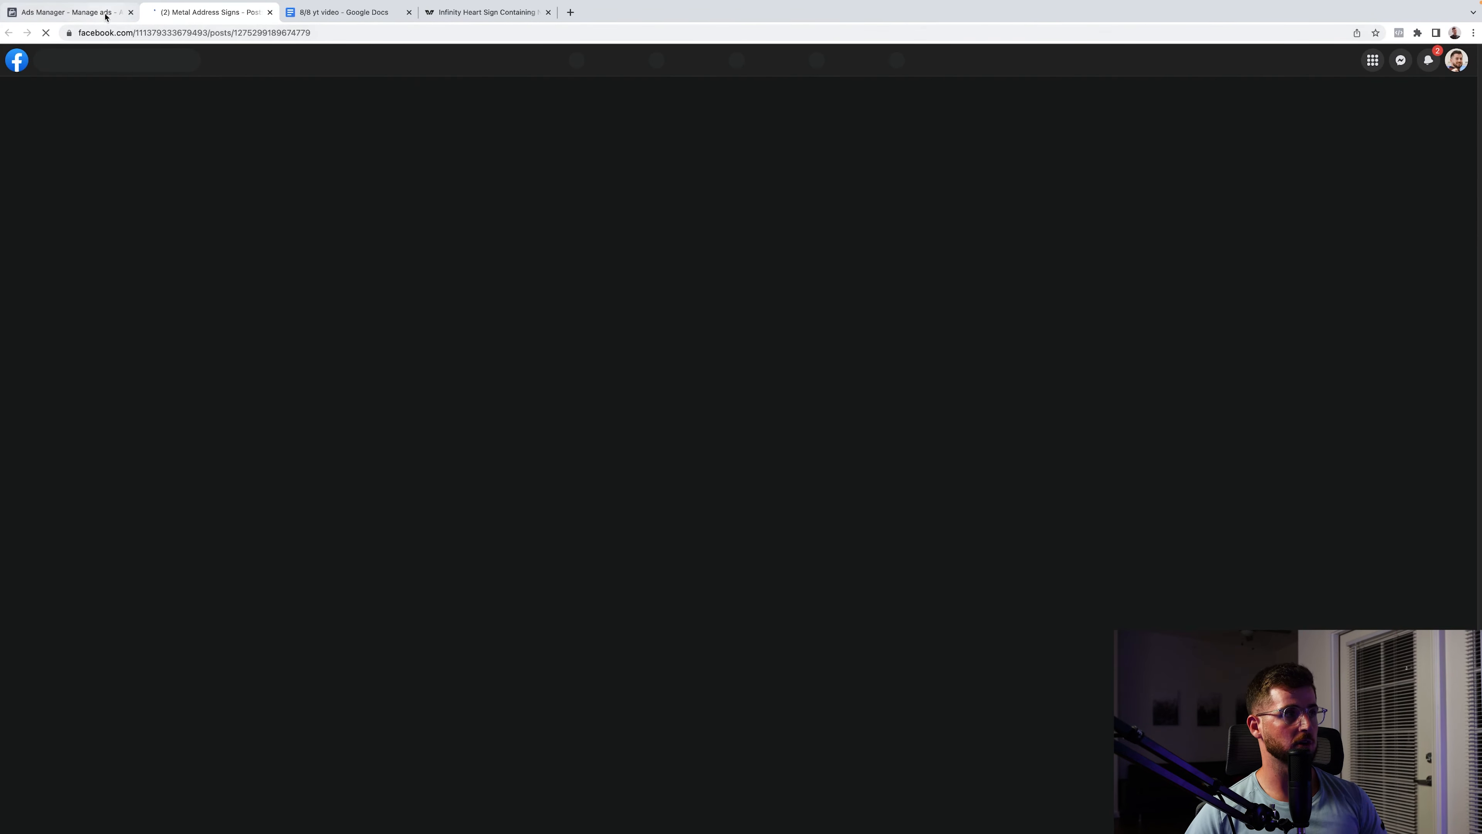
# - Return to the Ads Holding Container campaign's ads and duplicate MAS001, MAS002 and MAS003 together
pyautogui.click(106, 12)
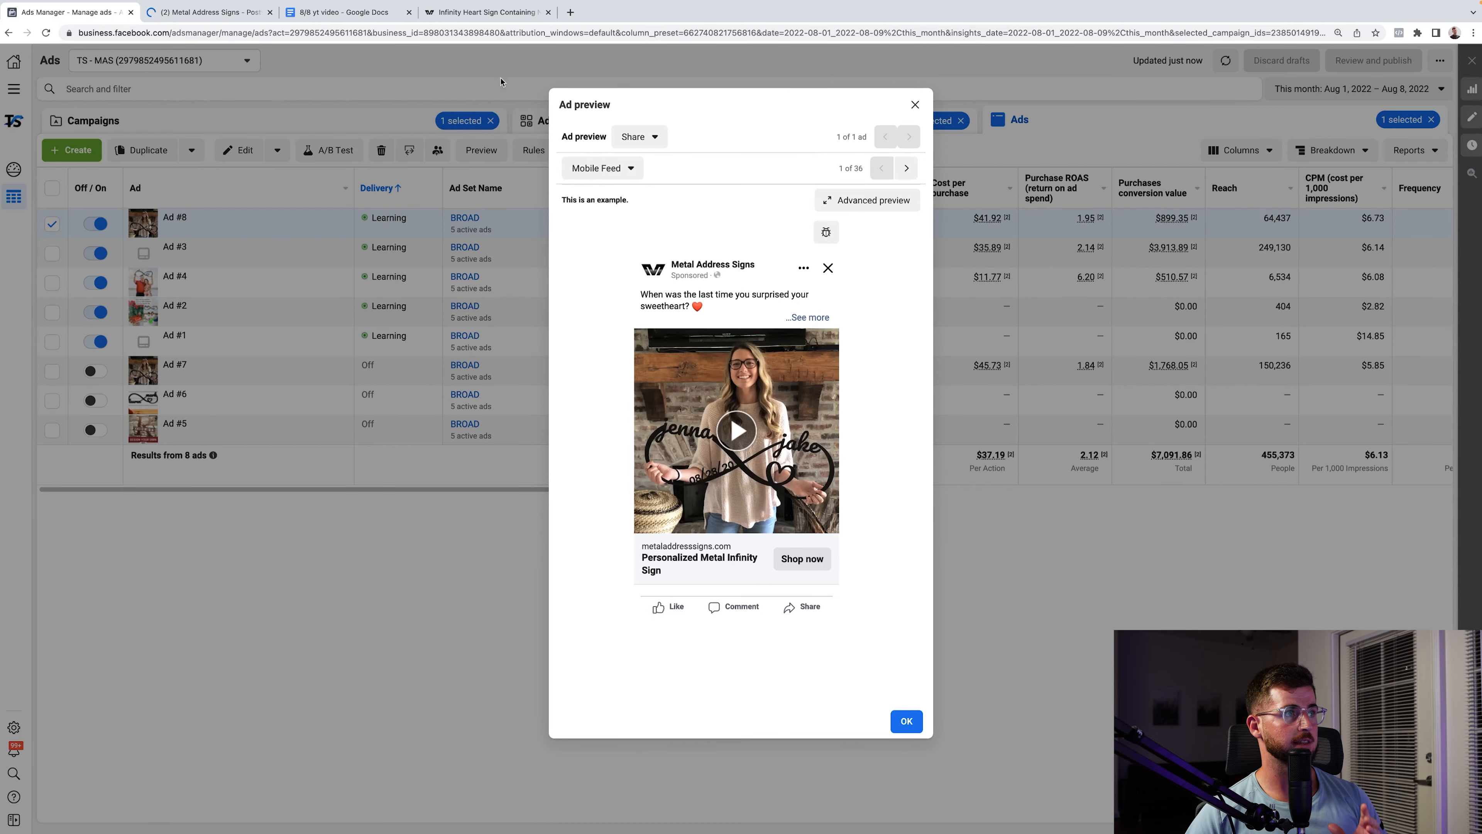
pyautogui.click(510, 113)
pyautogui.click(411, 123)
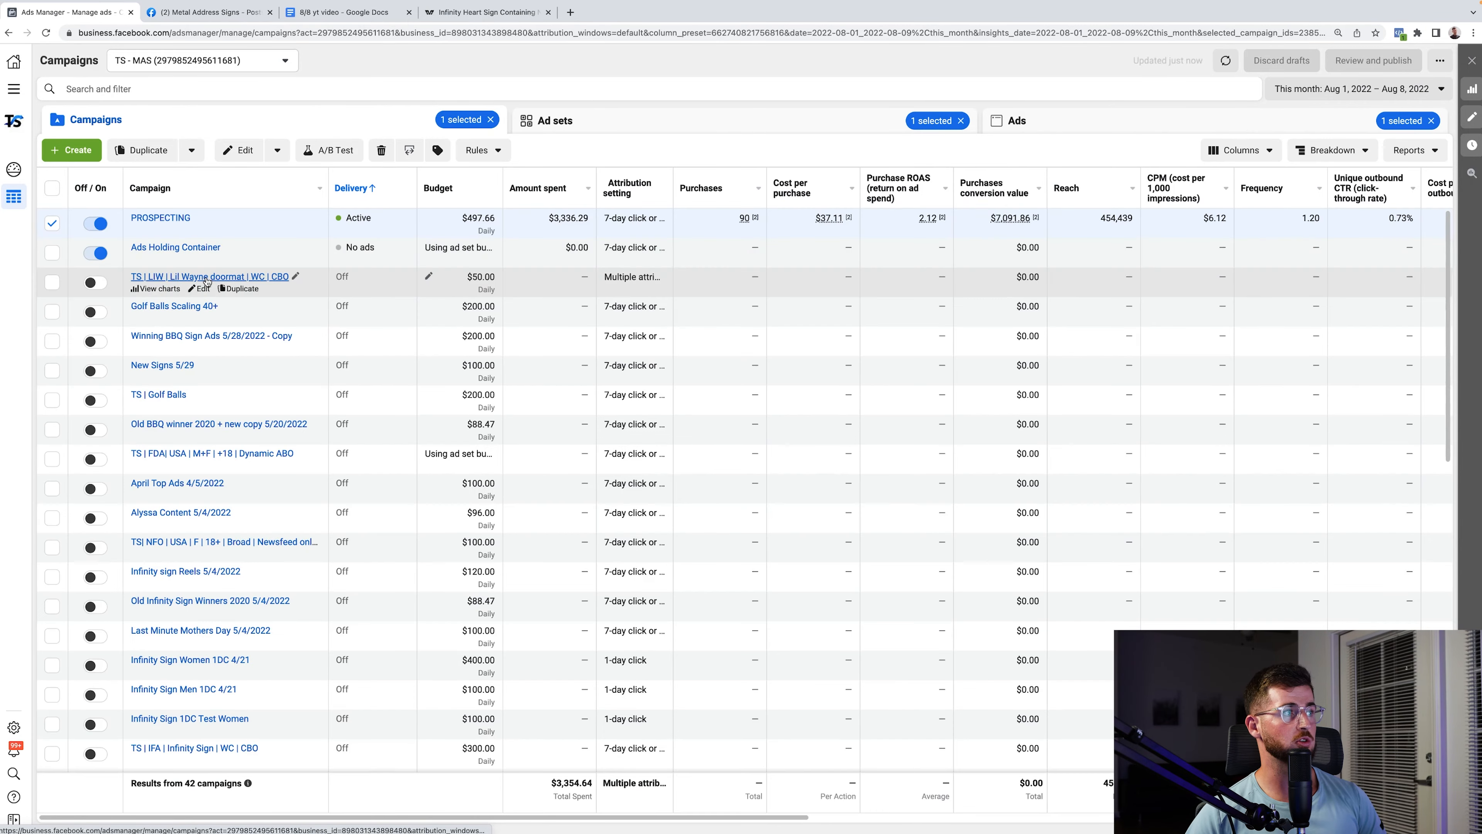
pyautogui.click(152, 249)
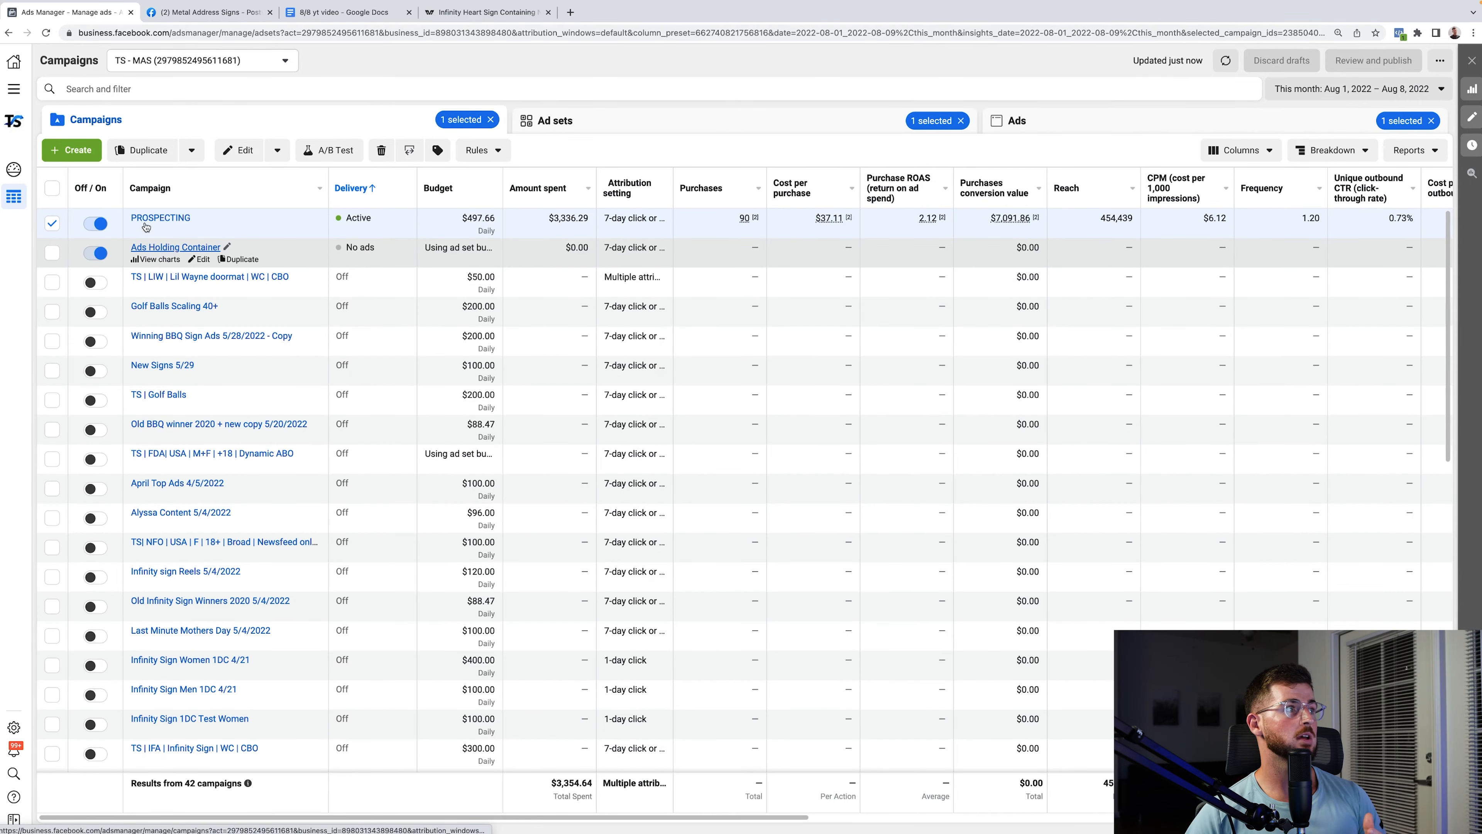
pyautogui.click(144, 219)
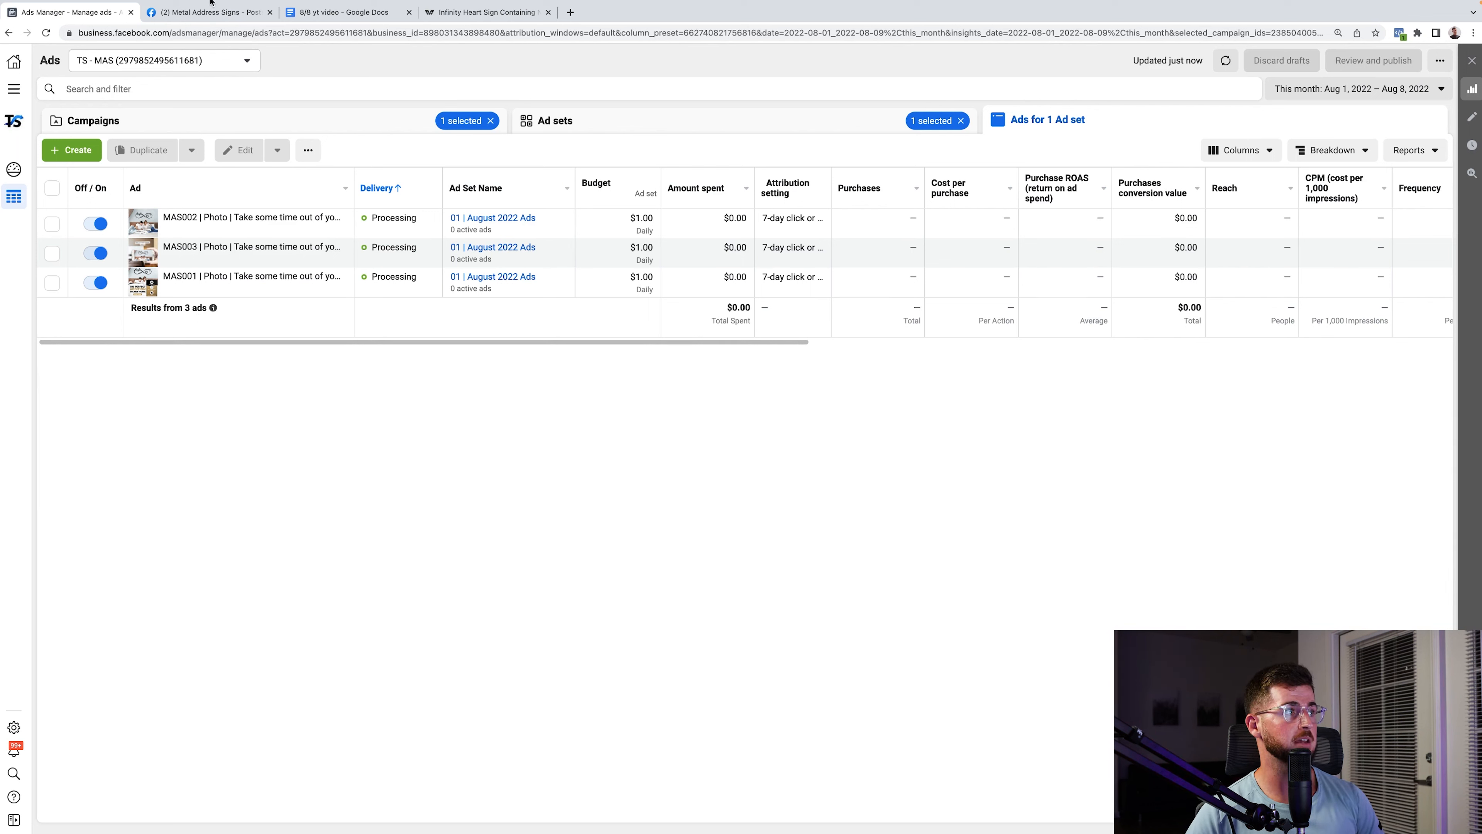
pyautogui.click(51, 189)
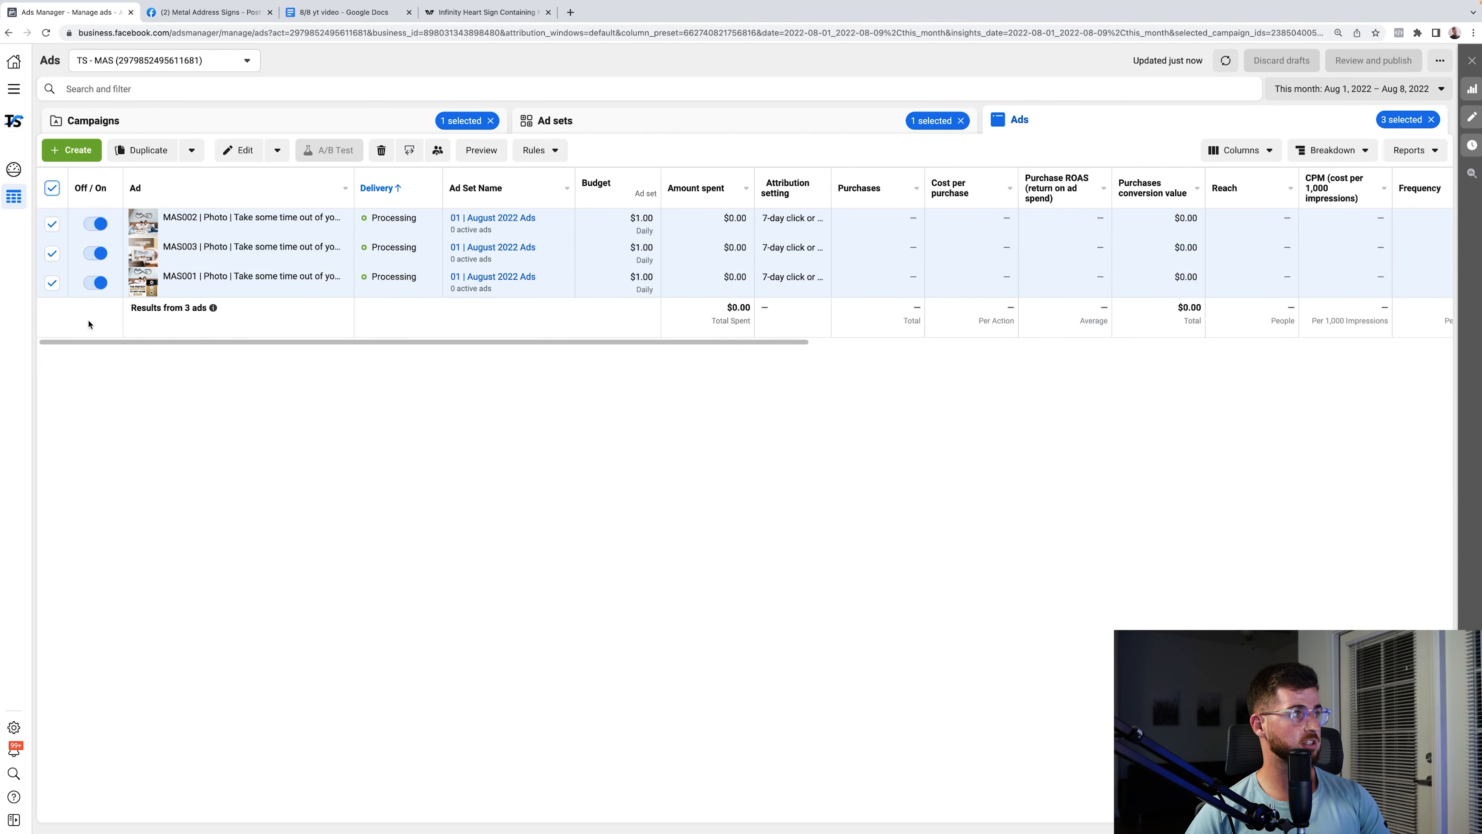
pyautogui.press('super+d')
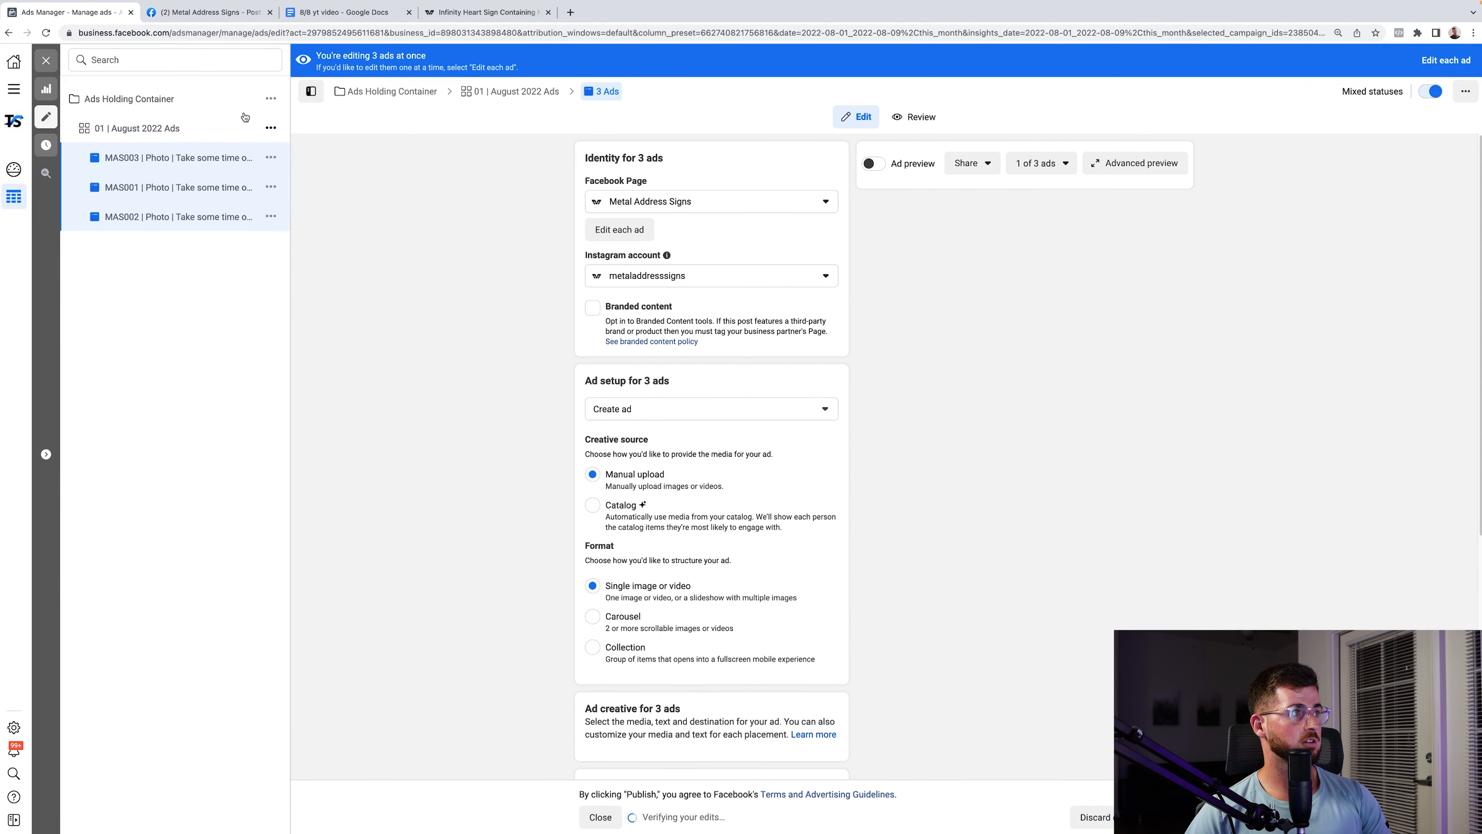
# - Replace the primary text of the three duplicated ads with the full copy from Ad #8's Facebook post
pyautogui.click(209, 14)
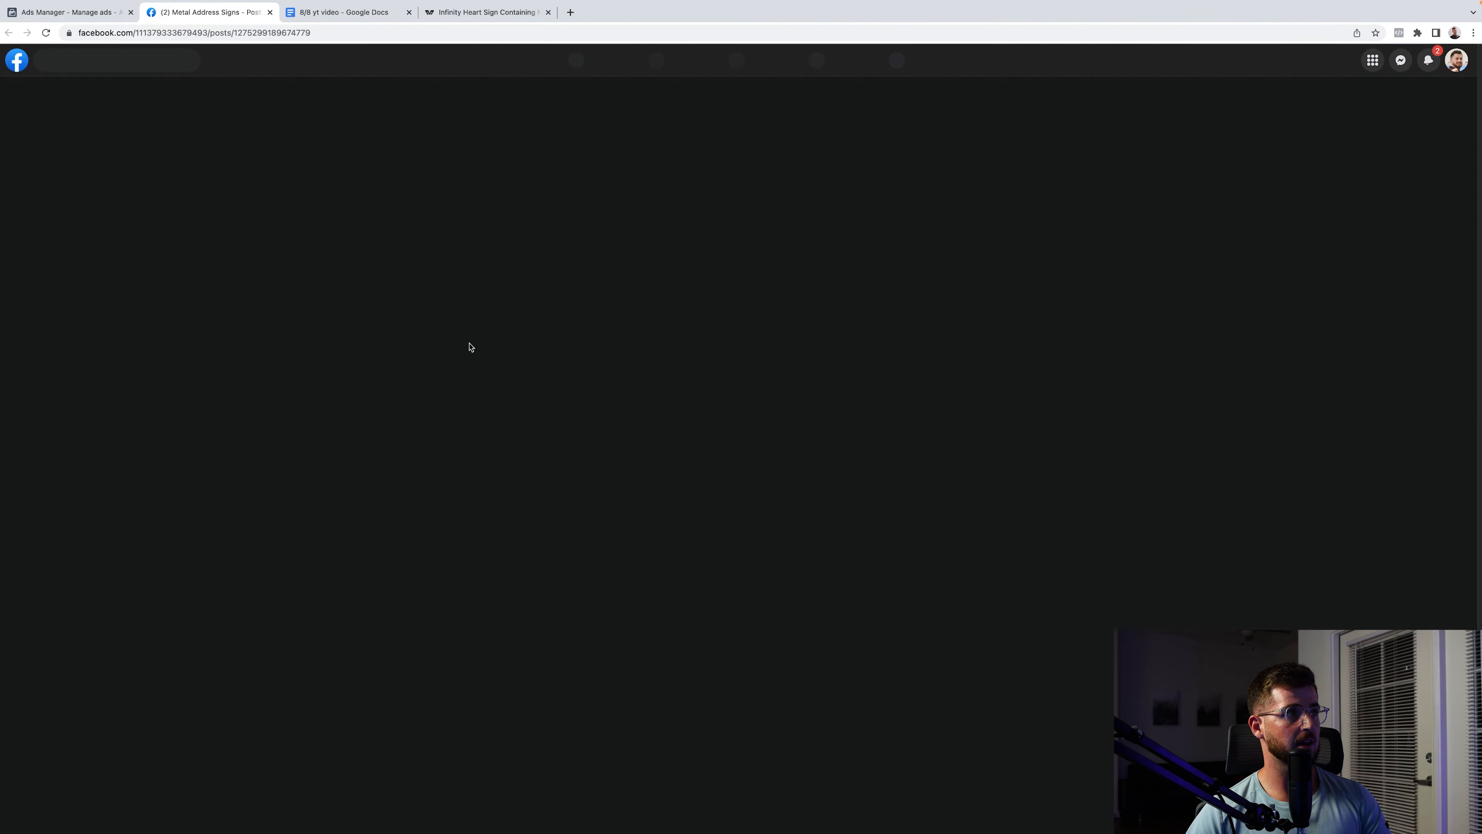
pyautogui.scroll(-1, 591, 331)
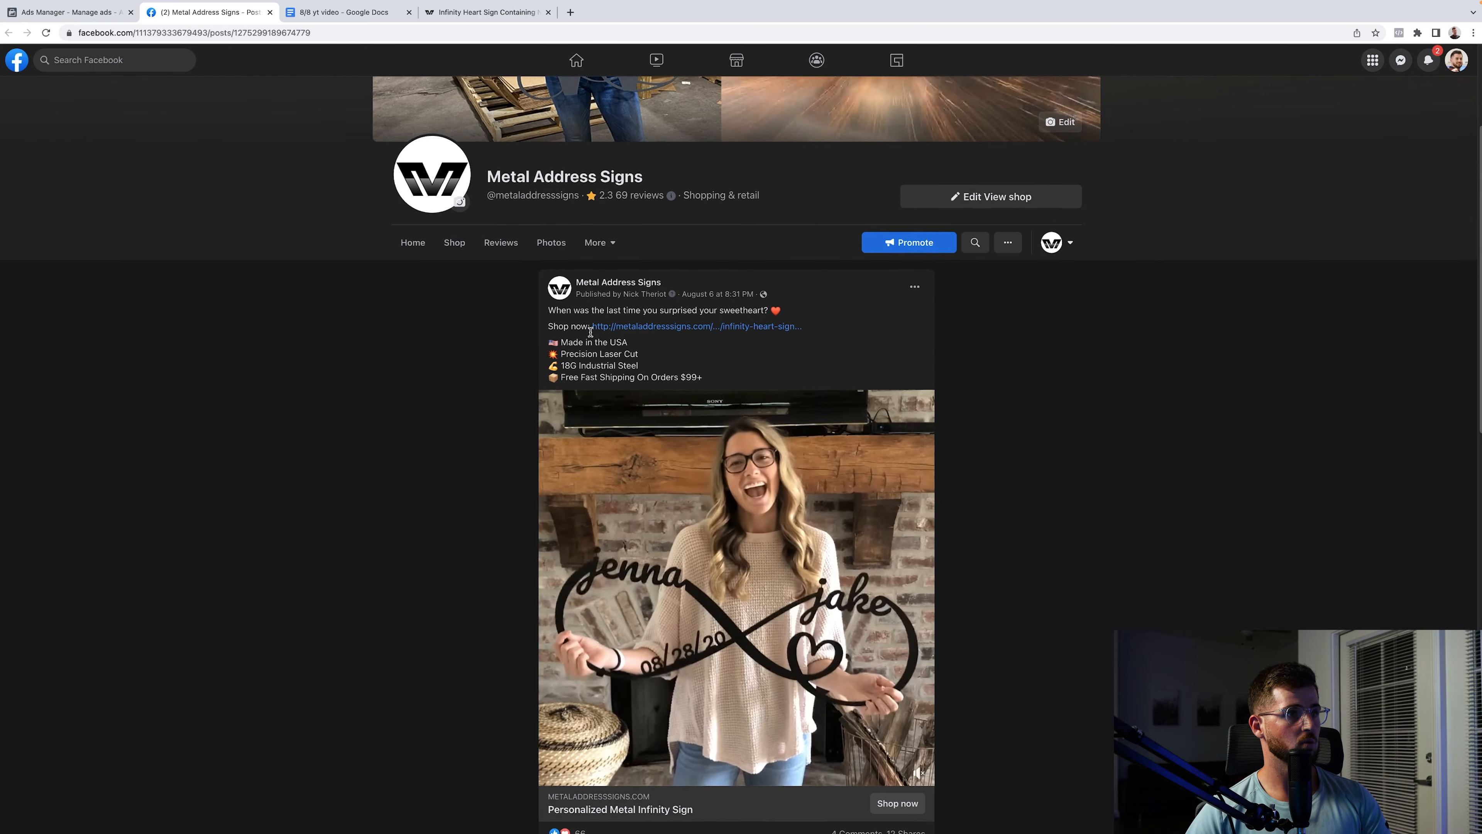
pyautogui.moveTo(549, 316); pyautogui.dragTo(787, 342)
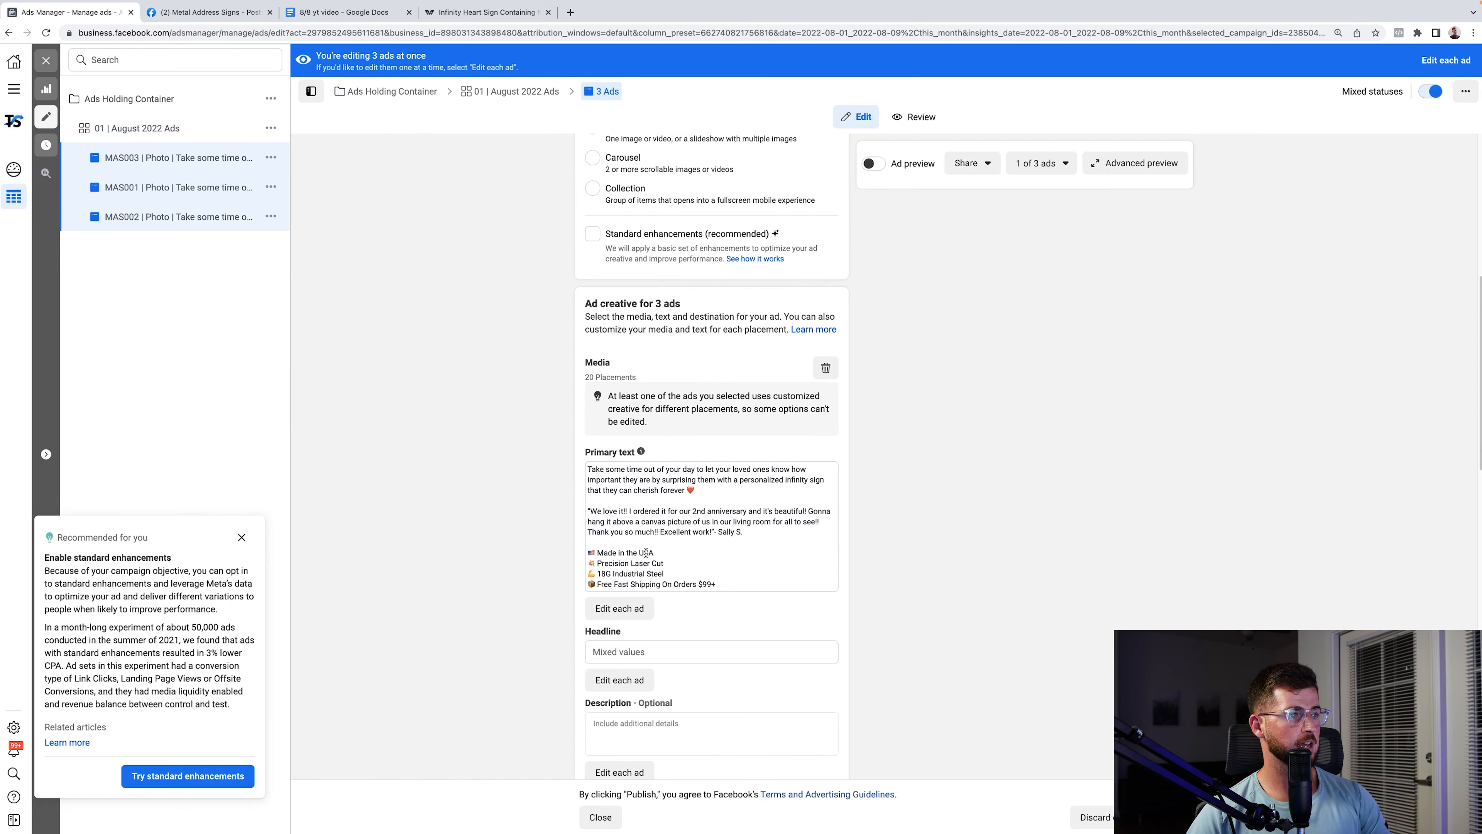
pyautogui.click(646, 552)
pyautogui.press('super+a')
pyautogui.press('BackSpace')
pyautogui.press('super+v')
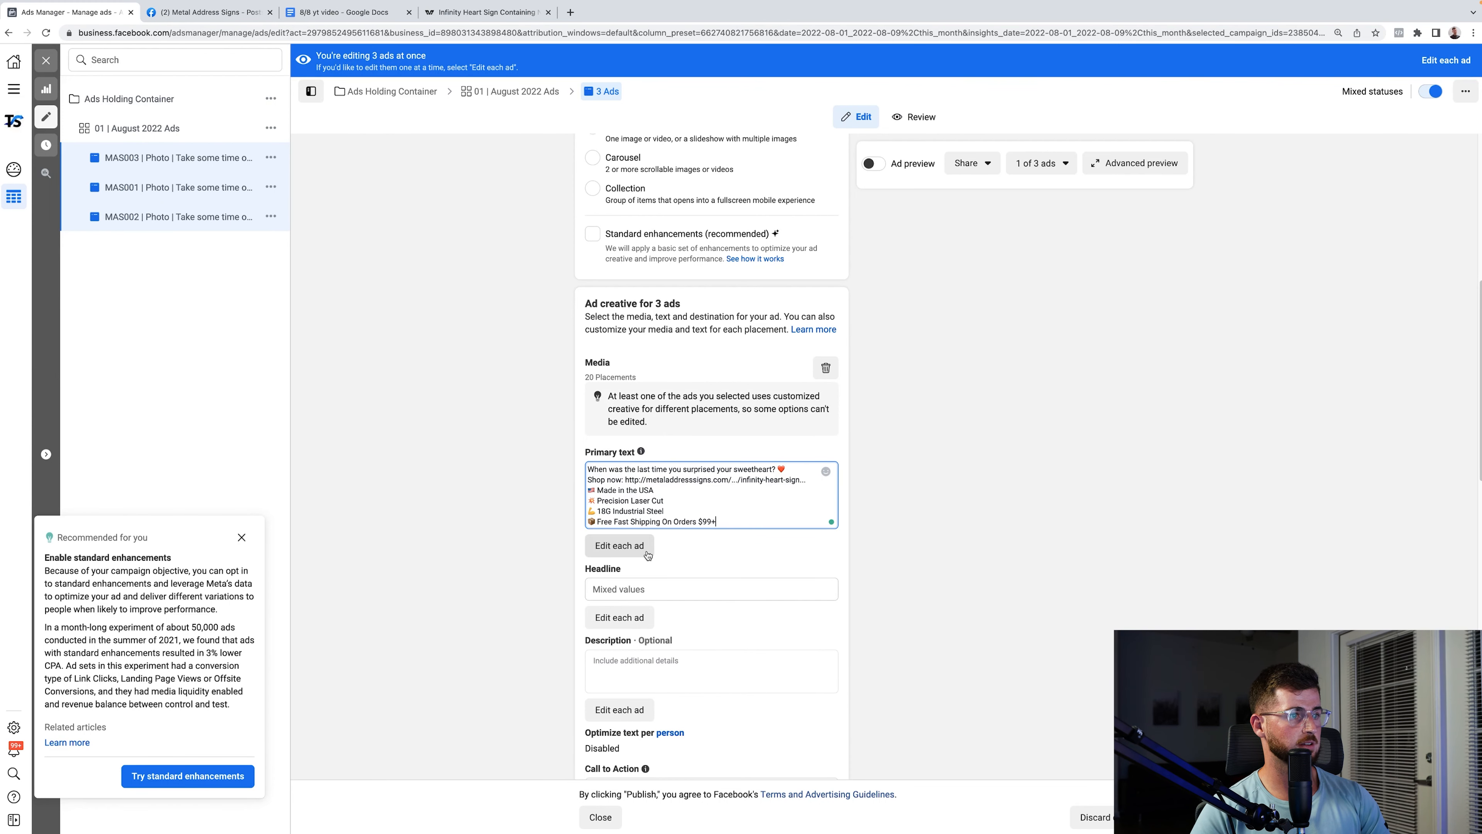
# - Add blank lines above and below the "Shop now" line in the three ads' primary text
pyautogui.click(590, 491)
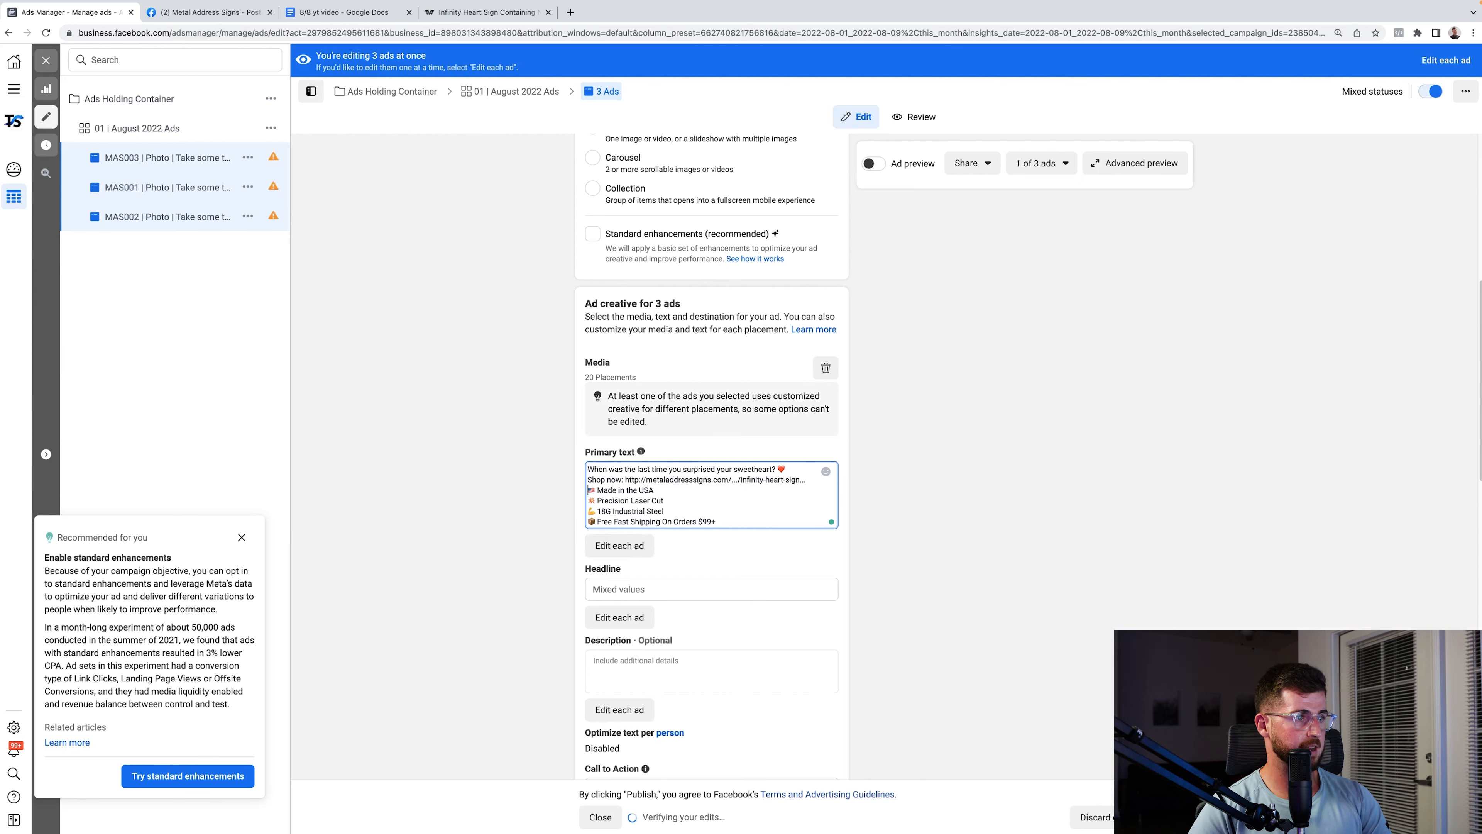
pyautogui.press('Return')
pyautogui.press('Up')
pyautogui.press('Return')
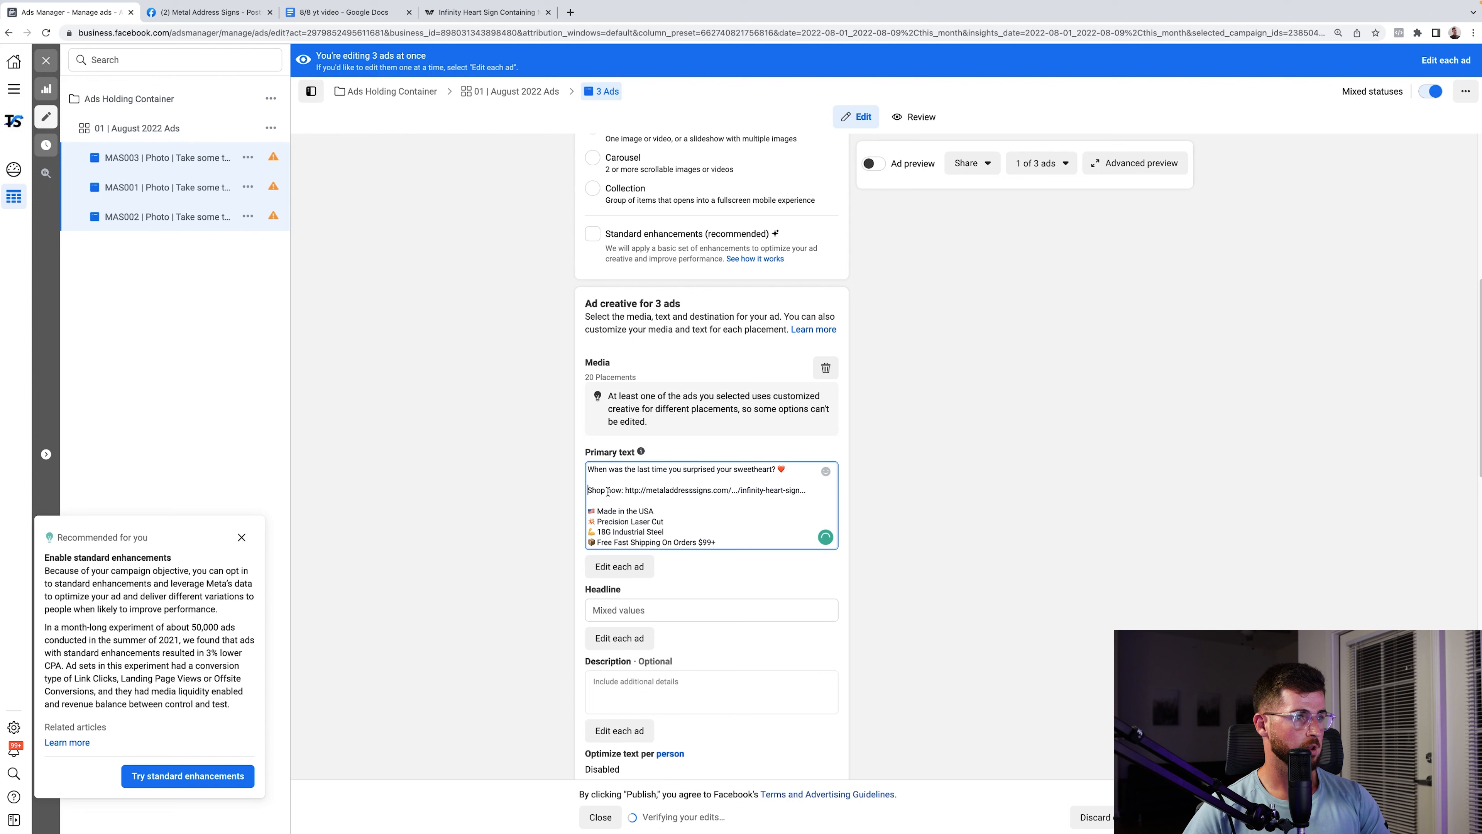
# - Replace the shortened "Shop now" link in the primary text with the Infinity Heart Sign product page's full URL
pyautogui.moveTo(626, 490); pyautogui.dragTo(823, 487)
pyautogui.press('BackSpace')
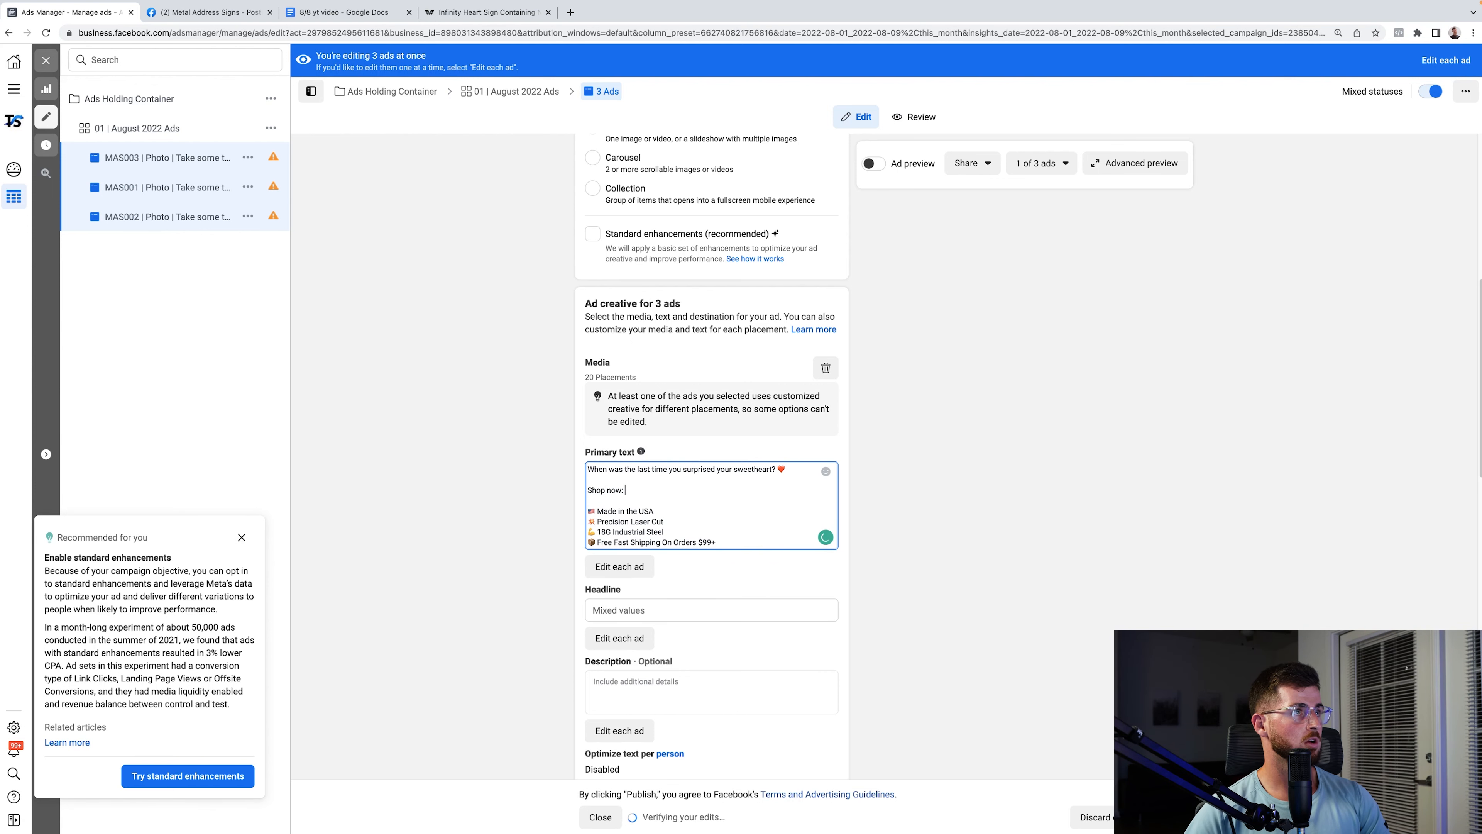
pyautogui.click(480, 12)
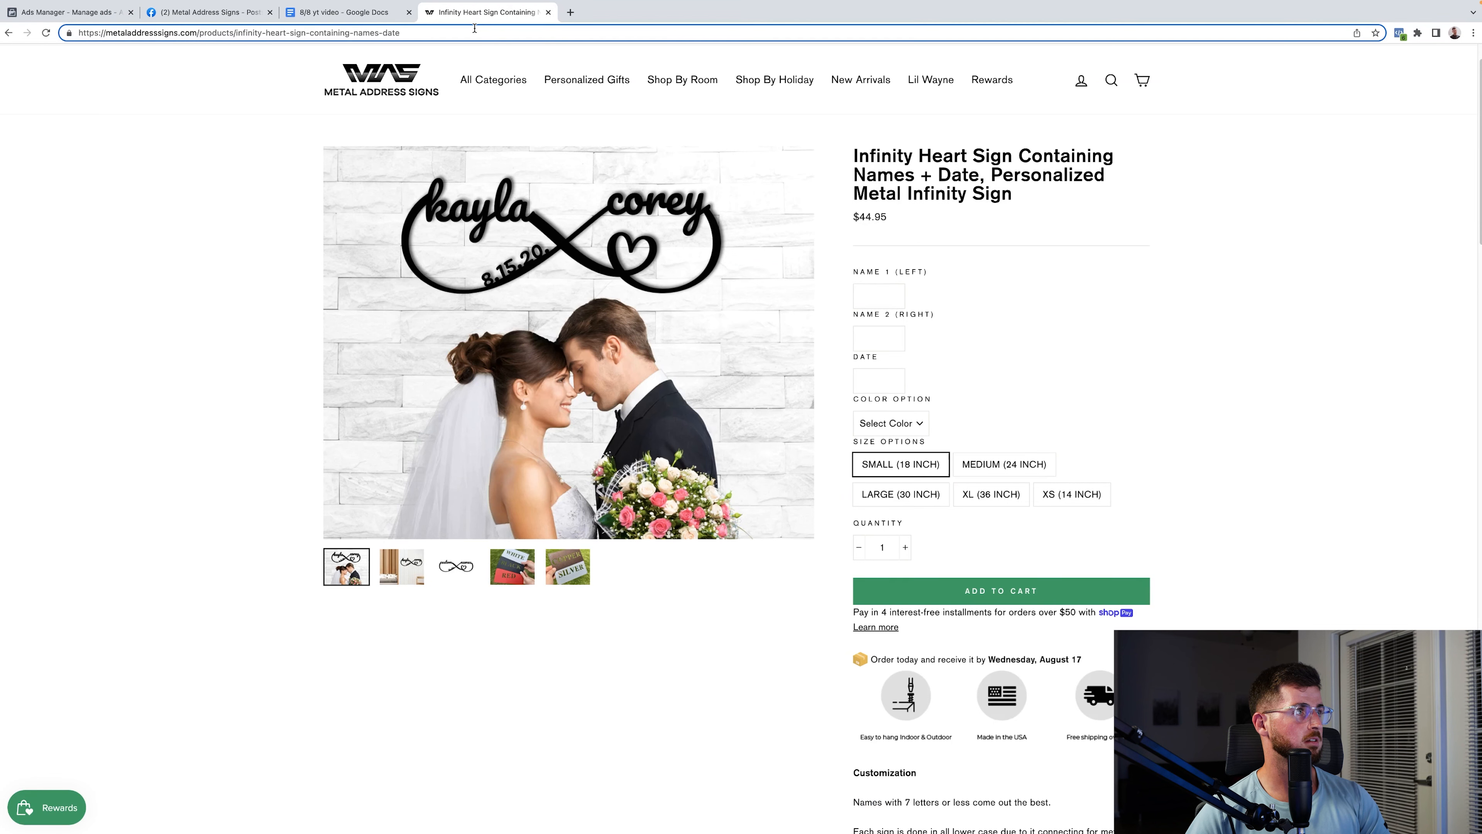
pyautogui.click(474, 29)
pyautogui.hotkey('ctrl', 'c')
pyautogui.click(70, 11)
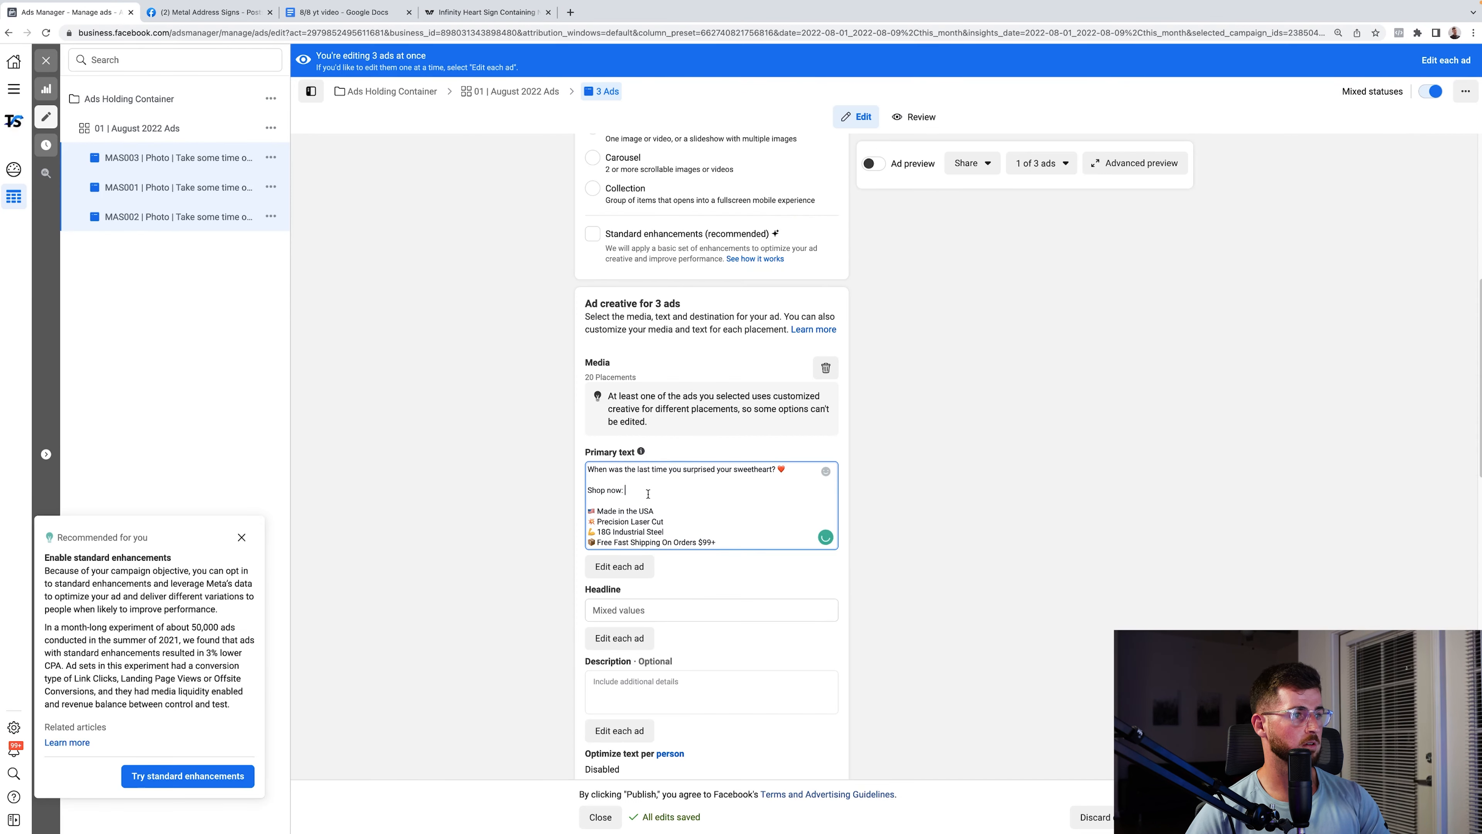
pyautogui.hotkey('ctrl', 'v')
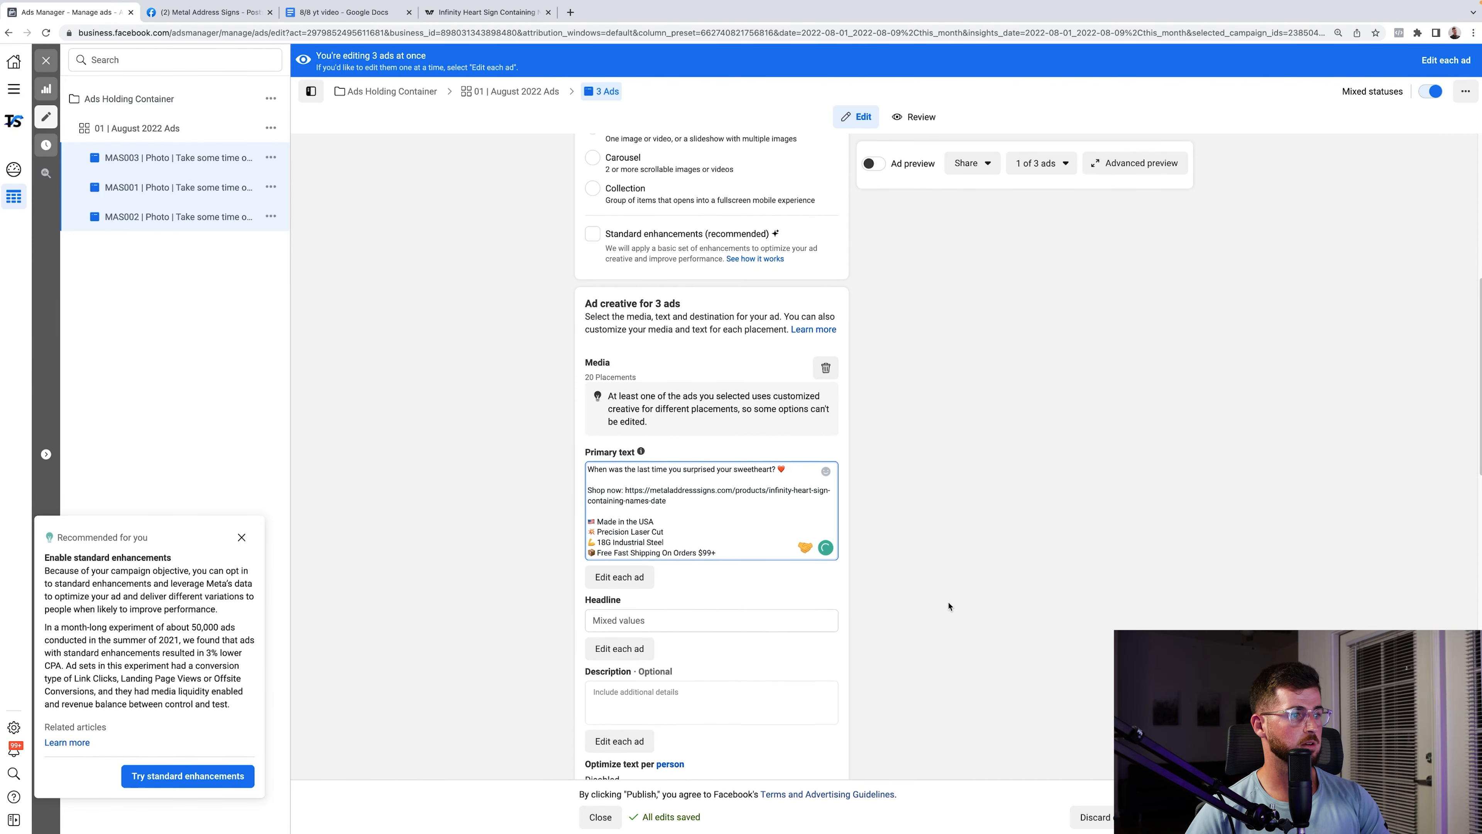
pyautogui.scroll(-3, 949, 606)
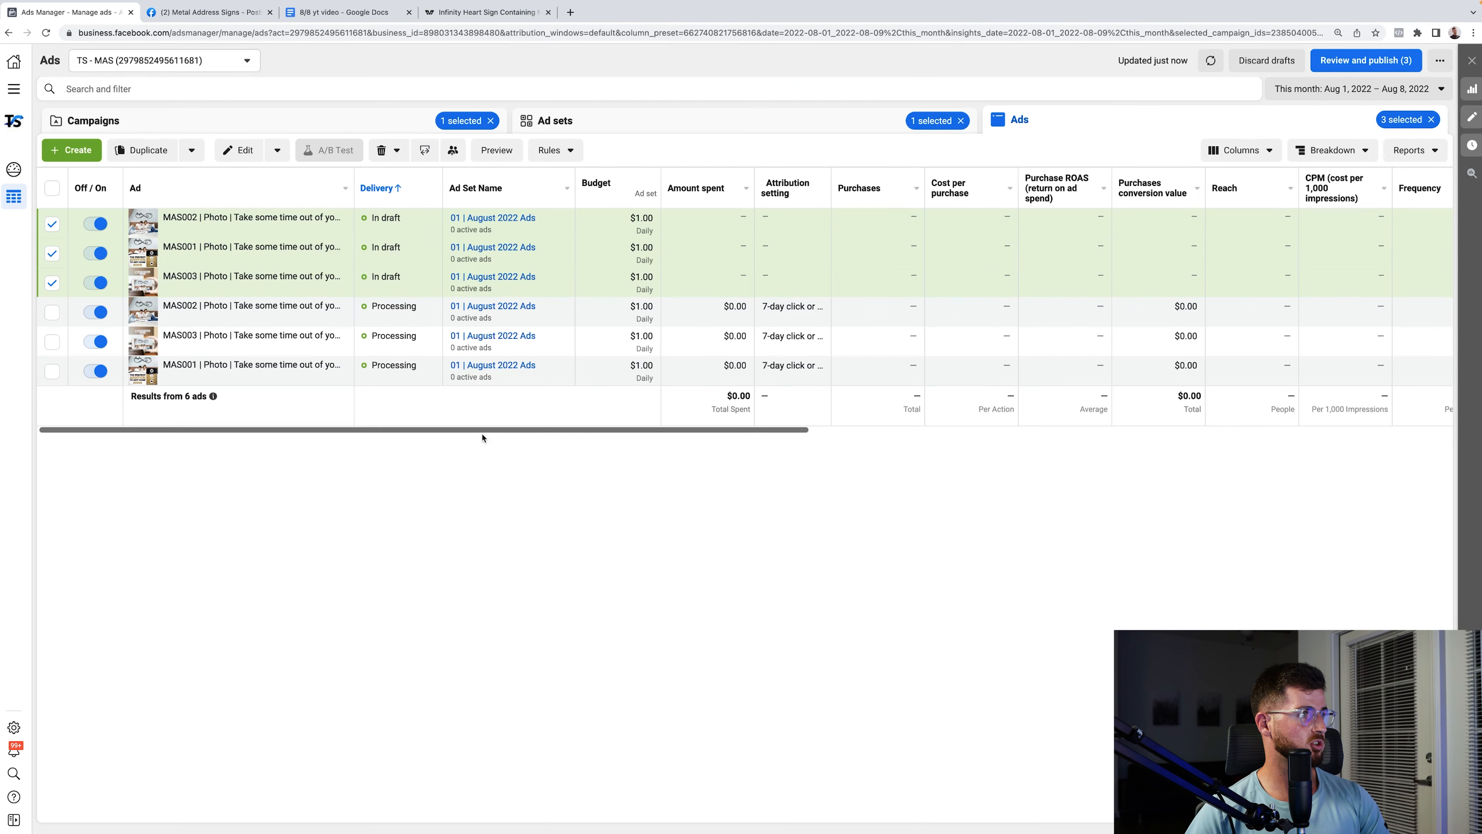
# - Set the headline of the three duplicated ads to "Personalized Metal Infinity Sign", matching Ad #8's post
pyautogui.click(245, 151)
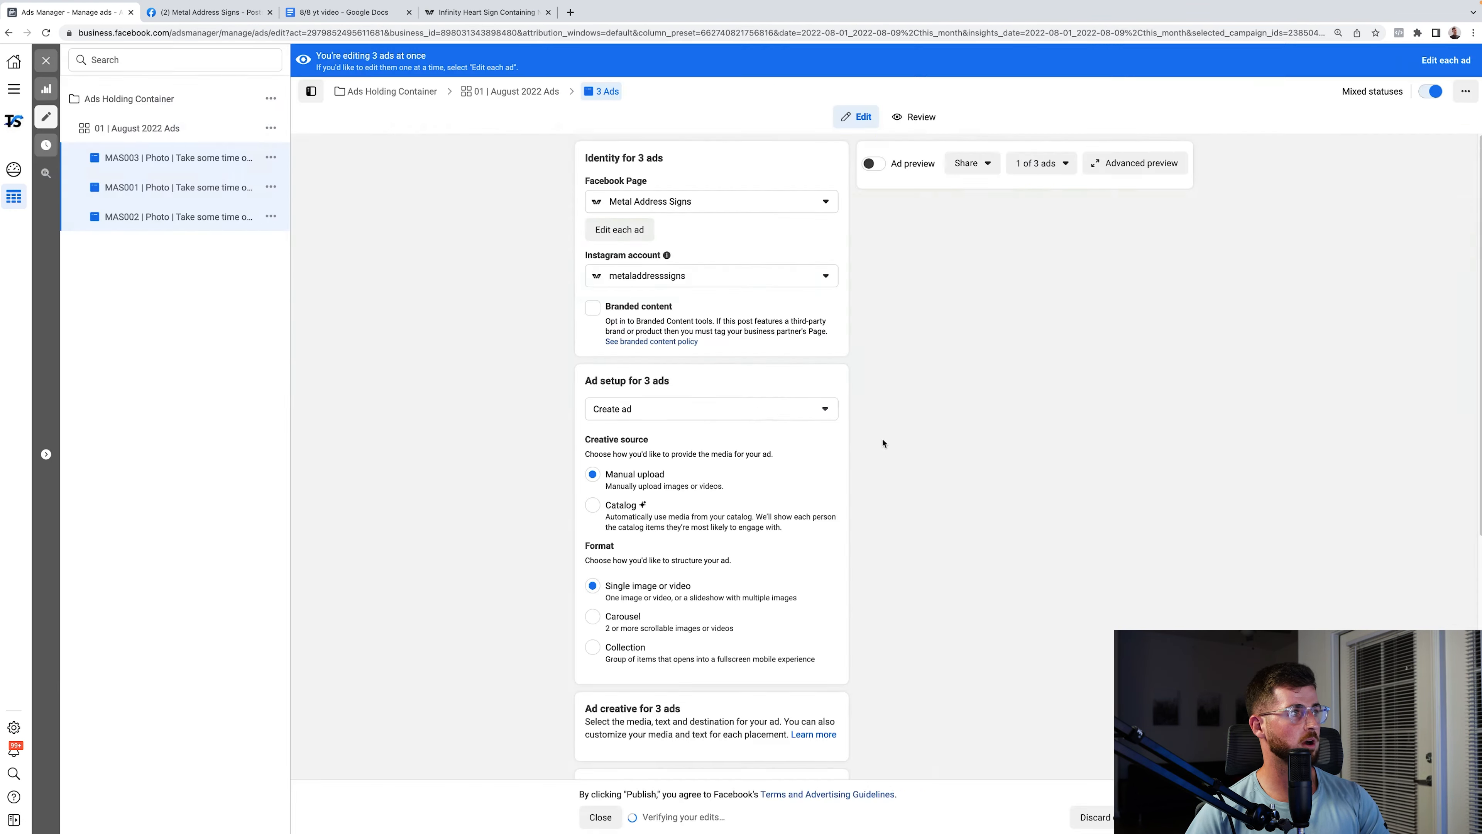
pyautogui.scroll(-8, 949, 601)
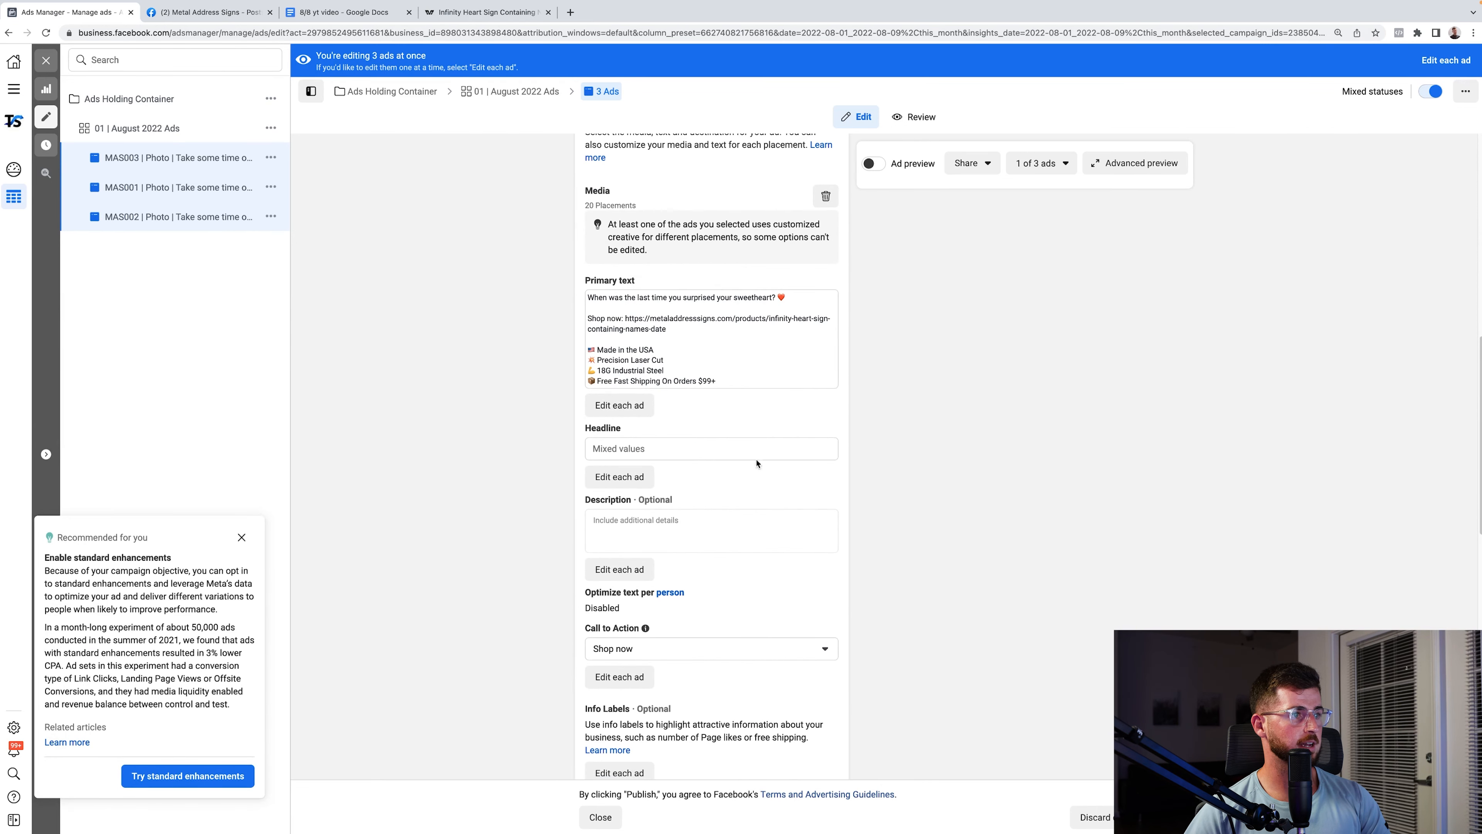
pyautogui.click(204, 12)
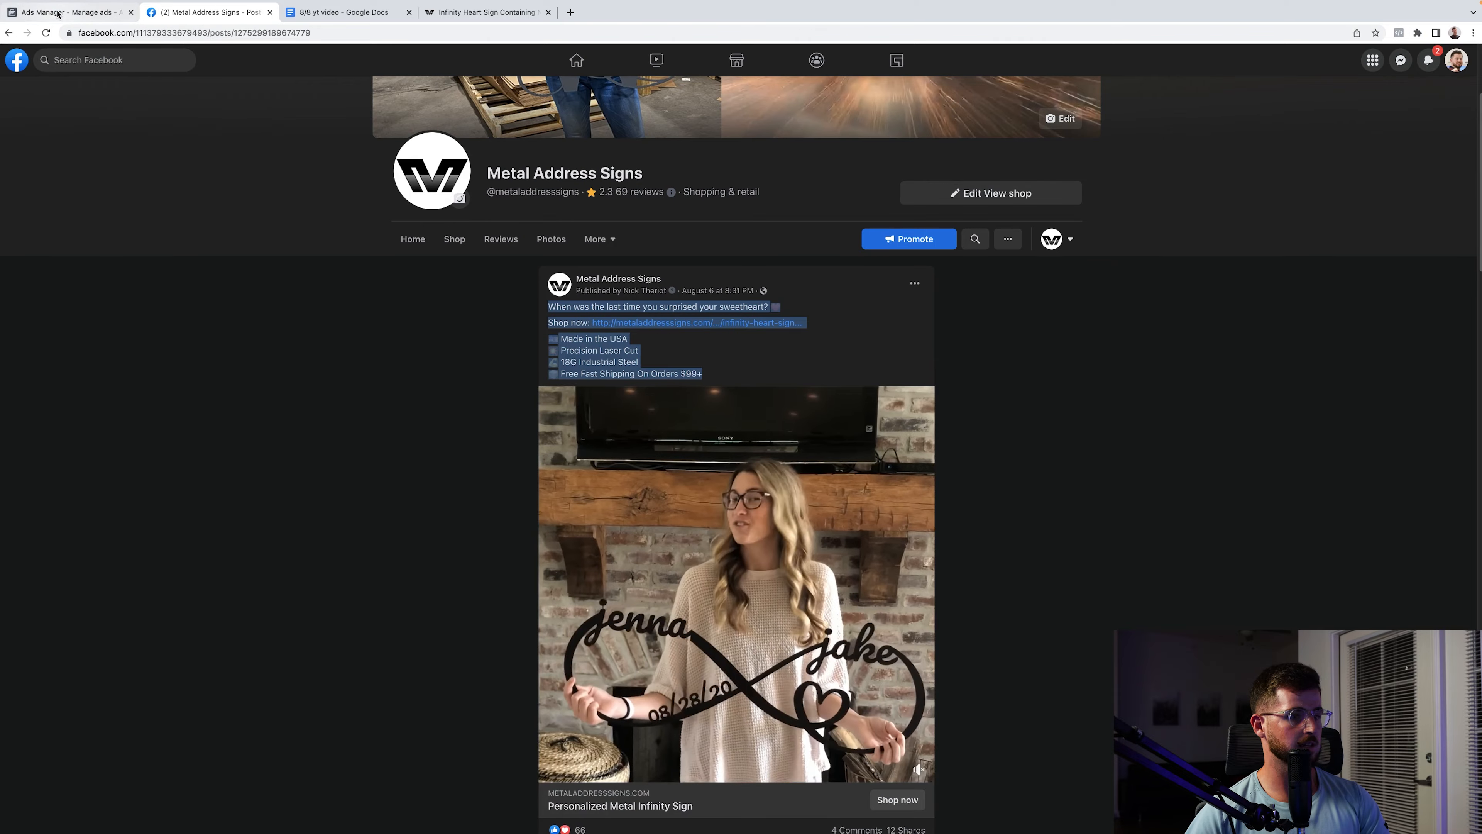
pyautogui.click(70, 12)
pyautogui.click(712, 449)
pyautogui.write('Personalized Metal Infinity Sign')
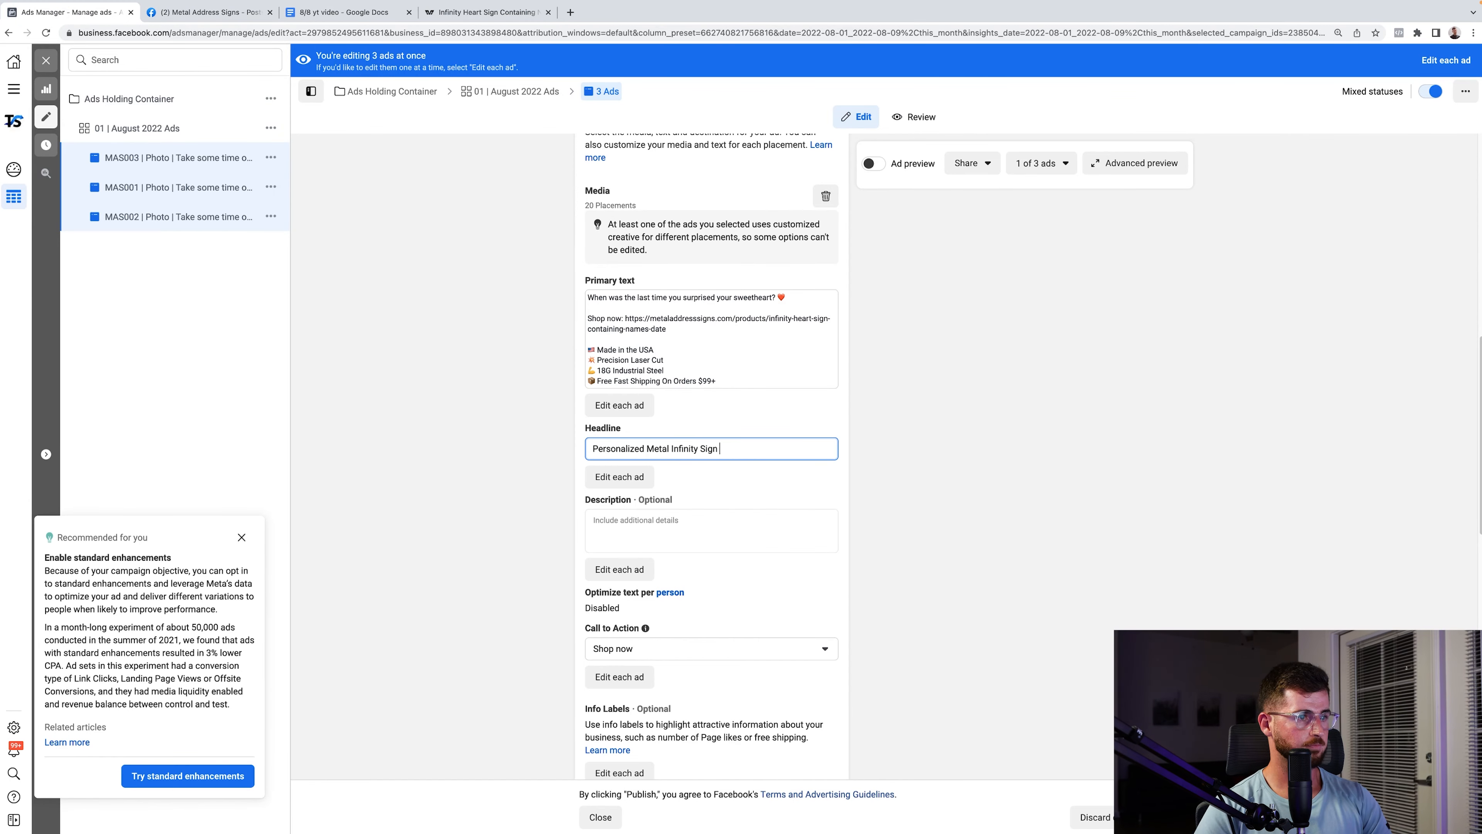
pyautogui.click(540, 515)
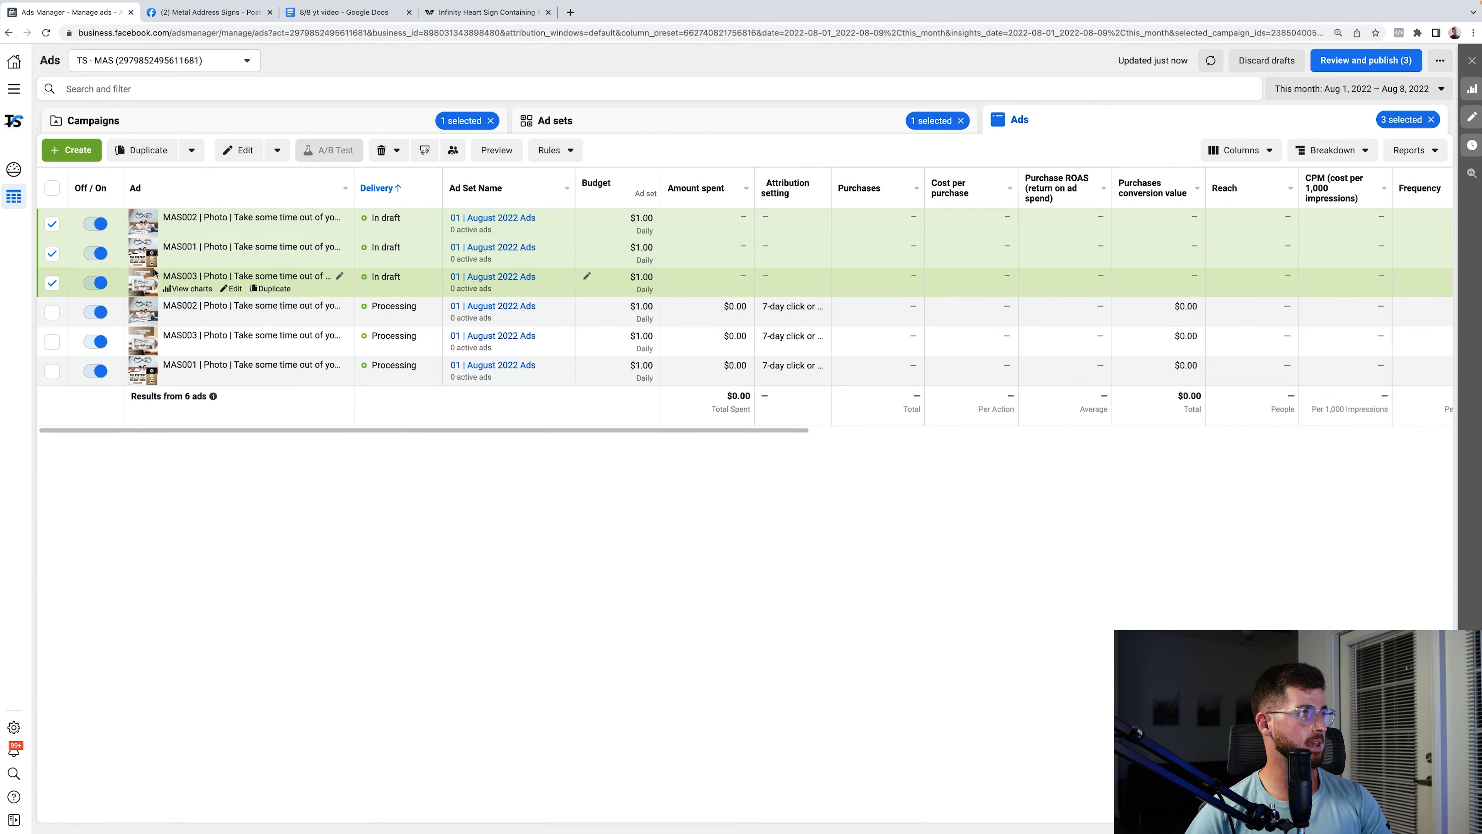
# - Review the primary text and headline of the three duplicated ads, then close the editor
pyautogui.click(238, 150)
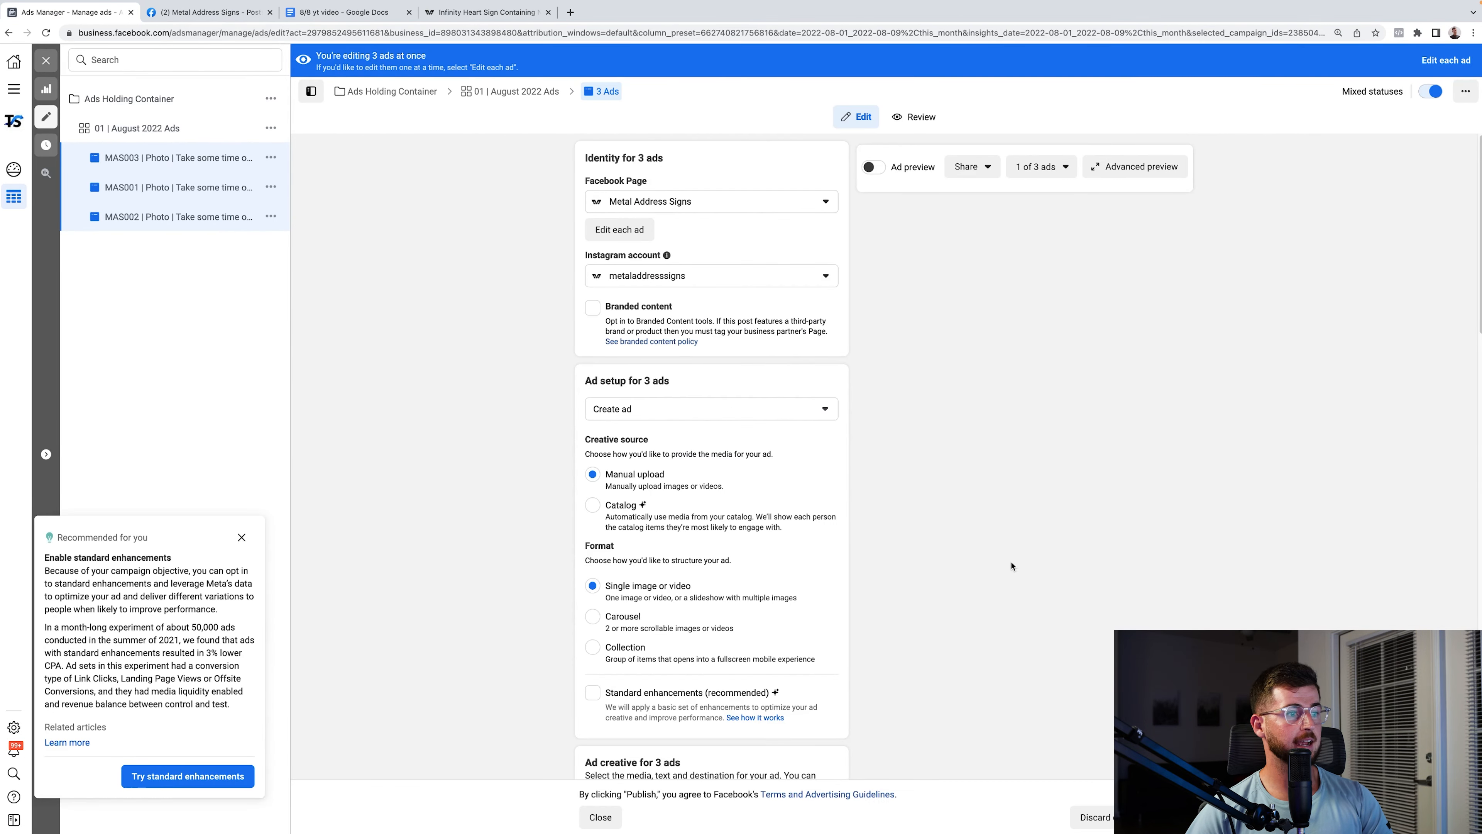
pyautogui.scroll(-9, 799, 399)
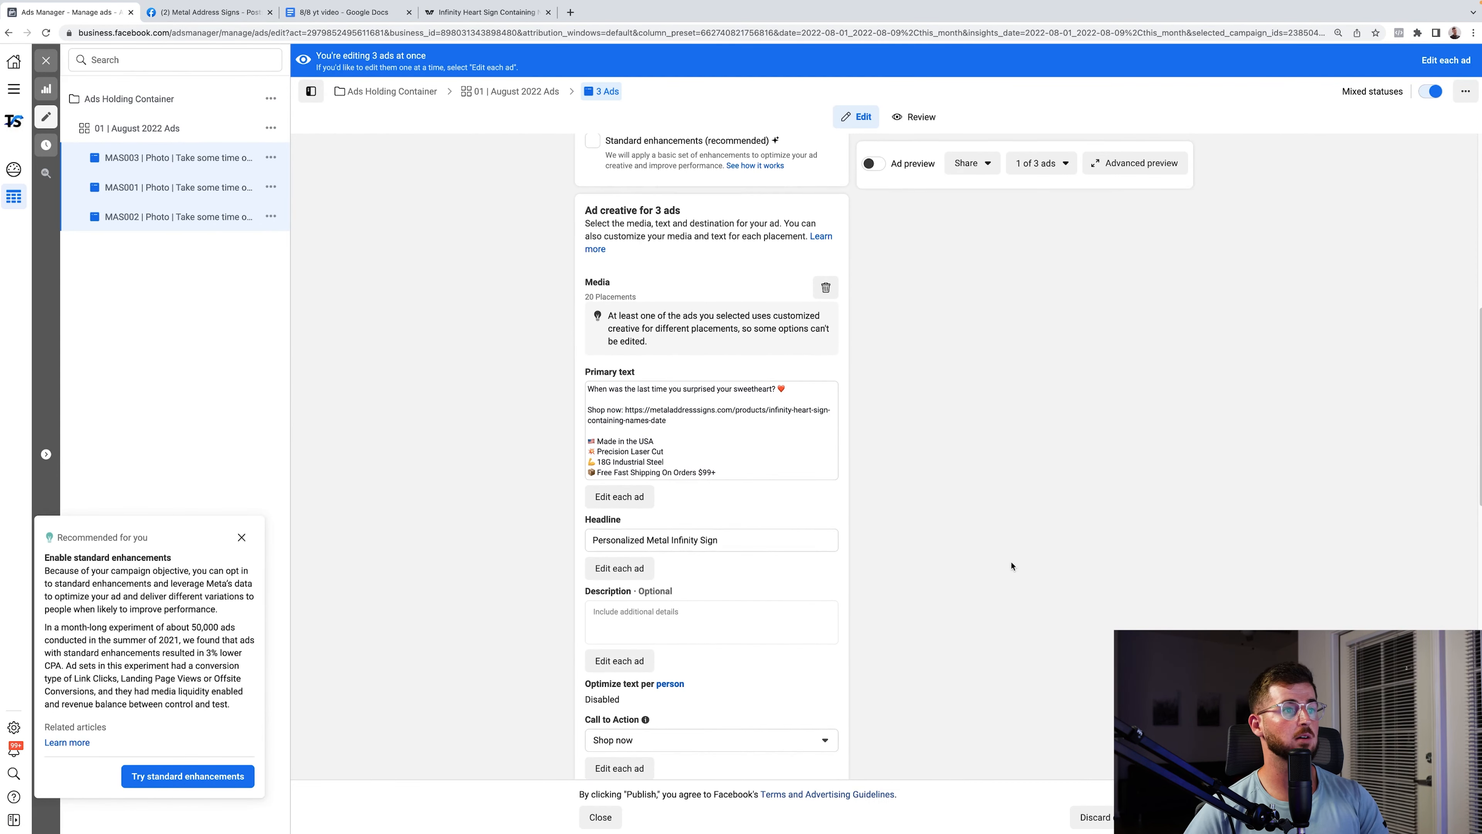
pyautogui.scroll(-1, 1012, 566)
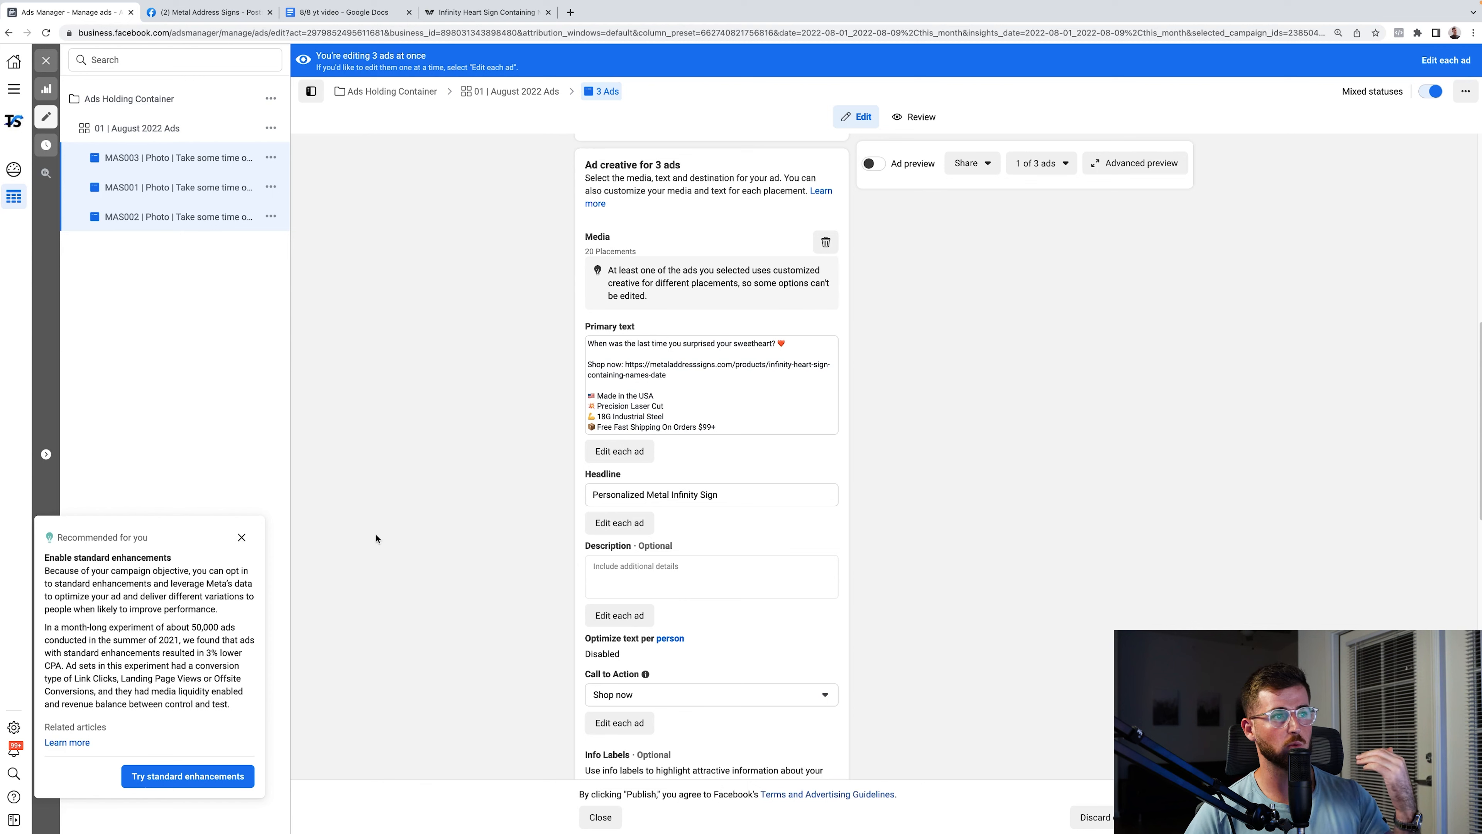
pyautogui.scroll(3, 686, 375)
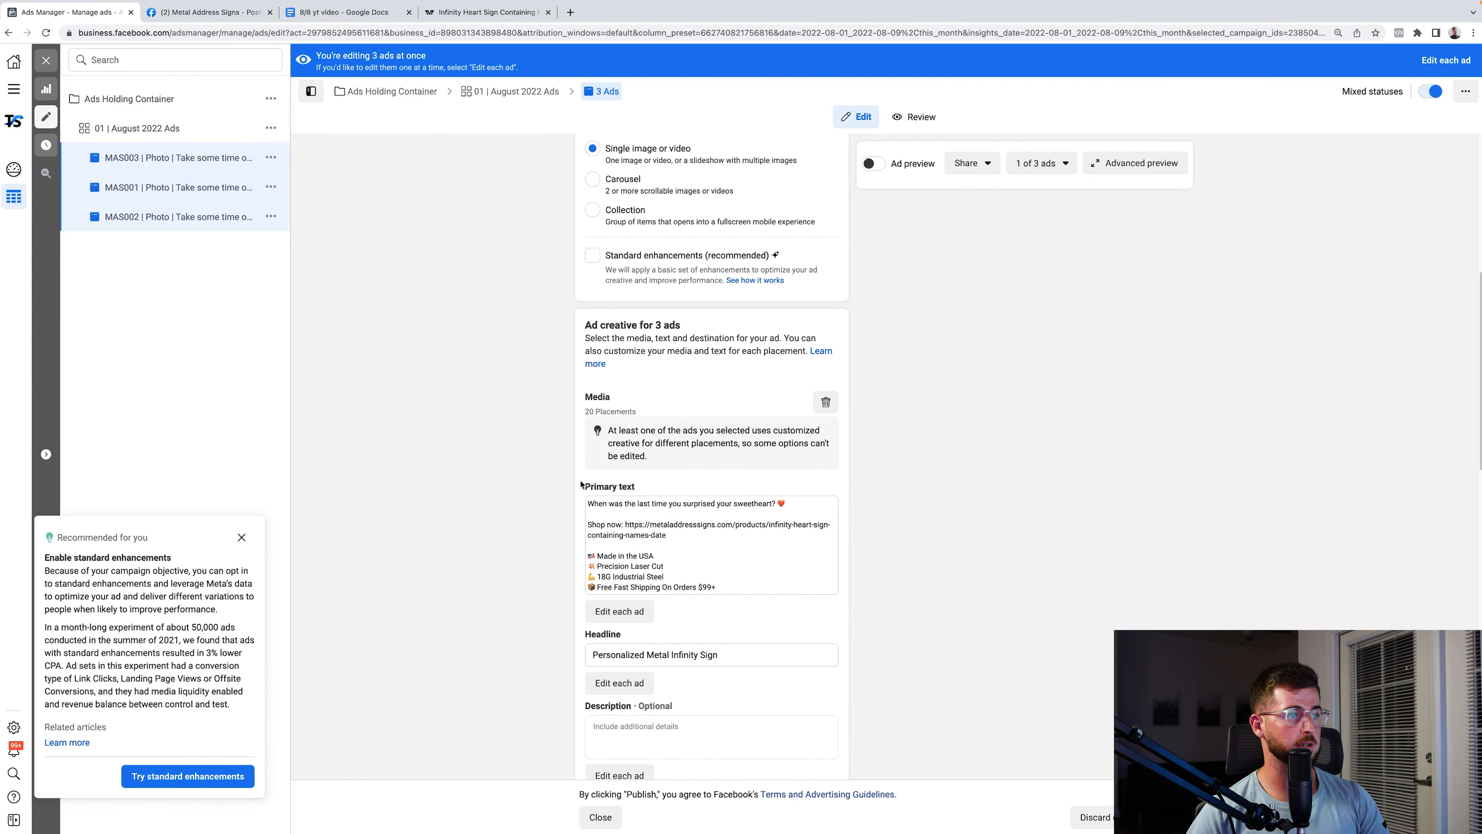
pyautogui.moveTo(789, 499); pyautogui.dragTo(568, 504)
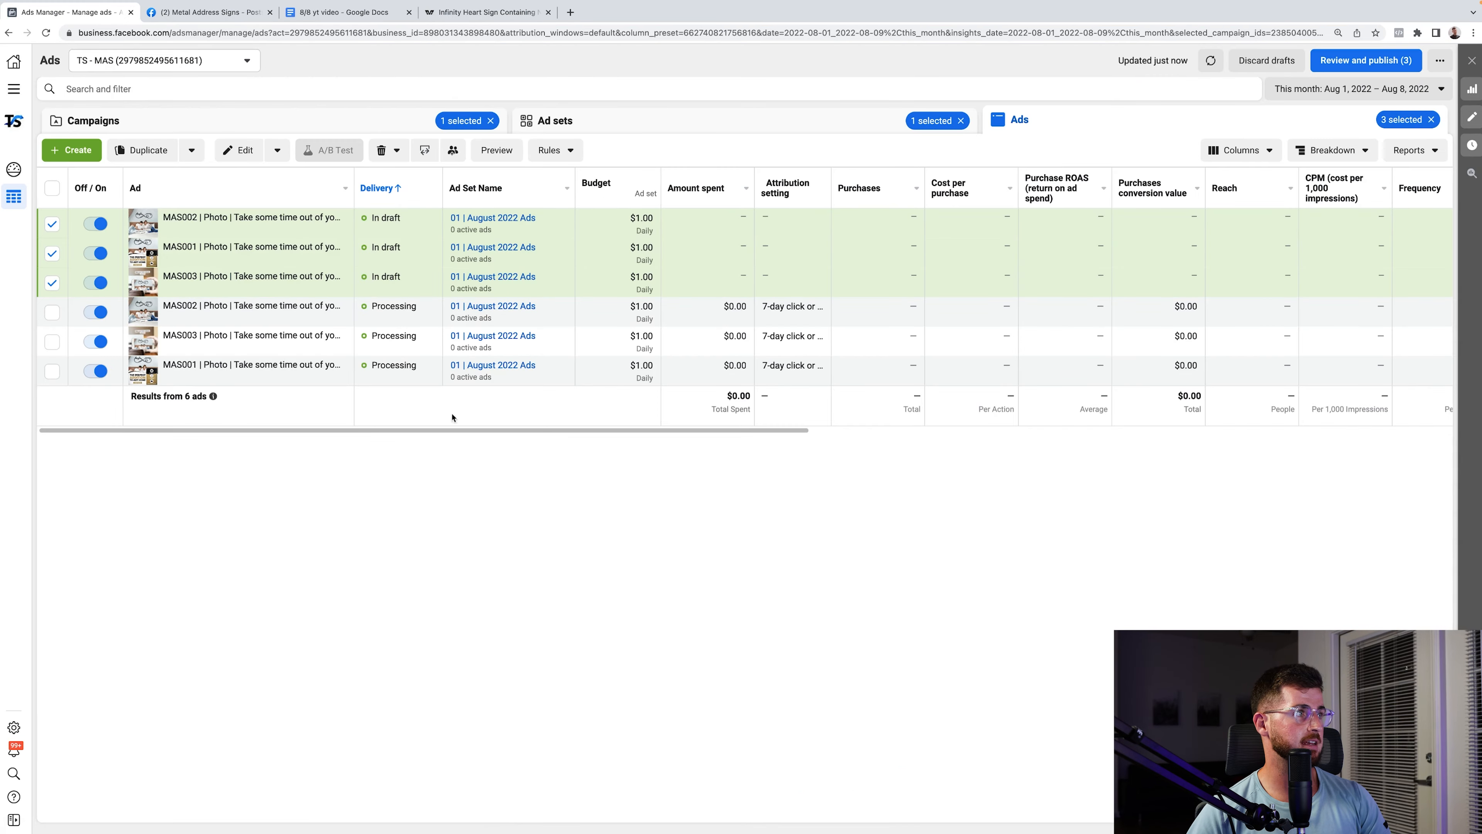
# - Renumber the three draft ads' names, changing MAS002 to MAS004, MAS003 to MAS005 and MAS001 to MAS006
pyautogui.click(245, 150)
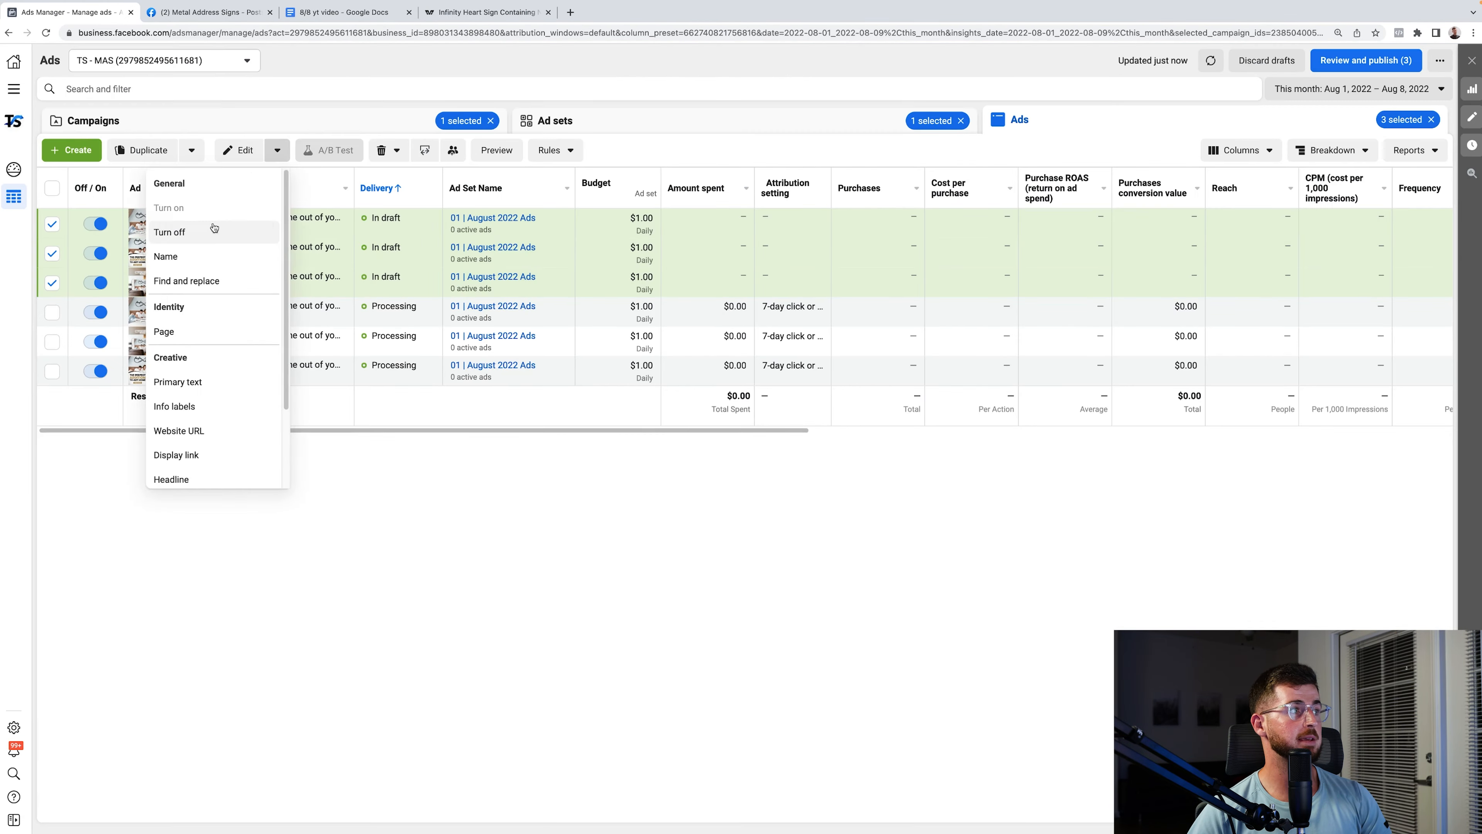
pyautogui.click(192, 256)
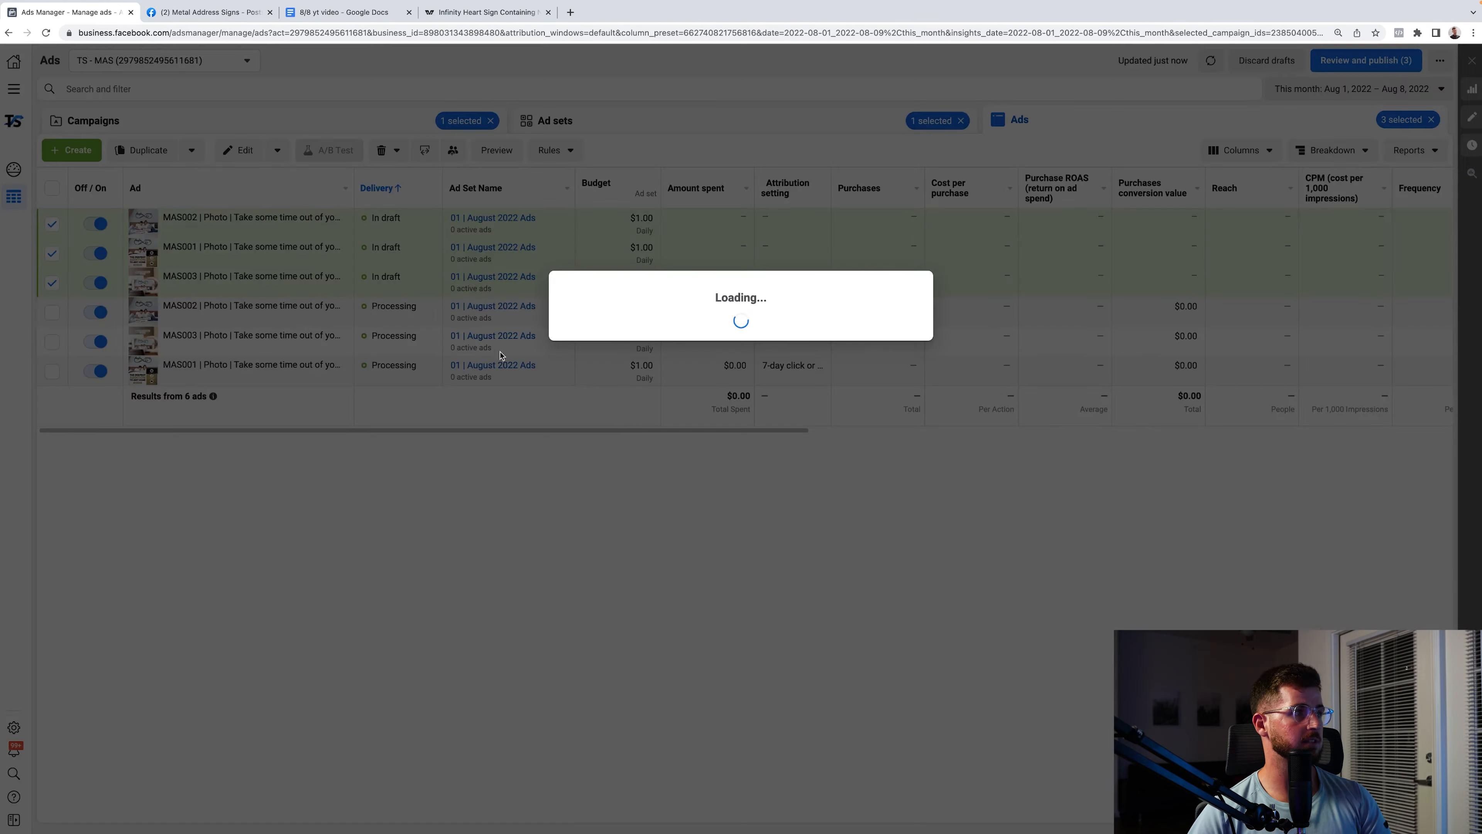
pyautogui.click(452, 230)
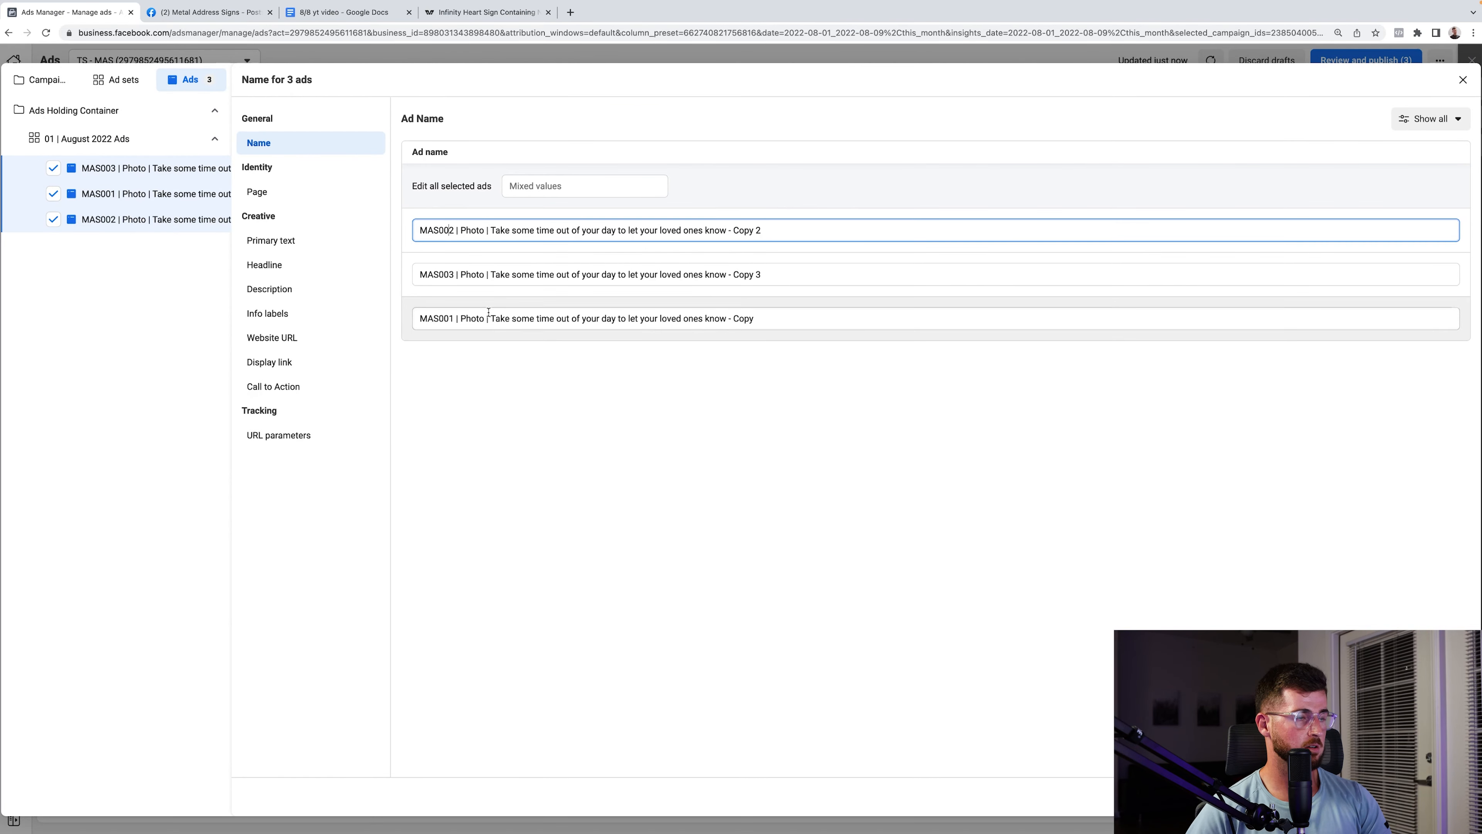
pyautogui.click(454, 274)
pyautogui.press('BackSpace')
pyautogui.write('5')
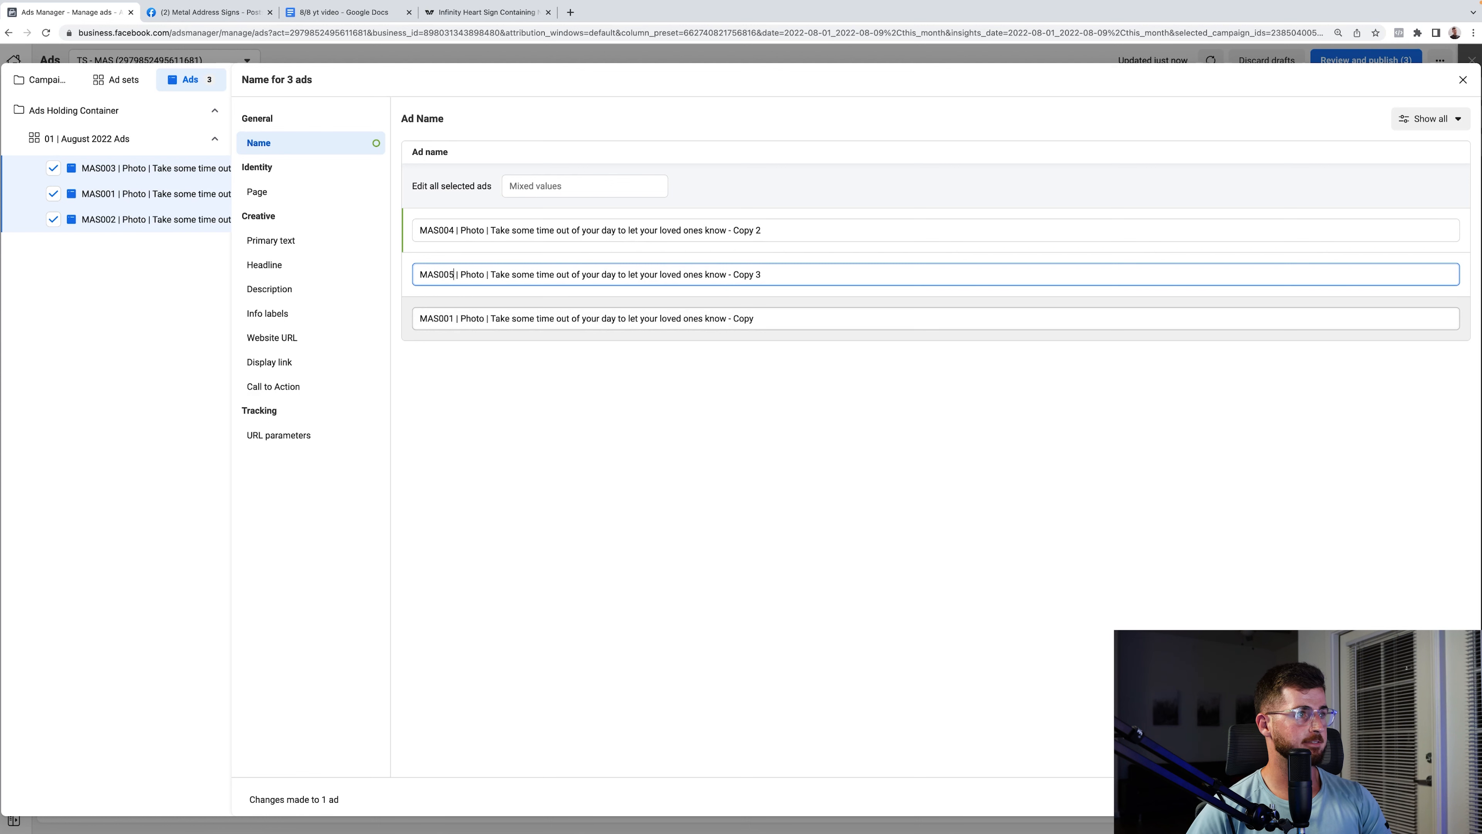
pyautogui.click(452, 318)
pyautogui.press('BackSpace')
pyautogui.write('6')
# - Replace the copy text in all three ad names with "When was the last time you surprised your sweetheart? ❤️"
pyautogui.moveTo(492, 230)
pyautogui.mouseDown()
pyautogui.moveTo(712, 228)
pyautogui.moveTo(491, 233)
pyautogui.mouseUp()
pyautogui.write('When was the last time you surprised your sweetheart? ❤️')
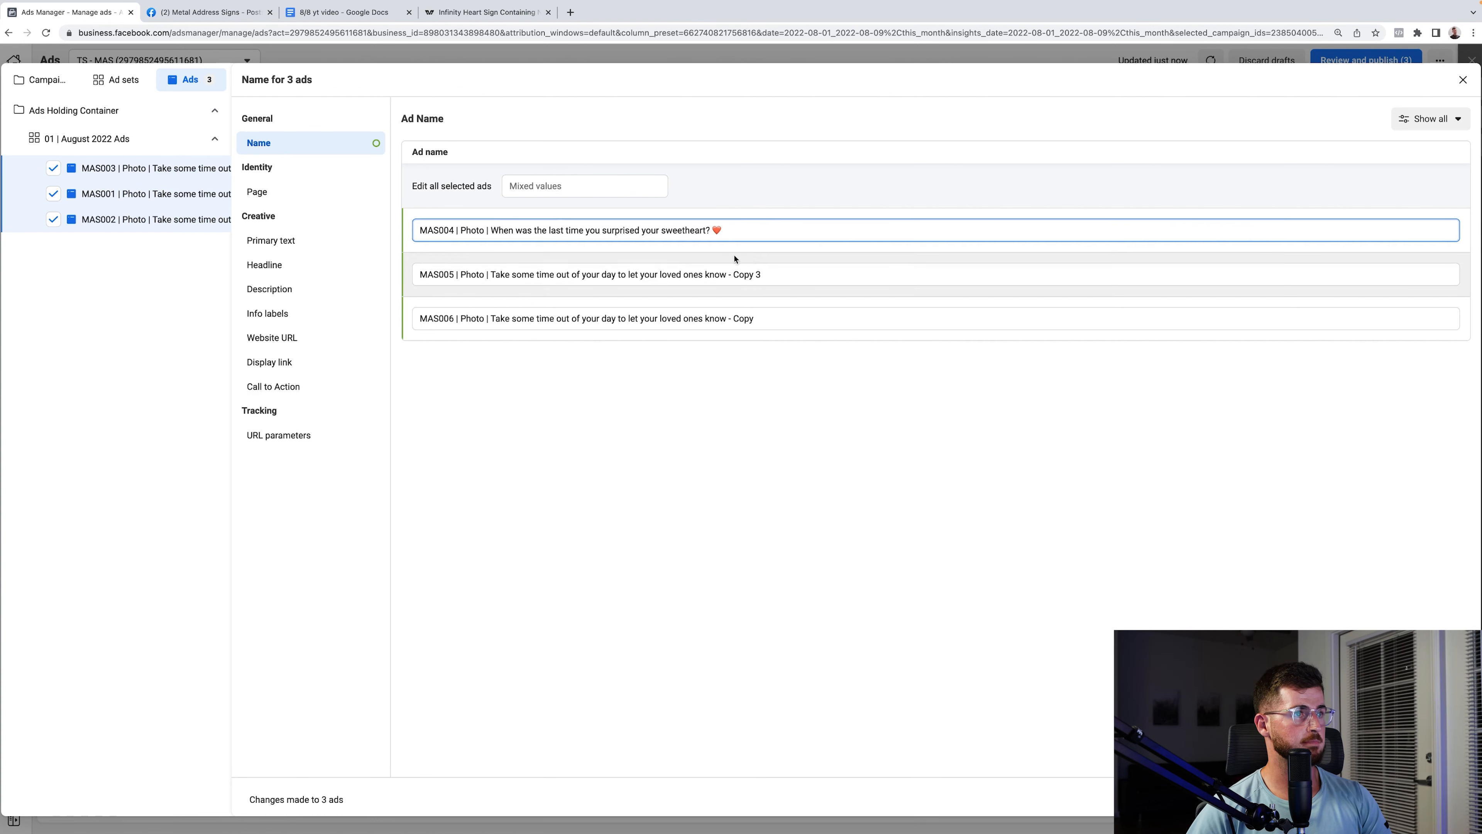
pyautogui.moveTo(764, 273); pyautogui.dragTo(492, 275)
pyautogui.write('When was the last time you surprised your sweetheart? ❤️')
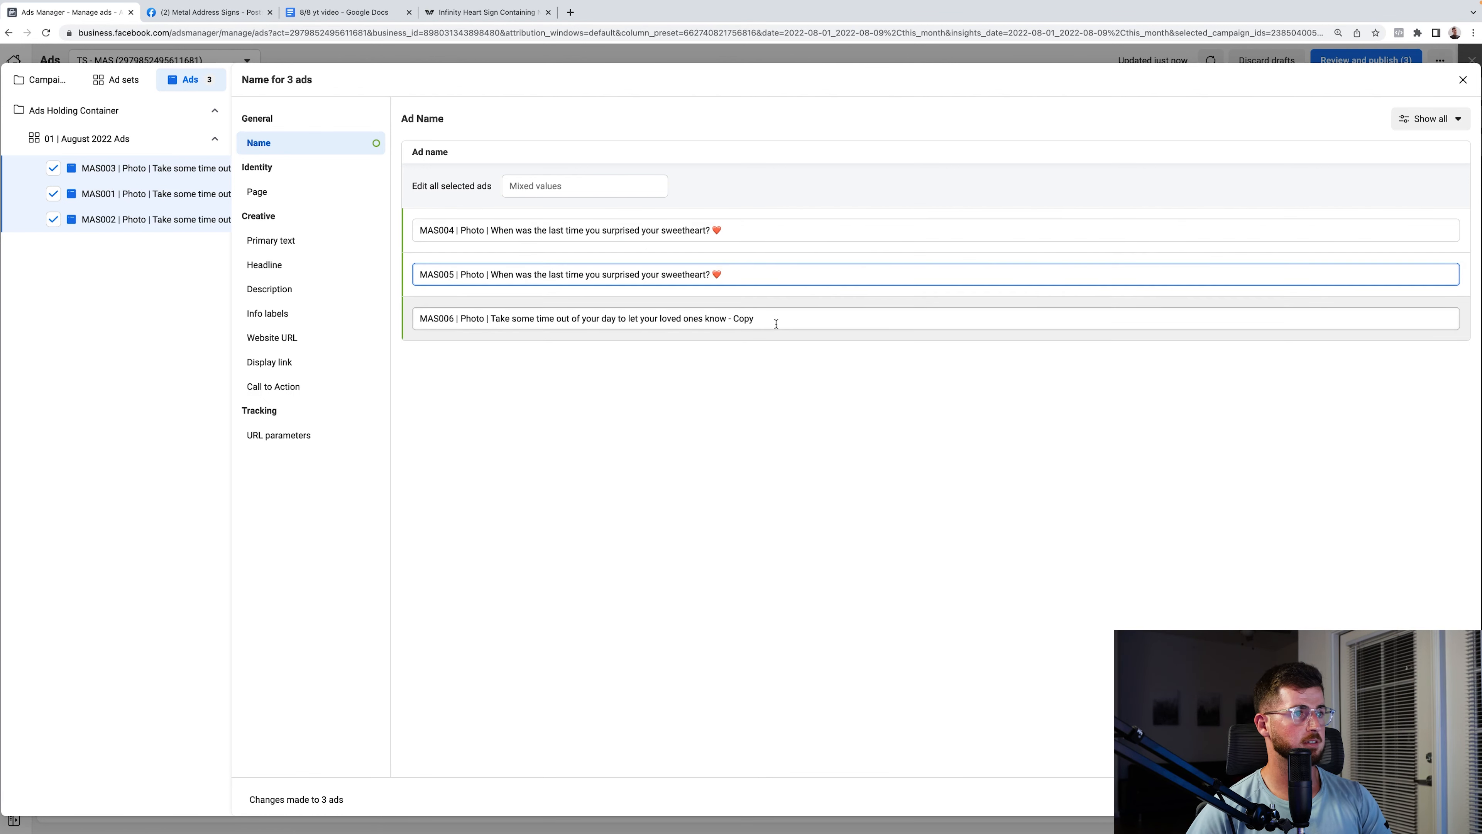
pyautogui.moveTo(770, 323); pyautogui.dragTo(492, 320)
pyautogui.write('When was the last time you surprised your sweetheart? ❤️')
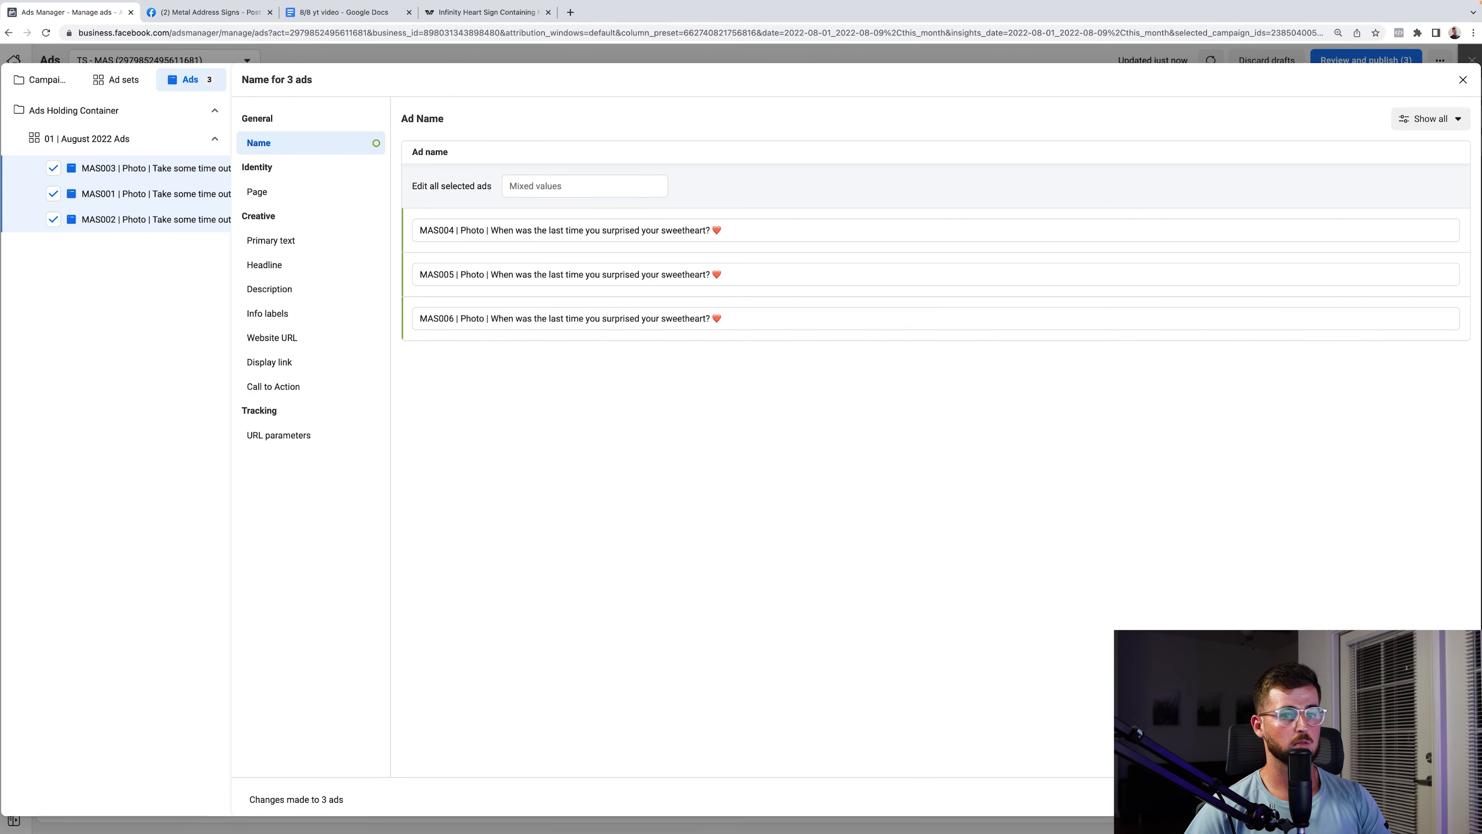
# - Publish the three renamed ads and refresh the ads table
pyautogui.click(1442, 799)
pyautogui.click(887, 338)
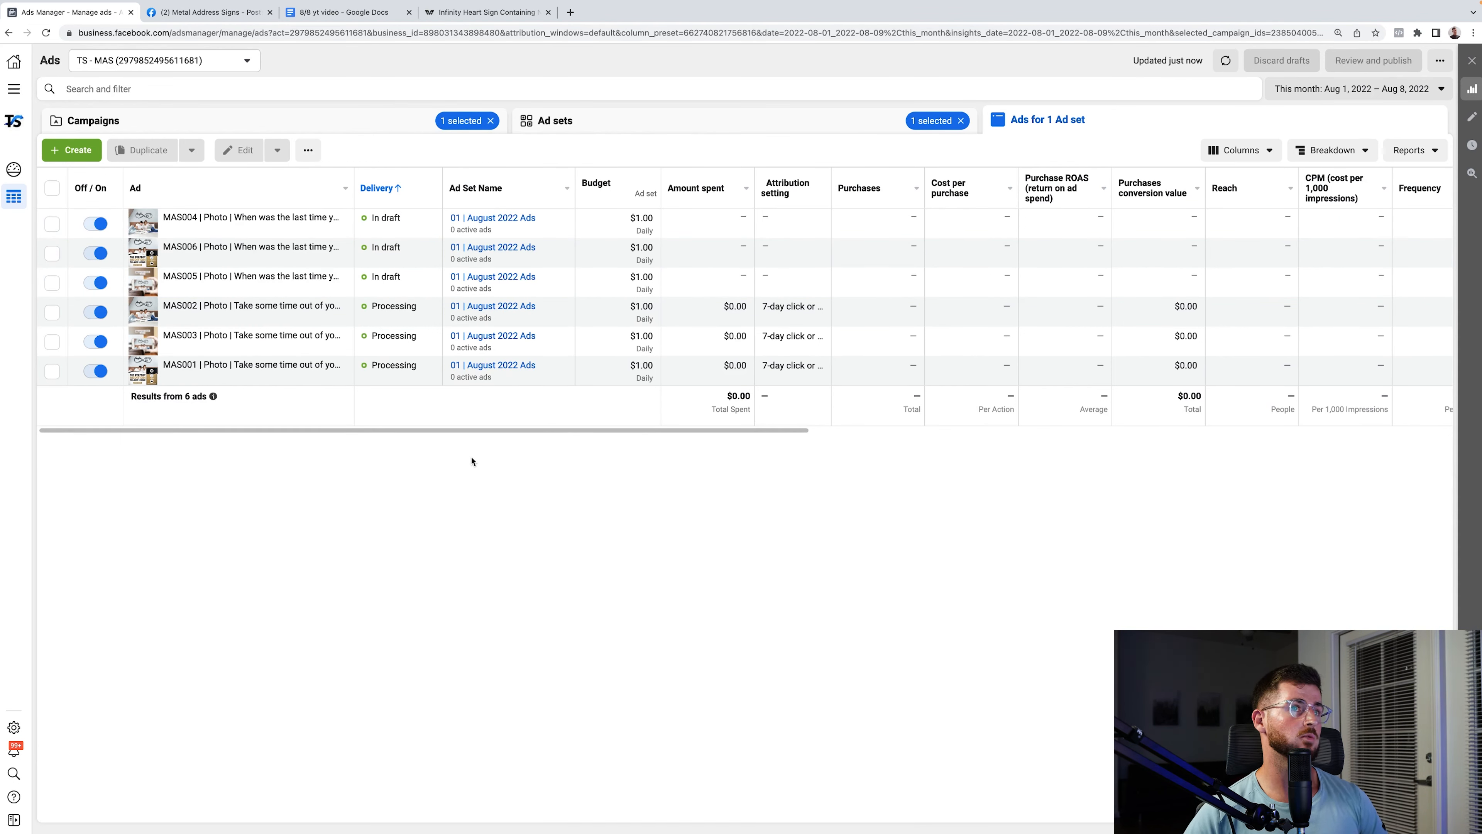
pyautogui.click(1227, 63)
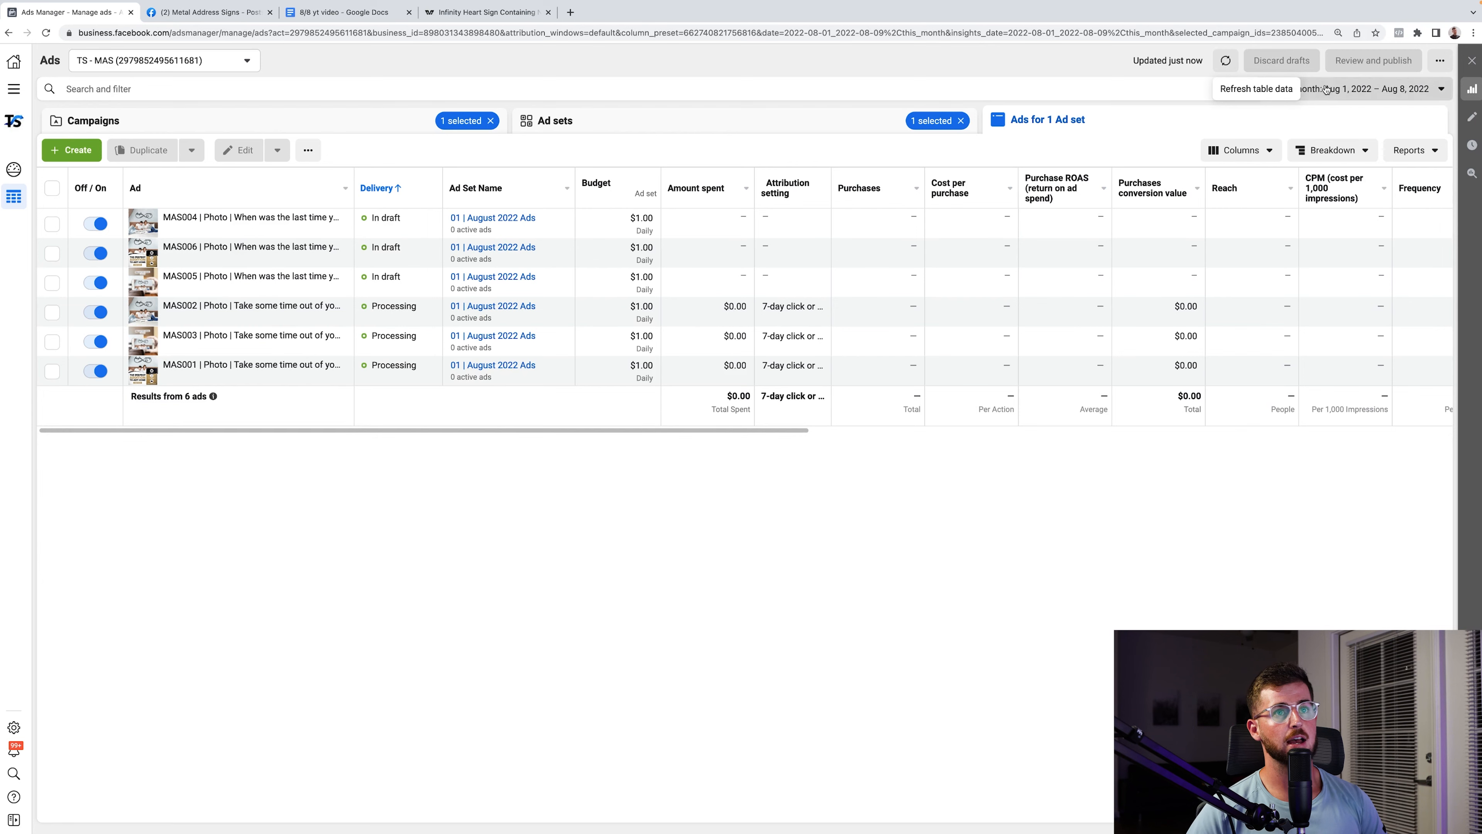
pyautogui.click(1406, 89)
pyautogui.click(788, 445)
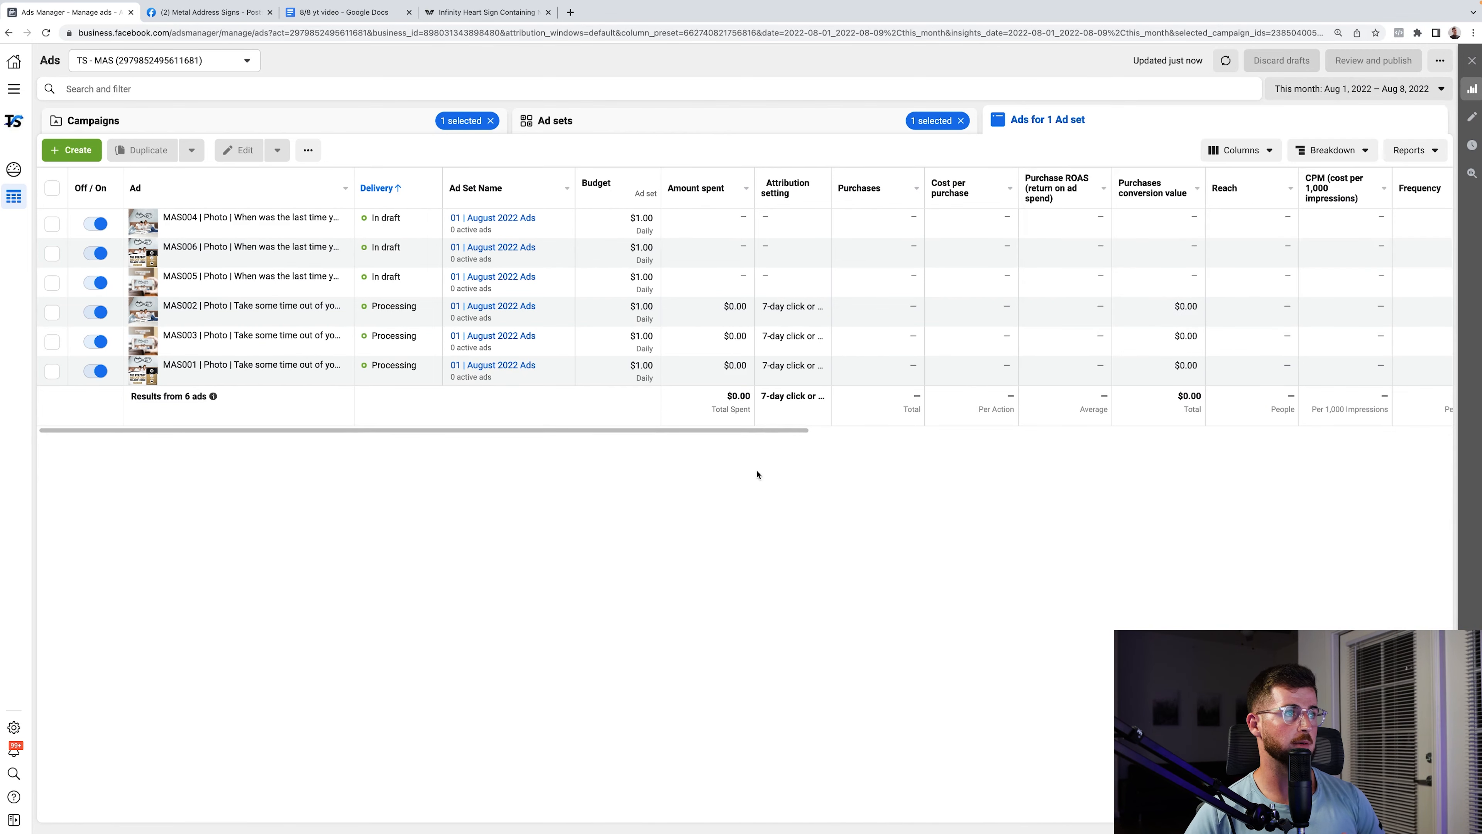
# - Turn off the "01 | August 2022 Ads" ad set in the Ads Holding Container campaign and check the ads inside it
pyautogui.click(677, 118)
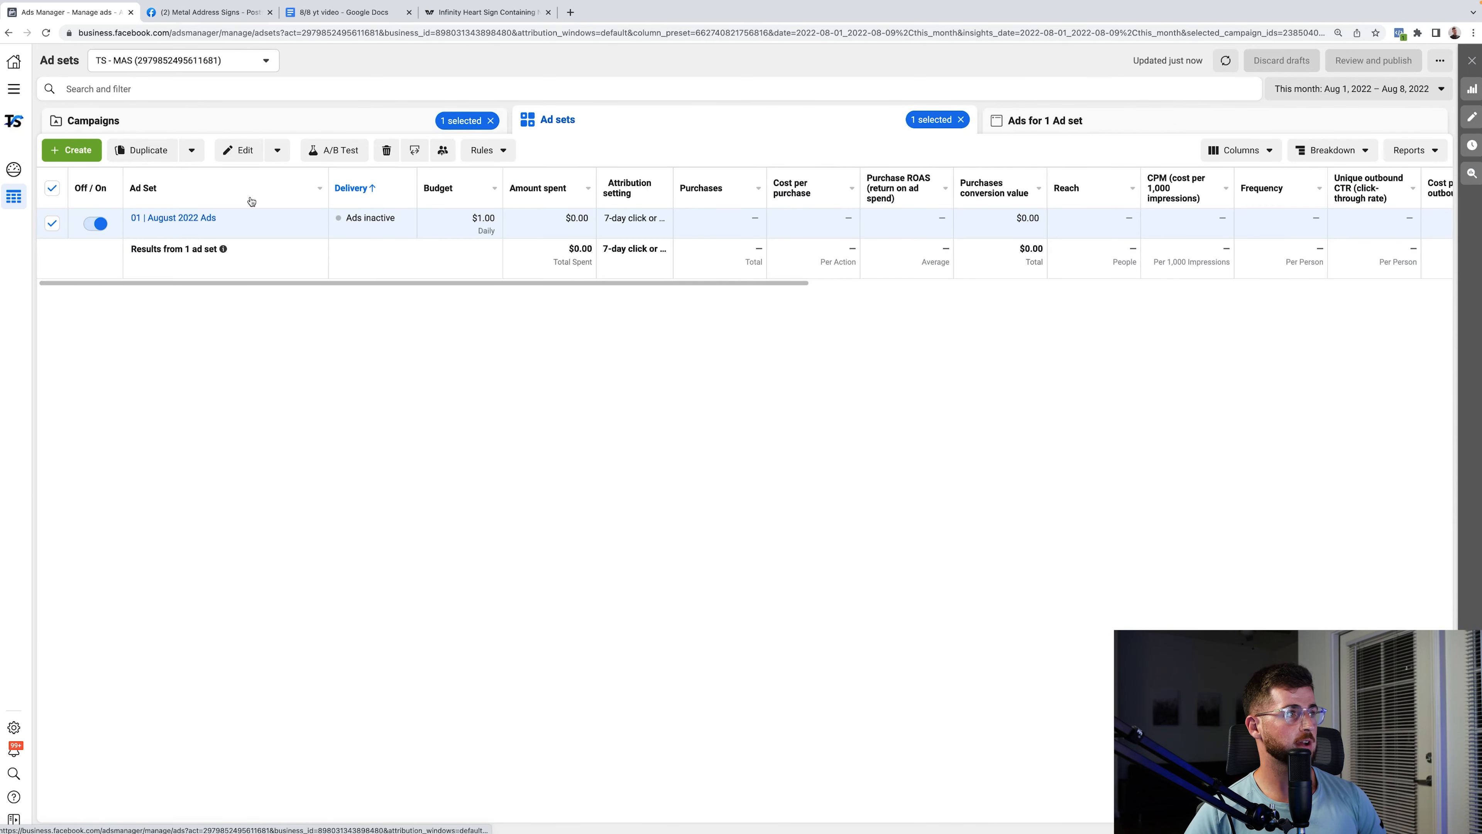
pyautogui.click(94, 225)
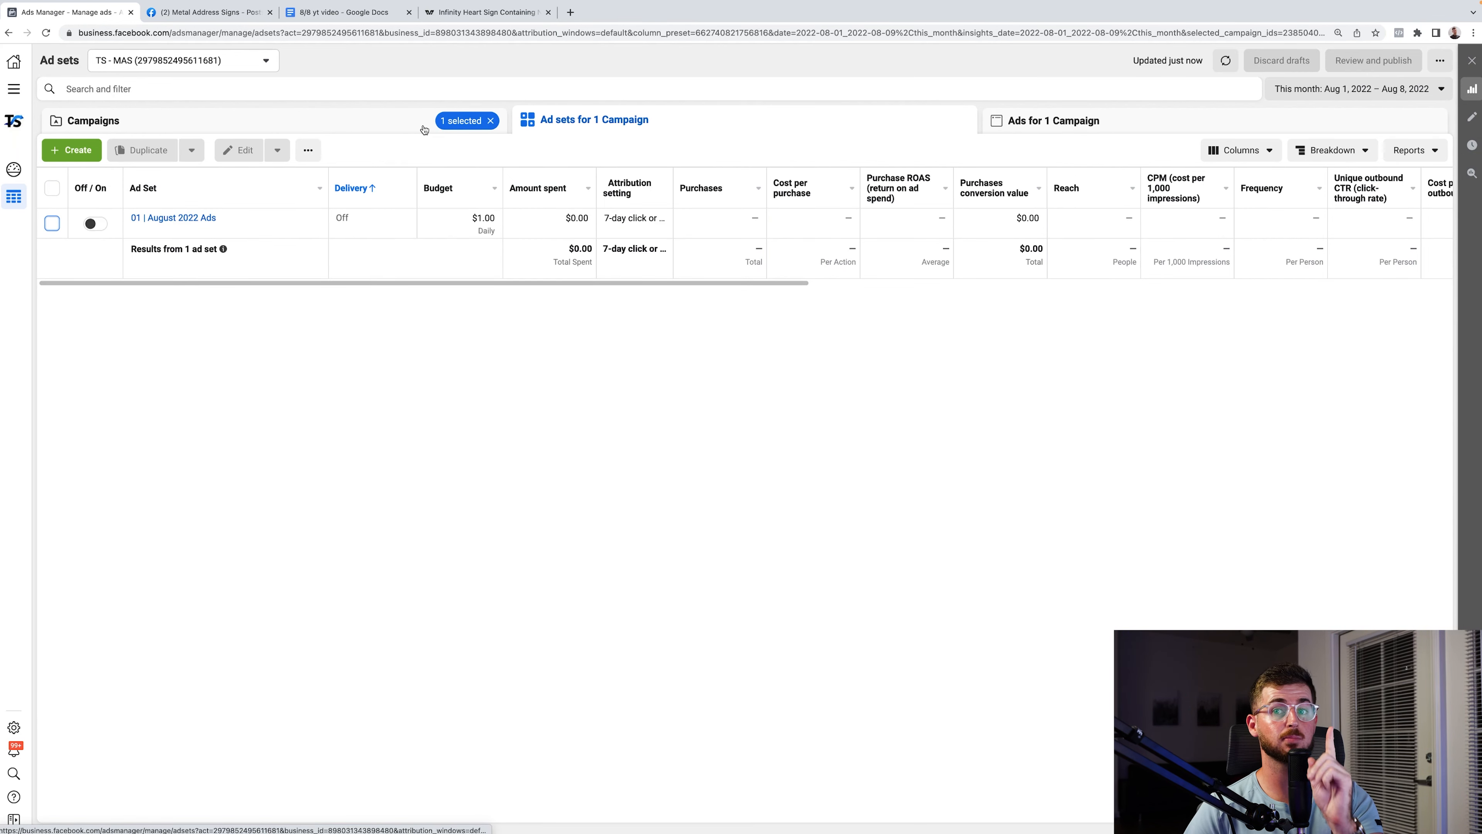
pyautogui.click(424, 130)
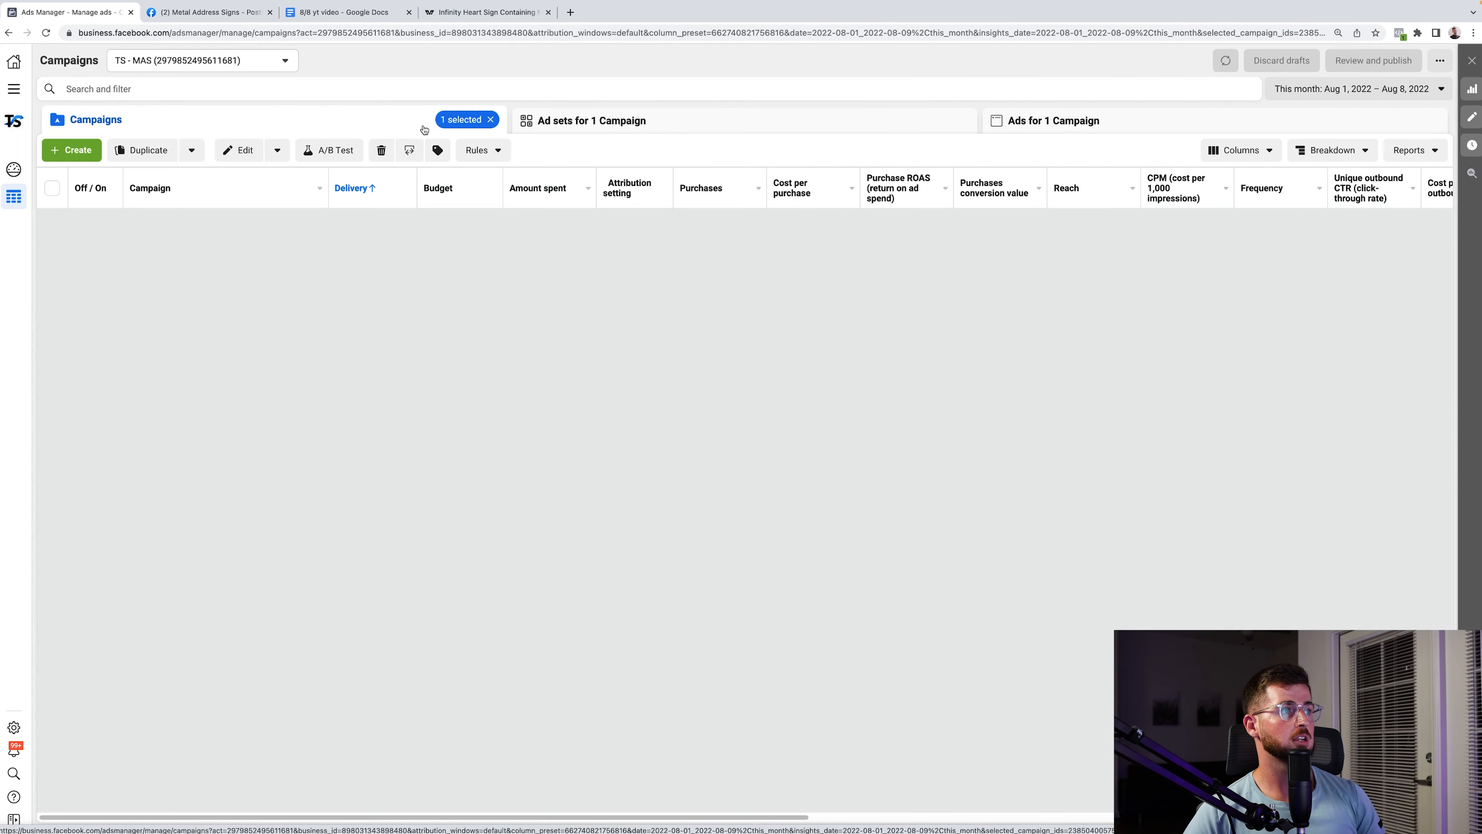
pyautogui.click(191, 247)
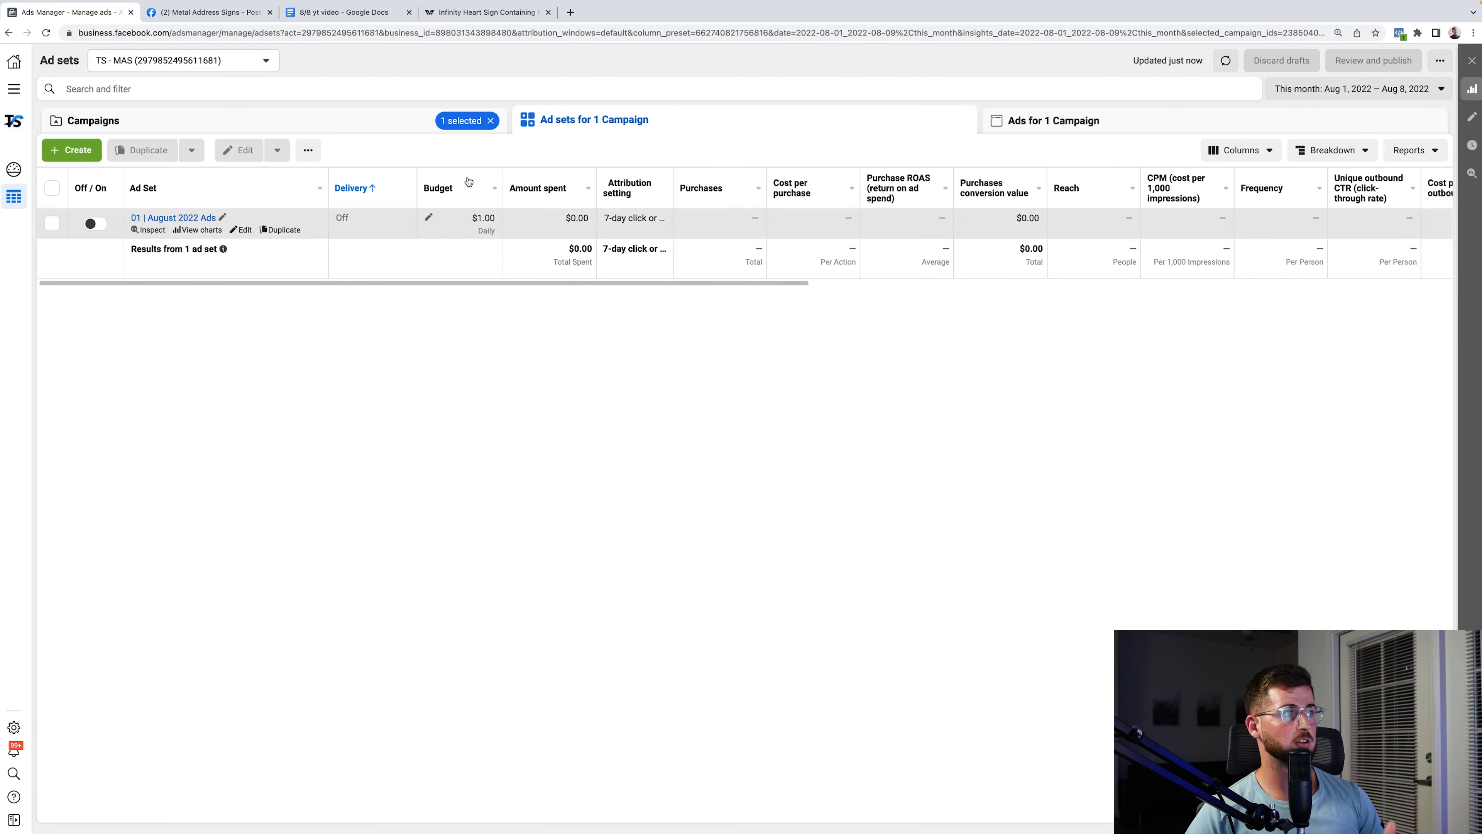
pyautogui.click(168, 219)
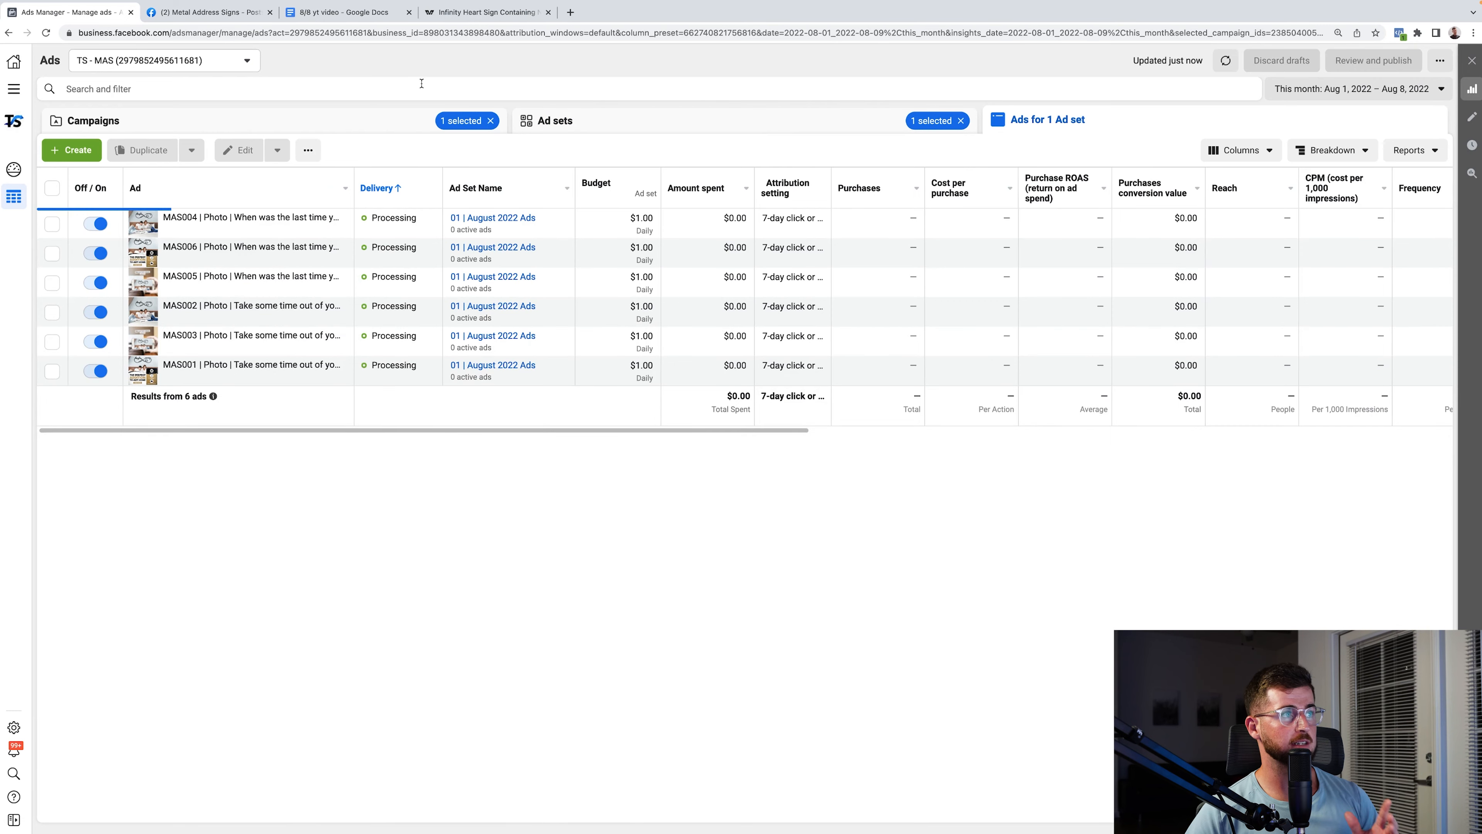
# - Create a separate Sales campaign named "TESTING" and open its ad set for editing
pyautogui.click(392, 128)
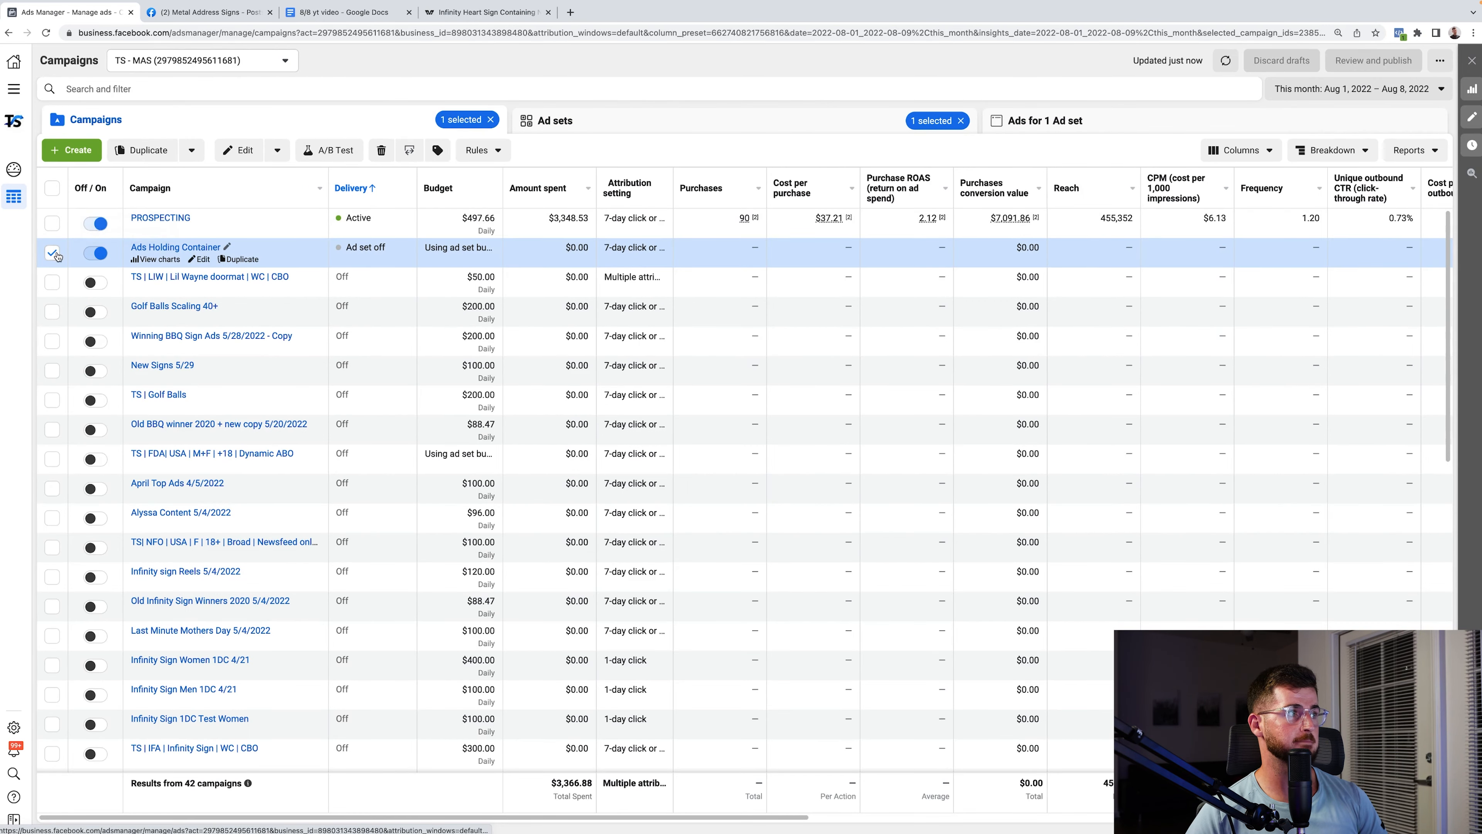
pyautogui.click(52, 252)
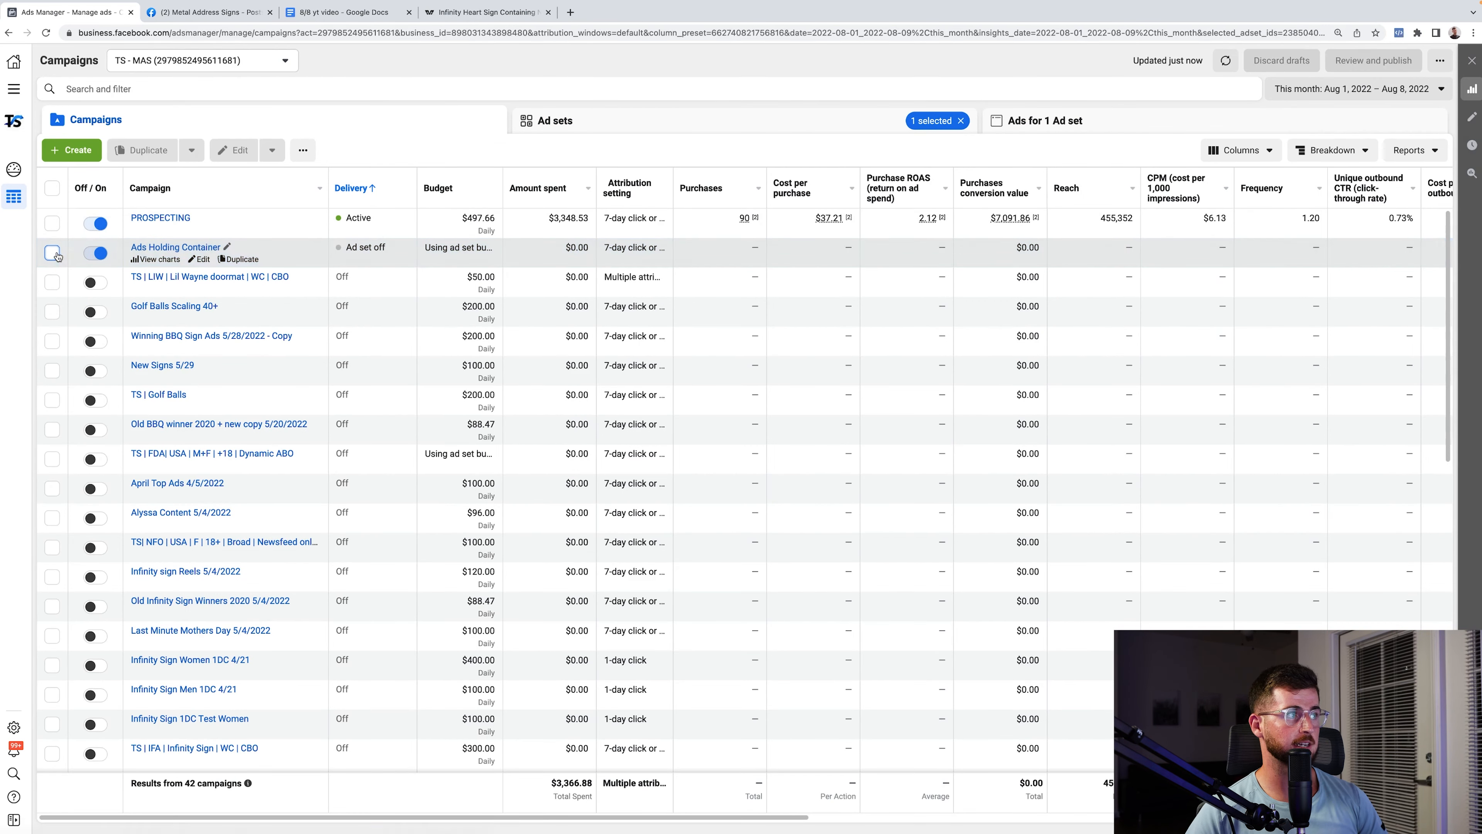
pyautogui.click(88, 151)
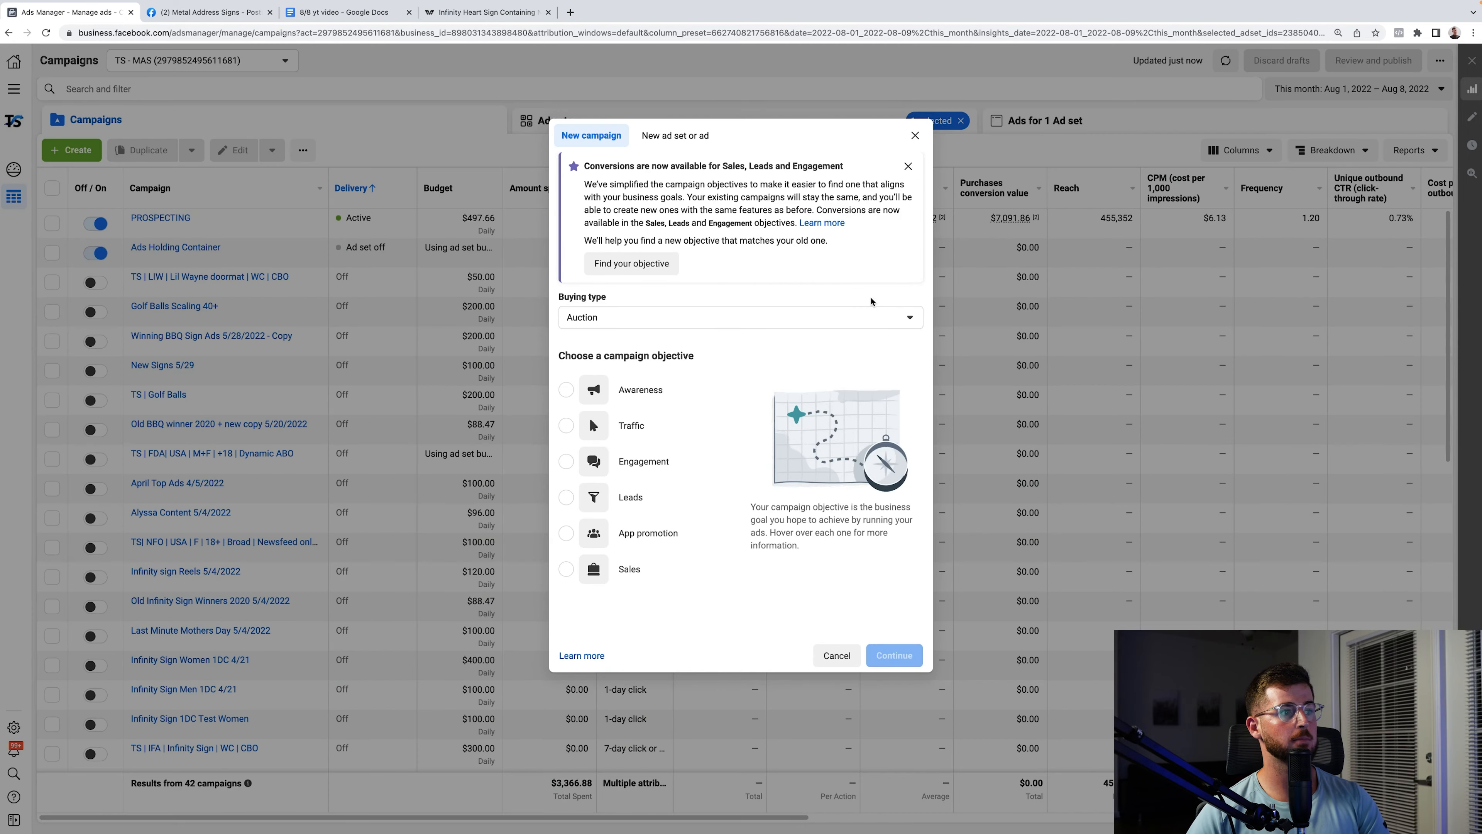
pyautogui.click(642, 570)
pyautogui.click(905, 674)
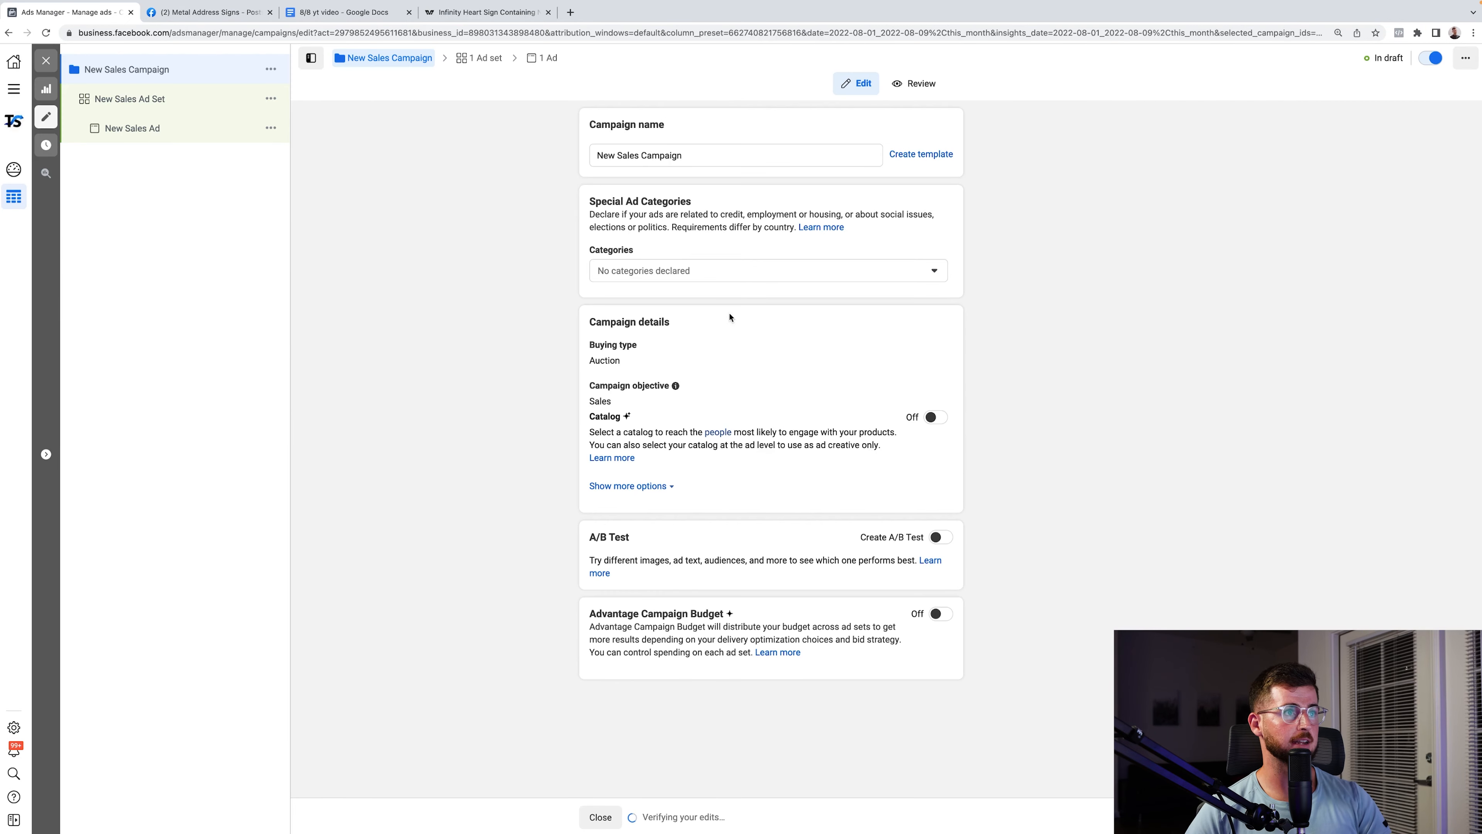
pyautogui.tripleClick(694, 155)
pyautogui.write('TESTING')
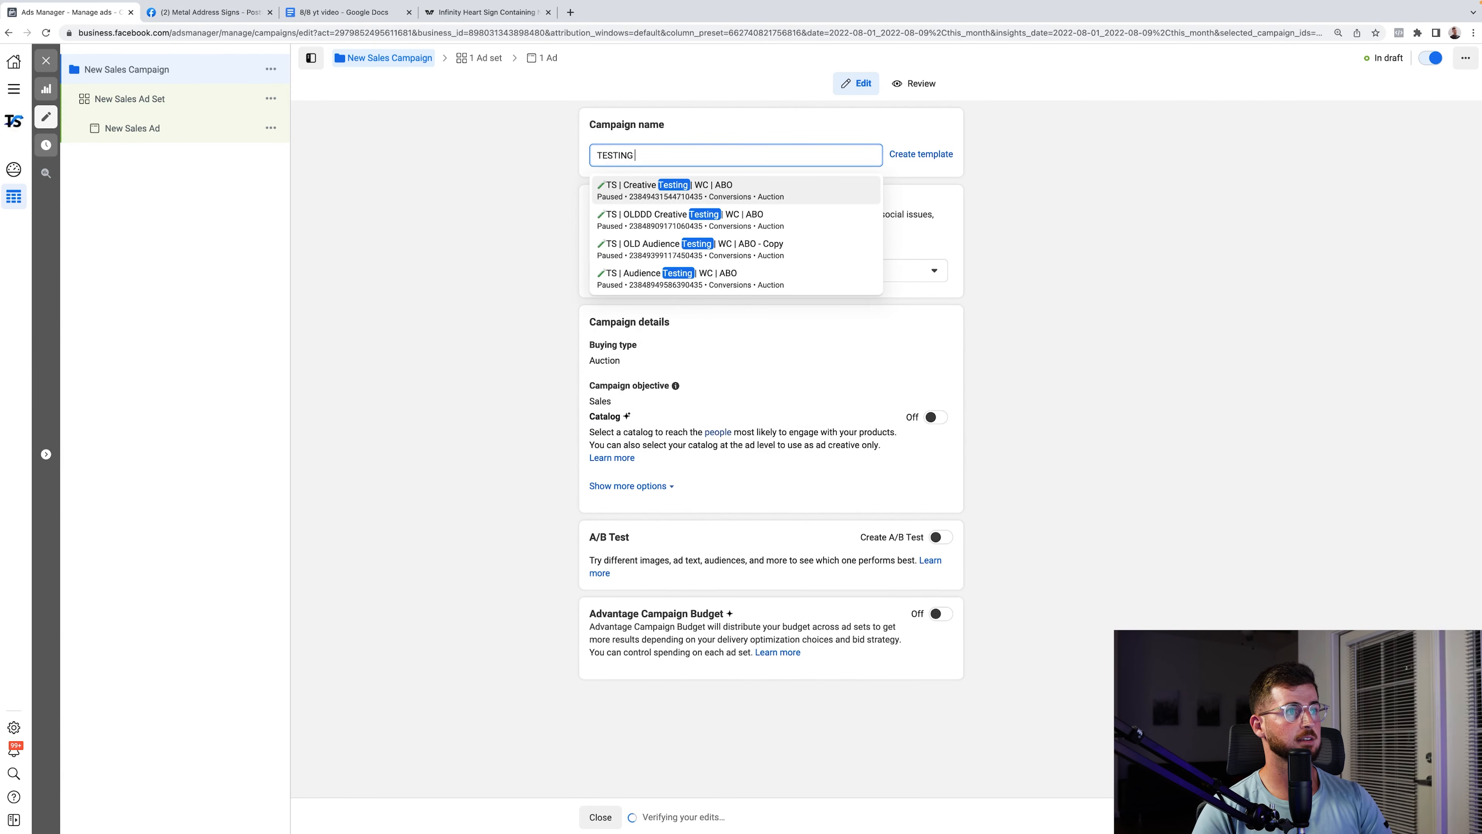
pyautogui.click(703, 334)
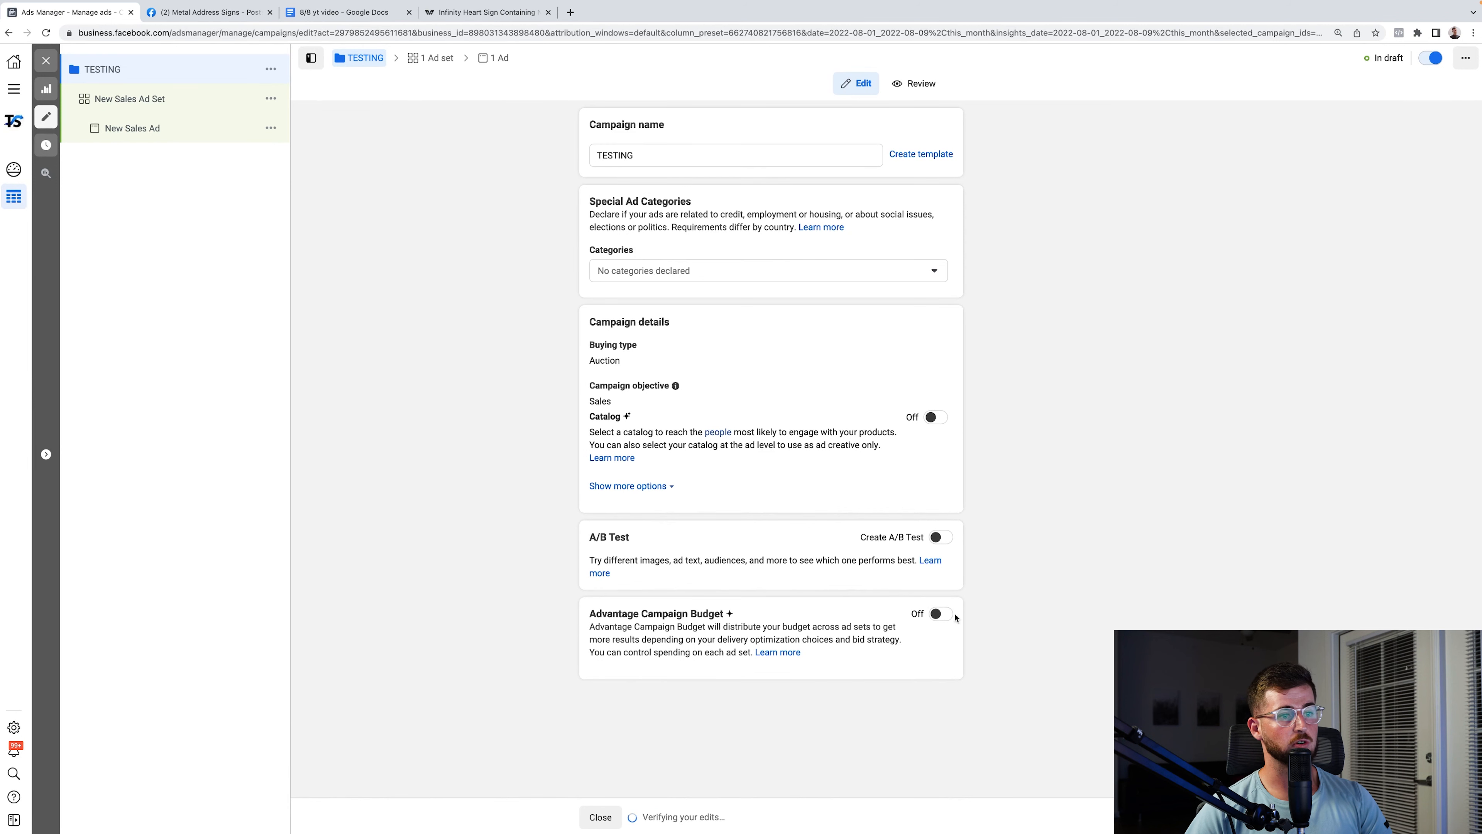
pyautogui.click(130, 99)
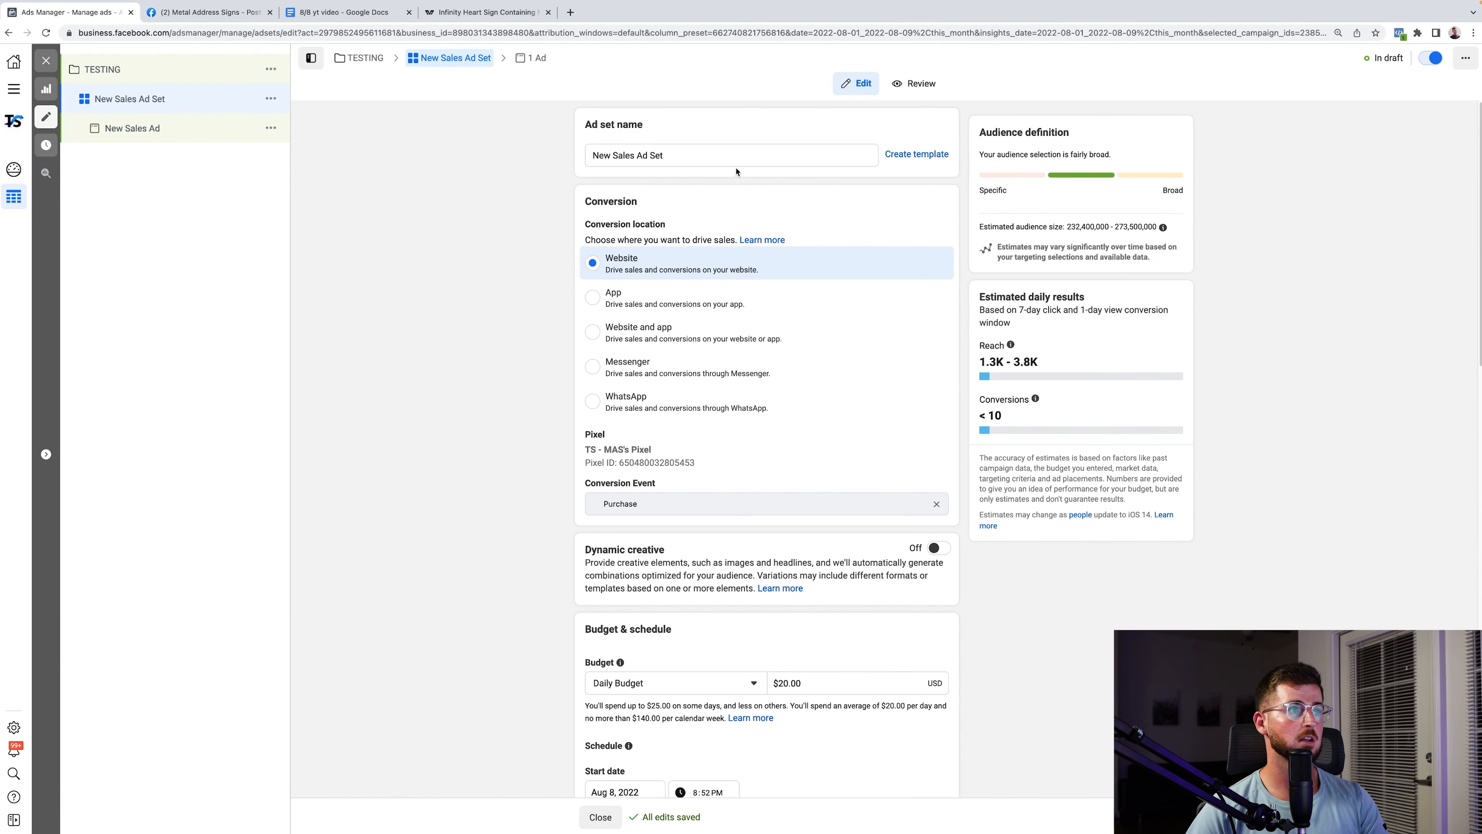
pyautogui.tripleClick(653, 154)
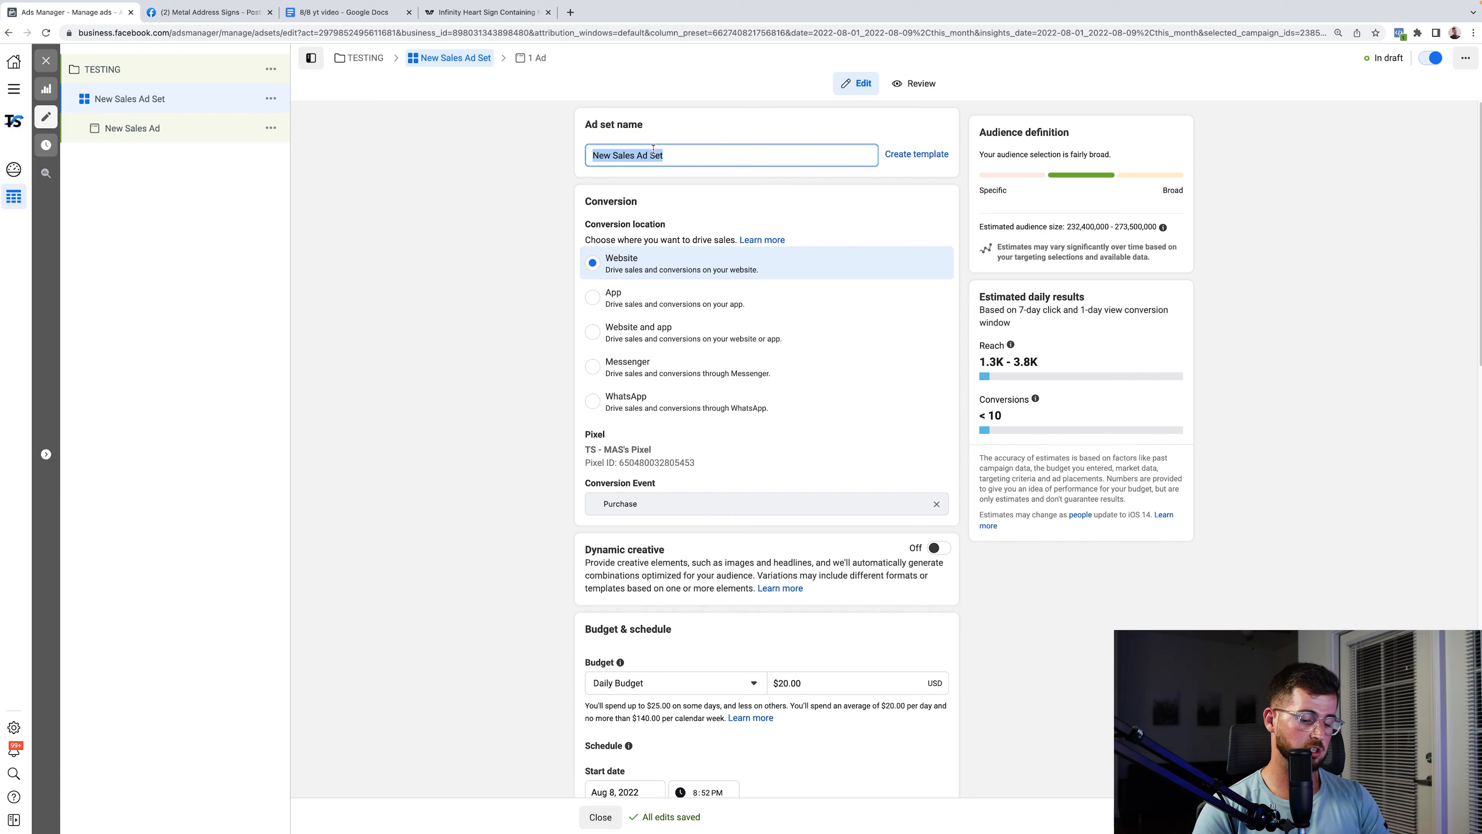
pyautogui.write('Batch 1')
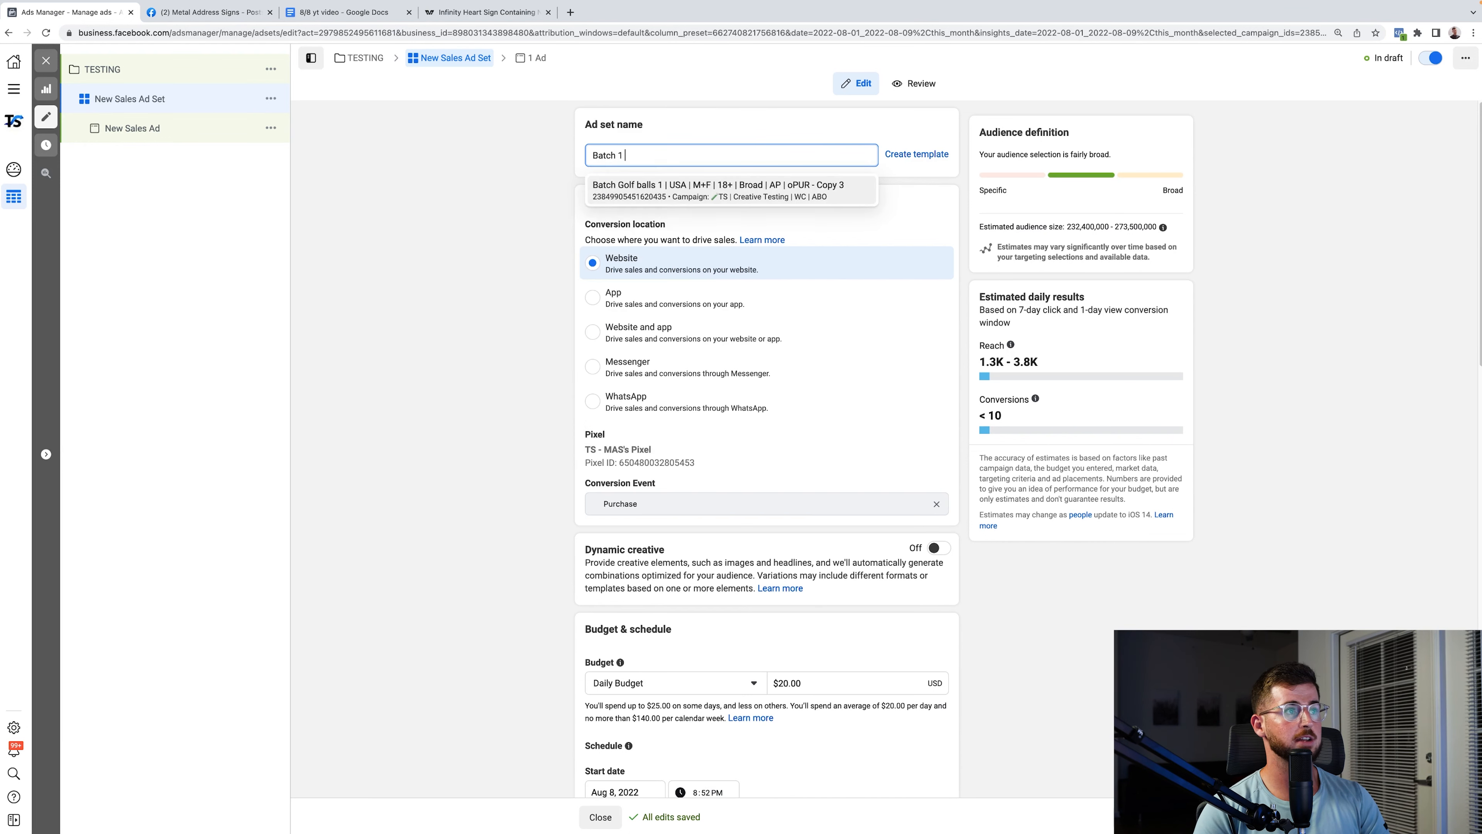
pyautogui.press('BackSpace')
pyautogui.press('BackSpace')
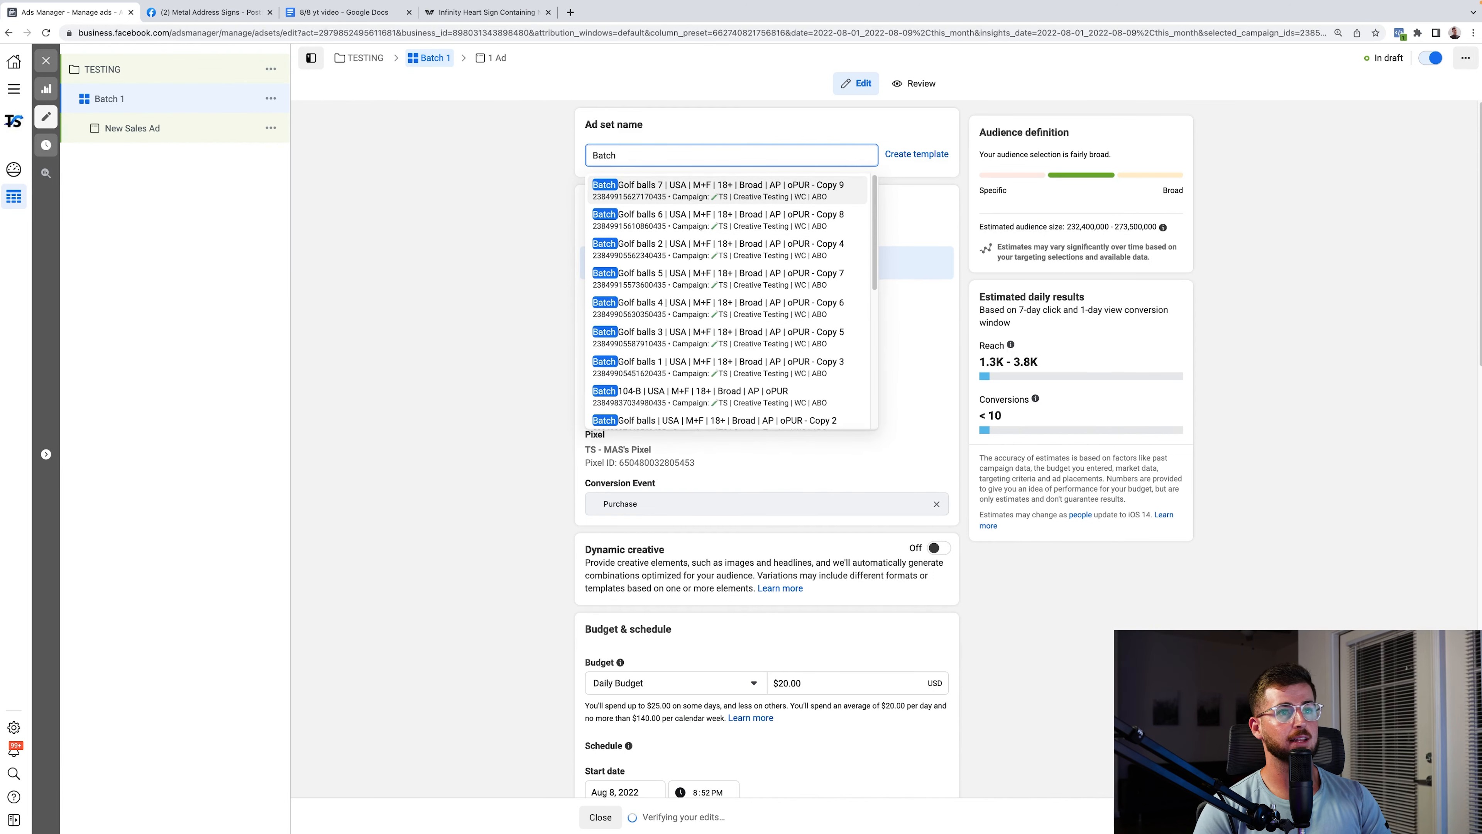
pyautogui.press('BackSpace')
pyautogui.press('BackSpace')
pyautogui.press('BackSpace')
pyautogui.press('BackSpace')
pyautogui.press('BackSpace')
pyautogui.press('BackSpace')
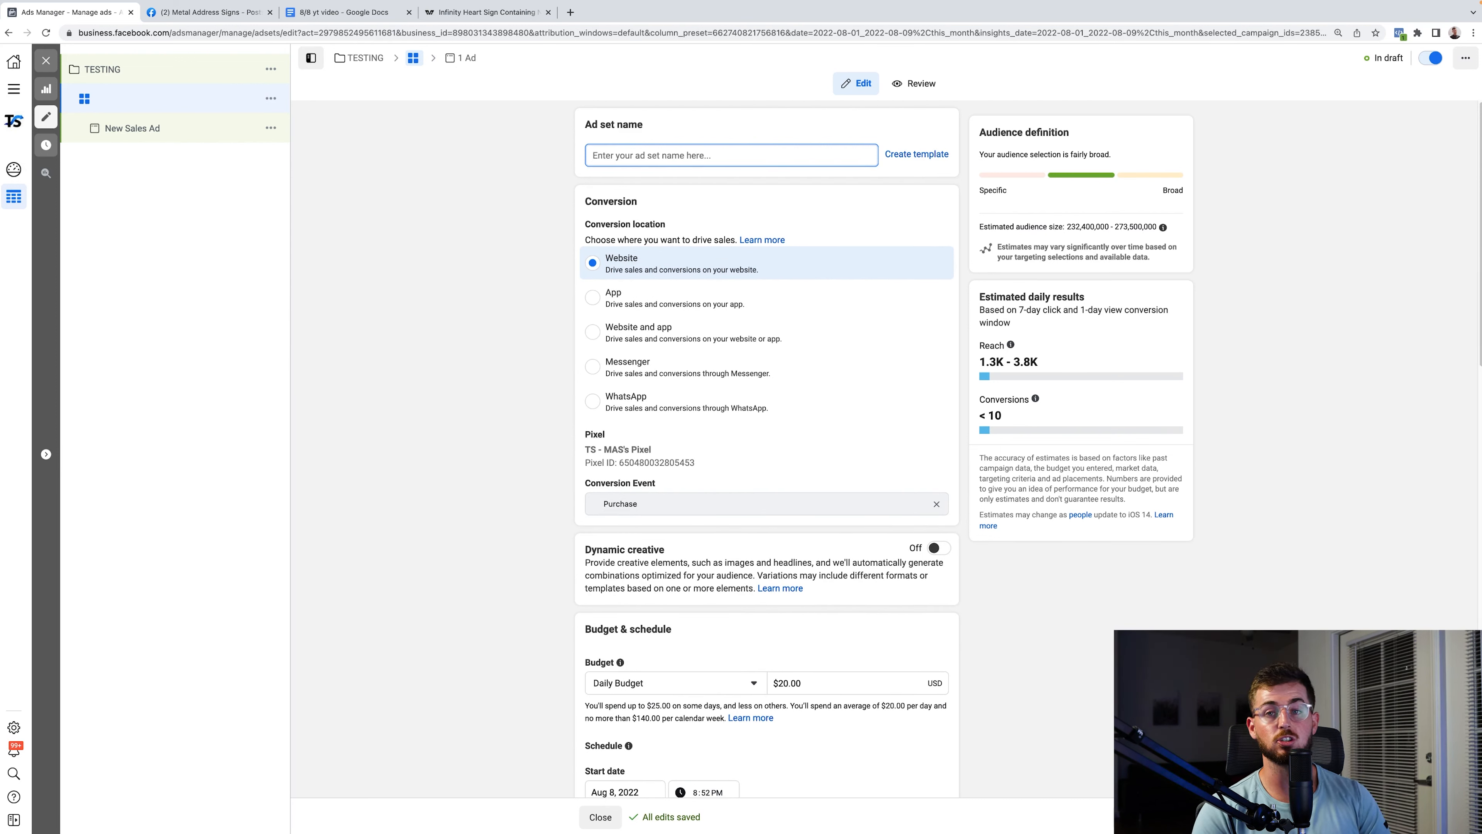
pyautogui.write('B')
pyautogui.press('BackSpace')
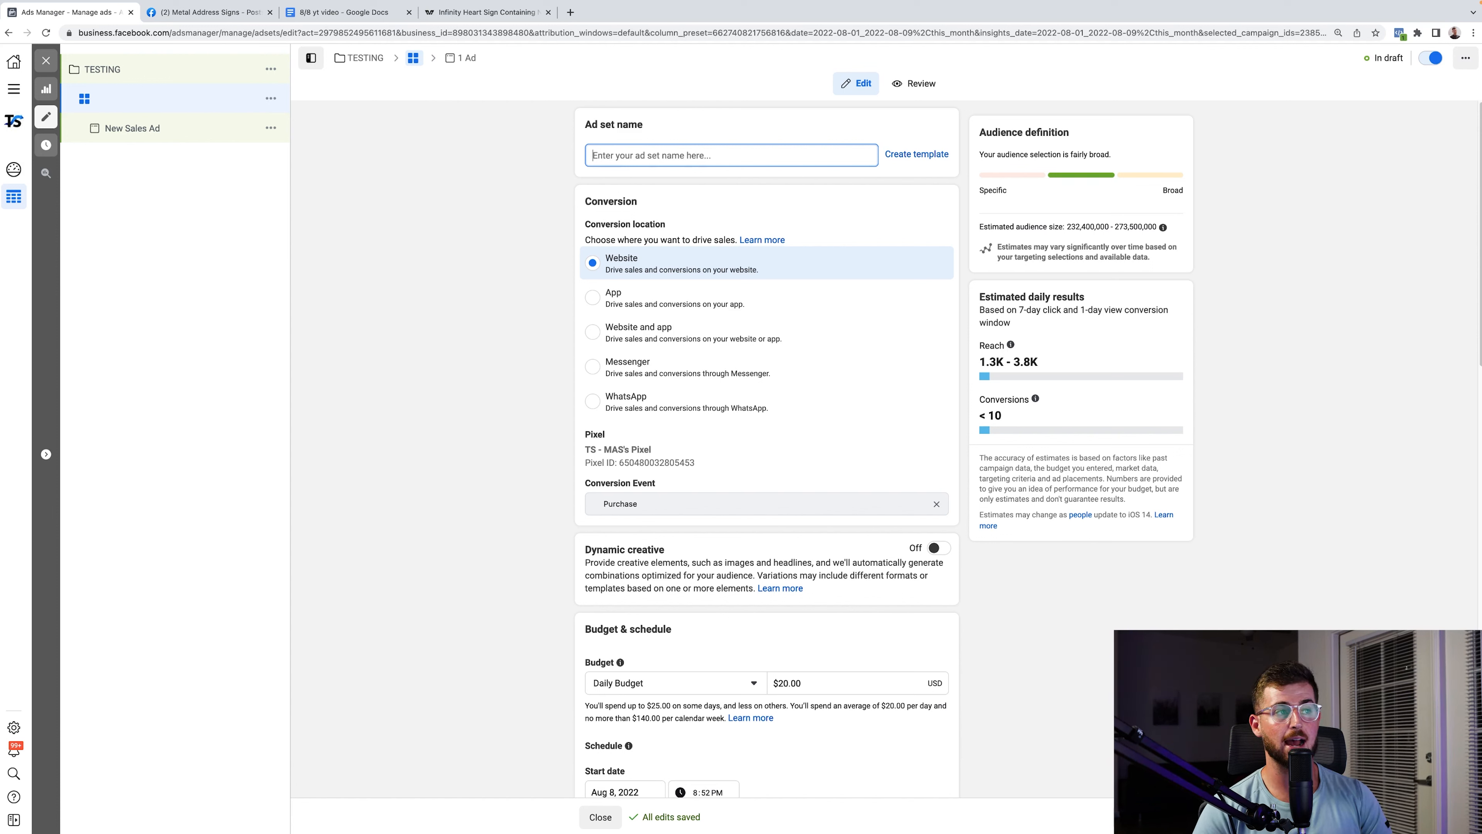
# - Name the TESTING campaign's ad set "Batch 1 | USA | M+F | 18+ | Broad | AP | oPUR"
pyautogui.write('Batch 1')
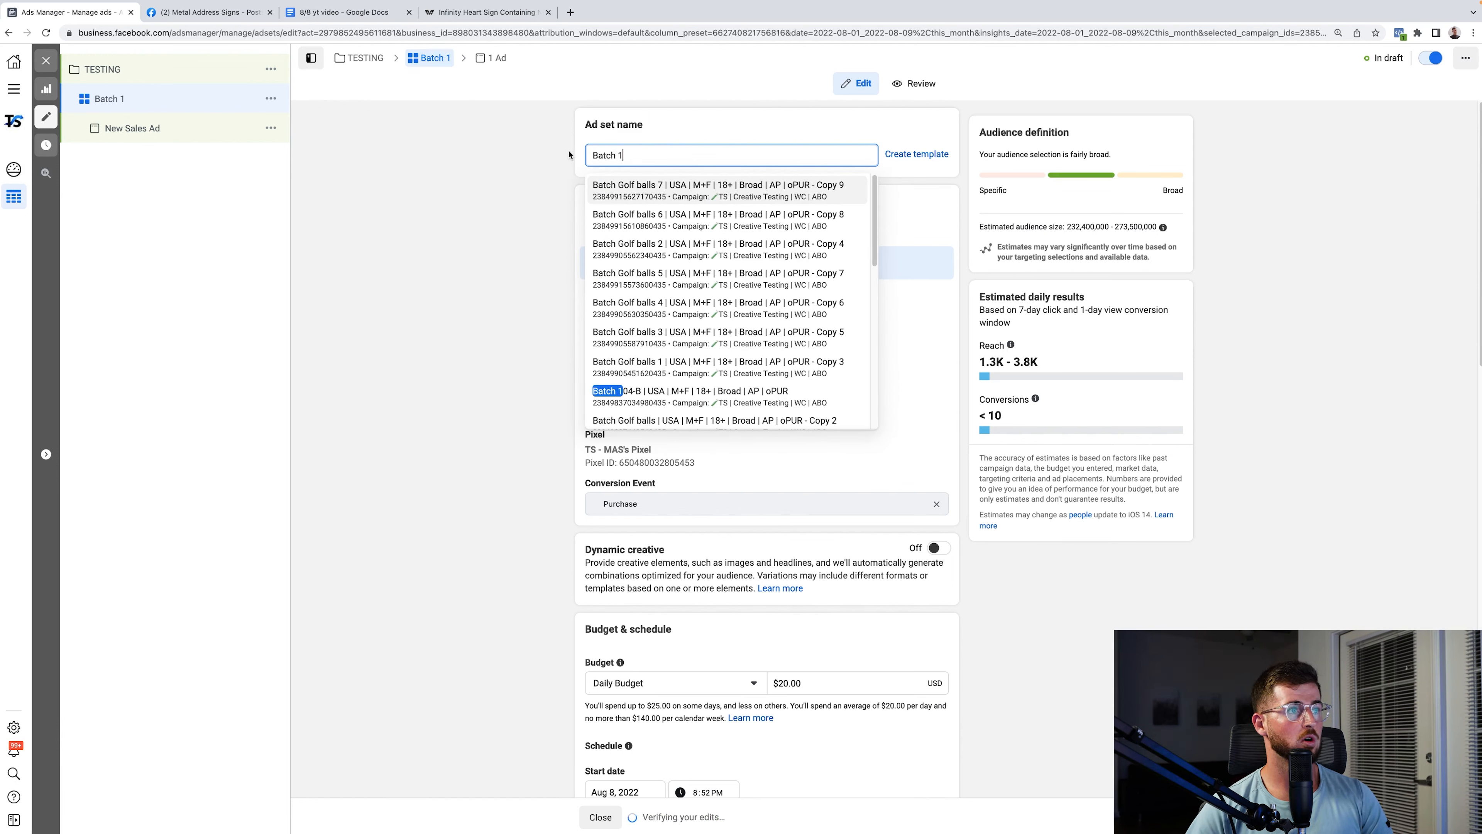
pyautogui.write(' |')
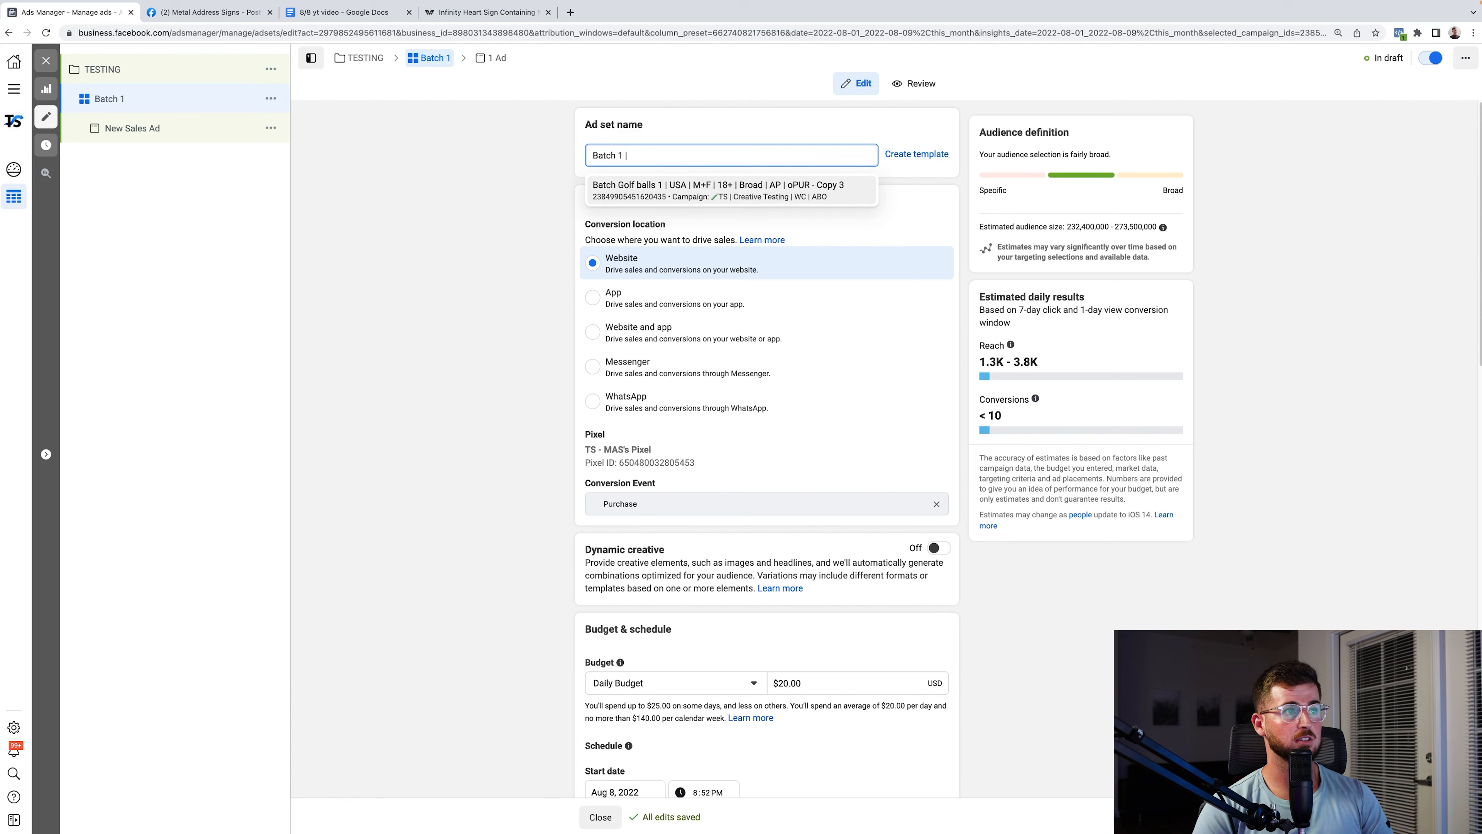
pyautogui.write(' USA')
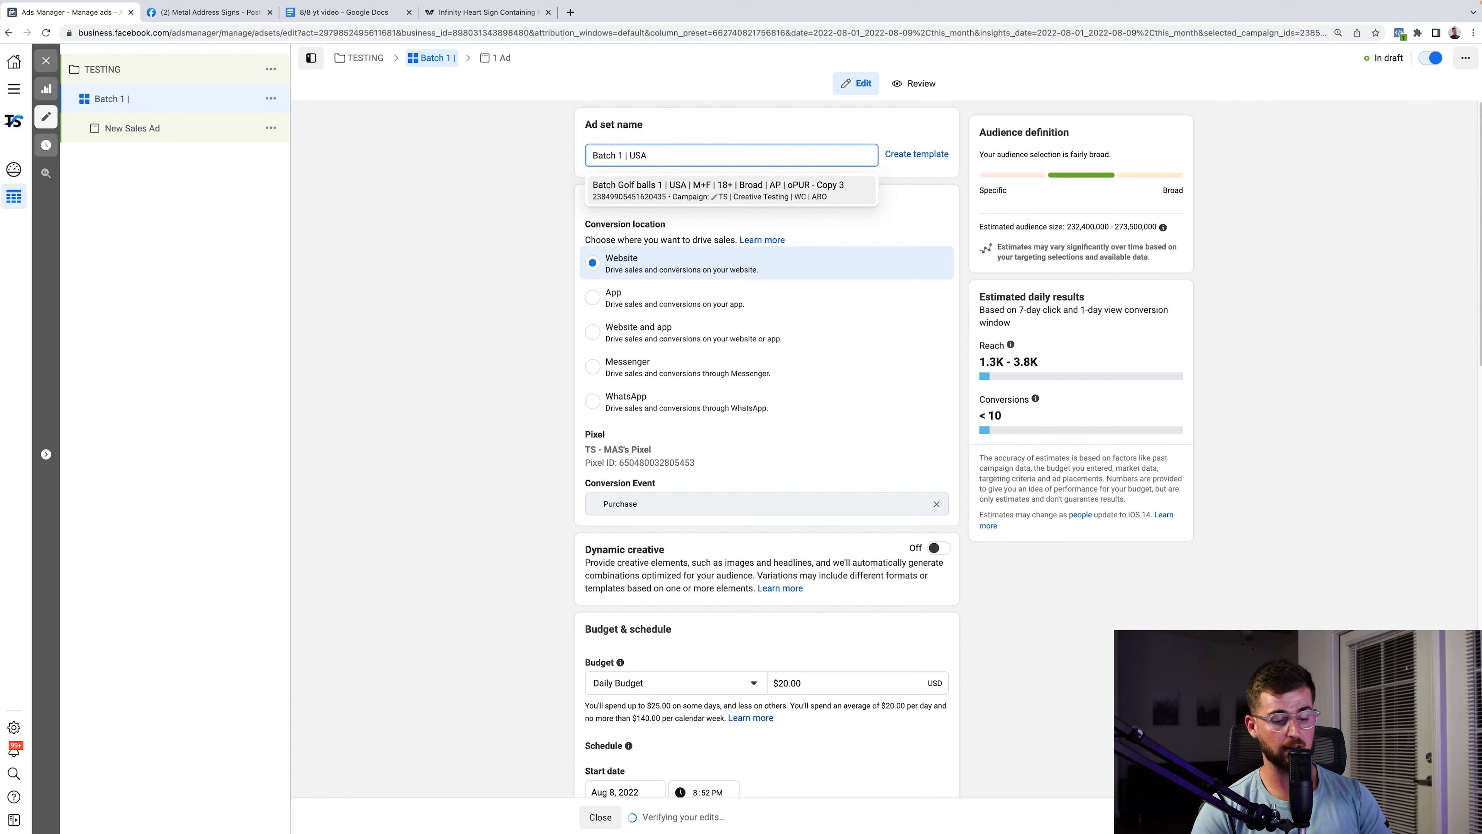
pyautogui.write(' | M+F')
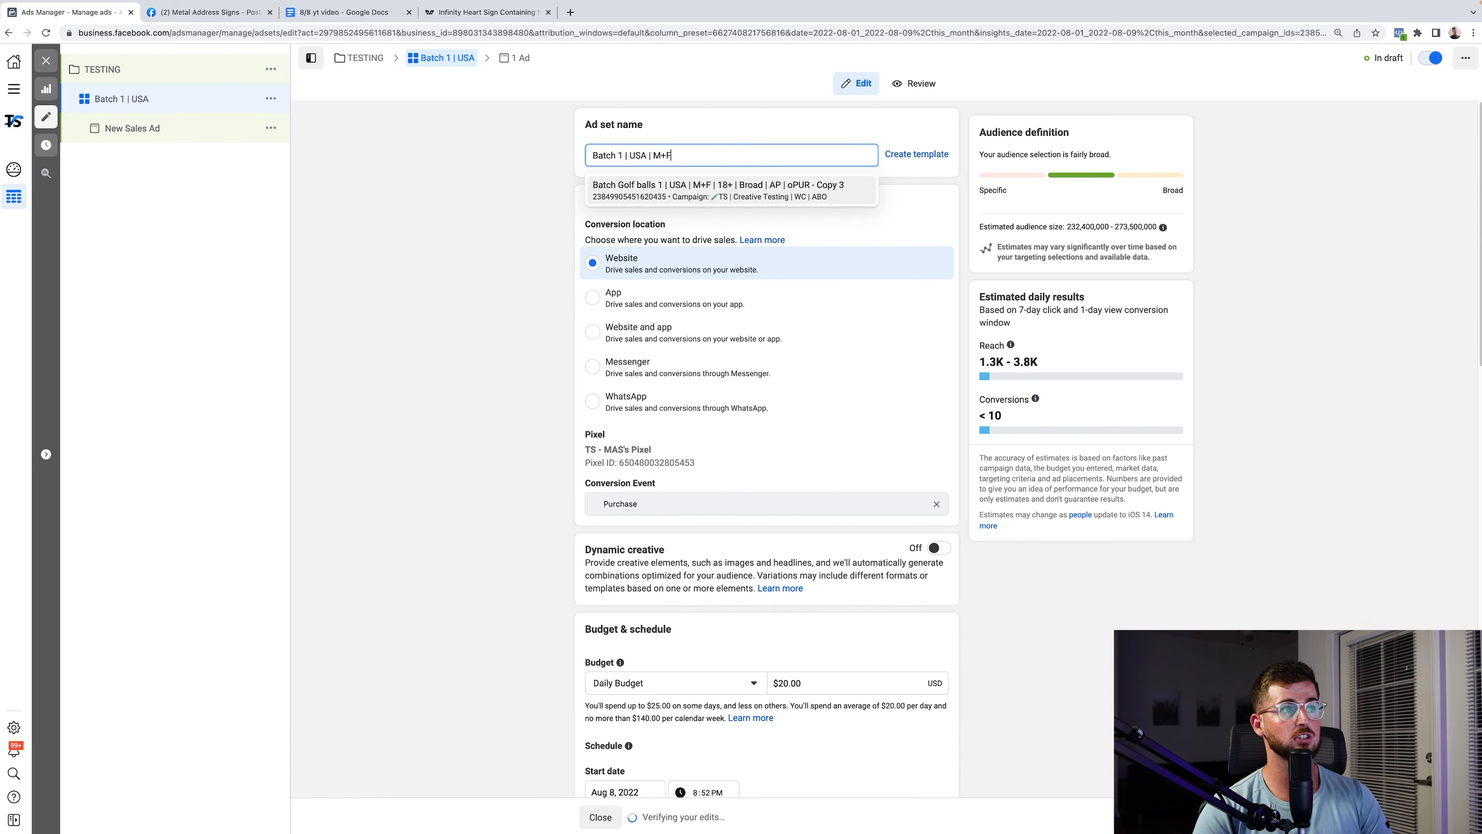
pyautogui.write(' |')
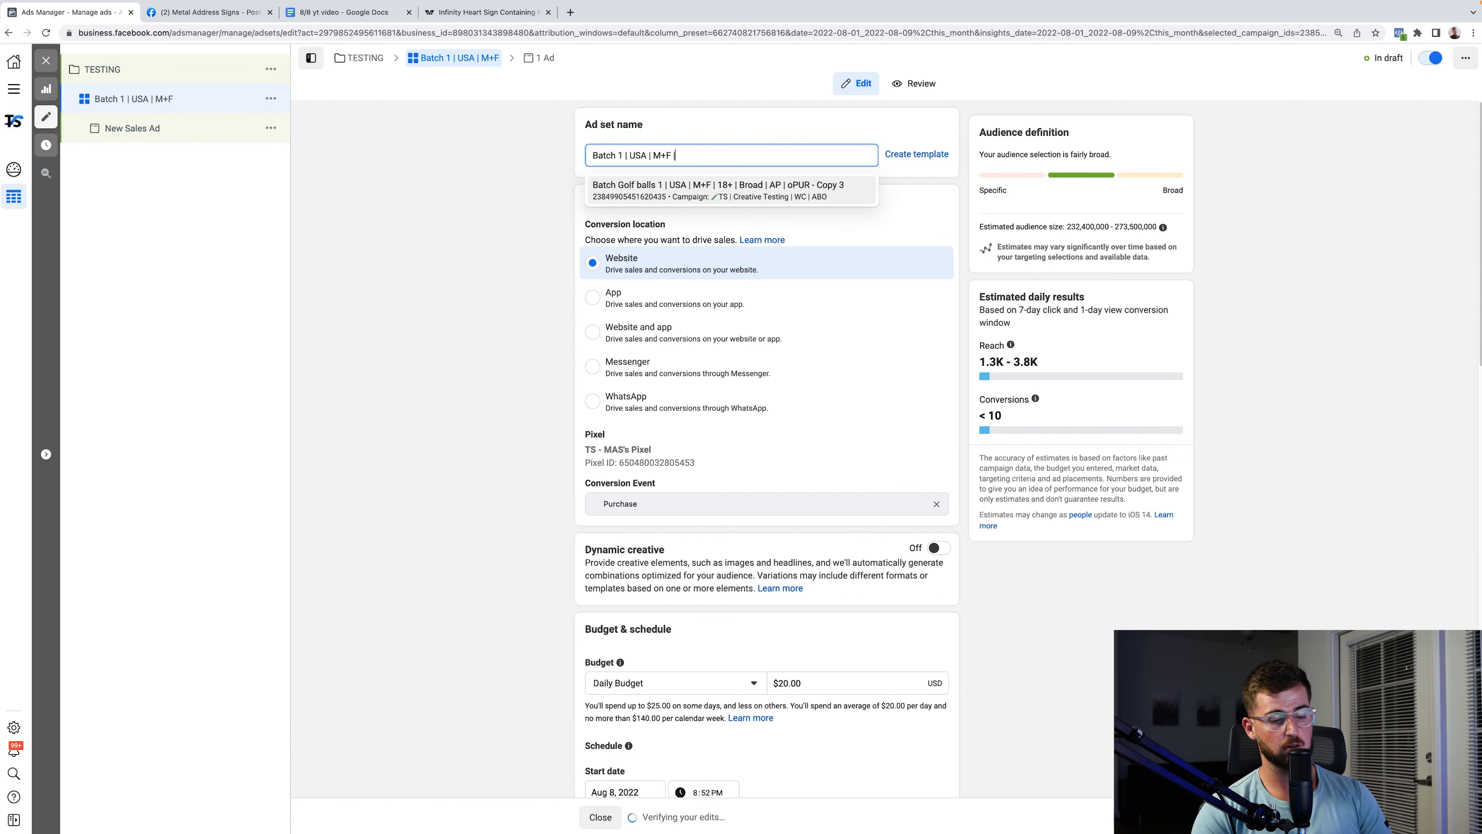
pyautogui.write(' 18+ |')
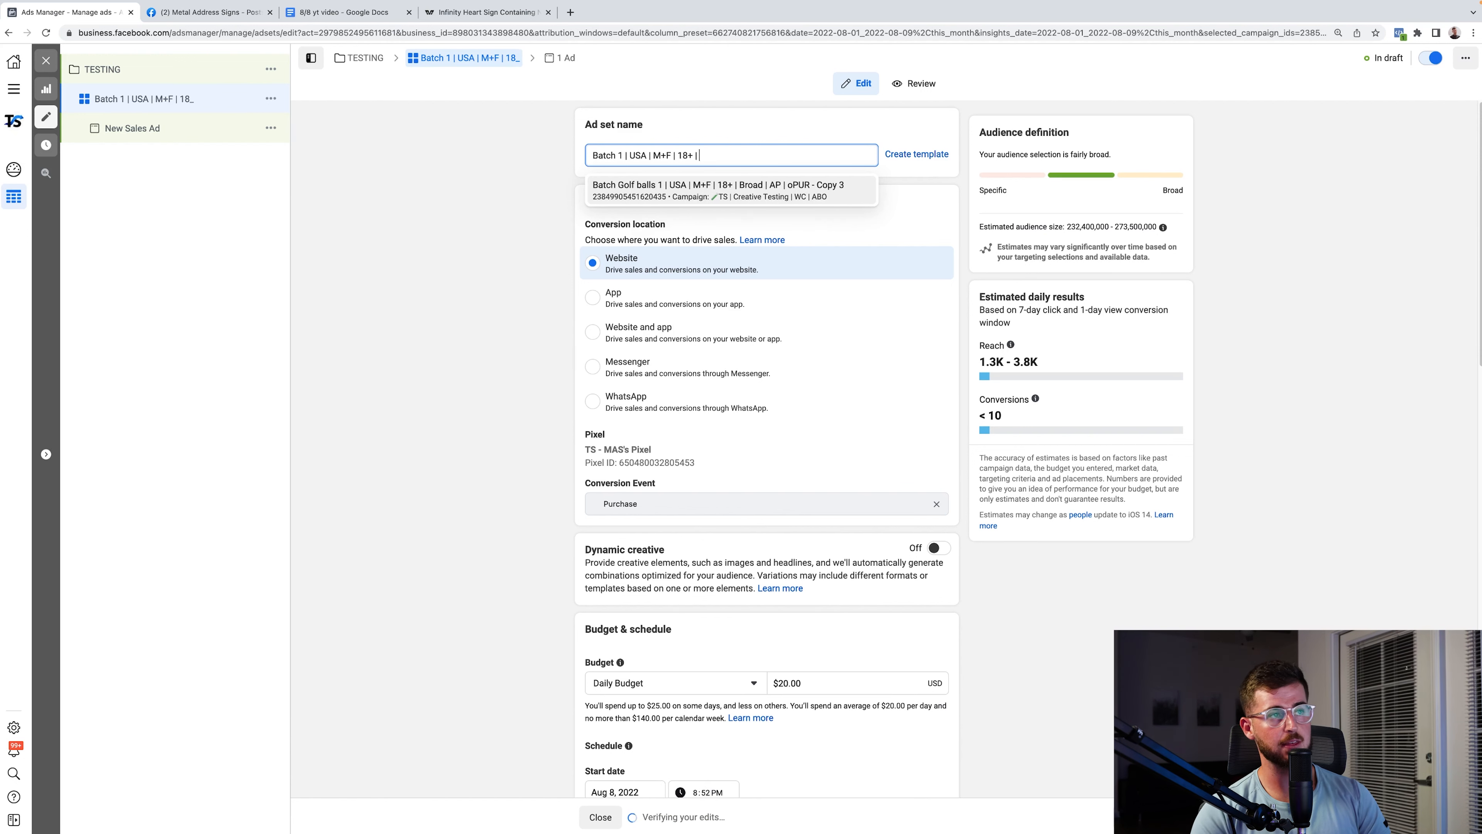
pyautogui.write(' Broad | AP | oPUR')
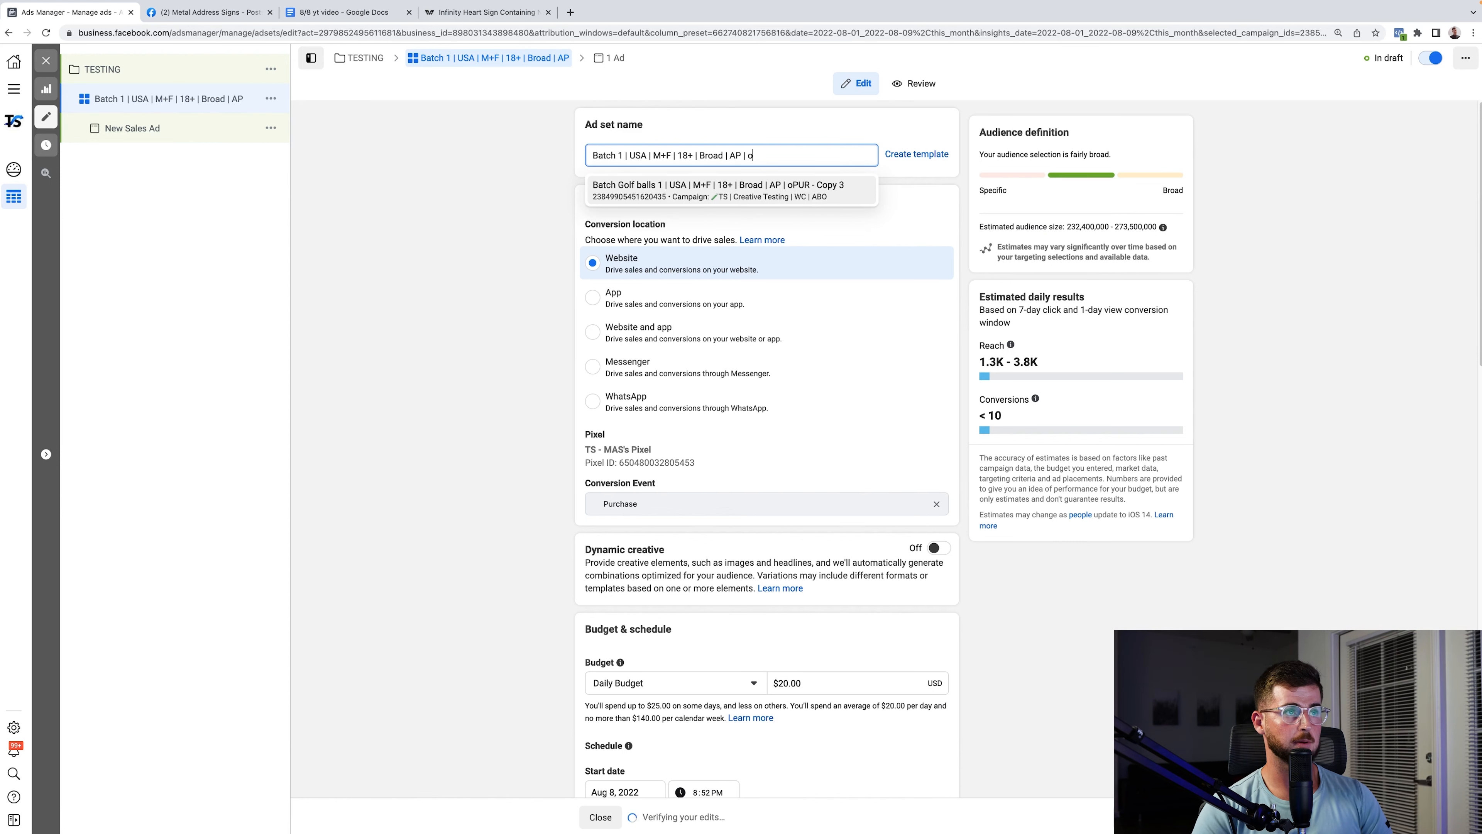
pyautogui.click(414, 251)
pyautogui.scroll(-7, 537, 491)
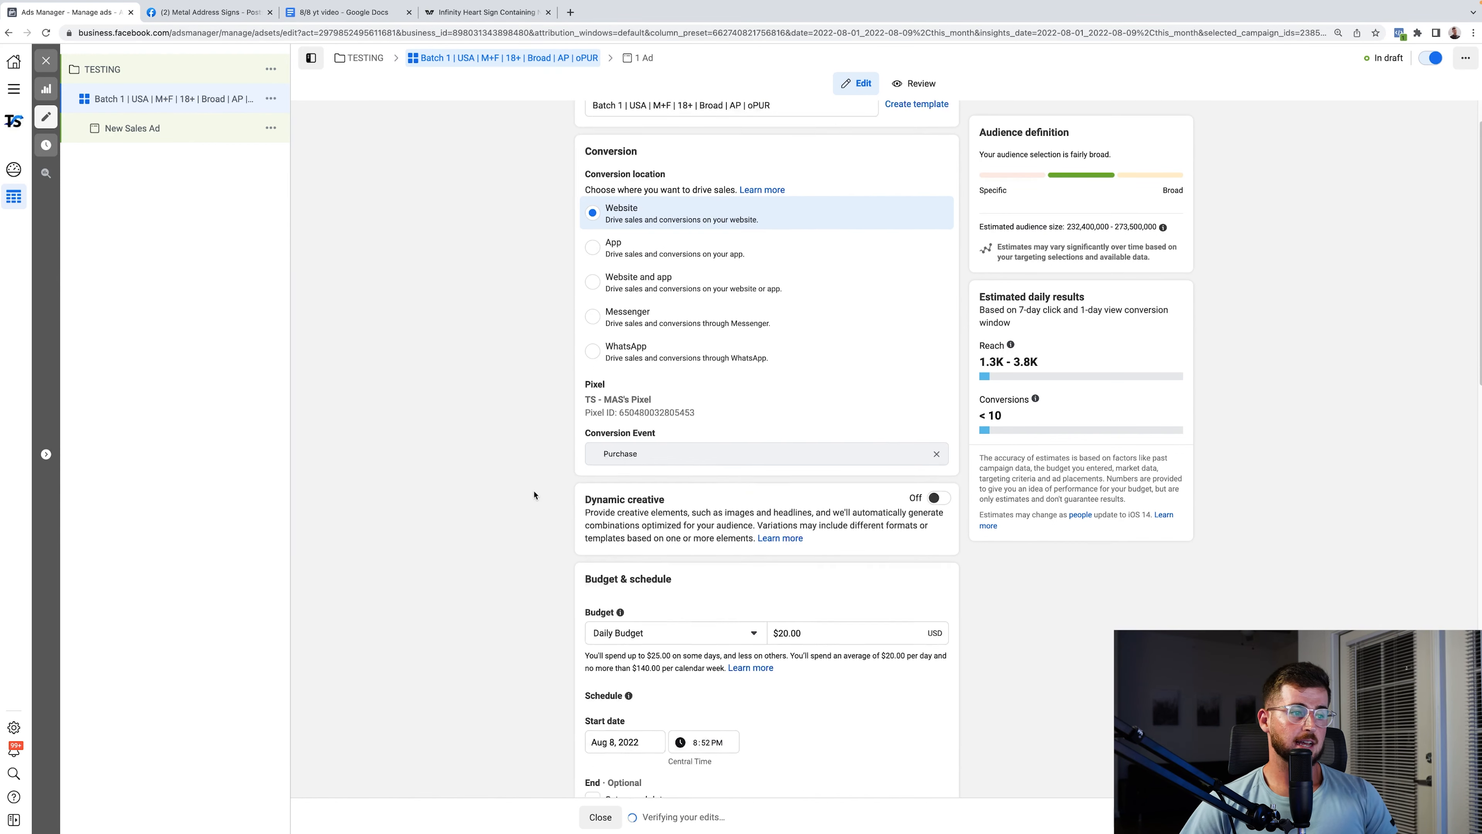
# - Set the Batch 1 ad set's daily budget to $30
pyautogui.scroll(7, 546, 483)
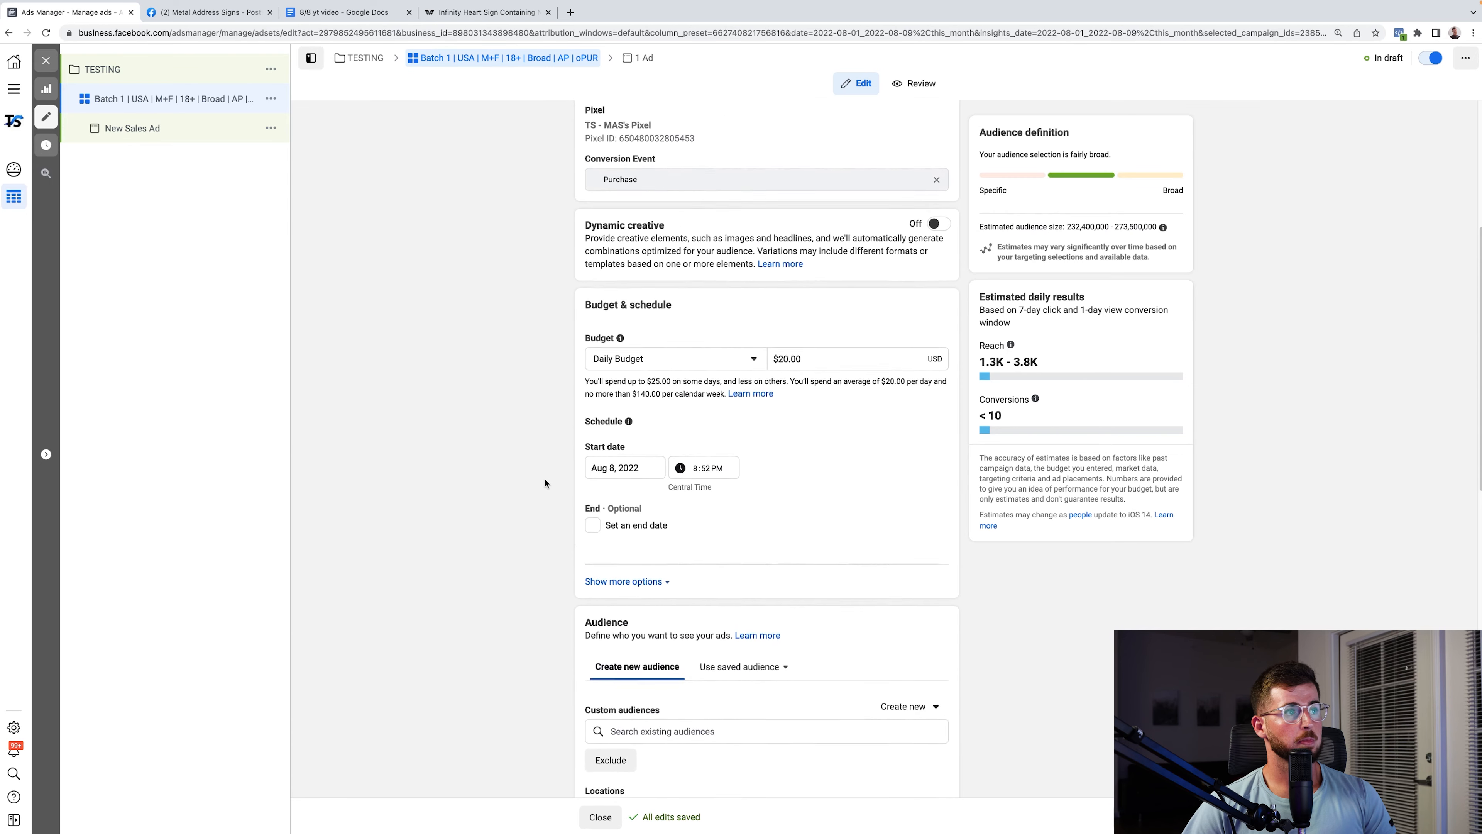
pyautogui.scroll(-2, 545, 483)
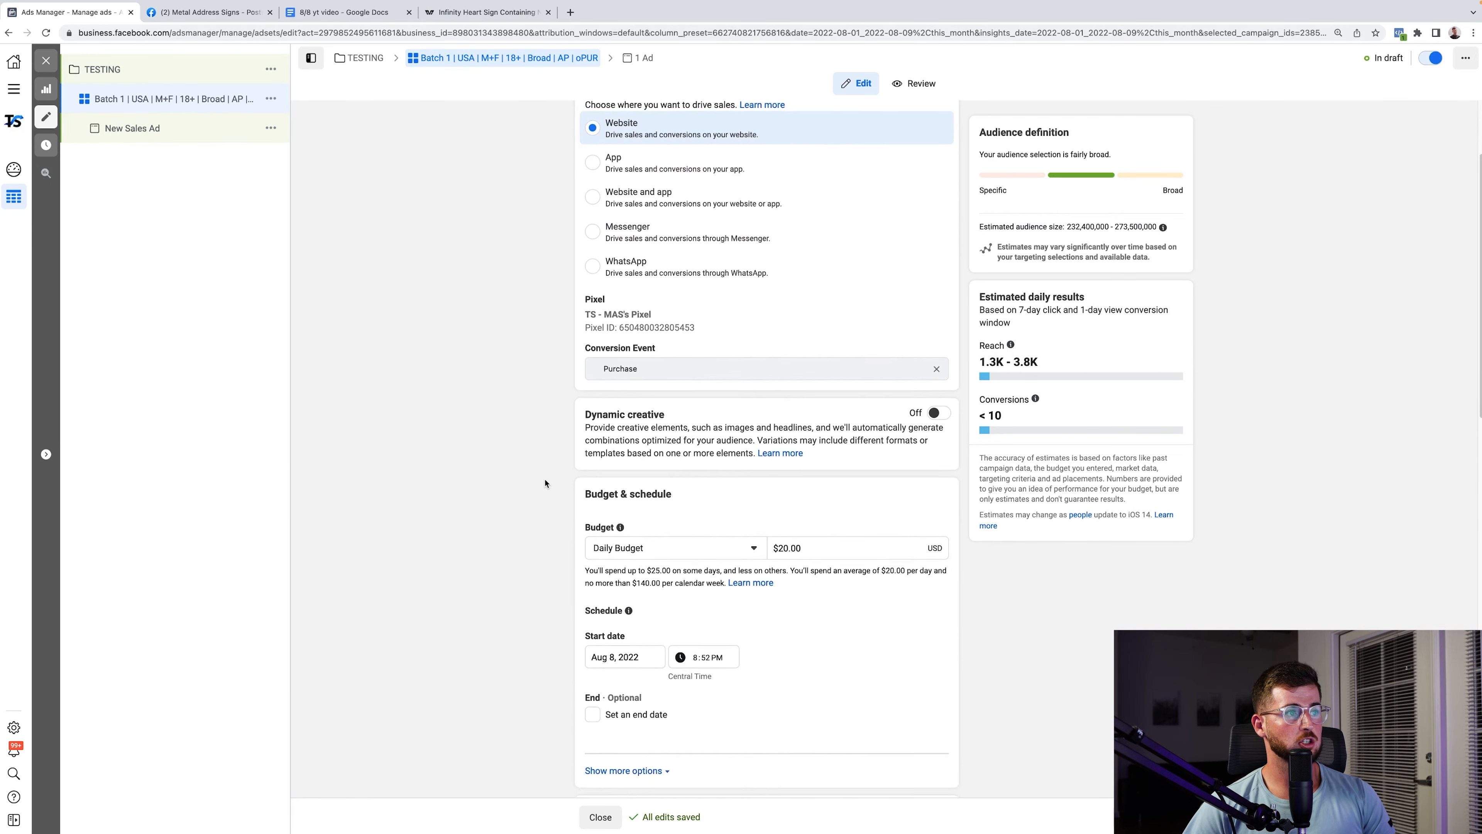
pyautogui.scroll(1, 545, 484)
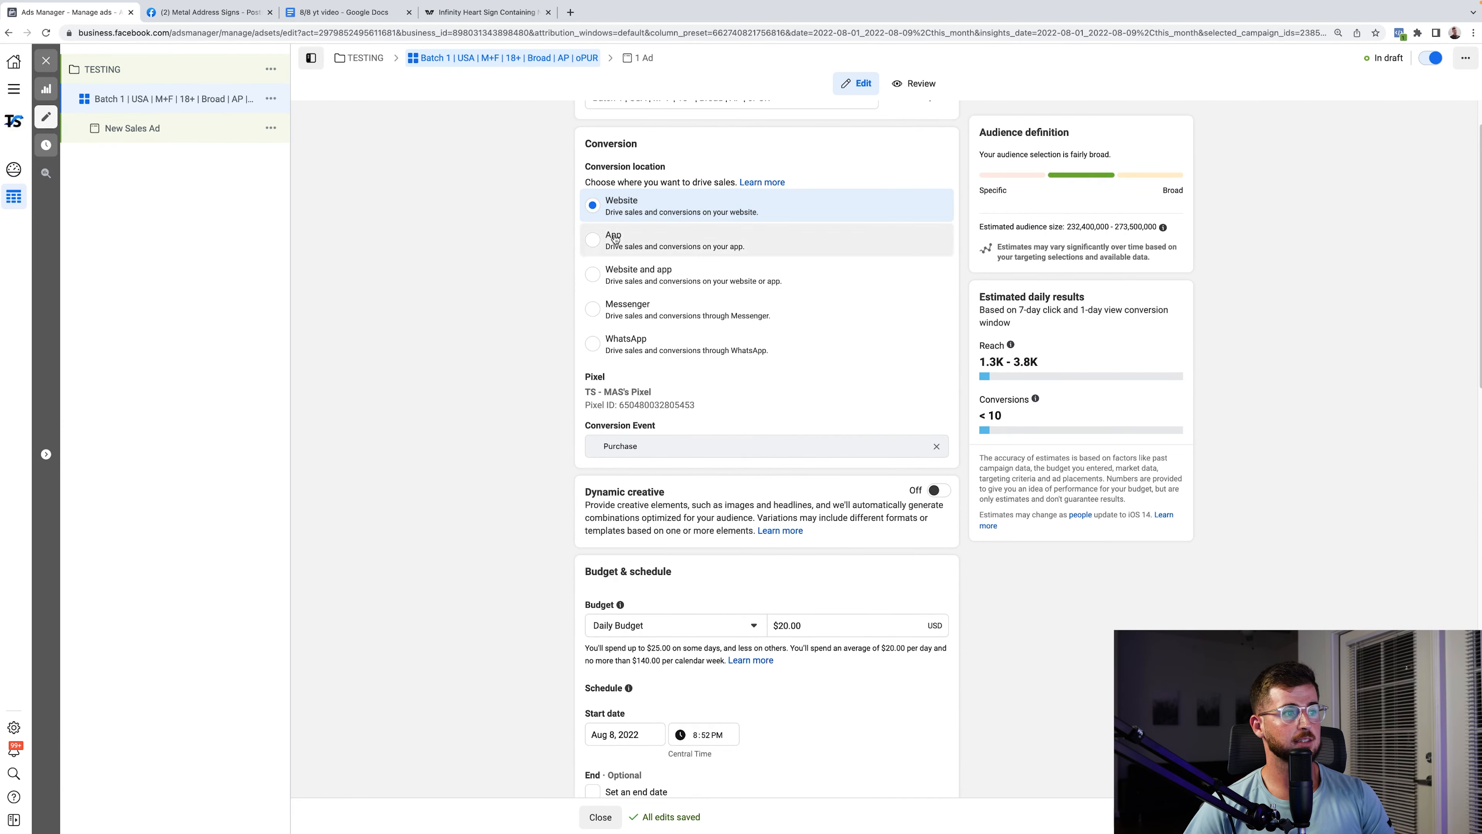
pyautogui.scroll(-2, 532, 514)
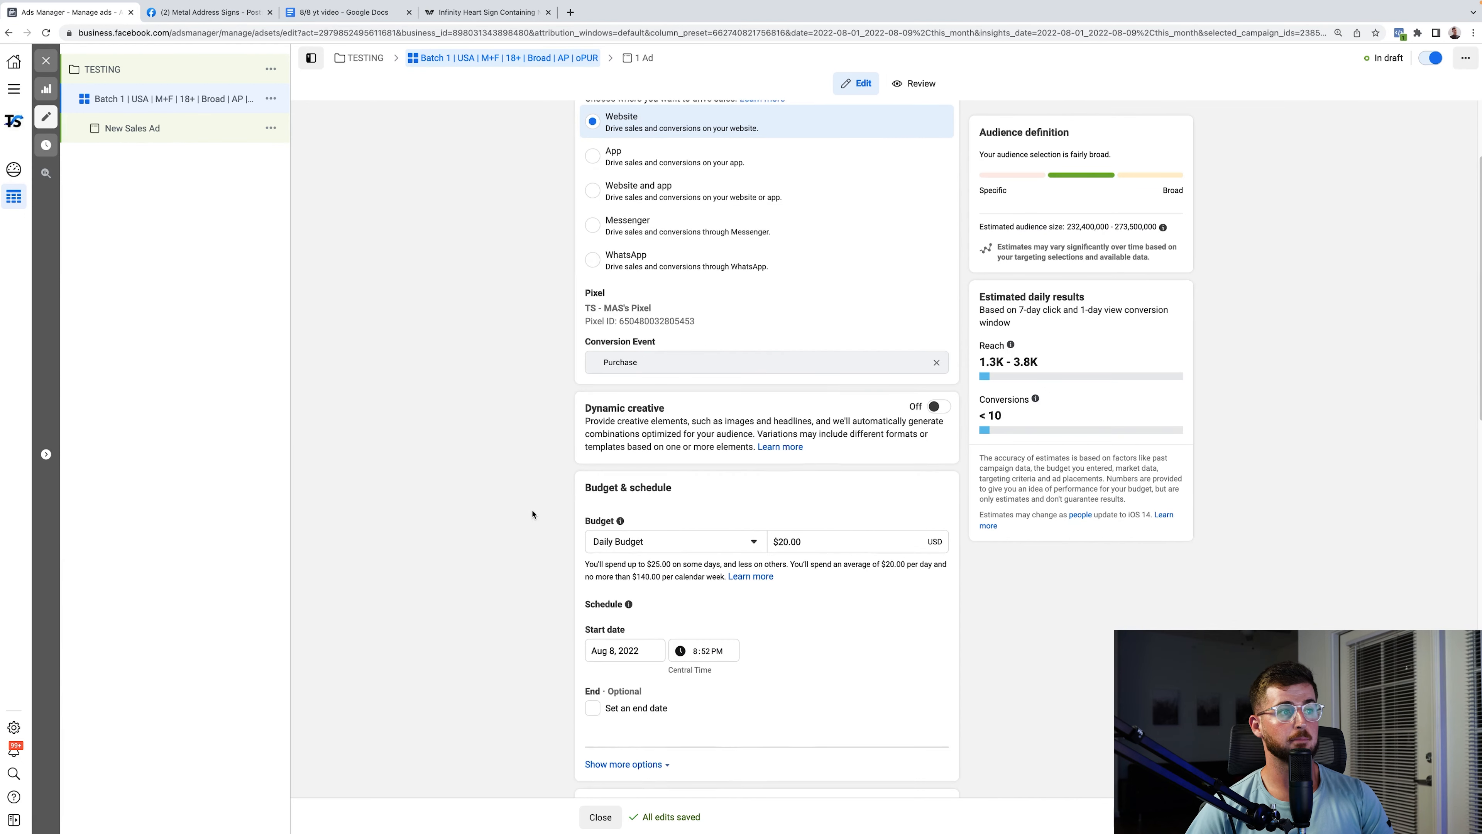
pyautogui.scroll(-1, 533, 513)
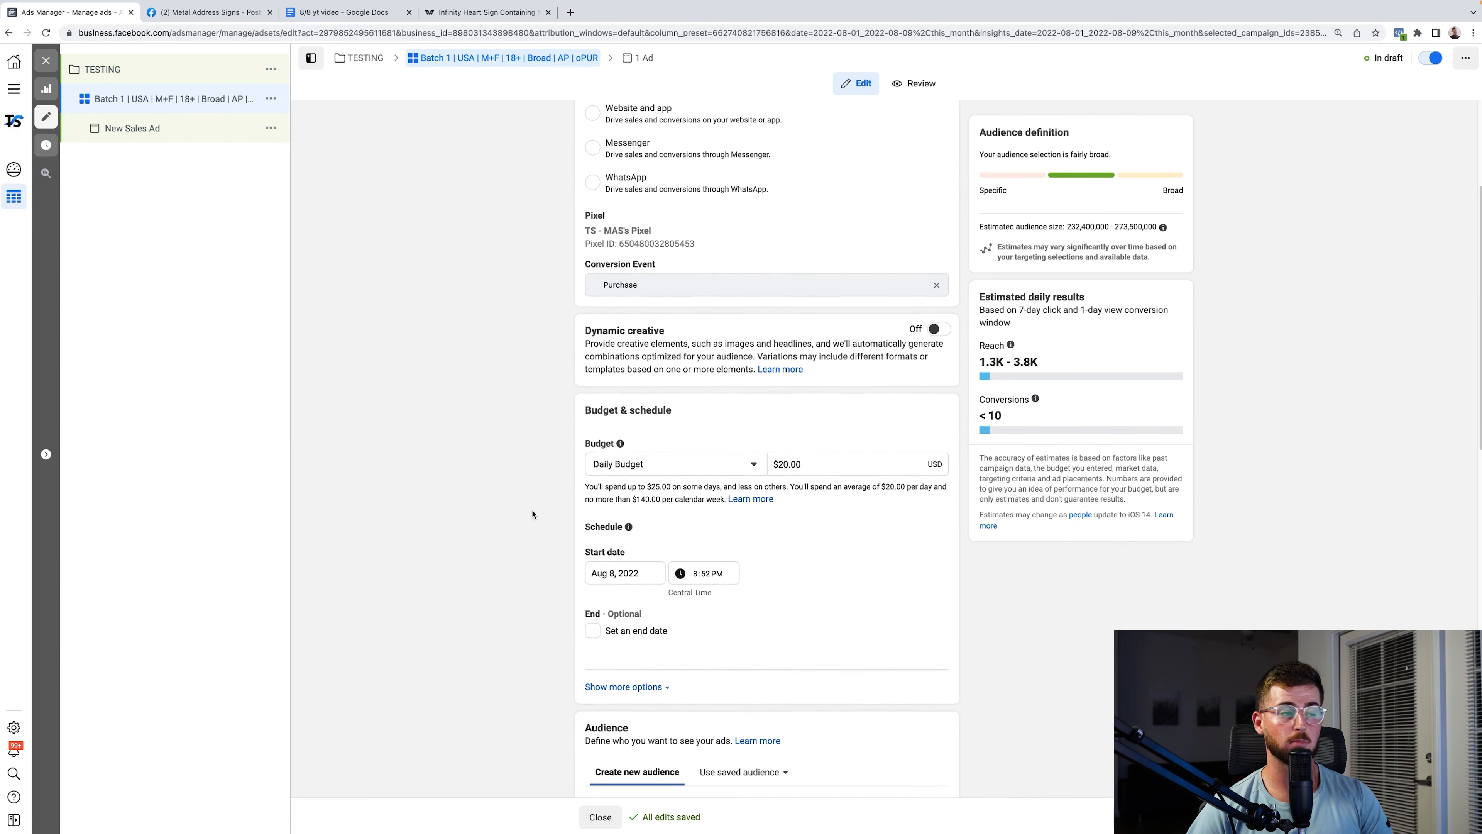
pyautogui.doubleClick(837, 463)
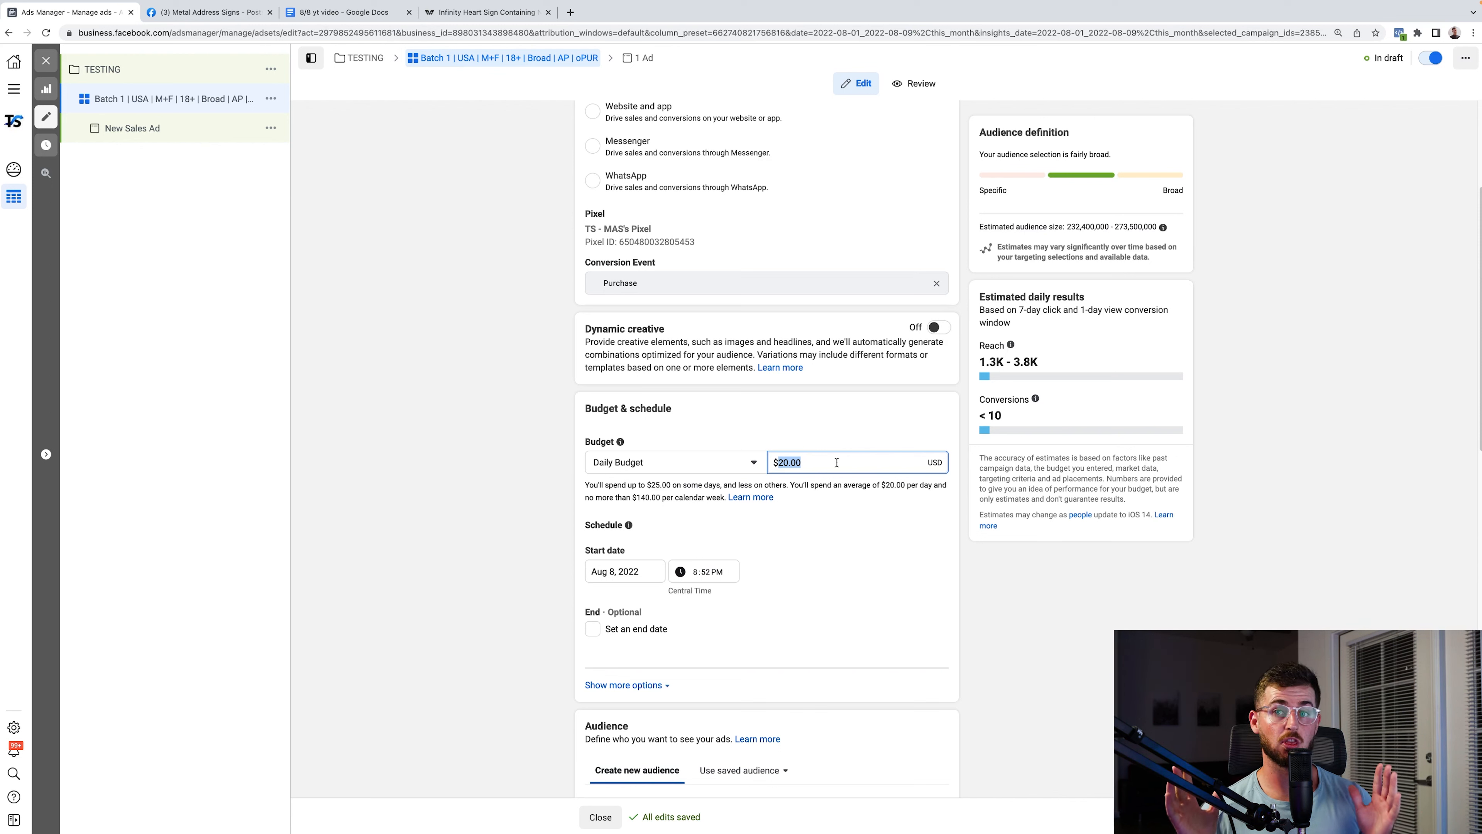
pyautogui.write('30')
pyautogui.click(558, 548)
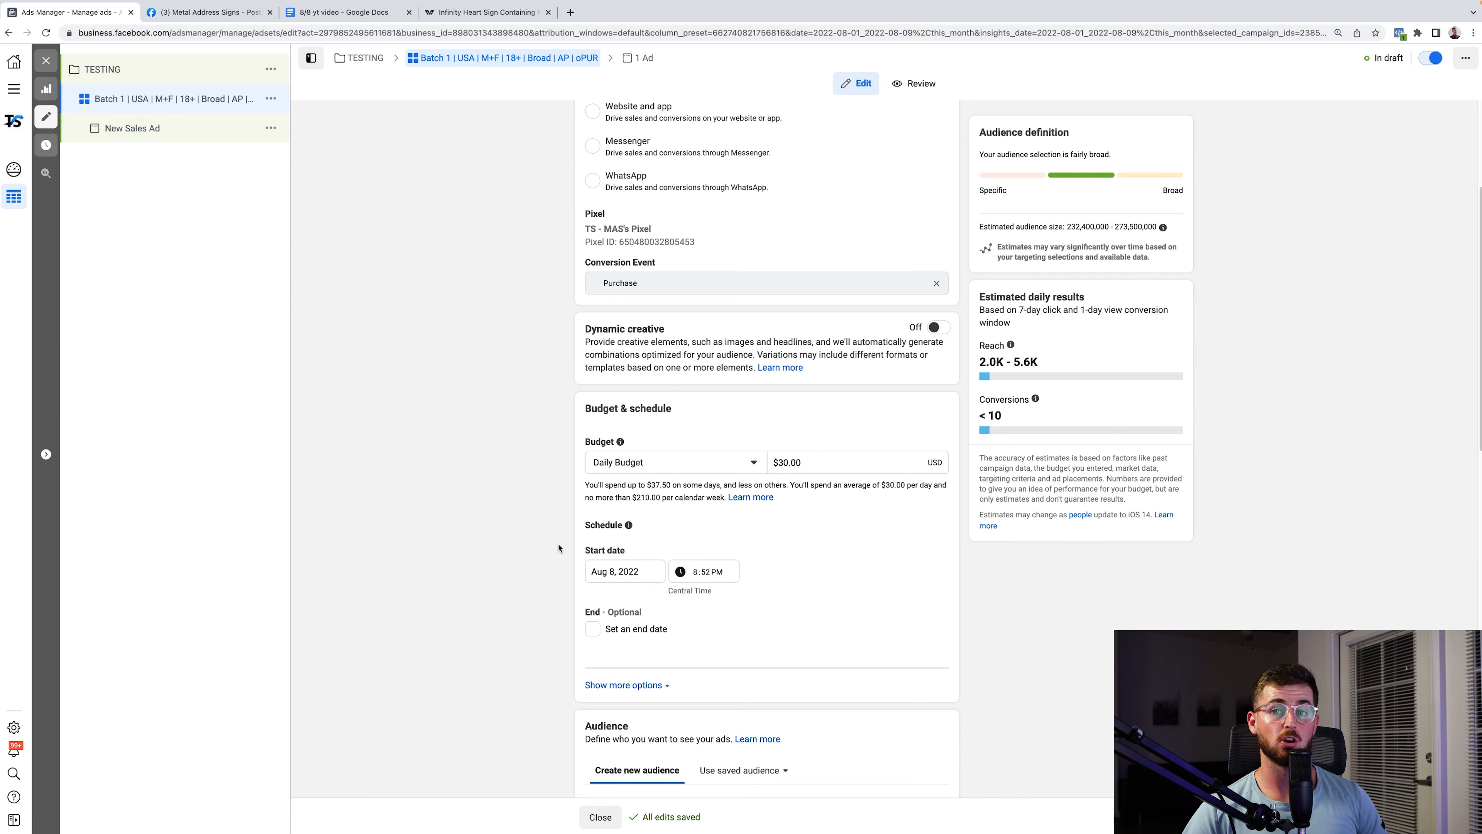
pyautogui.click(831, 464)
pyautogui.click(483, 519)
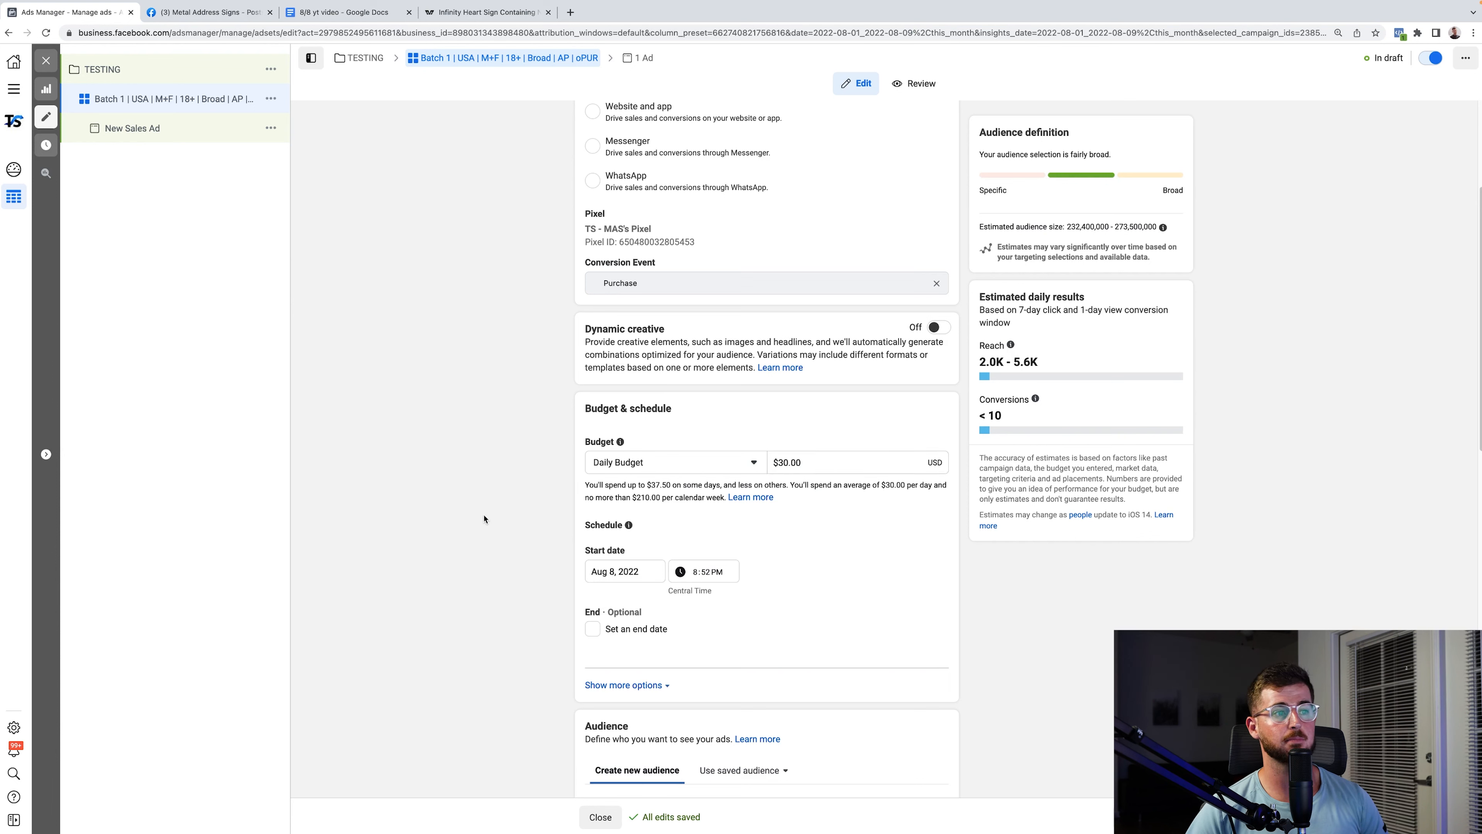
# - Start a new custom audience for the ad set with the website as its source
pyautogui.scroll(-2, 483, 519)
pyautogui.scroll(1, 484, 519)
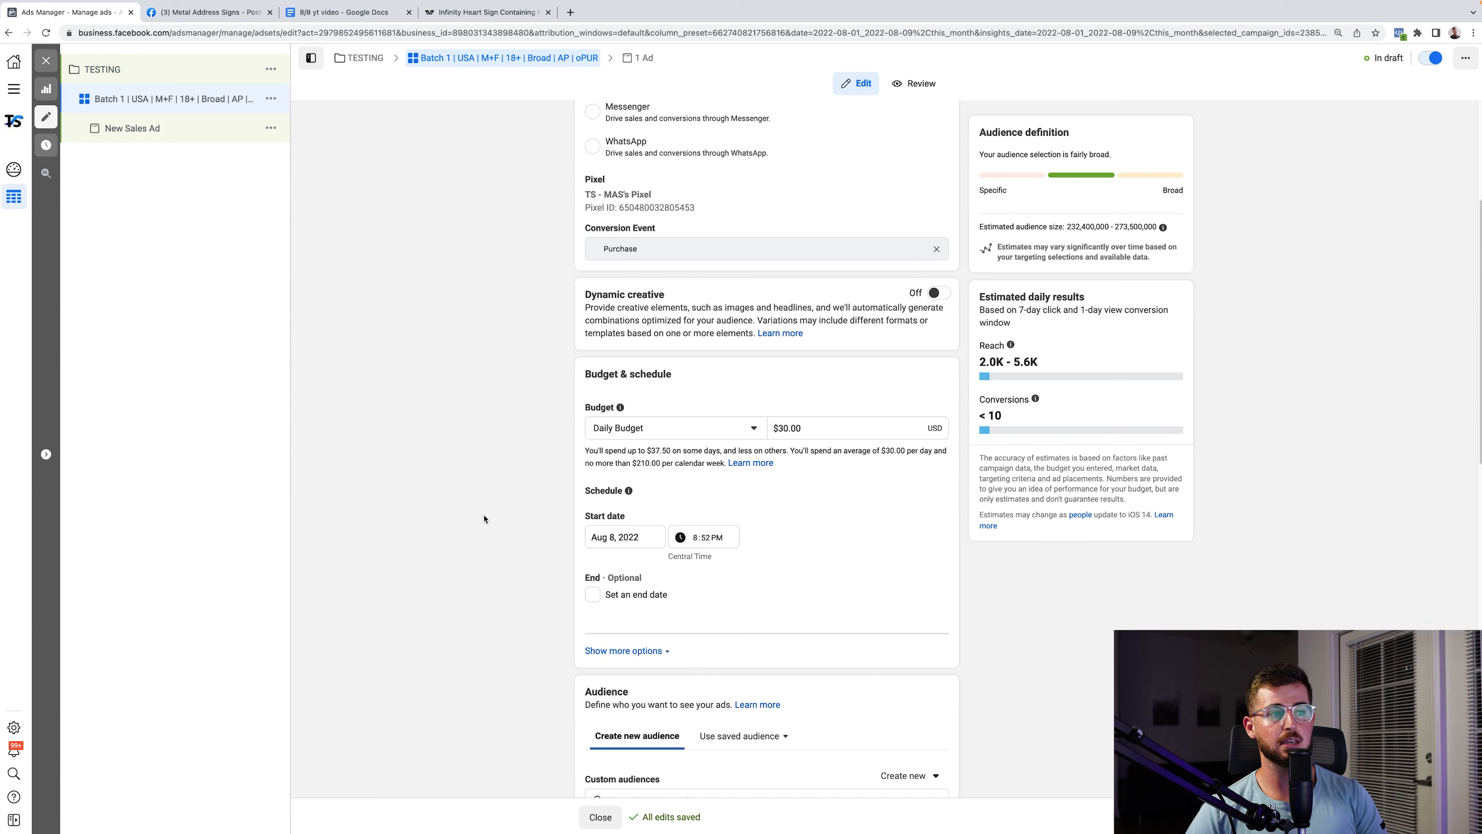
pyautogui.scroll(-5, 982, 664)
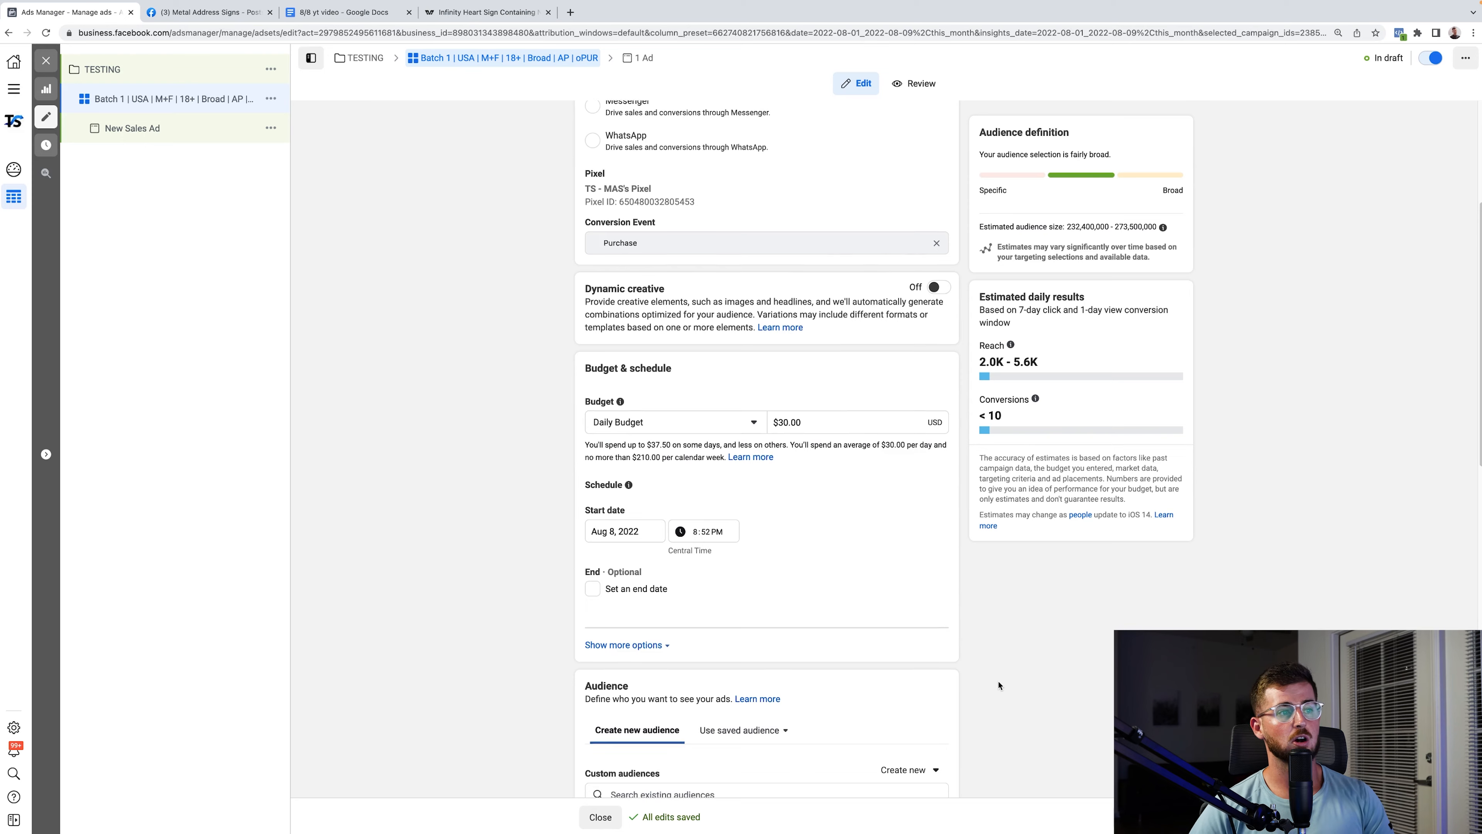
pyautogui.scroll(-3, 999, 686)
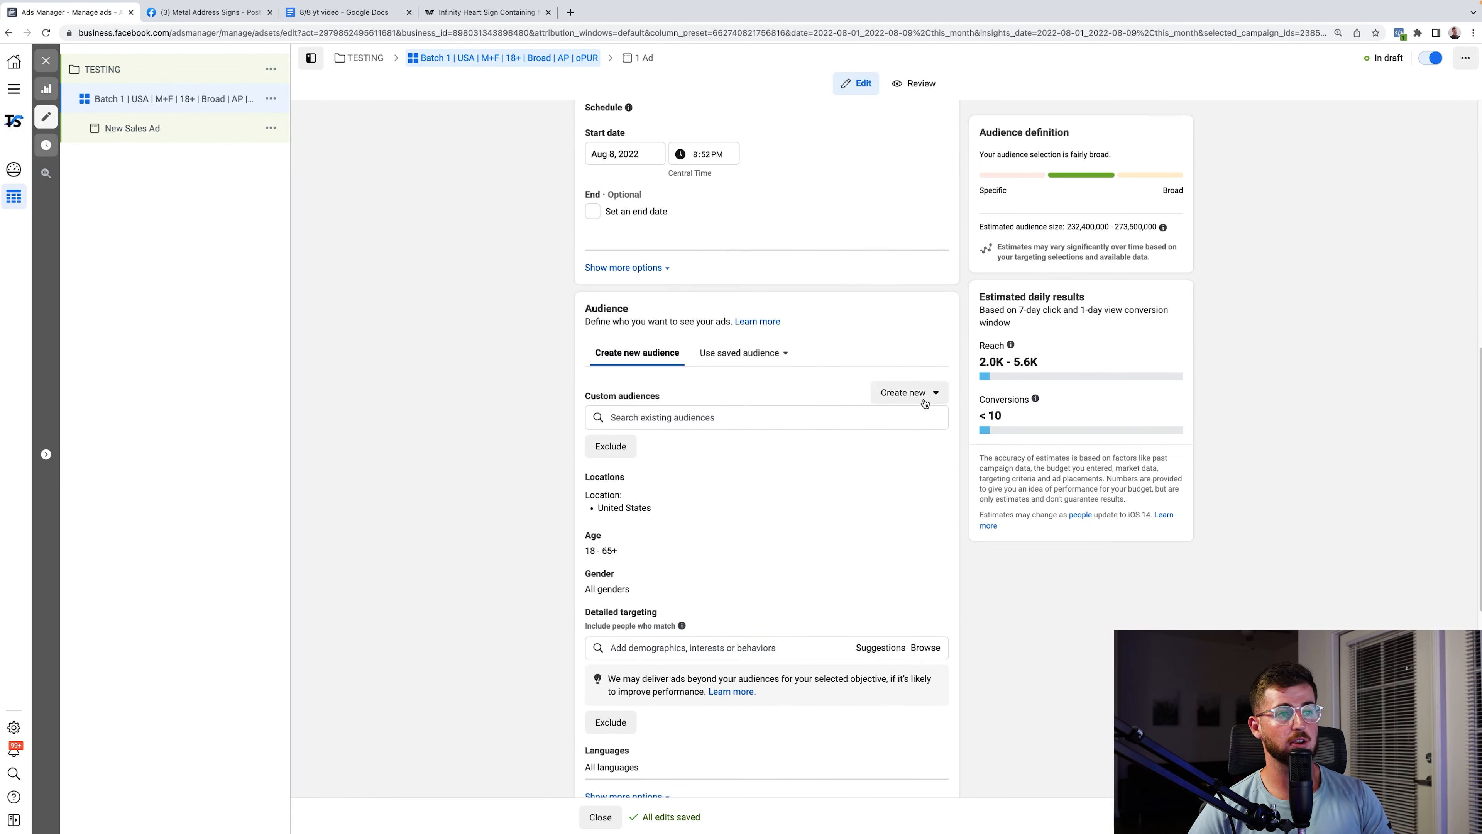
pyautogui.click(911, 392)
pyautogui.click(907, 431)
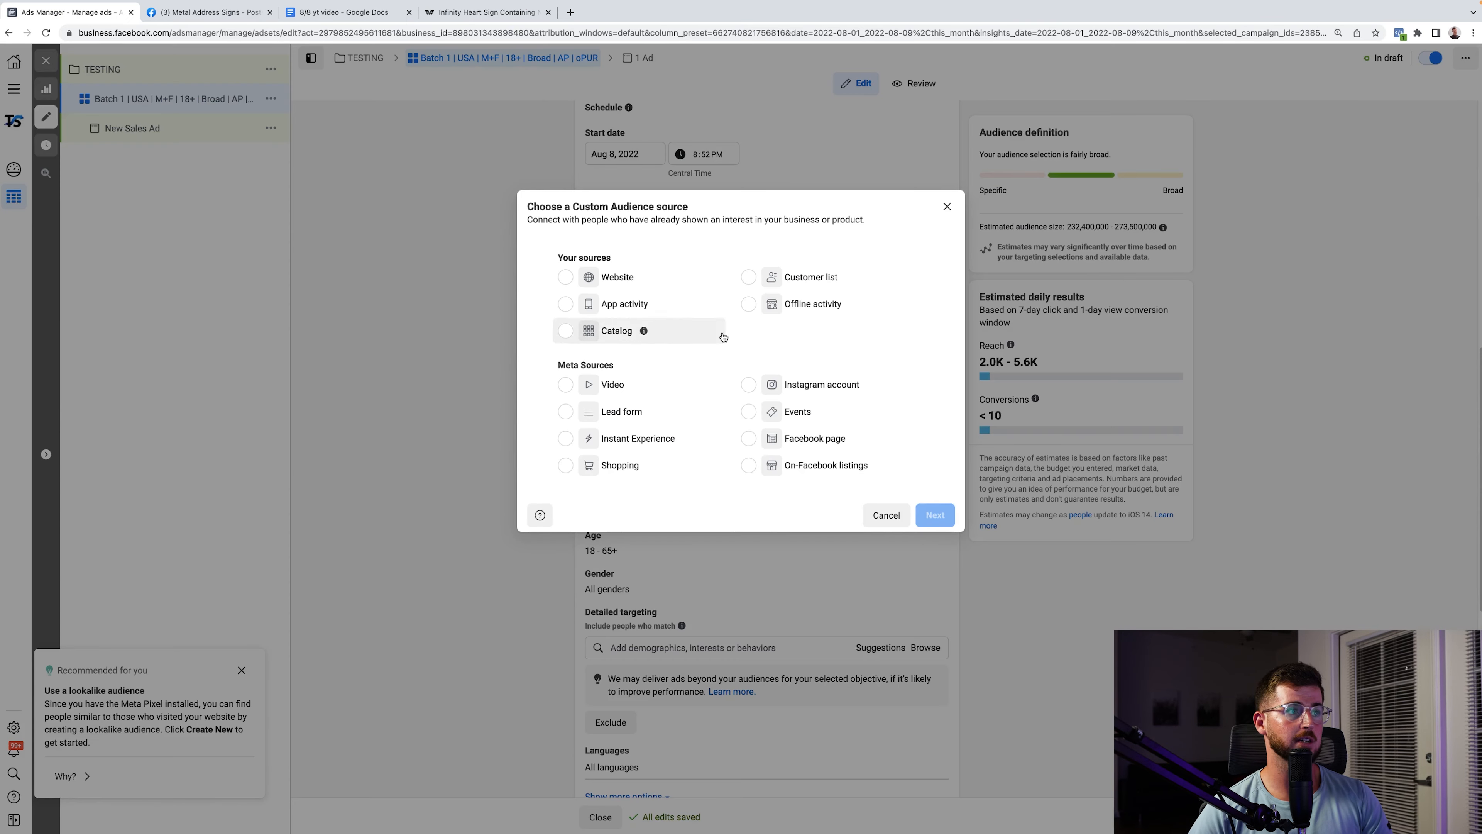
pyautogui.click(644, 286)
pyautogui.click(934, 514)
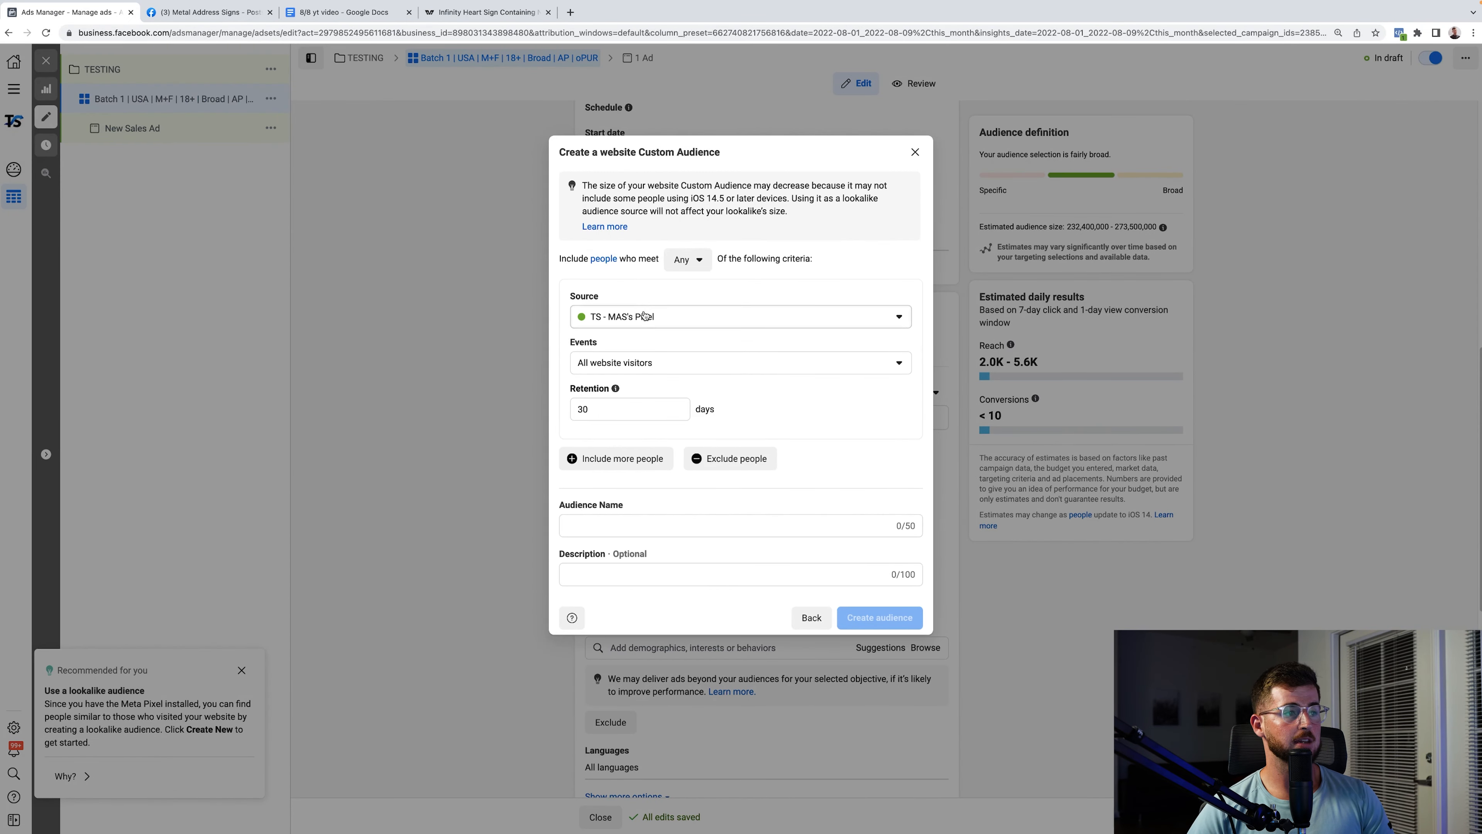
# - Create the website audience from the Purchase event, named "Purchase 30 Days (yt video)", and exclude it from the ad set's targeting
pyautogui.click(638, 362)
pyautogui.write('pur')
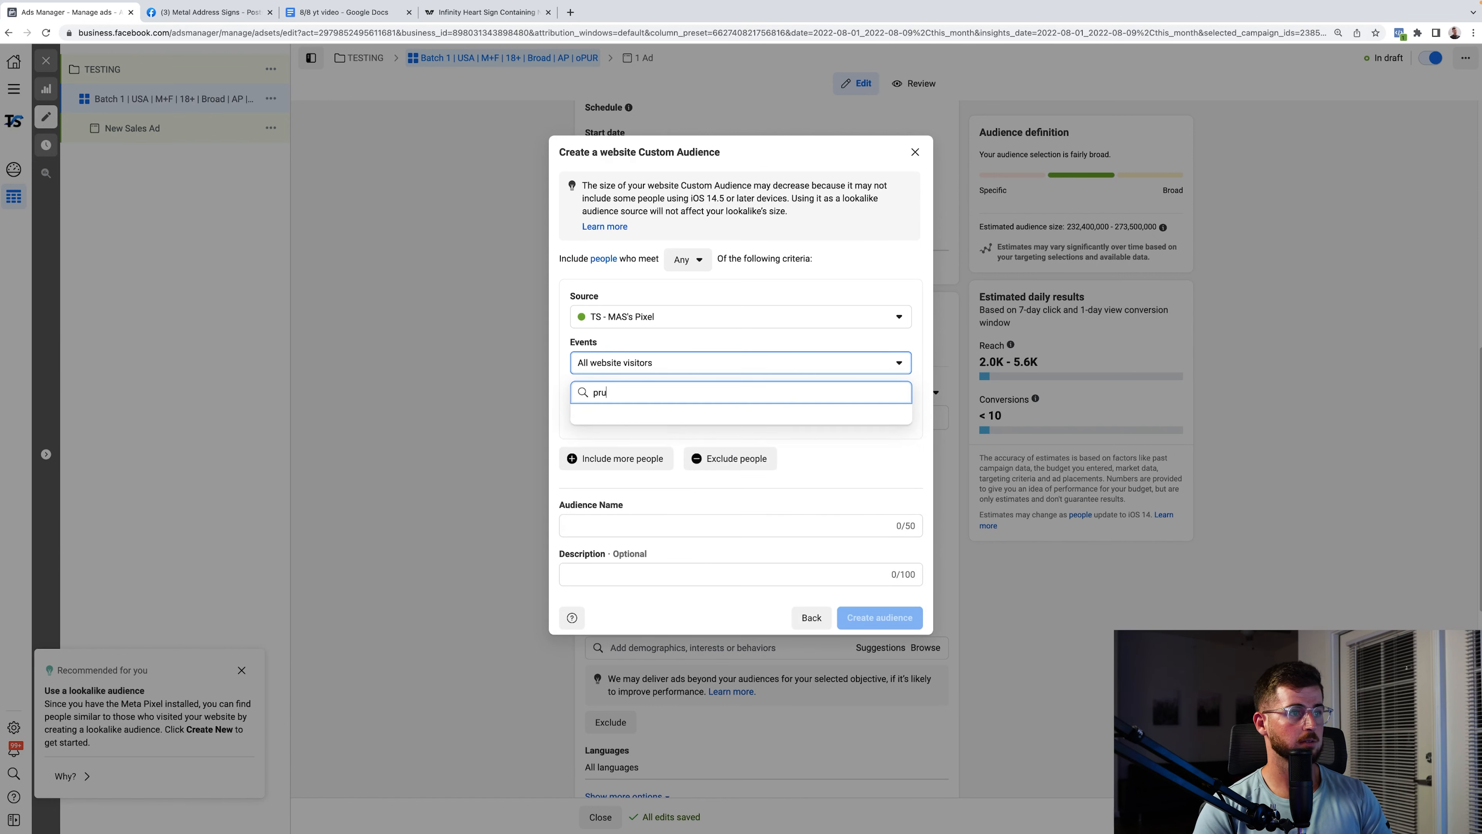
pyautogui.click(618, 435)
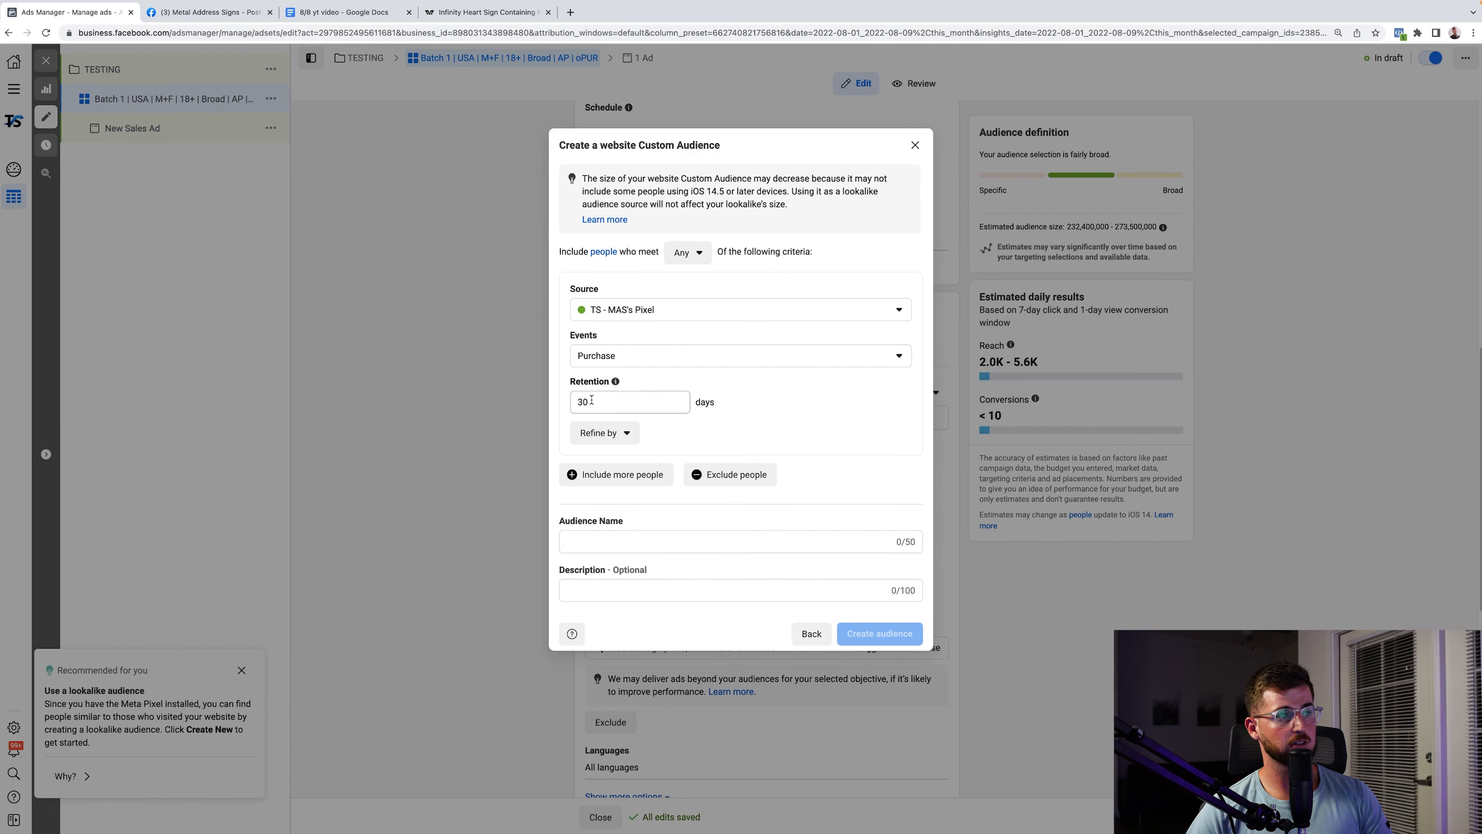
pyautogui.click(610, 535)
pyautogui.write('Purchase 30 Days (yt video)')
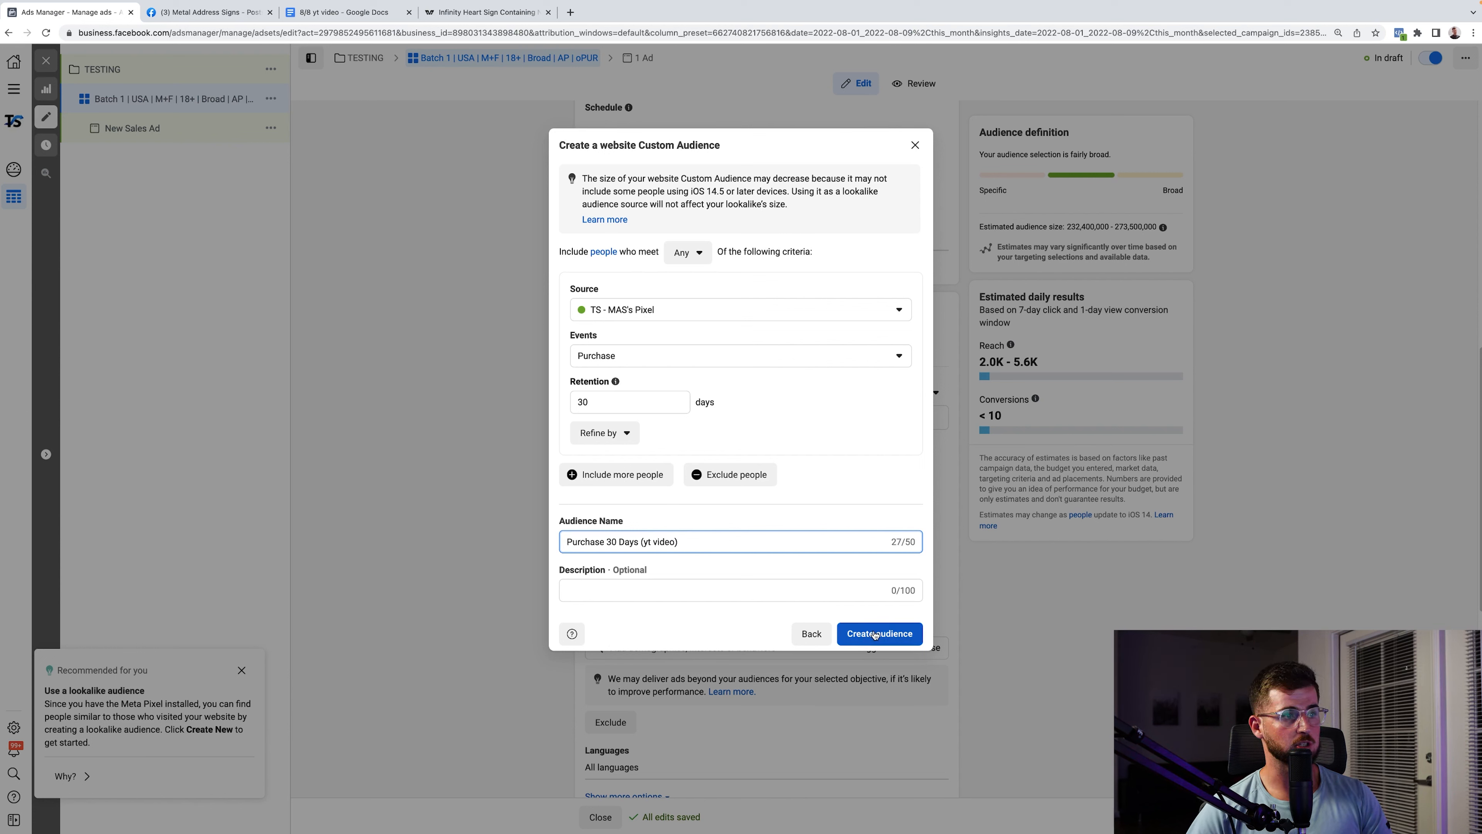
pyautogui.click(909, 635)
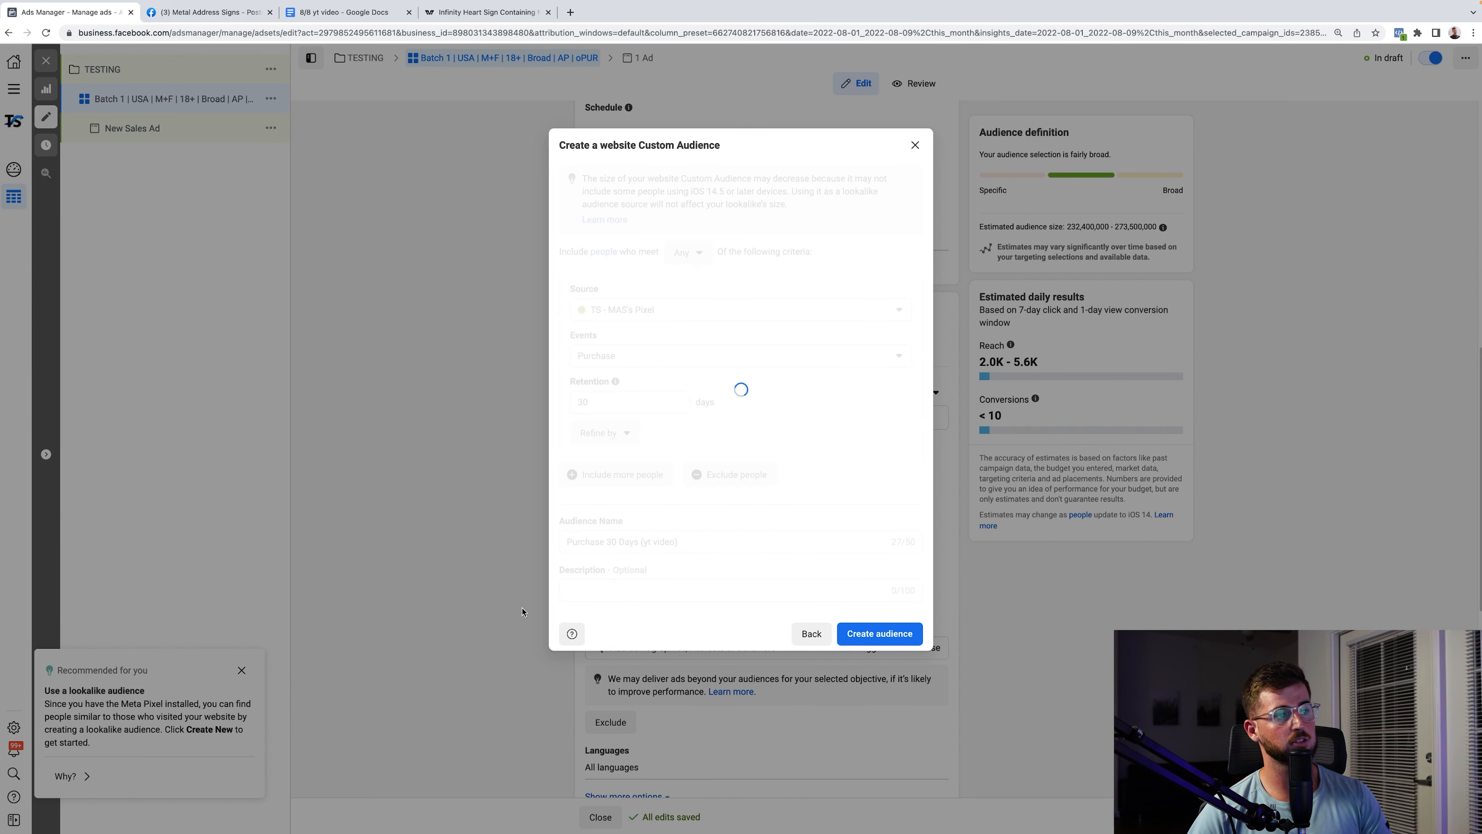
pyautogui.click(896, 549)
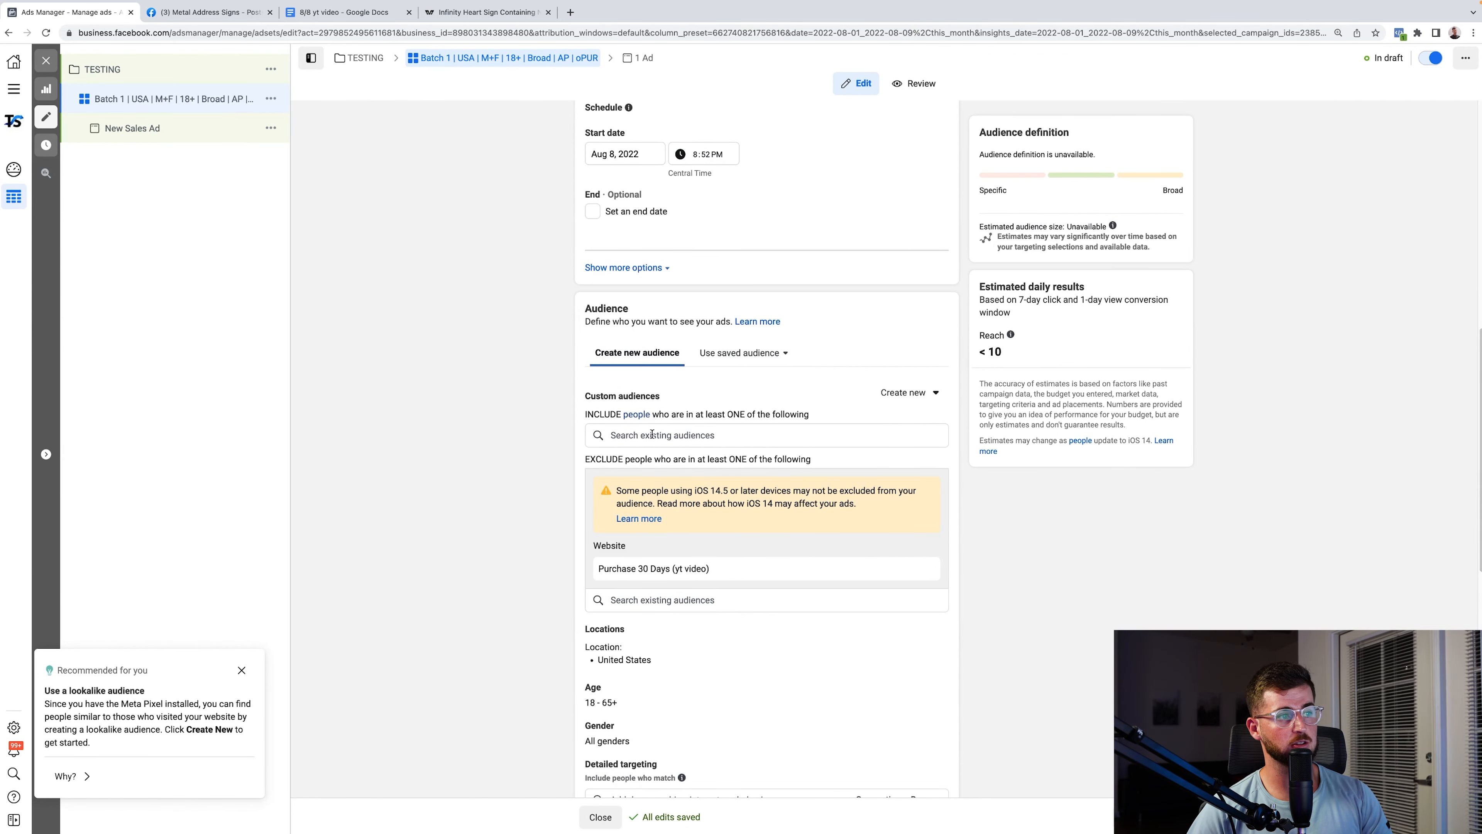
# - Review the ad set's audience, placements, and optimization and delivery settings, including the additional delivery options
pyautogui.scroll(-5, 516, 639)
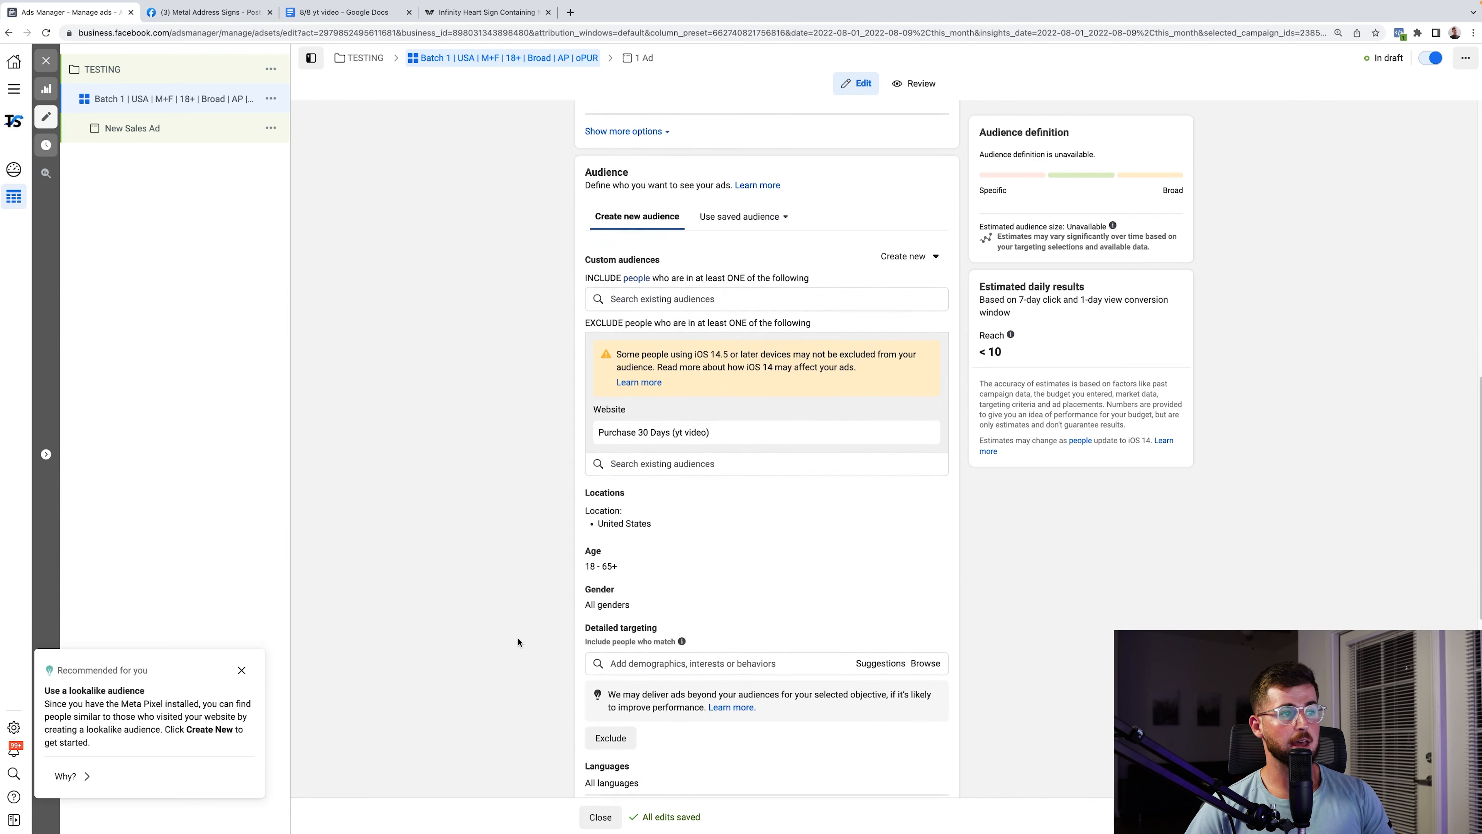
pyautogui.scroll(-1, 518, 643)
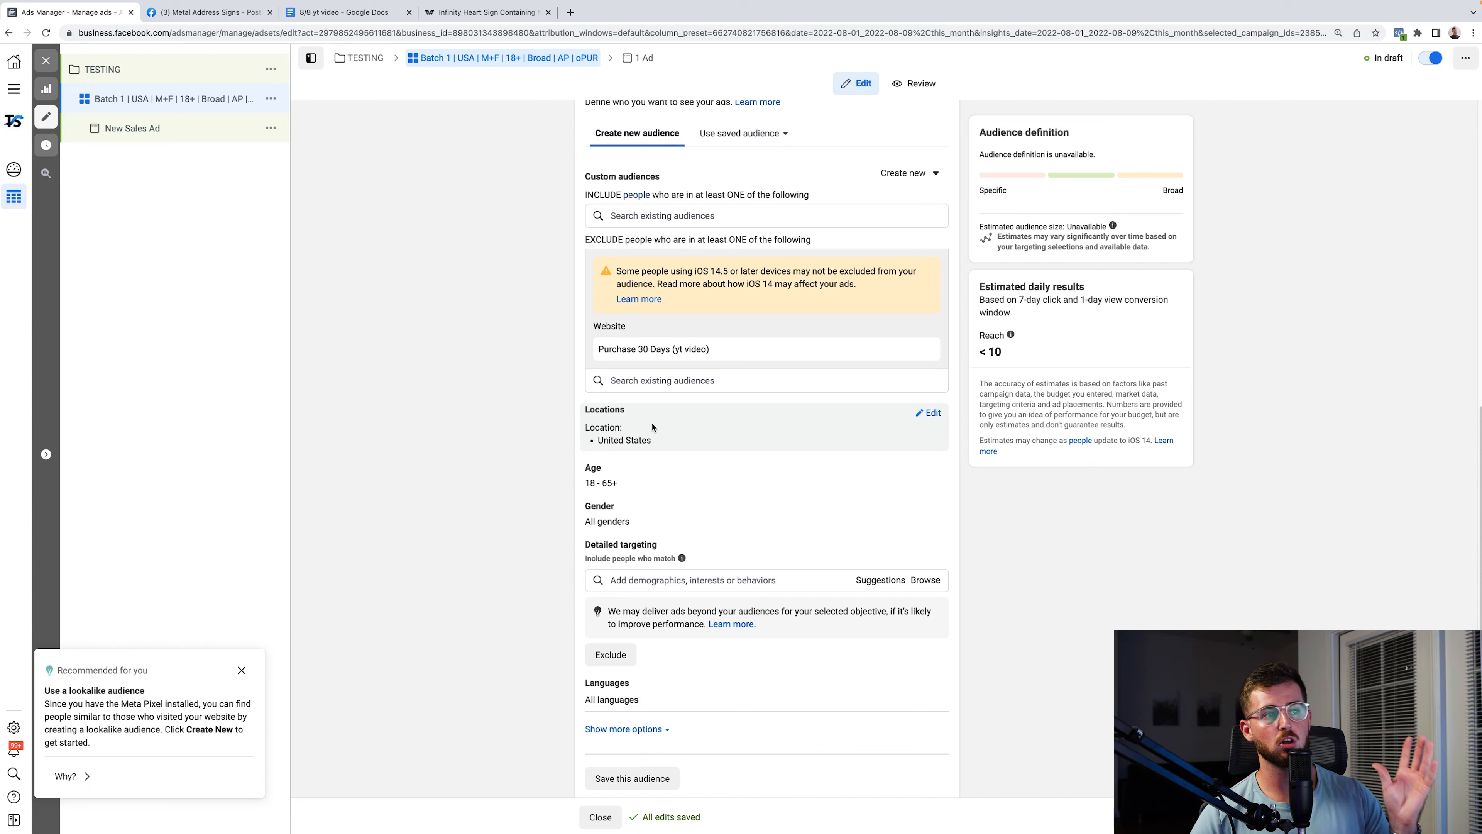
pyautogui.scroll(-2, 458, 513)
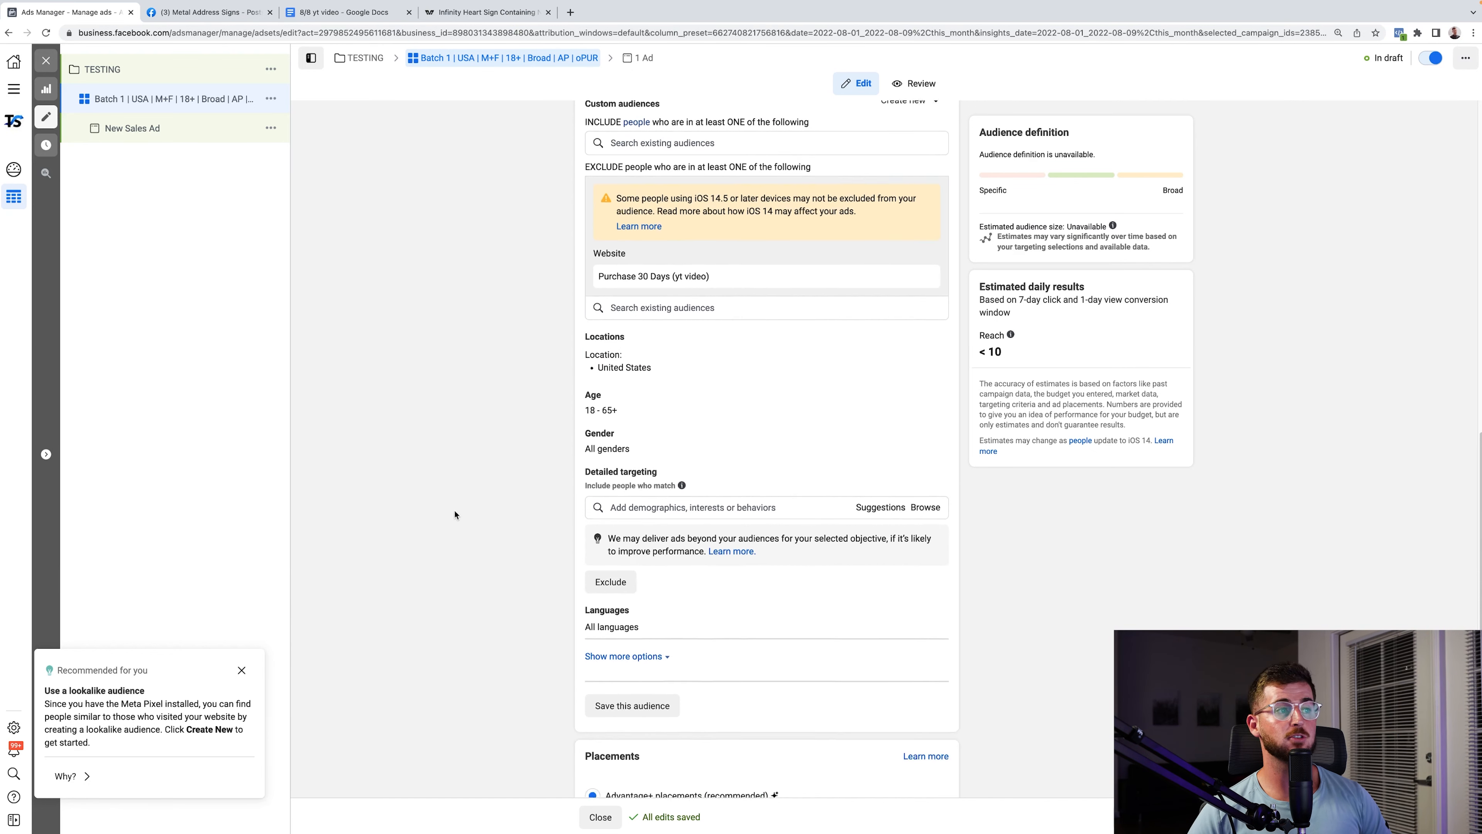
pyautogui.scroll(1, 455, 515)
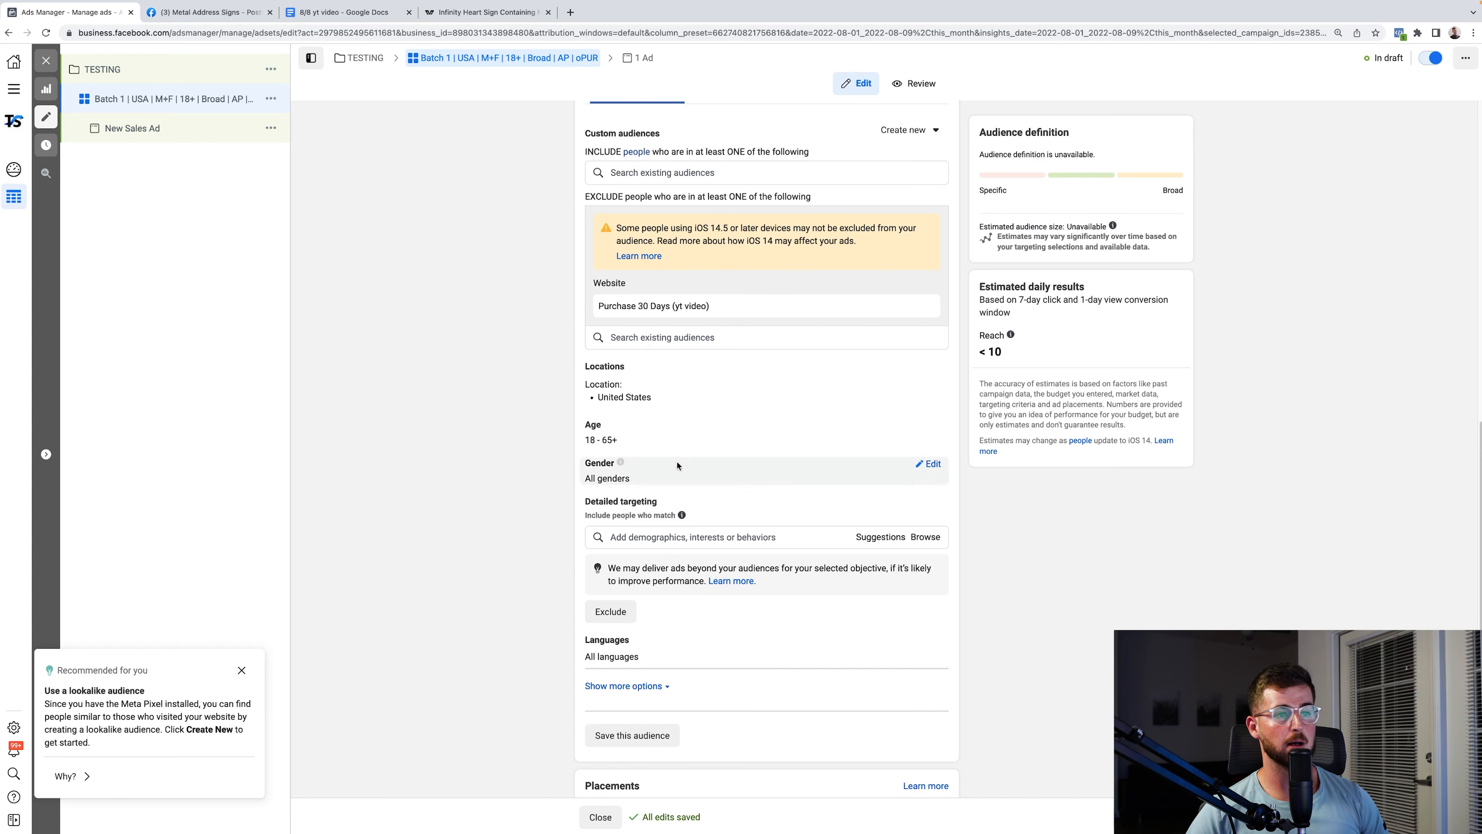
pyautogui.scroll(-2, 510, 593)
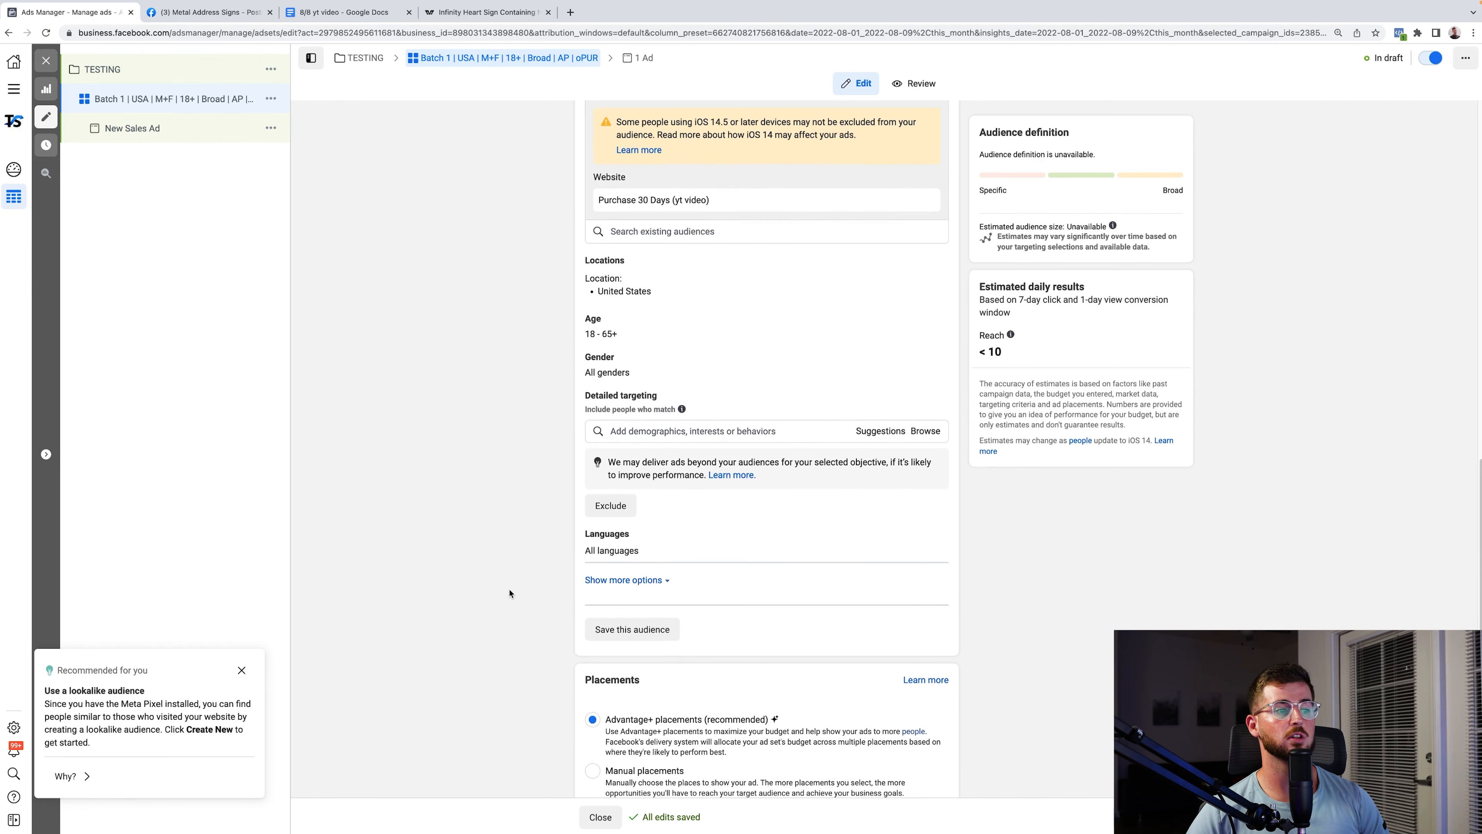
pyautogui.scroll(-3, 510, 593)
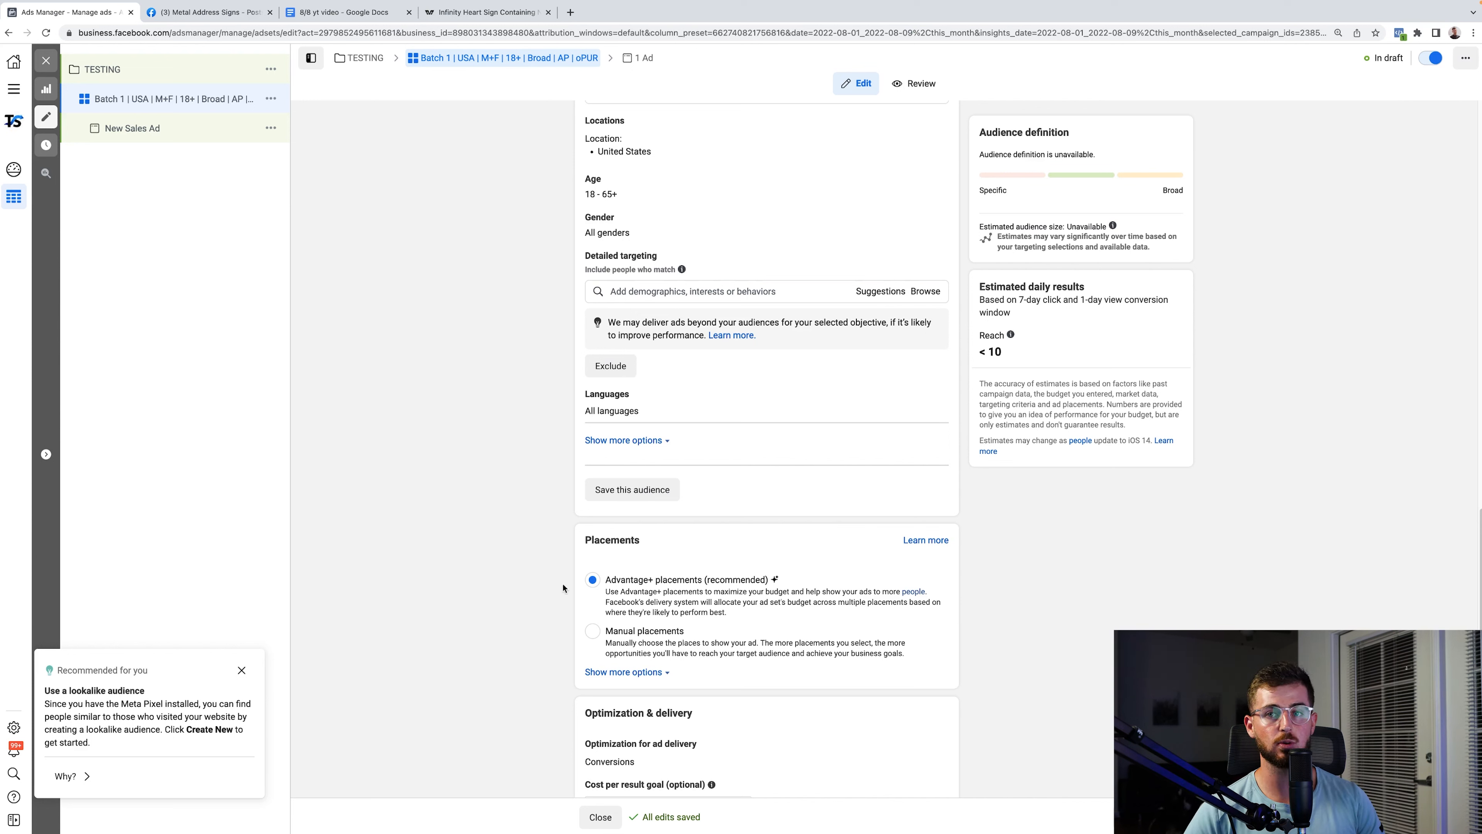
pyautogui.scroll(-2, 1099, 684)
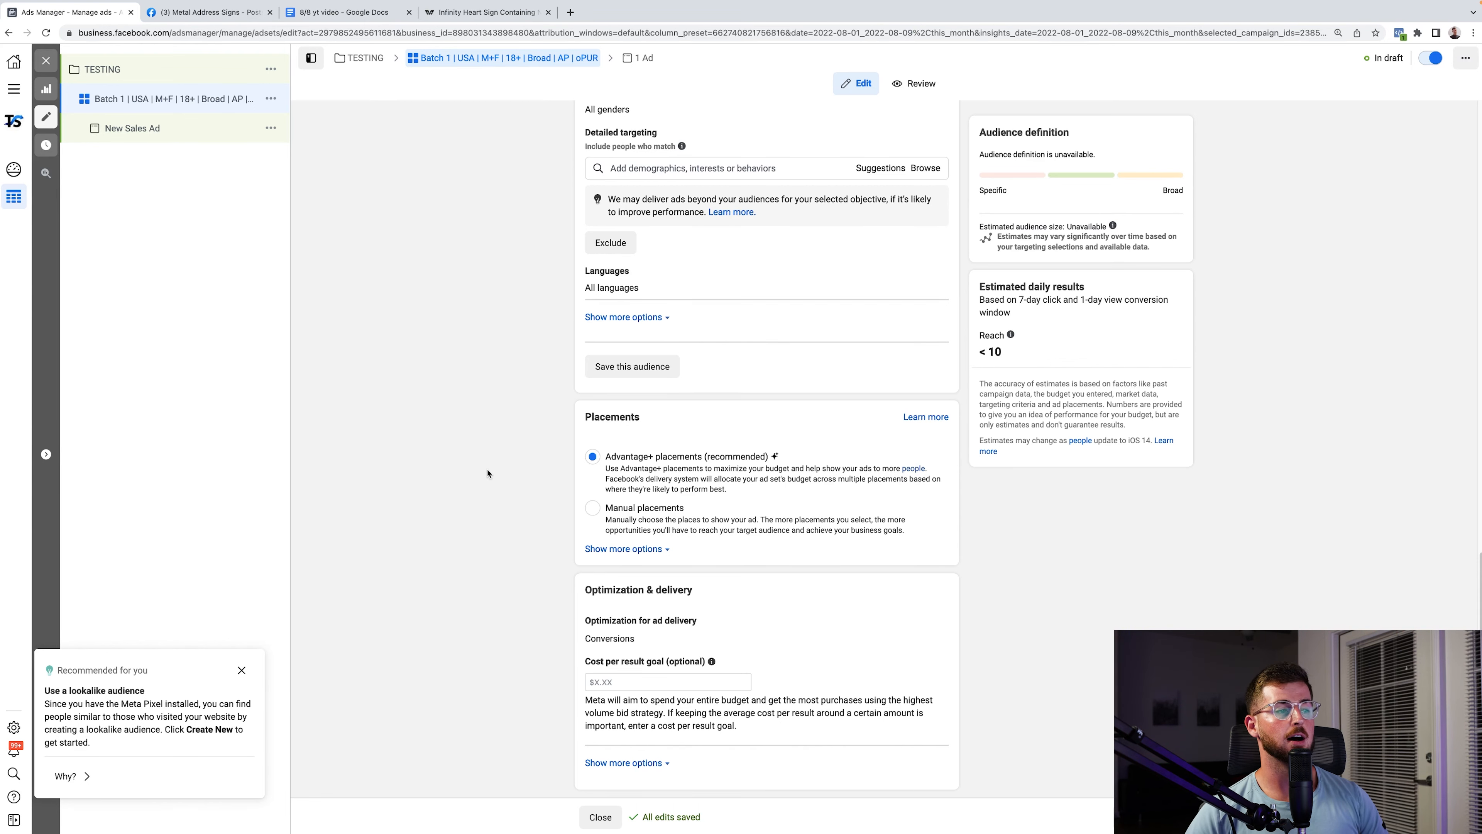
pyautogui.scroll(3, 488, 474)
pyautogui.scroll(-3, 489, 484)
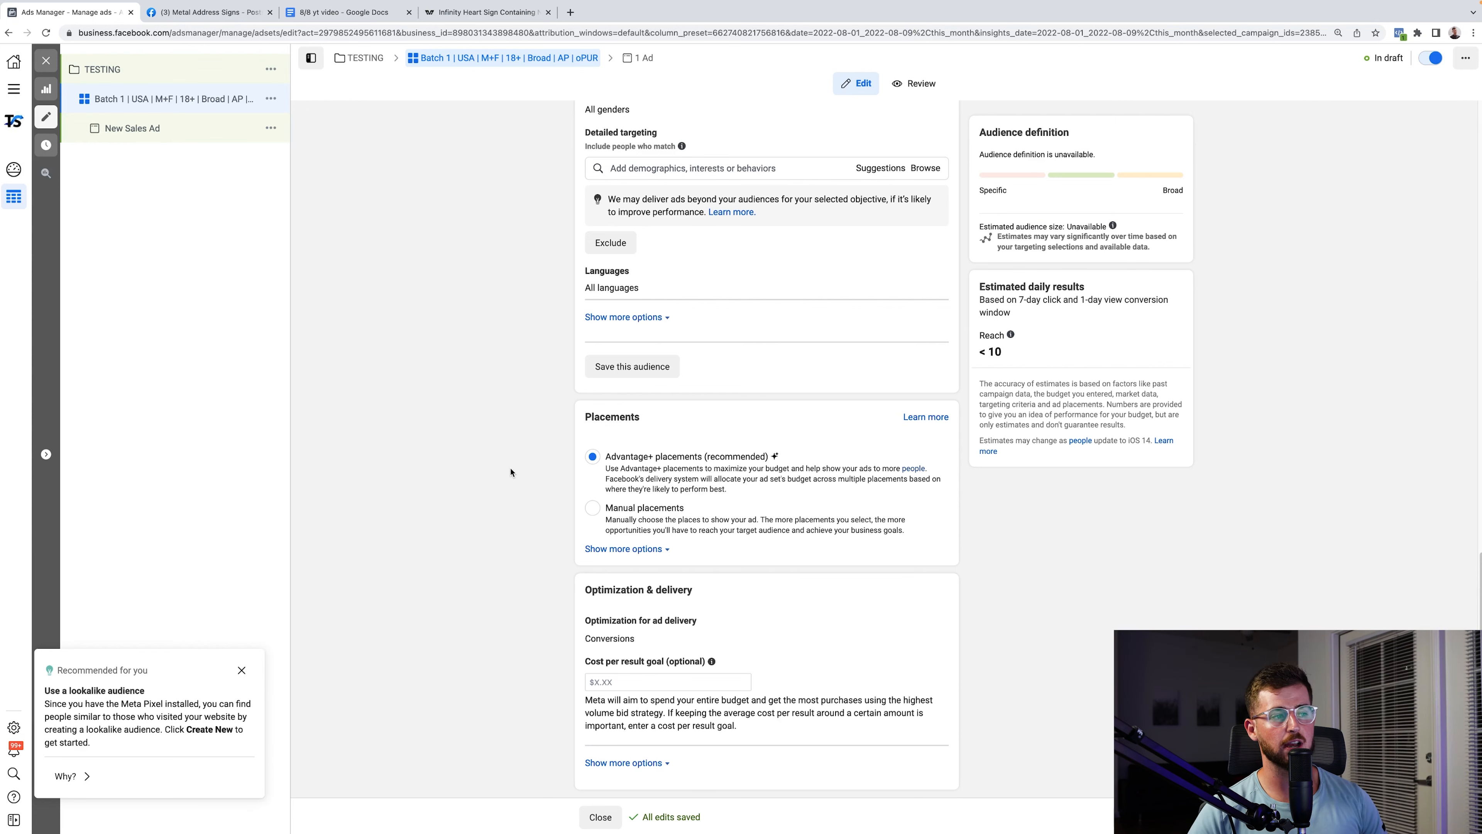
pyautogui.click(599, 759)
pyautogui.scroll(-2, 577, 750)
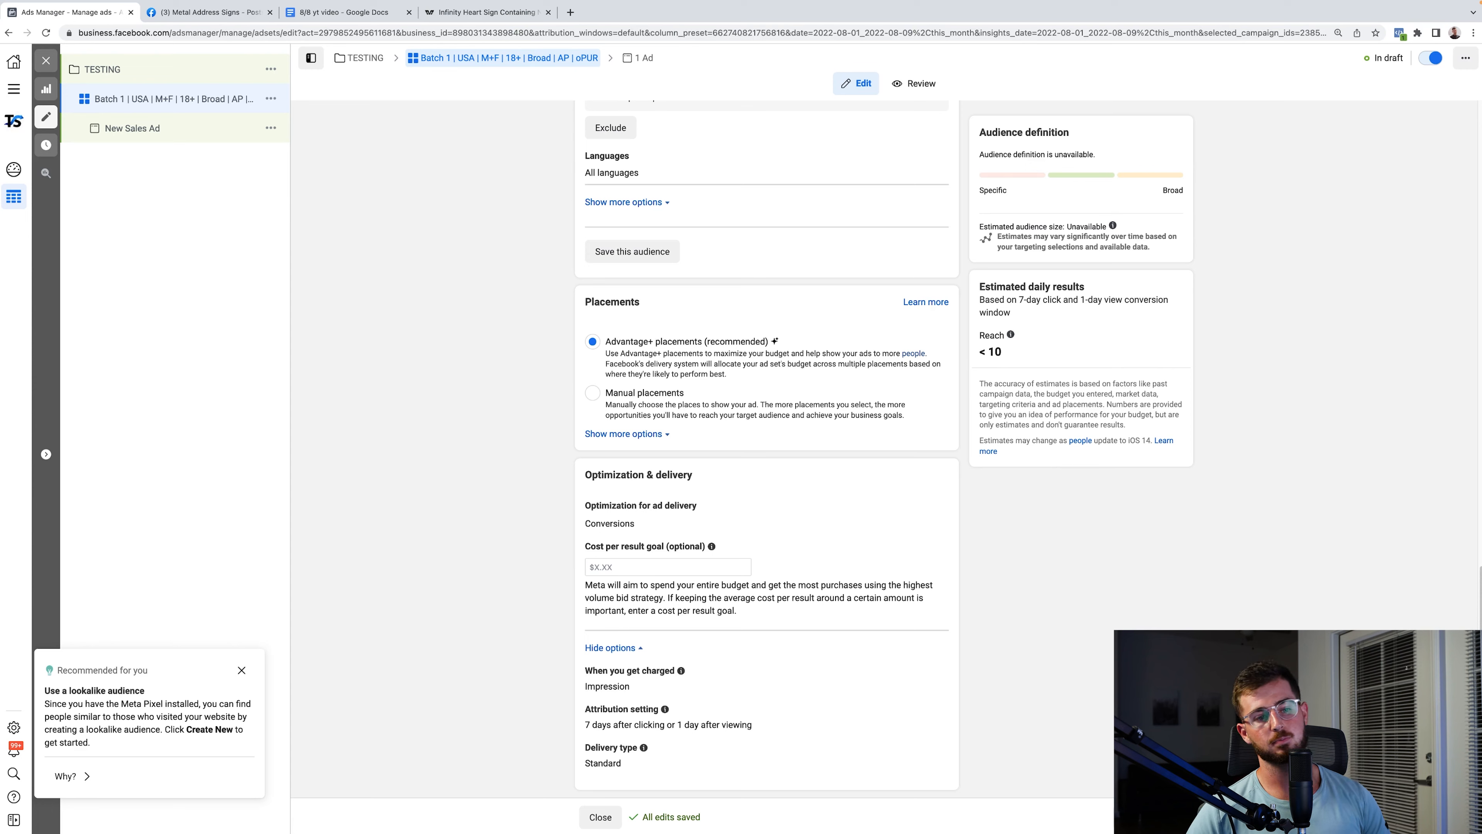
# - Delete the "New Sales Ad" from the Batch 1 ad set and publish the TESTING campaign with its ad set
pyautogui.click(1175, 817)
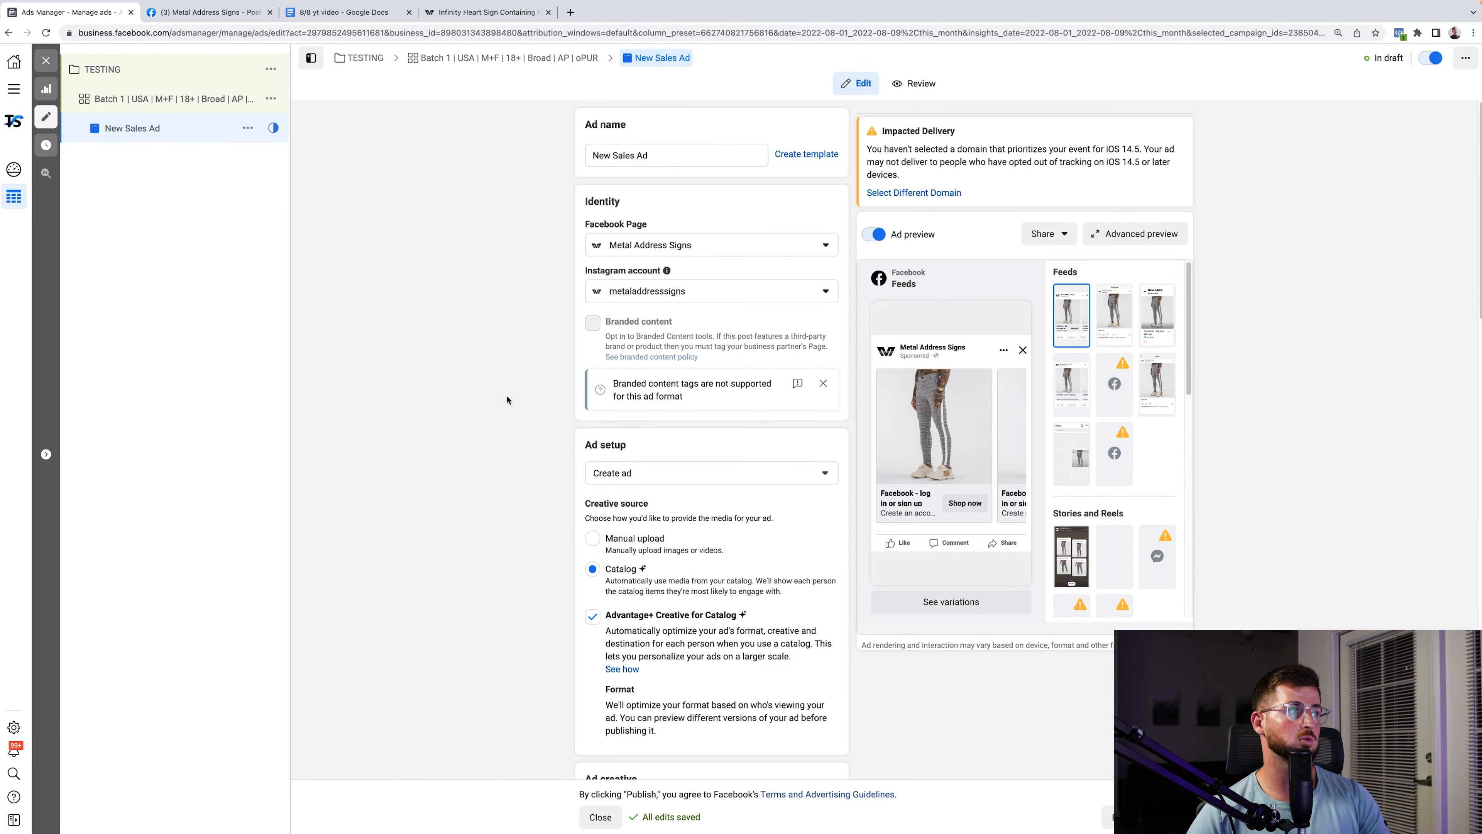
pyautogui.click(247, 128)
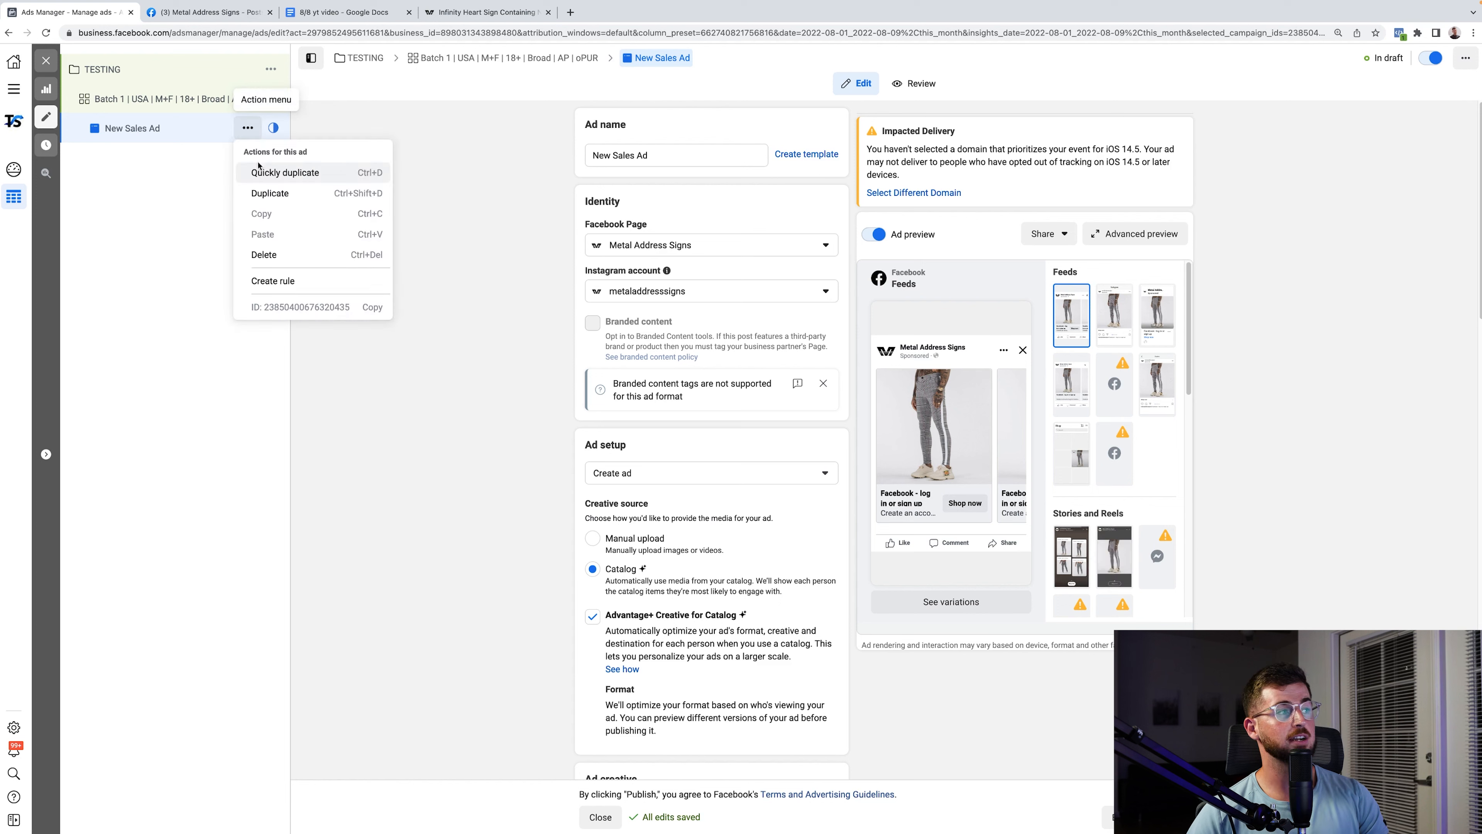
pyautogui.click(262, 254)
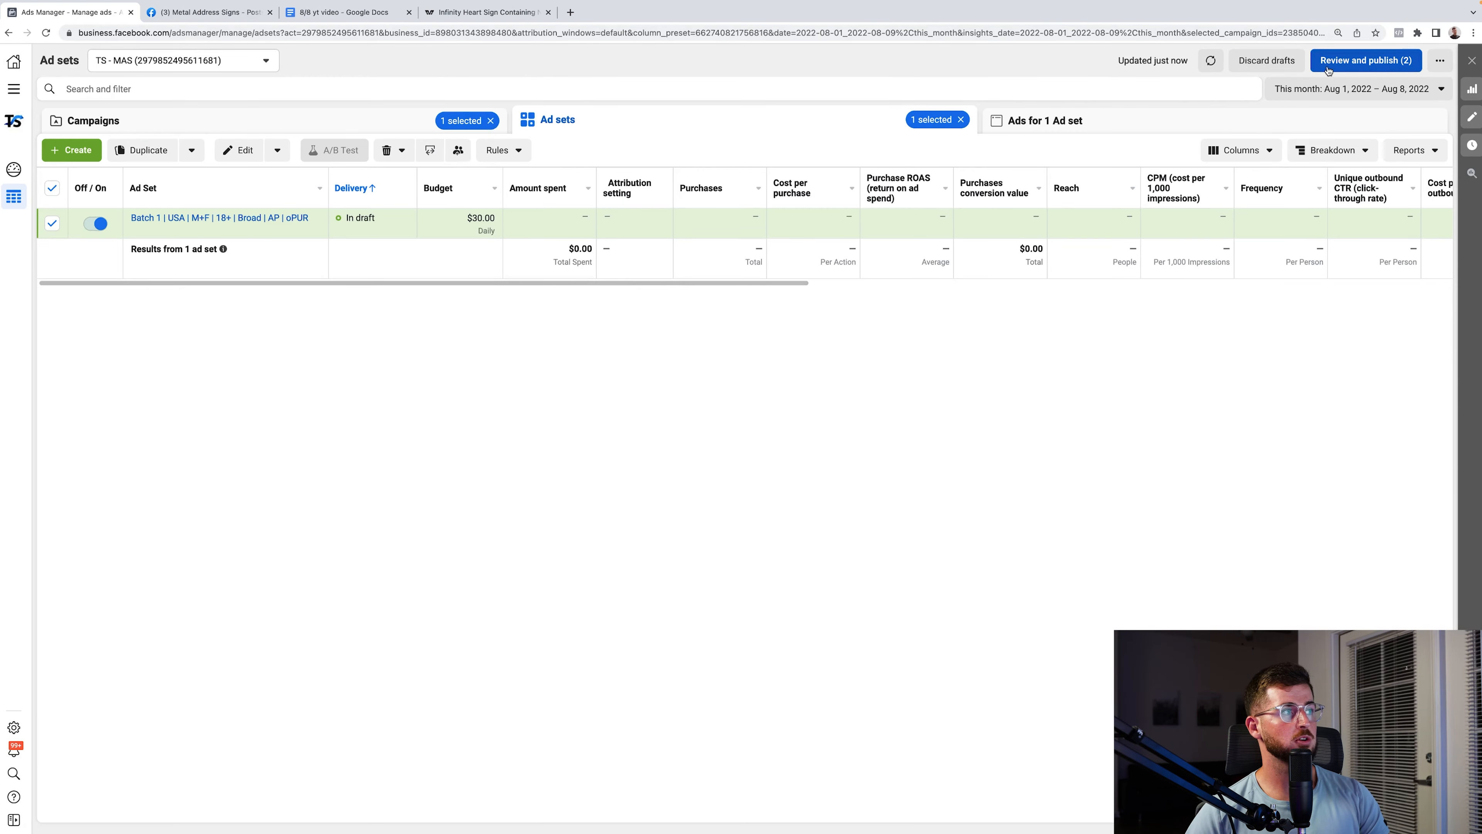
pyautogui.click(1329, 68)
pyautogui.click(945, 428)
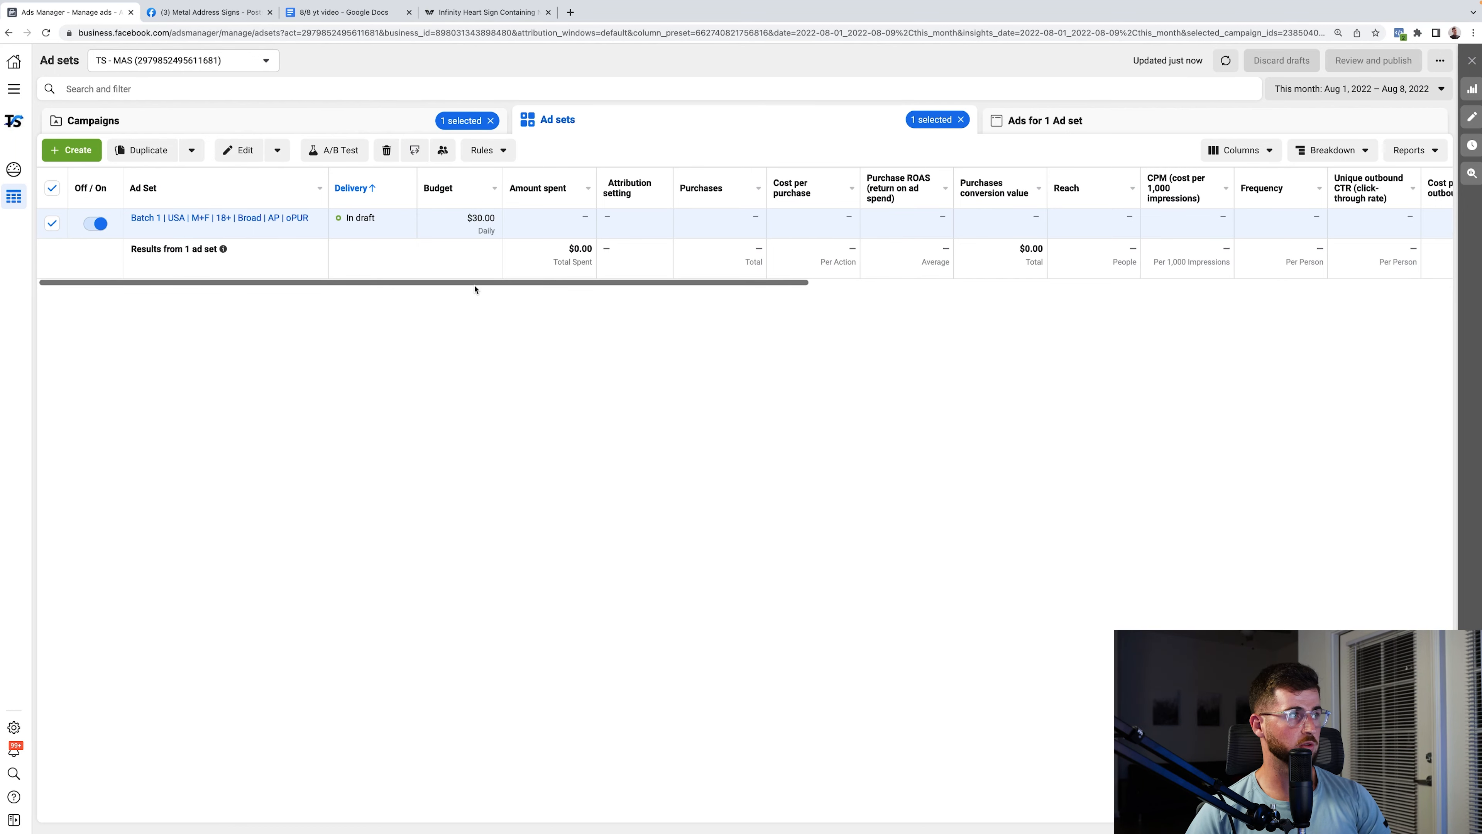
# - Duplicate the Batch 1 ad set and name the copy "Batch 1.1 | USA | M+F | 18+ | Broad | AP | oPUR"
pyautogui.hotkey('ctrl', 'd')
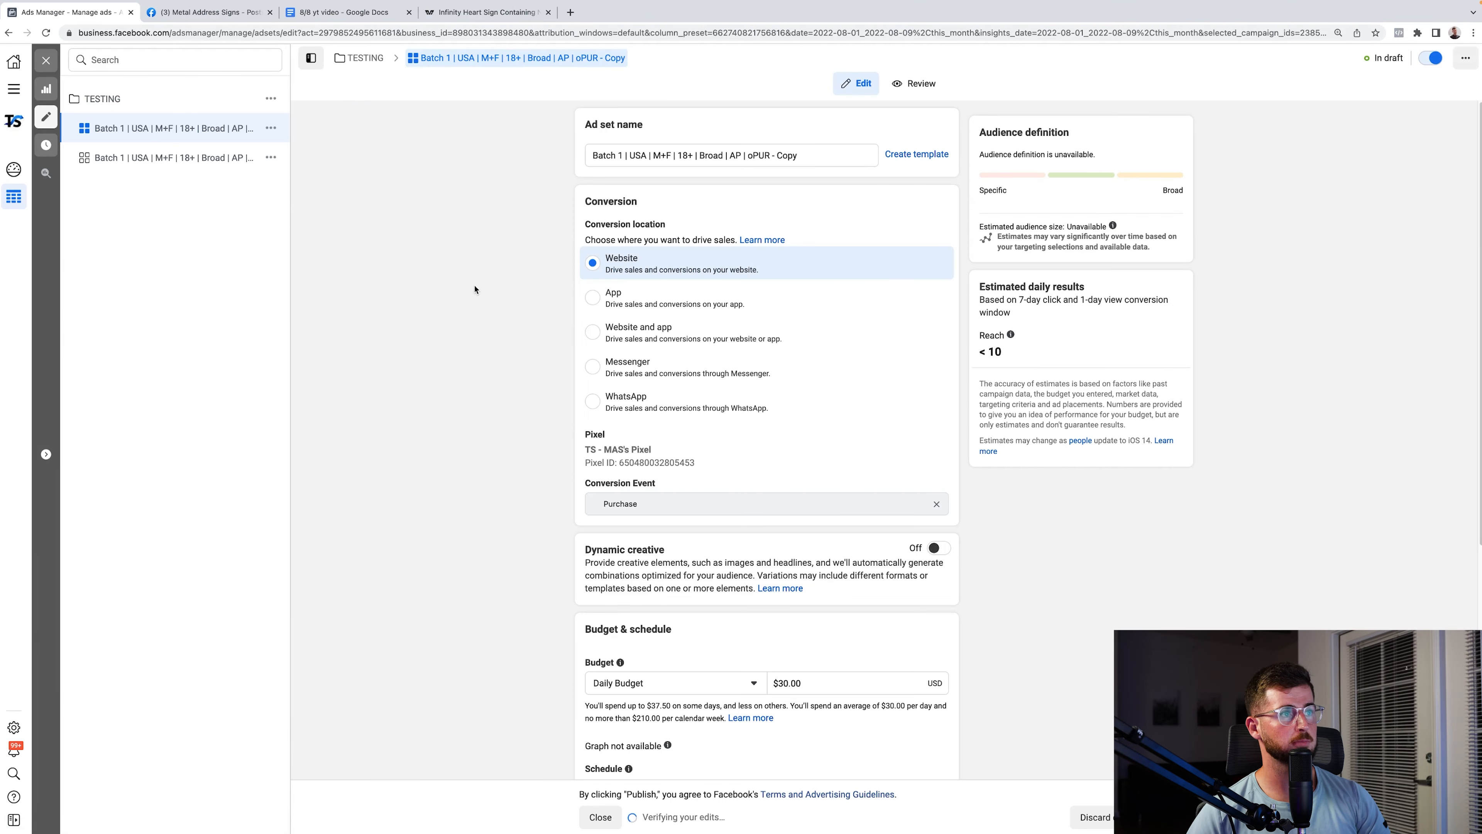
pyautogui.click(623, 155)
pyautogui.write('.1')
pyautogui.moveTo(780, 156); pyautogui.dragTo(868, 159)
pyautogui.press('BackSpace')
pyautogui.press('Escape')
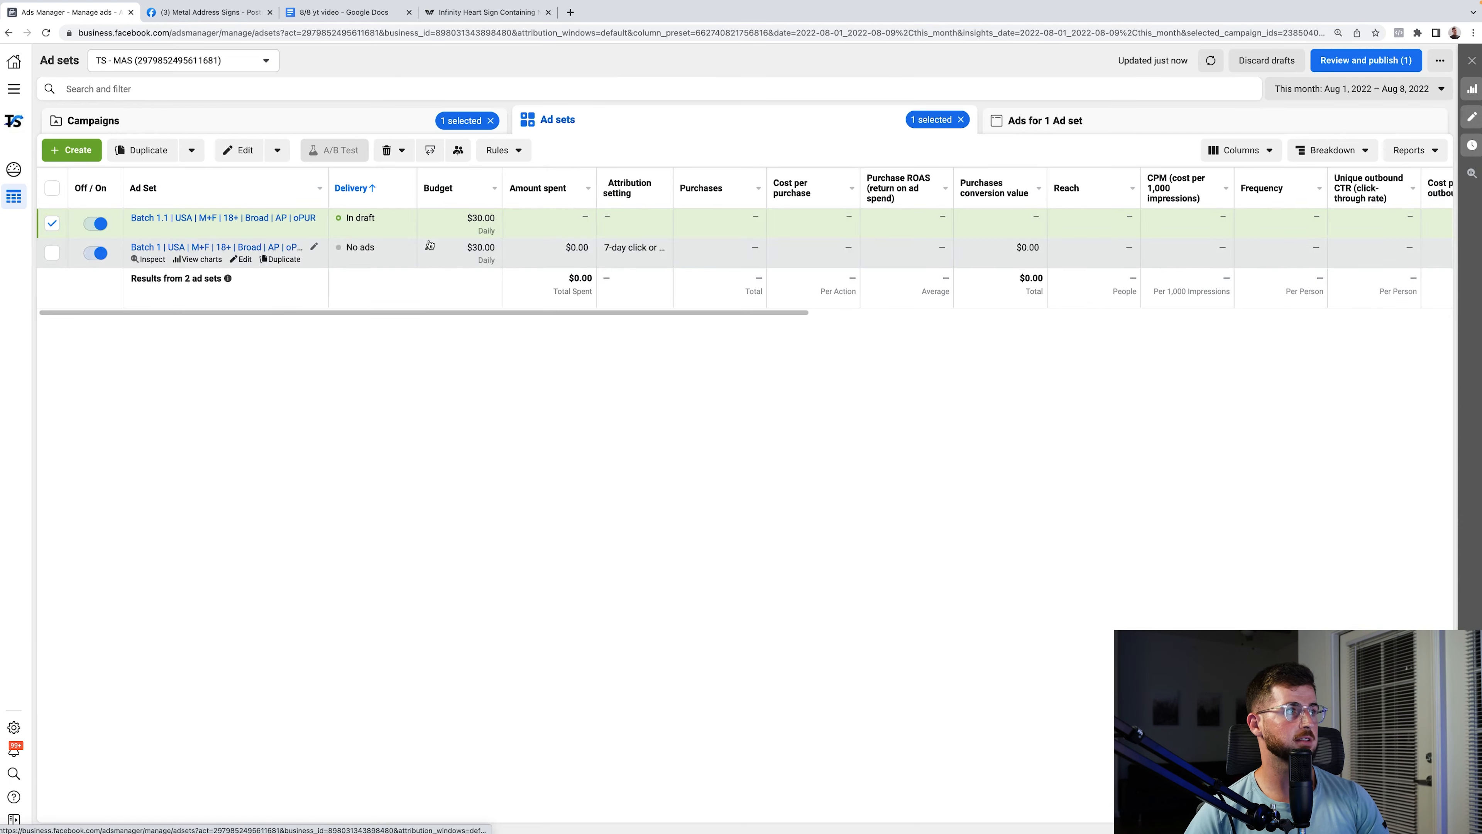
# - Deselect the Batch 1.1 ad set and publish its draft
pyautogui.click(46, 227)
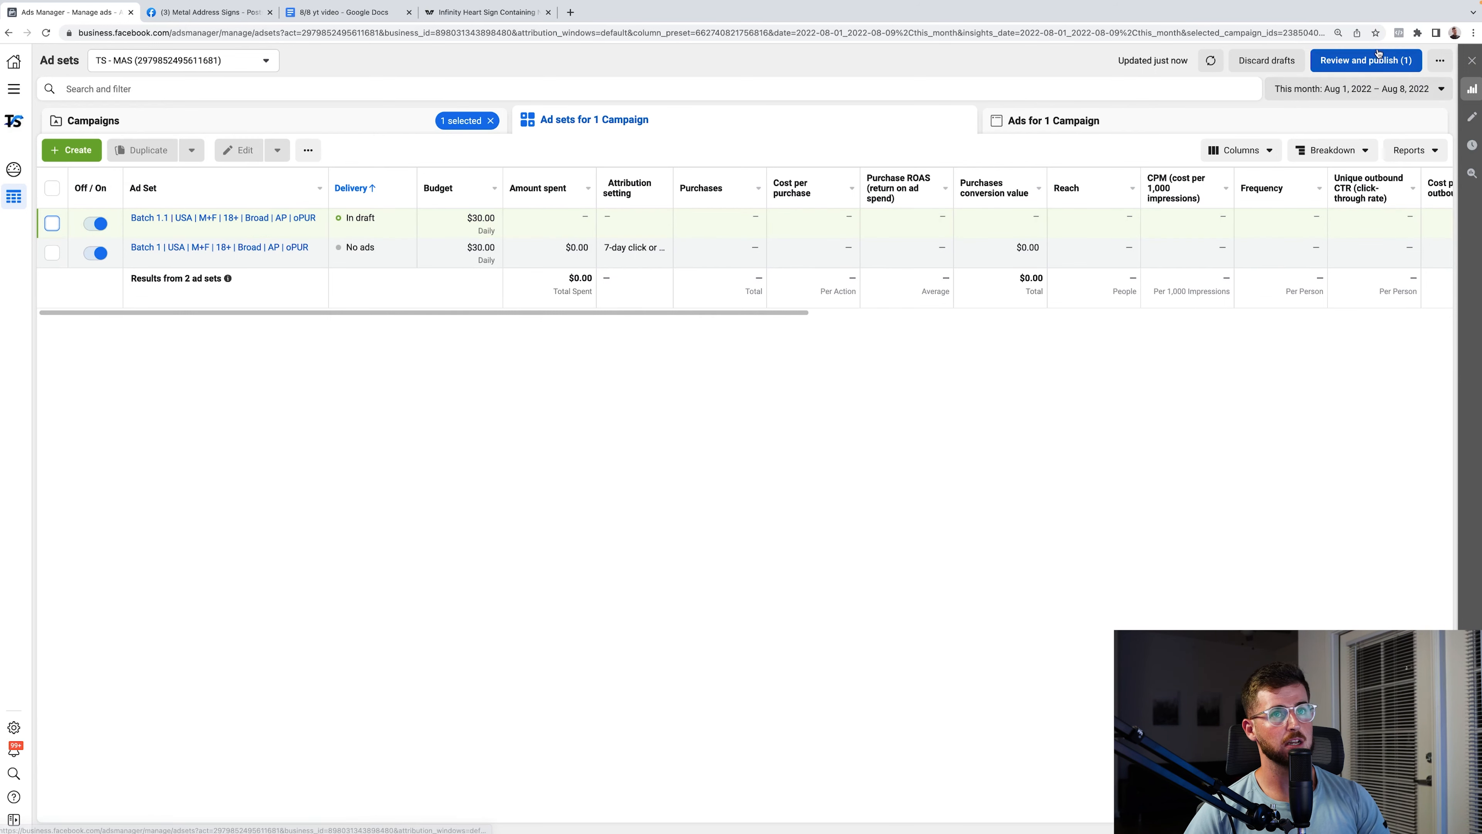
pyautogui.click(1366, 60)
pyautogui.click(949, 428)
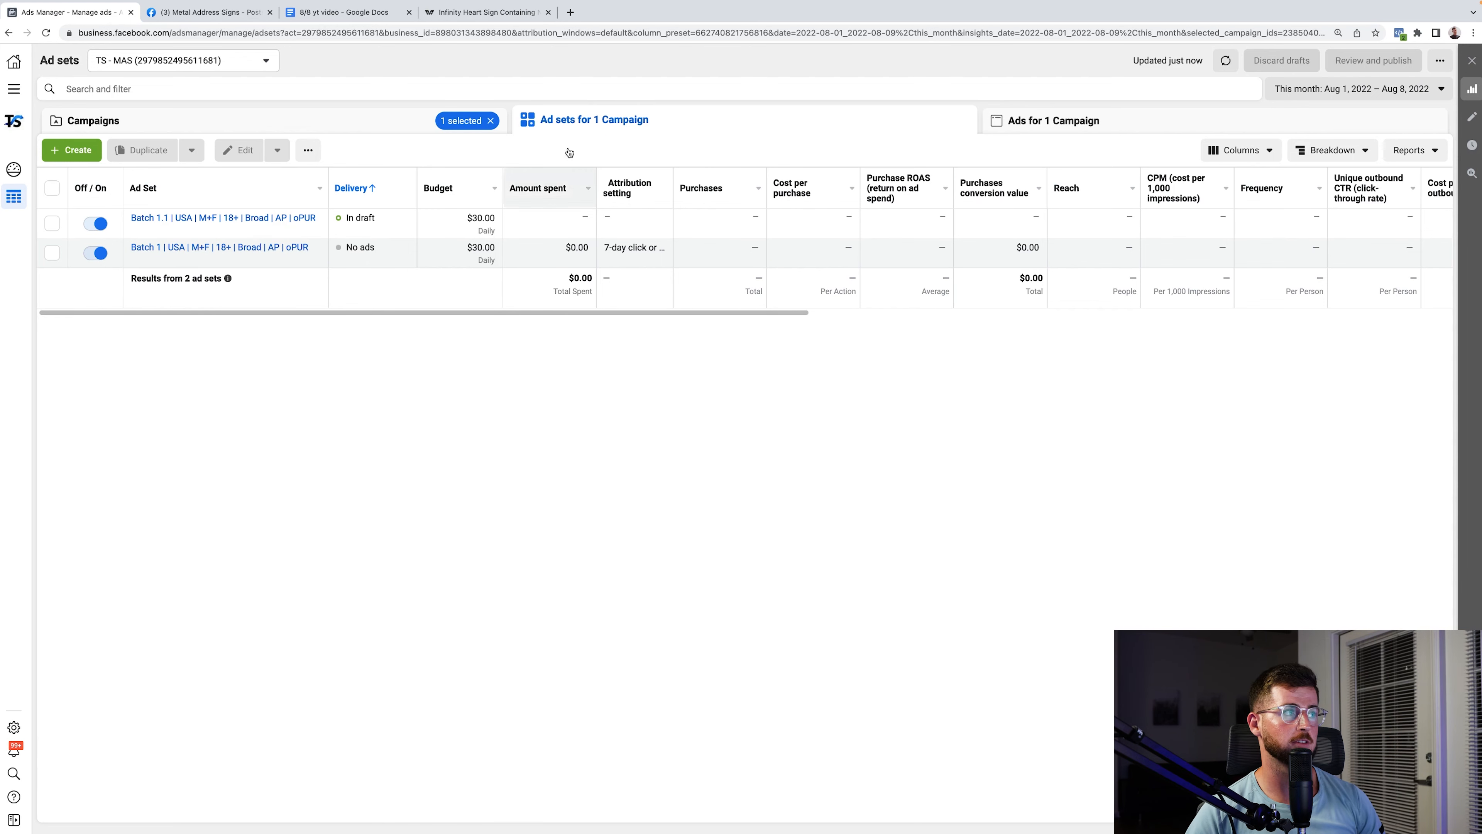
# - Open the ads of the "01 | August 2022 Ads" ad set in Ads Holding Container and sort them by name in descending order
pyautogui.click(424, 123)
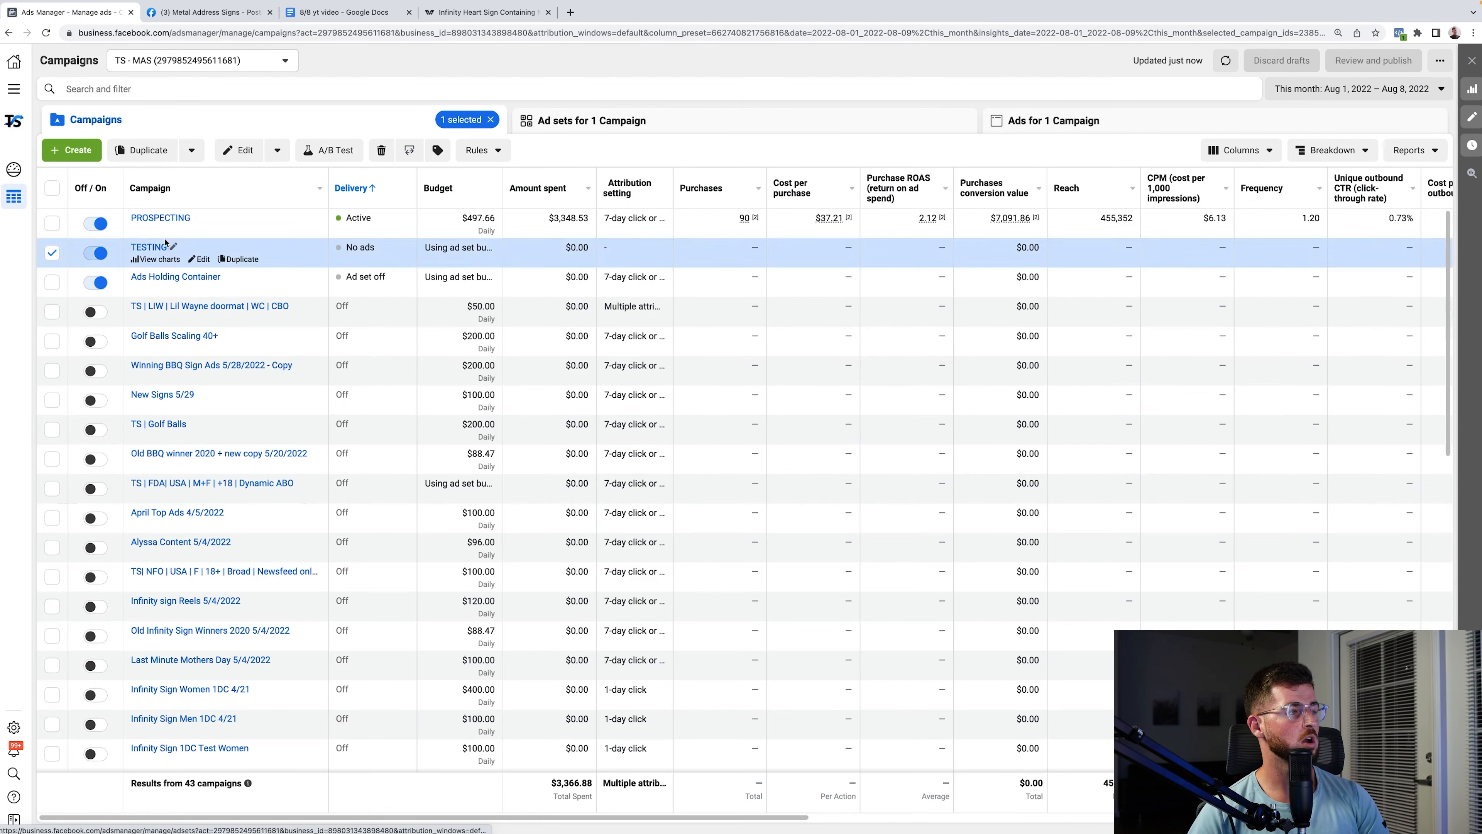
pyautogui.click(161, 278)
pyautogui.click(146, 216)
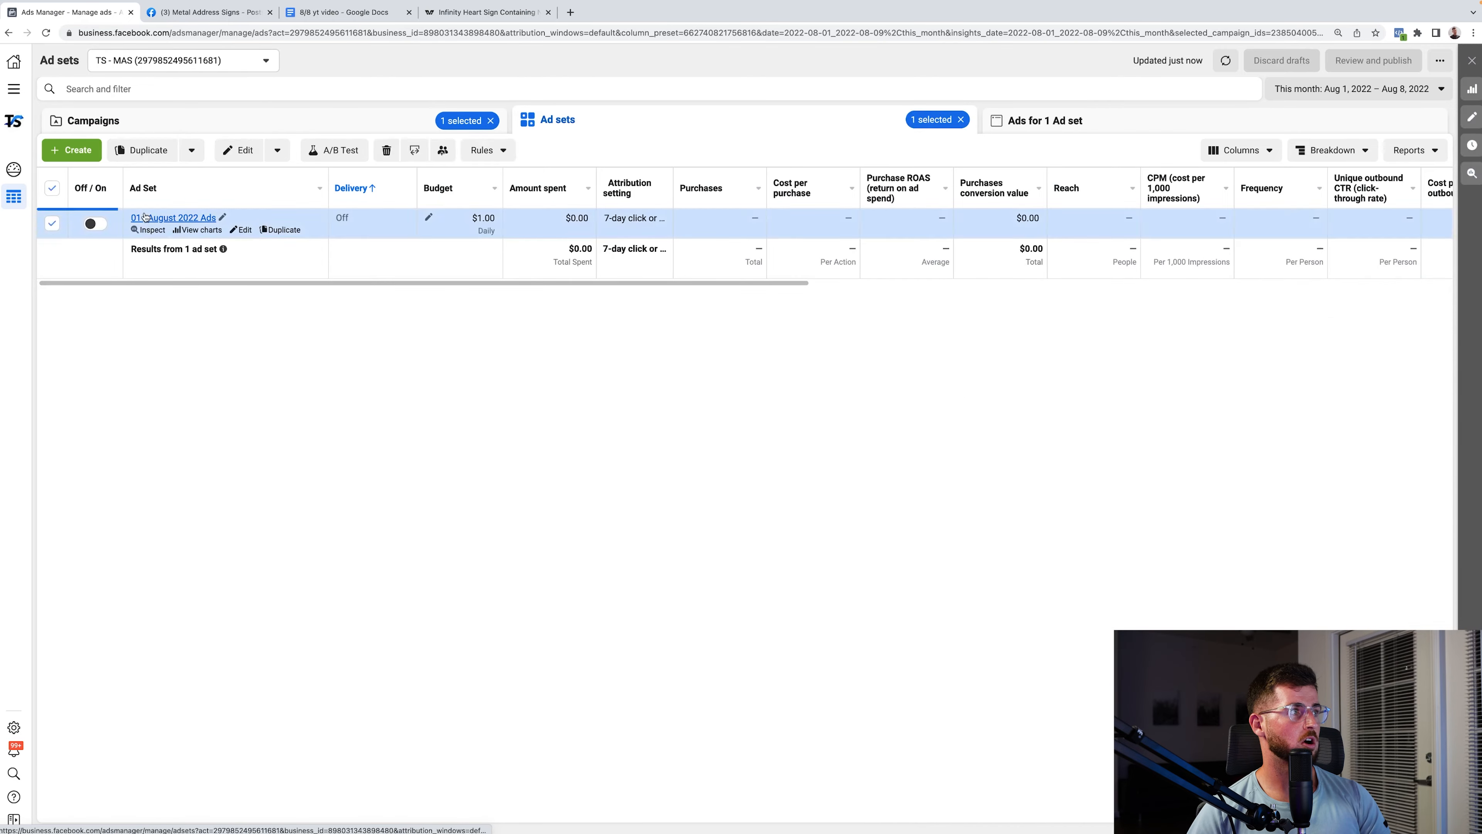
pyautogui.click(136, 188)
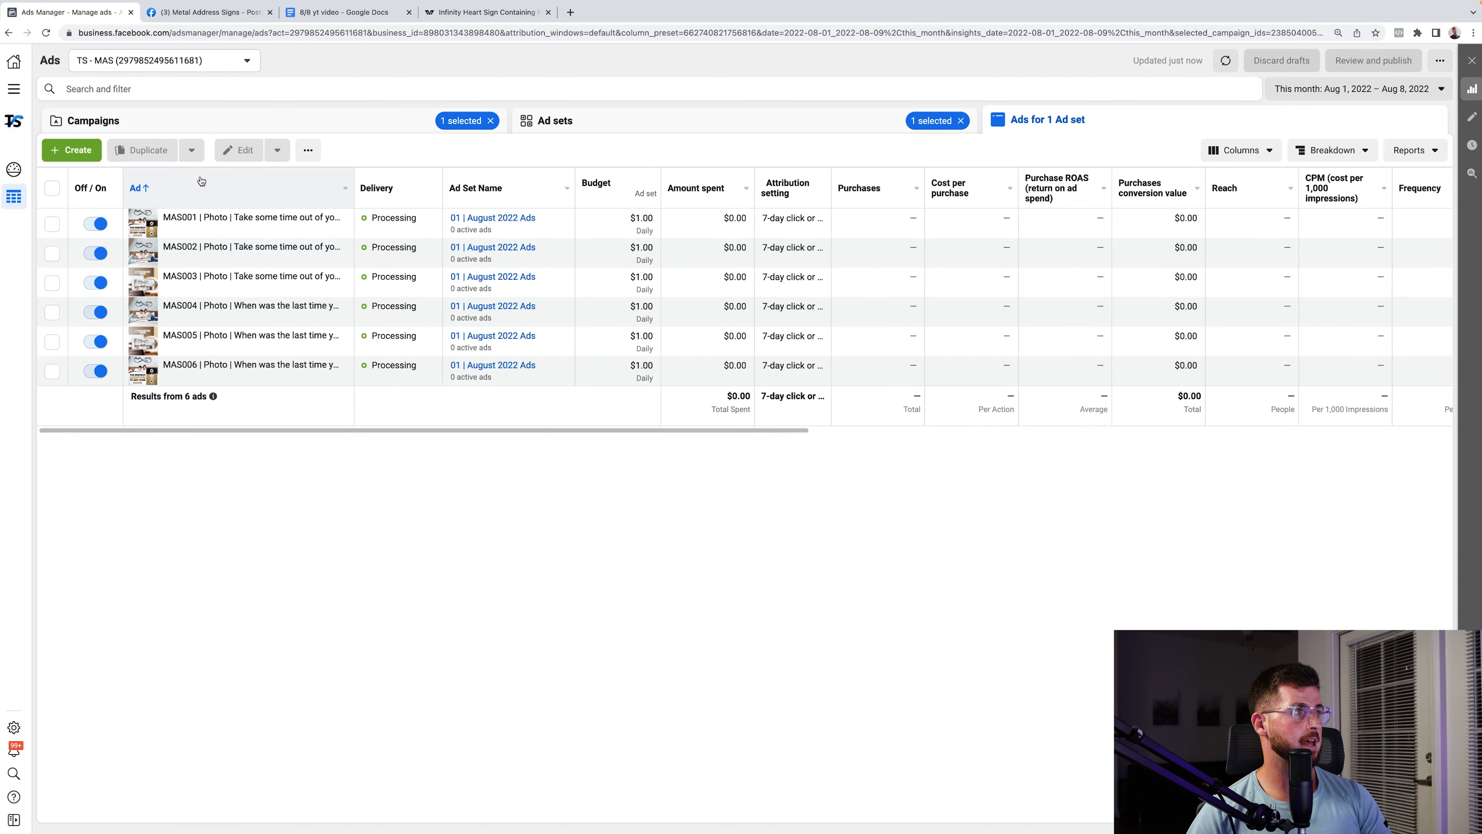
pyautogui.click(136, 188)
# - Select ads MAS001, MAS002 and MAS003 in place of MAS004, MAS005 and MAS006
pyautogui.click(52, 223)
pyautogui.click(52, 253)
pyautogui.click(51, 282)
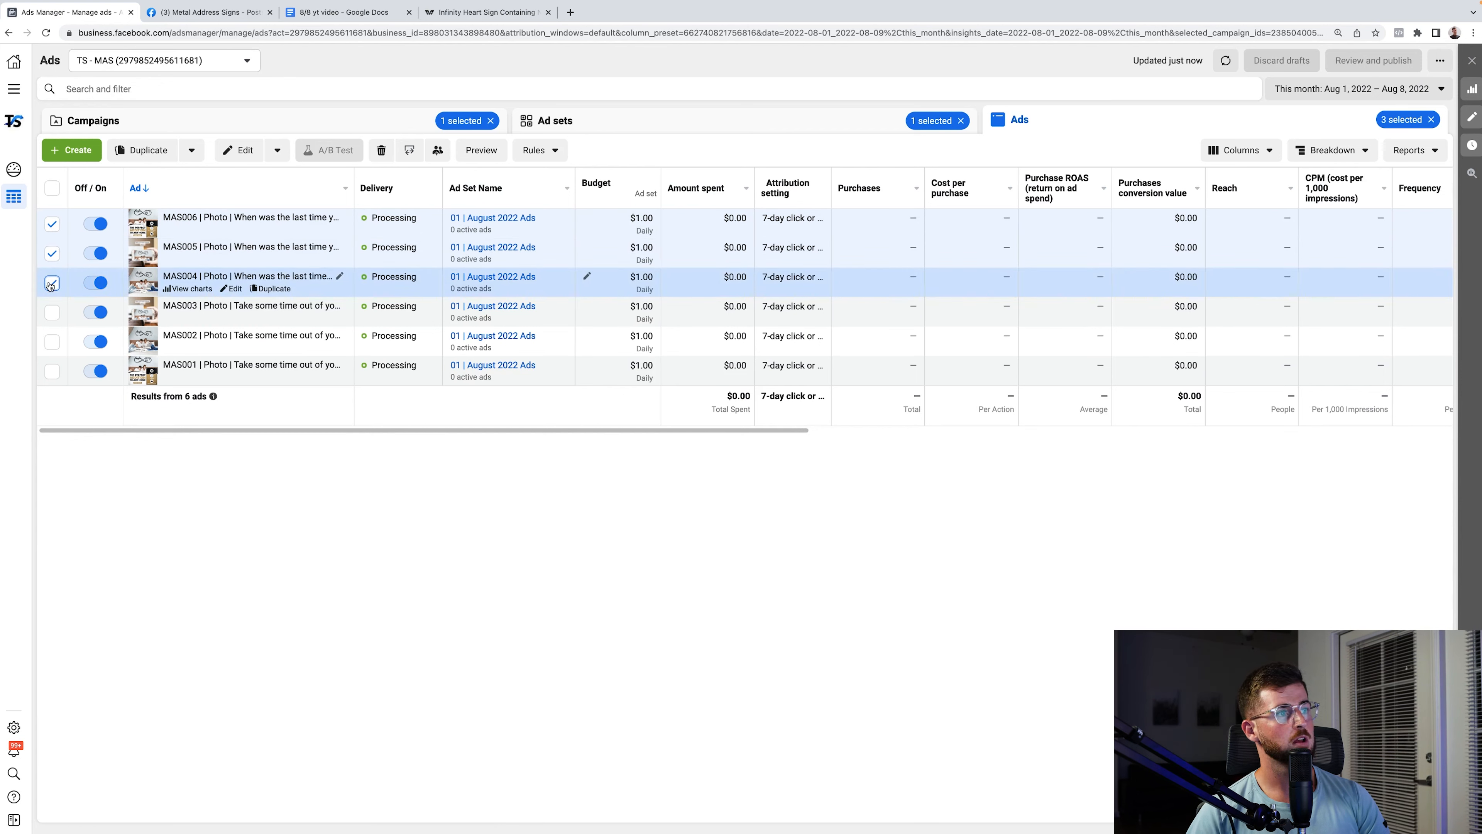
pyautogui.click(54, 223)
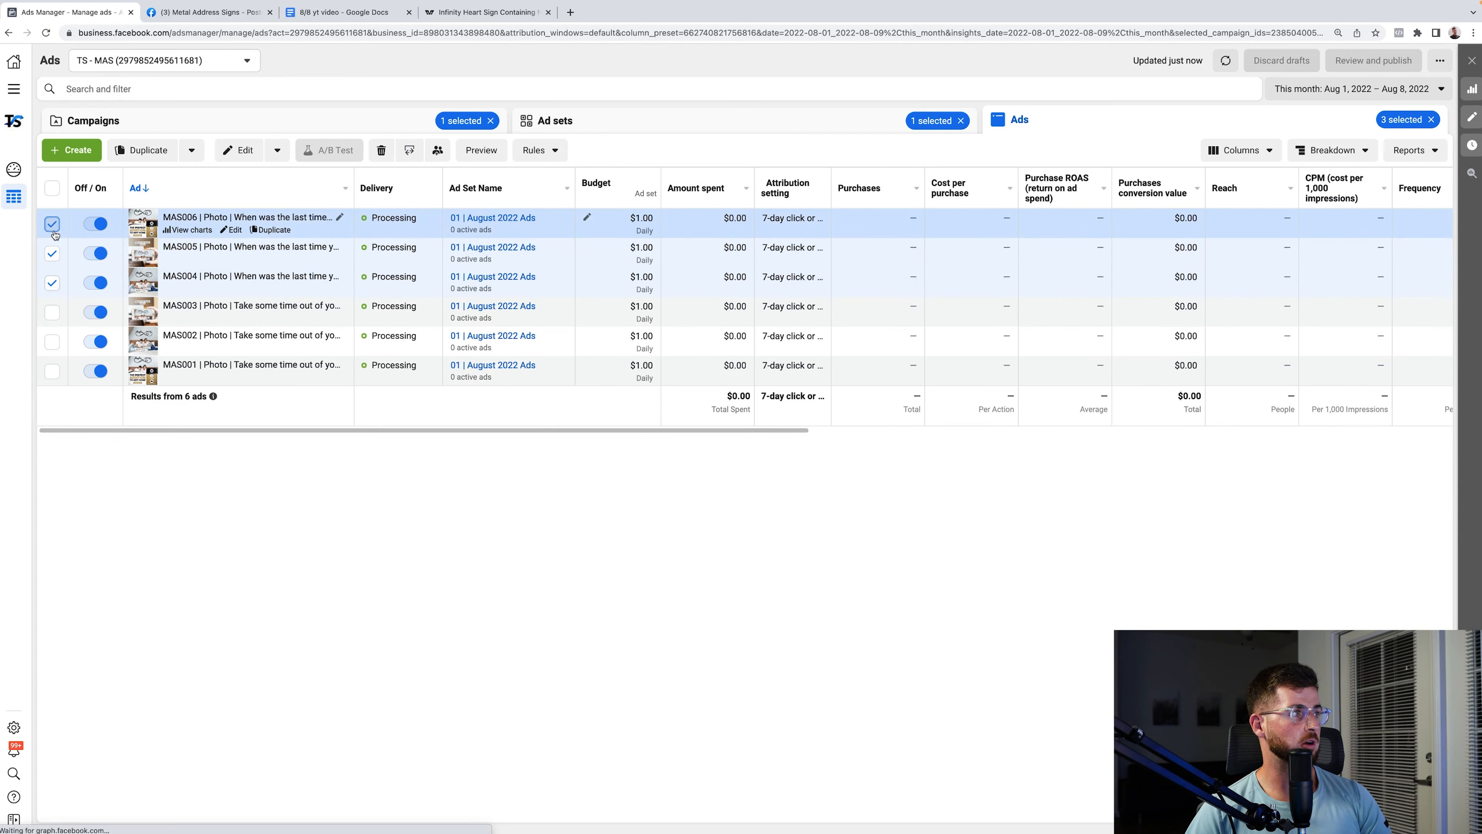
pyautogui.click(53, 254)
pyautogui.click(52, 282)
pyautogui.click(52, 312)
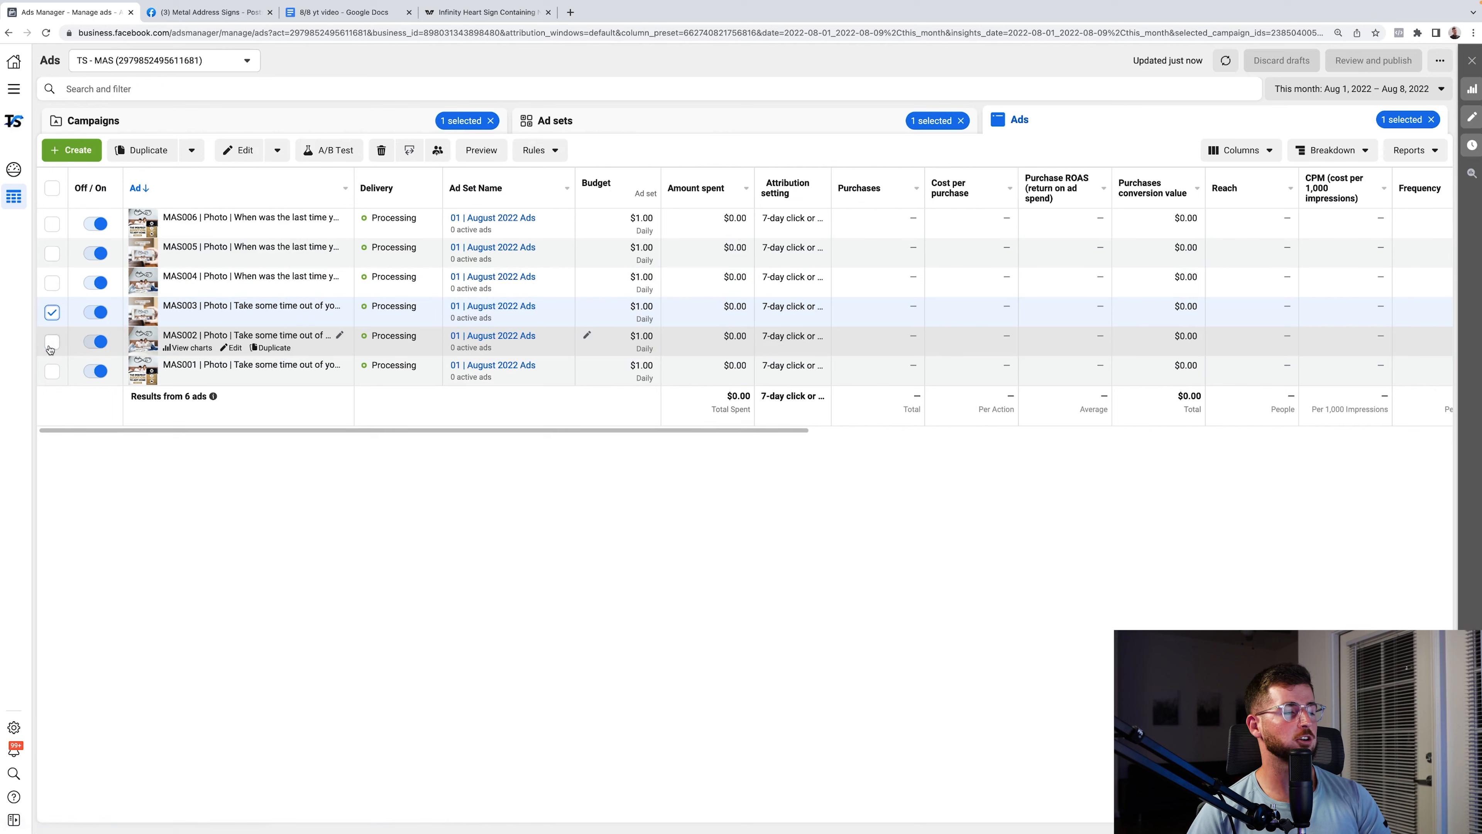
pyautogui.click(52, 342)
pyautogui.click(50, 378)
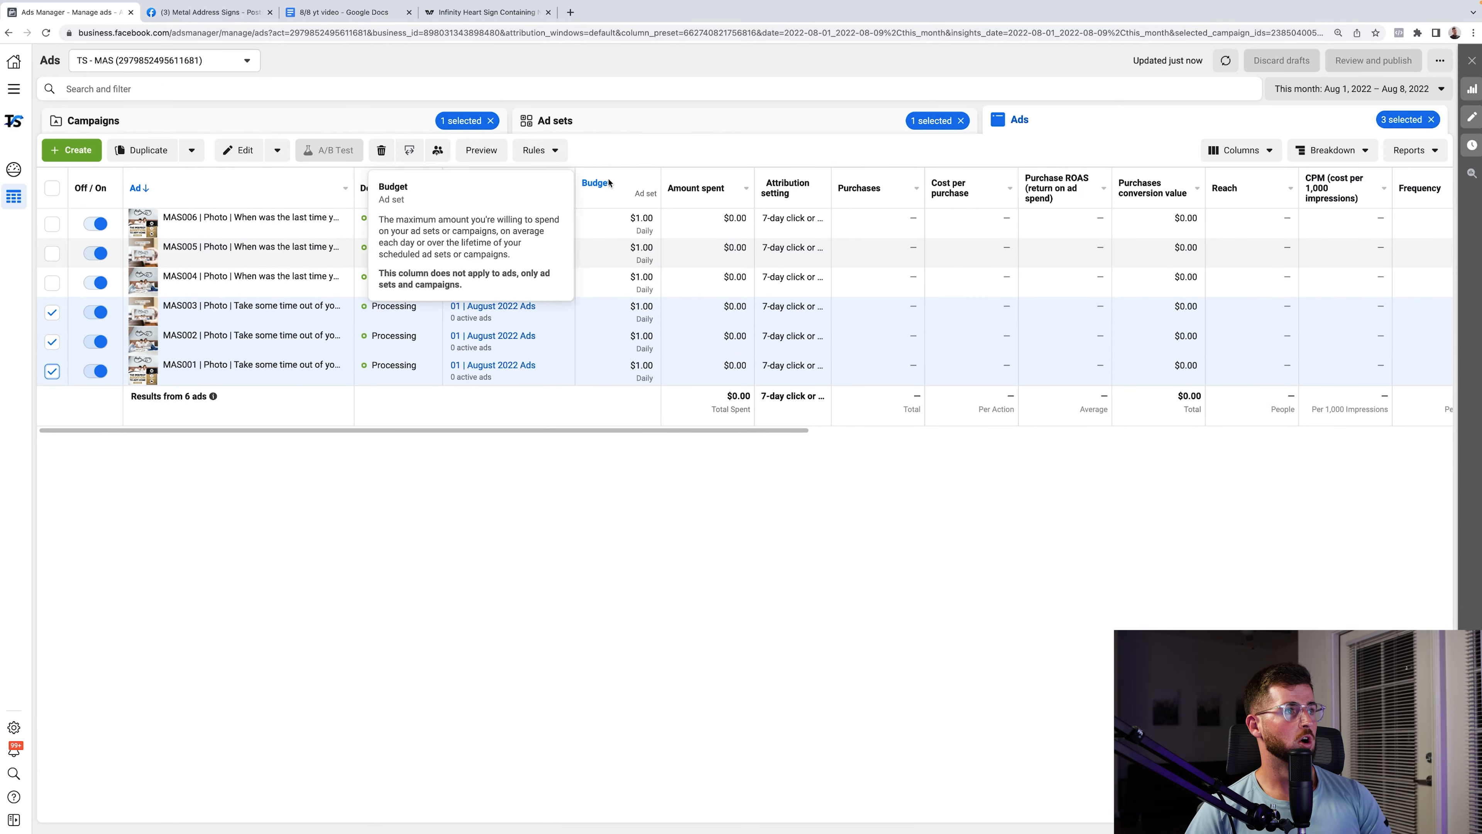
# - Open the ad sets of the TESTING campaign and select the Batch 1 ad set
pyautogui.click(604, 128)
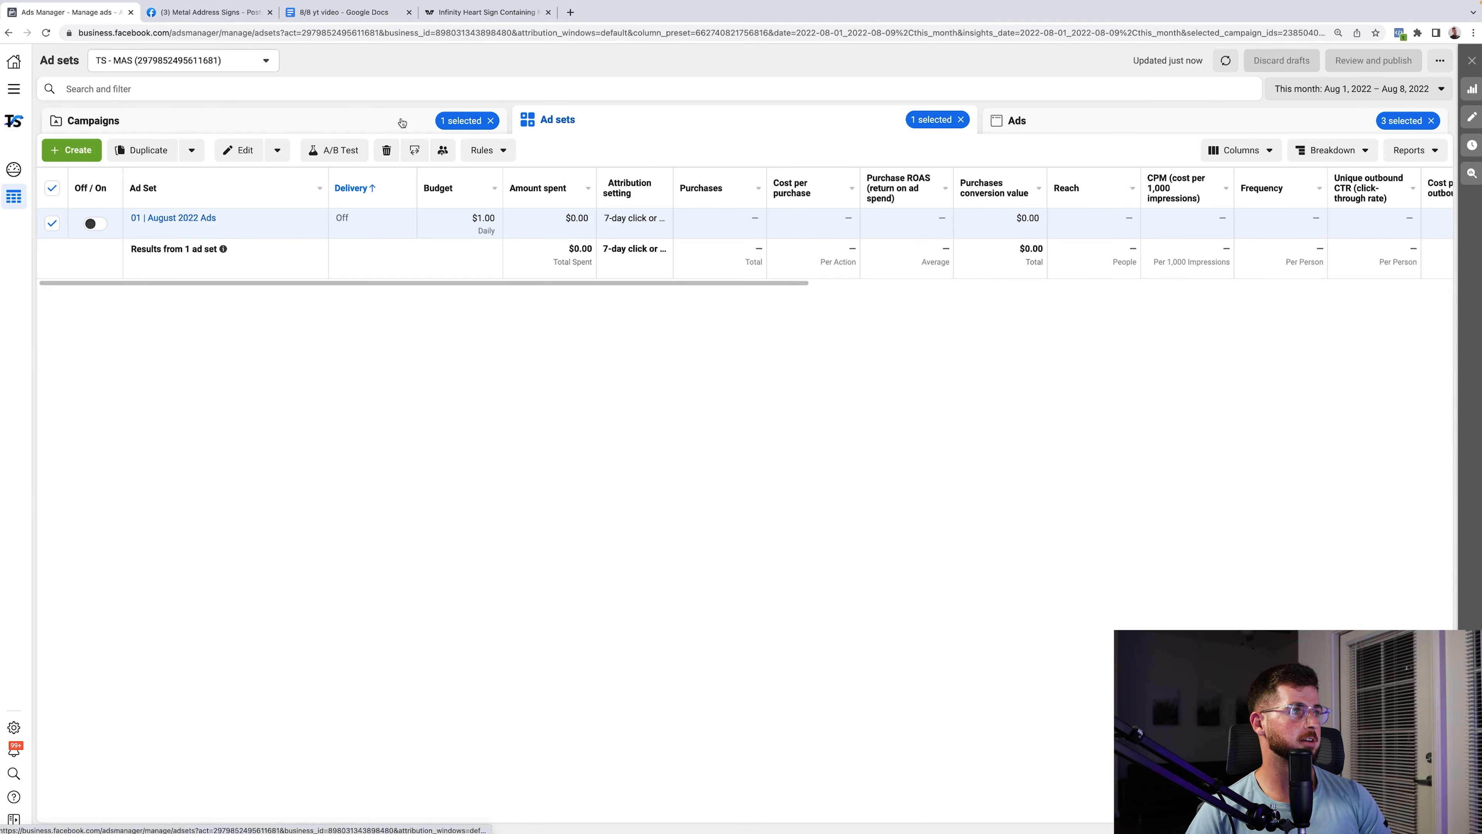
pyautogui.click(403, 124)
pyautogui.click(146, 248)
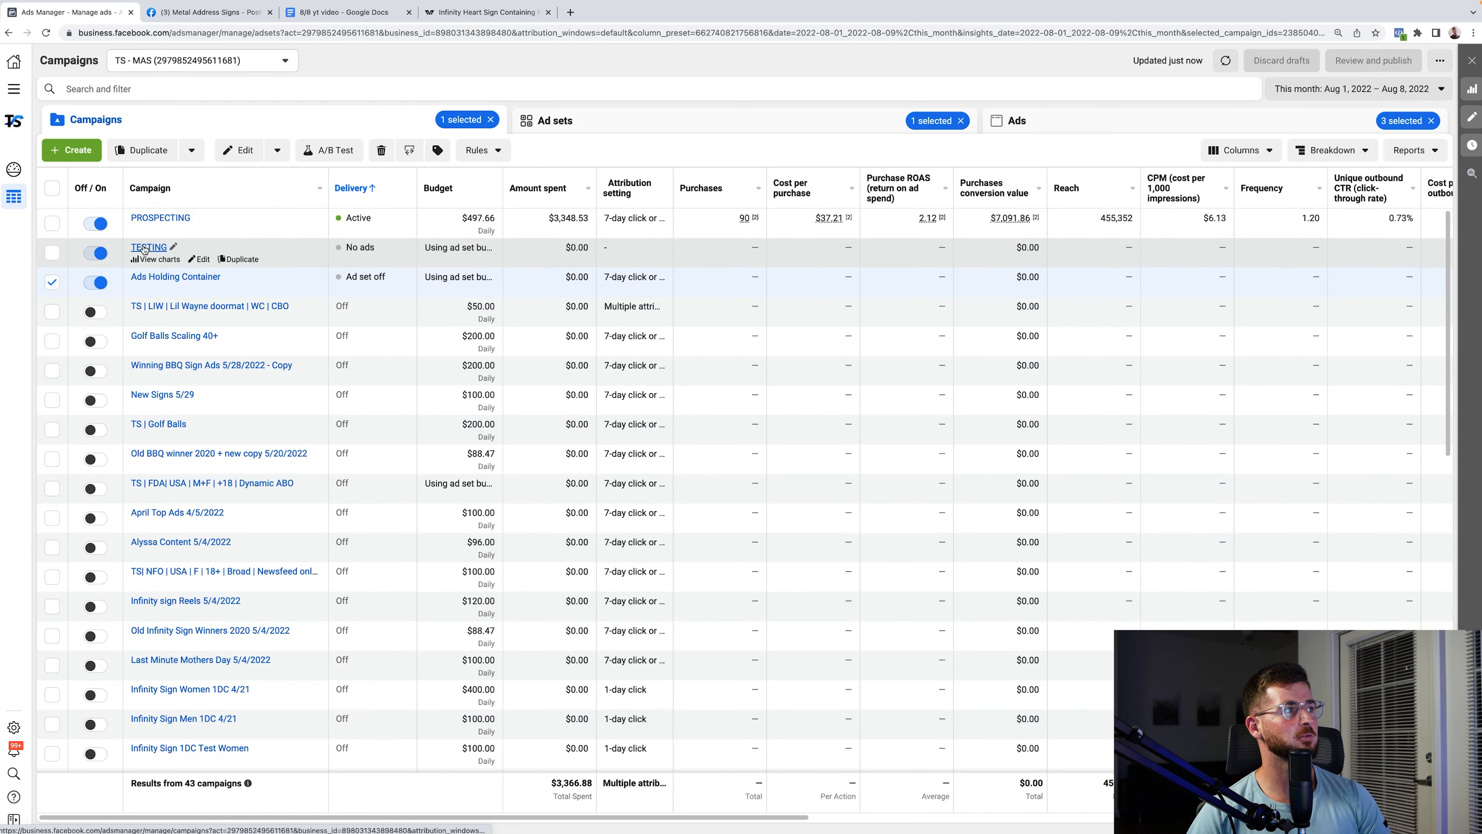
pyautogui.click(51, 257)
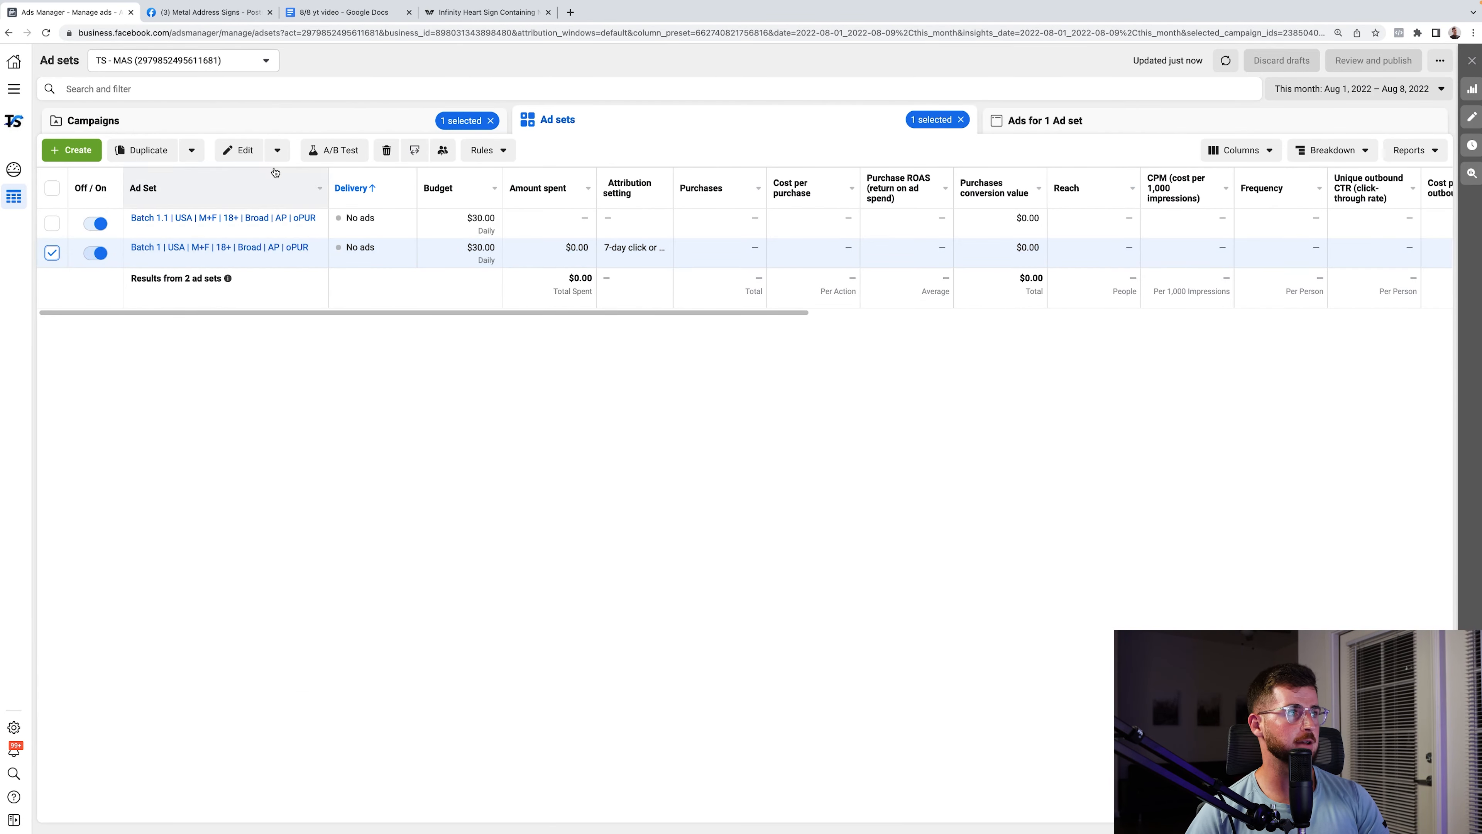
# - Return to the ads of the "01 | August 2022 Ads" ad set in Ads Holding Container and select MAS003 and MAS002
pyautogui.click(320, 134)
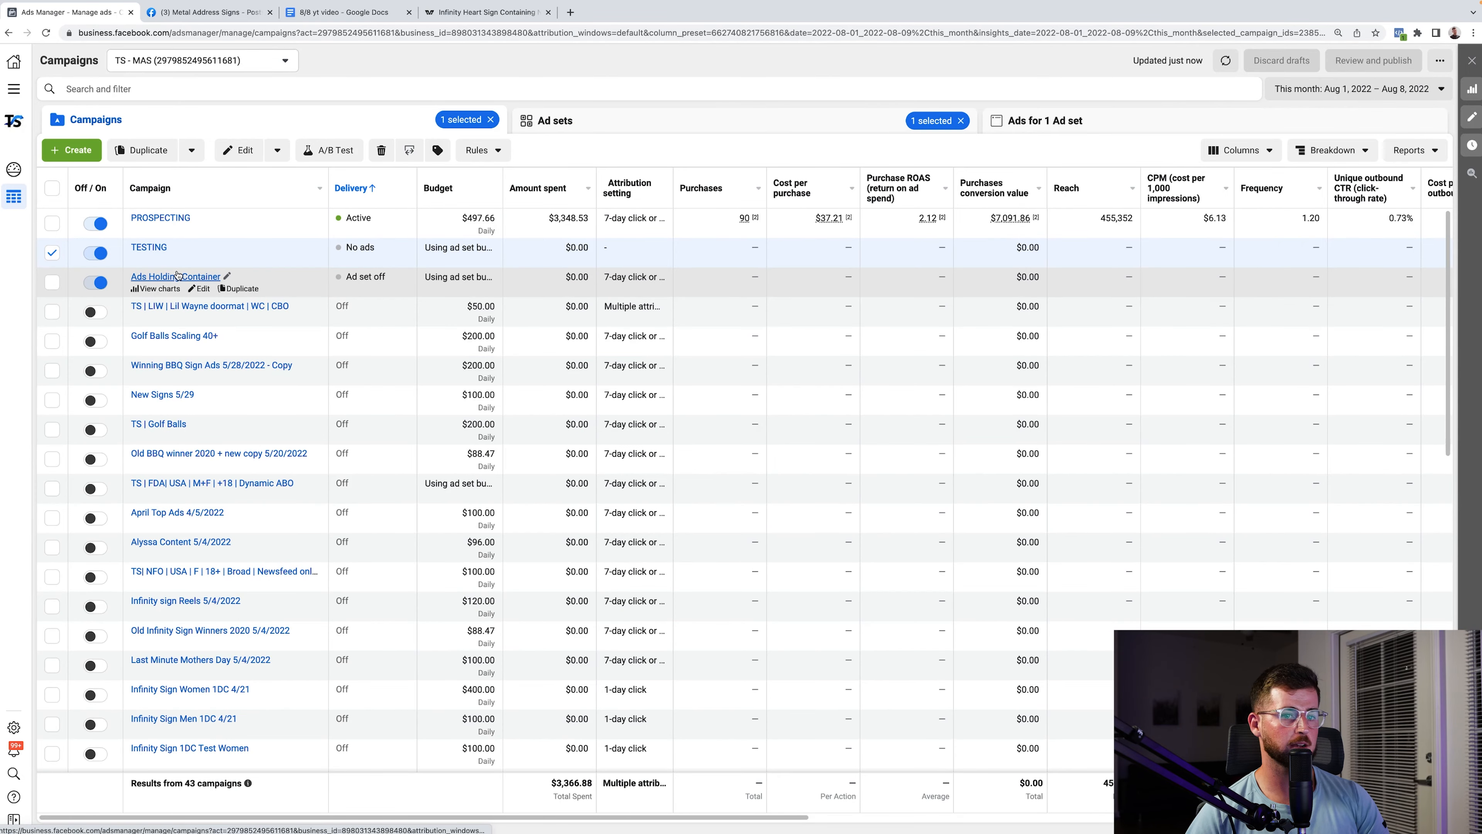
pyautogui.click(231, 245)
pyautogui.click(173, 218)
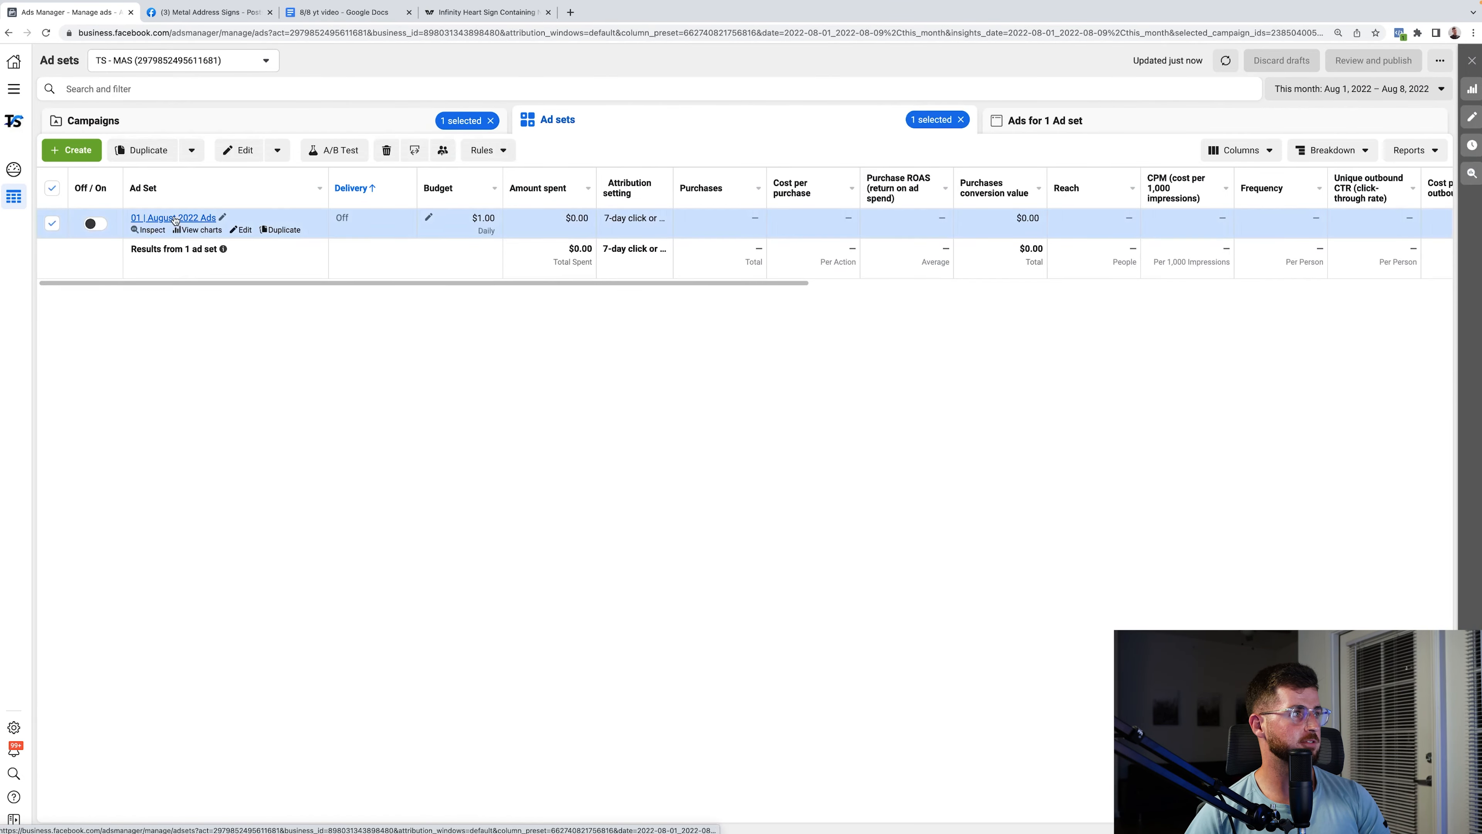
pyautogui.click(52, 312)
pyautogui.click(52, 342)
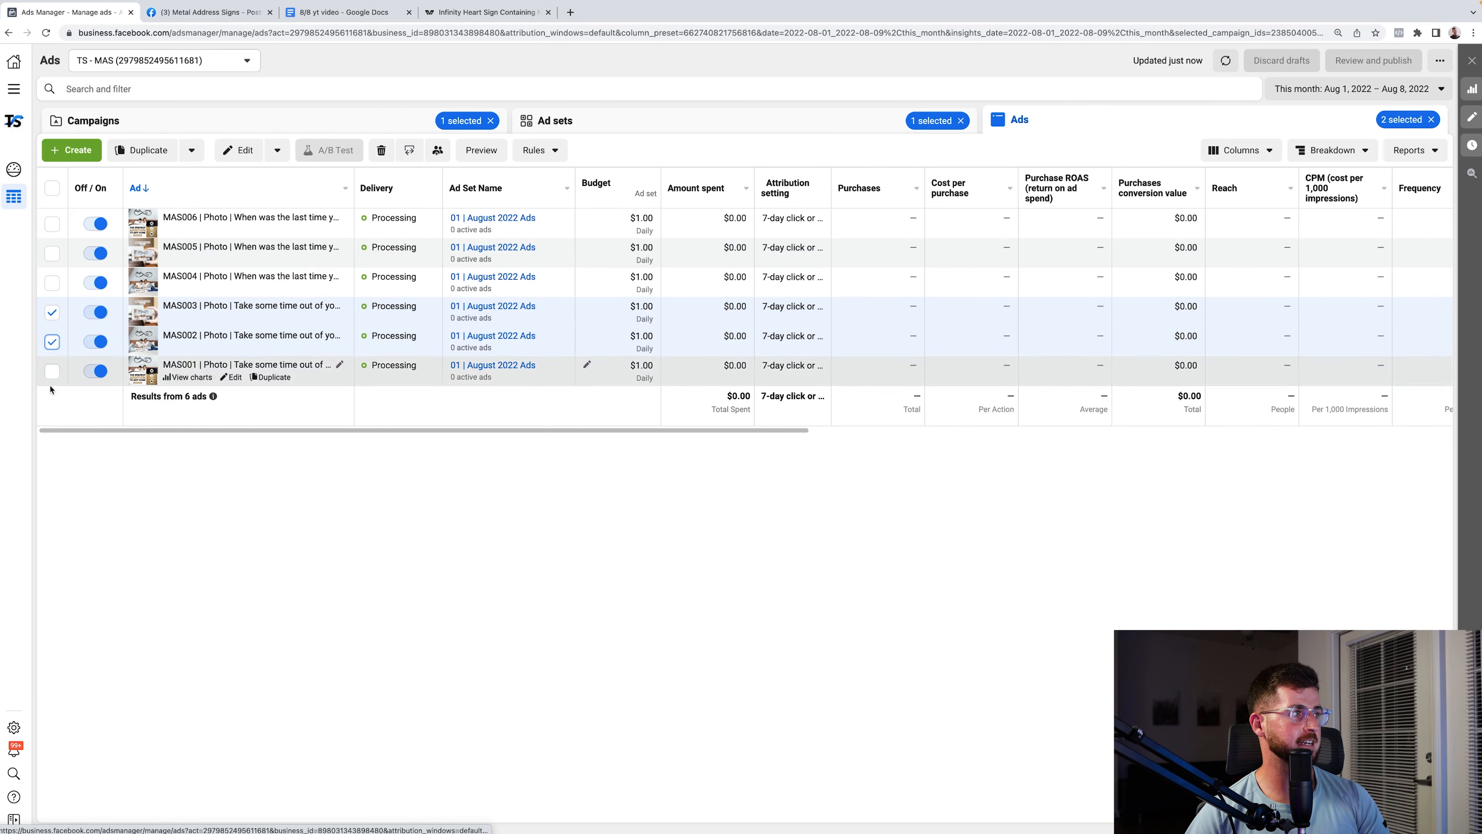
# - Open ad MAS001 for editing, examine its ad creative and Advantage+ creative settings, and close the editor
pyautogui.doubleClick(236, 381)
pyautogui.press('Escape')
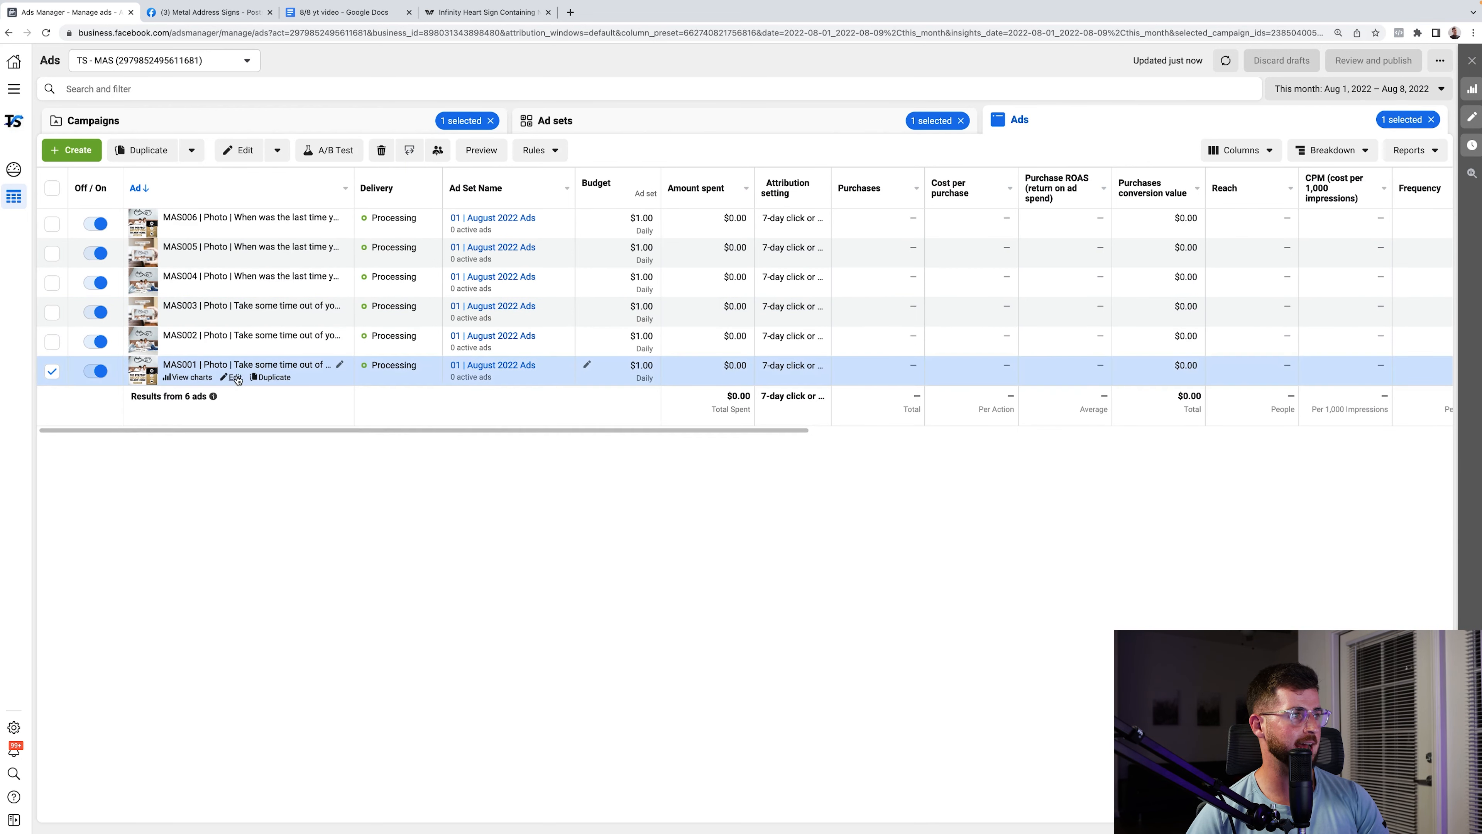
pyautogui.click(236, 378)
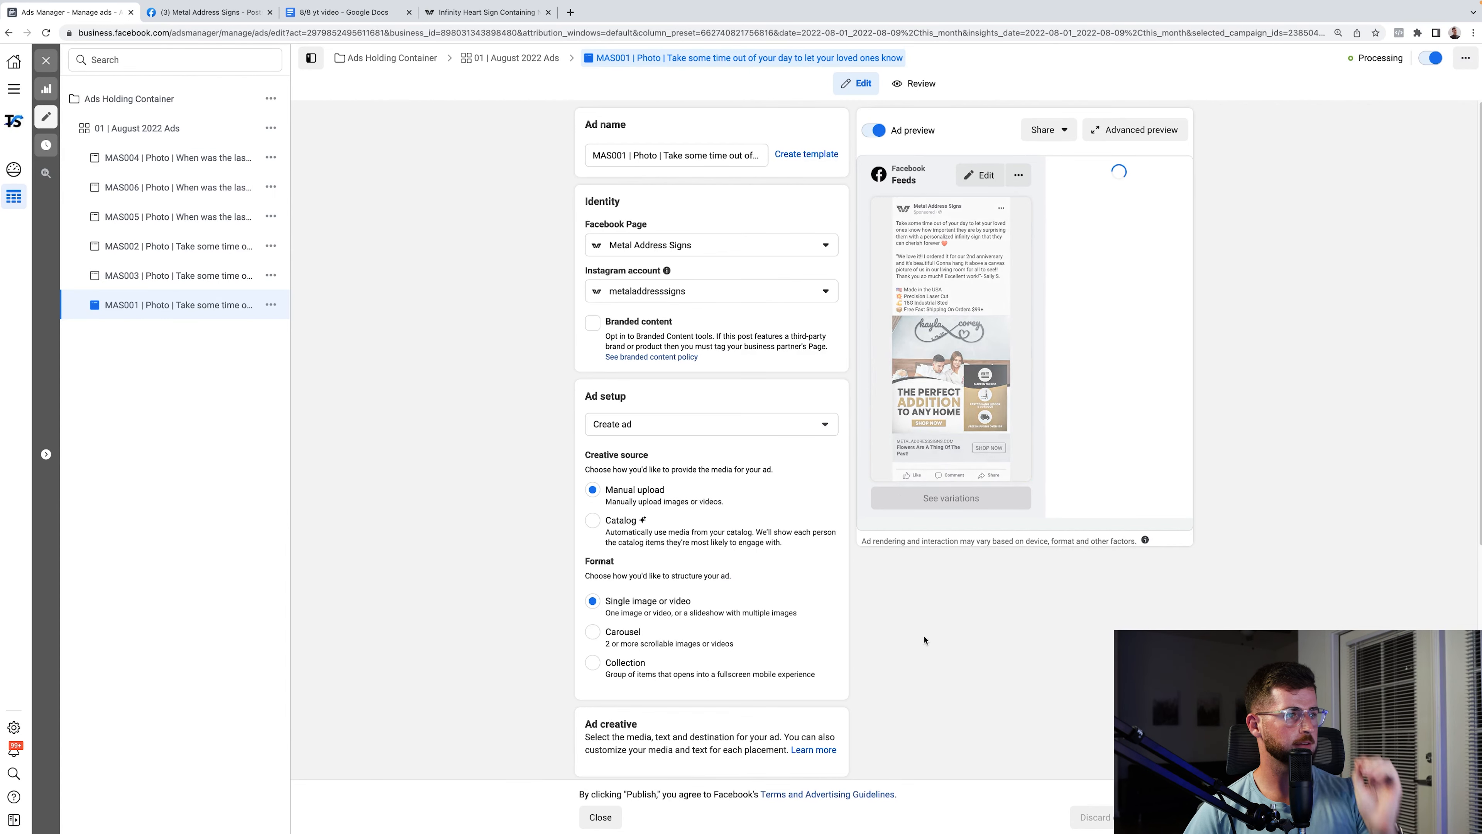
pyautogui.scroll(-9, 923, 584)
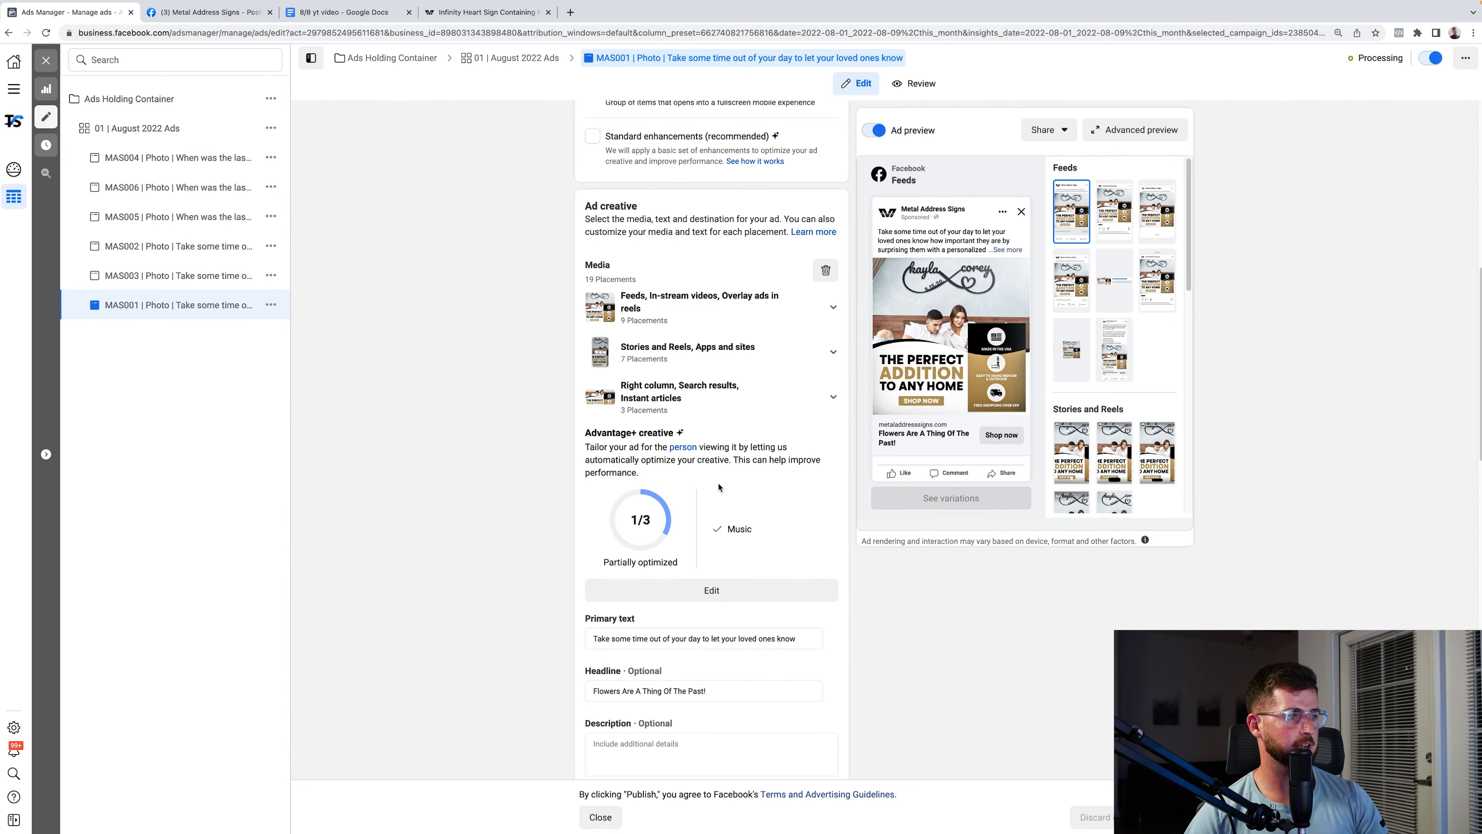
pyautogui.click(720, 598)
pyautogui.press('Escape')
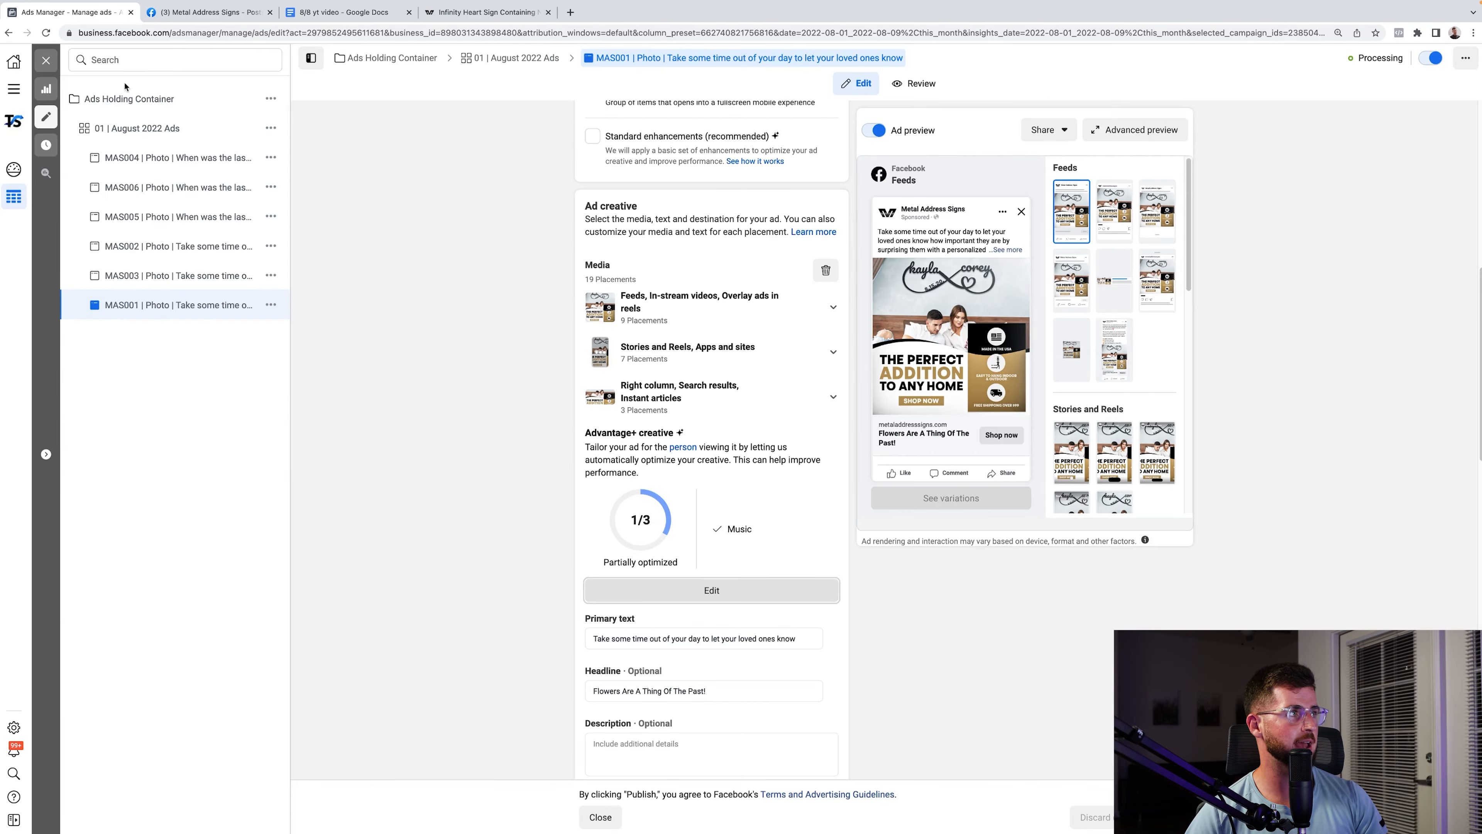
pyautogui.click(45, 60)
# - Duplicate ads MAS001, MAS002 and MAS003 once into the existing TESTING campaign's Batch 1 ad set
pyautogui.click(52, 341)
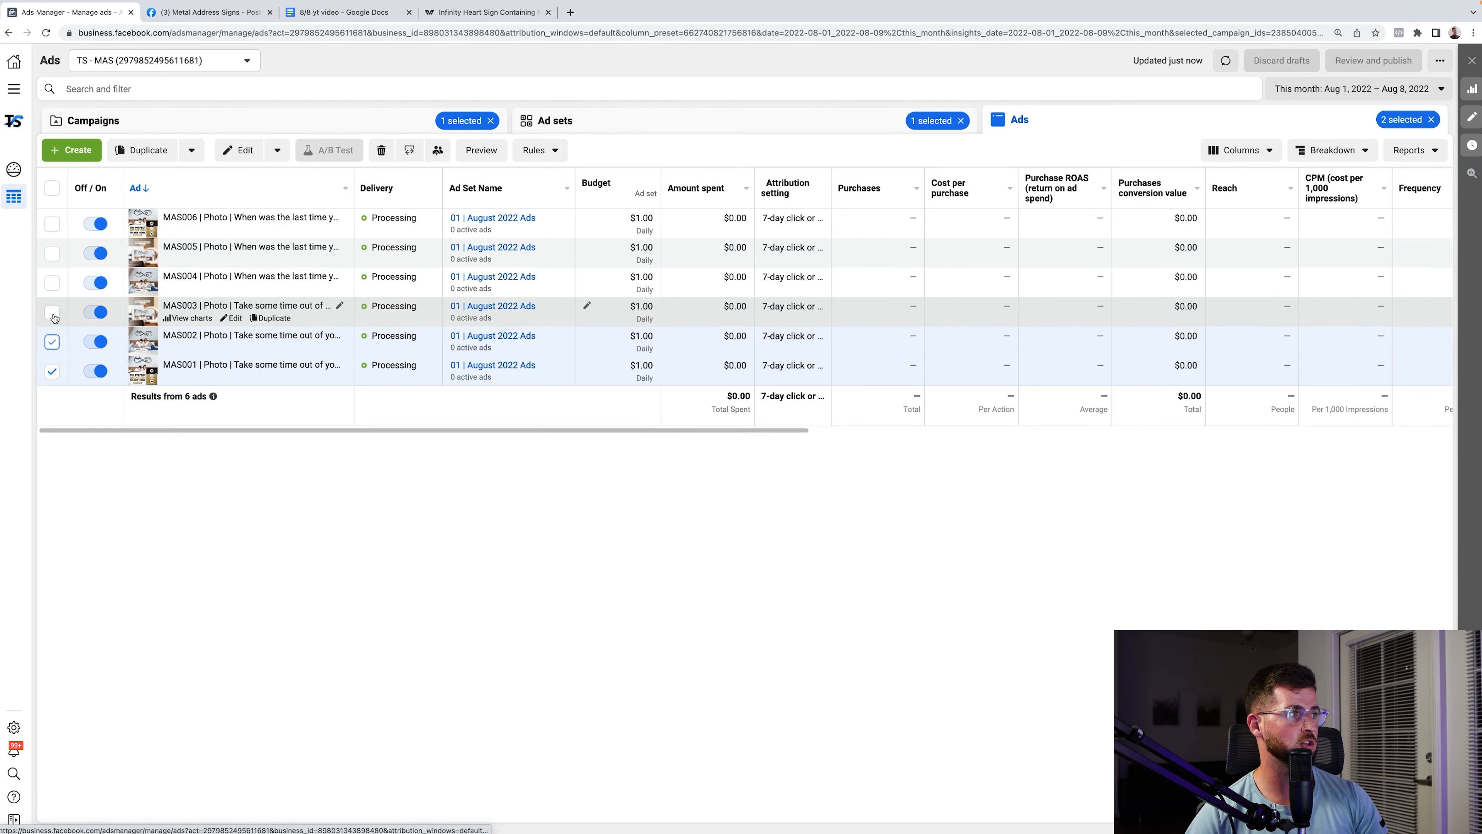
pyautogui.click(52, 312)
pyautogui.click(191, 150)
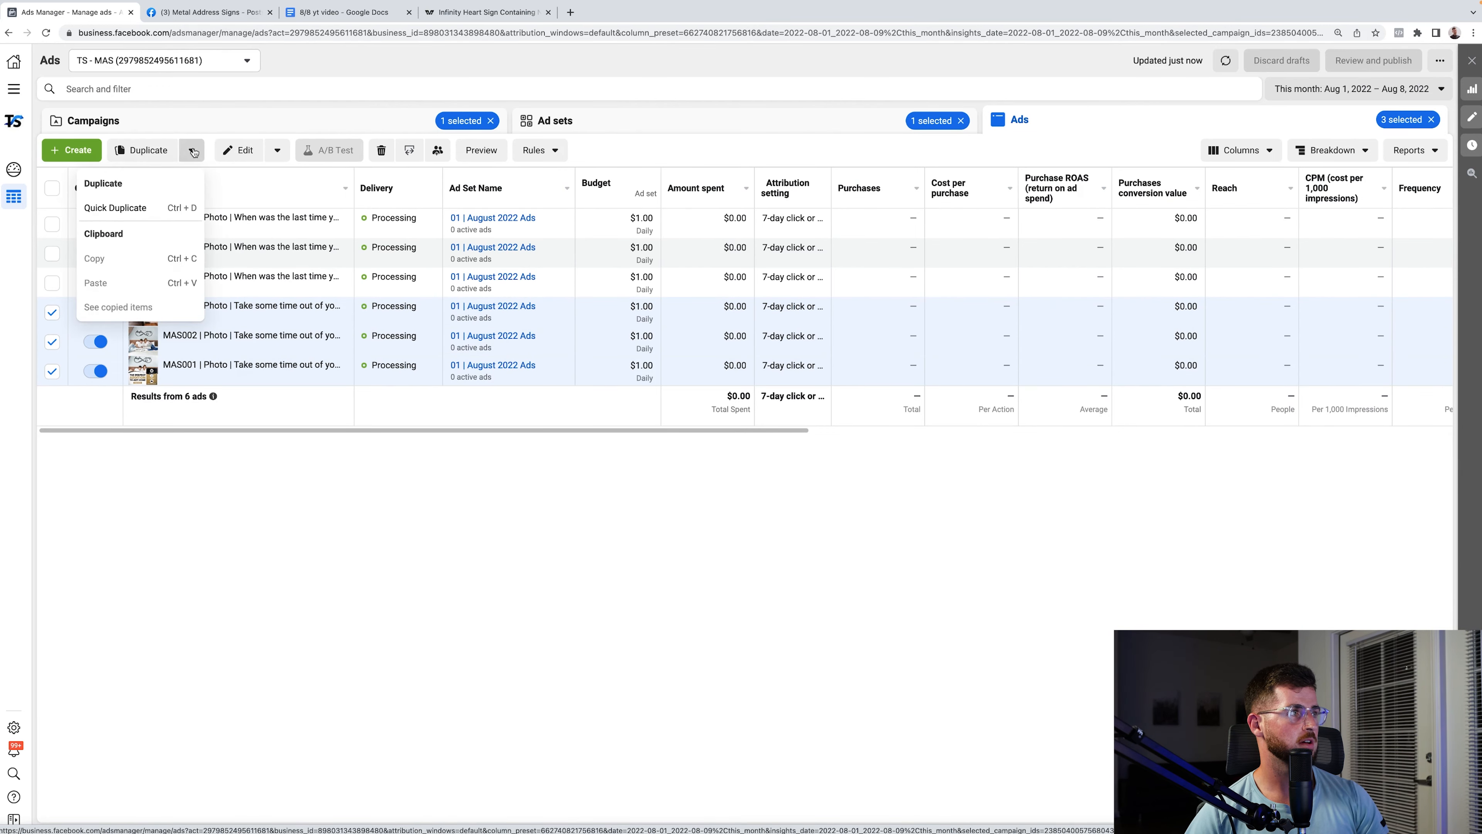
pyautogui.click(143, 150)
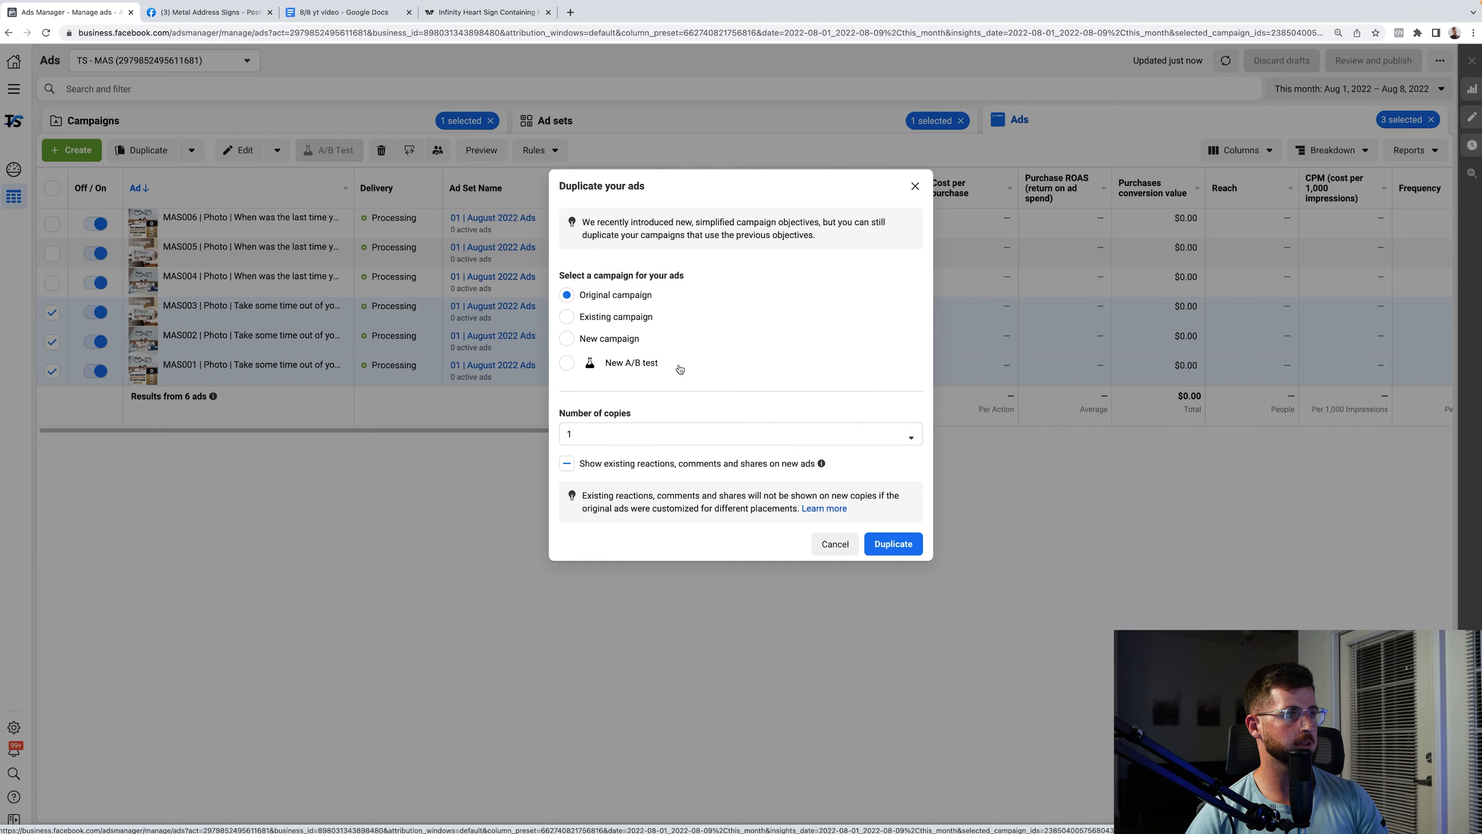
pyautogui.click(622, 319)
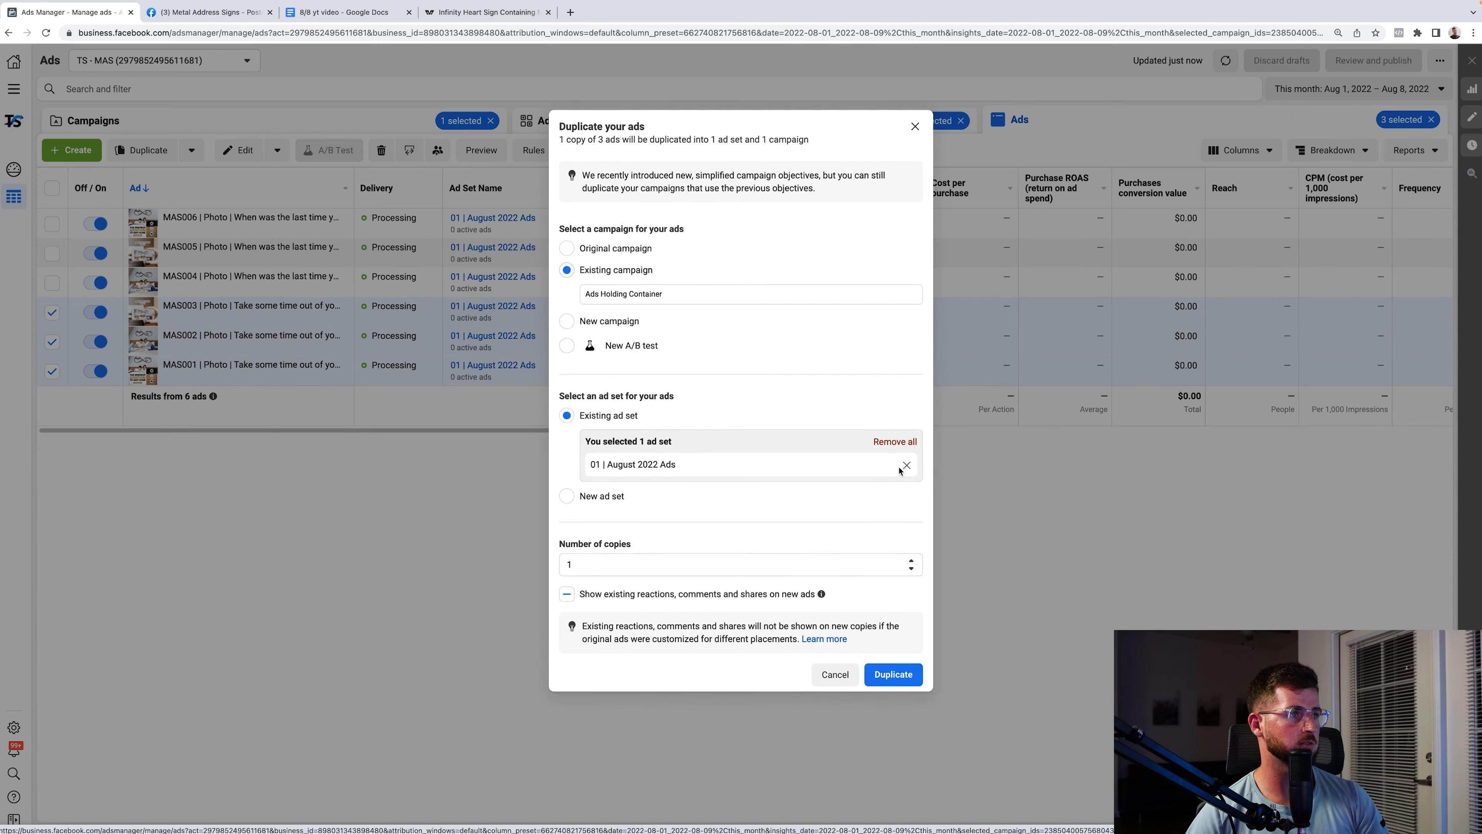
pyautogui.click(617, 290)
pyautogui.write('testing')
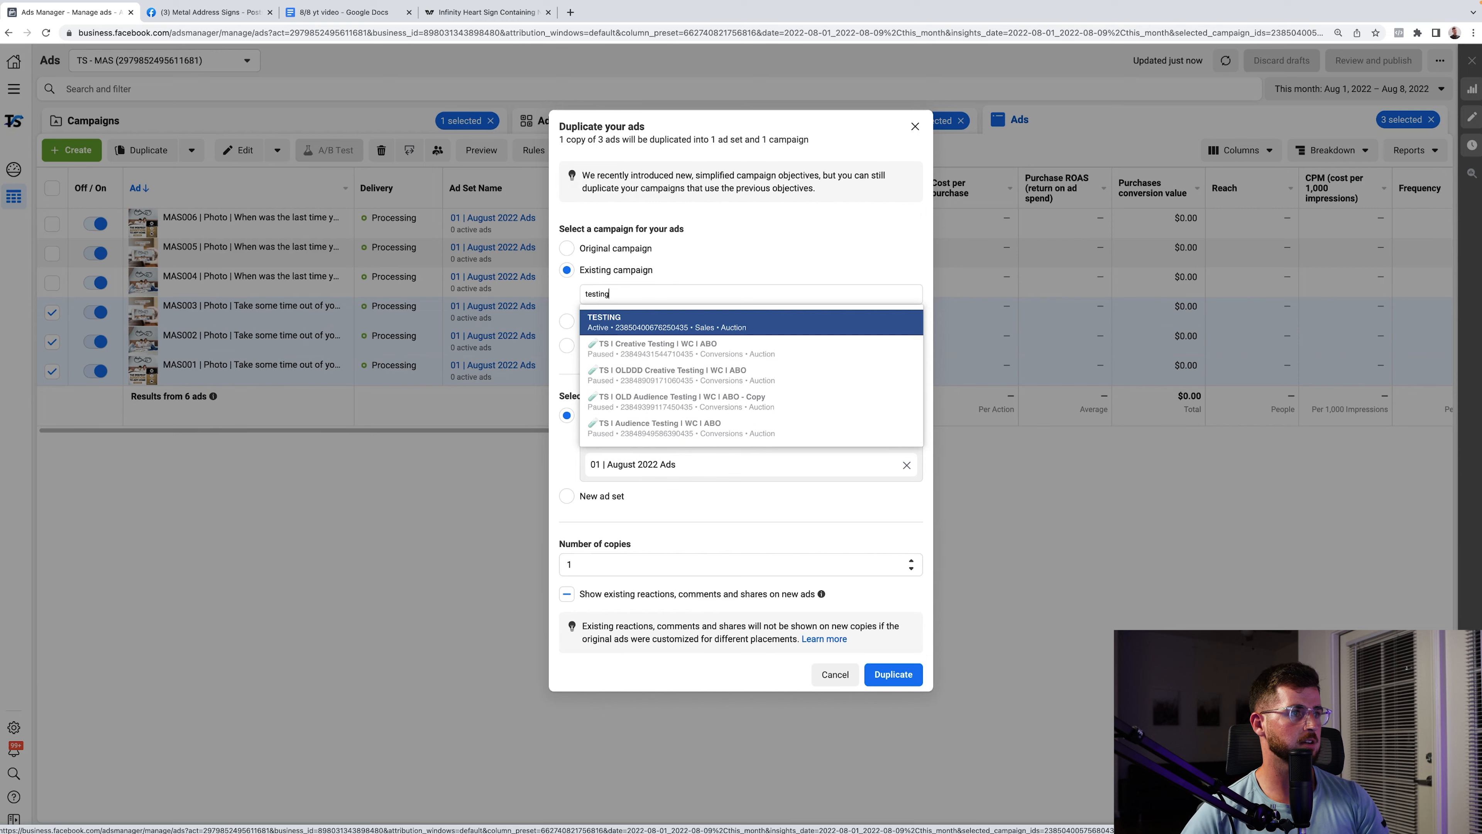
pyautogui.click(651, 320)
pyautogui.click(663, 446)
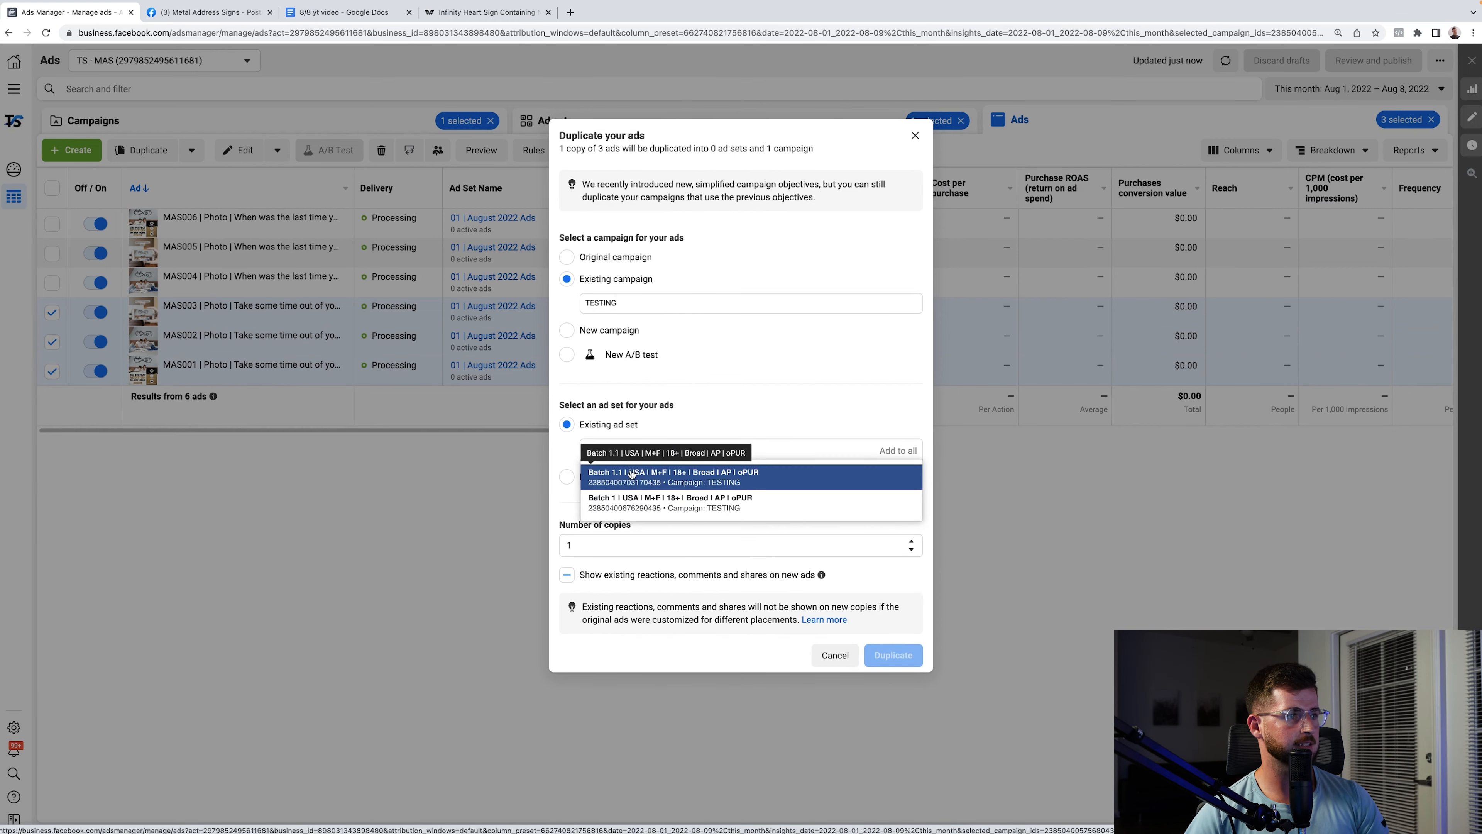
pyautogui.click(626, 493)
pyautogui.click(893, 691)
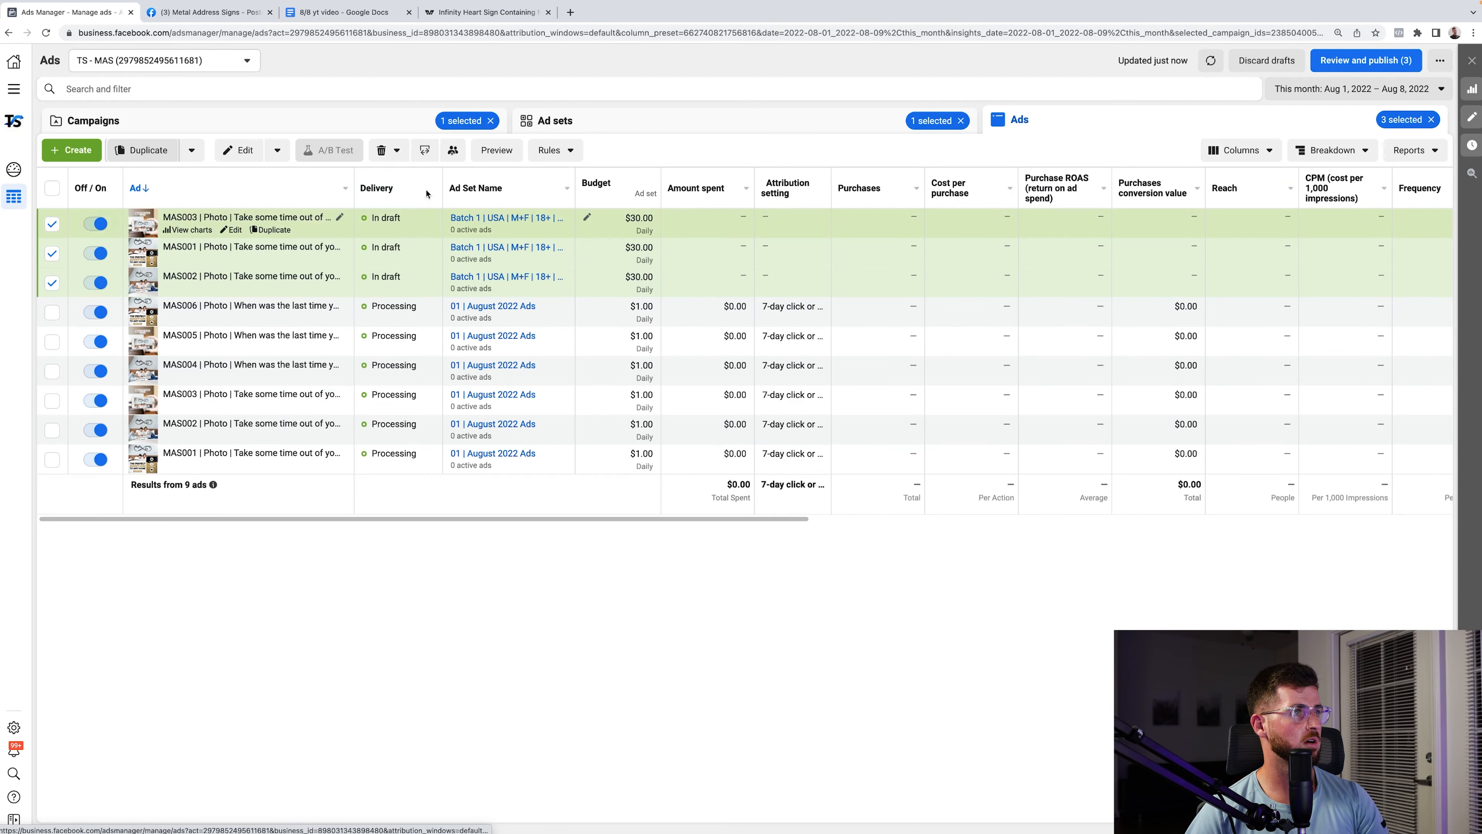
# - Deselect the drafted copies and duplicate MAS004, MAS005 and MAS006 once into the existing TESTING campaign's Batch 1.1 ad set
pyautogui.click(53, 224)
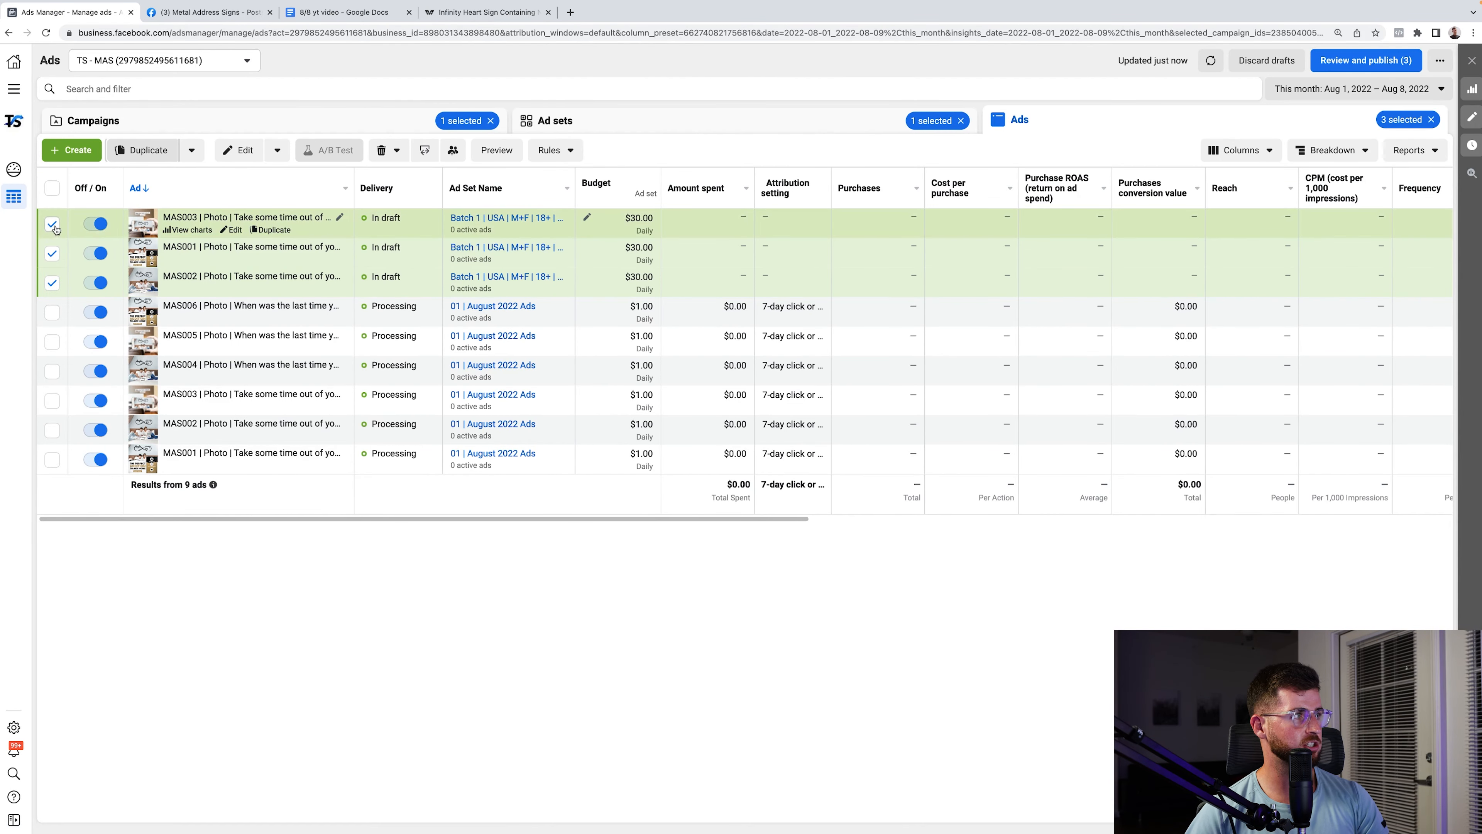
pyautogui.click(52, 253)
pyautogui.click(53, 283)
pyautogui.click(52, 312)
pyautogui.click(52, 341)
pyautogui.click(52, 372)
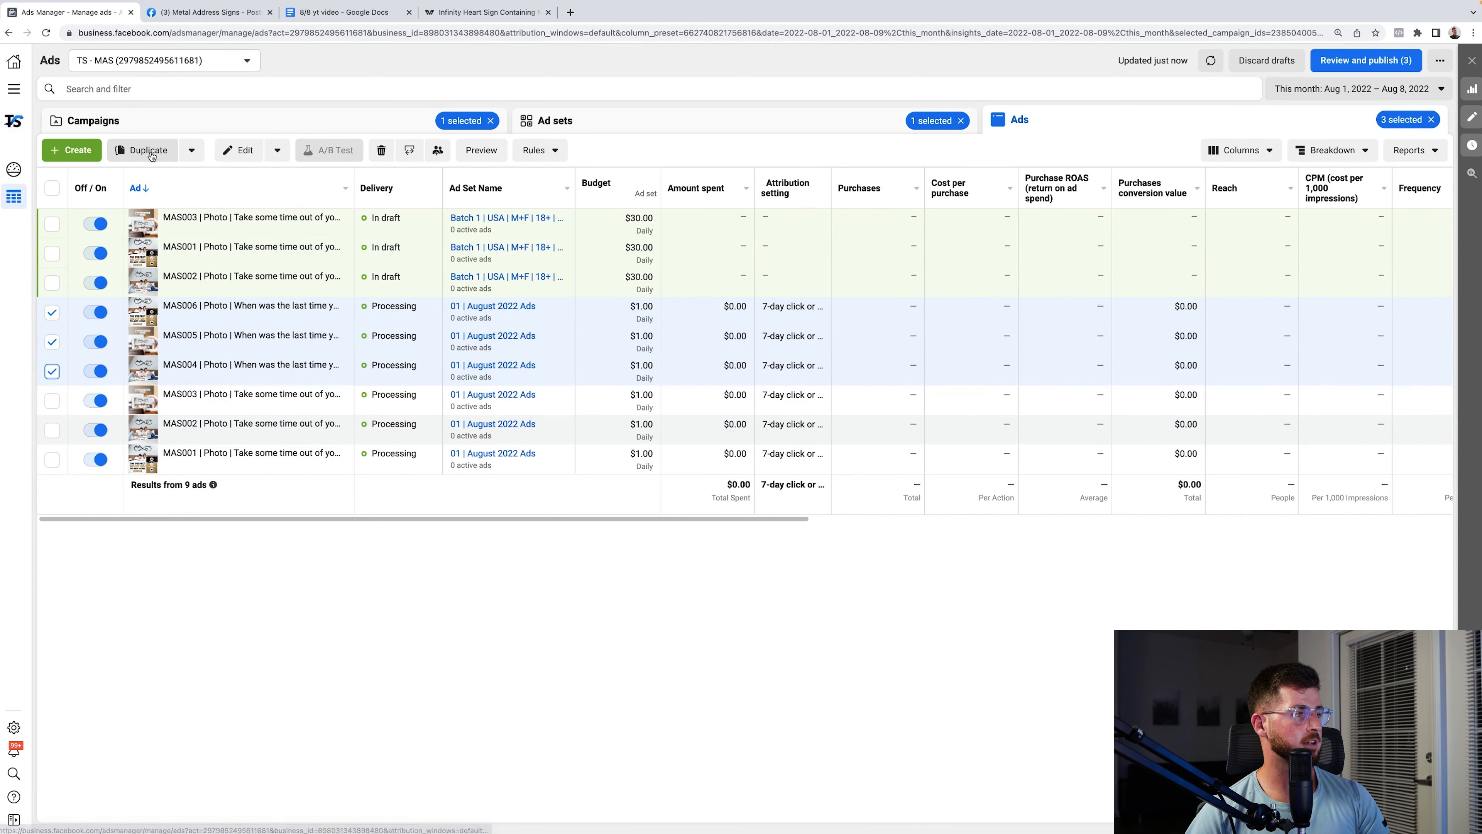
pyautogui.click(143, 150)
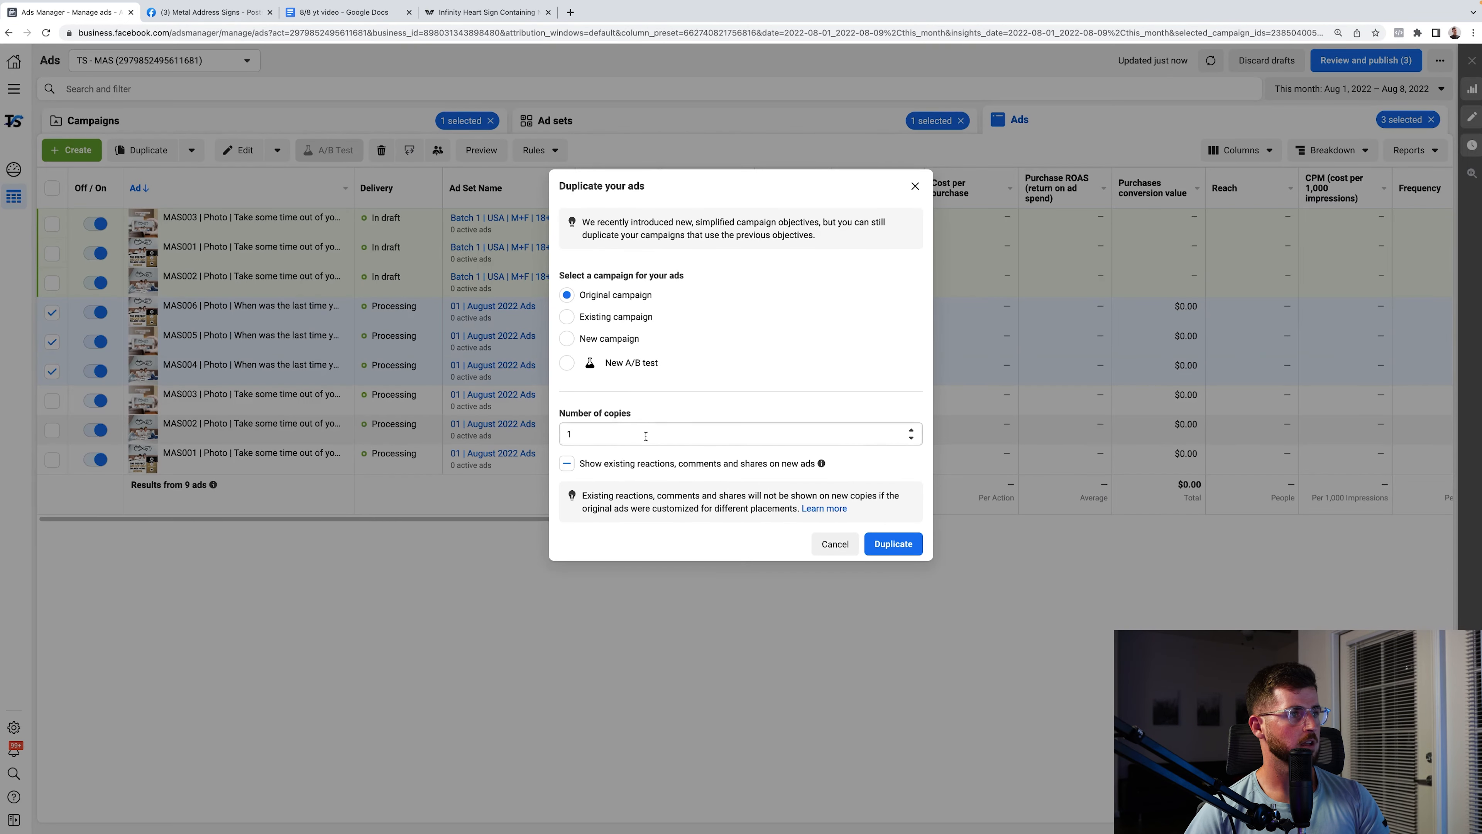
pyautogui.click(617, 317)
pyautogui.click(701, 292)
pyautogui.press('super+a')
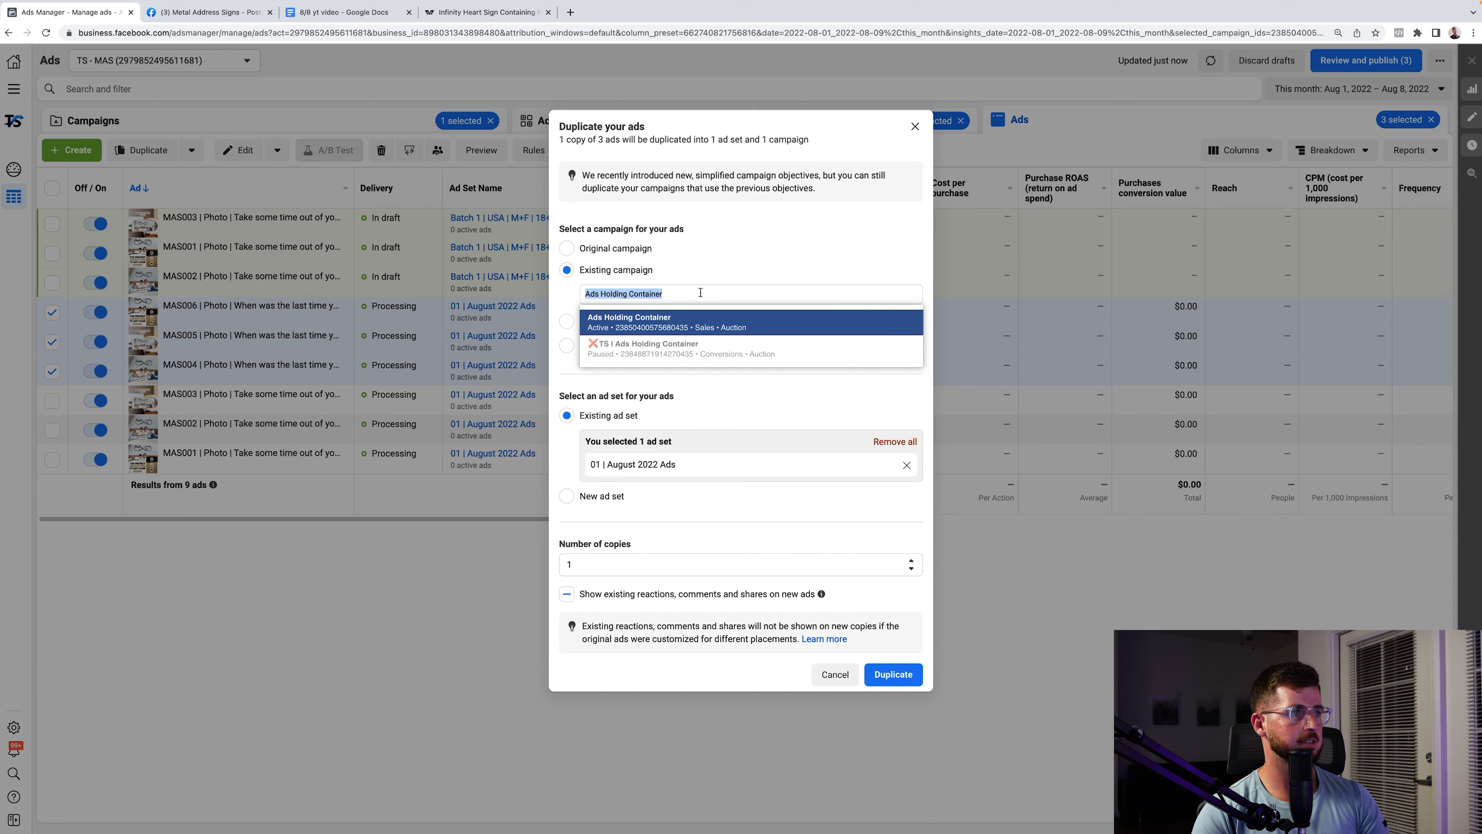
pyautogui.write('tes')
pyautogui.click(700, 323)
pyautogui.click(628, 449)
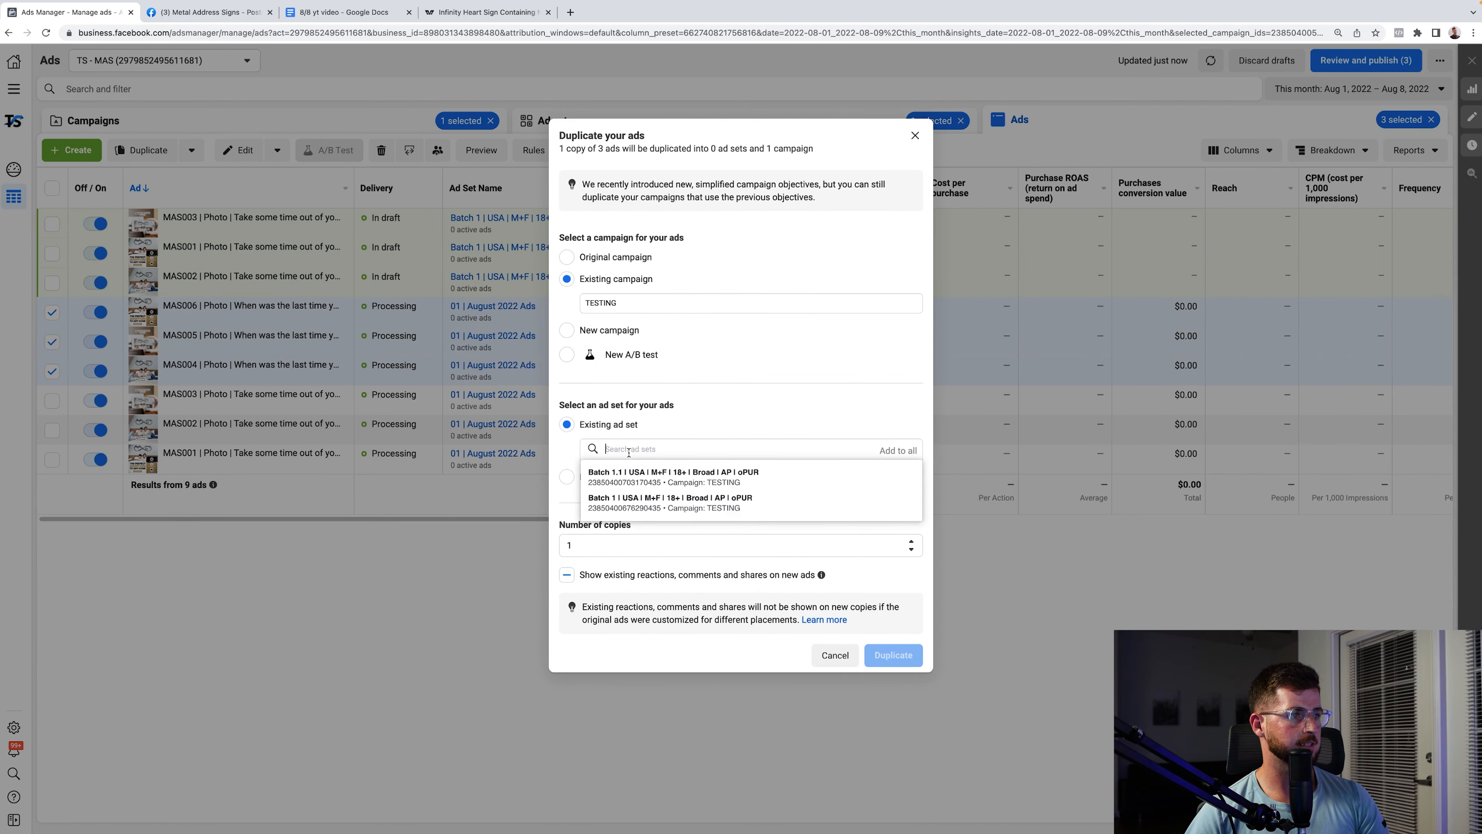
pyautogui.click(653, 476)
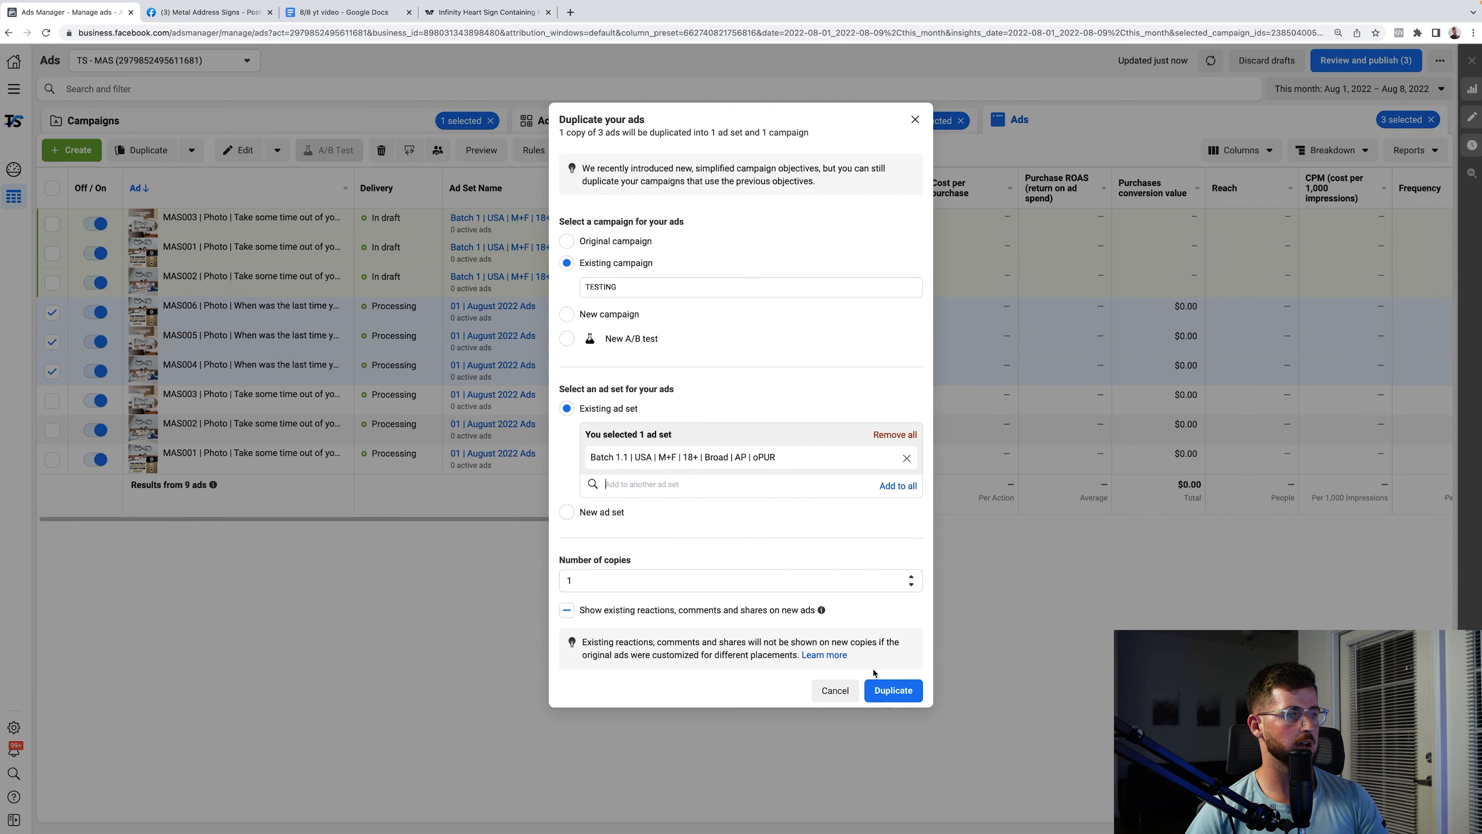
pyautogui.click(889, 693)
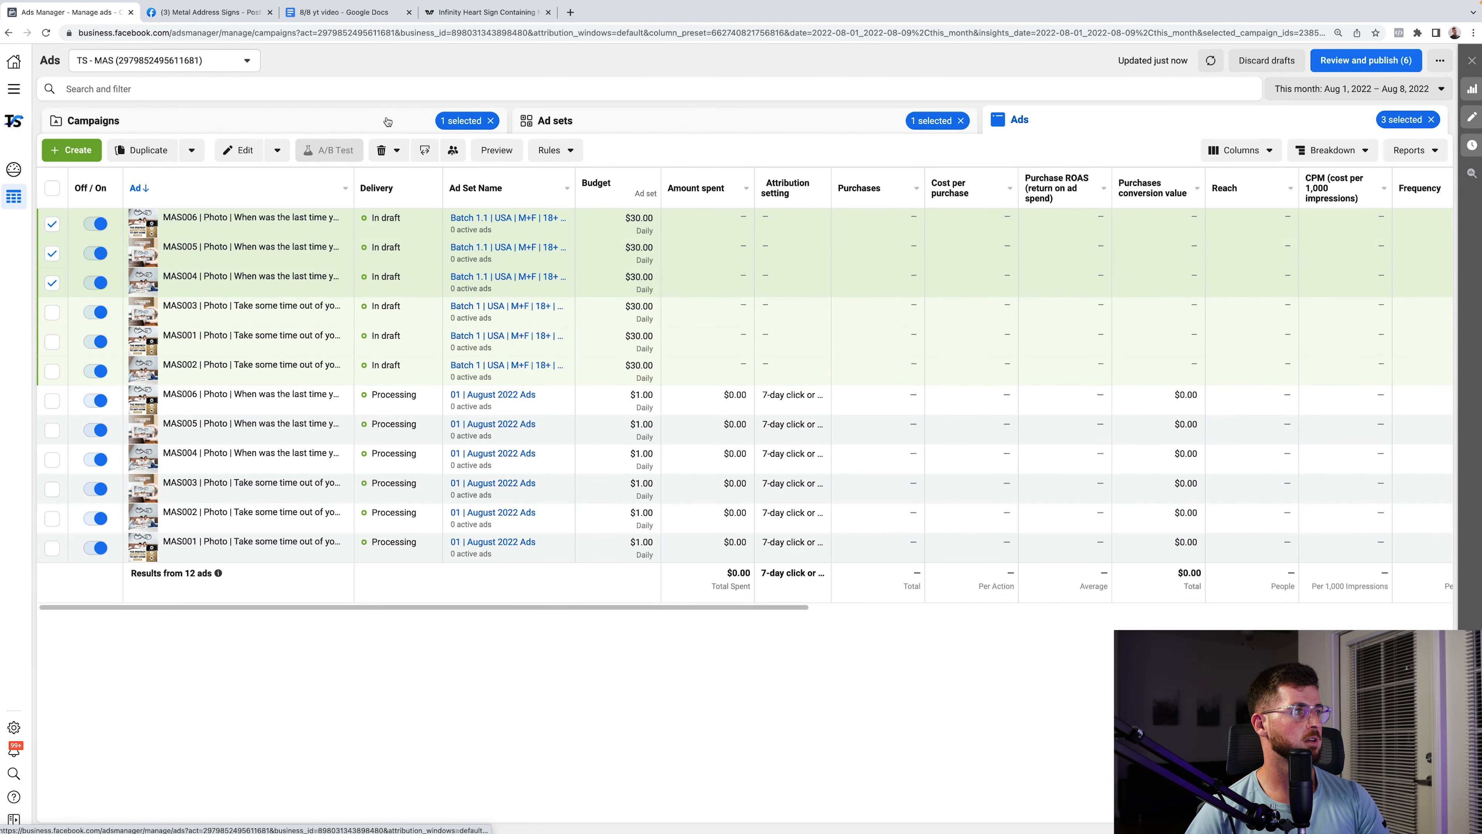
# - Open the TESTING campaign's ad sets, select Batch 1.1, and publish all drafted ads in both batches
pyautogui.click(386, 122)
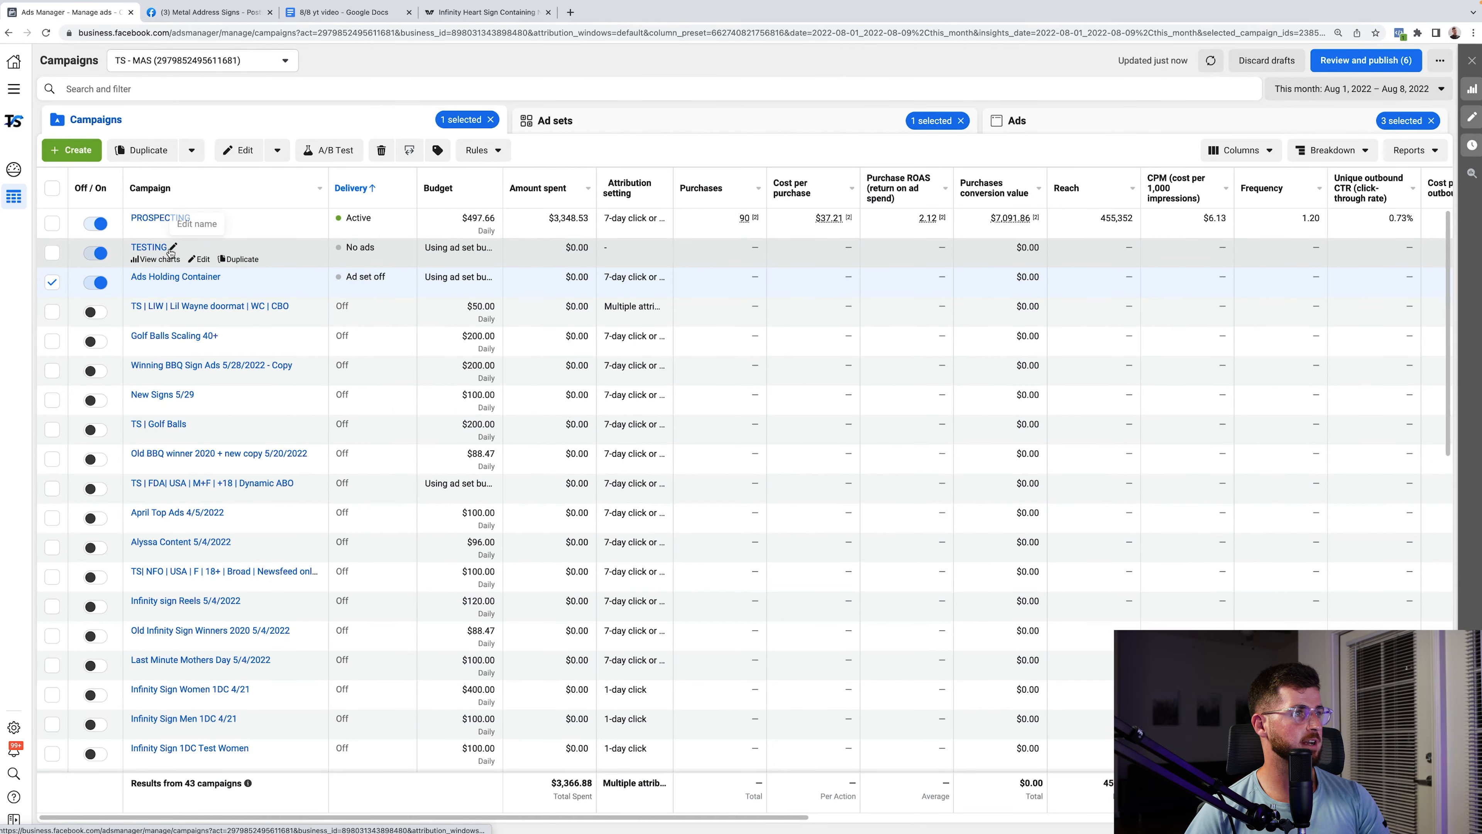
pyautogui.click(149, 247)
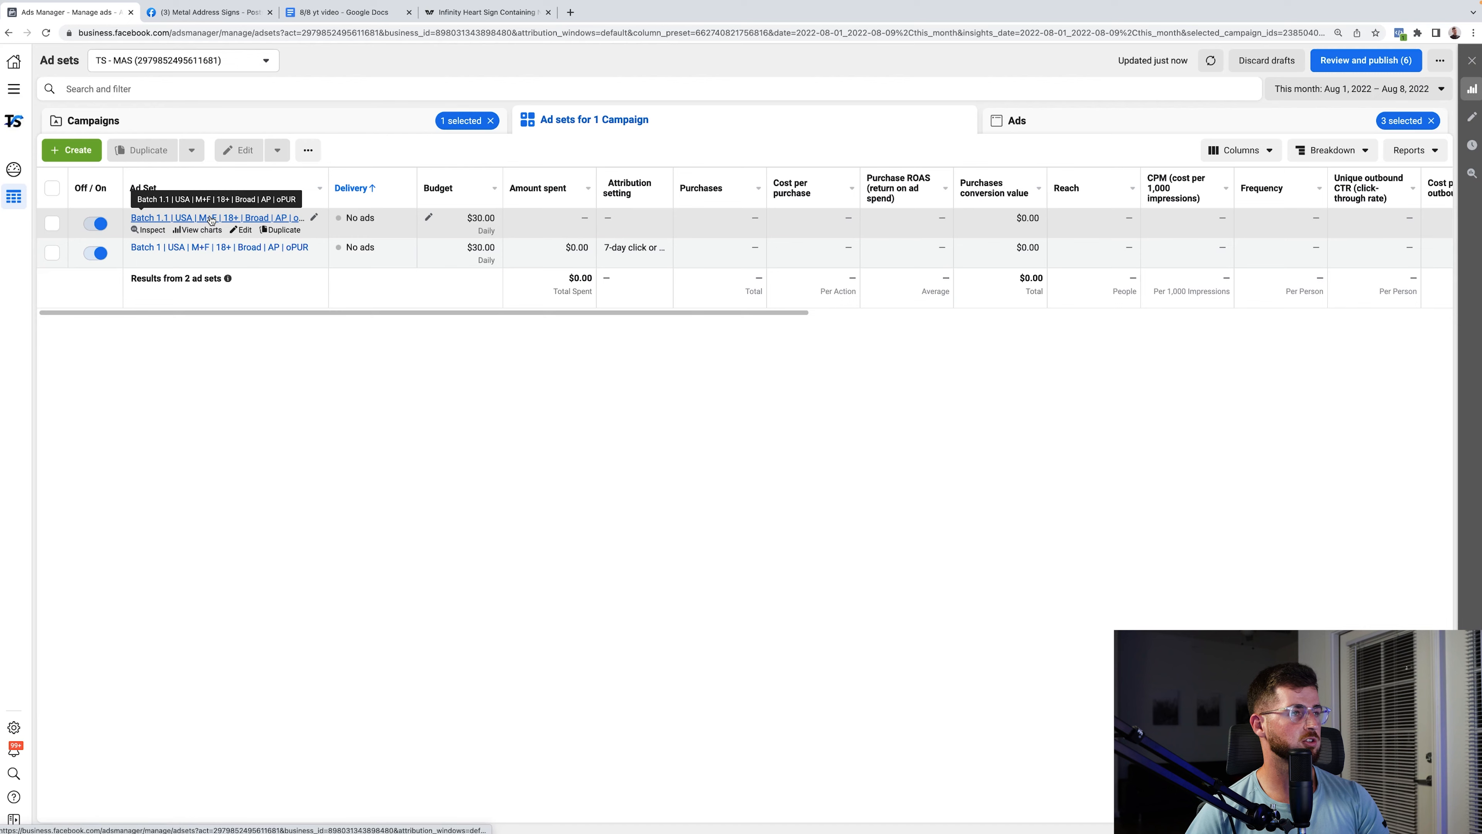
pyautogui.click(211, 219)
pyautogui.click(808, 123)
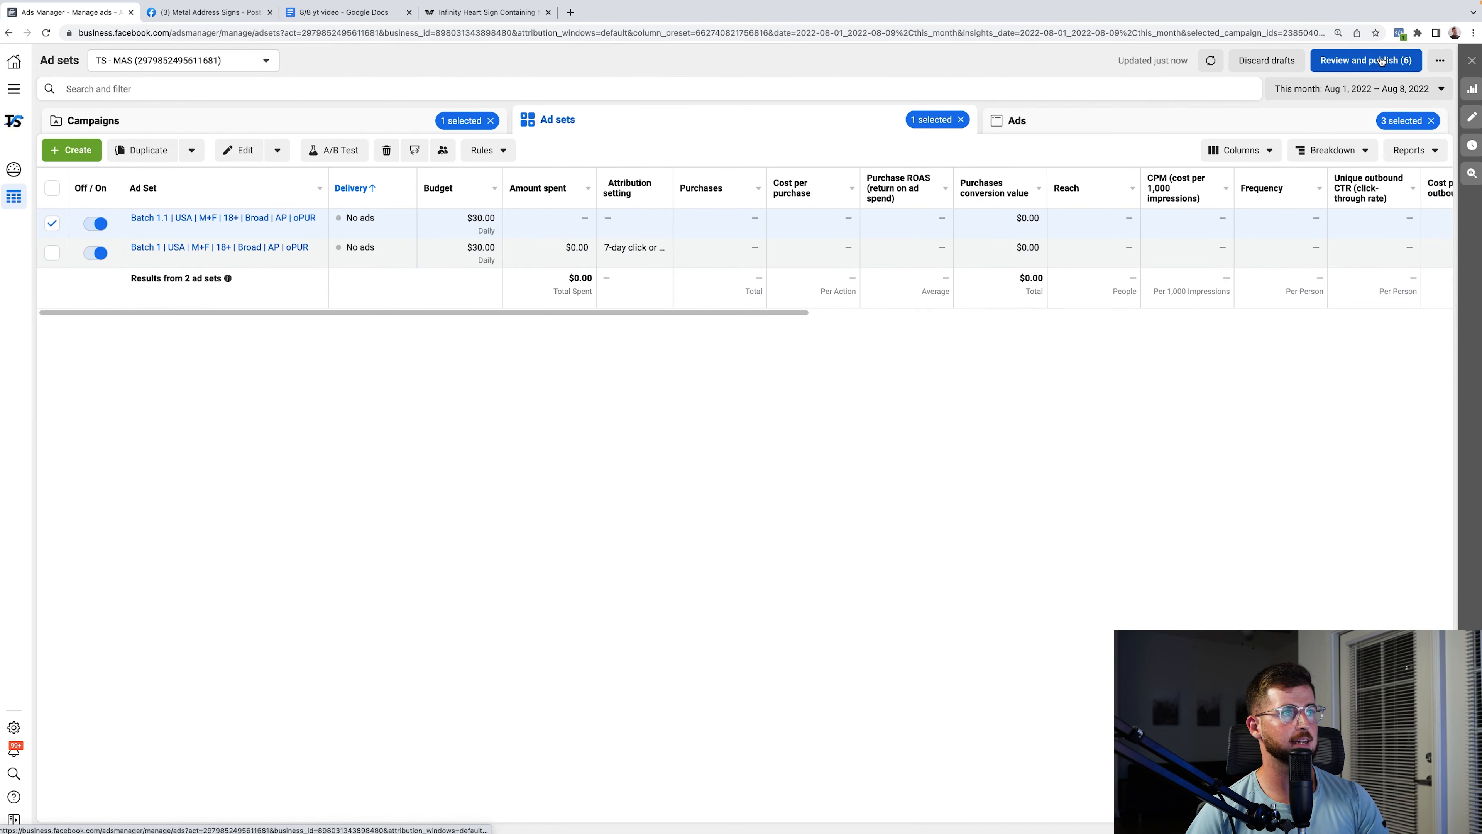
pyautogui.click(1365, 61)
pyautogui.click(944, 529)
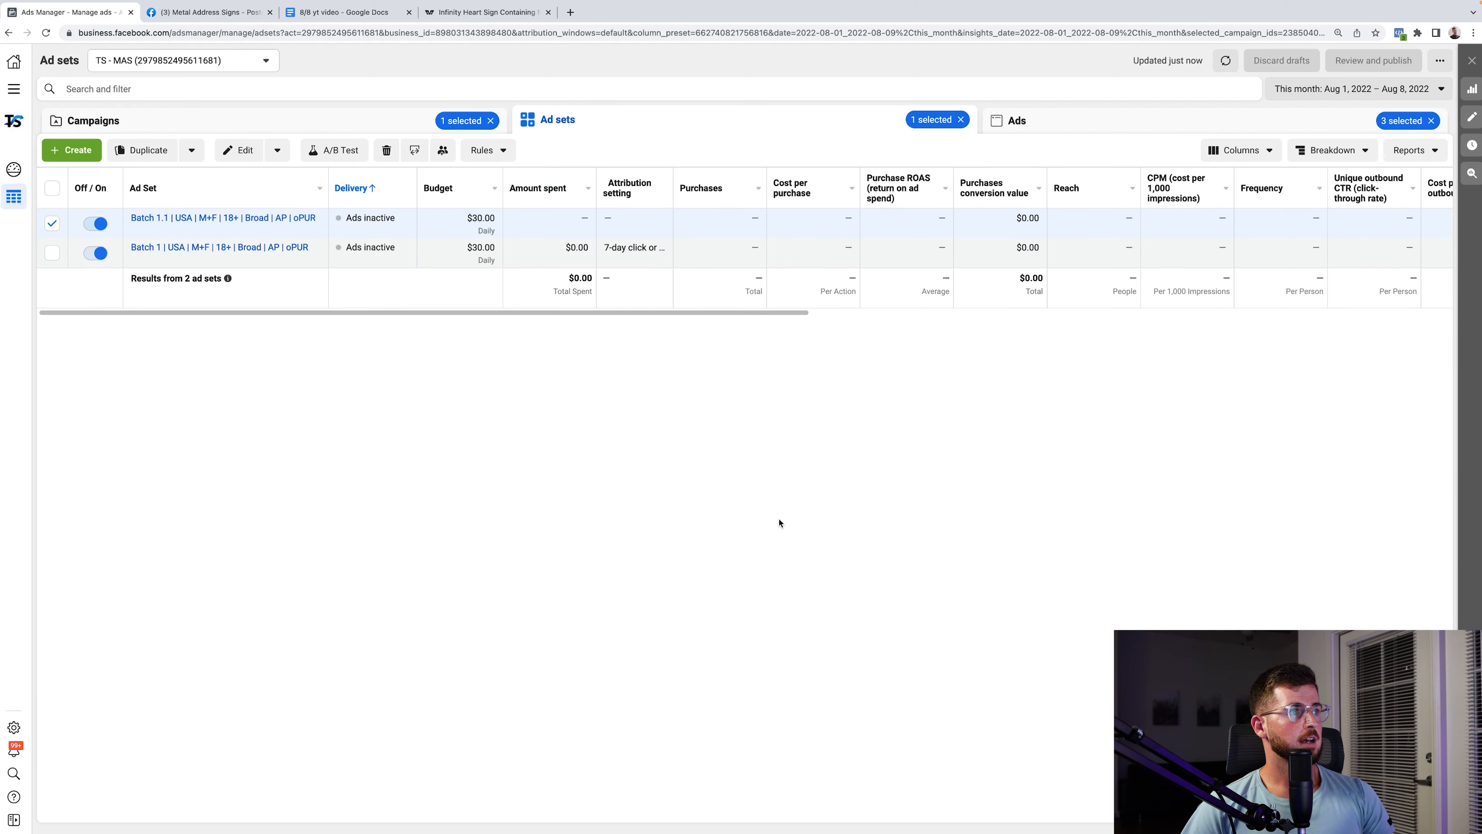
# - Refresh the TESTING campaign's ad sets and check the published ads inside Batch 1.1 and Batch 1
pyautogui.click(1226, 61)
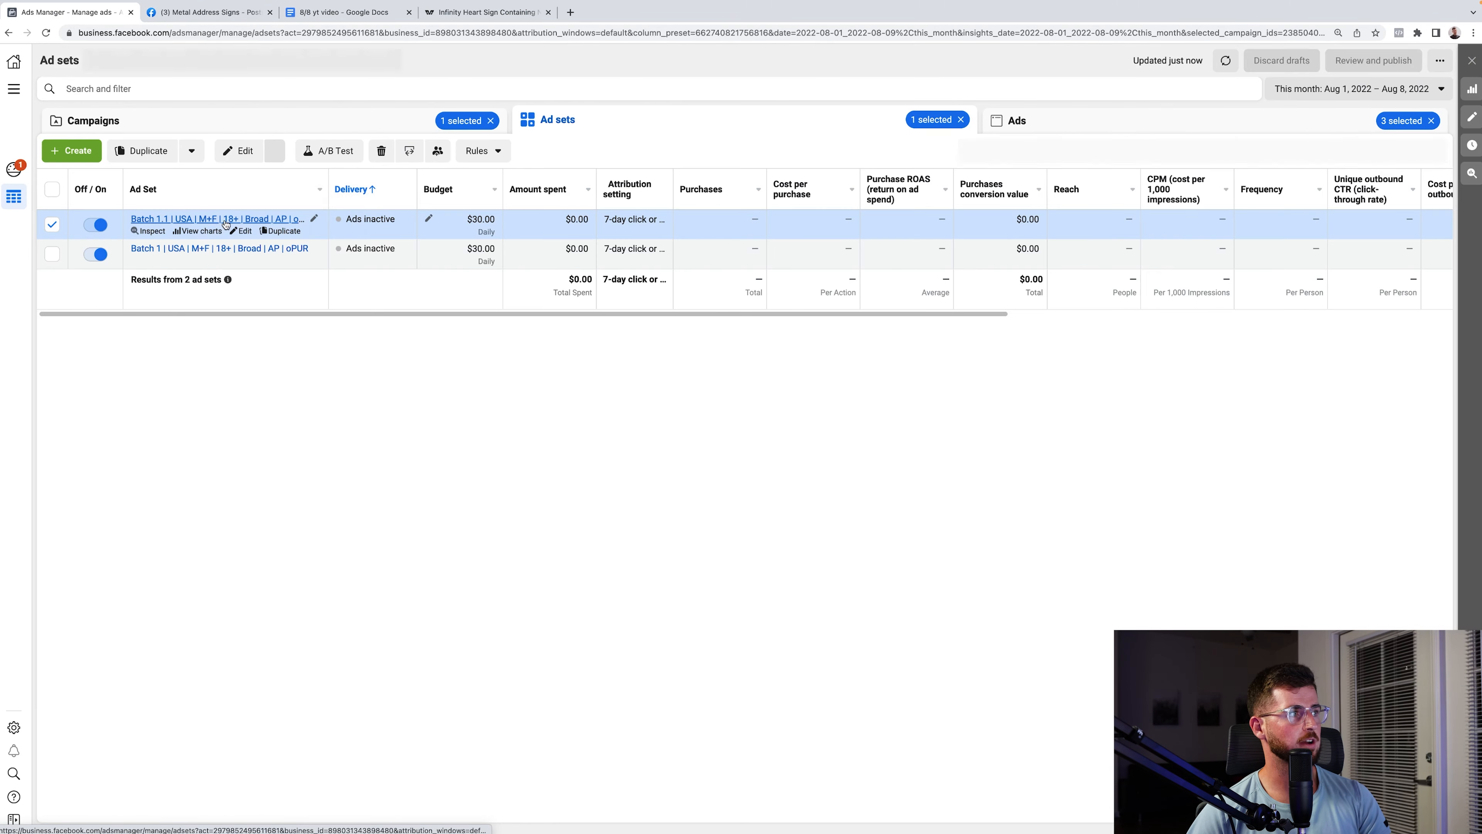
pyautogui.click(226, 219)
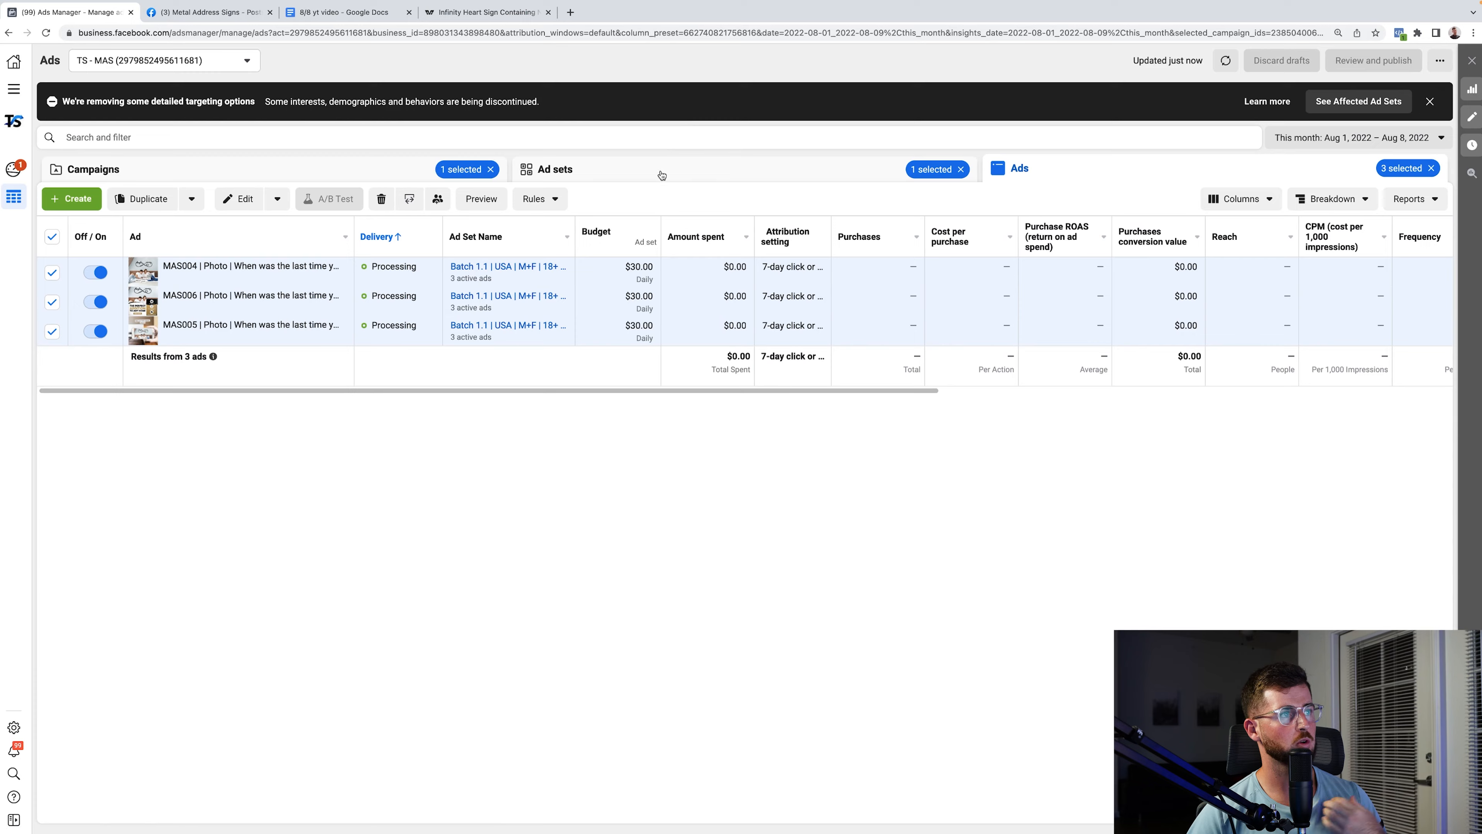
pyautogui.click(659, 175)
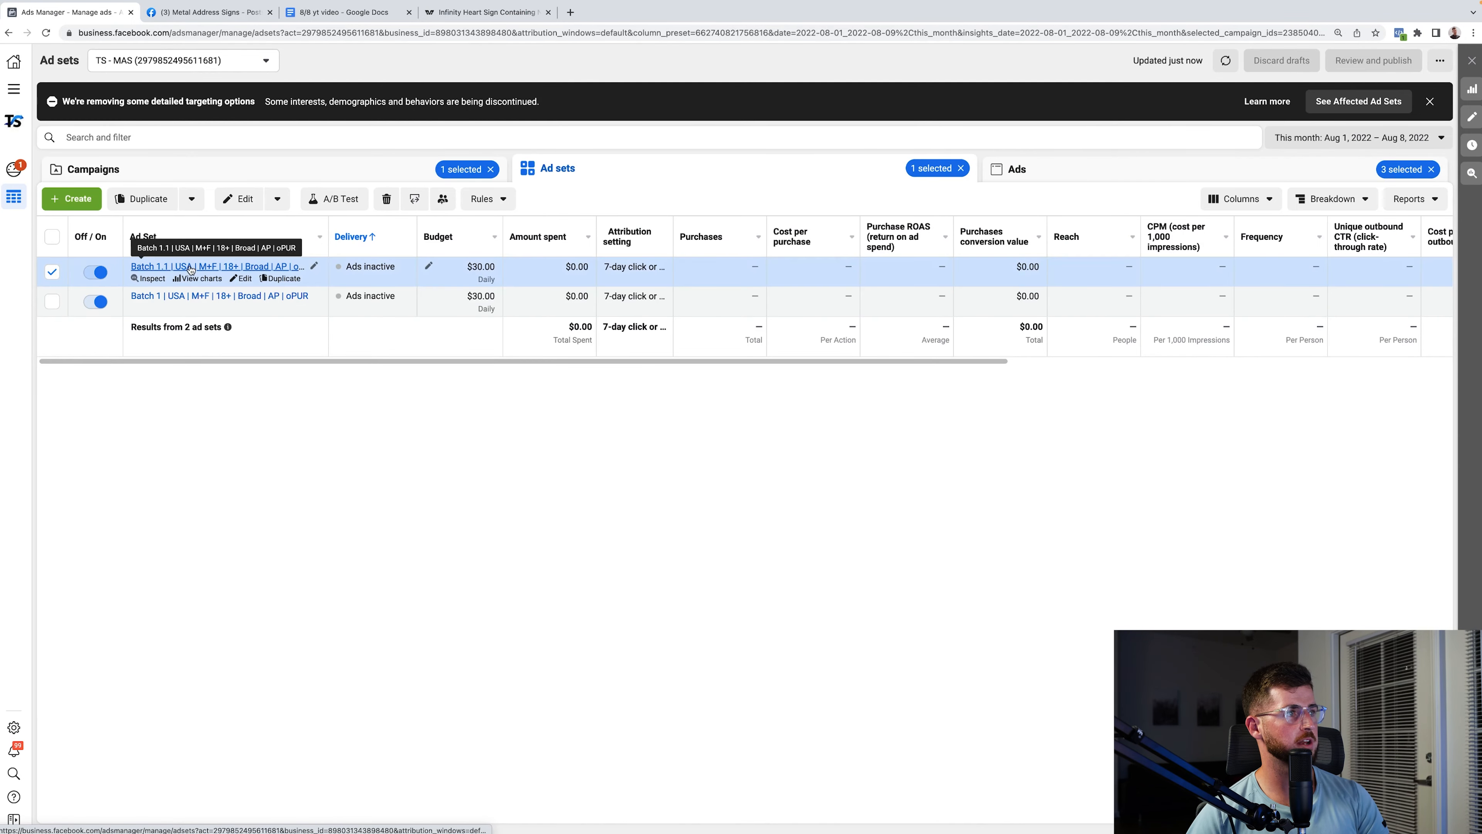
pyautogui.click(193, 266)
pyautogui.click(628, 169)
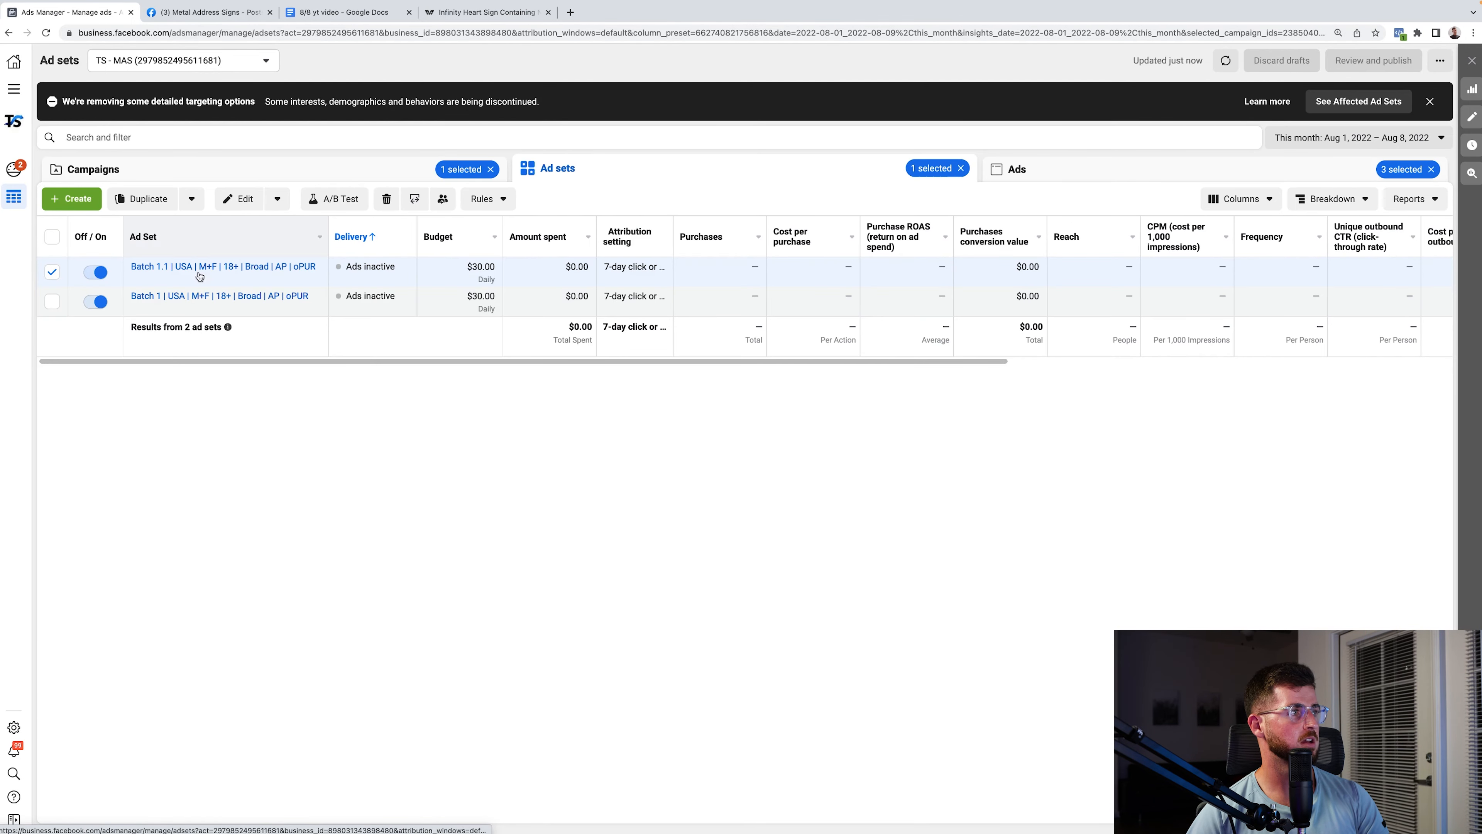
pyautogui.click(193, 266)
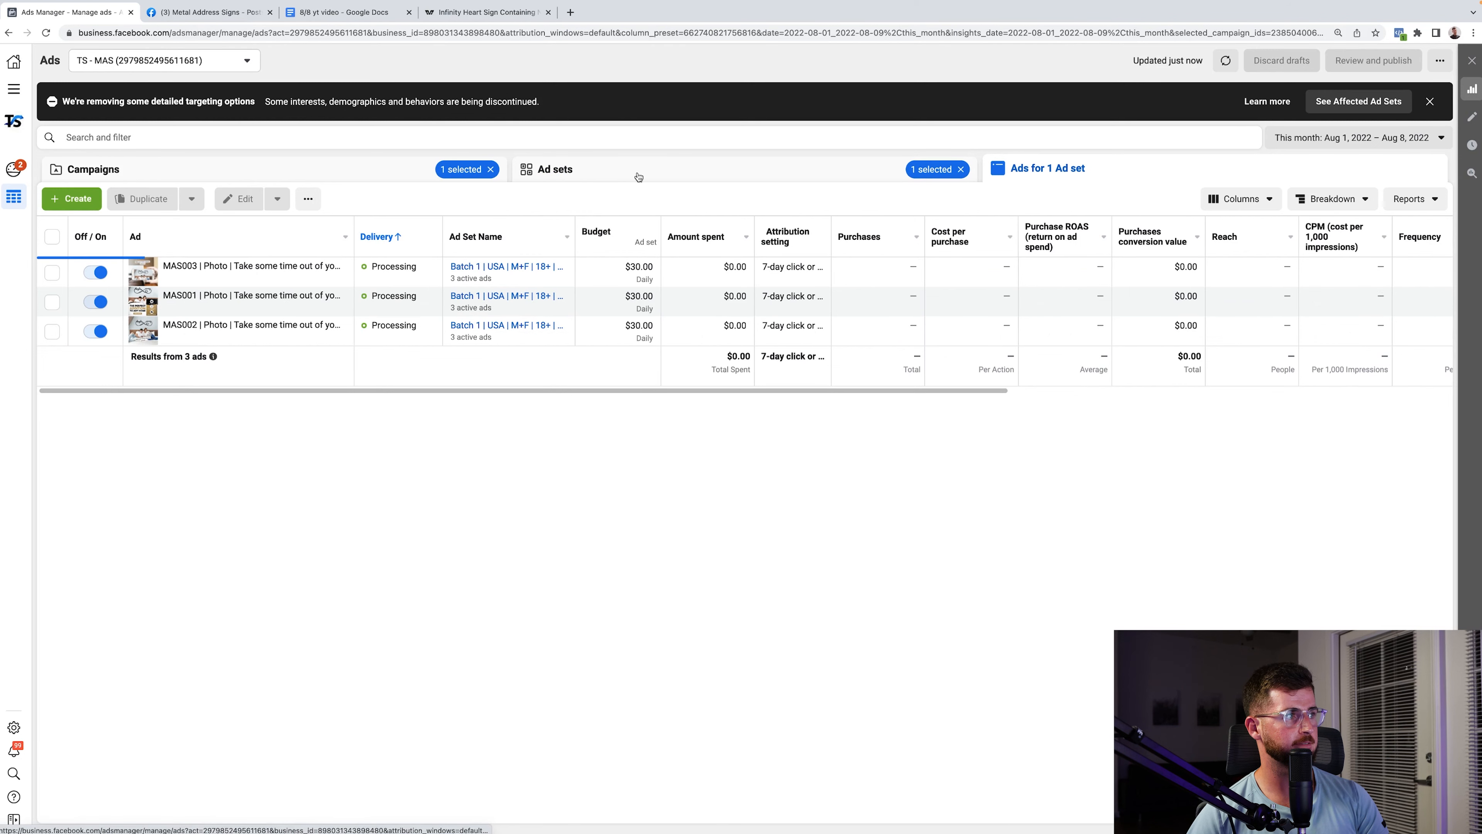
pyautogui.click(642, 172)
# - Reopen Batch 1 to examine its ads, return to the ad sets and clear the selection
pyautogui.click(52, 301)
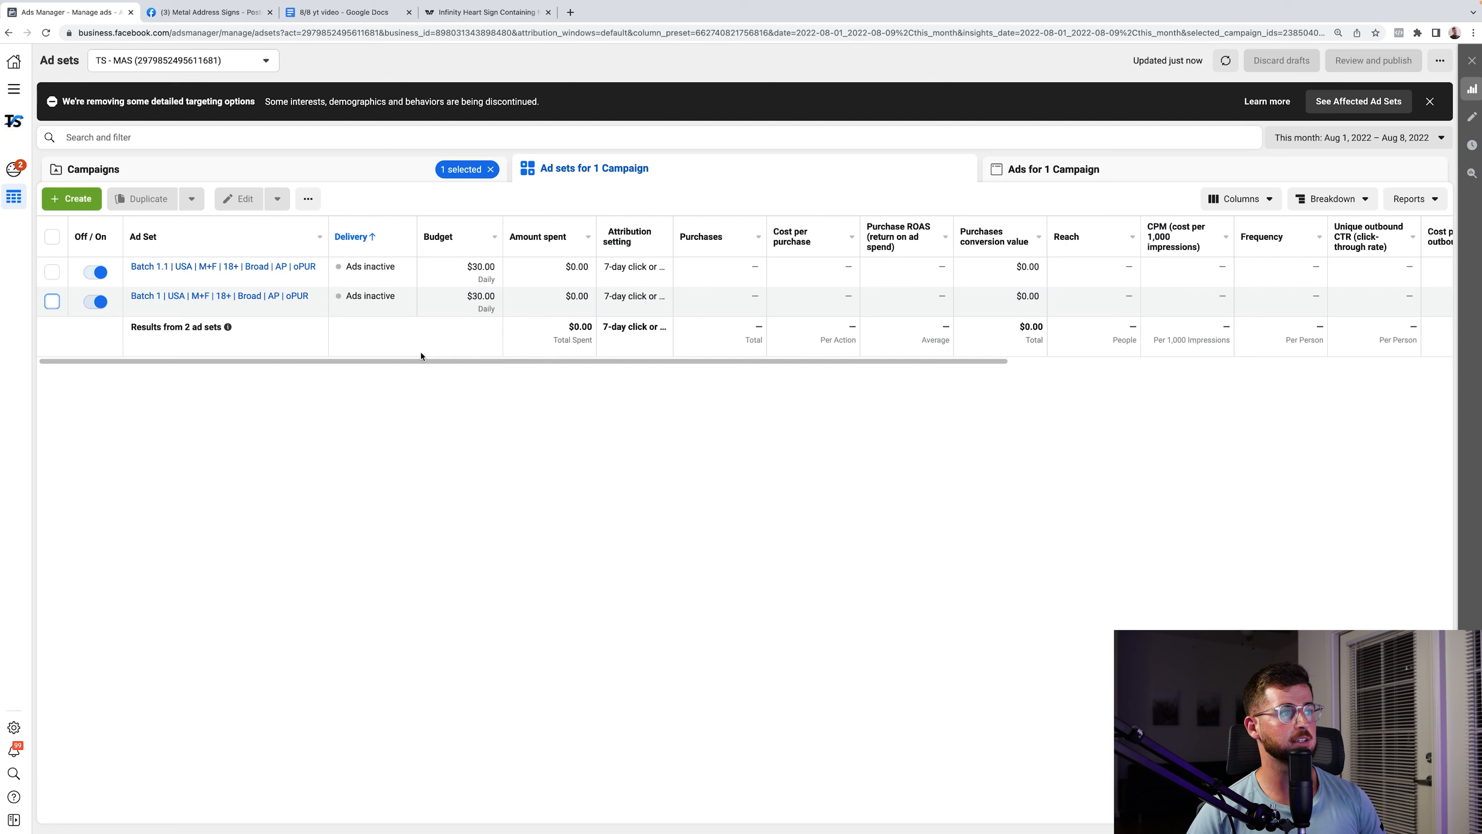
pyautogui.click(52, 306)
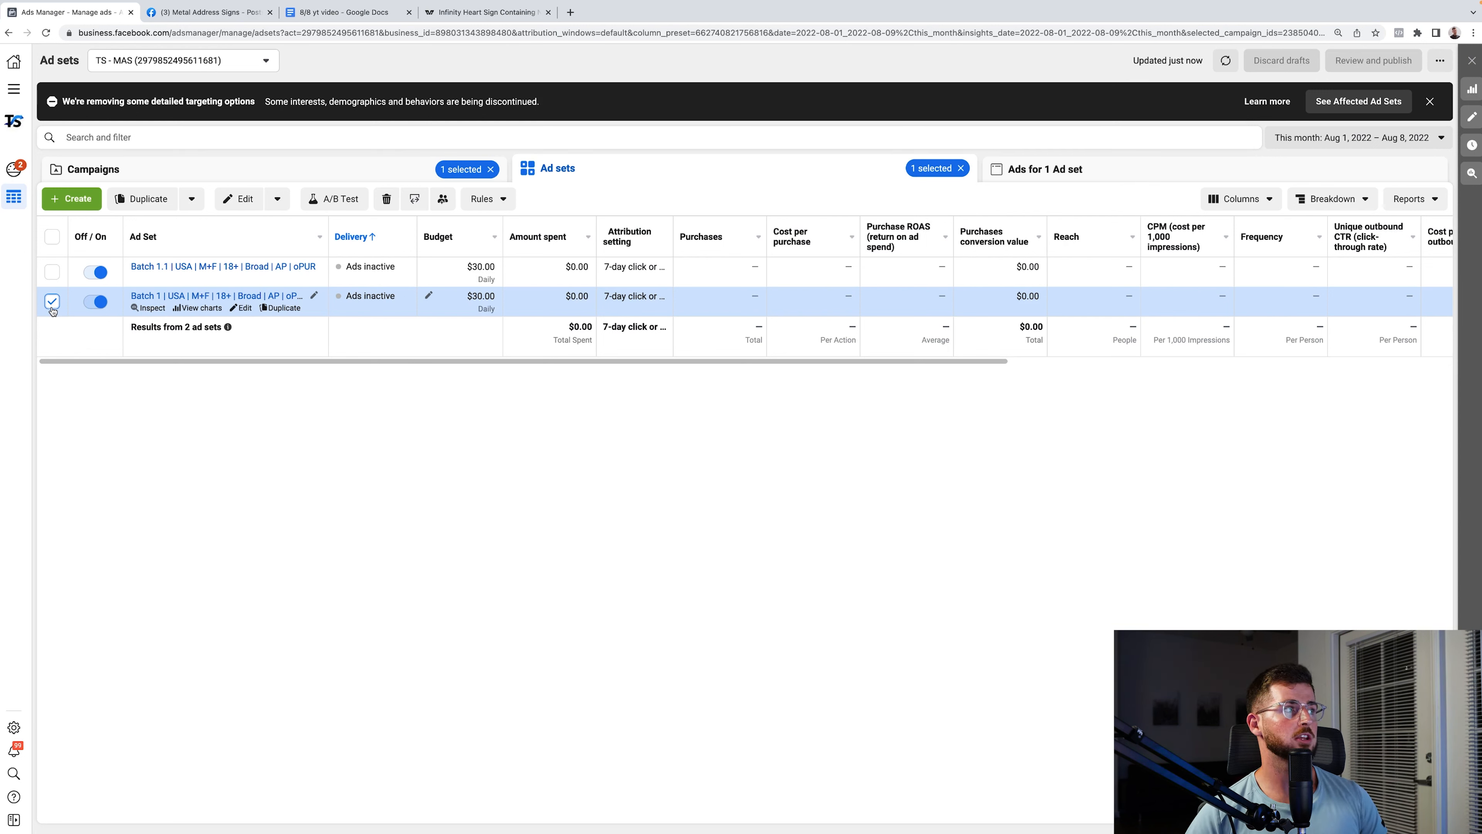
pyautogui.click(53, 302)
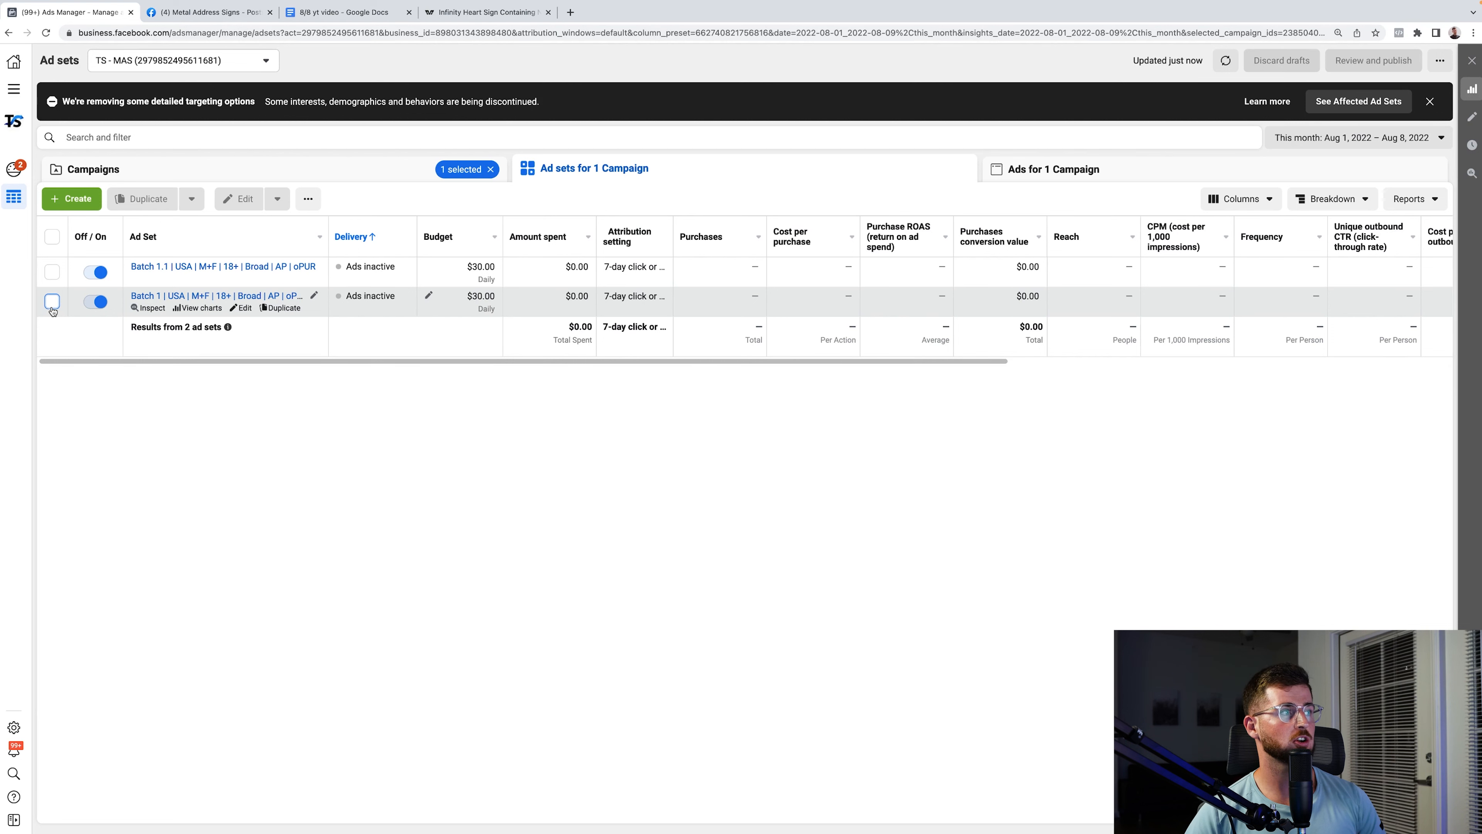
pyautogui.click(132, 296)
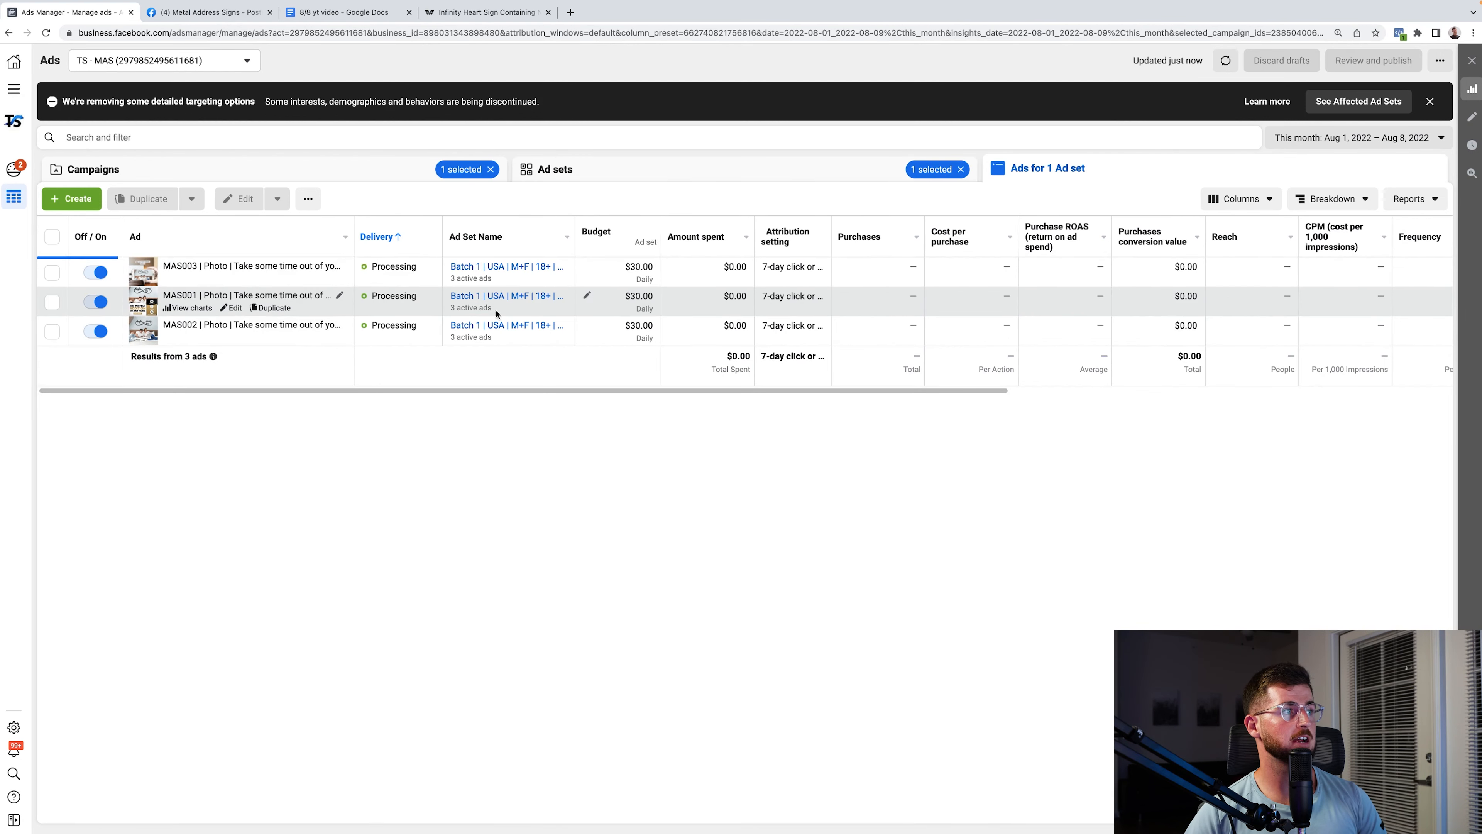
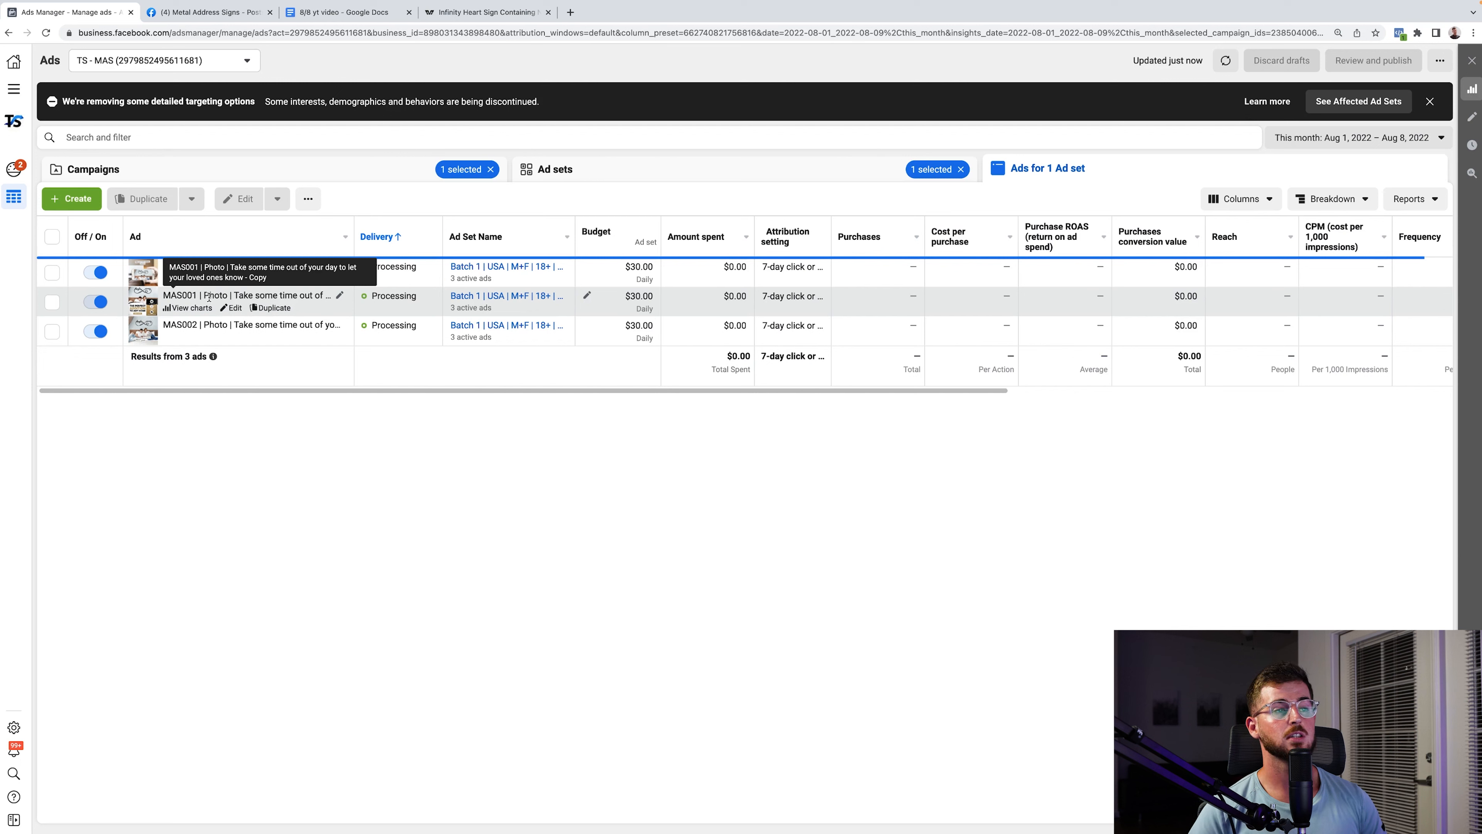
pyautogui.click(579, 164)
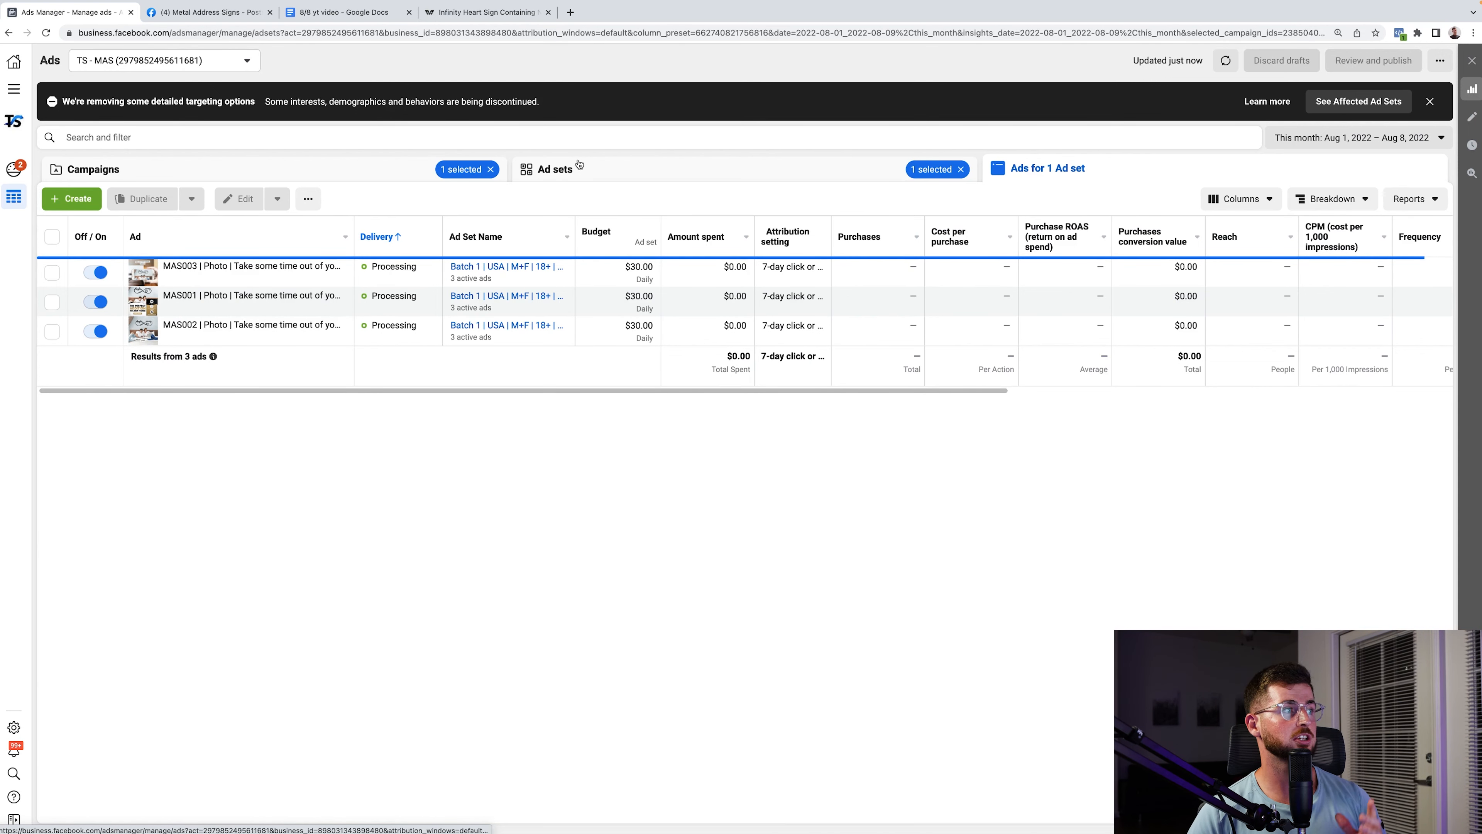
pyautogui.click(53, 302)
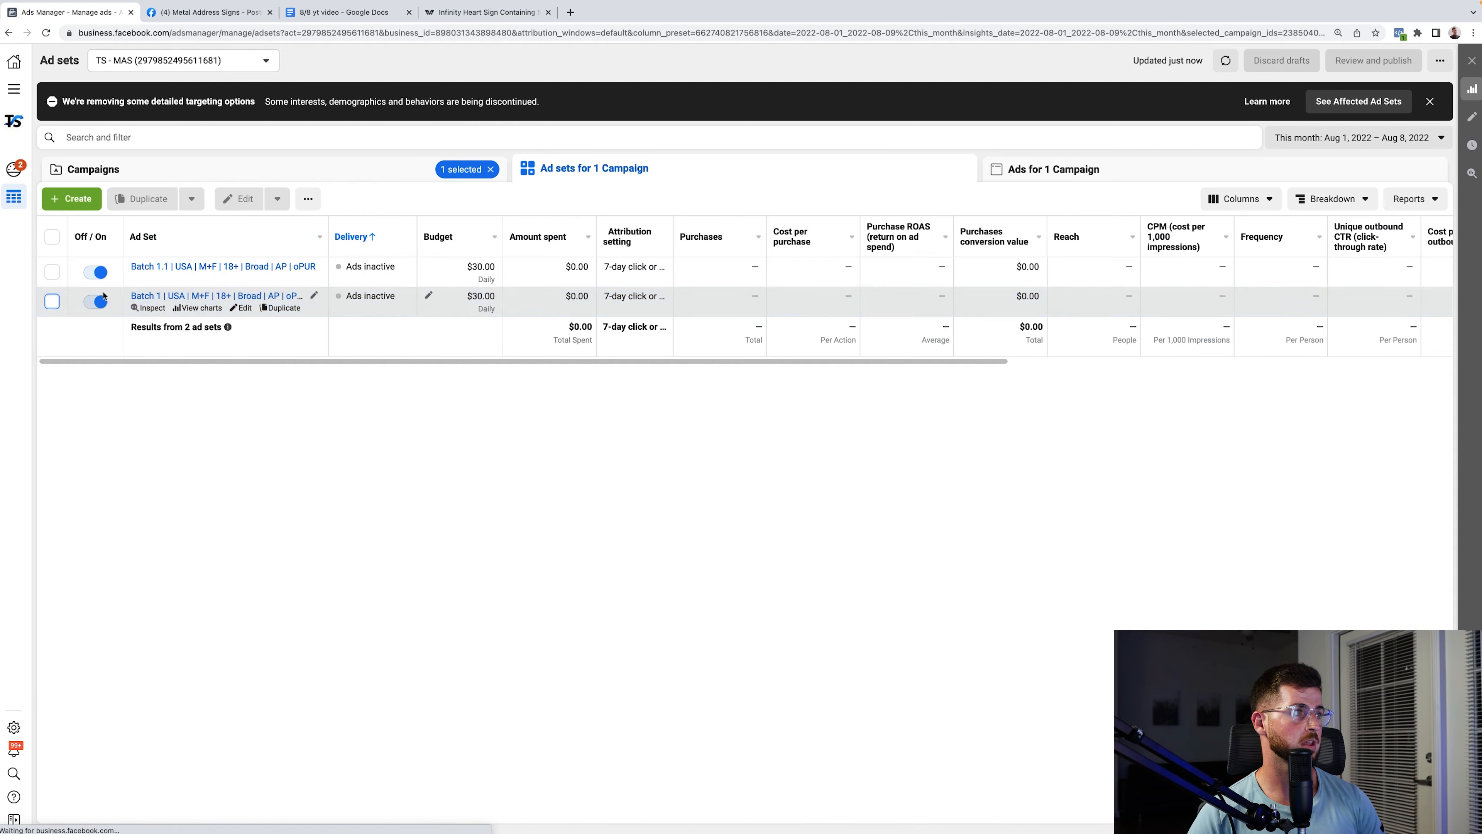
# - Open the Batch 1.1 ads, turn ad MAS004 off and switch it back on
pyautogui.click(195, 266)
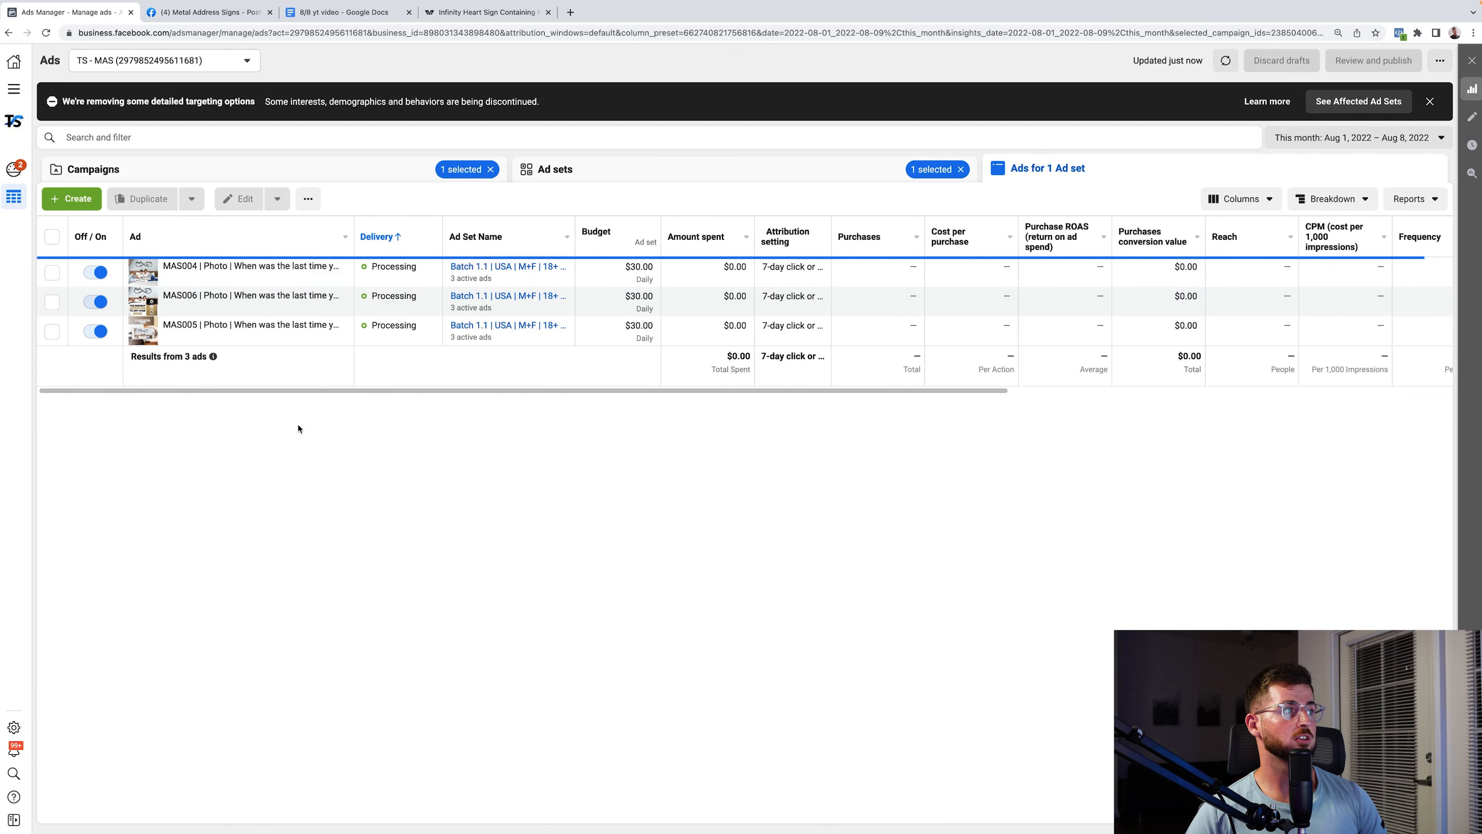
pyautogui.click(101, 272)
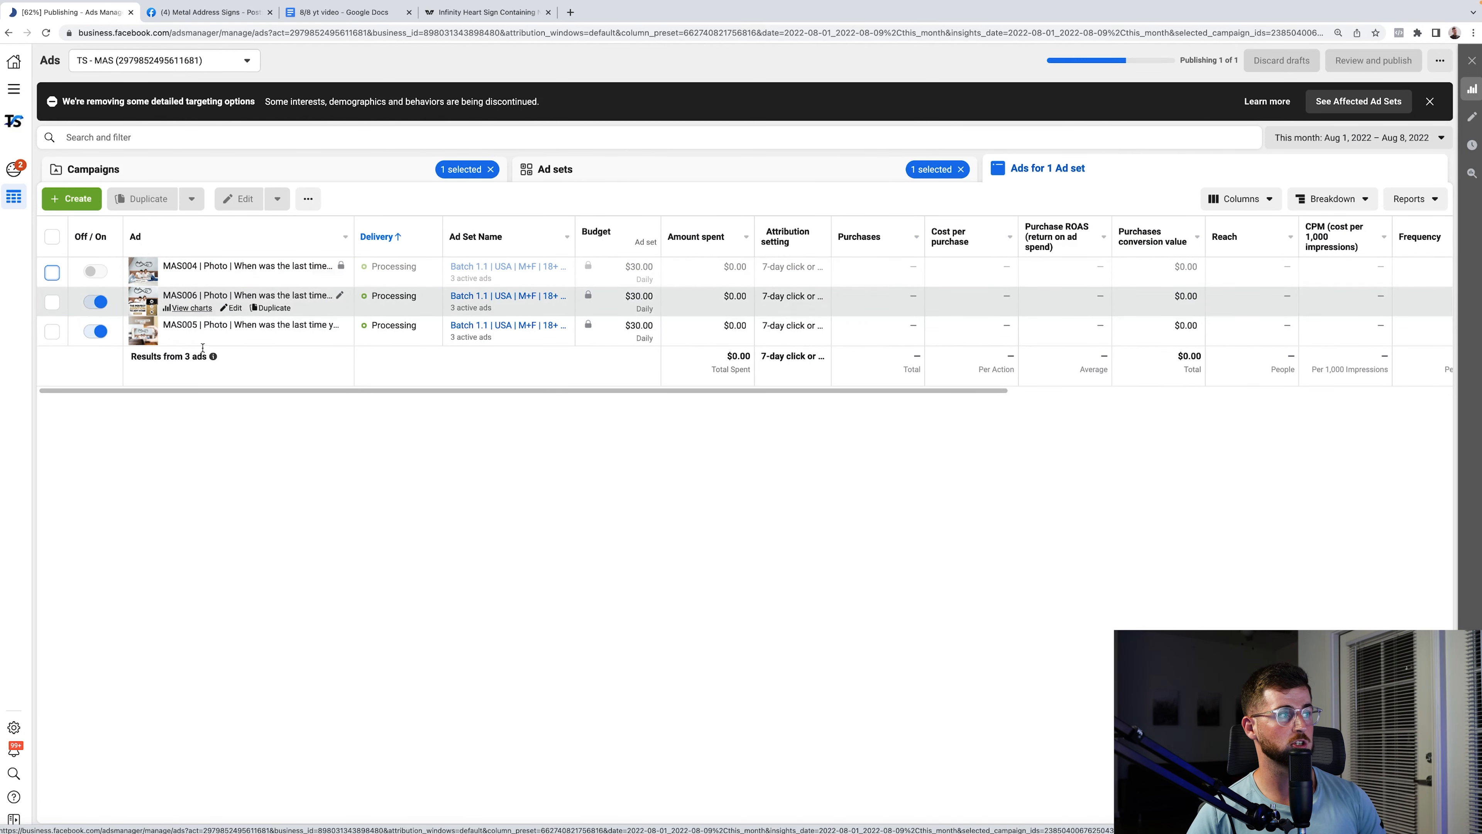
pyautogui.moveTo(209, 361)
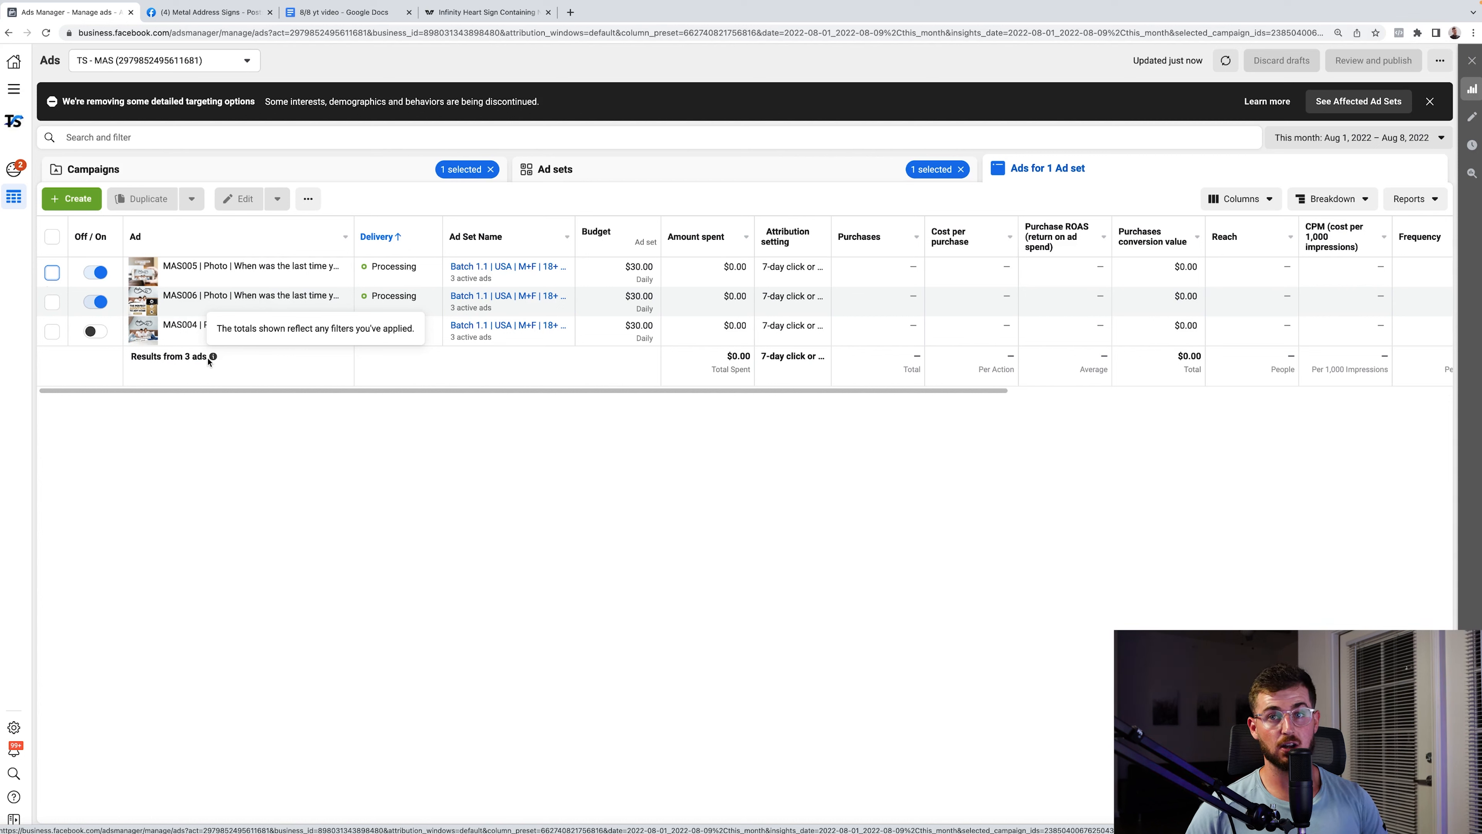
pyautogui.click(95, 332)
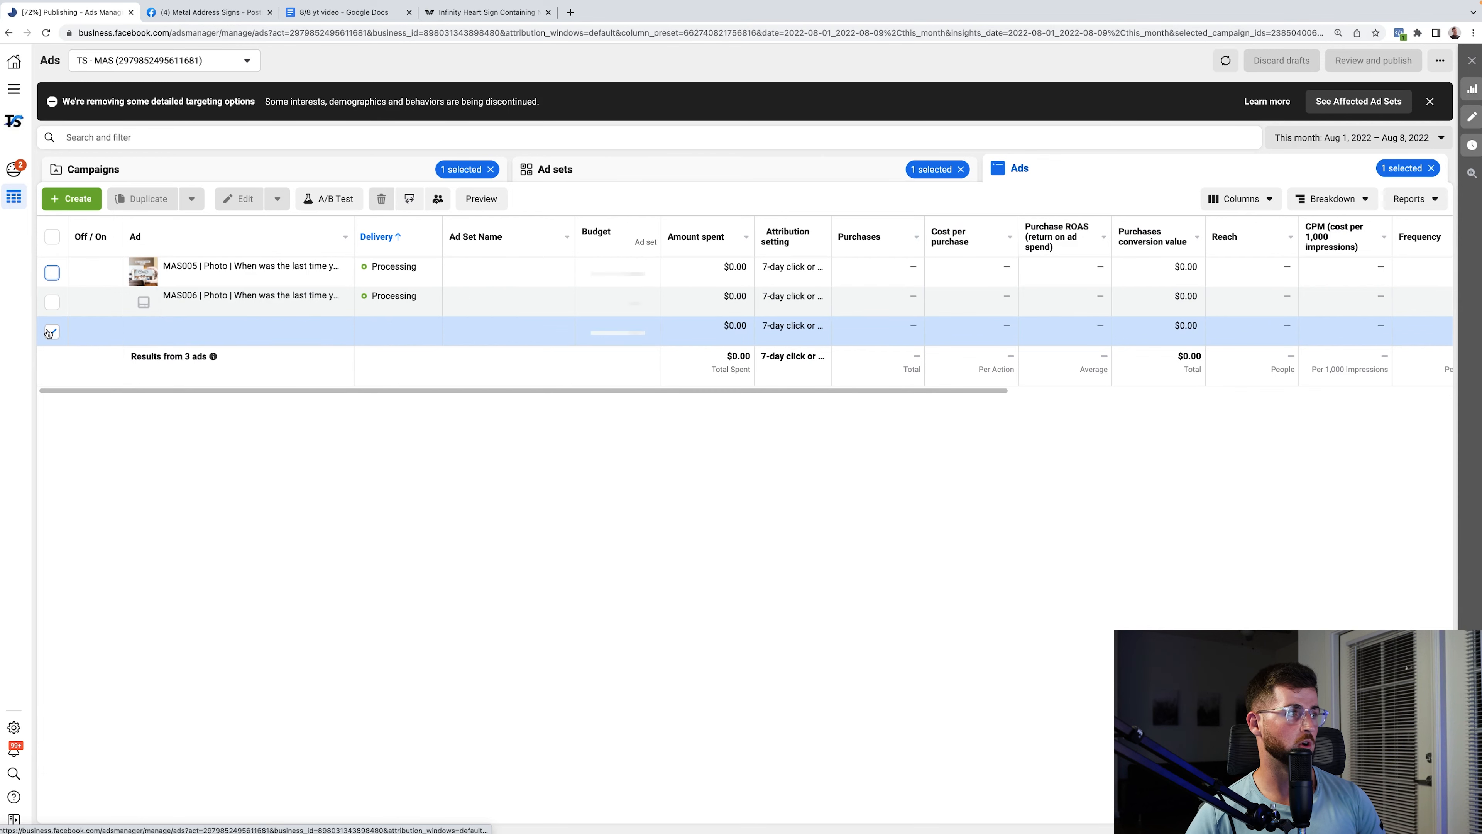
# - Preview the three Batch 1 ads in Mobile Feed, expanding the first ad's full text, and close the preview
pyautogui.click(555, 169)
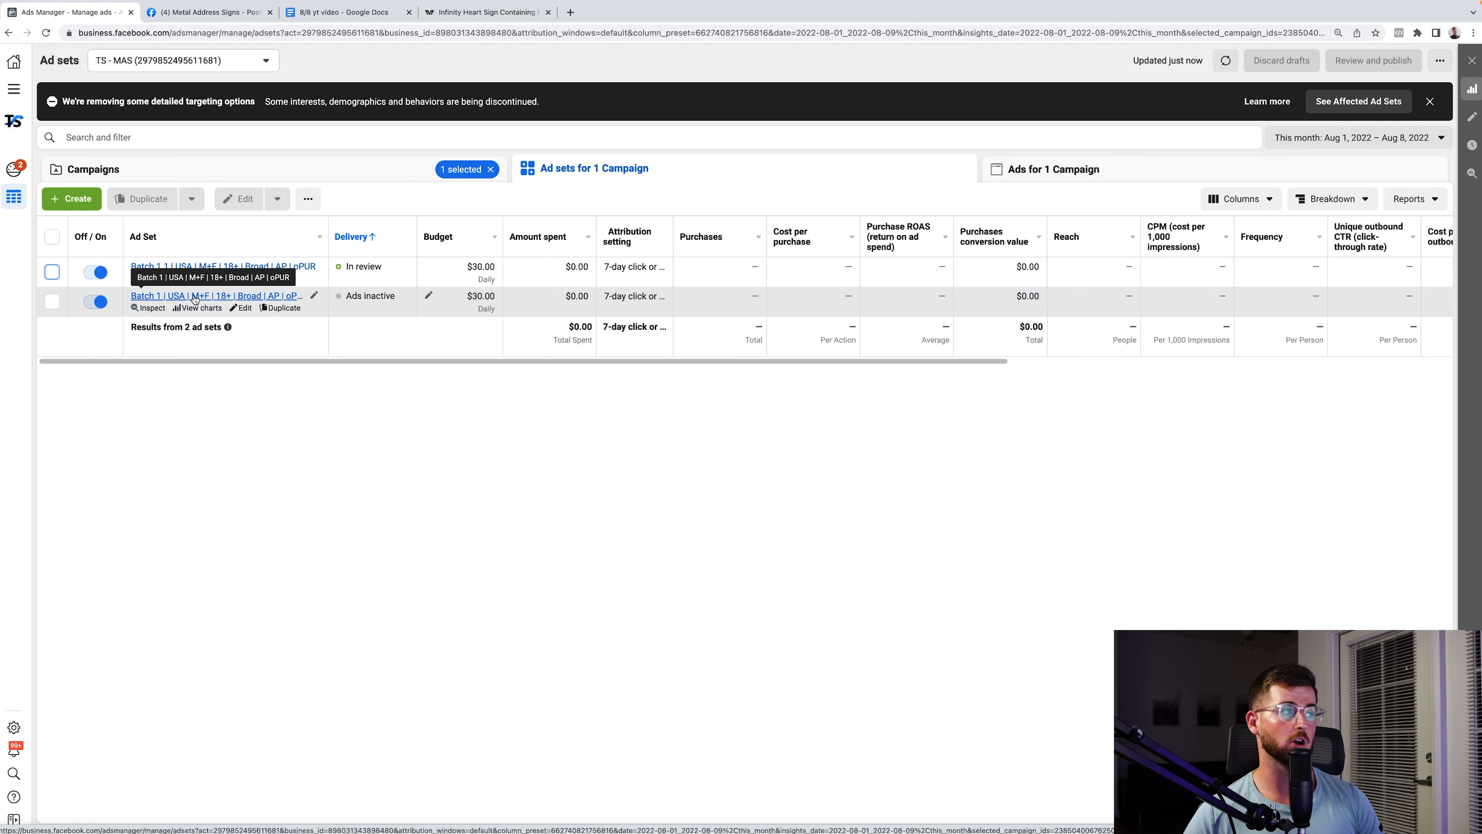
pyautogui.click(194, 299)
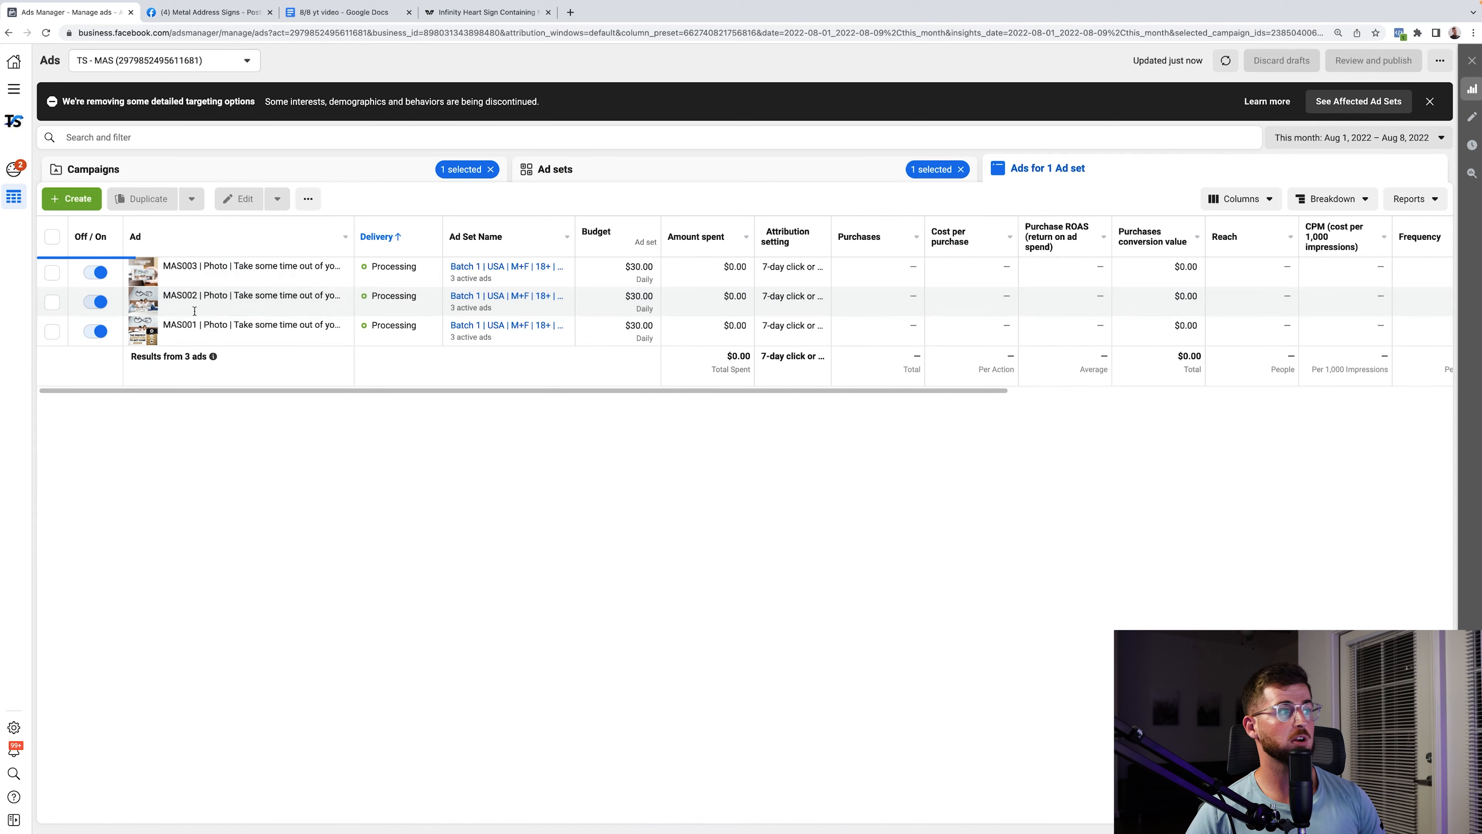
pyautogui.click(52, 237)
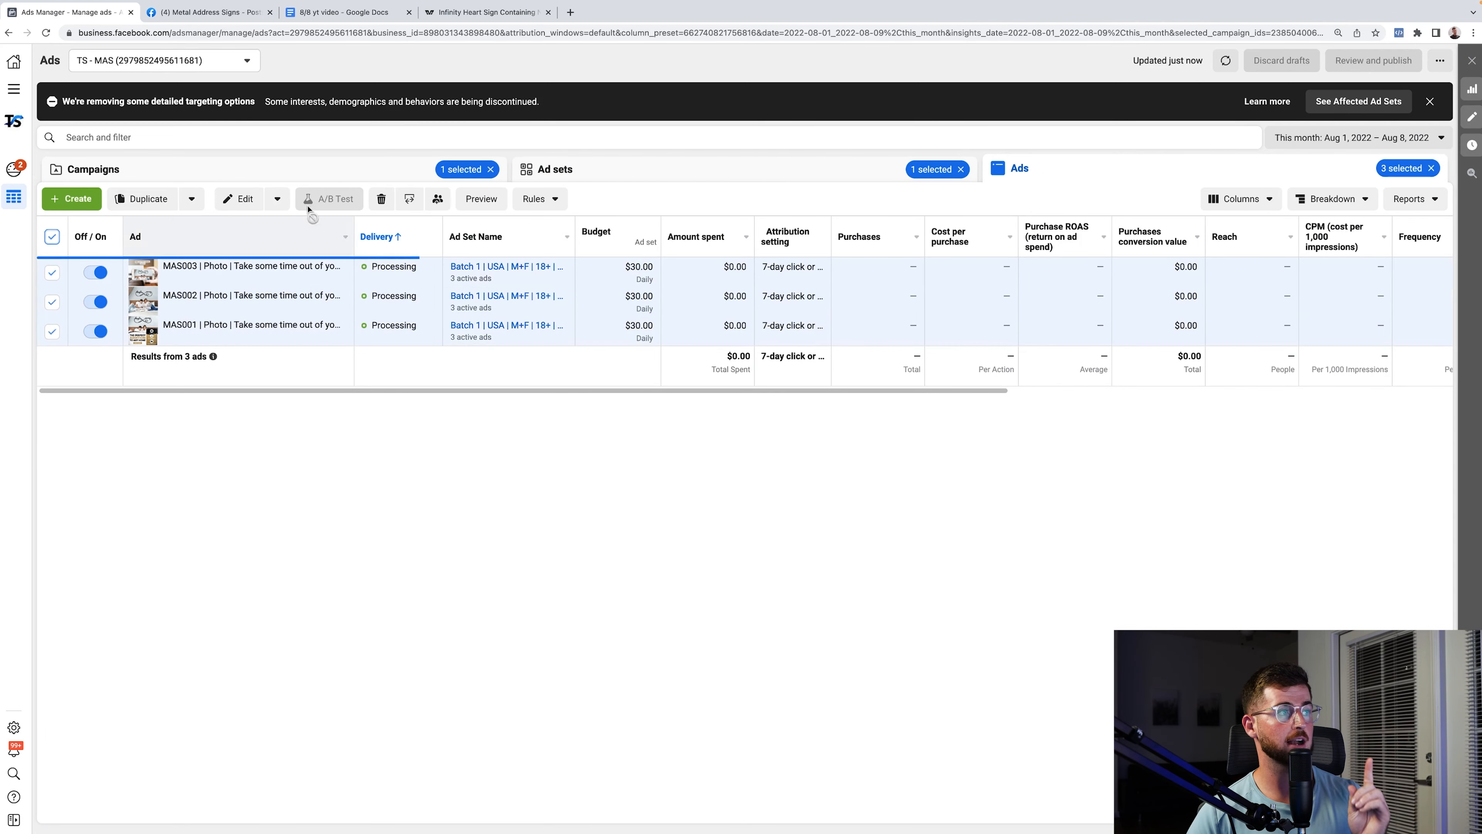
pyautogui.click(471, 201)
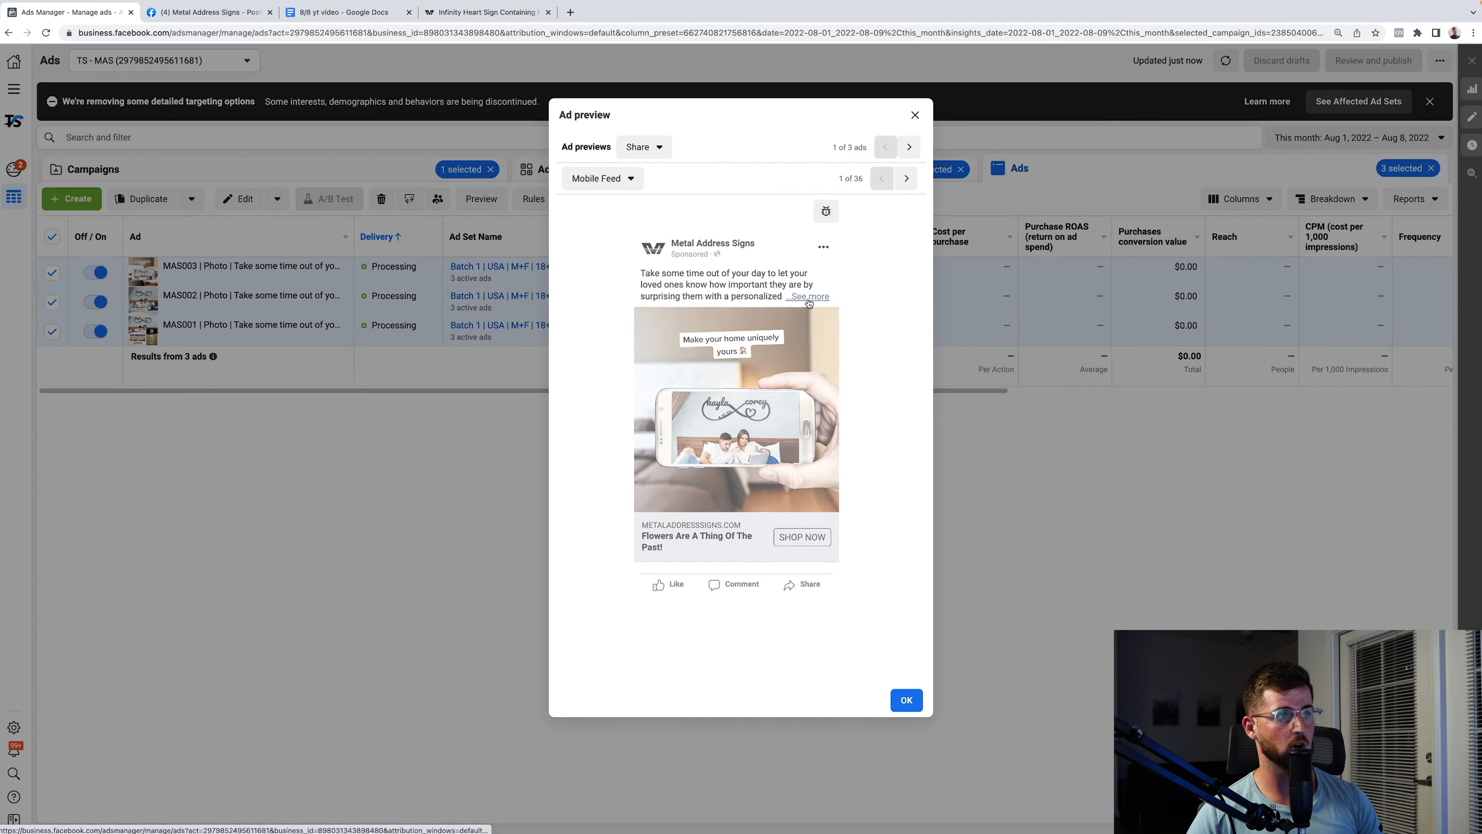
pyautogui.click(811, 299)
pyautogui.scroll(-2, 844, 264)
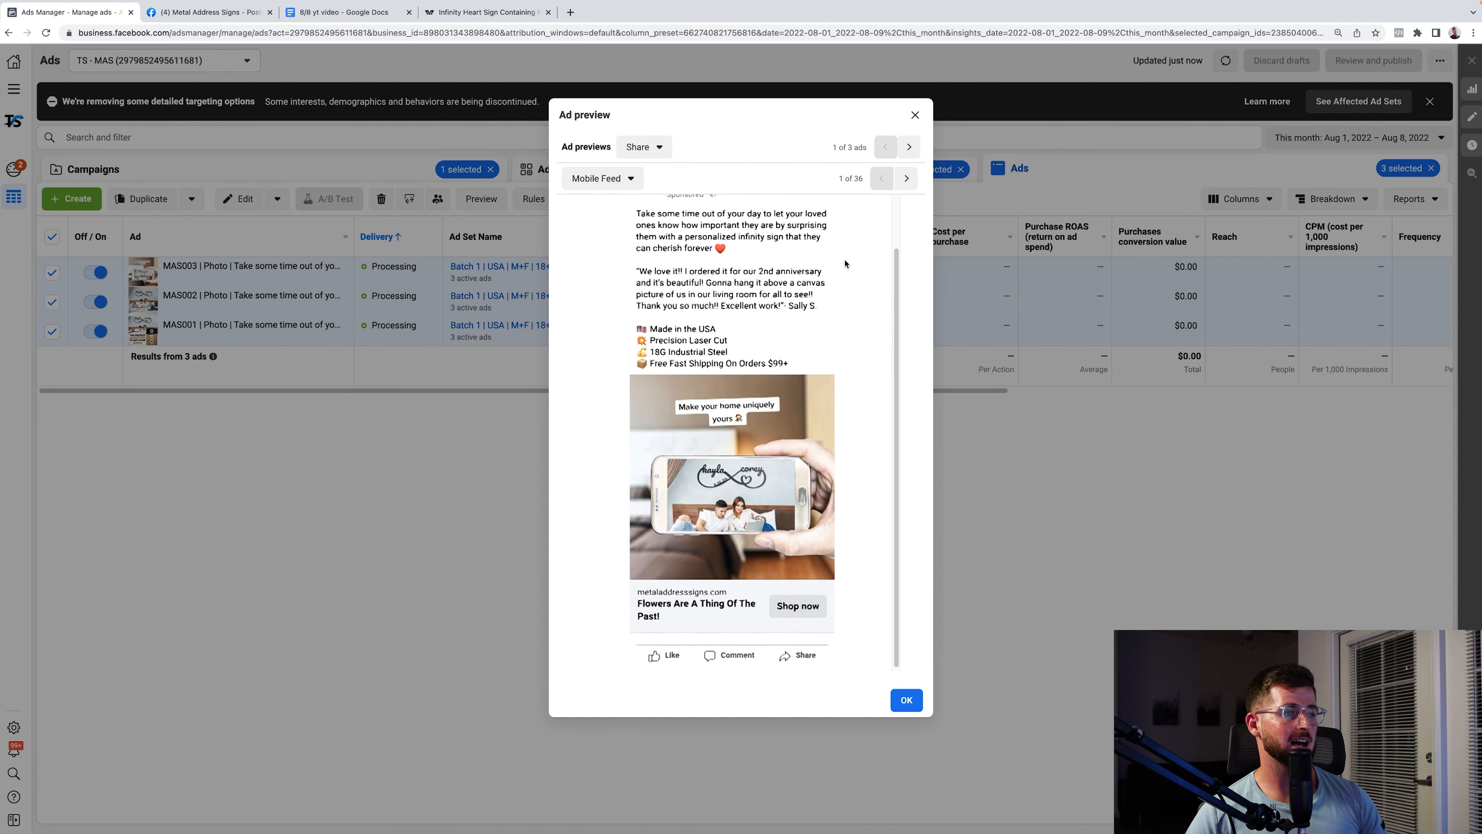
pyautogui.scroll(1, 845, 264)
pyautogui.click(909, 147)
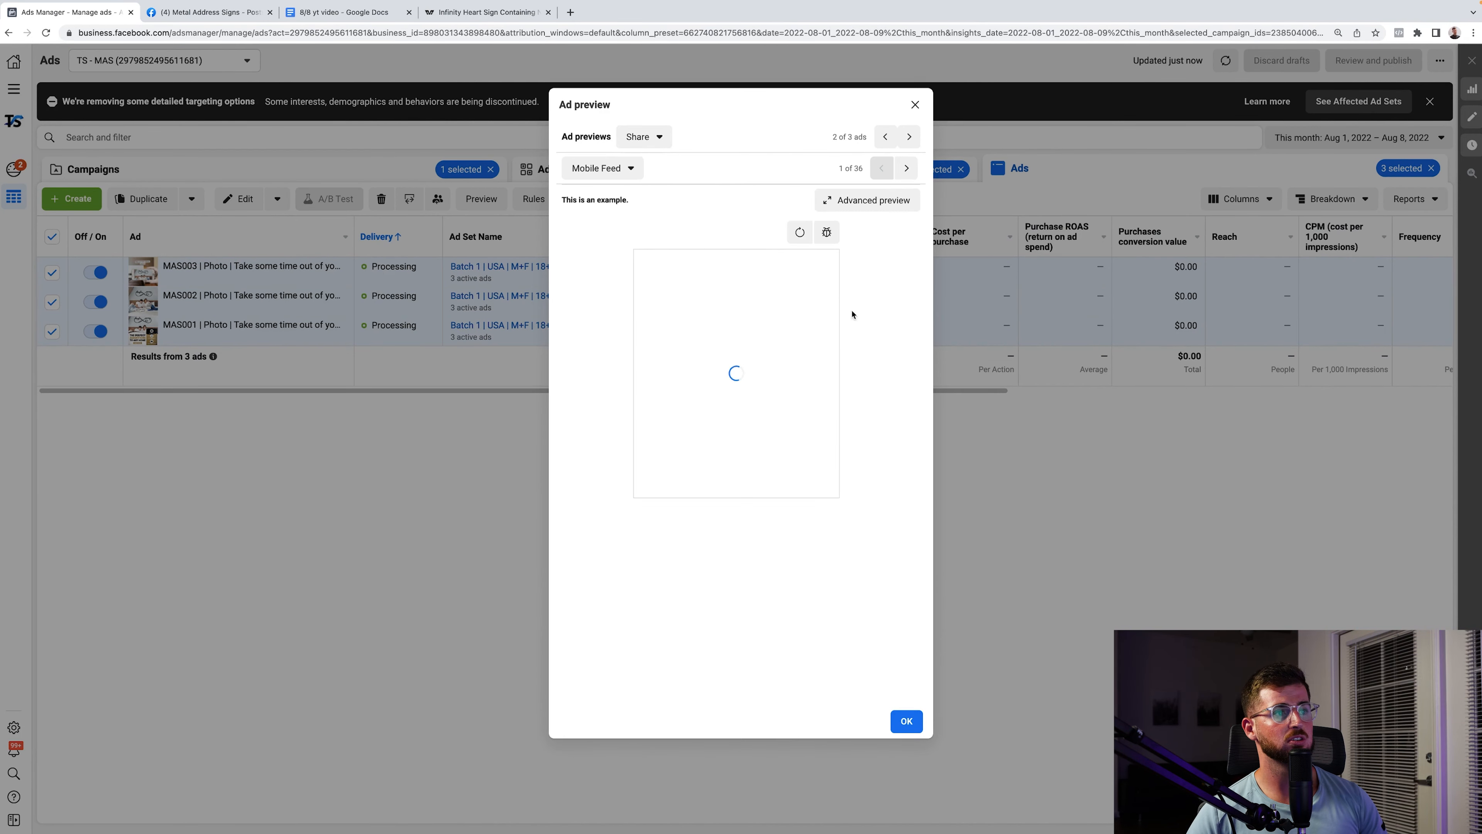
pyautogui.click(909, 137)
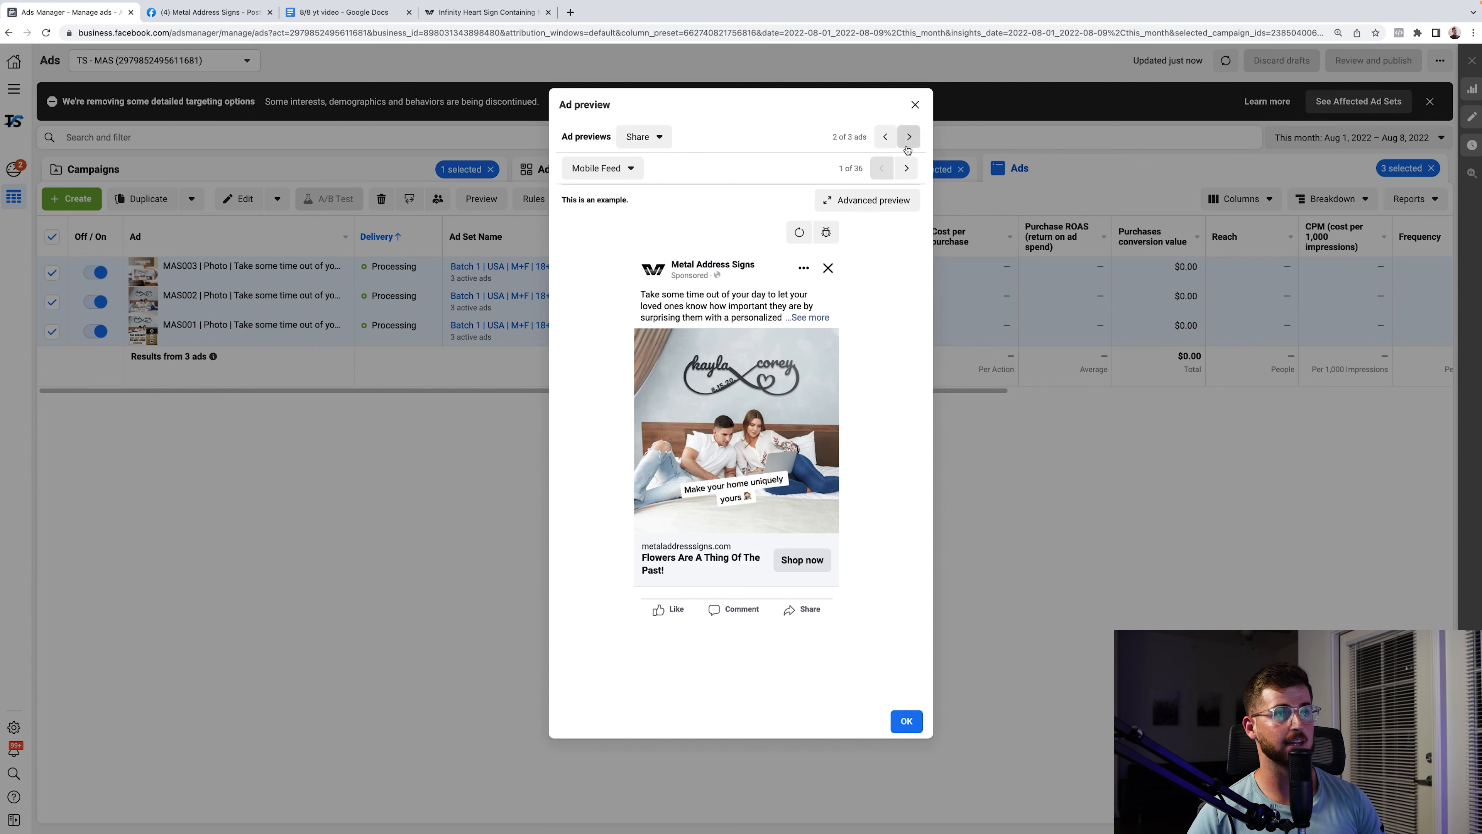
pyautogui.click(915, 105)
# - Preview the three Batch 1.1 ads, return to the TESTING campaign's ad sets and deselect Batch 1.1
pyautogui.click(769, 171)
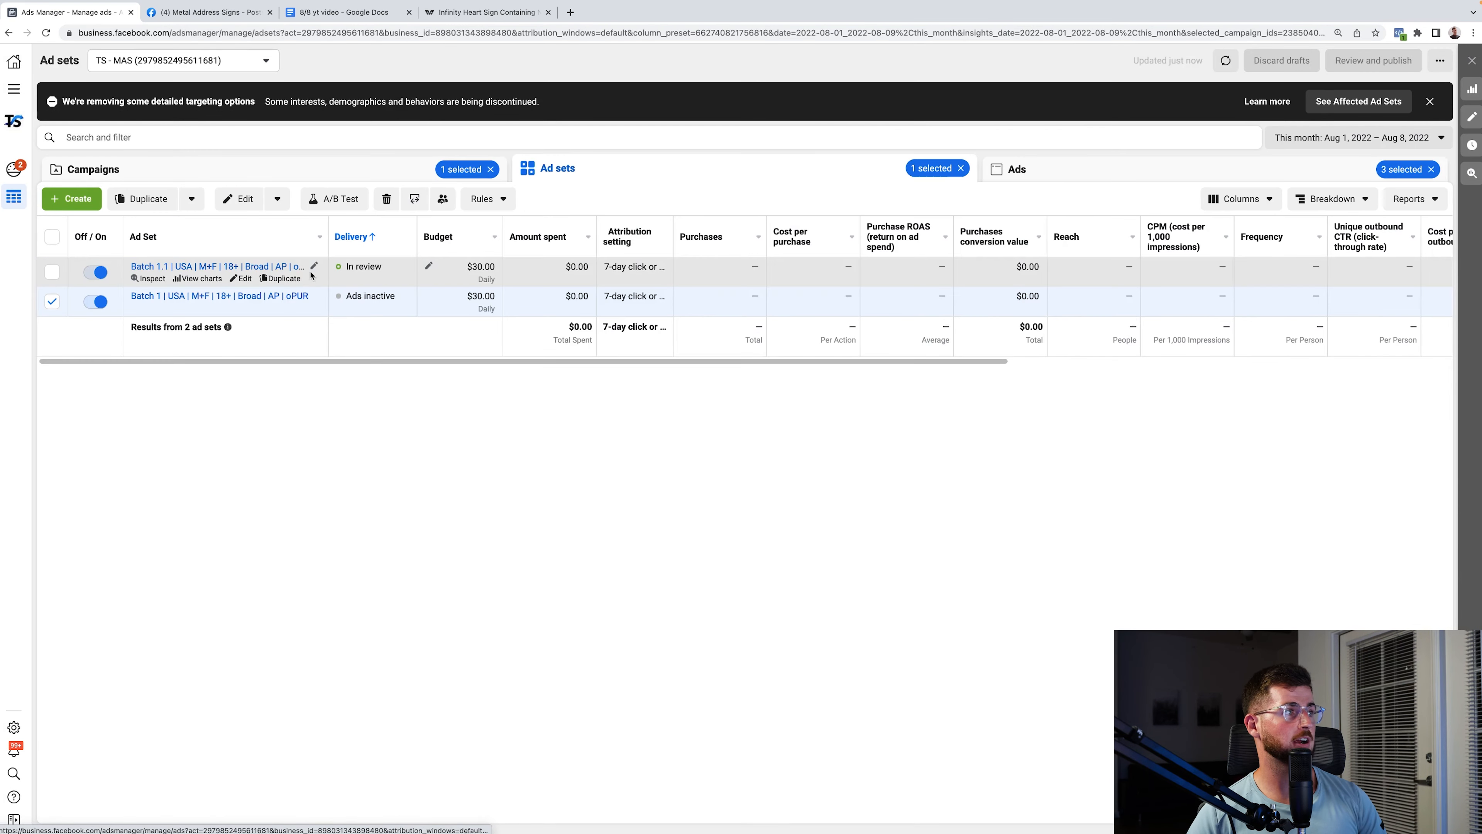
pyautogui.click(204, 268)
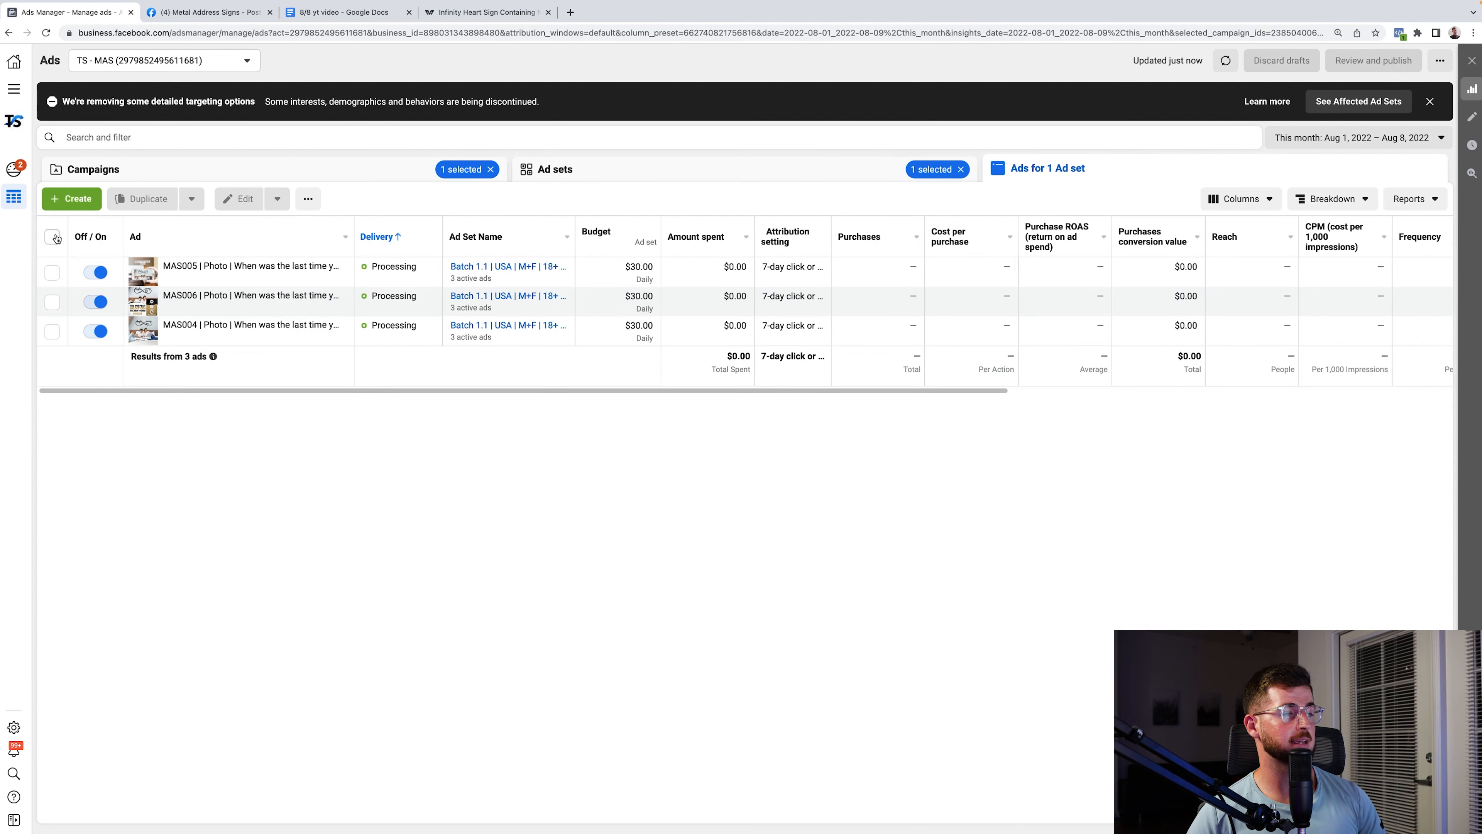
pyautogui.click(481, 199)
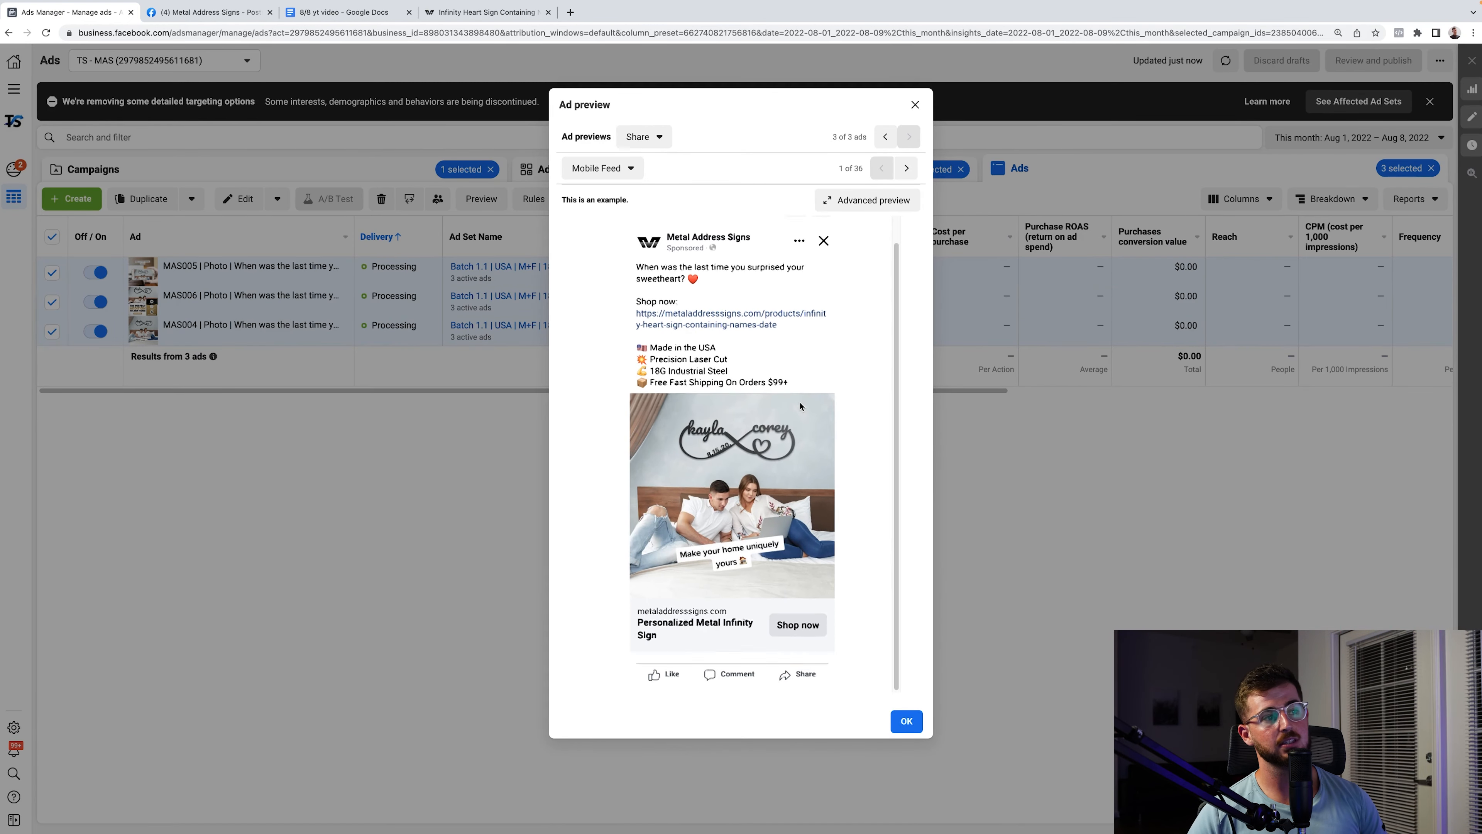
pyautogui.scroll(-1, 805, 362)
pyautogui.click(916, 105)
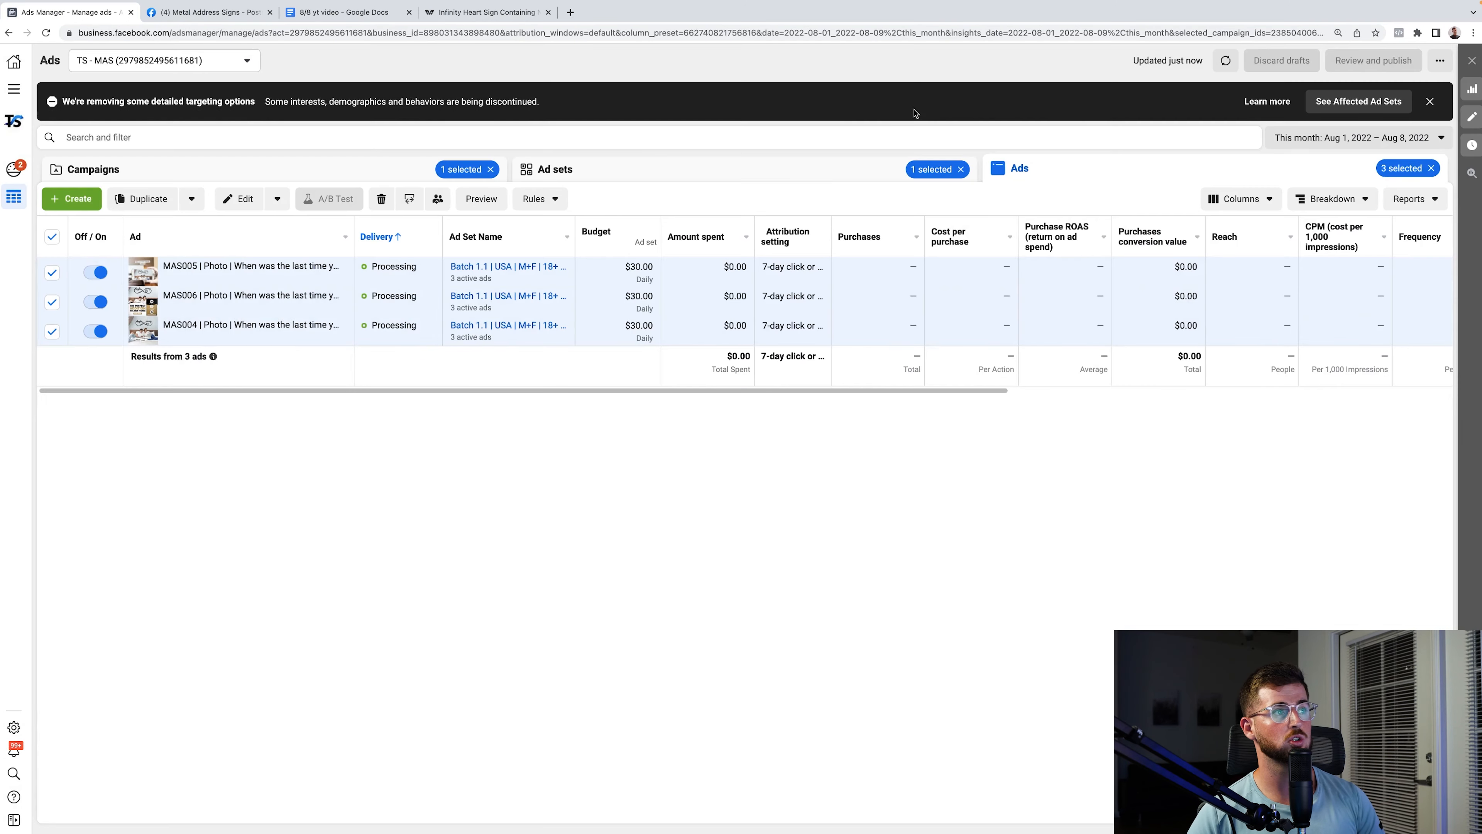
pyautogui.click(585, 177)
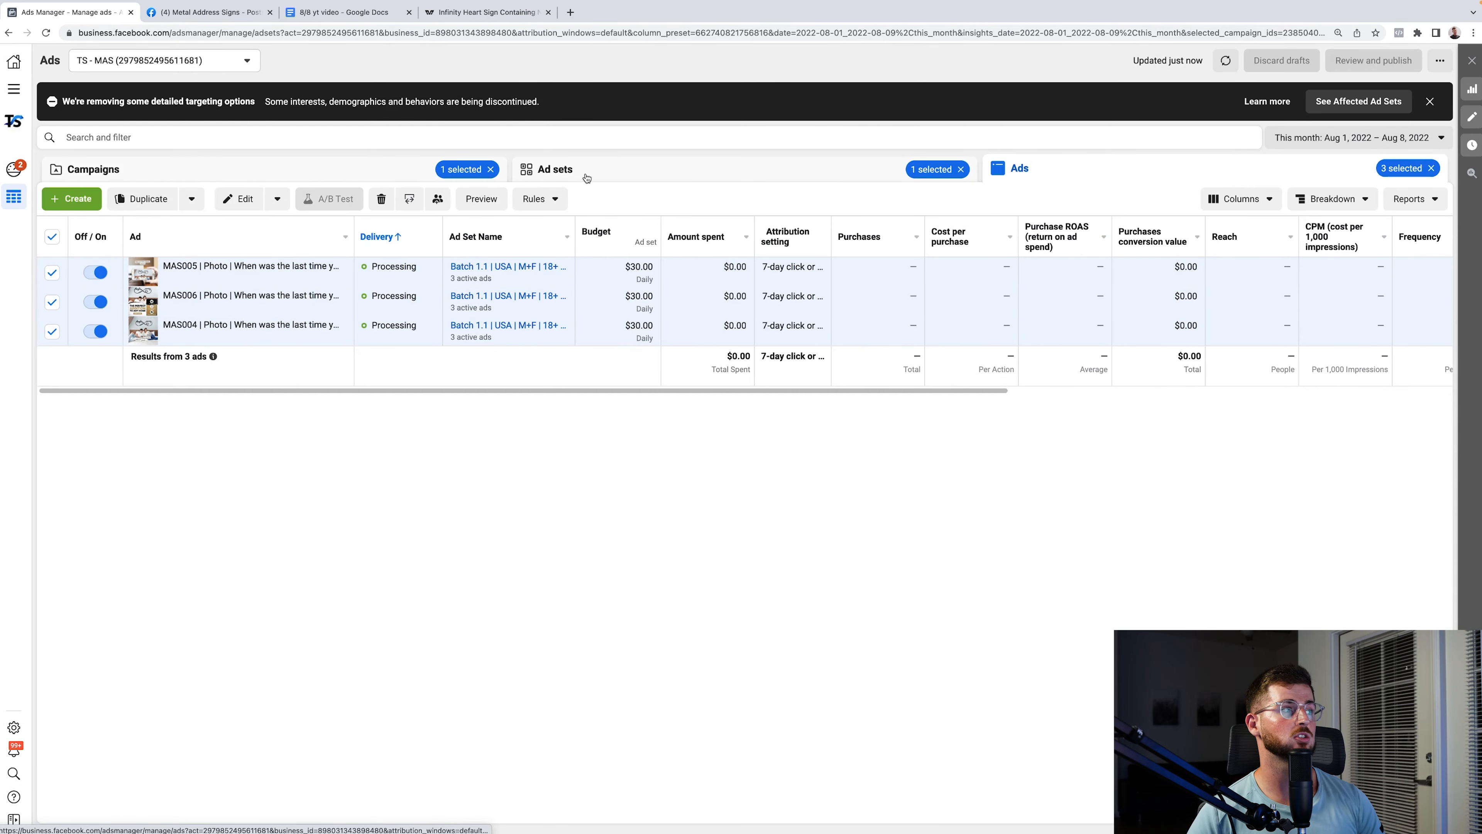
pyautogui.click(52, 279)
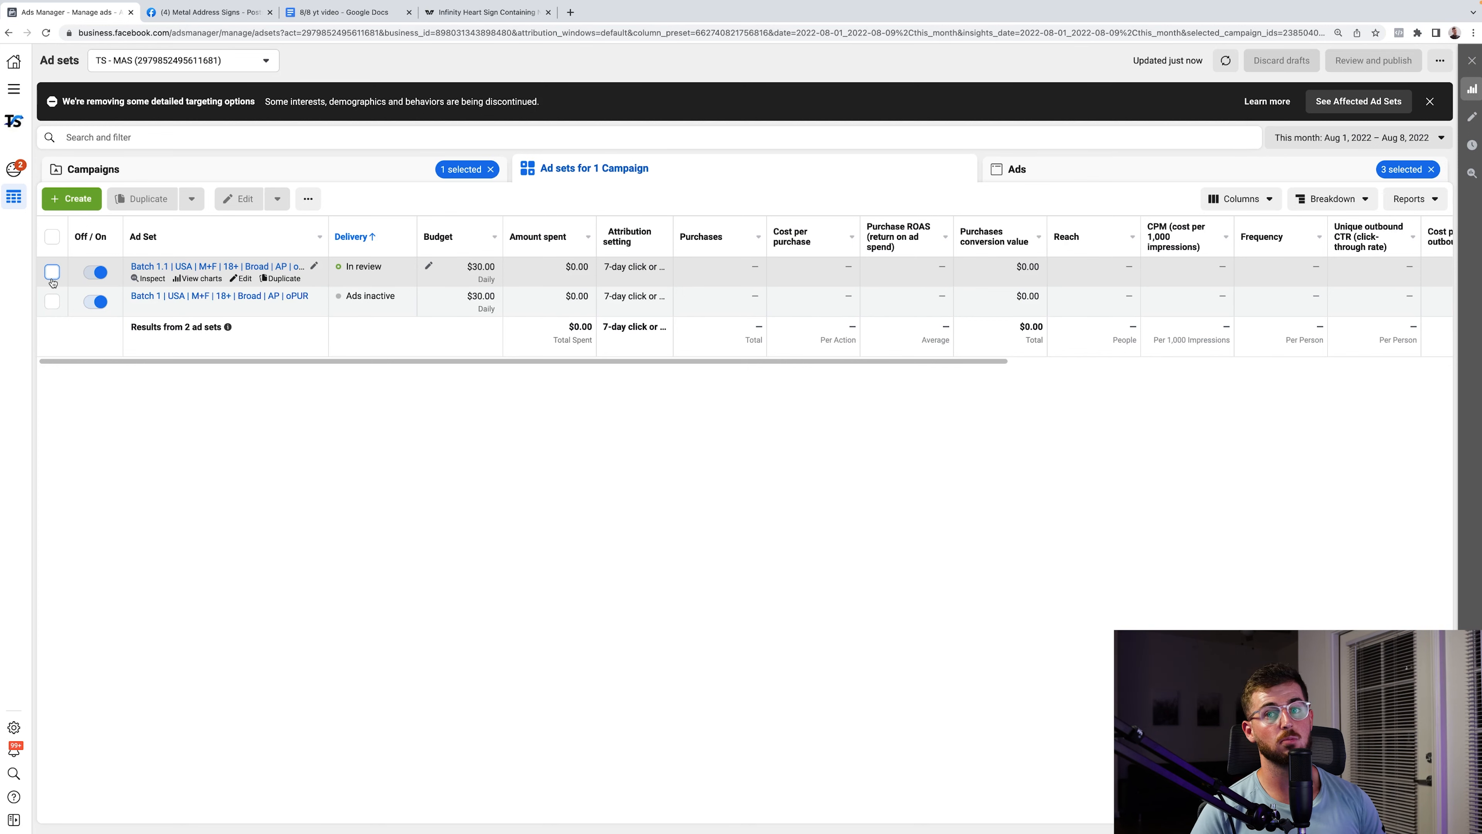
# - In the Ads Holding Container campaign's 01 | August 2022 Ads ad set, sort the ads by name descending and duplicate MAS006
pyautogui.click(193, 176)
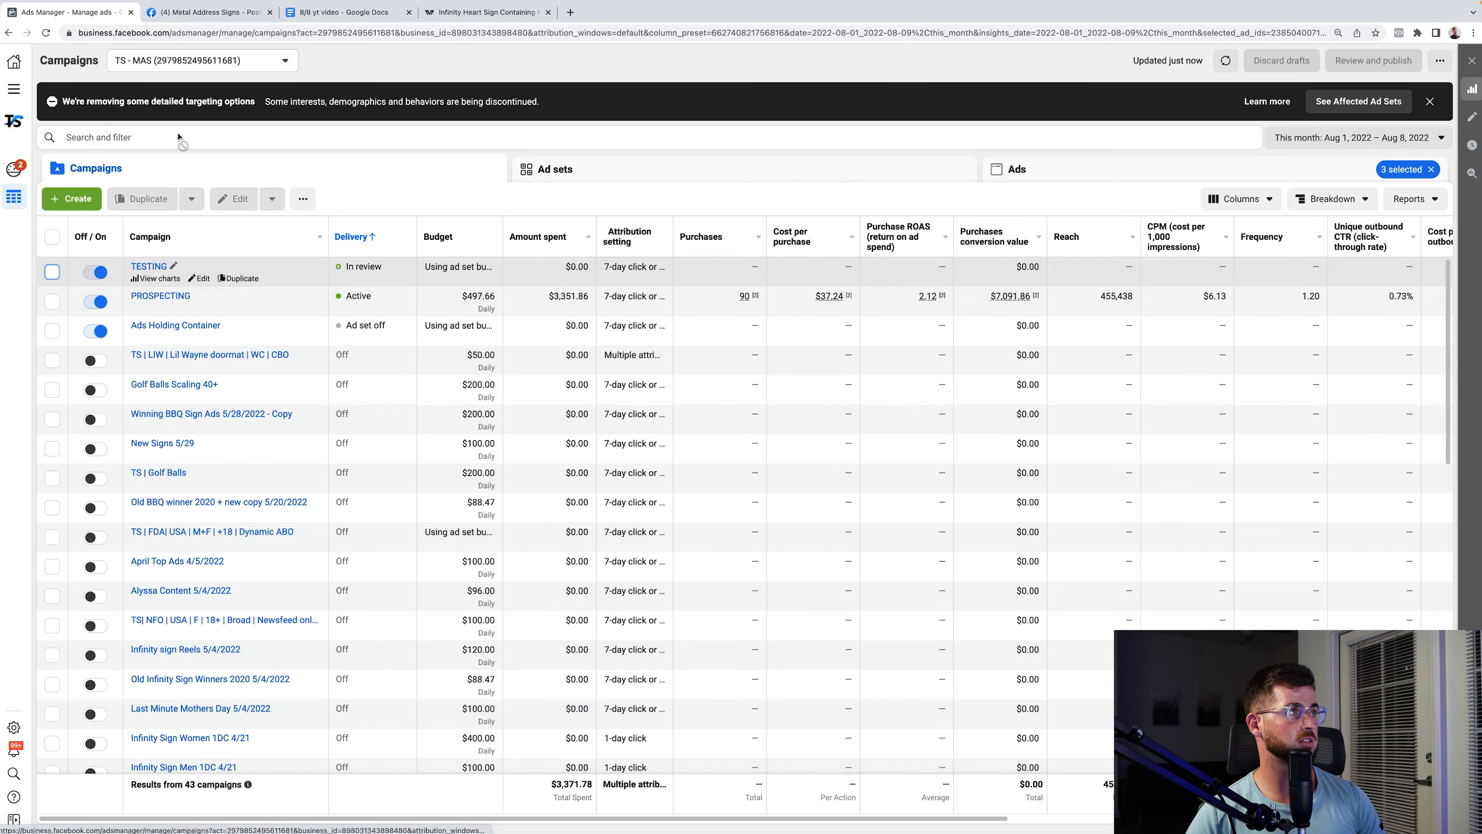
pyautogui.click(182, 325)
pyautogui.click(153, 267)
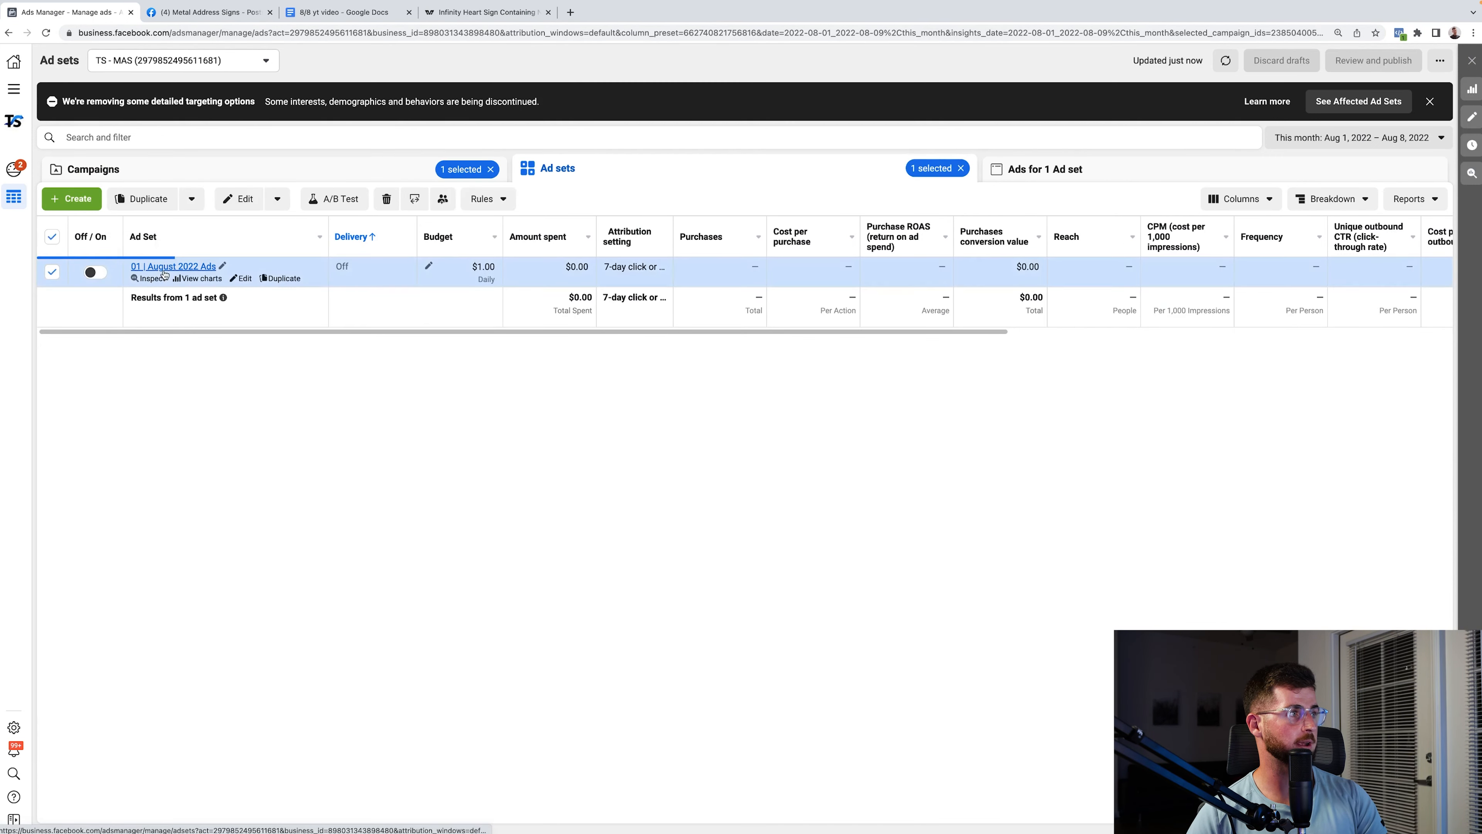
pyautogui.click(198, 237)
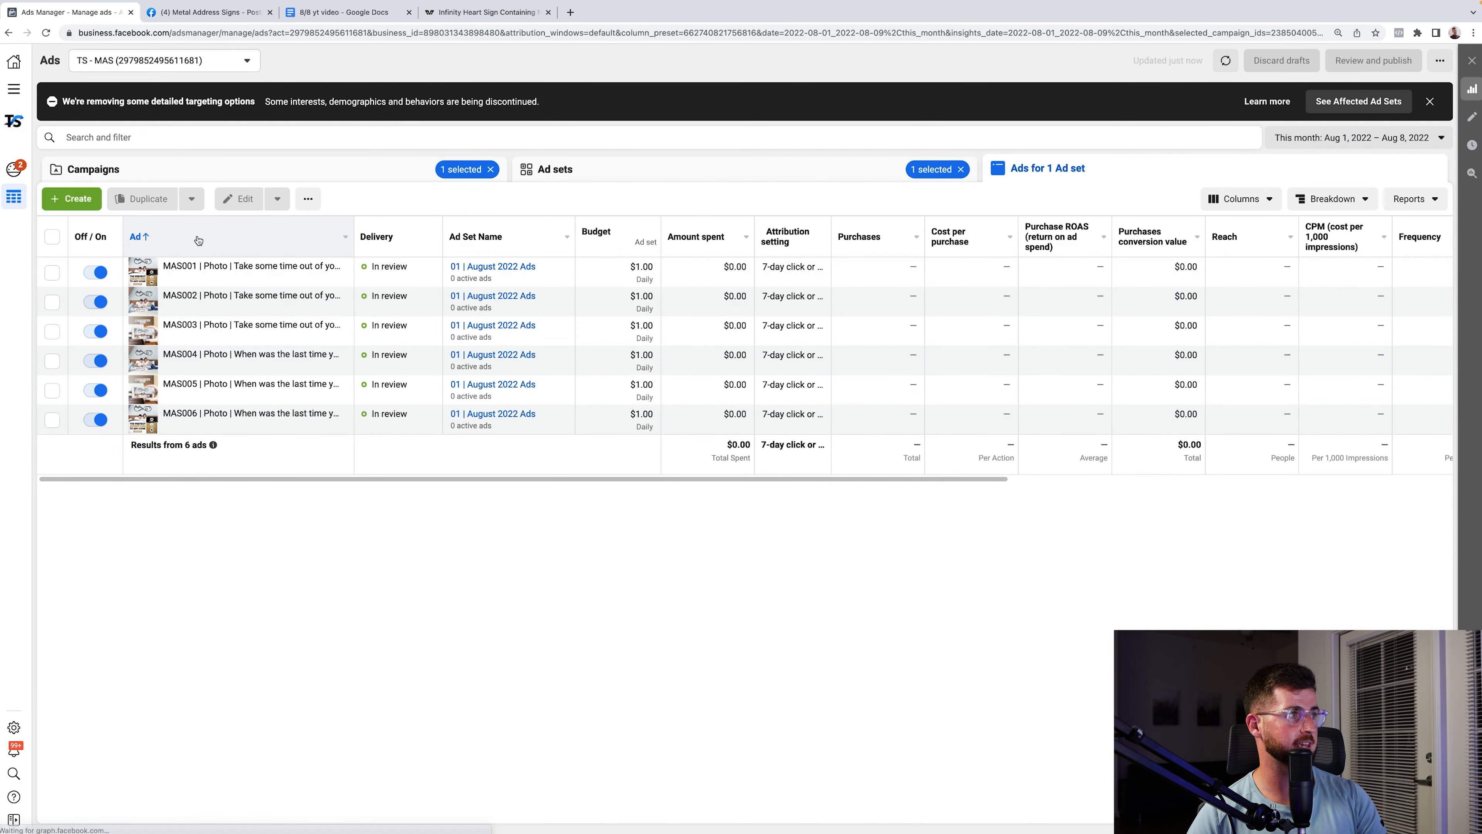
pyautogui.click(52, 272)
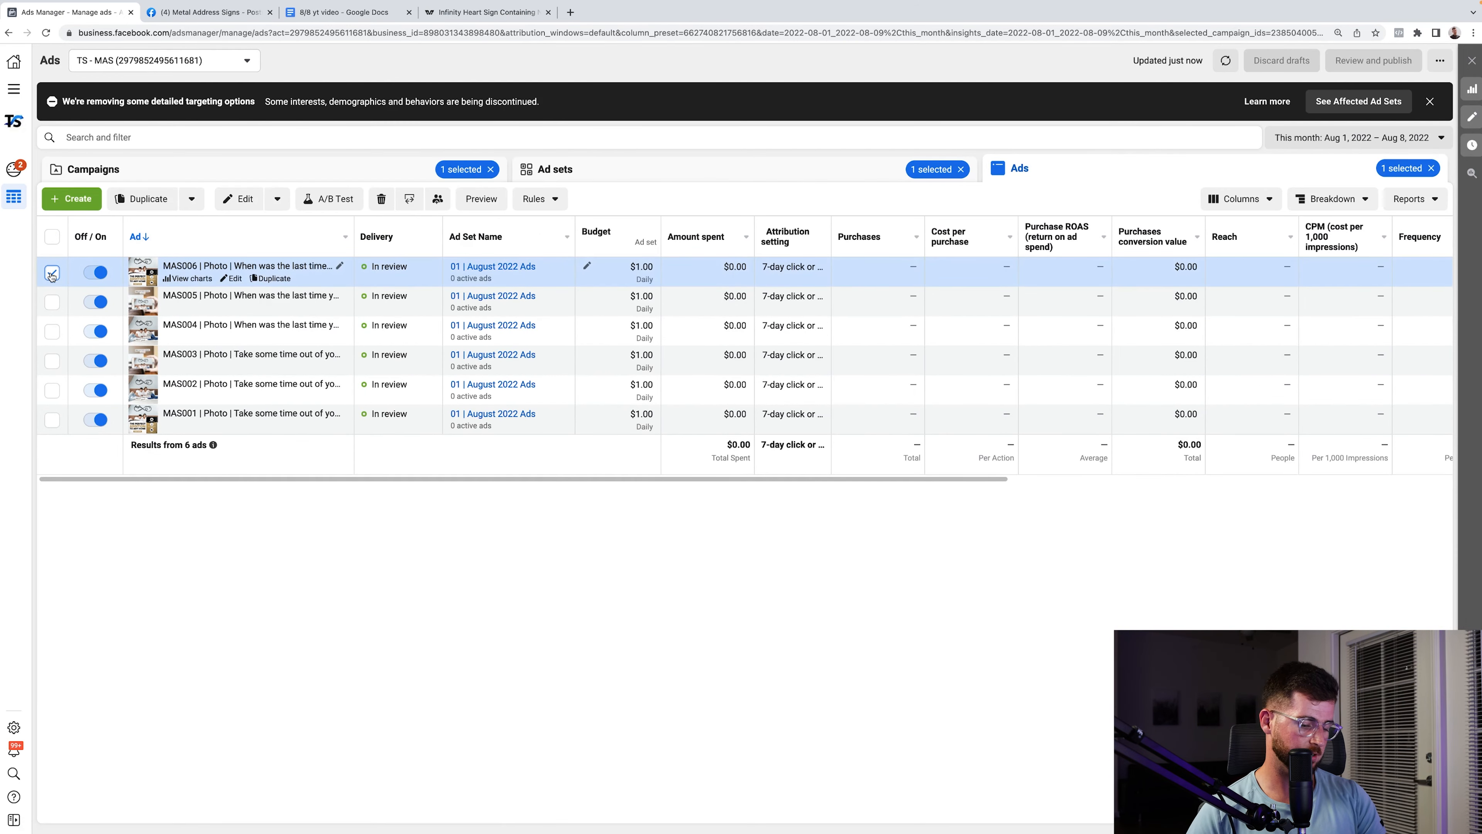
pyautogui.hotkey('ctrl', 'd')
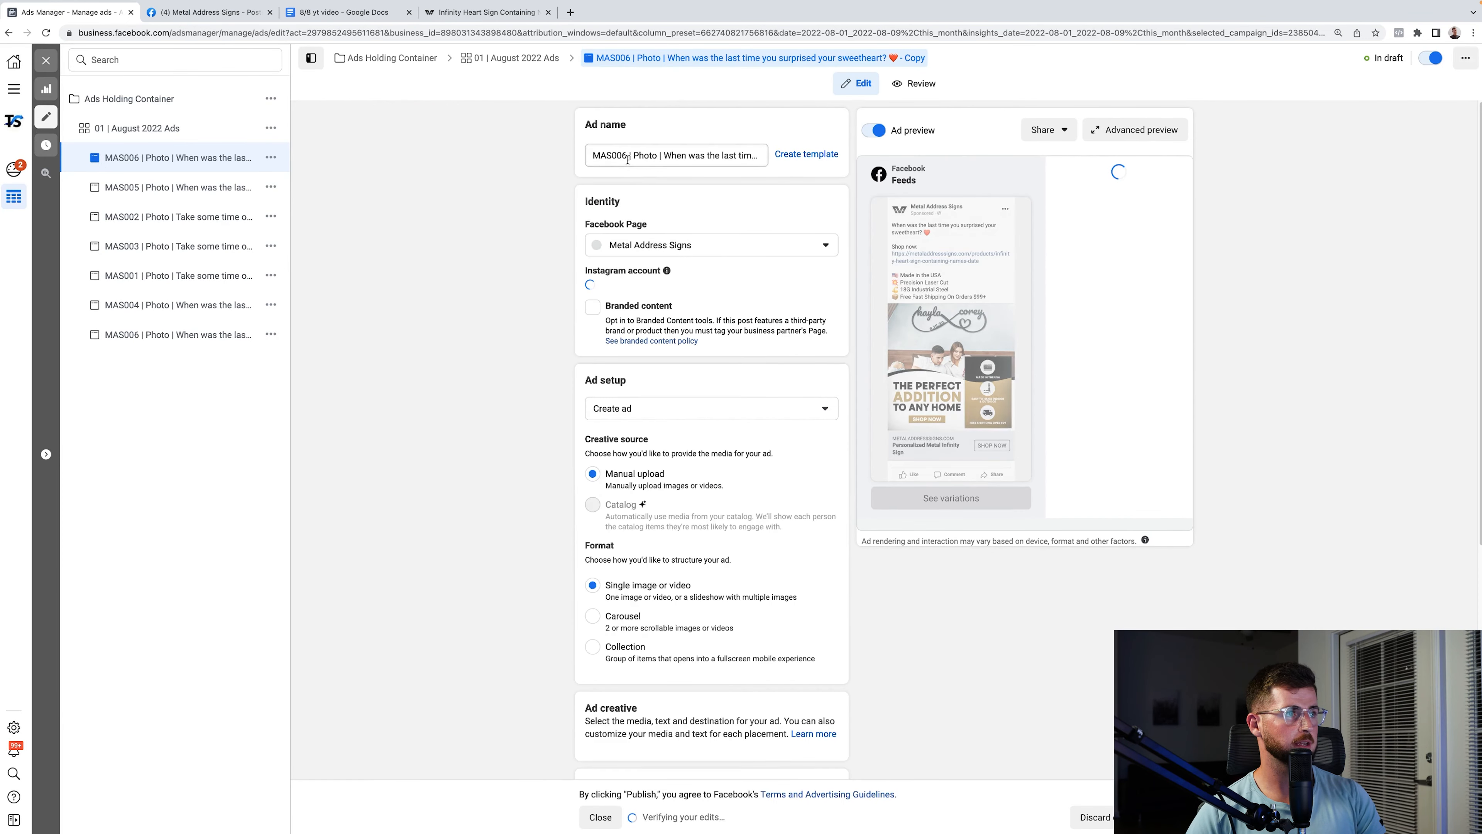
# - Change the ad number in the duplicated ad's name to MAS007
pyautogui.click(627, 158)
pyautogui.press('BackSpace')
pyautogui.write('7')
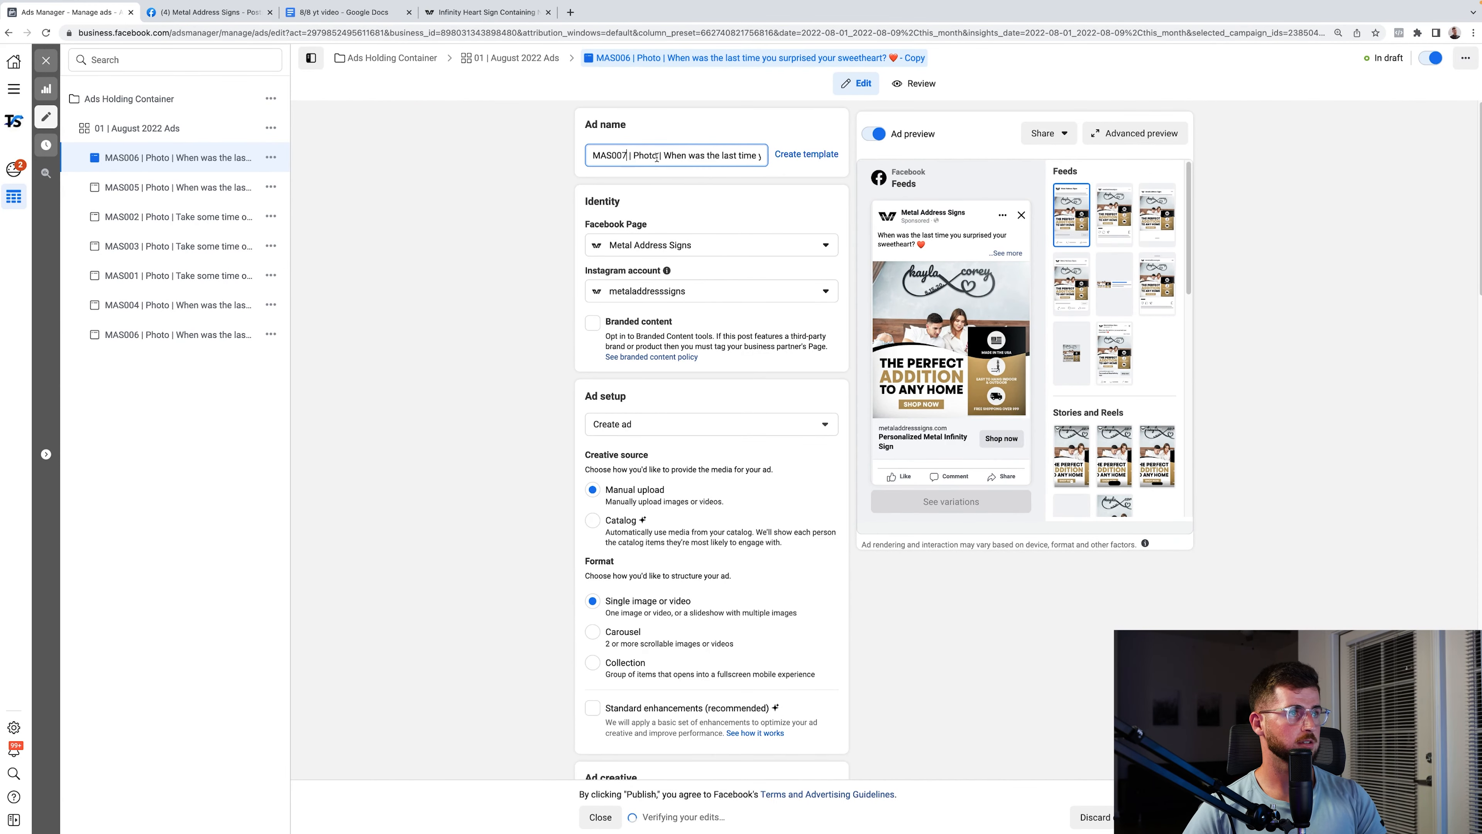
# - Replace Photo with Video in the MAS007 ad's name and set its ad setup to Use existing post
pyautogui.doubleClick(645, 155)
pyautogui.write('Video')
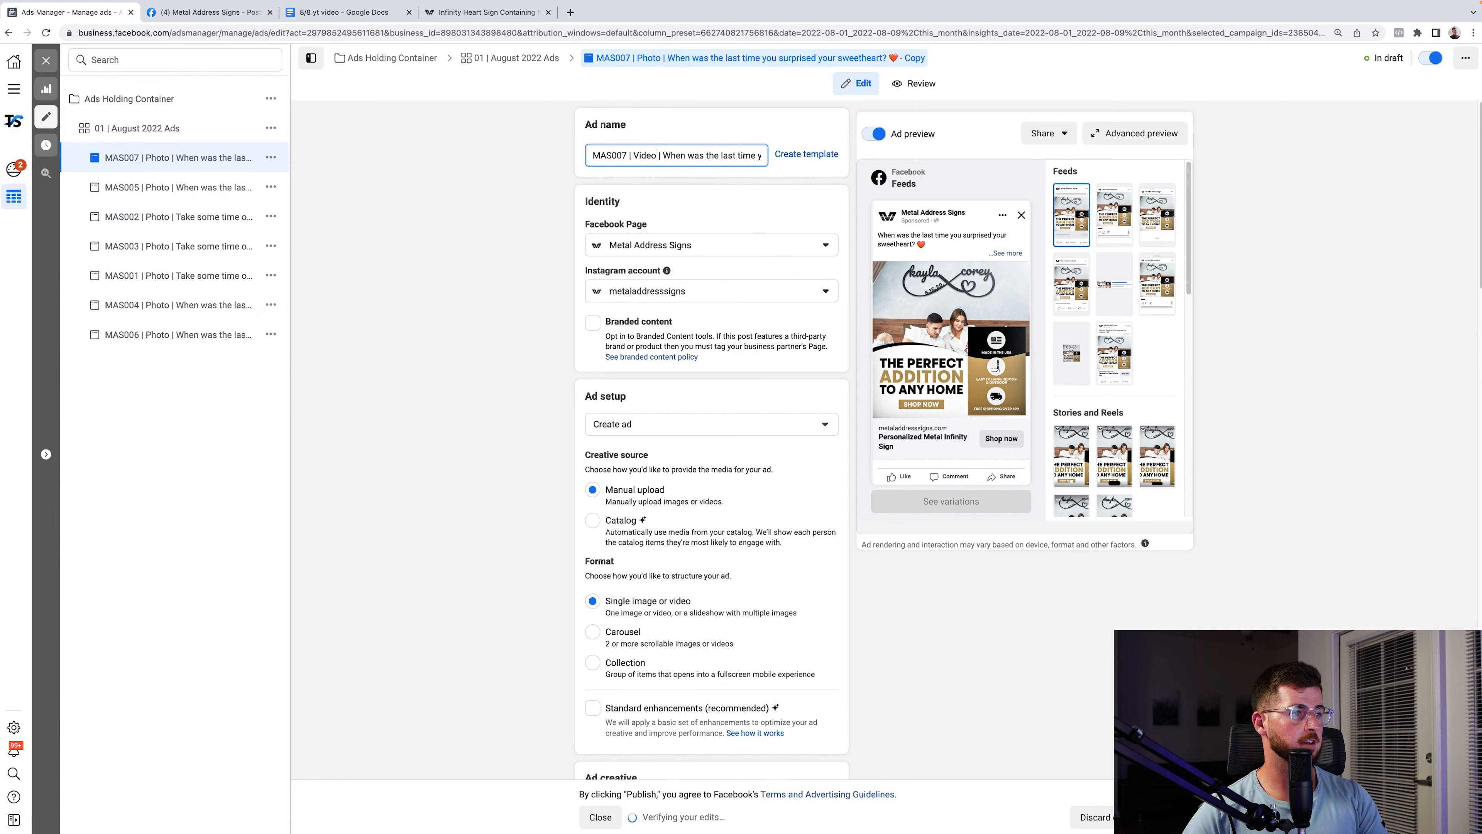
pyautogui.click(677, 429)
pyautogui.click(630, 478)
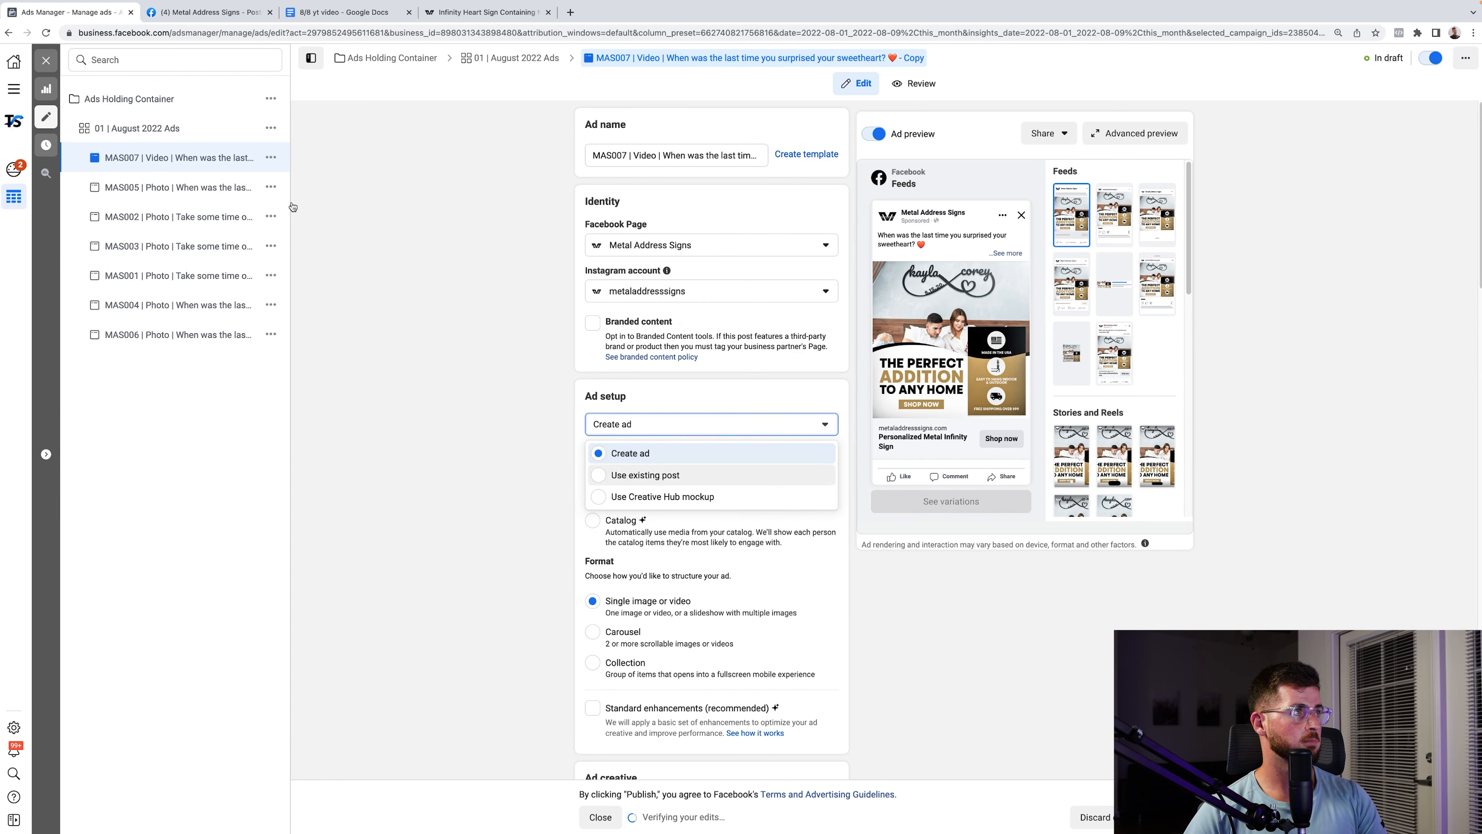
# - Copy the post ID from the web address of the Metal Address Signs infinity sign video post on Facebook
pyautogui.click(196, 13)
pyautogui.click(395, 420)
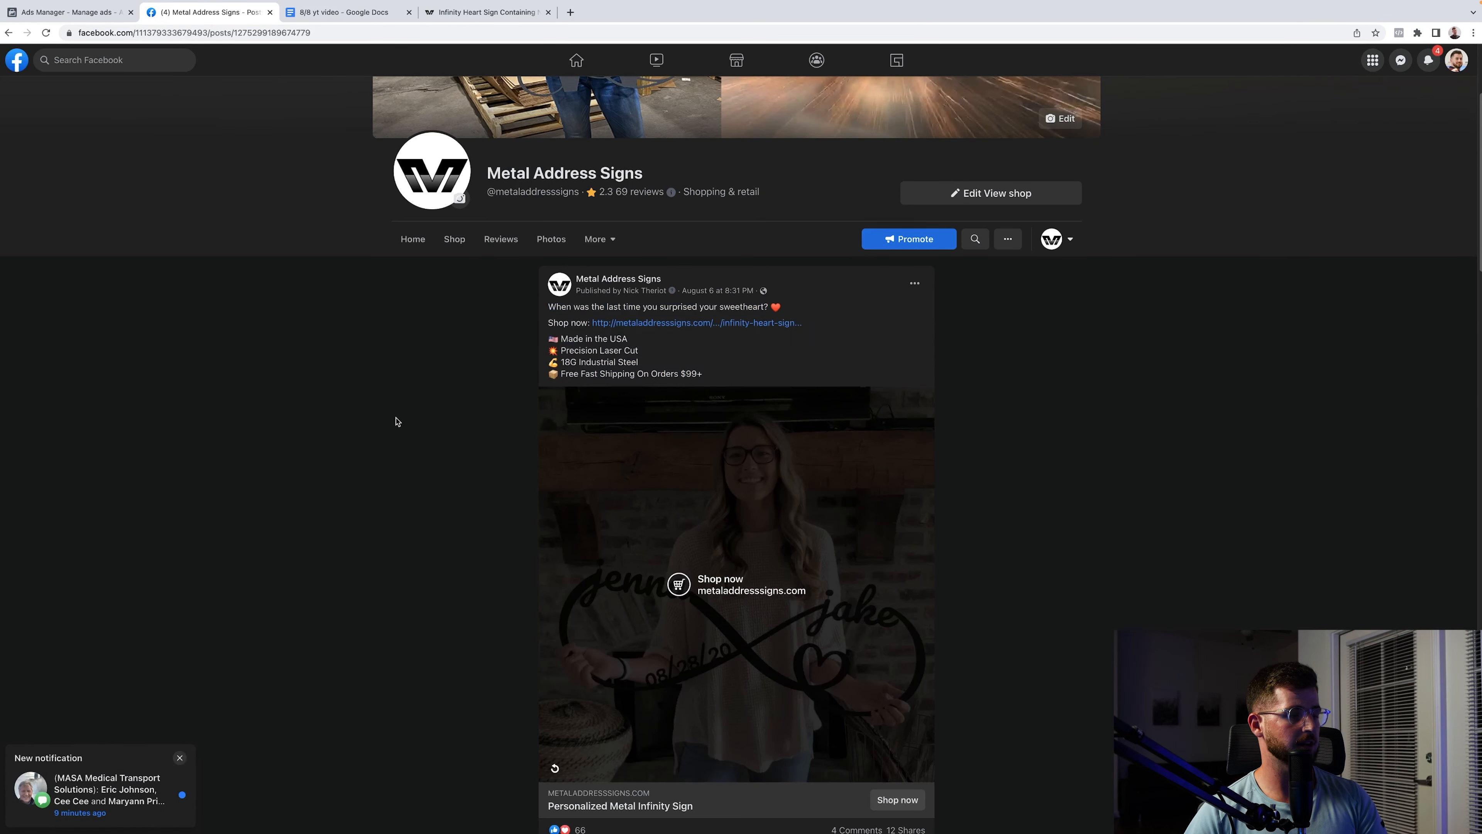
pyautogui.scroll(-1, 397, 422)
pyautogui.click(311, 33)
pyautogui.doubleClick(311, 33)
pyautogui.hotkey('ctrl', 'c')
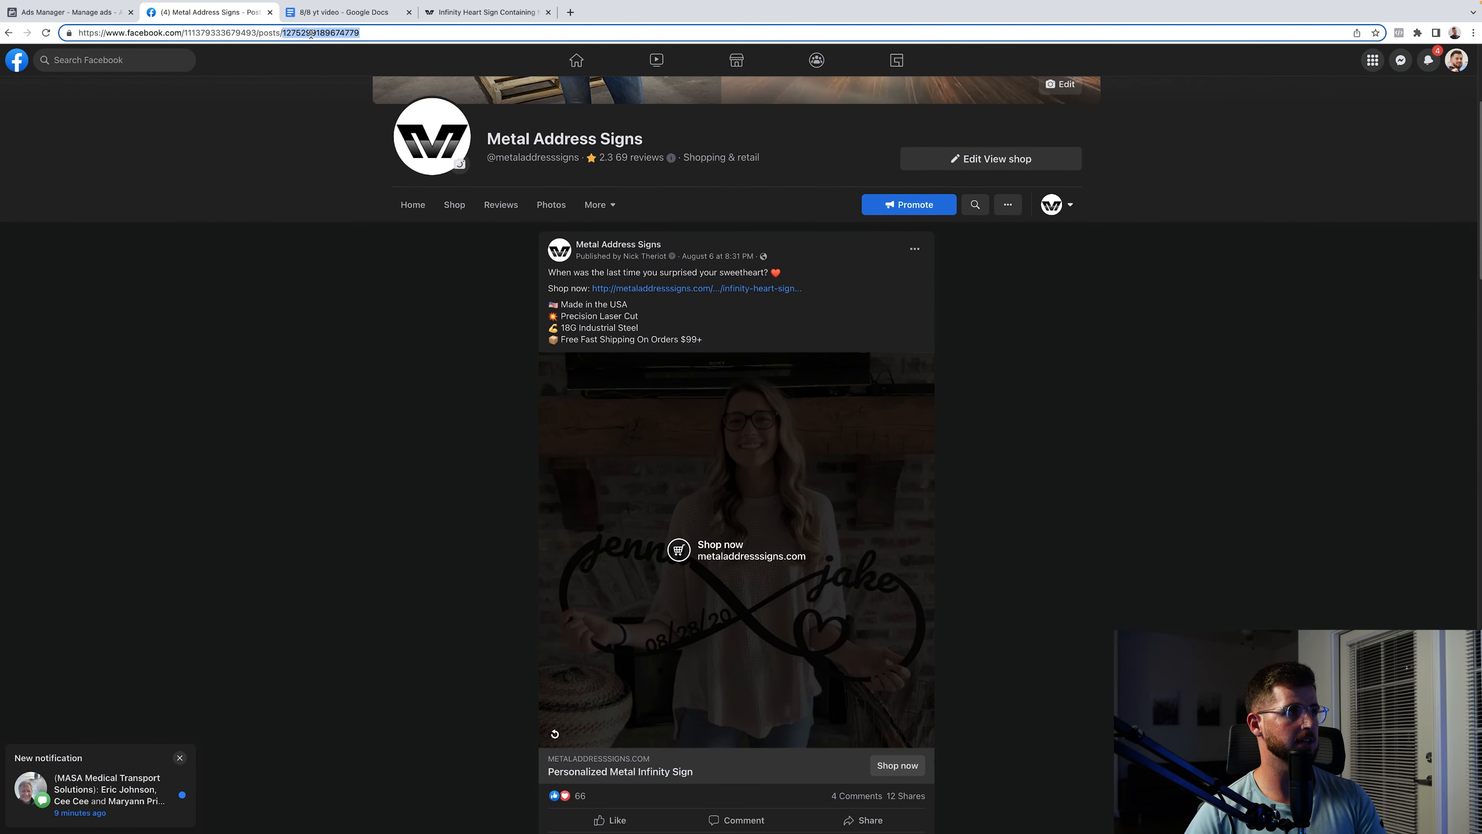
# - Back in Ads Manager, enter the copied post ID as the MAS007 ad's creative and submit it
pyautogui.click(68, 12)
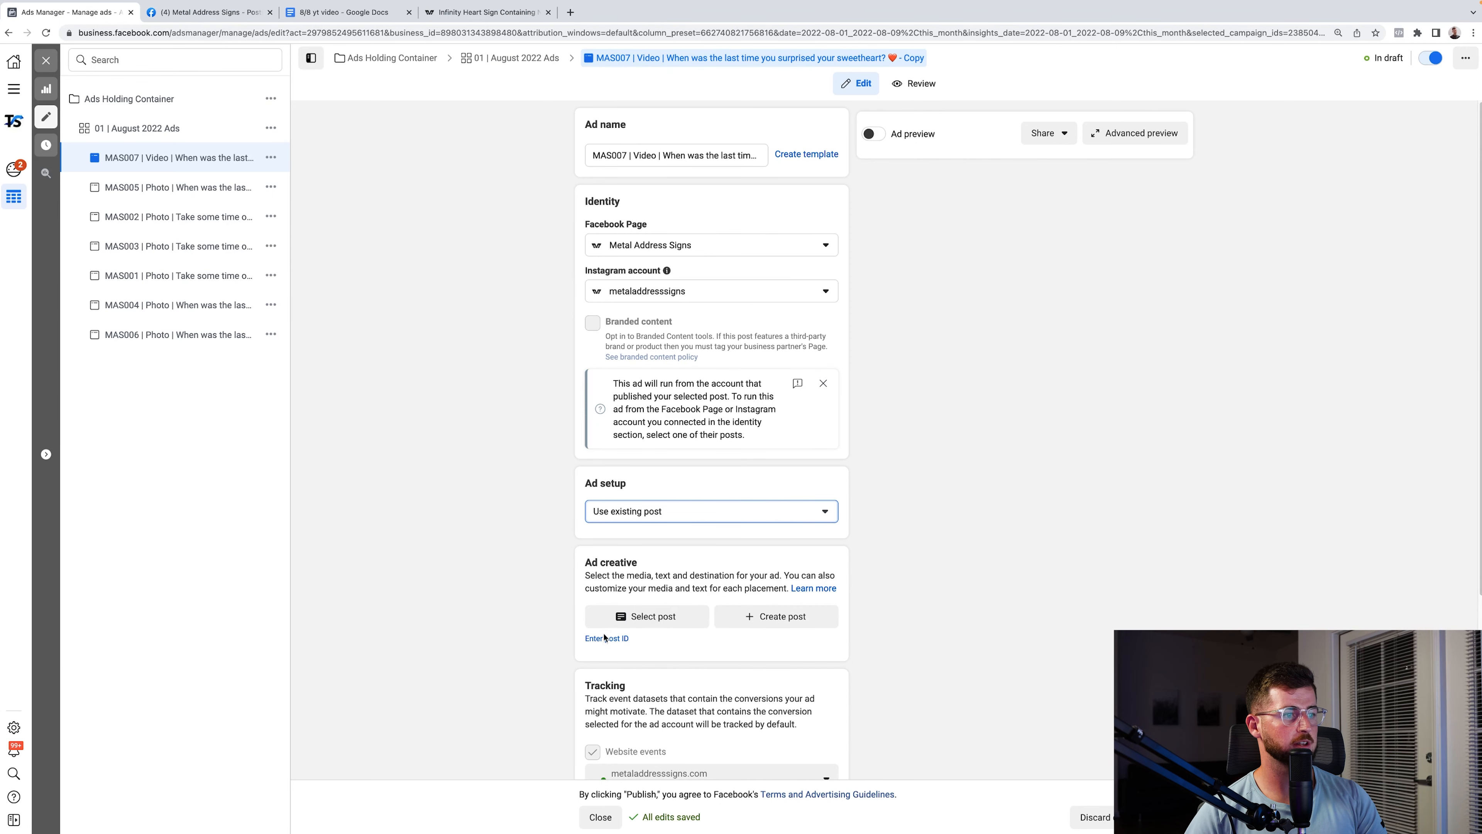
pyautogui.click(603, 641)
pyautogui.hotkey('ctrl', 'v')
pyautogui.click(720, 641)
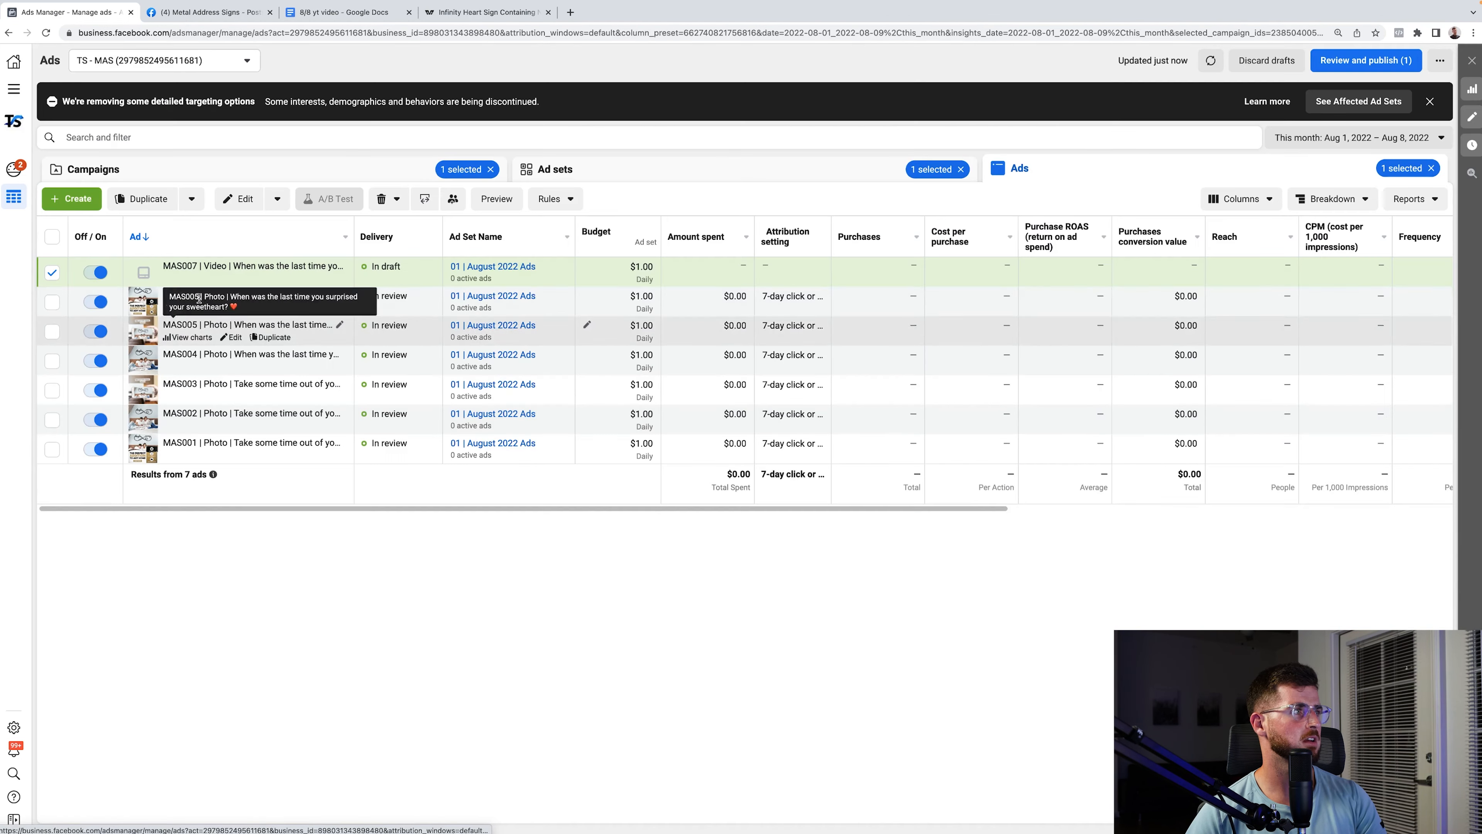
# - Deselect MAS007 in the ads list and publish its draft
pyautogui.click(52, 272)
pyautogui.click(1398, 59)
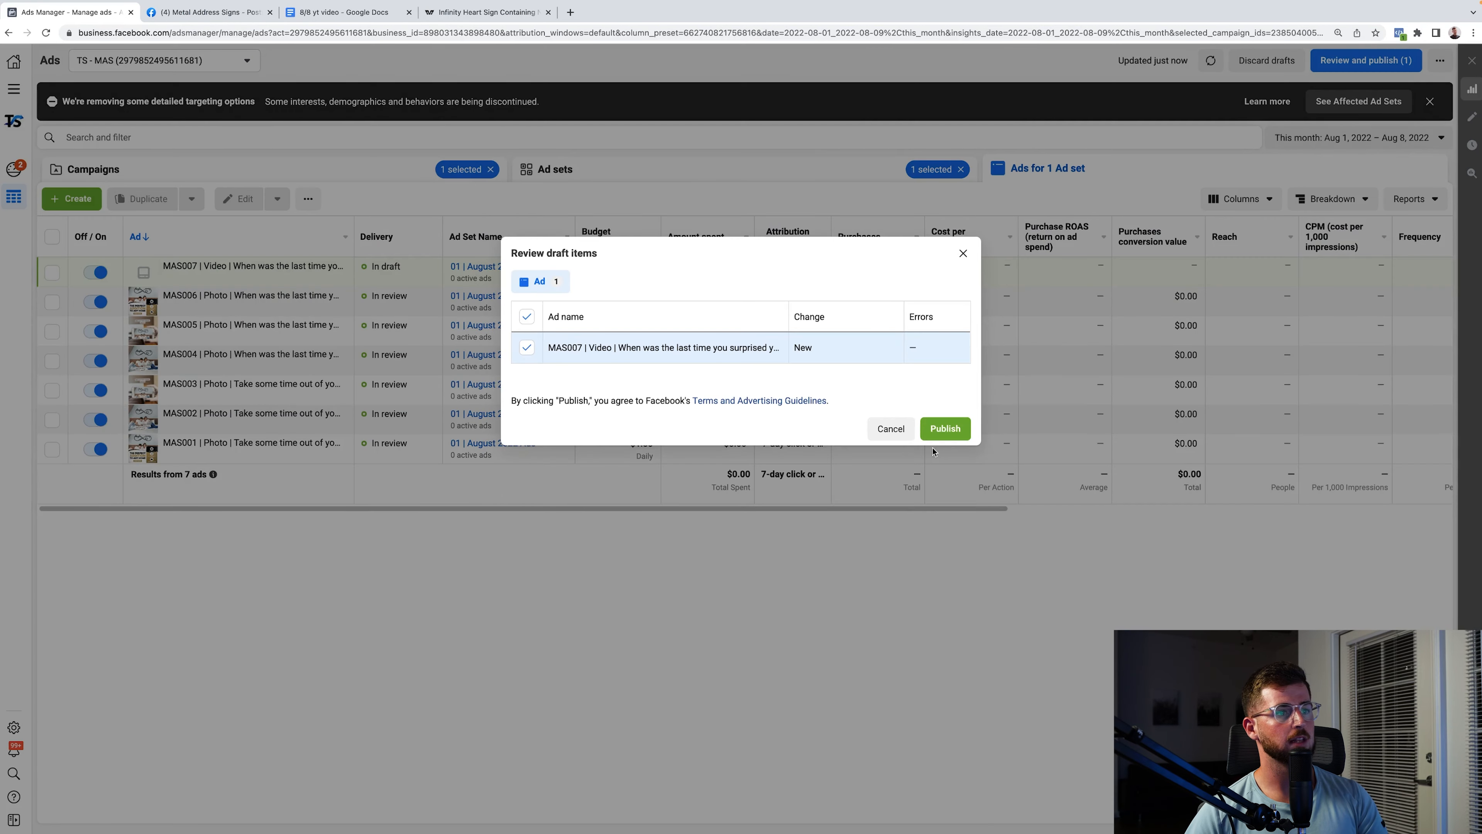
pyautogui.click(946, 431)
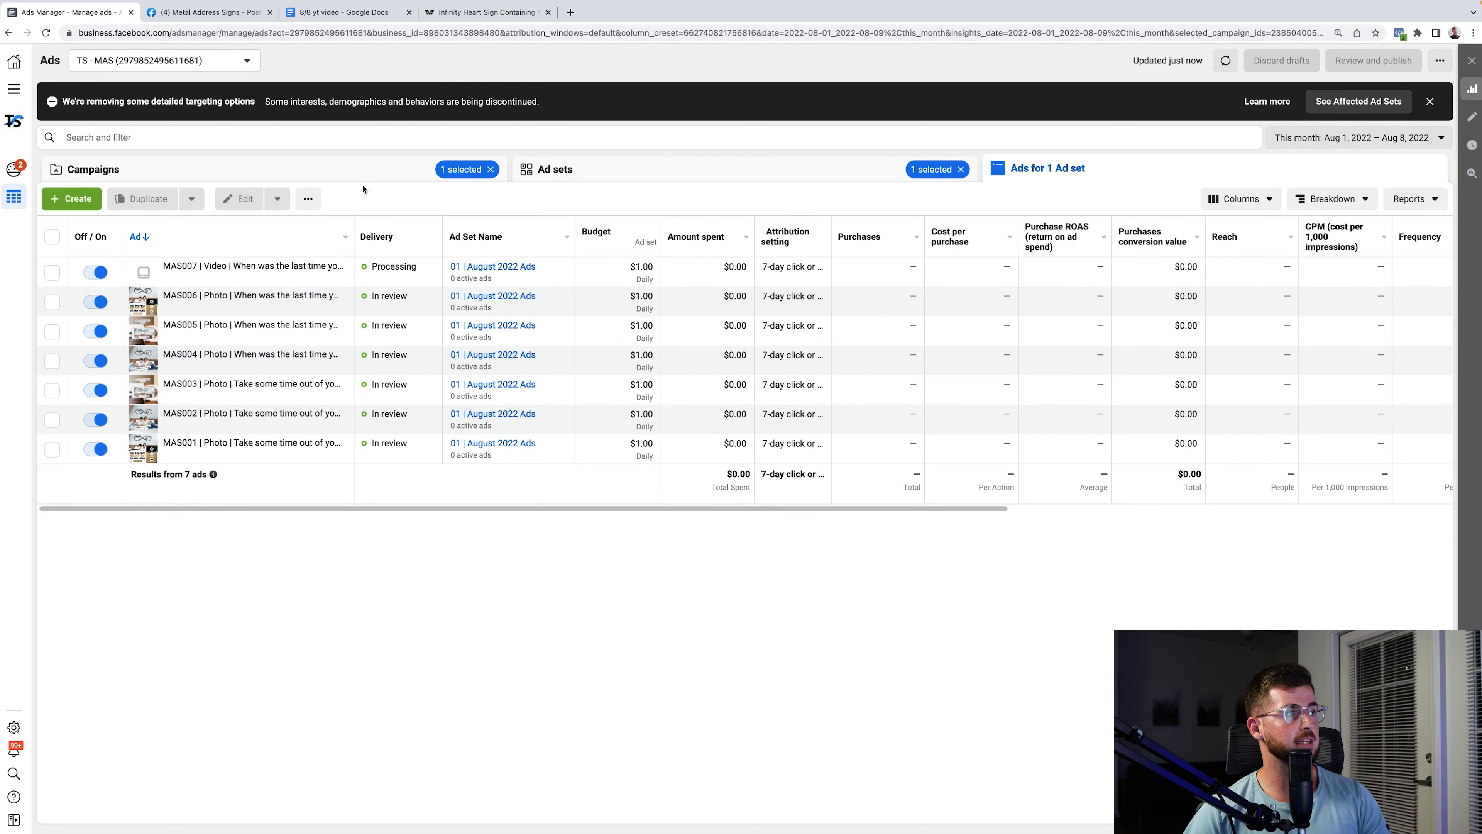
# - Set the MAS007 ad to duplicate into a new campaign named PROSPECTING (YT VIDEO), correcting the spelling of PROSPECTING
pyautogui.click(53, 275)
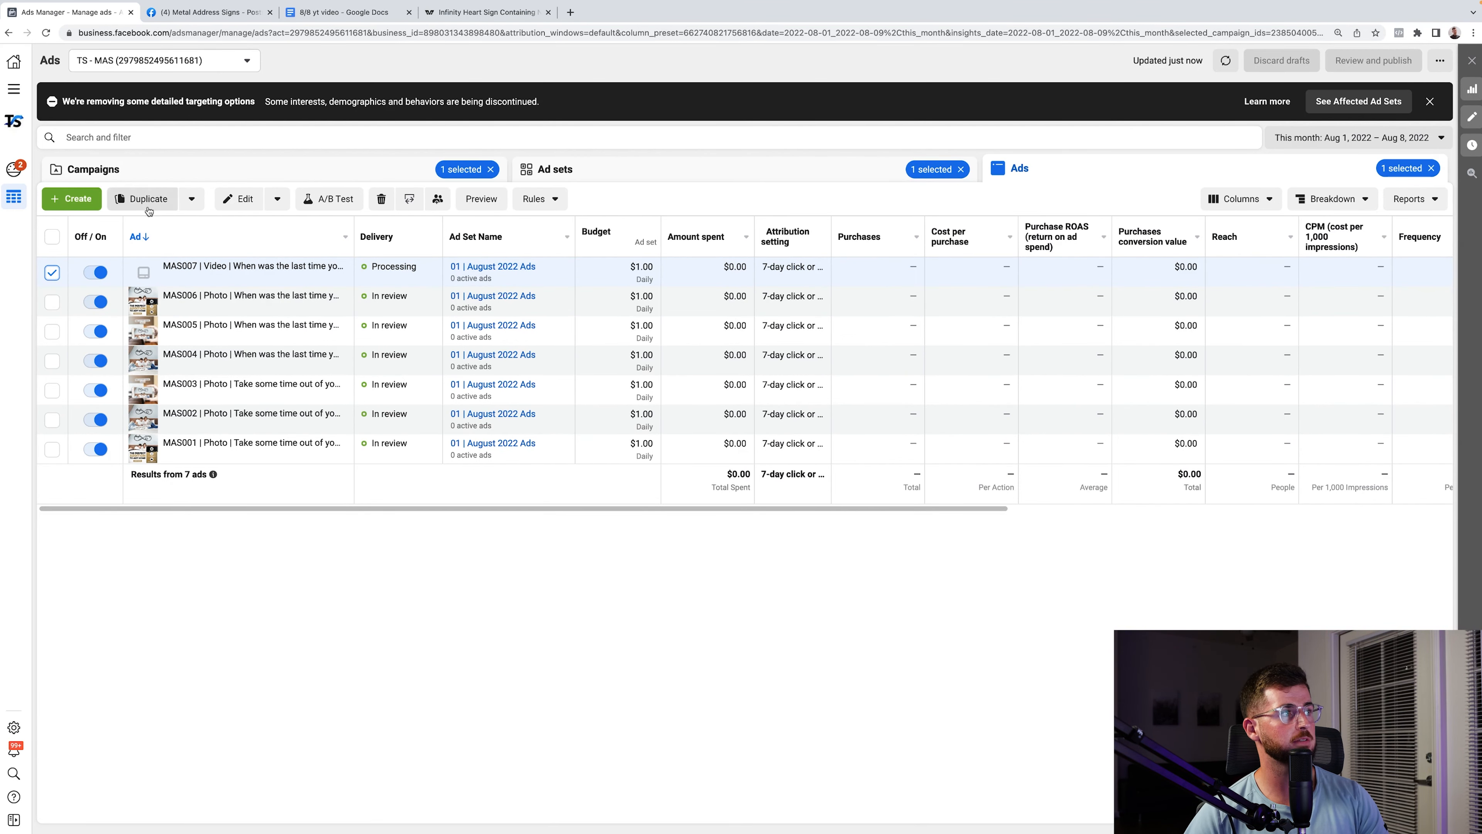
pyautogui.click(149, 201)
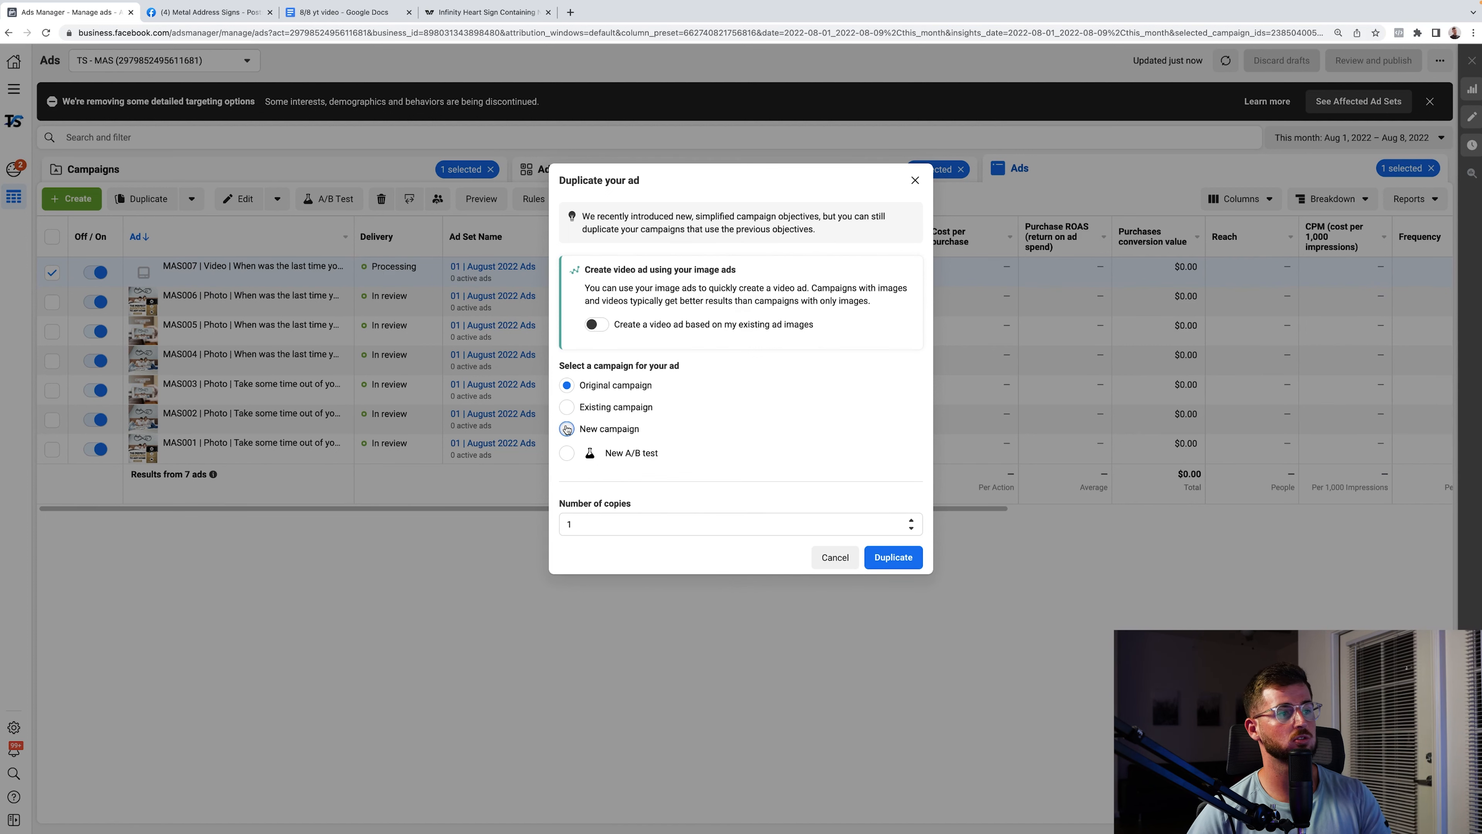
pyautogui.click(566, 430)
pyautogui.click(678, 405)
pyautogui.write('ORISO')
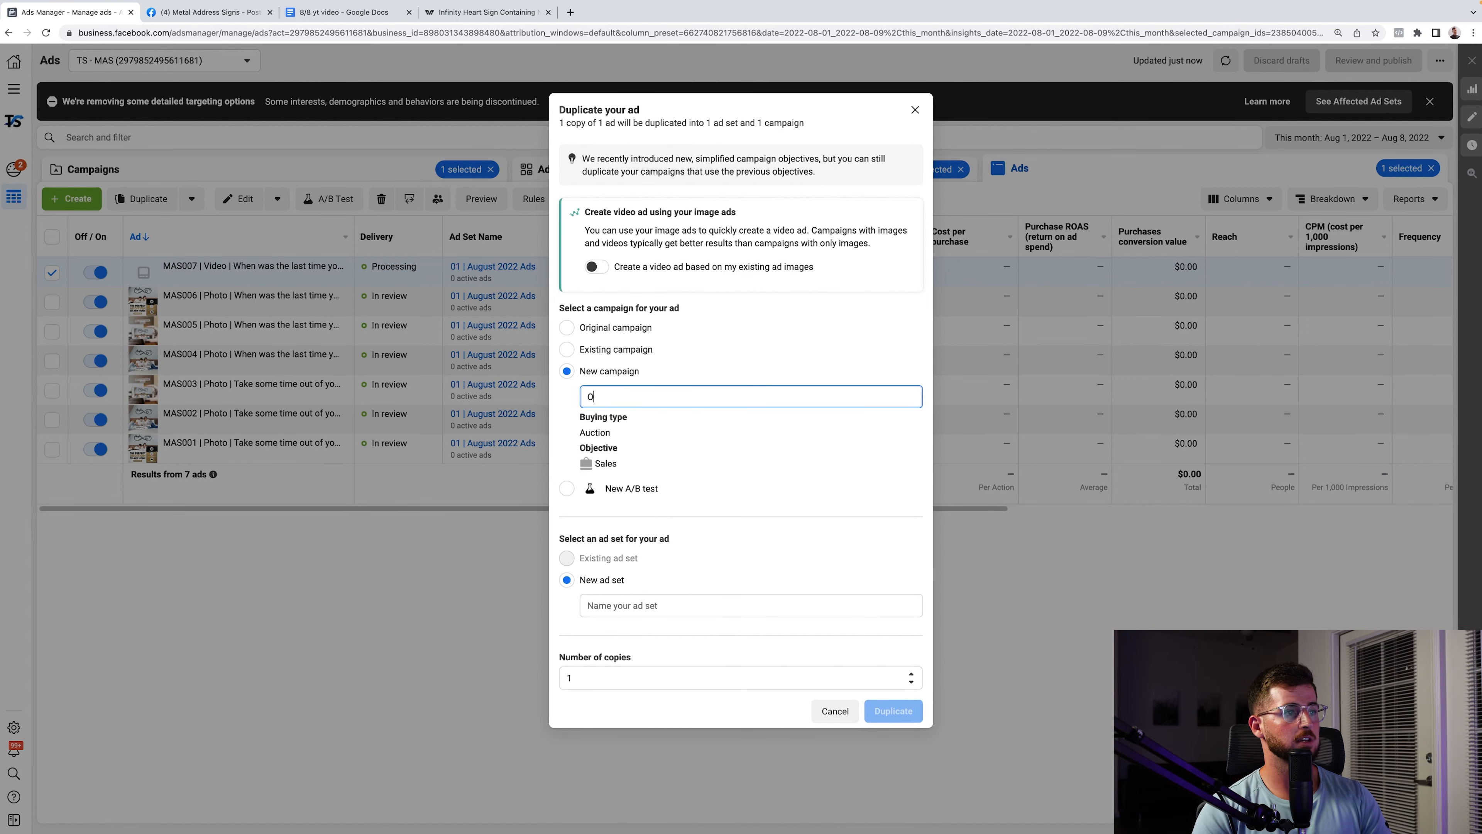
pyautogui.press('BackSpace')
pyautogui.press('BackSpace')
pyautogui.write('PROS')
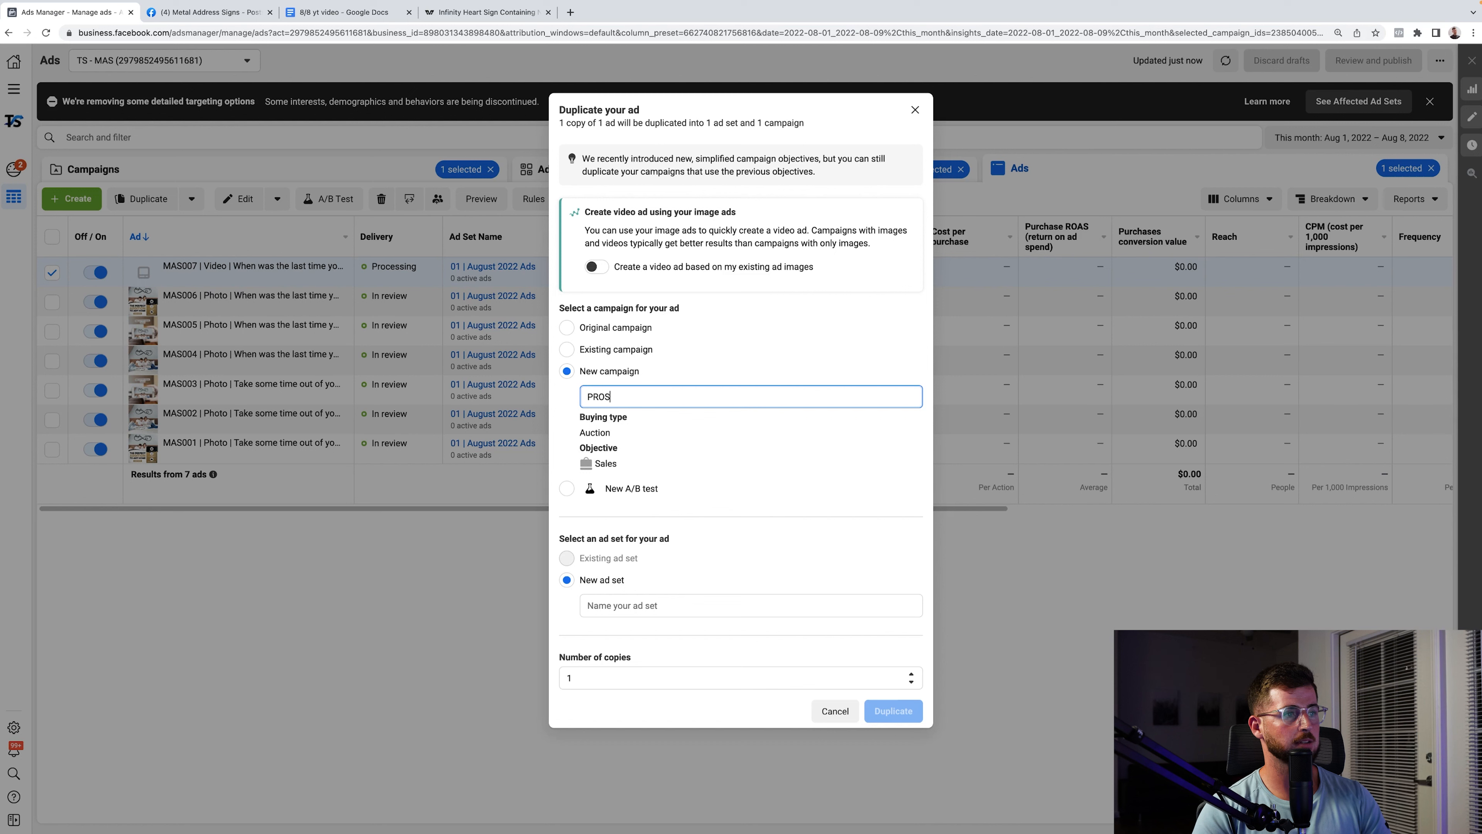
pyautogui.write('PECING (F')
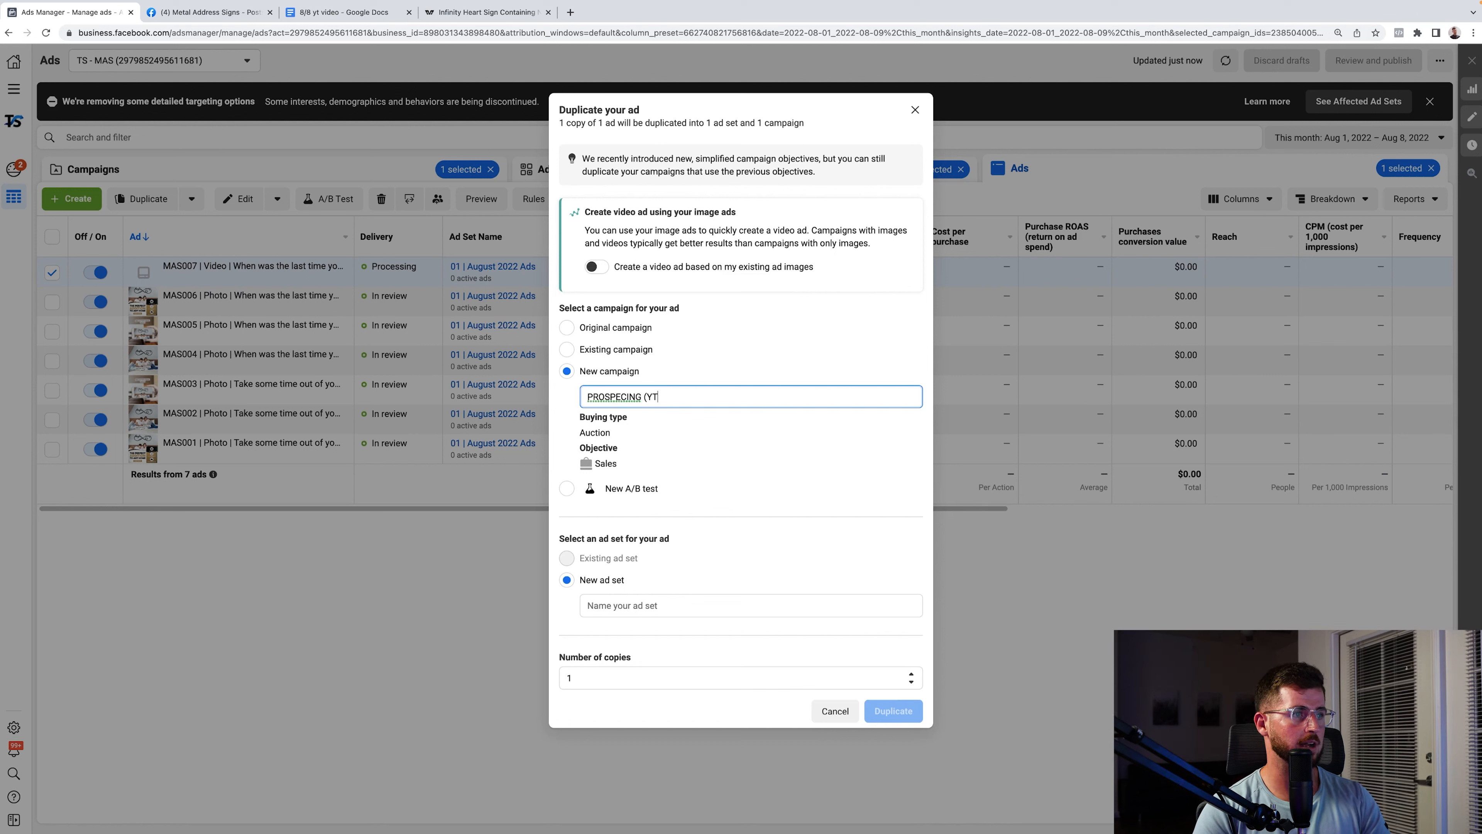
pyautogui.write('YT VIDEO)')
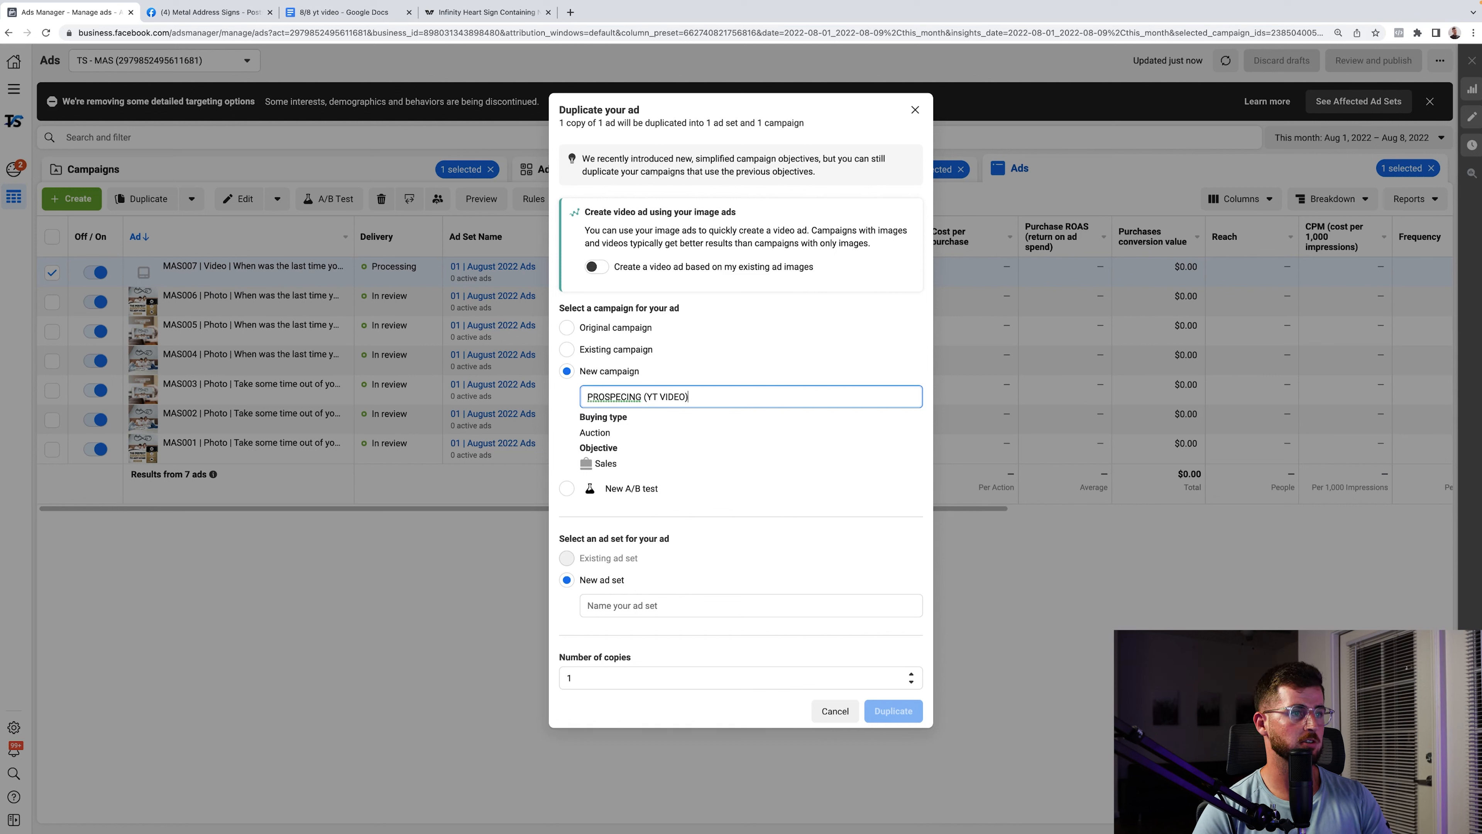
pyautogui.rightClick(619, 402)
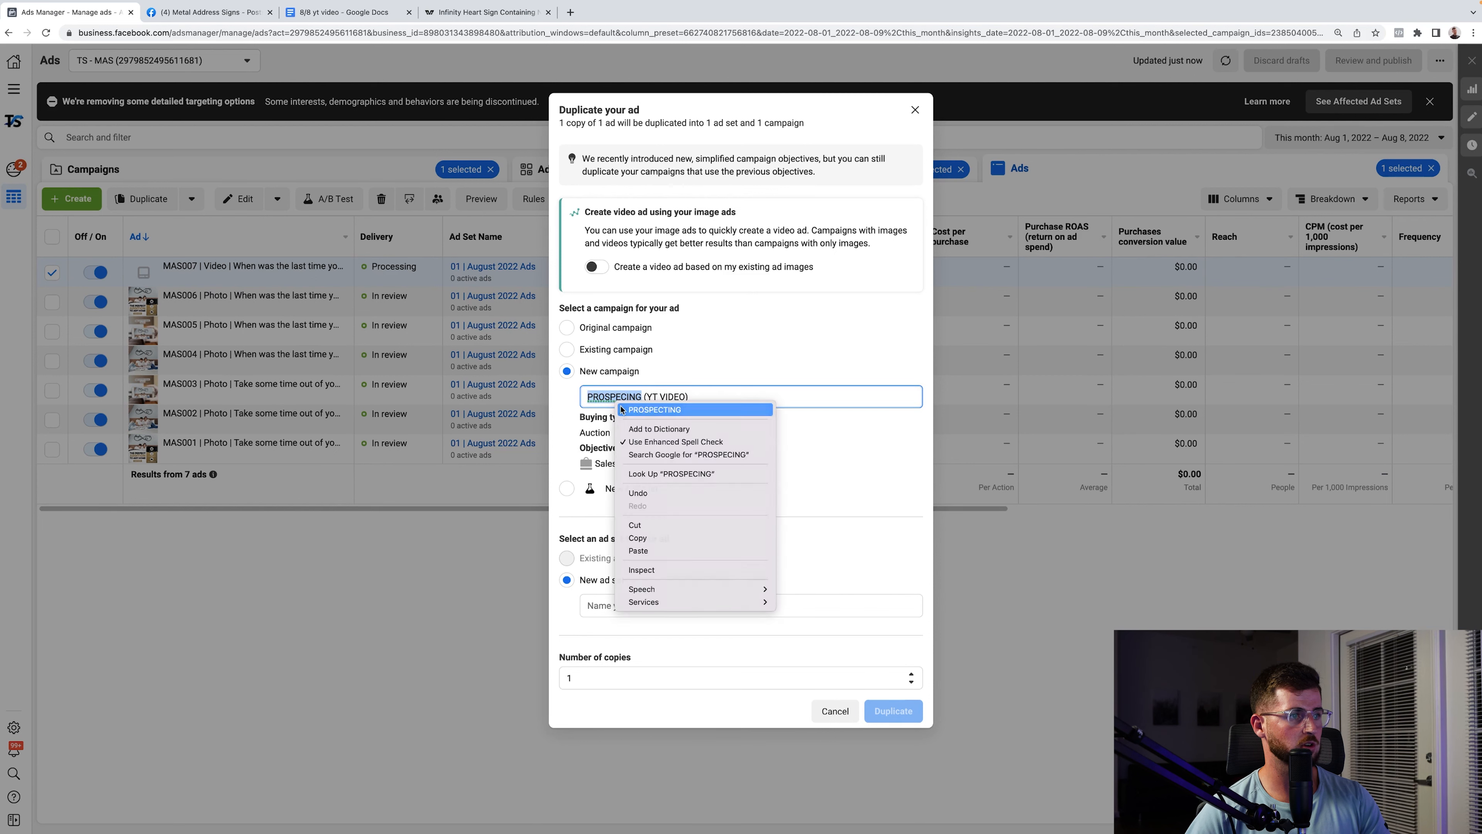
pyautogui.click(712, 415)
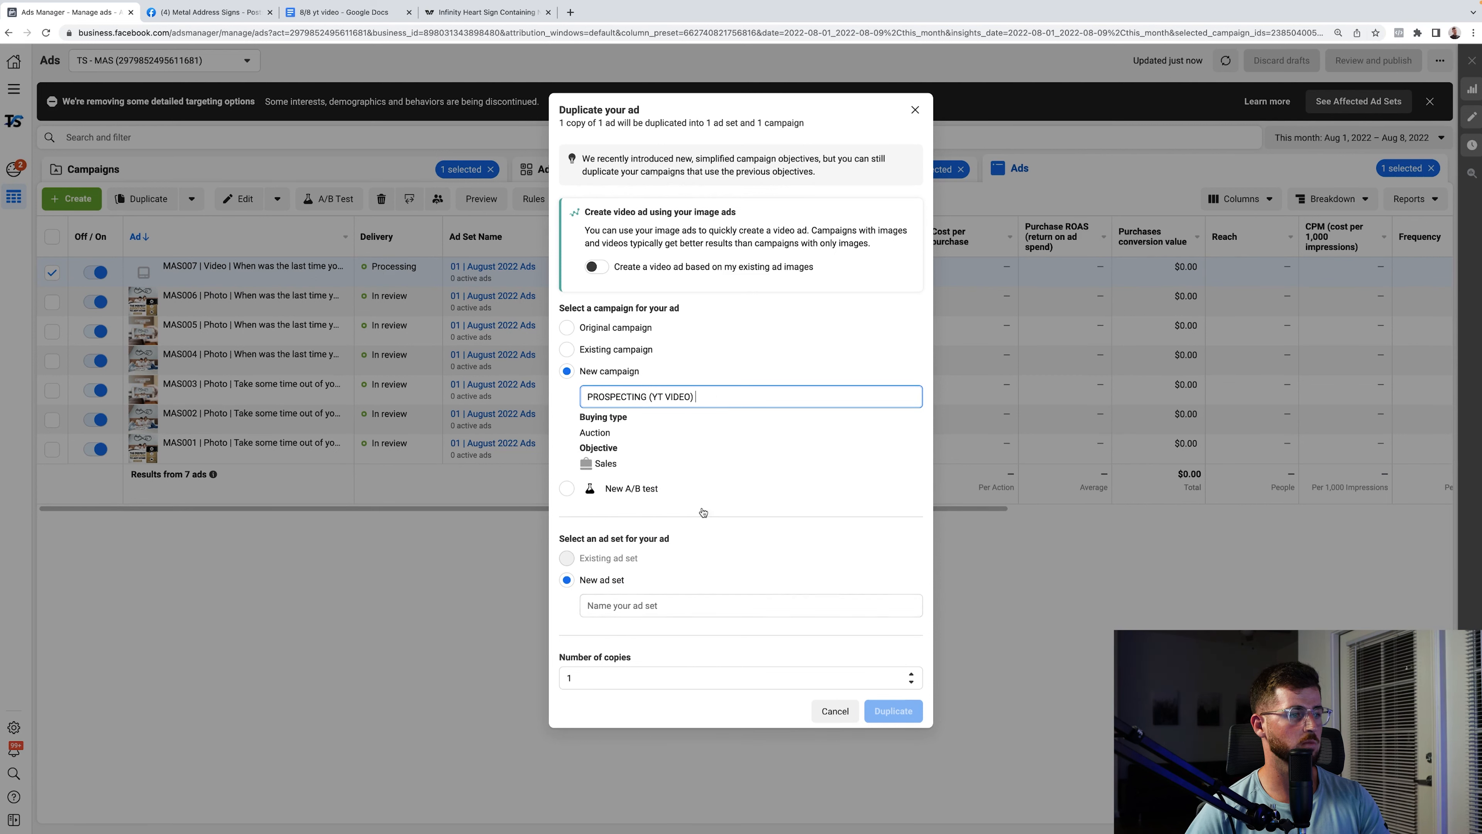
# - Name the new ad set USA | M+F | 18+ | Broad | AP | oPUR and duplicate the ad
pyautogui.click(649, 601)
pyautogui.write('USA | M+F | 18+ |')
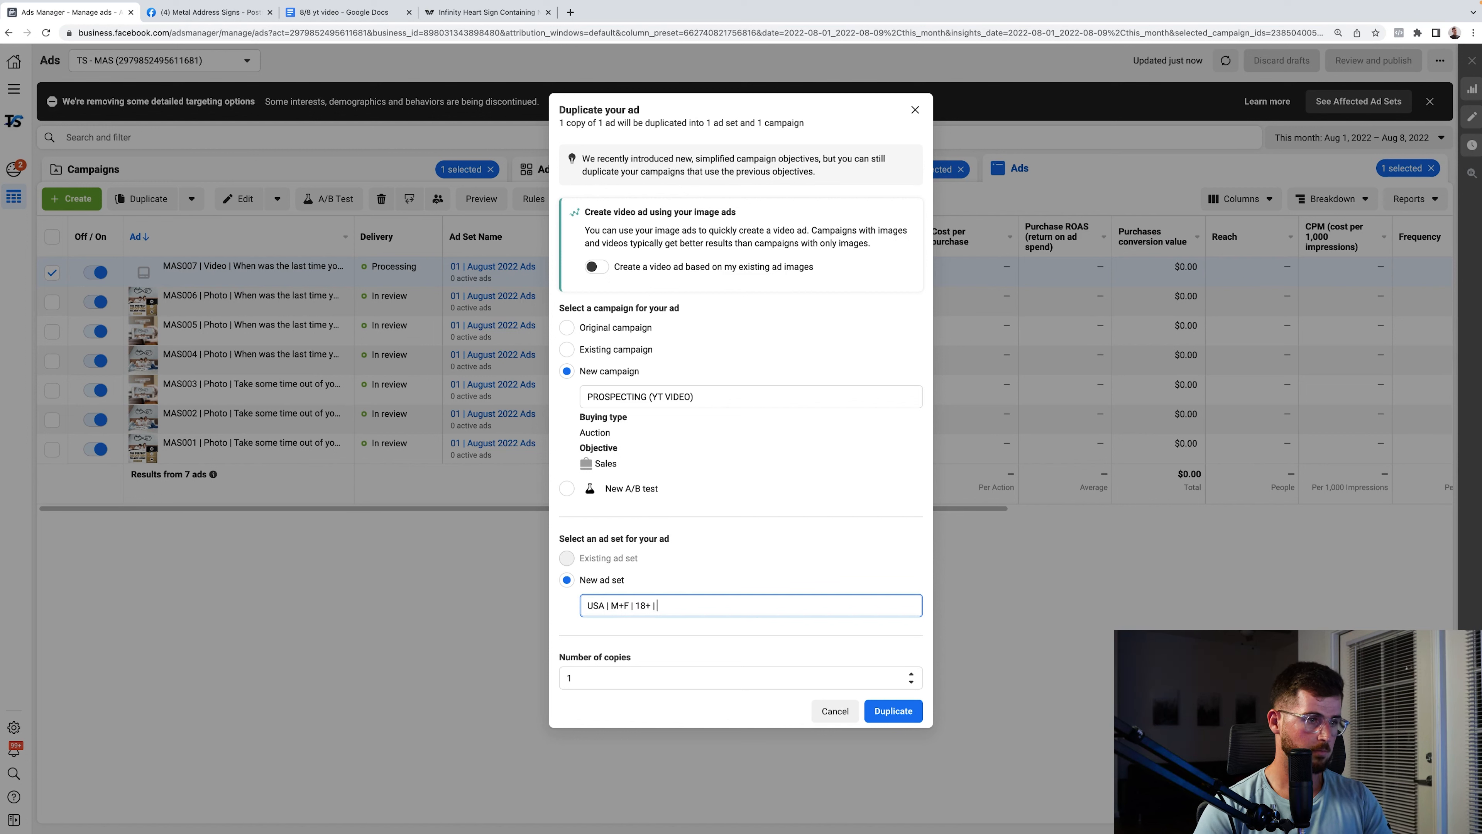
pyautogui.press('BackSpace')
pyautogui.press('BackSpace')
pyautogui.write('oad | AP')
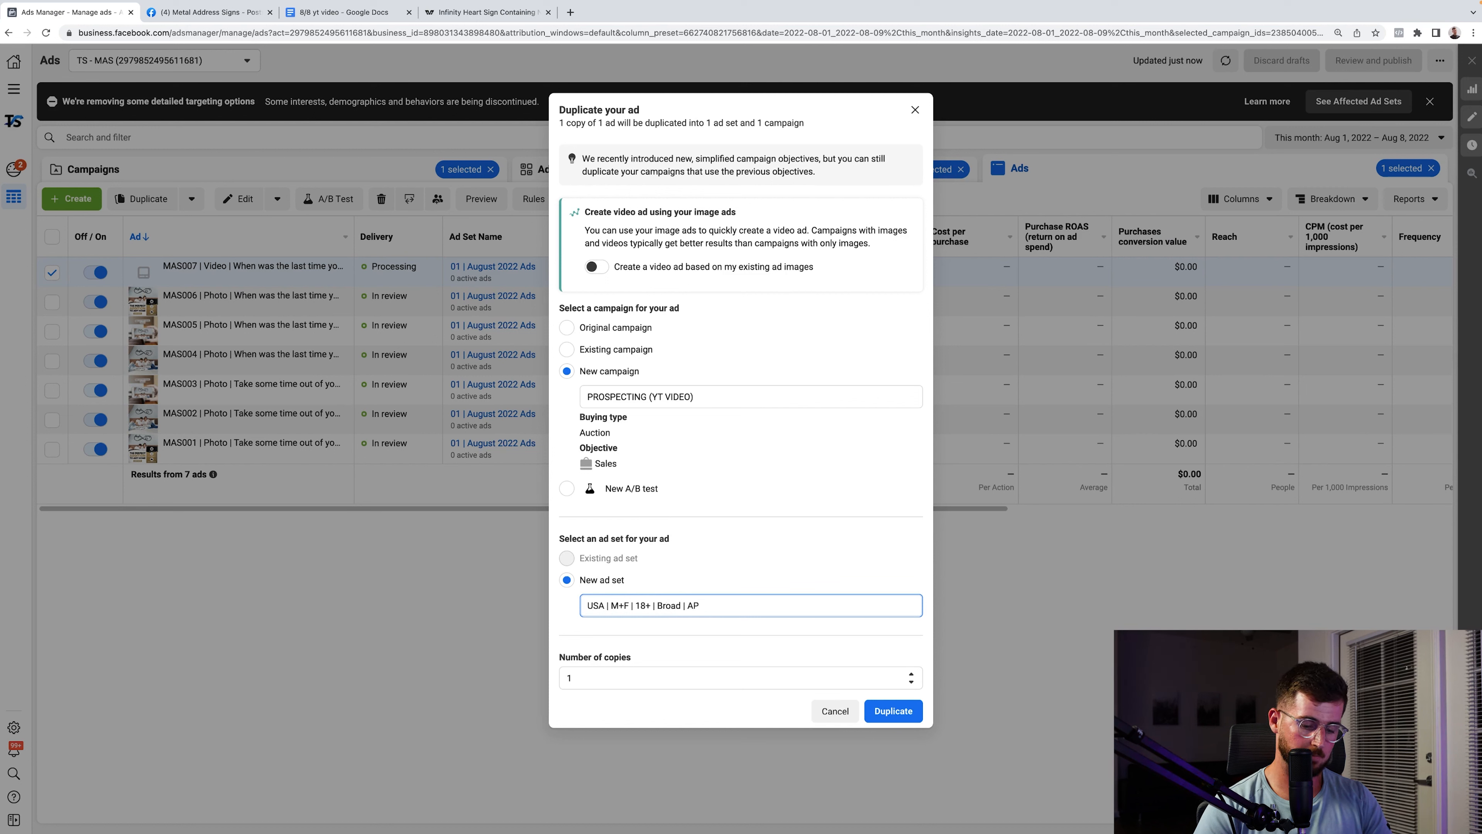
pyautogui.press('BackSpace')
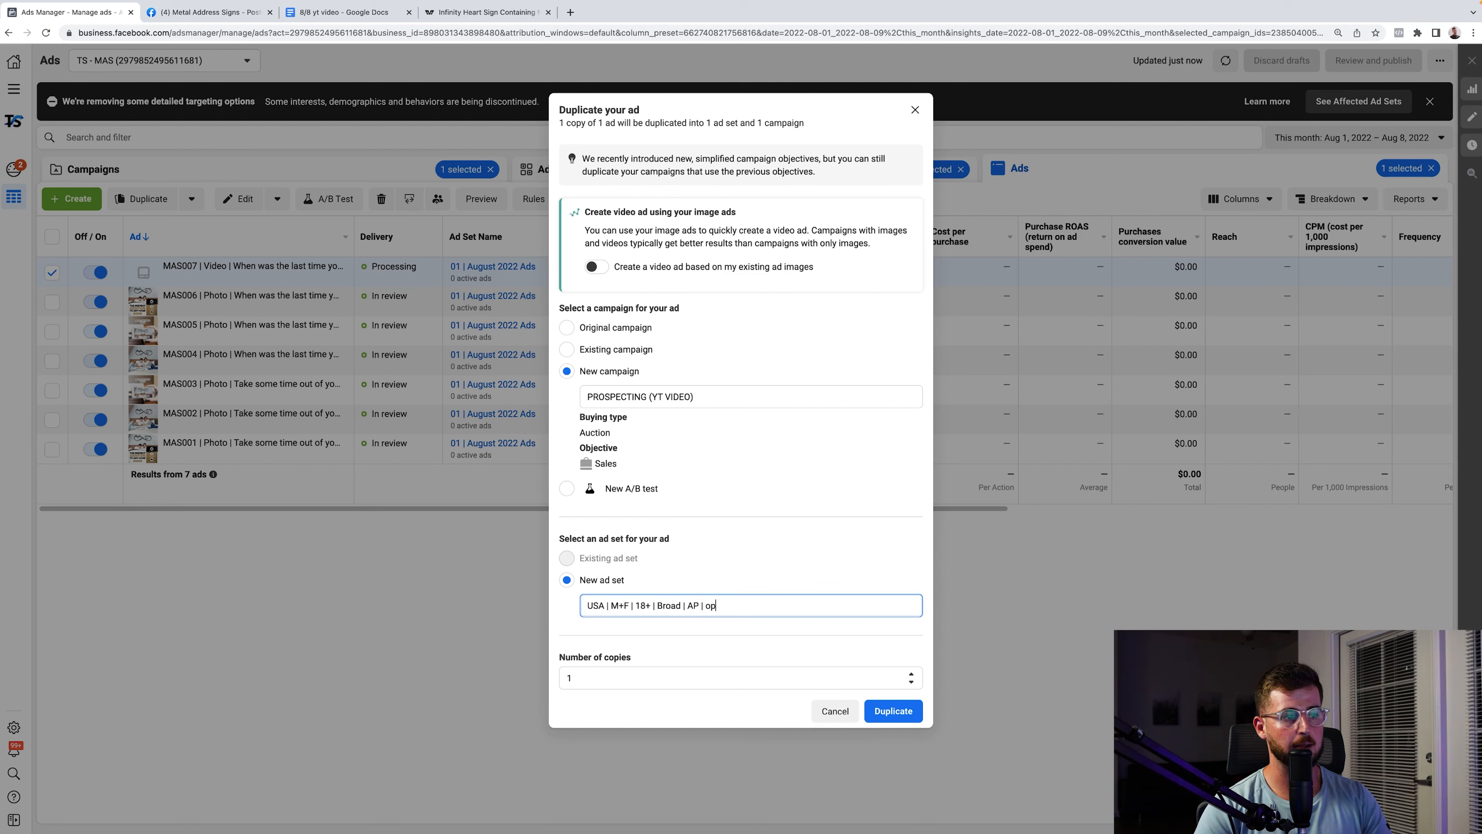
pyautogui.click(893, 711)
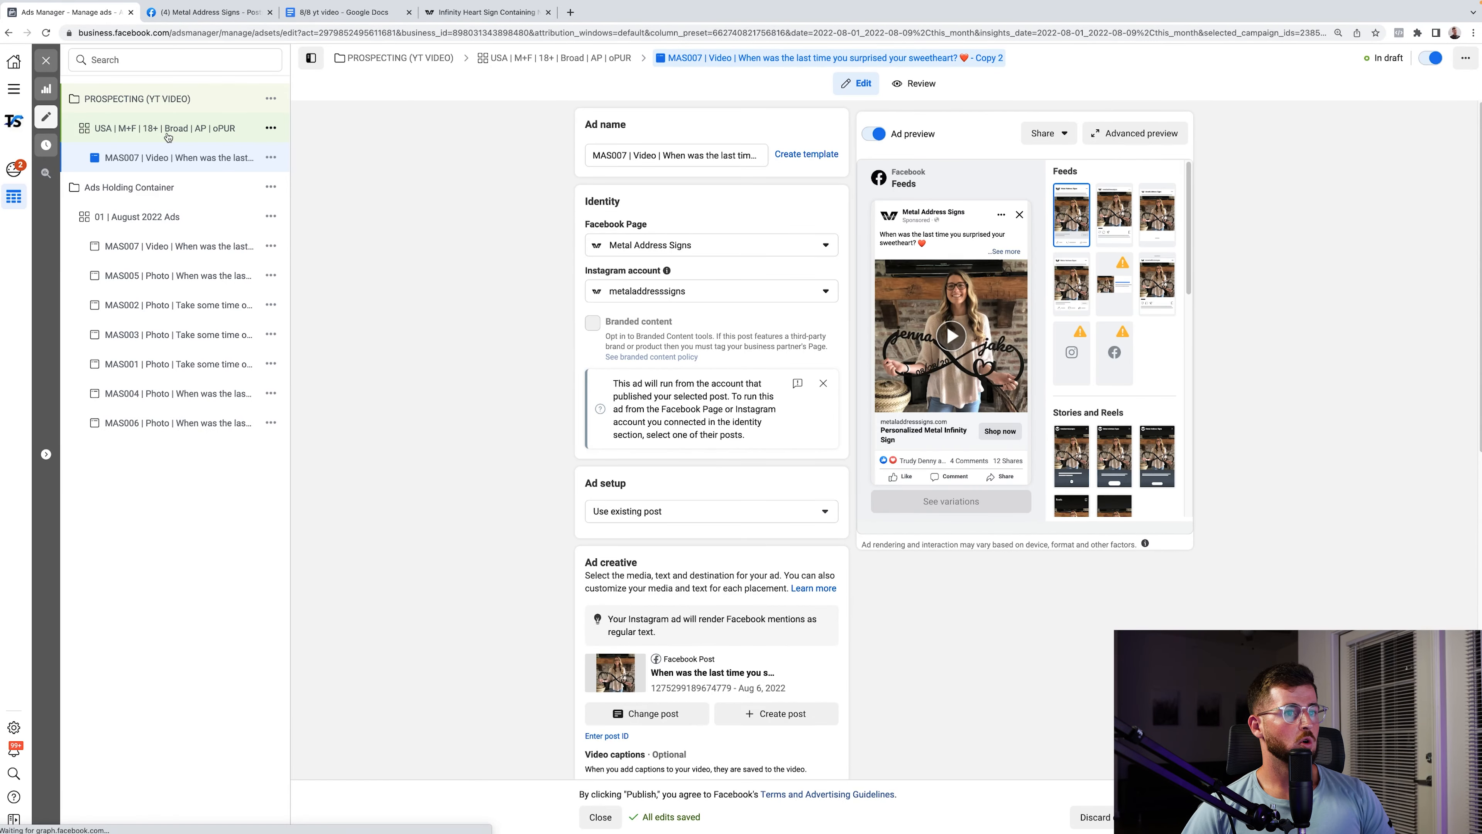
# - Turn on Advantage Campaign Budget for the PROSPECTING (YT VIDEO) campaign and set its daily budget to $100
pyautogui.click(168, 129)
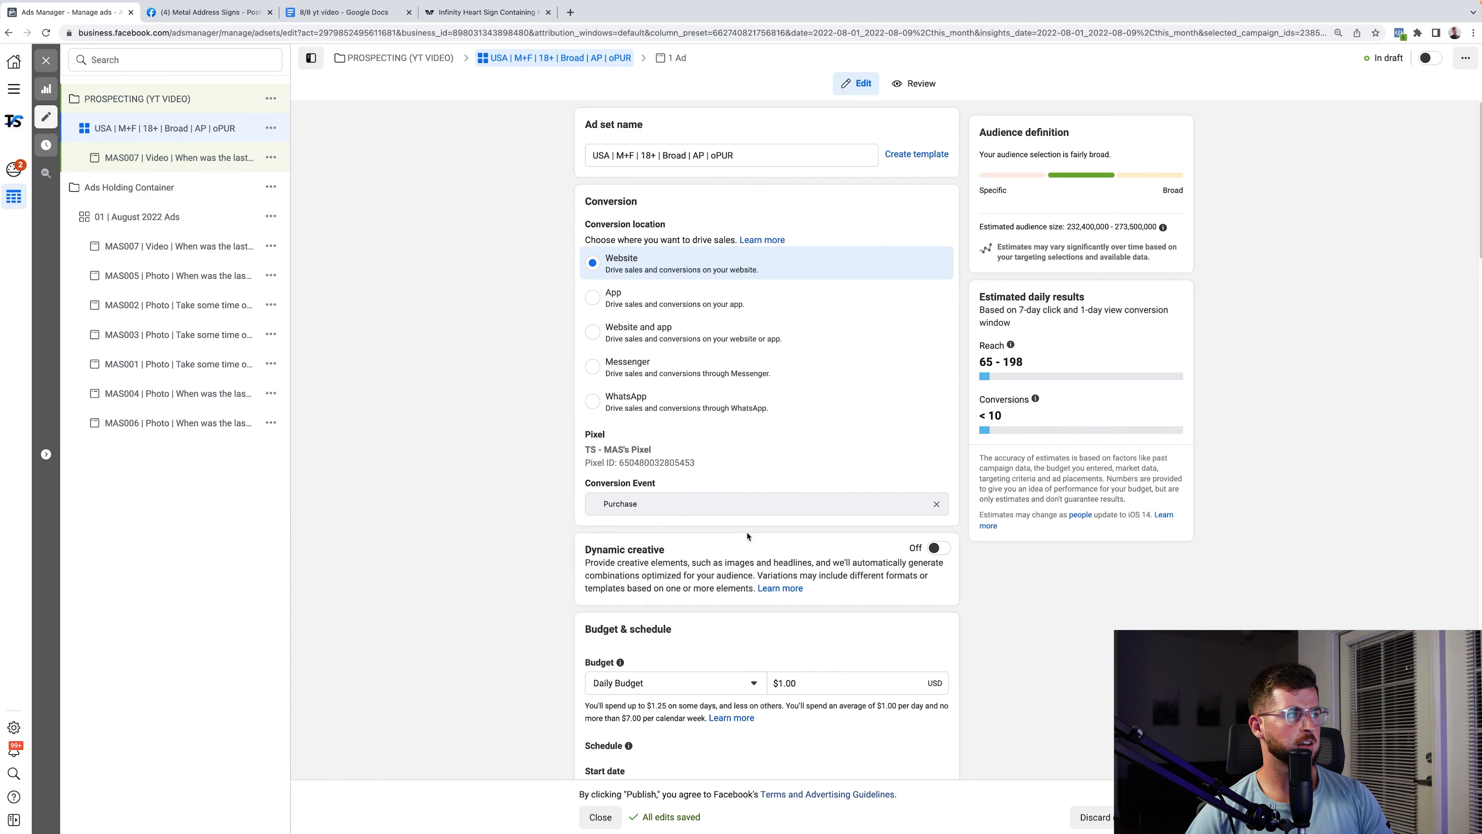
pyautogui.click(173, 107)
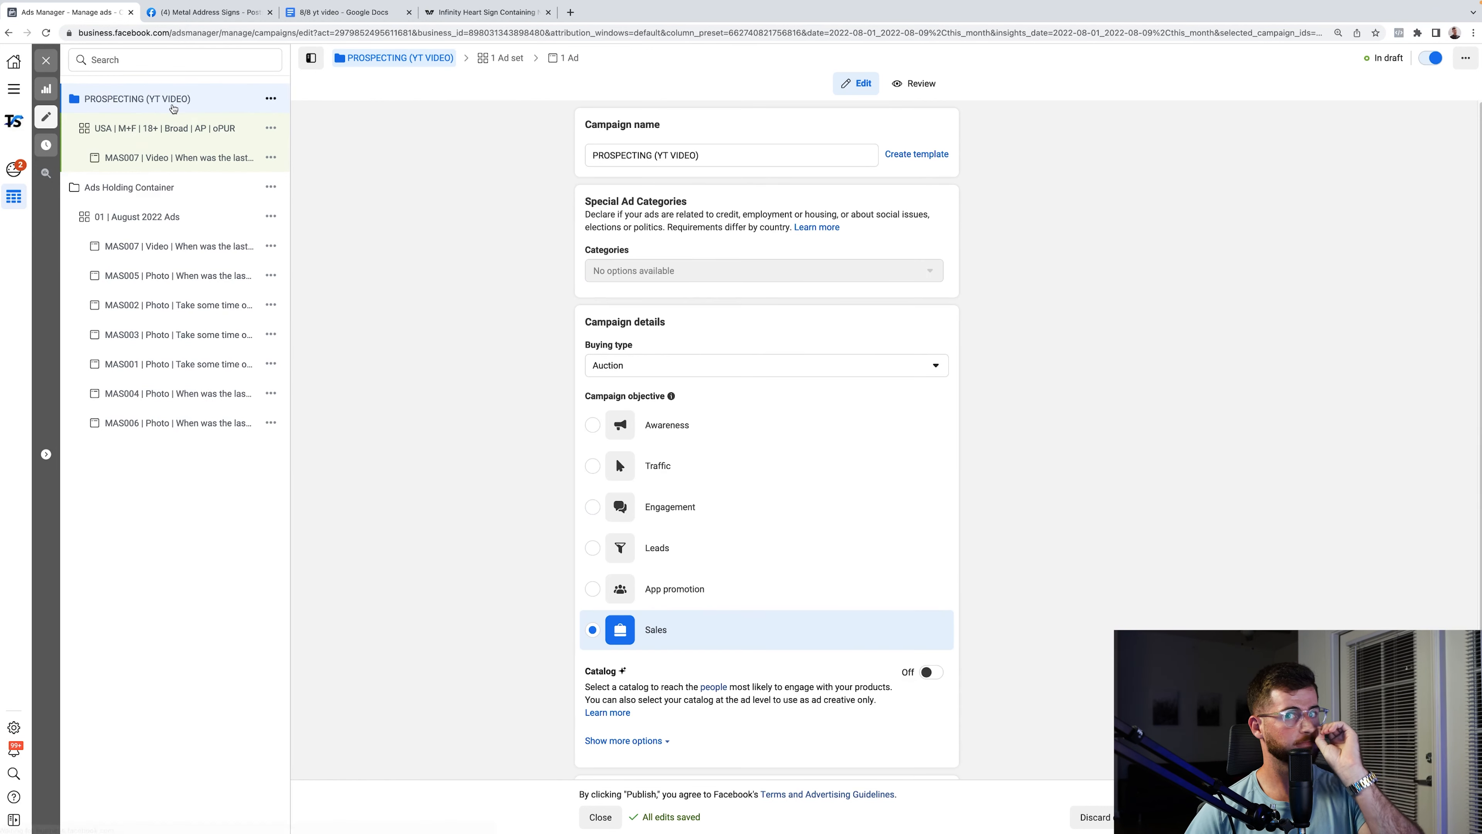
pyautogui.scroll(-3, 837, 564)
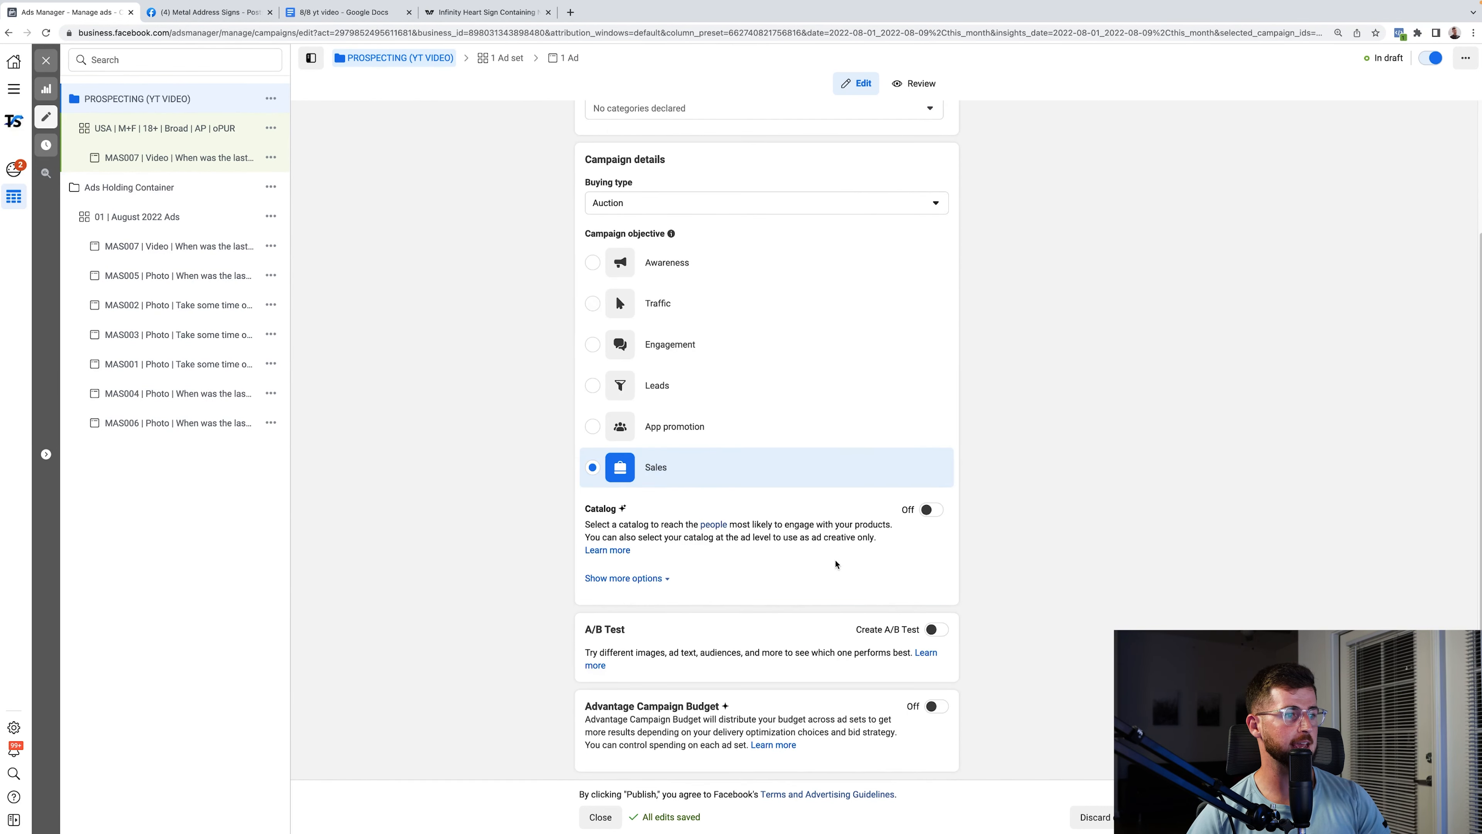
pyautogui.click(936, 706)
pyautogui.scroll(-4, 891, 585)
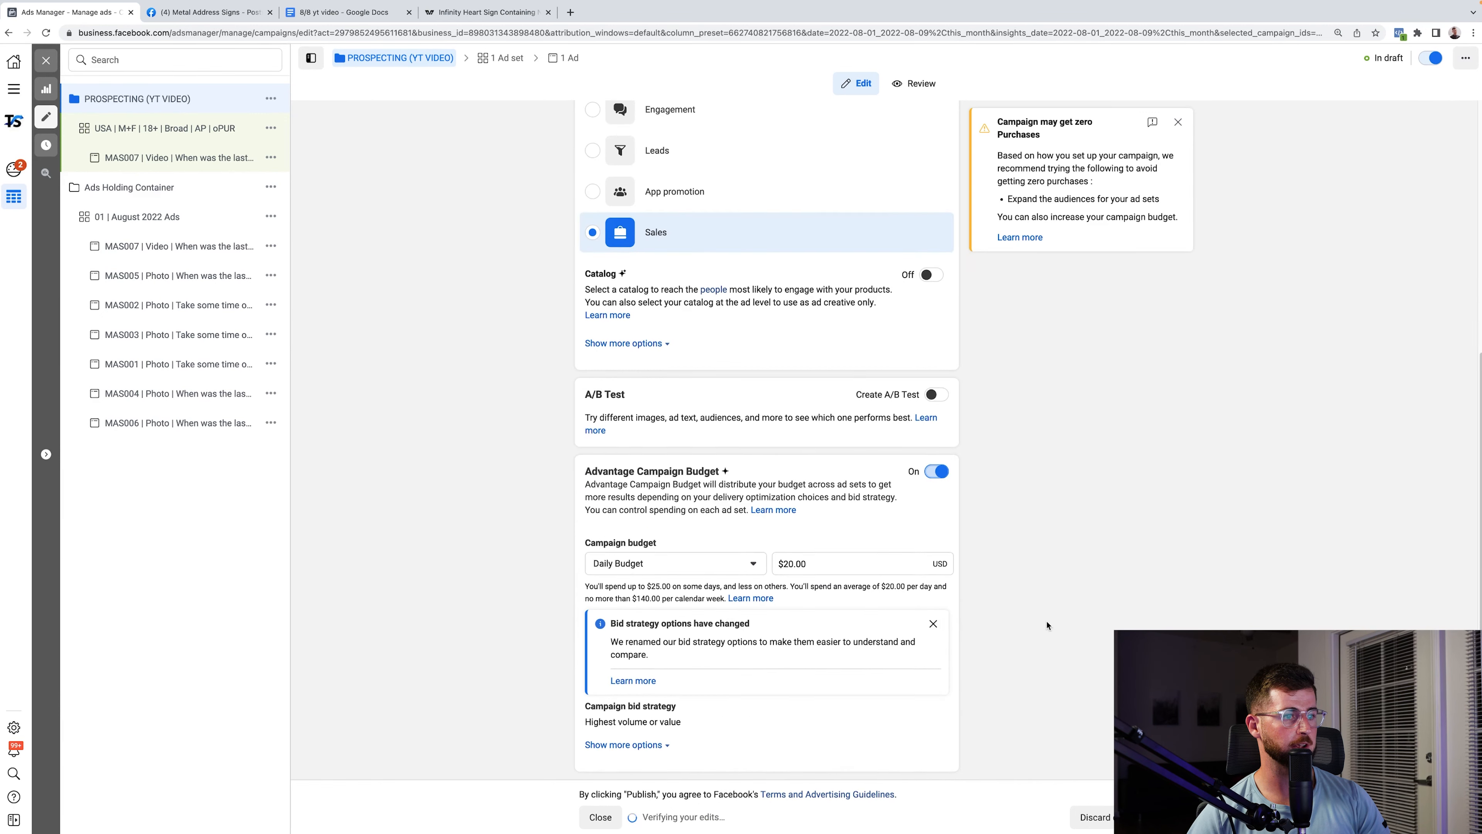
pyautogui.tripleClick(817, 564)
pyautogui.write('100')
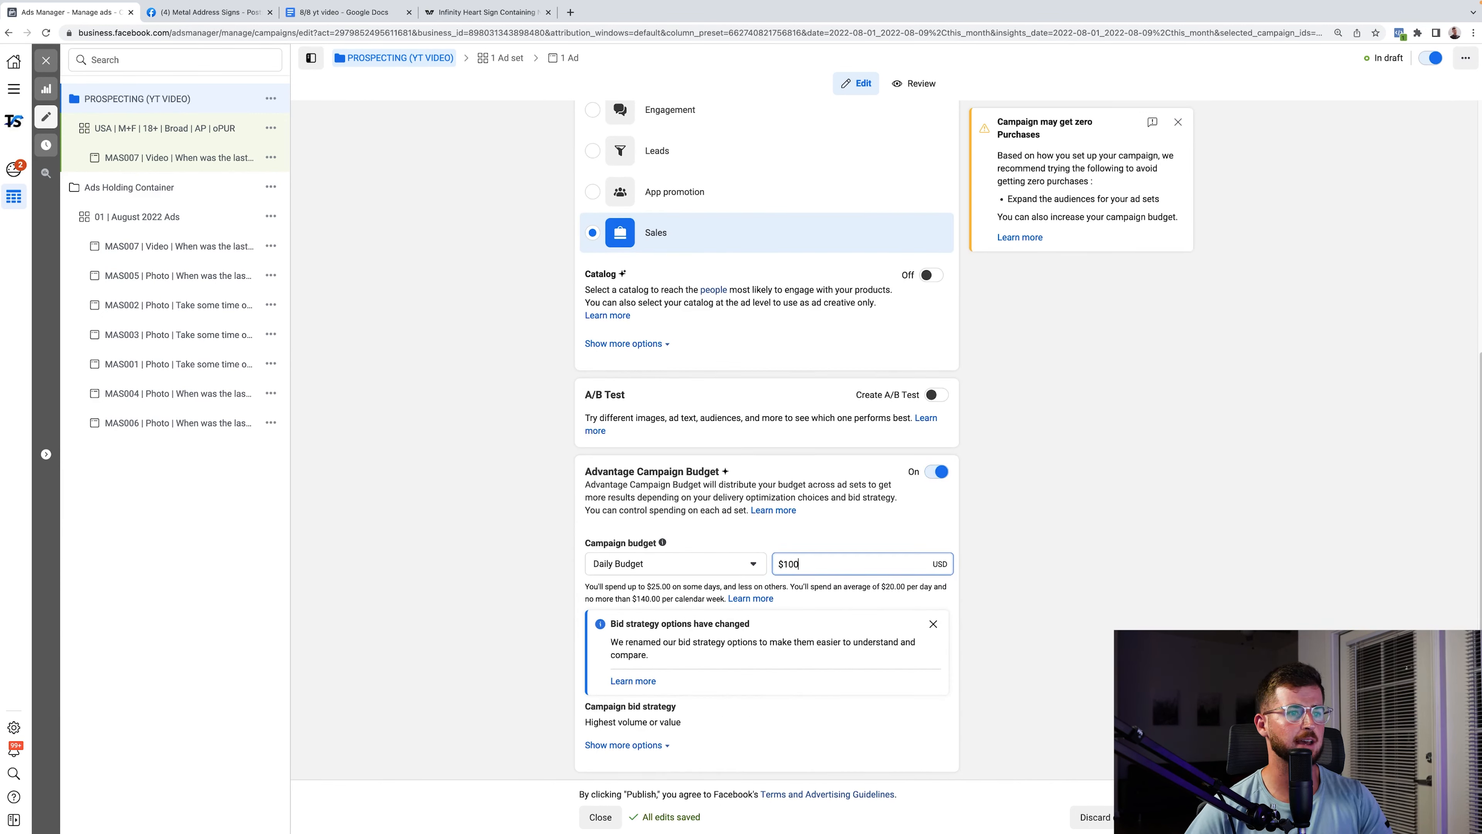
pyautogui.click(1068, 555)
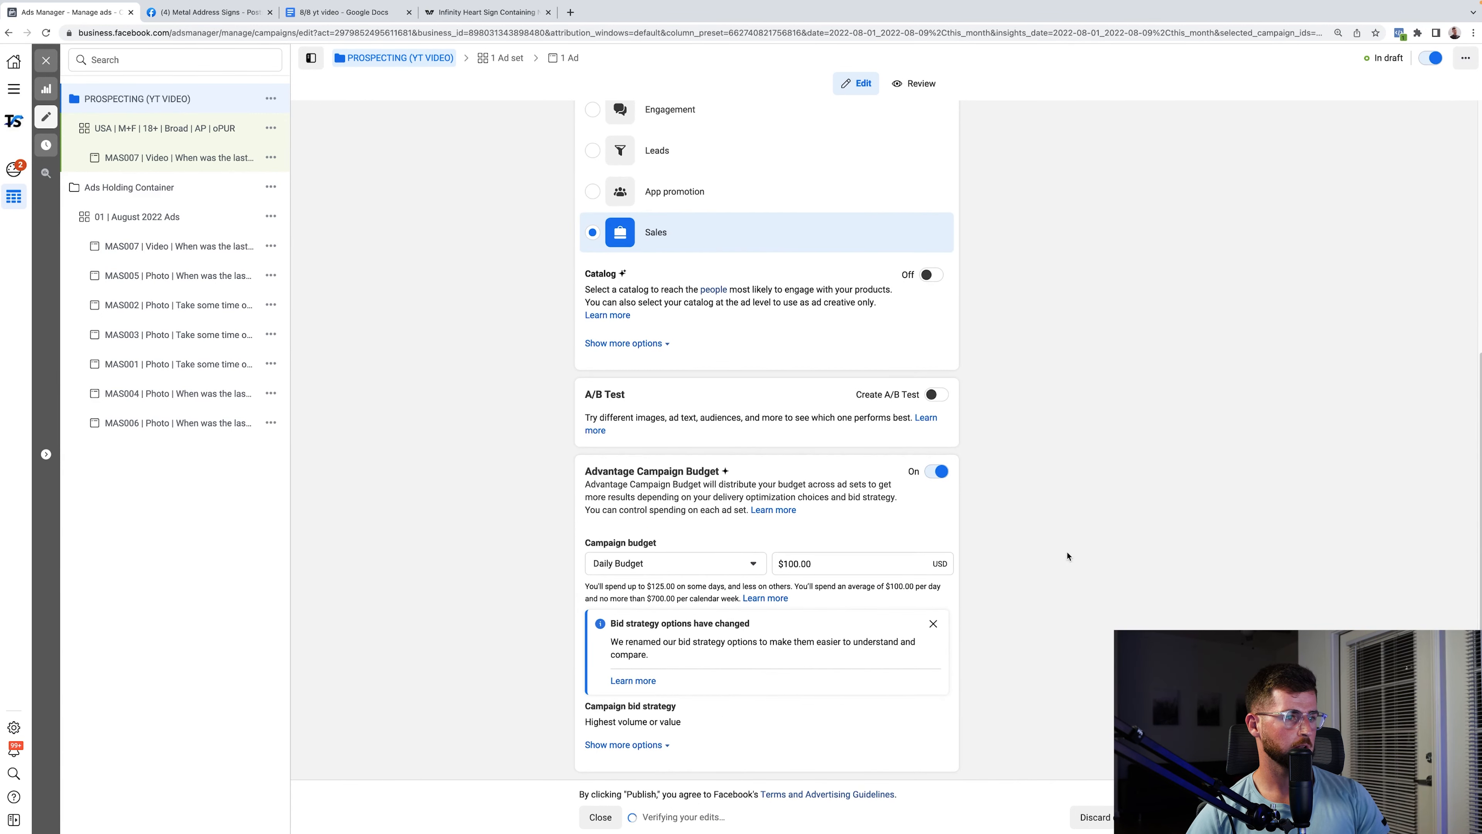
# - In the USA | M+F | 18+ | Broad | AP | oPUR ad set, exclude the Purchase 30 Days (yt video) custom audience
pyautogui.click(124, 131)
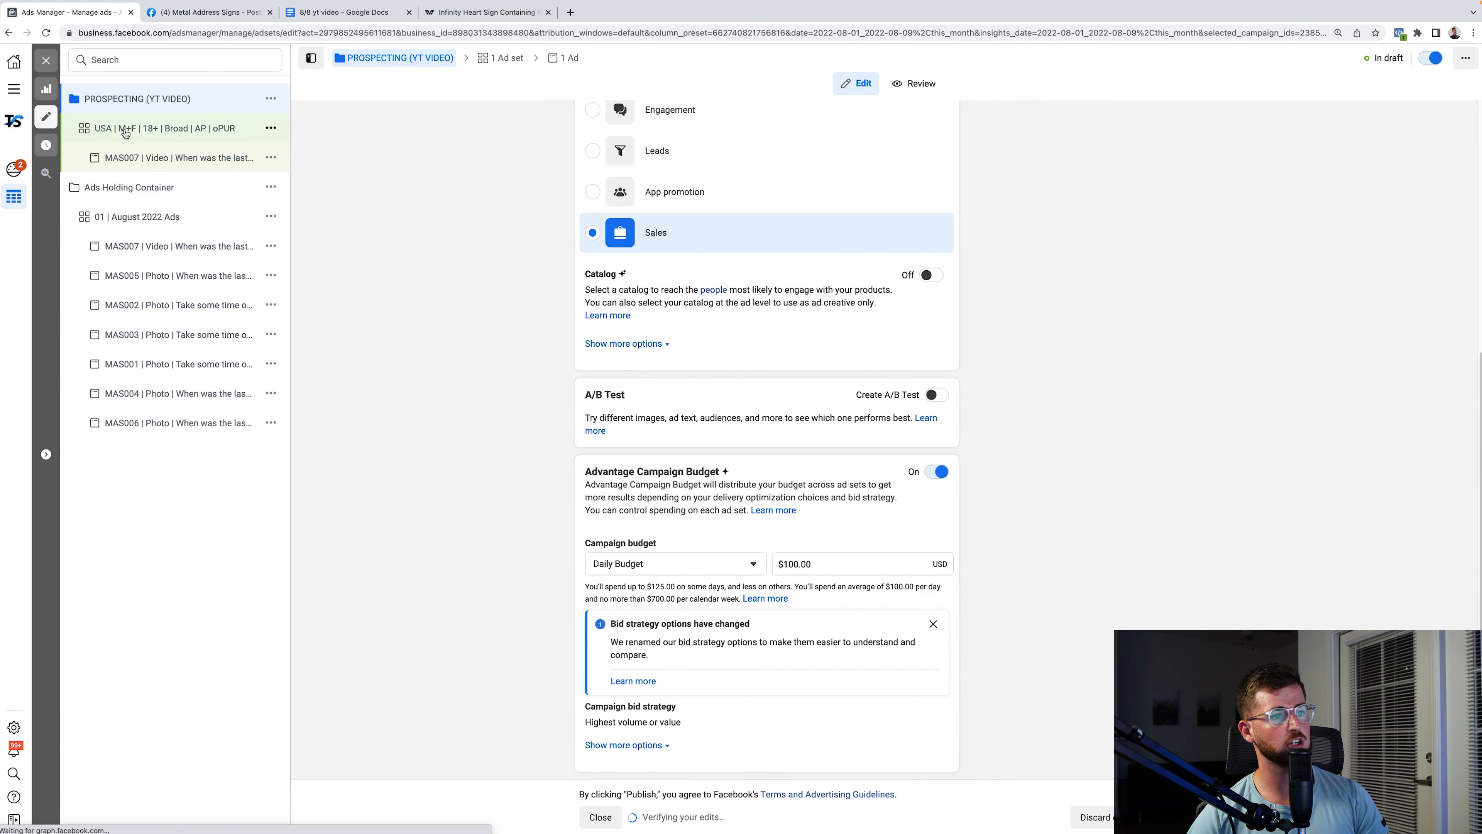
pyautogui.scroll(-4, 558, 570)
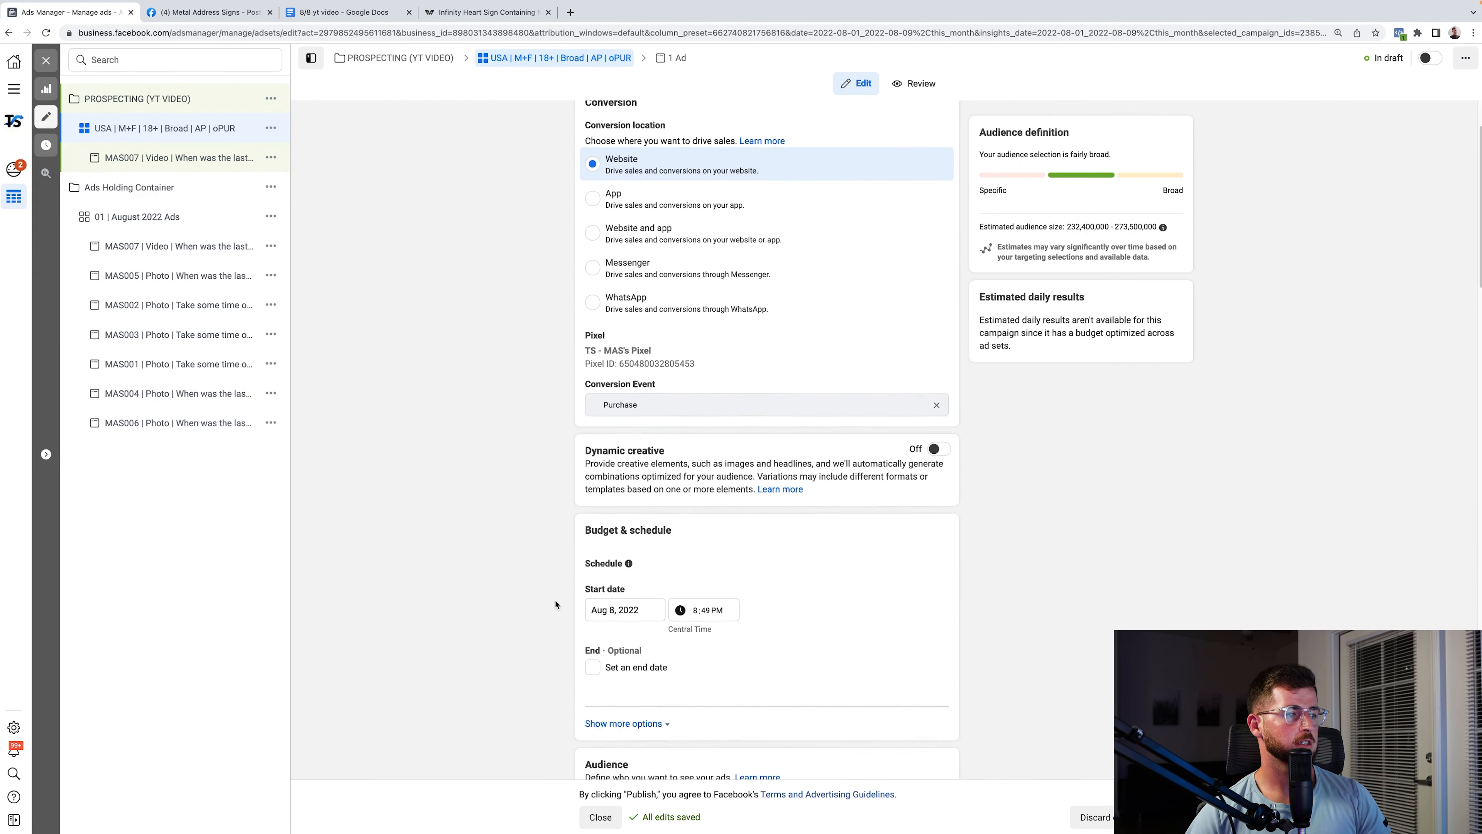
pyautogui.scroll(-6, 556, 604)
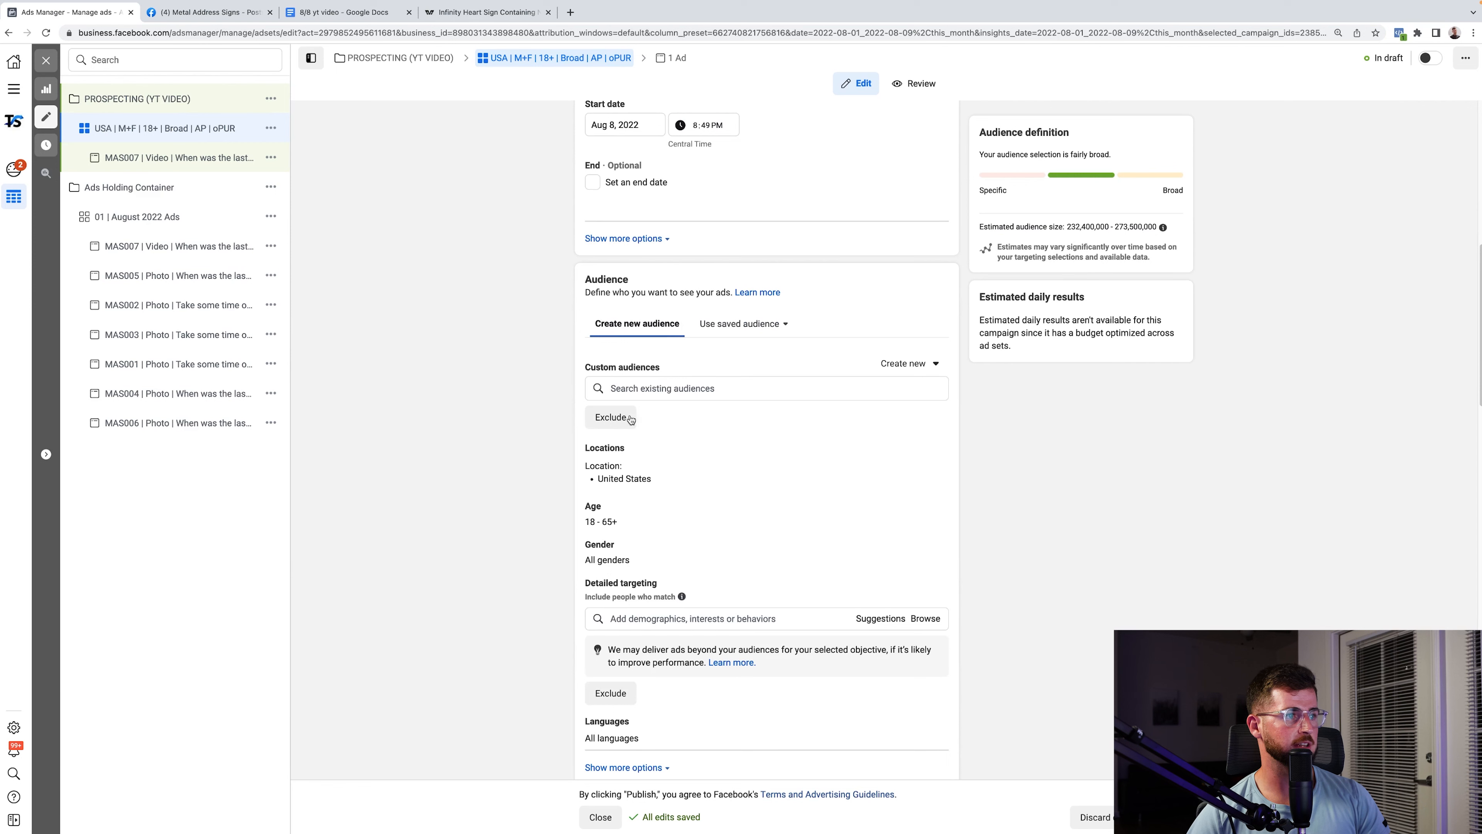
pyautogui.click(630, 420)
pyautogui.write('pir')
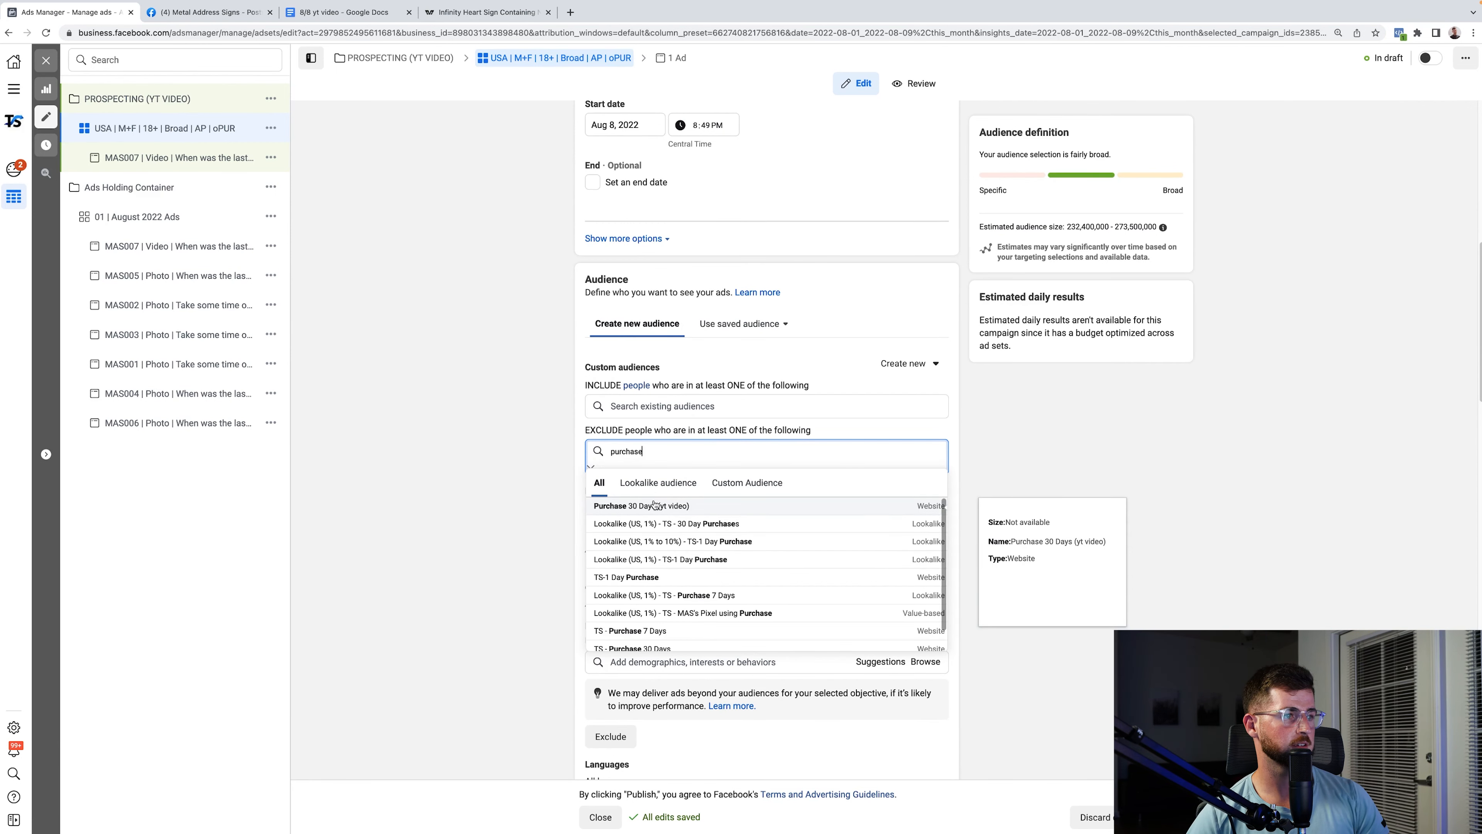
pyautogui.click(652, 503)
# - Switch the ad set's placements to Advantage+ placements and open its MAS007 video ad
pyautogui.scroll(-15, 527, 619)
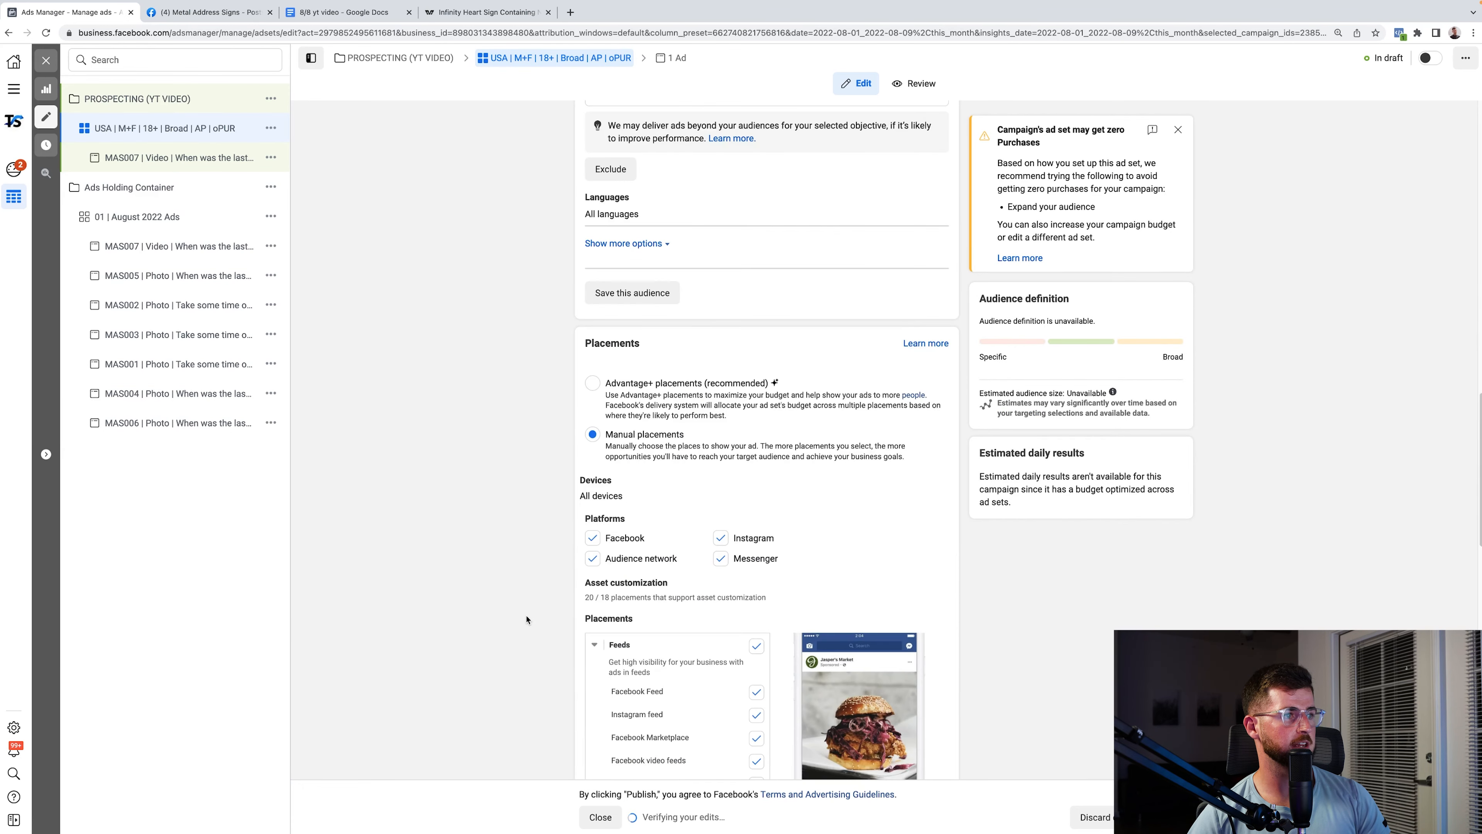
pyautogui.scroll(7, 527, 620)
pyautogui.click(592, 420)
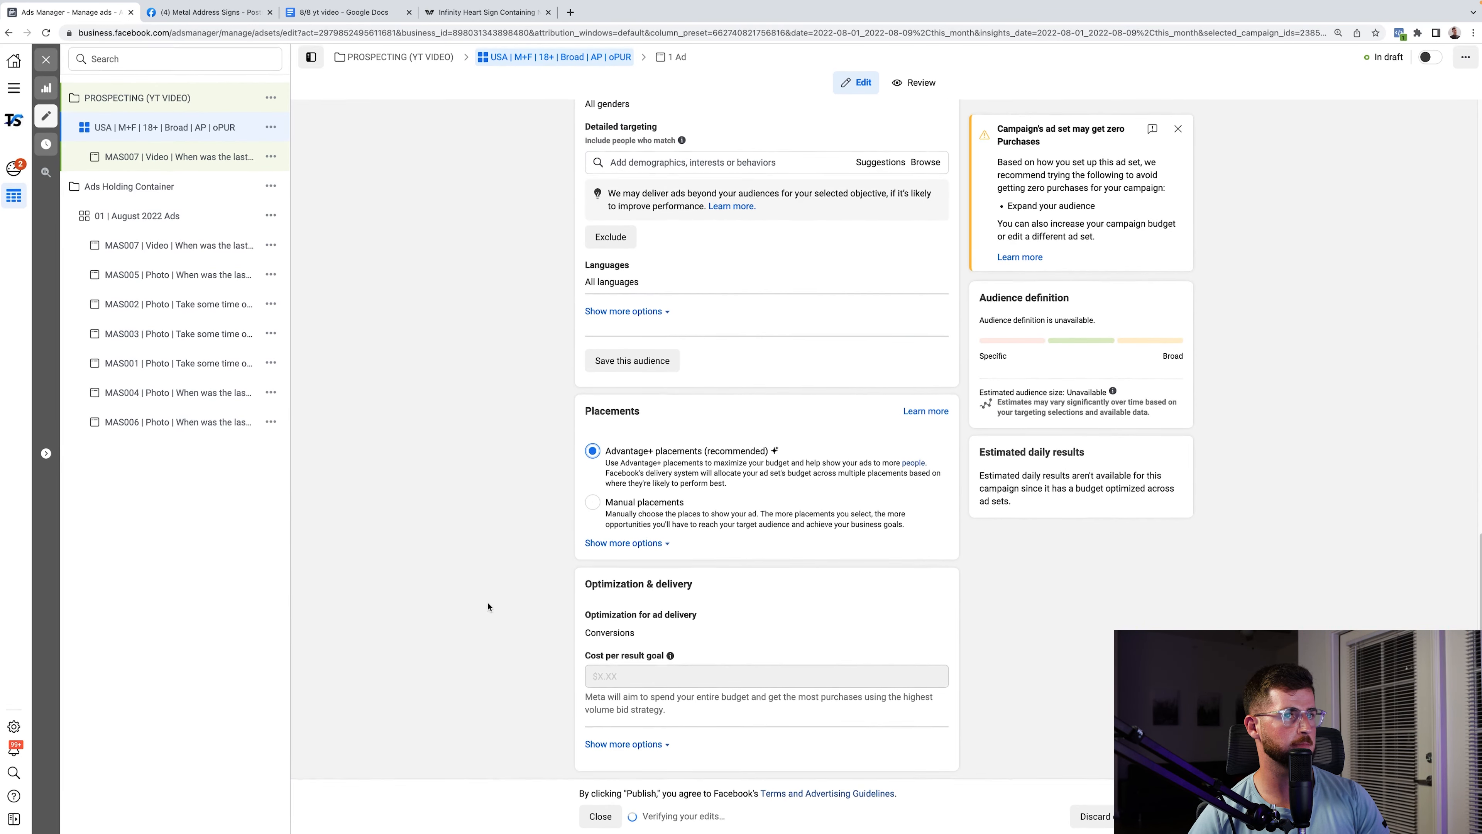
pyautogui.click(117, 157)
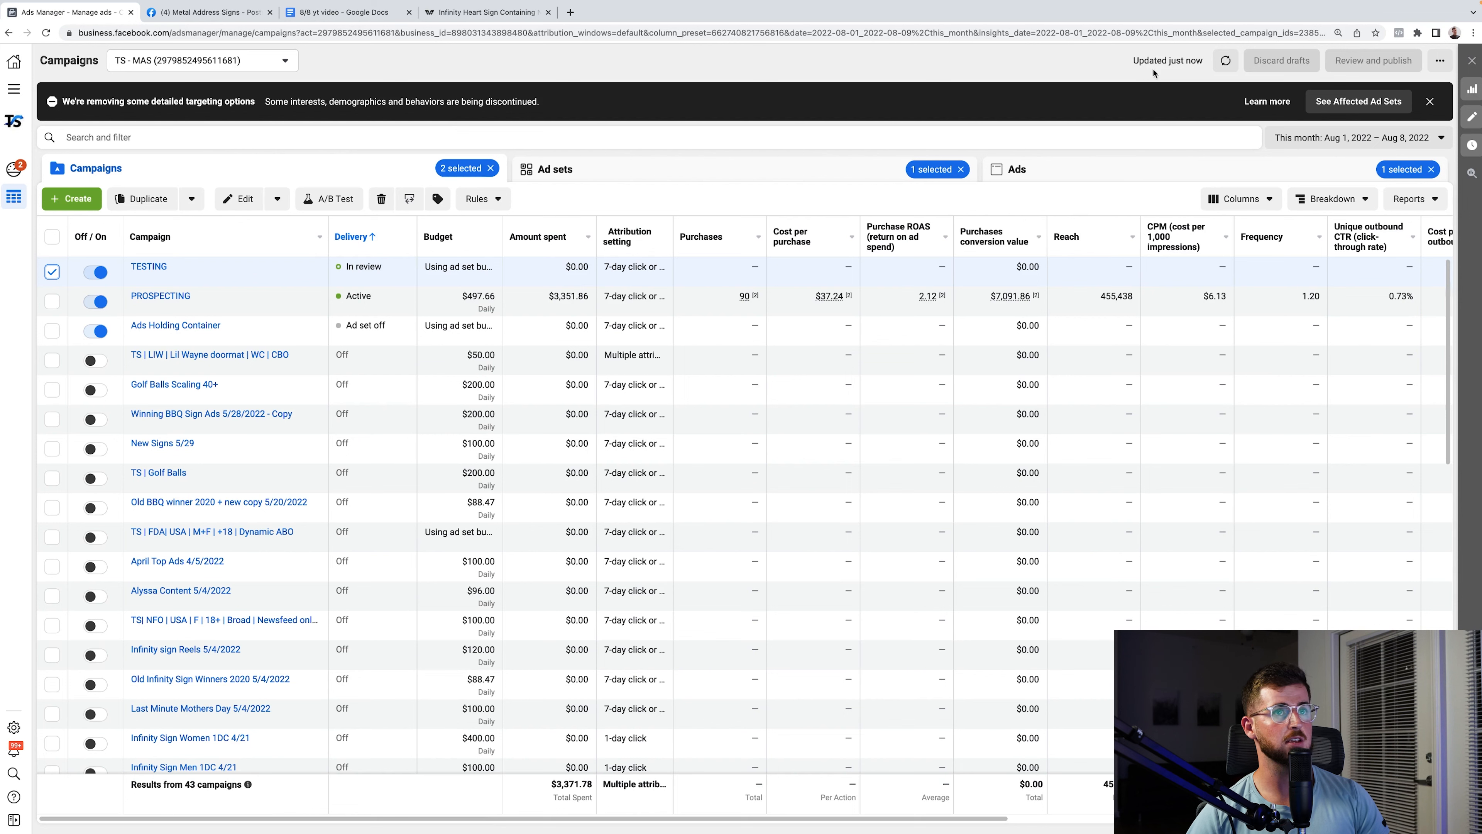
# - Refresh the campaign data and reload the Campaigns page
pyautogui.click(1225, 61)
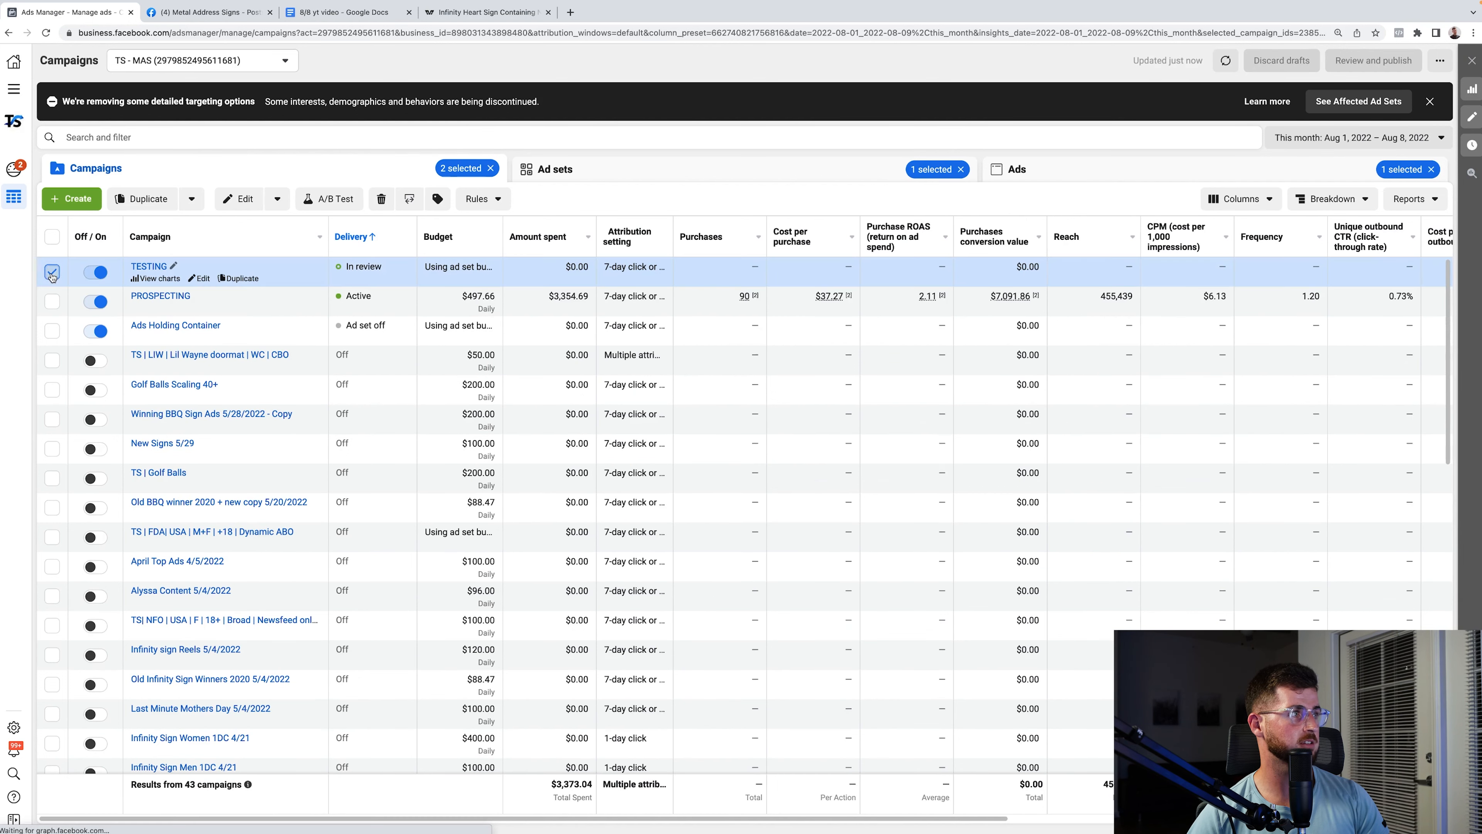
pyautogui.click(46, 34)
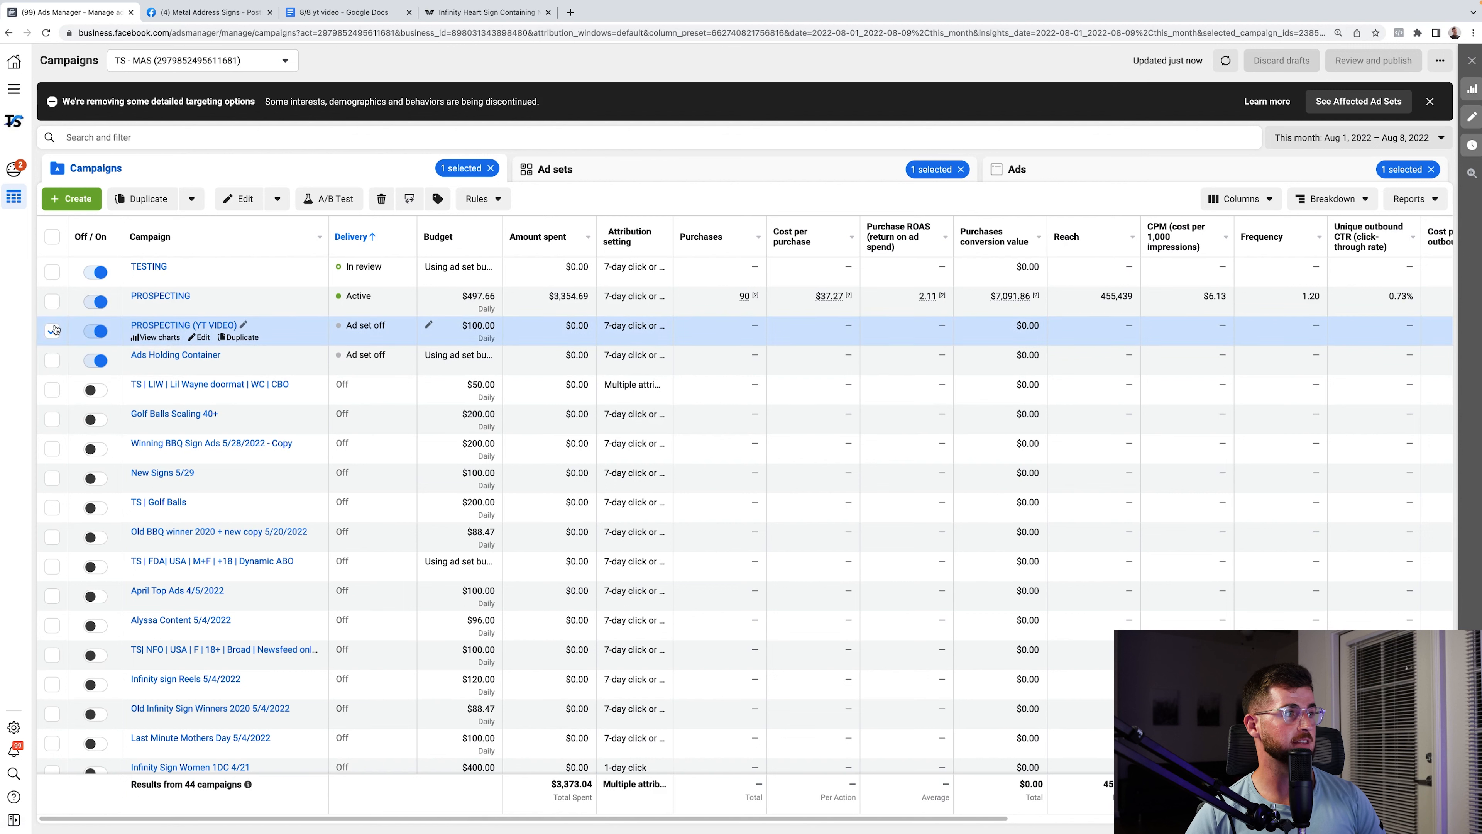
# - Filter the campaign list to only TESTING, PROSPECTING (YT VIDEO) and Ads Holding Container, and clear the selection
pyautogui.click(52, 360)
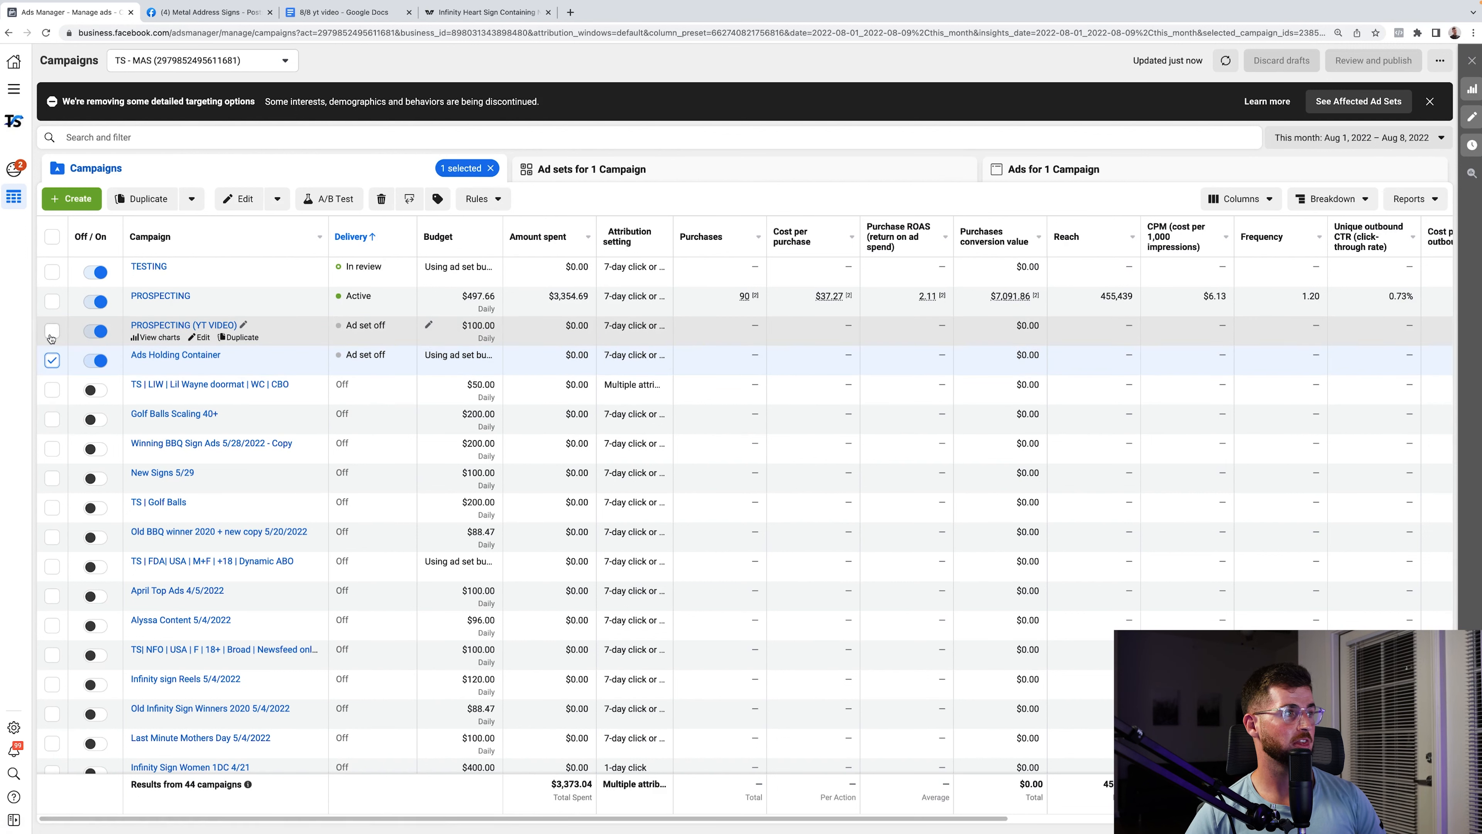
pyautogui.click(52, 271)
pyautogui.click(64, 137)
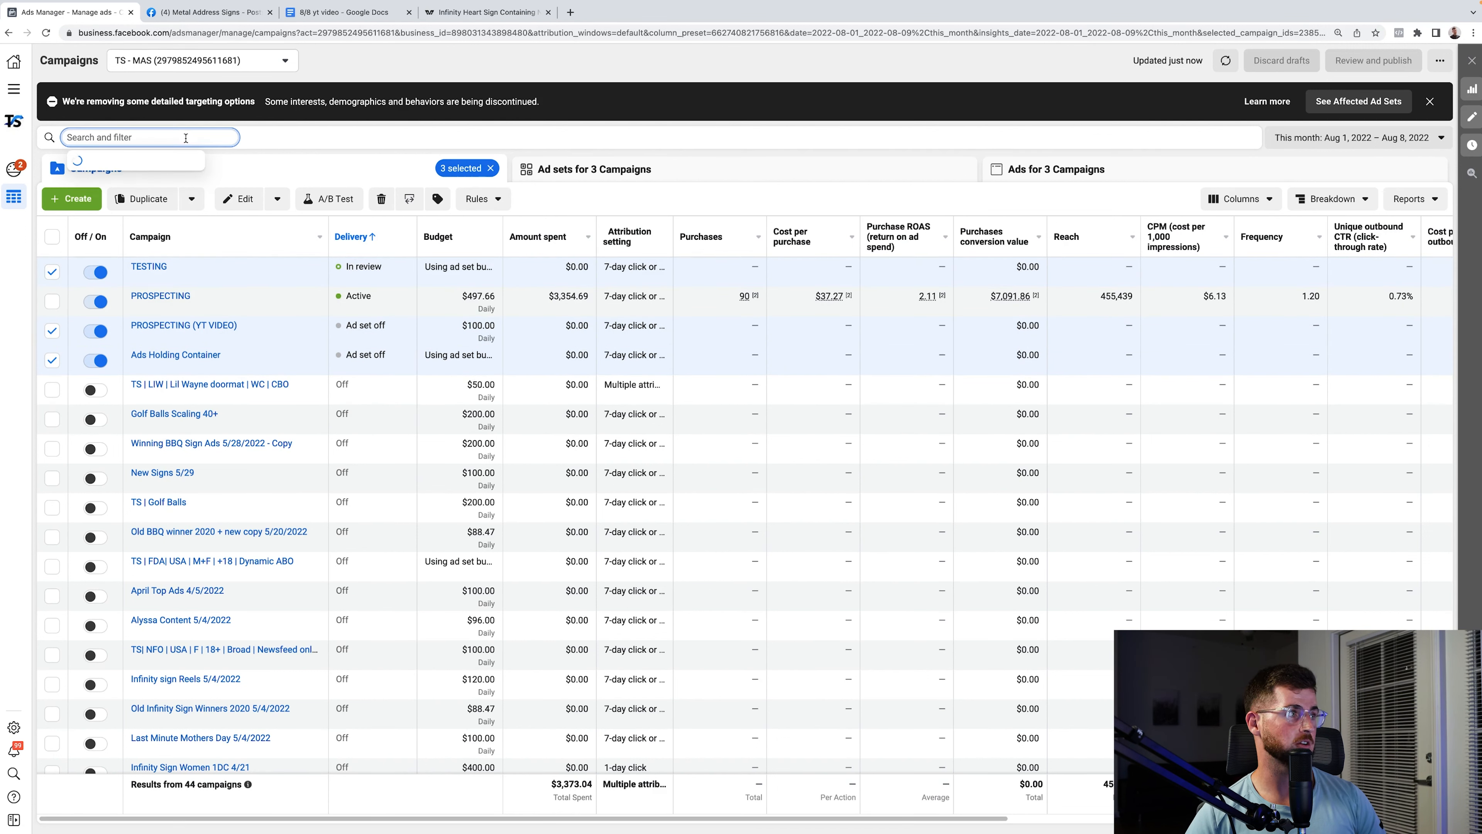
pyautogui.scroll(2, 57, 245)
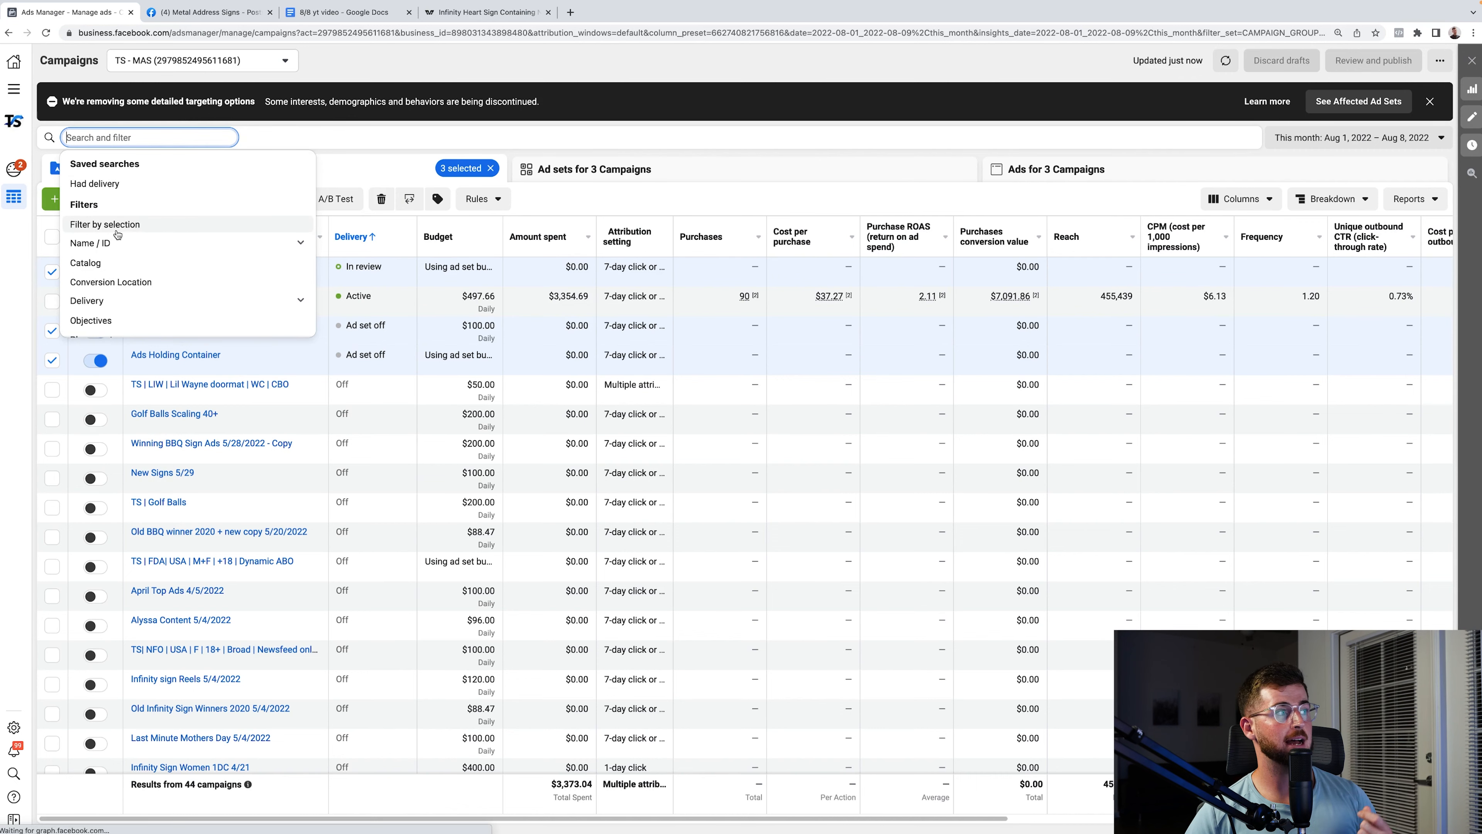
pyautogui.click(117, 233)
pyautogui.click(53, 236)
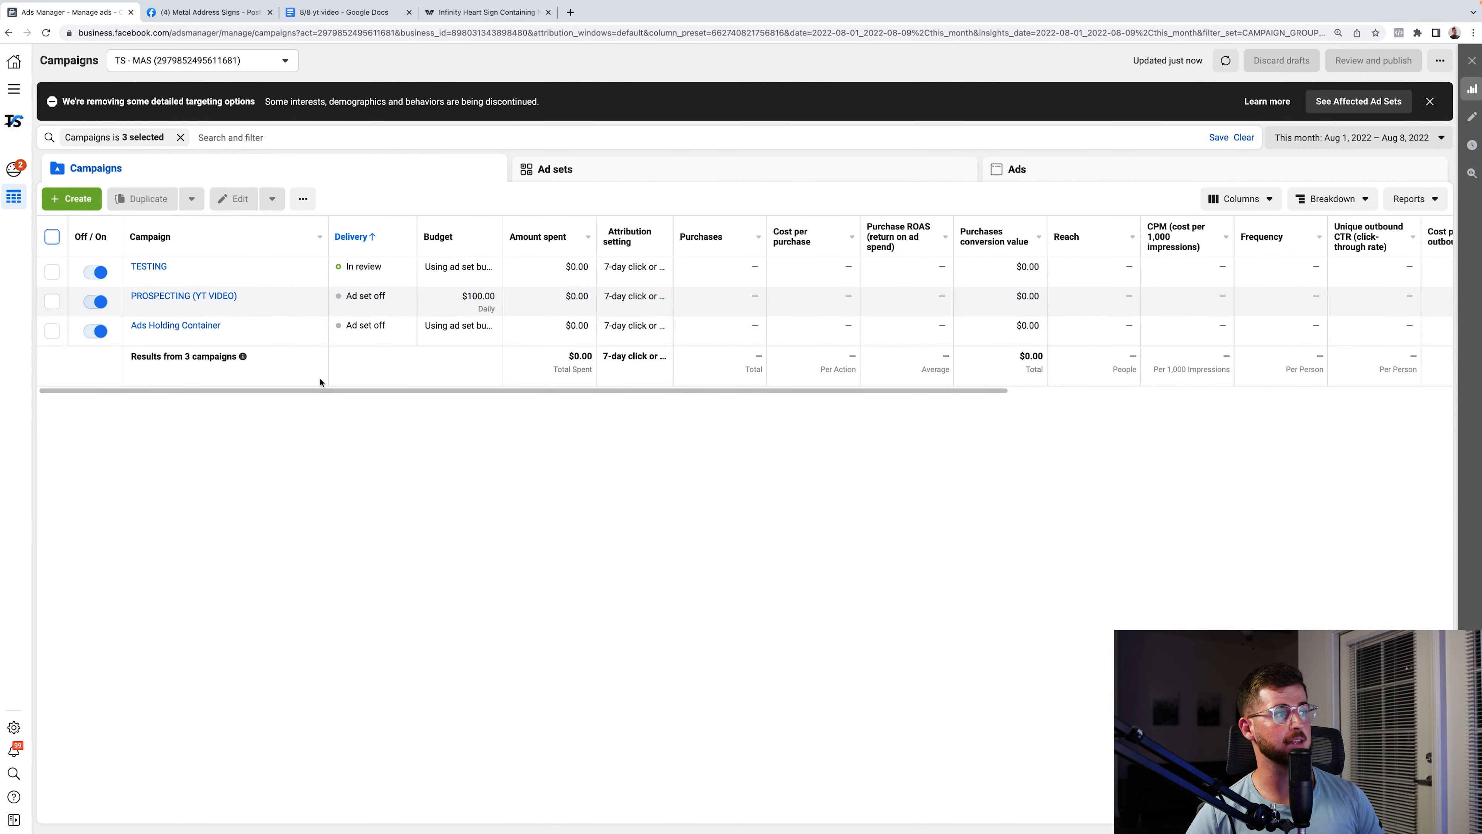
# - Review the ad sets in the TESTING campaign and return to the campaign list with nothing selected
pyautogui.click(147, 267)
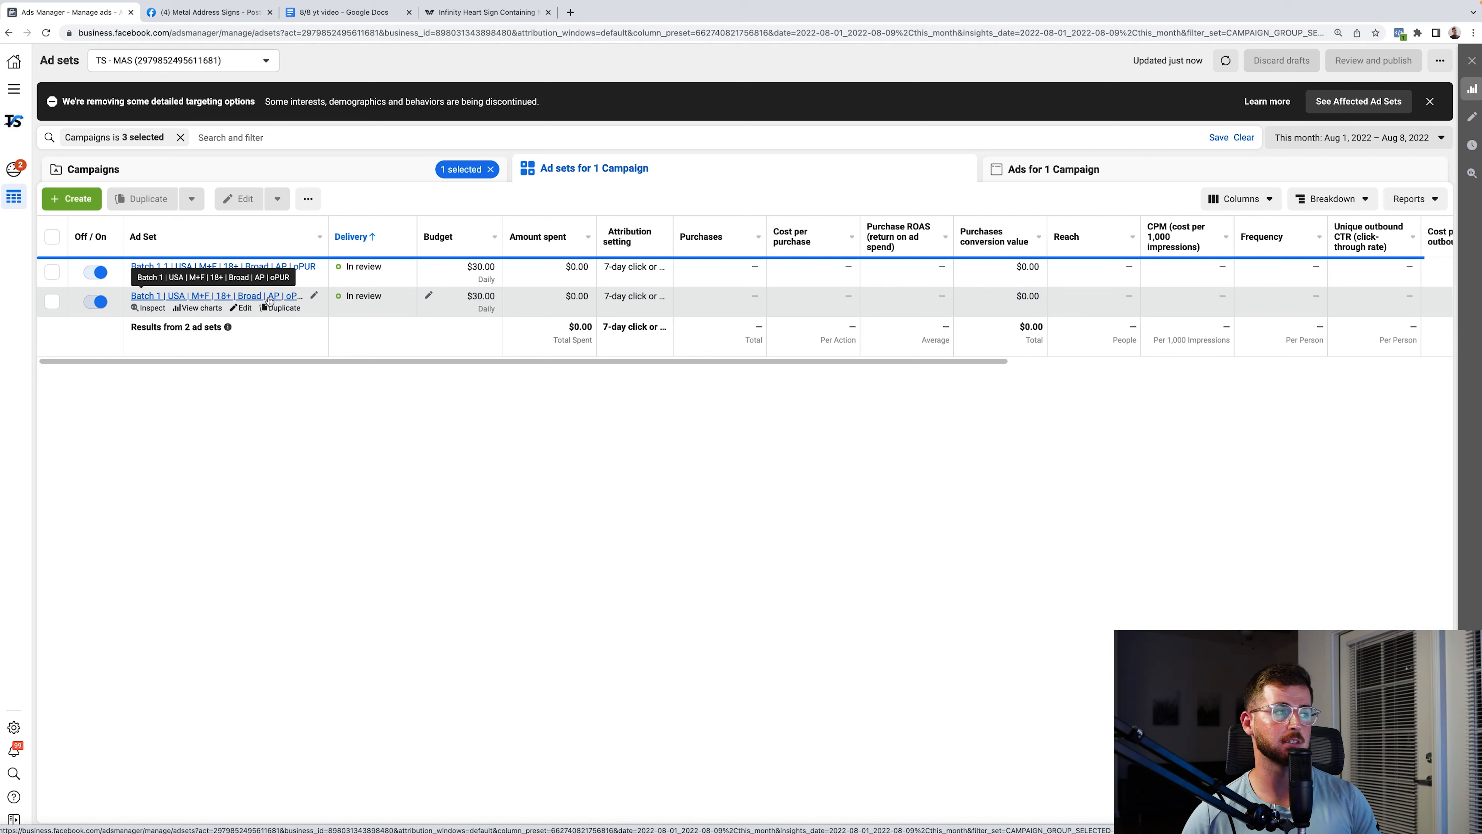
pyautogui.click(398, 162)
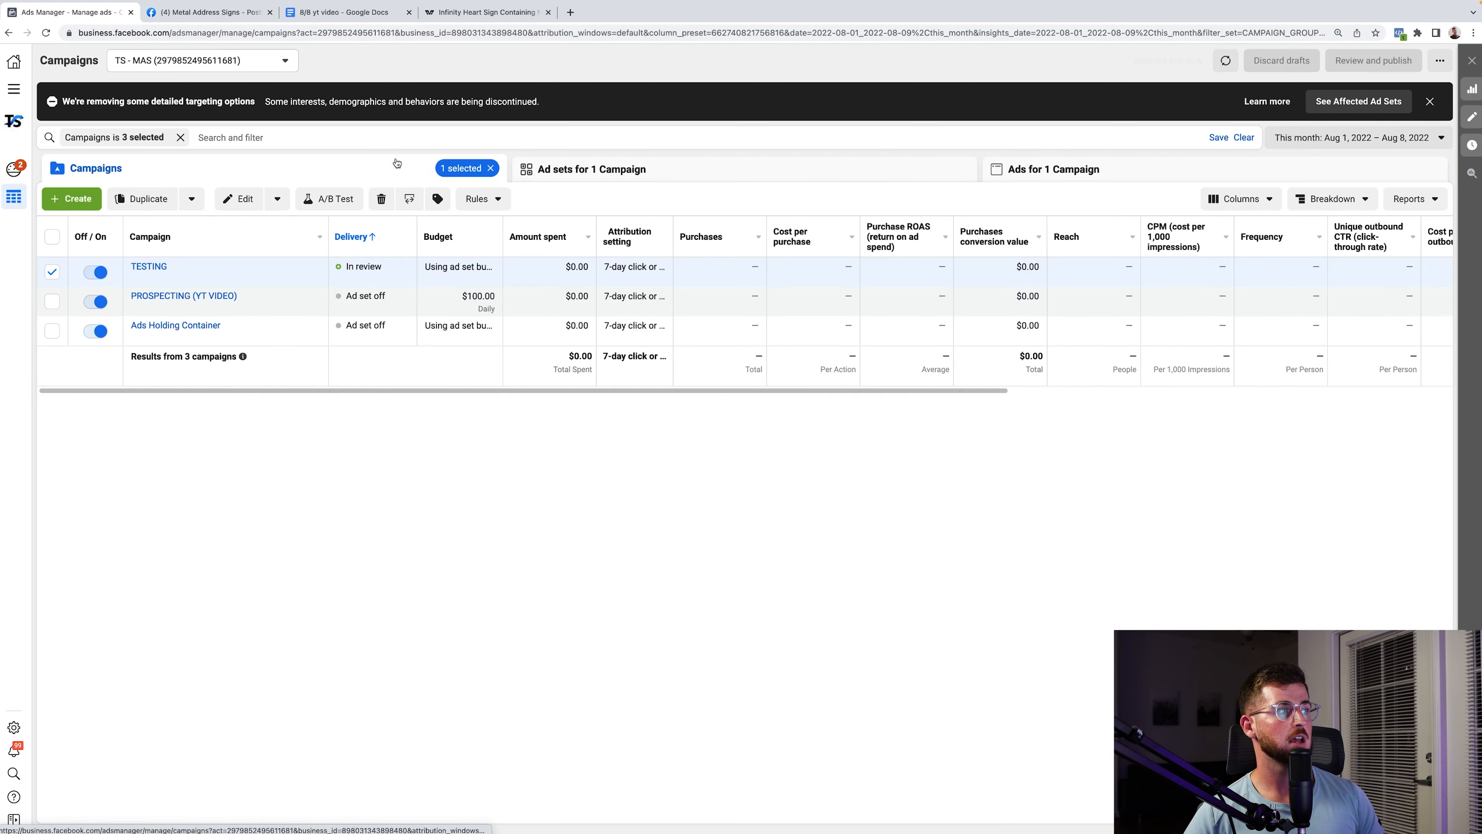
pyautogui.click(53, 272)
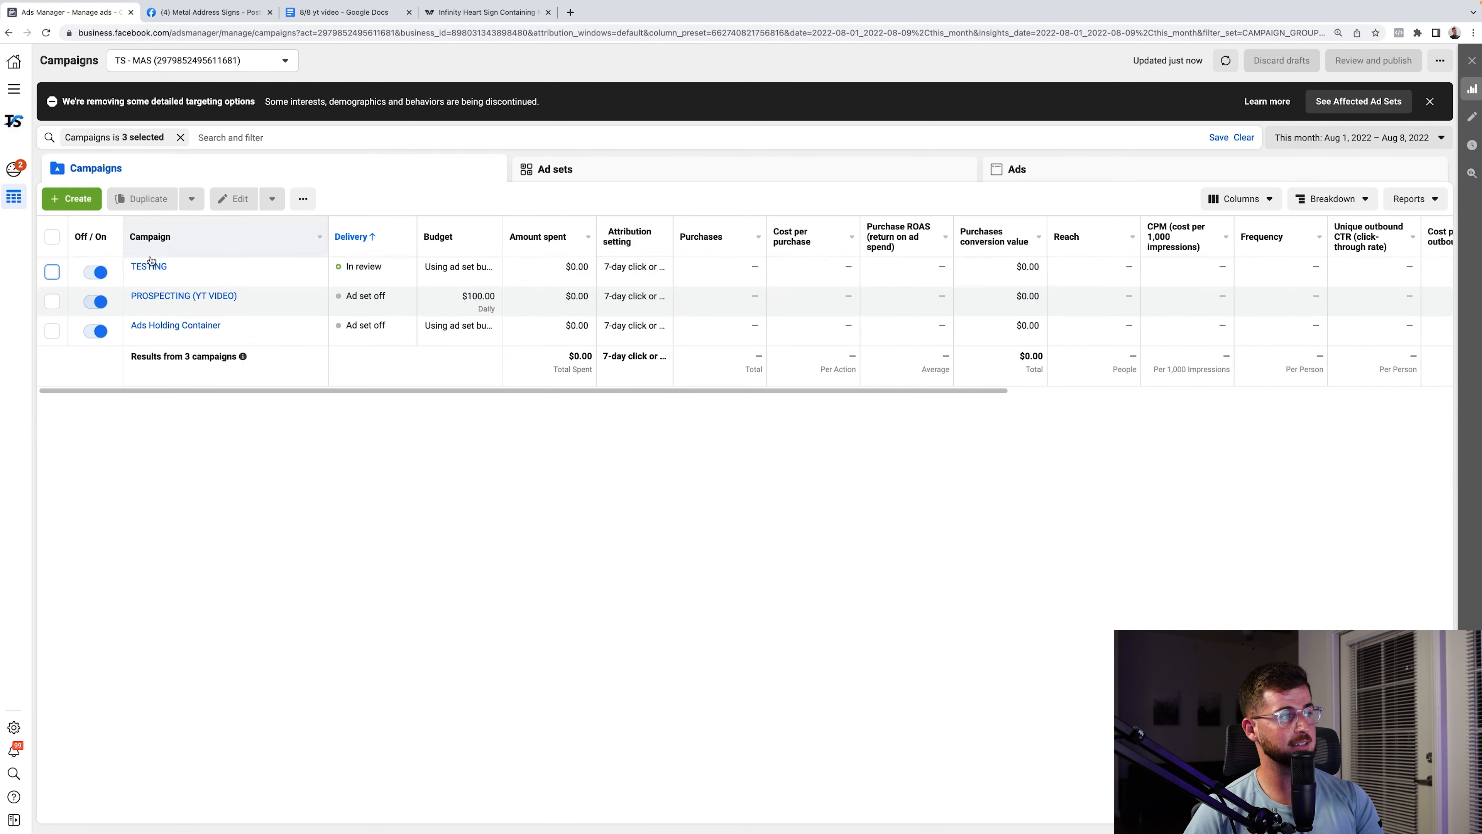
# - Turn on the USA | M+F | 18+ | Broad | AP | oPUR ad set in PROSPECTING (YT VIDEO) and dismiss the detailed targeting notice
pyautogui.moveTo(143, 268)
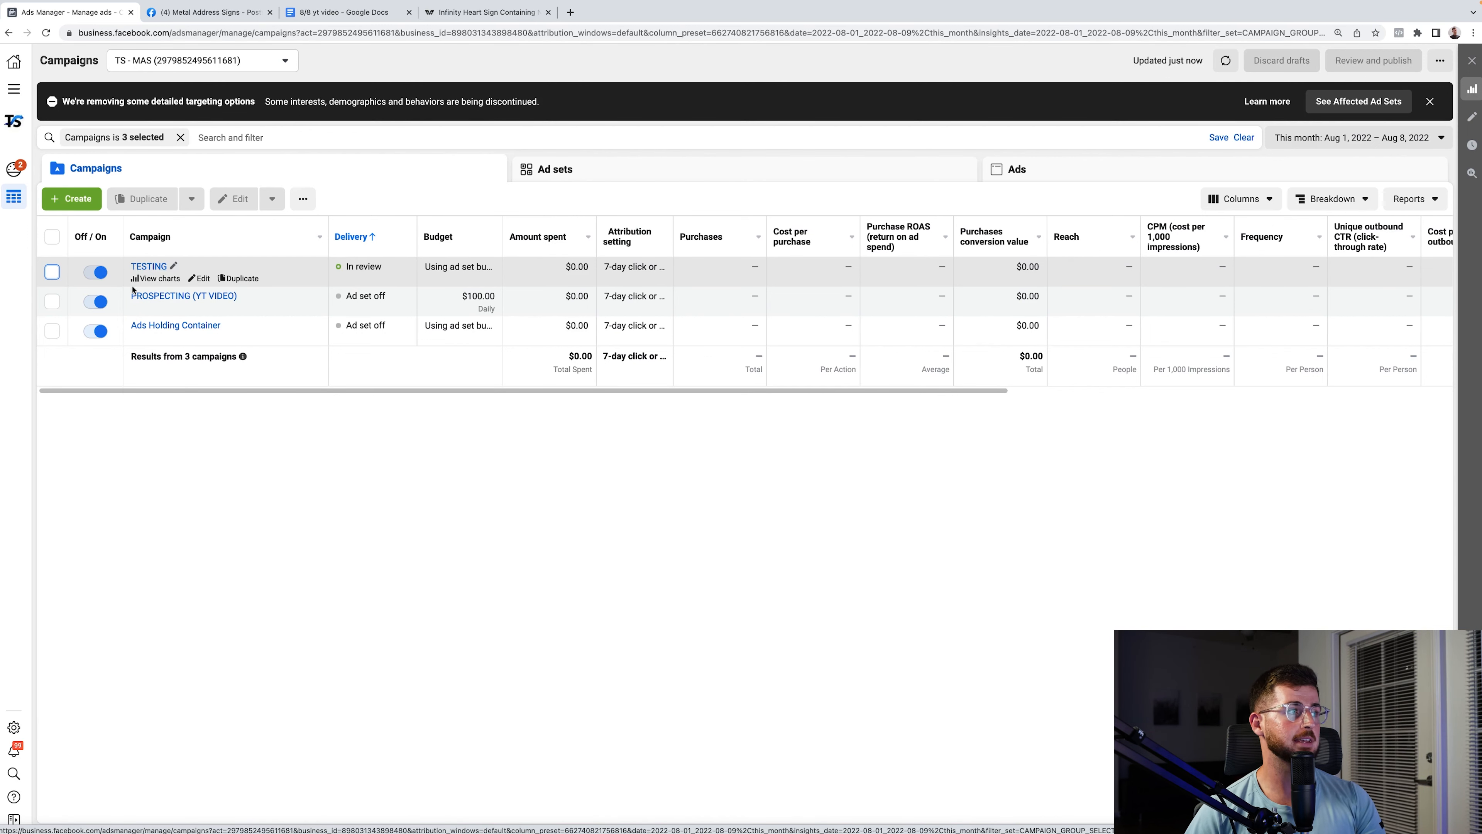
pyautogui.moveTo(166, 298)
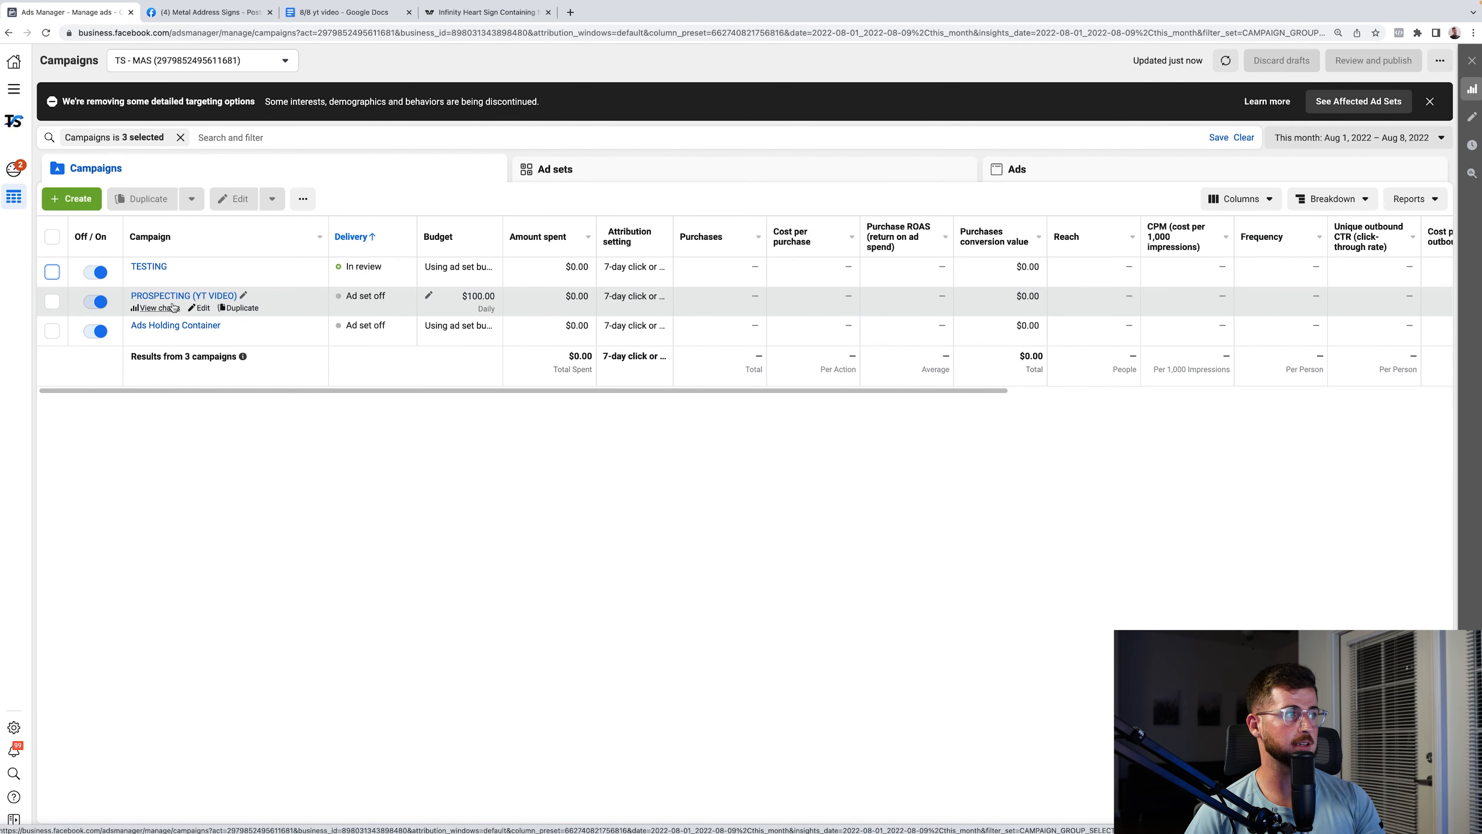
pyautogui.click(182, 297)
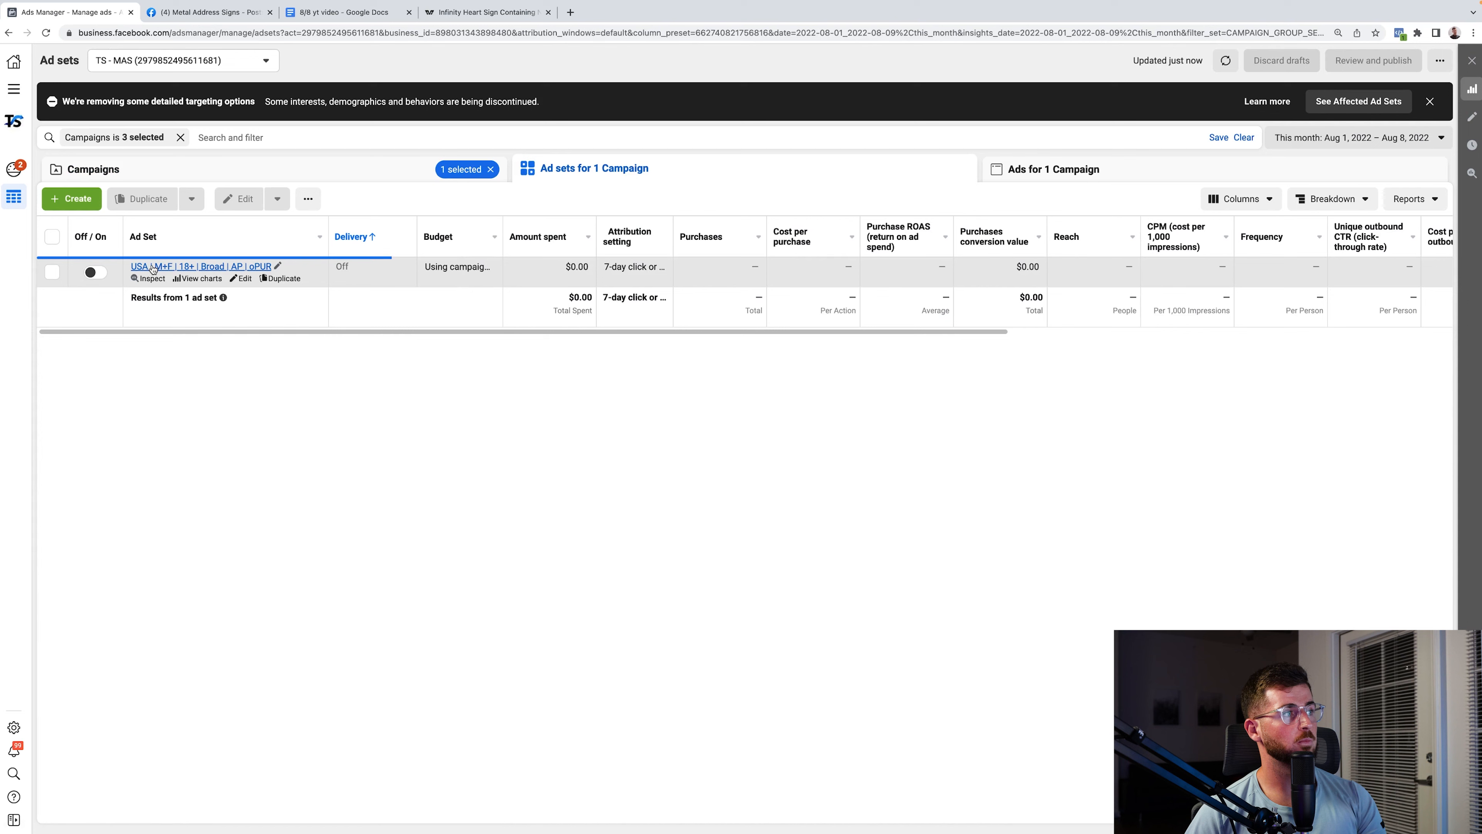
pyautogui.click(95, 272)
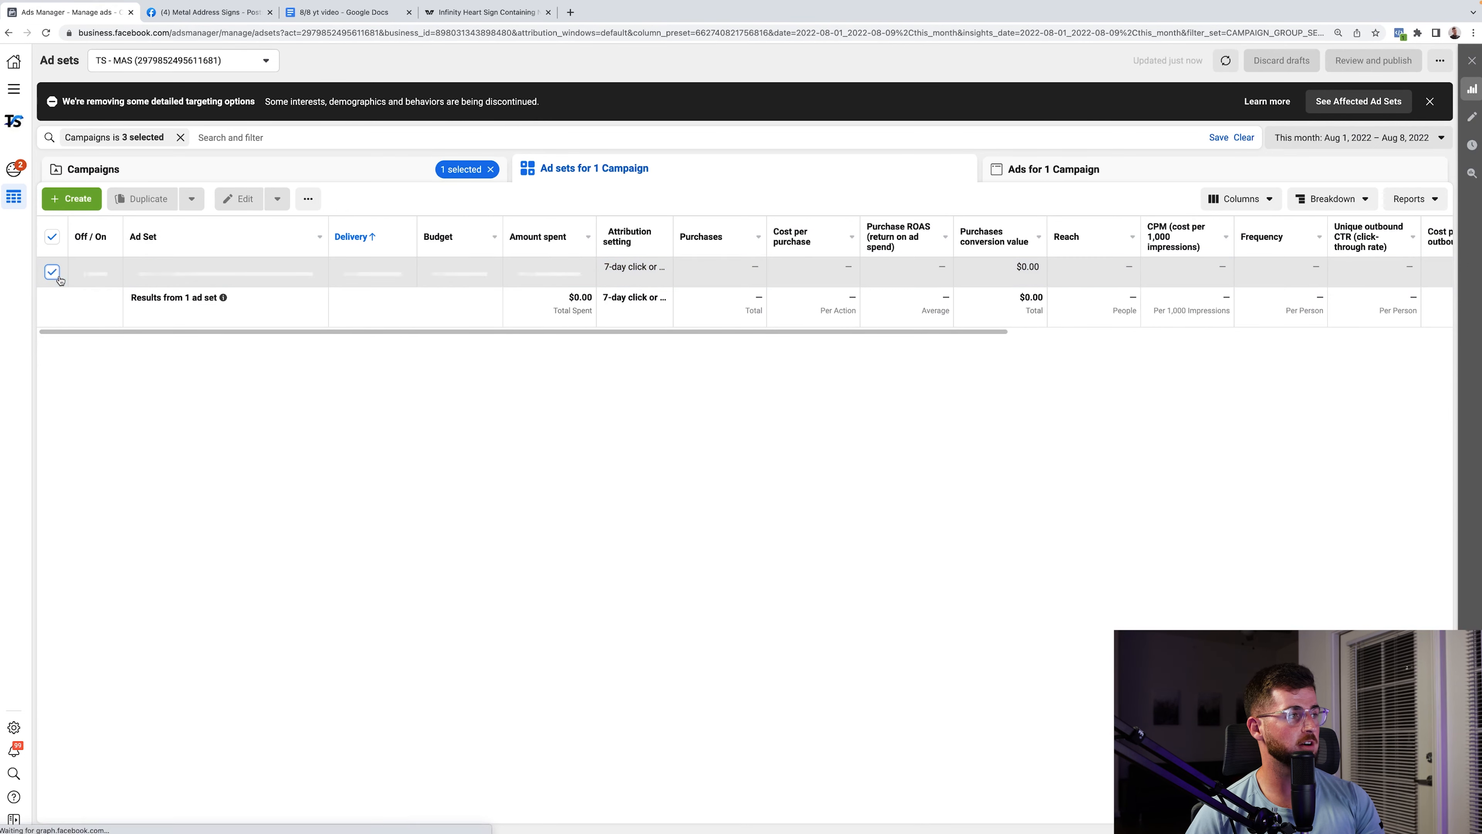
pyautogui.click(171, 266)
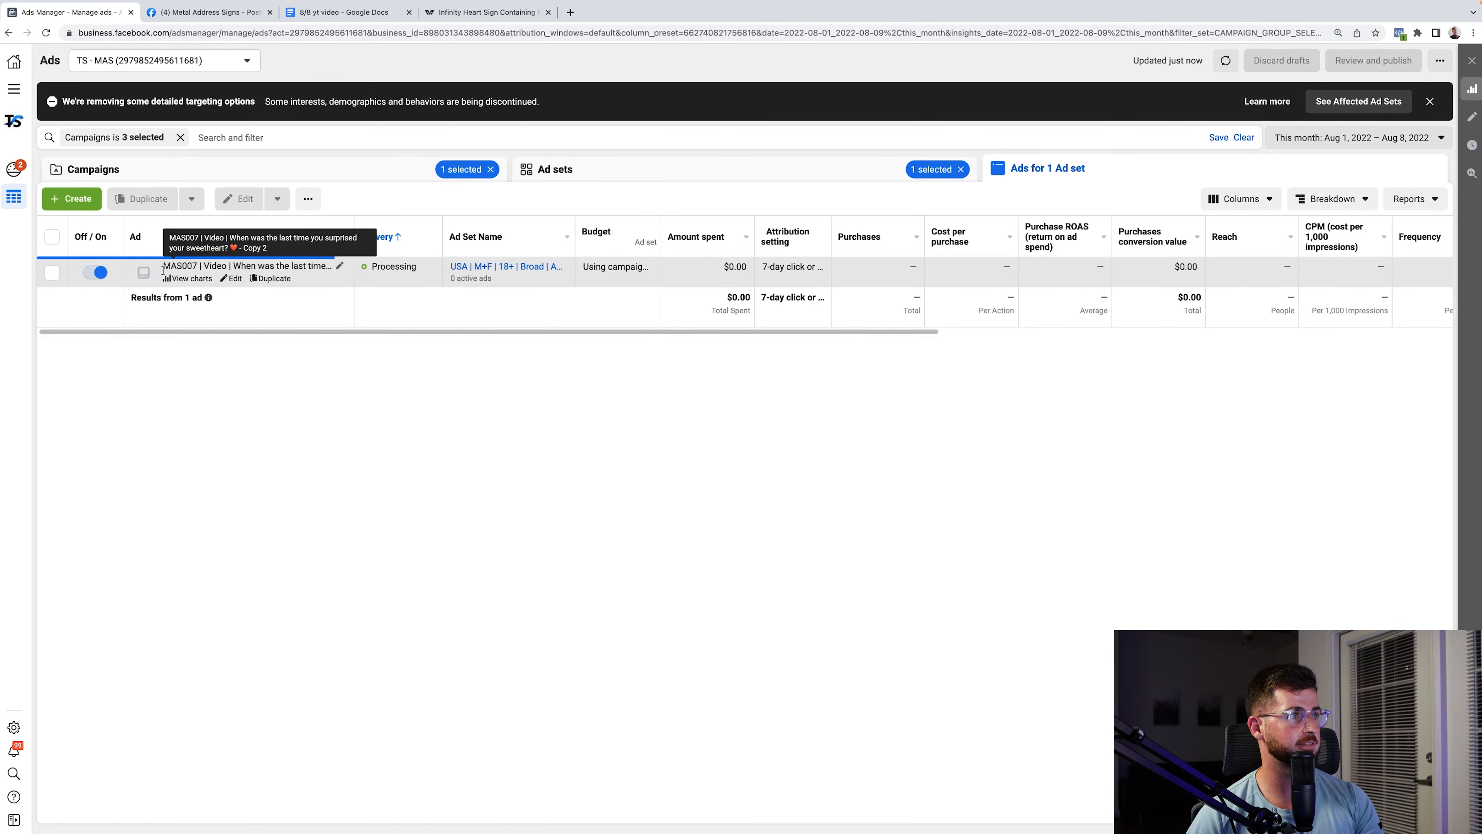
pyautogui.click(603, 177)
pyautogui.click(409, 170)
pyautogui.click(53, 273)
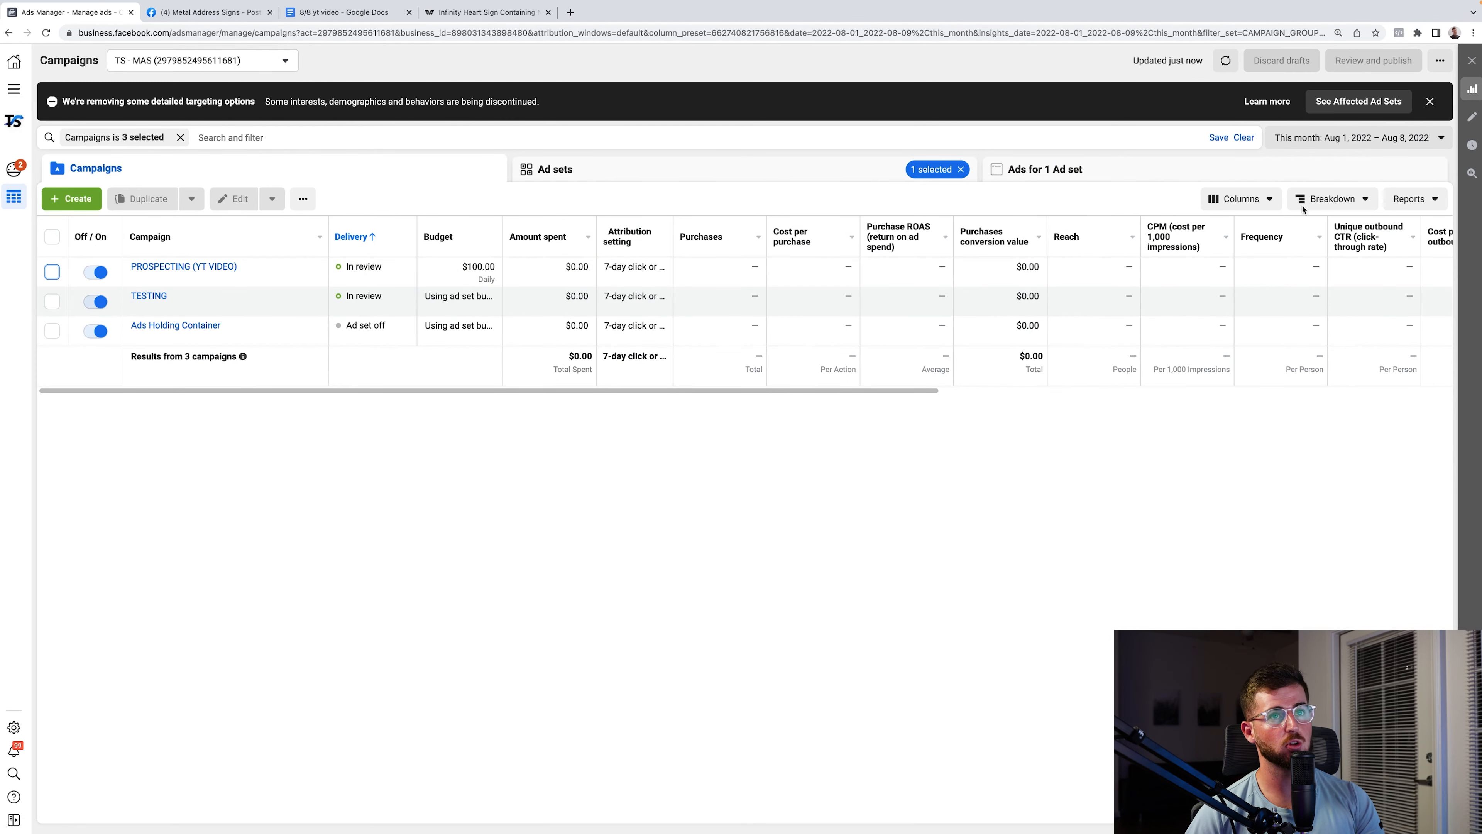
pyautogui.click(1431, 103)
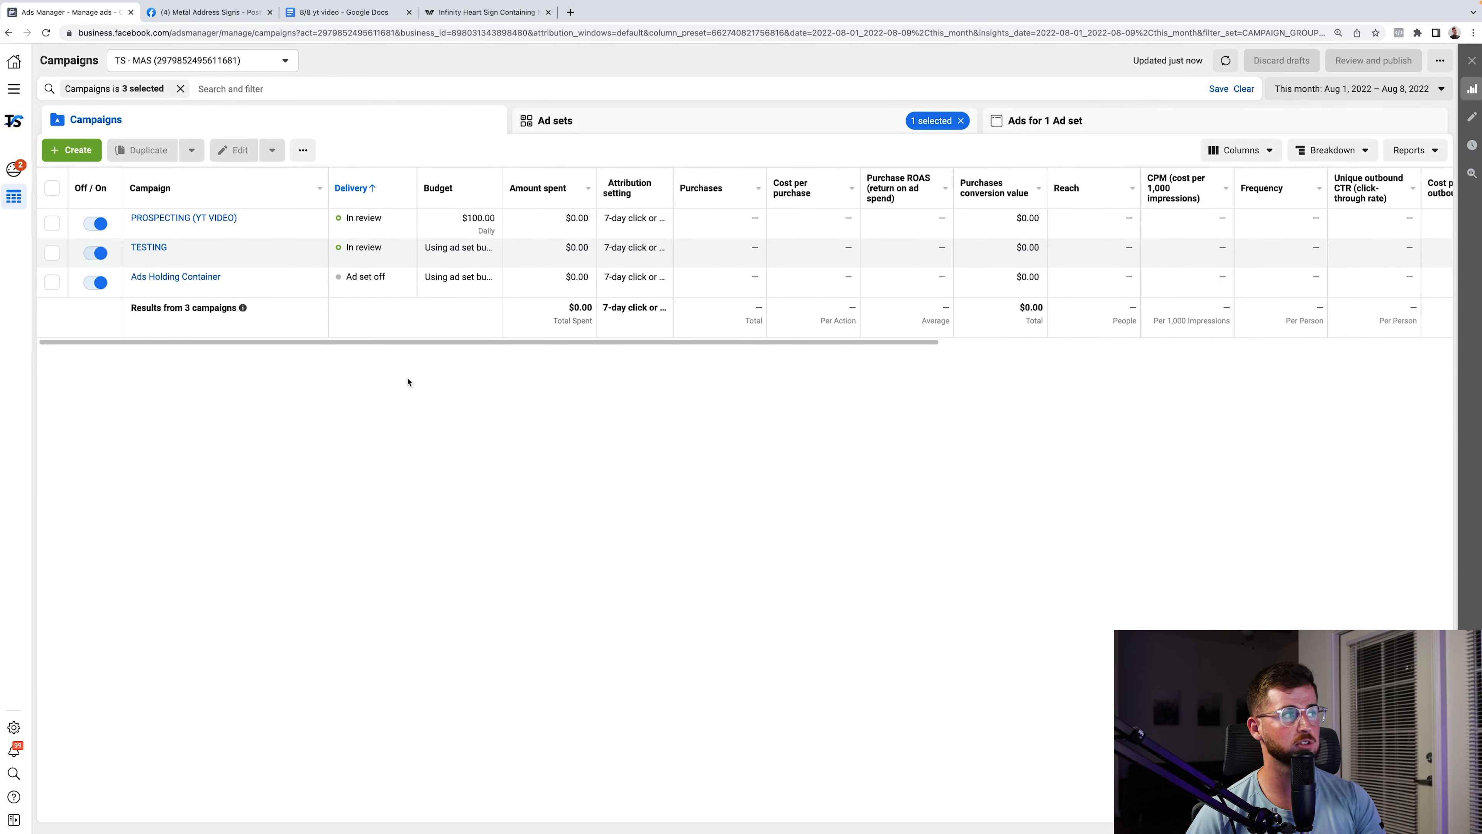
# - Compare the ad sets of the TESTING and PROSPECTING (YT VIDEO) campaigns and return to the unselected campaign list
pyautogui.click(149, 247)
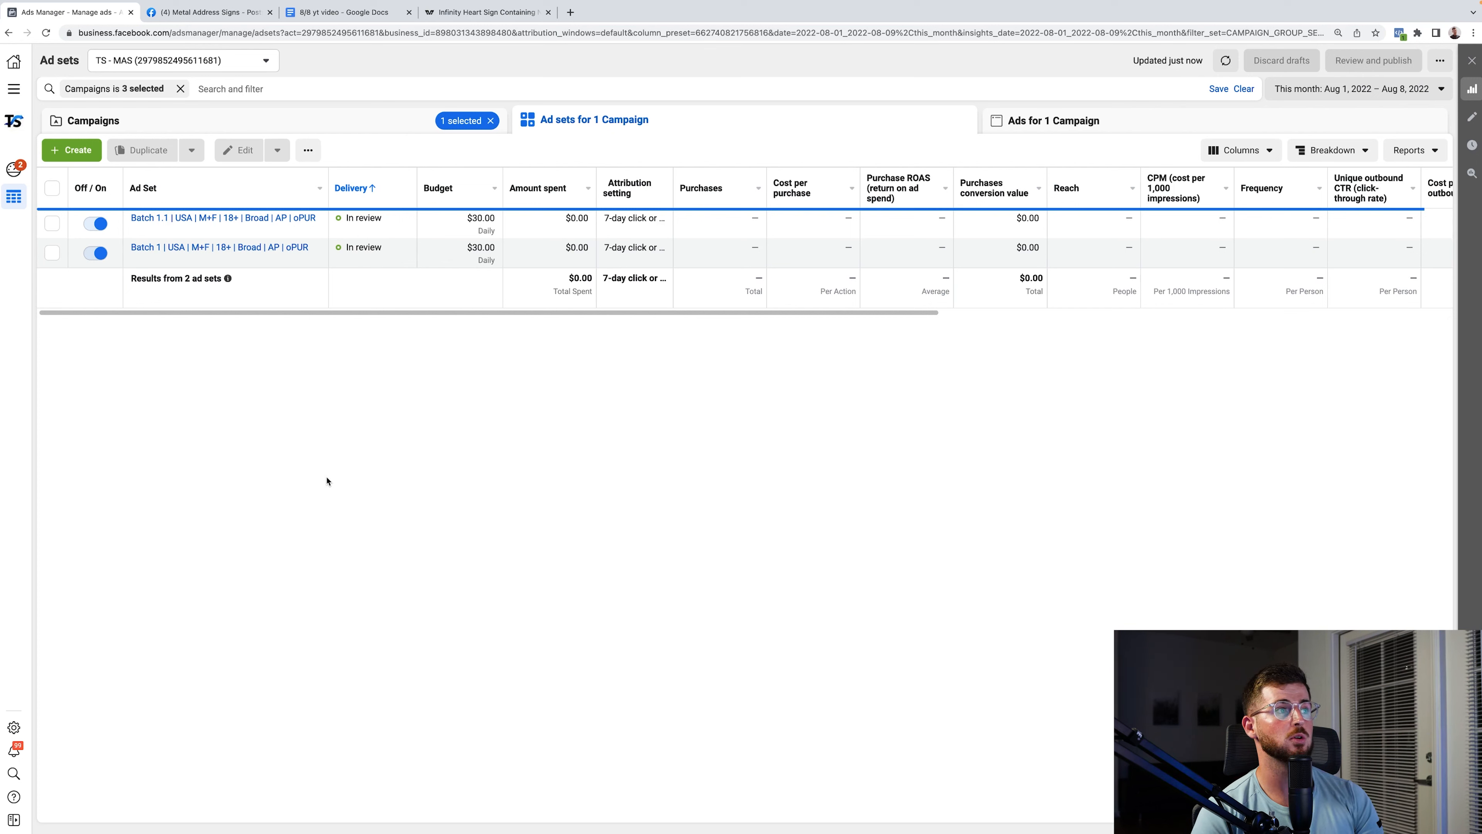
pyautogui.click(402, 134)
pyautogui.click(181, 219)
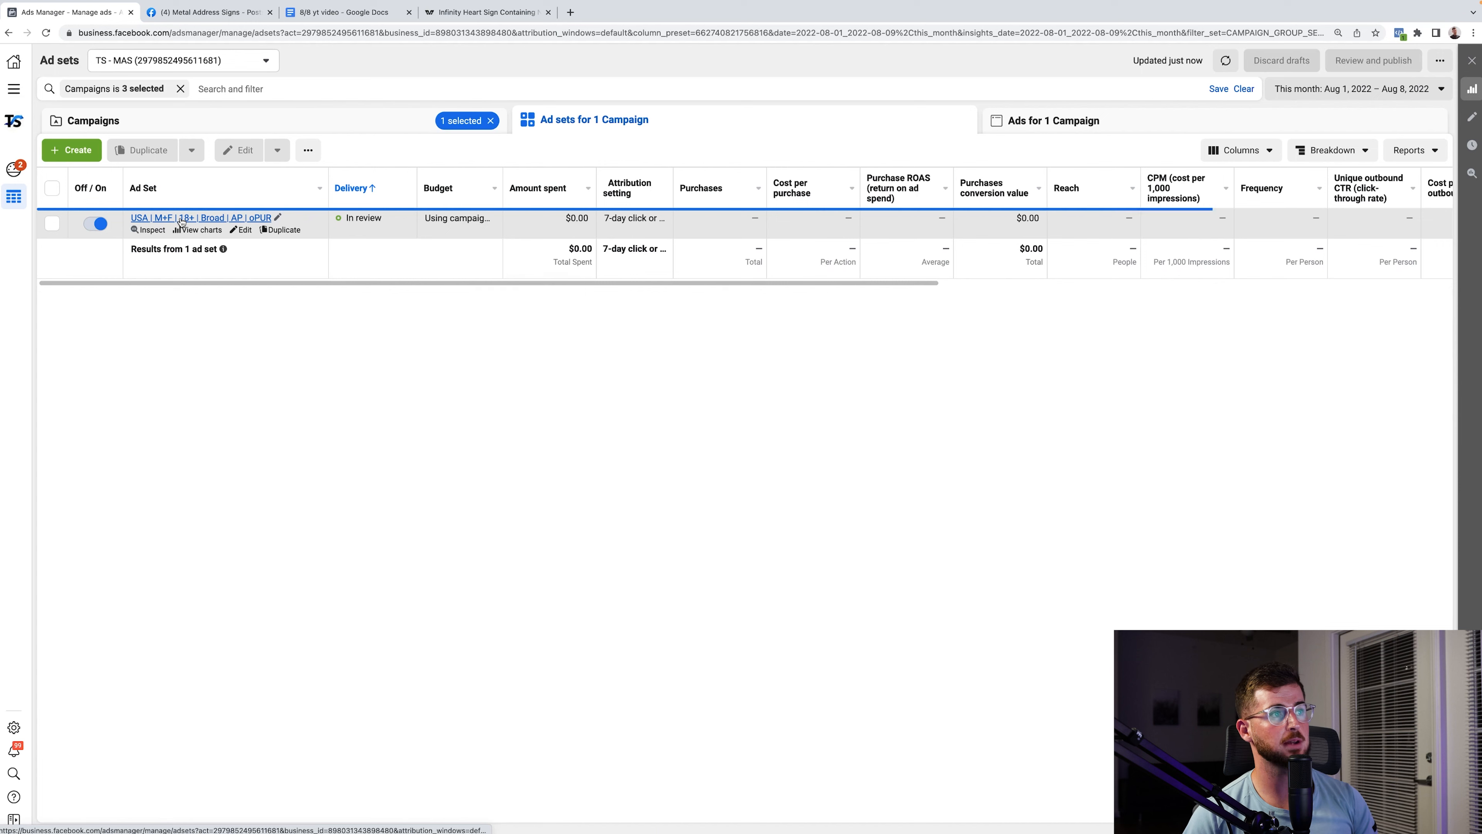
pyautogui.click(357, 131)
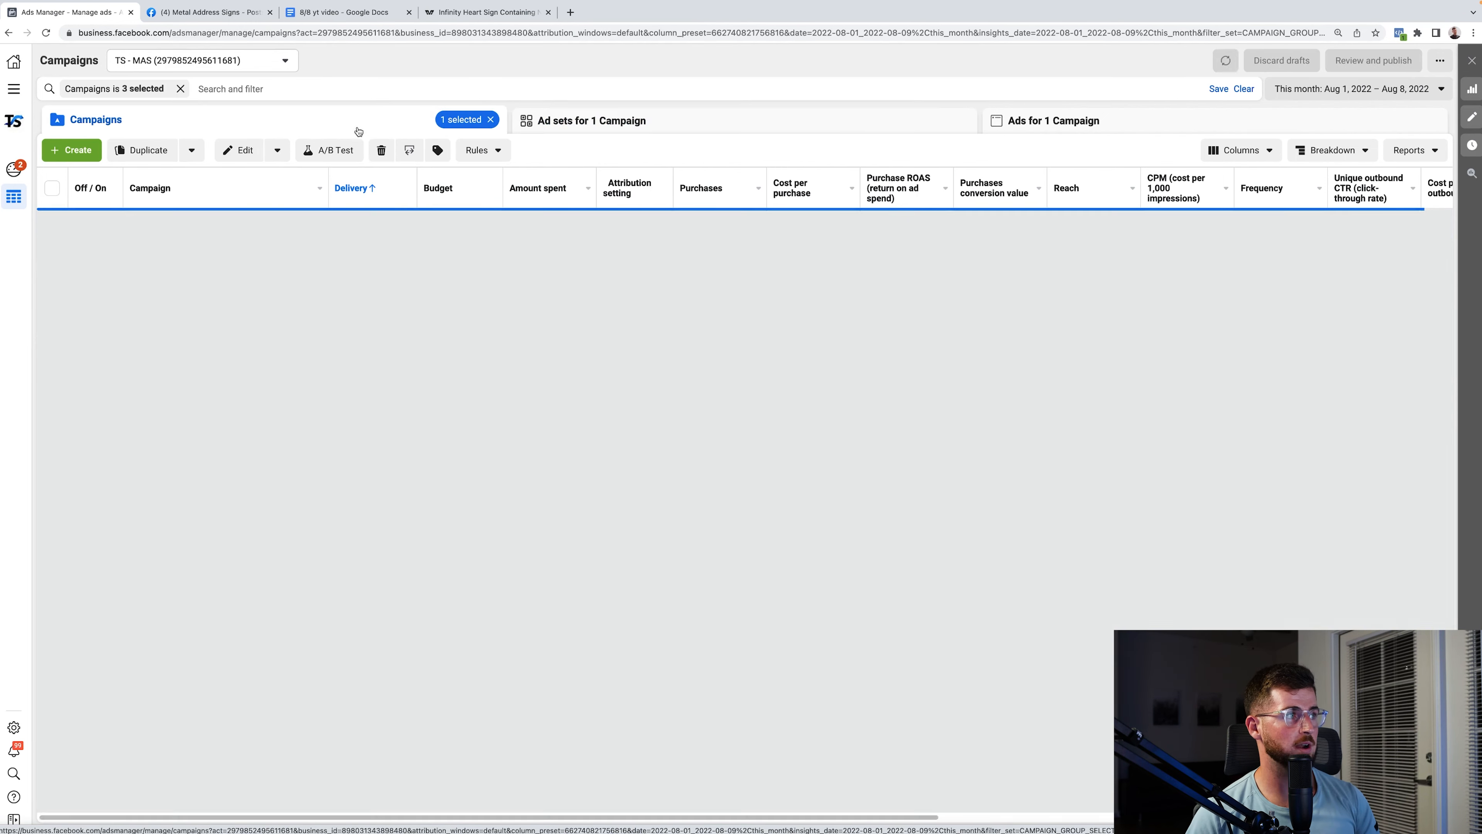
pyautogui.click(52, 224)
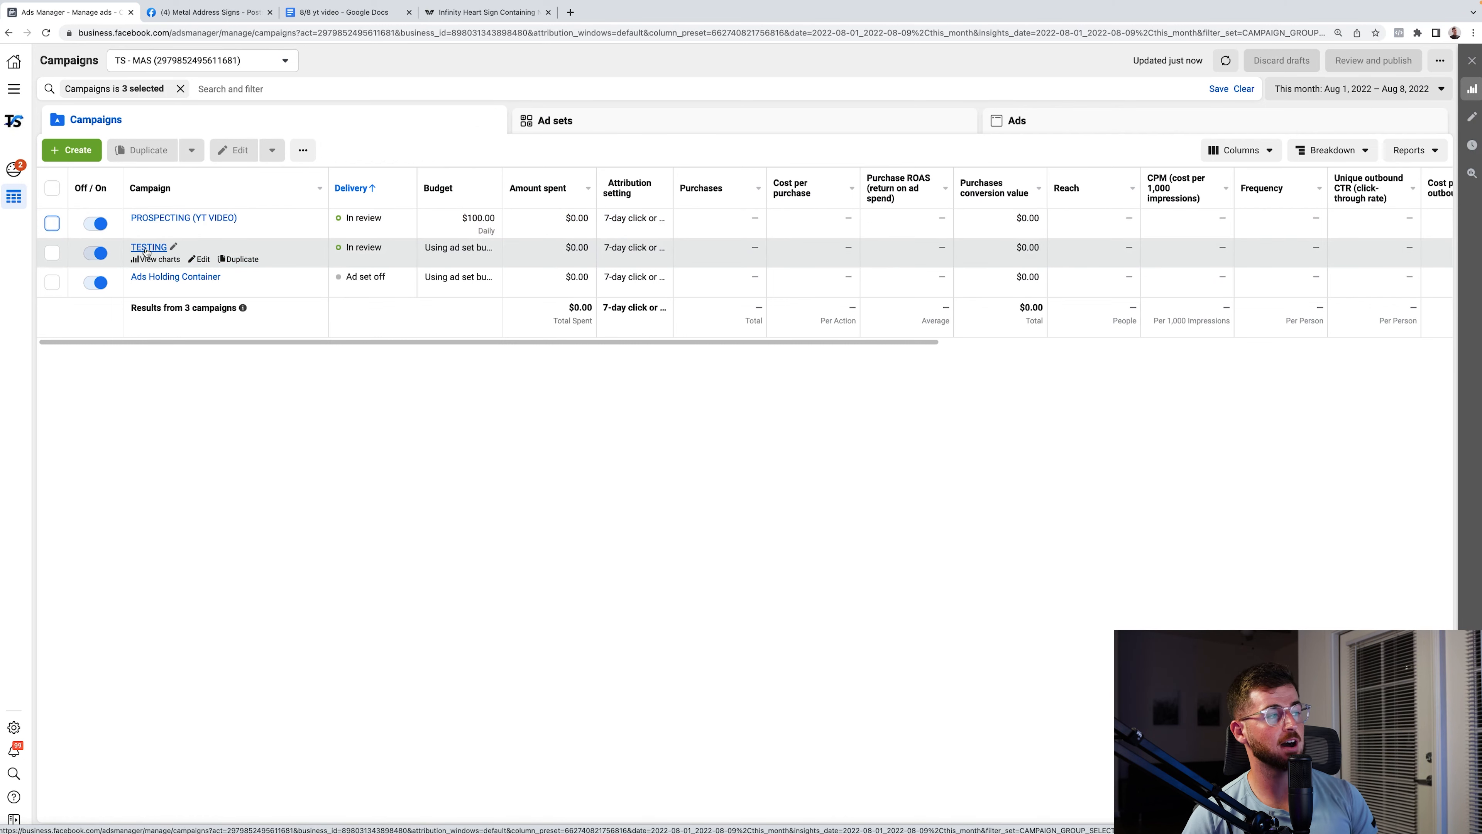
# - Duplicate the MAS004 photo ad from TESTING's Batch 1.1 into PROSPECTING (YT VIDEO), ad set USA | M+F | 18+ | Broad | AP | oPUR, with one copy
pyautogui.click(149, 247)
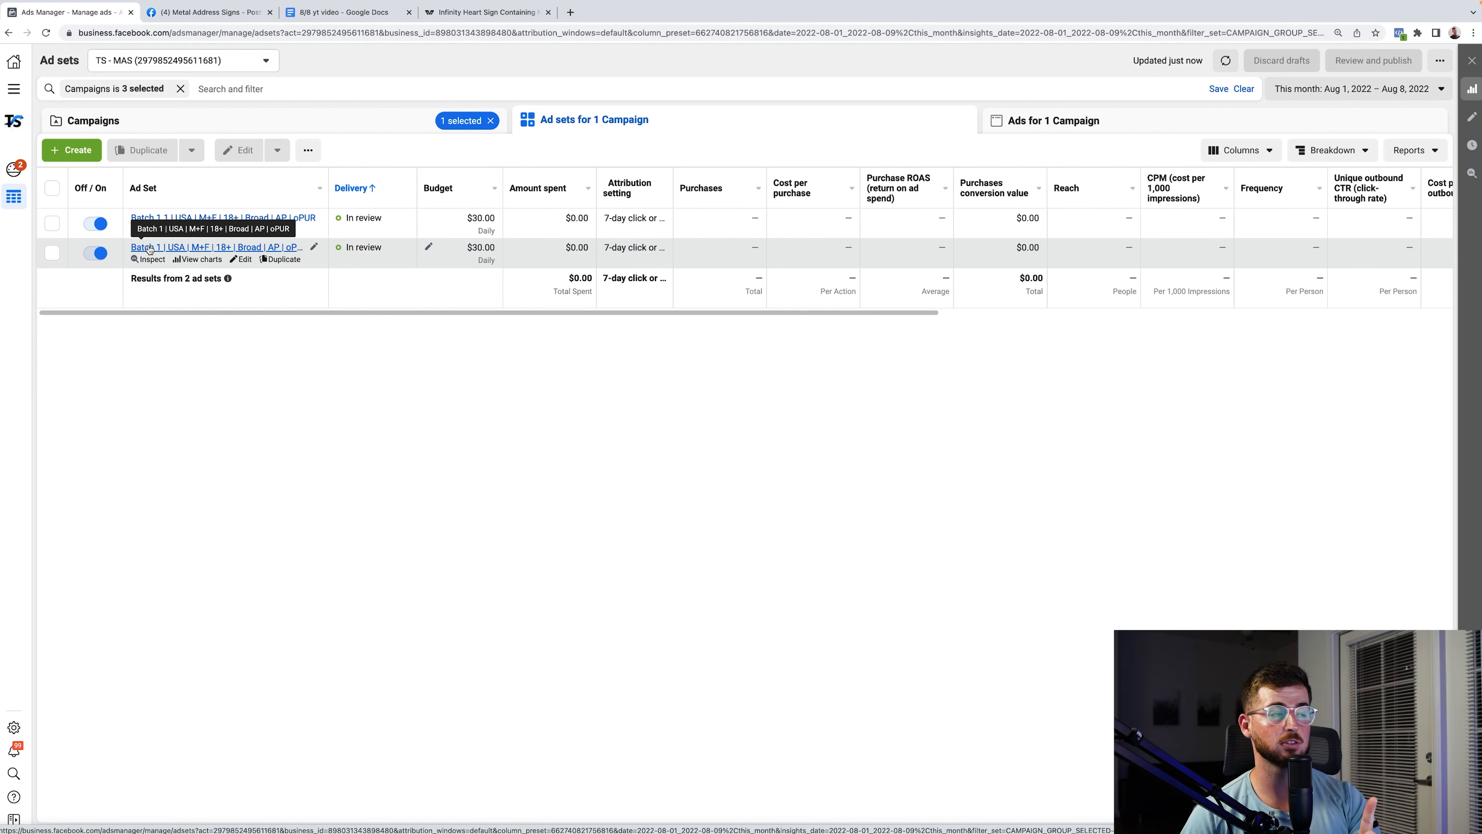
pyautogui.click(182, 223)
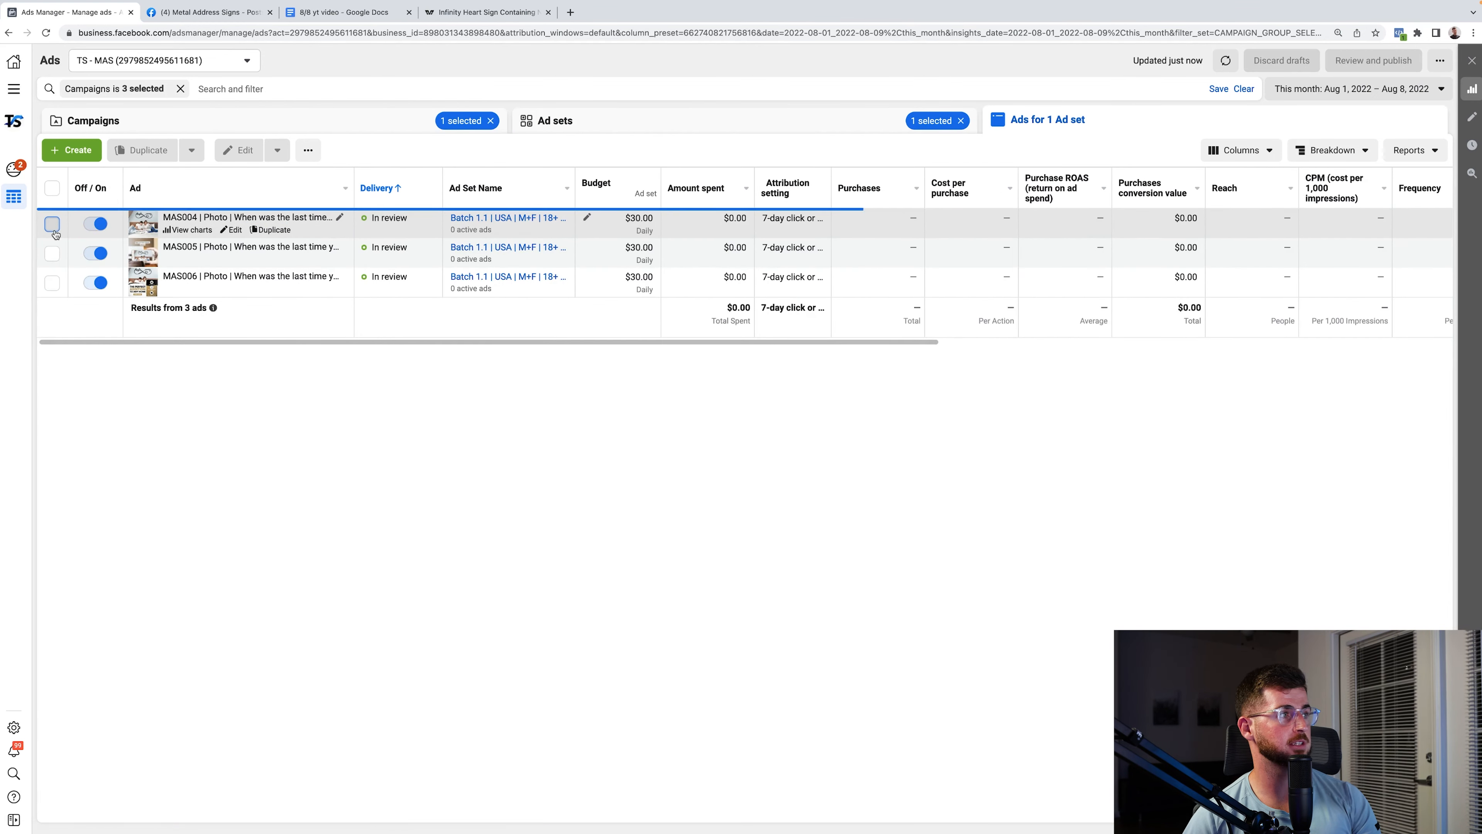
pyautogui.click(52, 224)
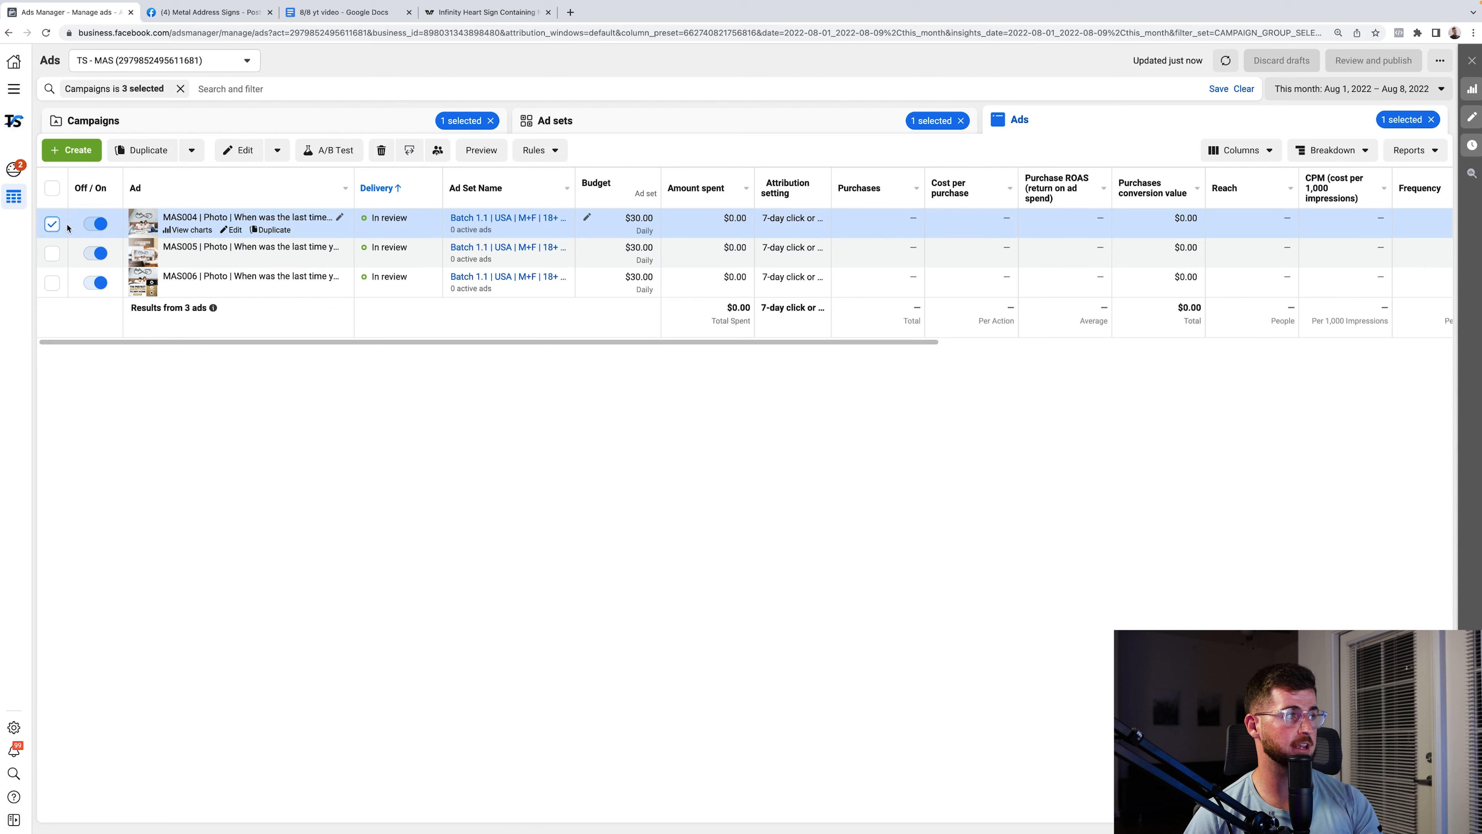
pyautogui.click(162, 158)
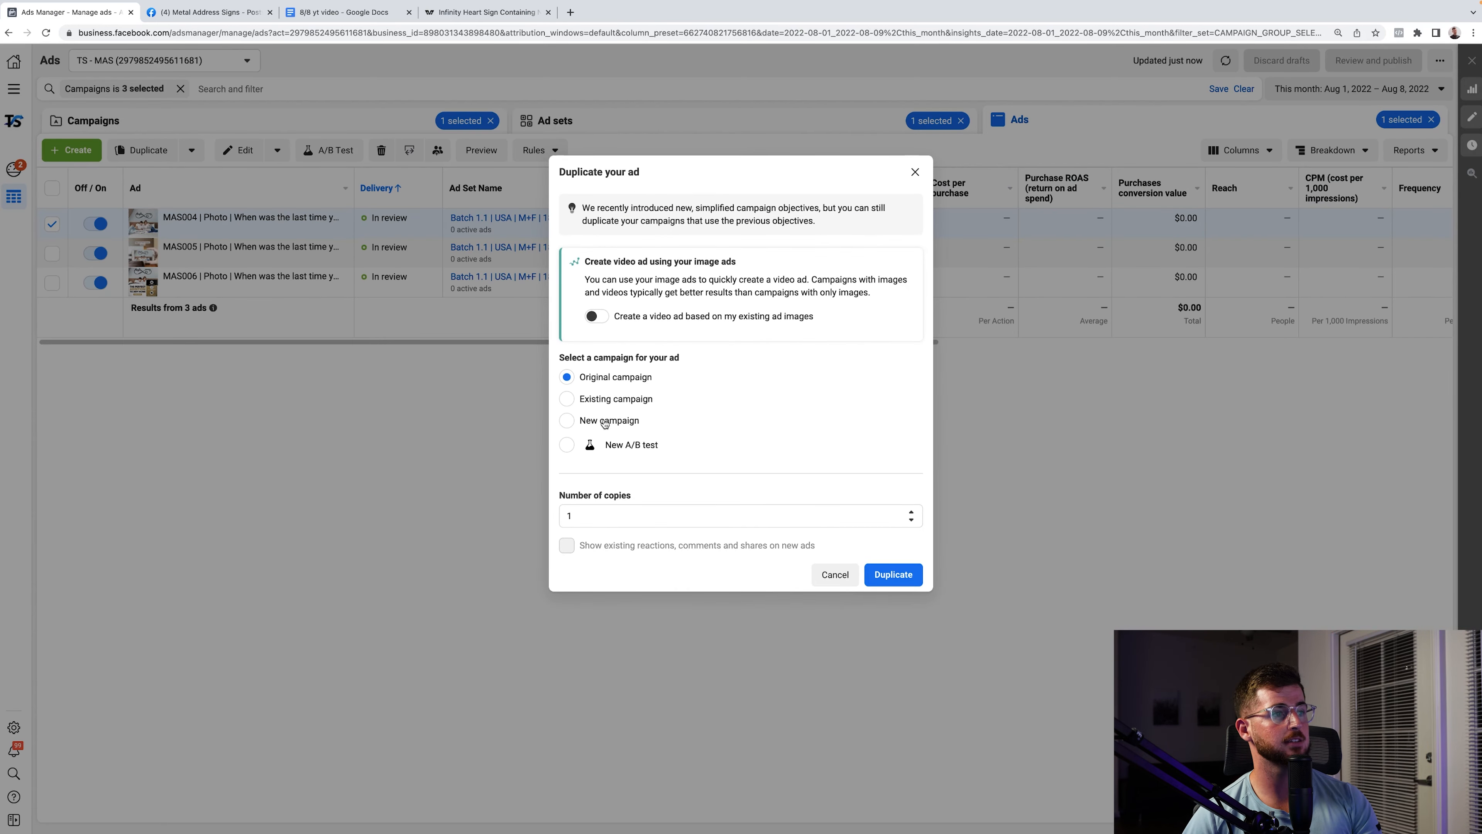
pyautogui.click(612, 402)
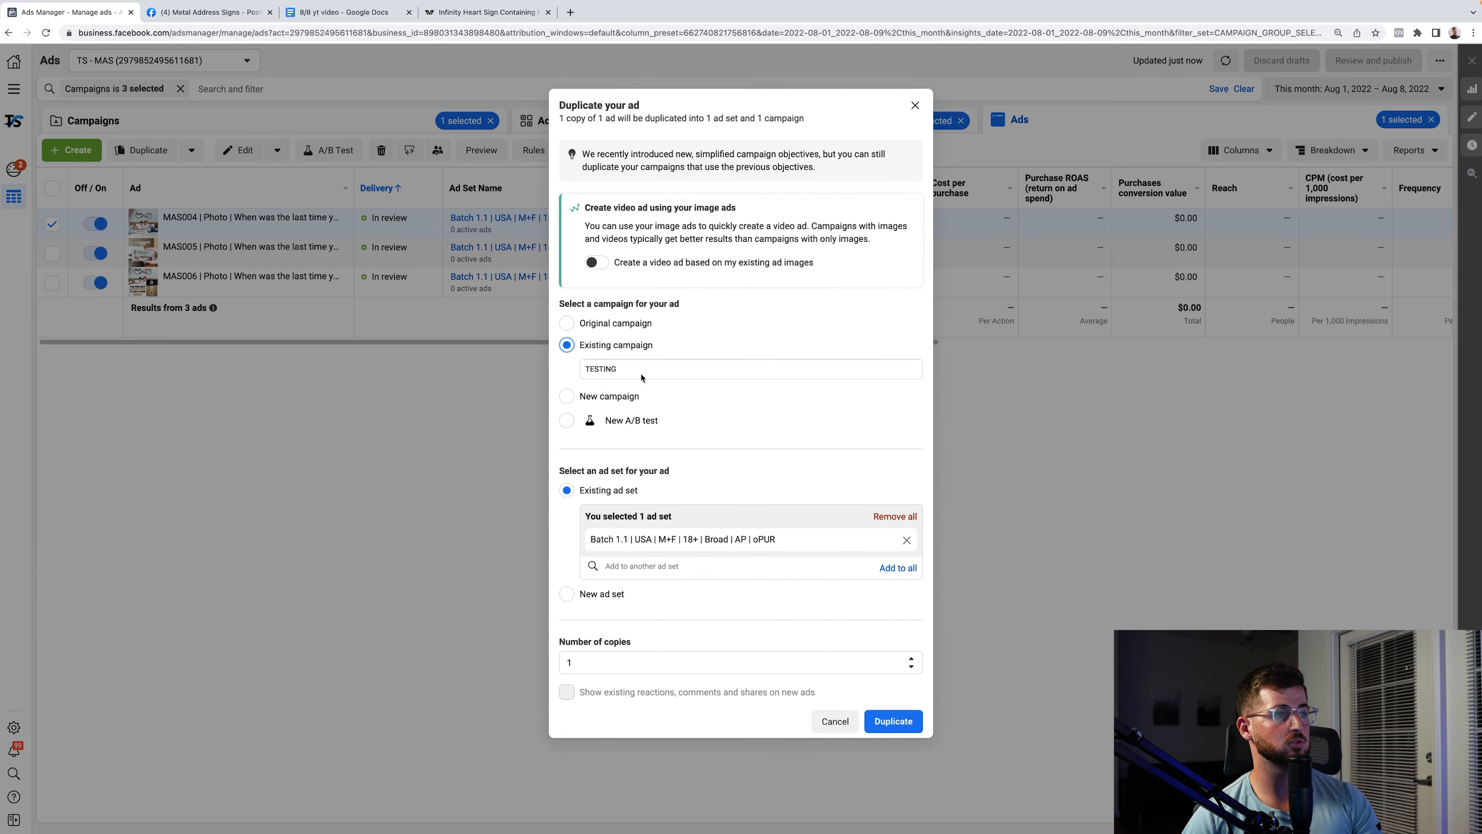
pyautogui.click(677, 366)
pyautogui.write('prosp')
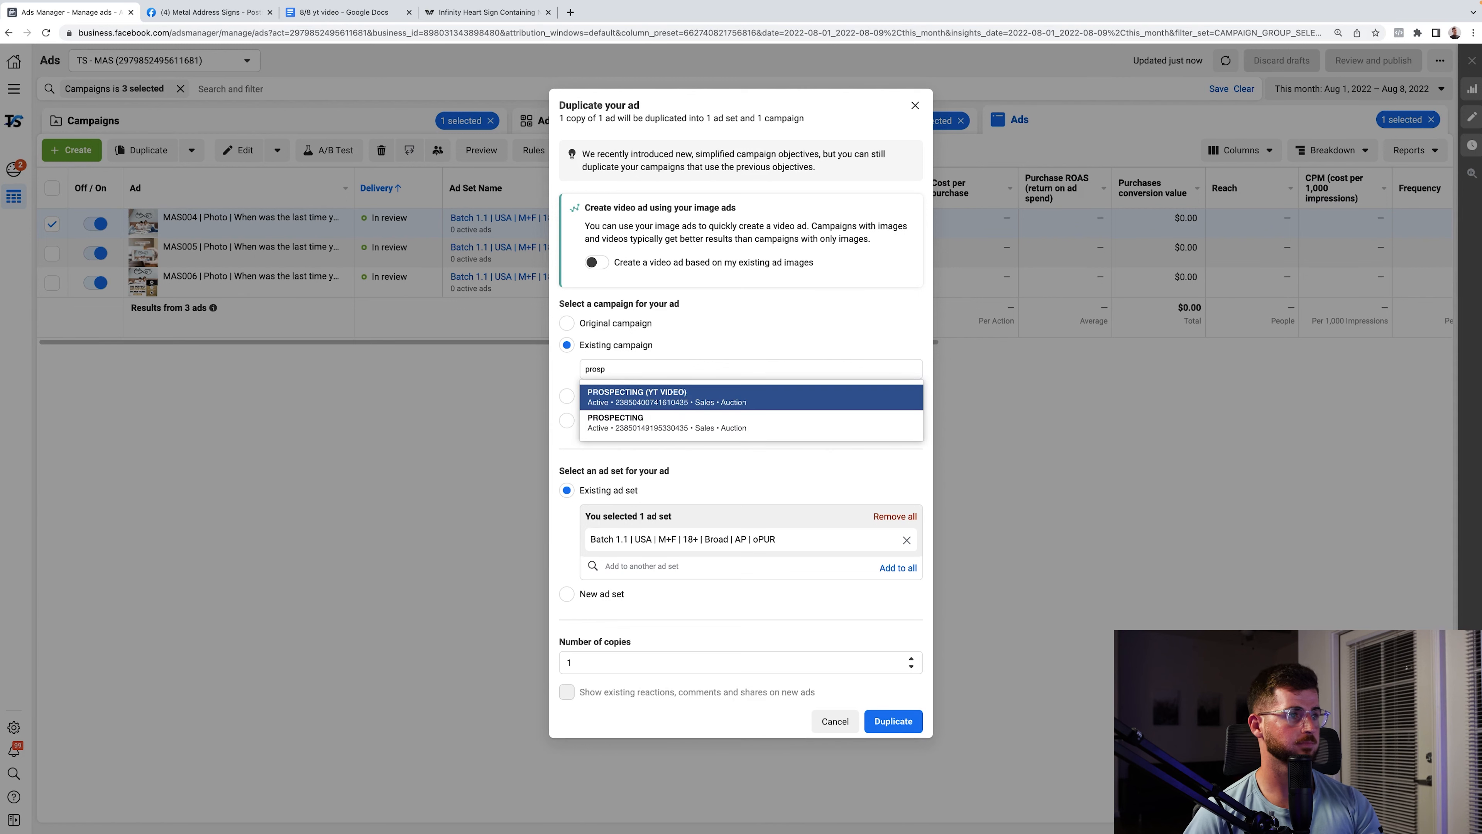
pyautogui.click(687, 406)
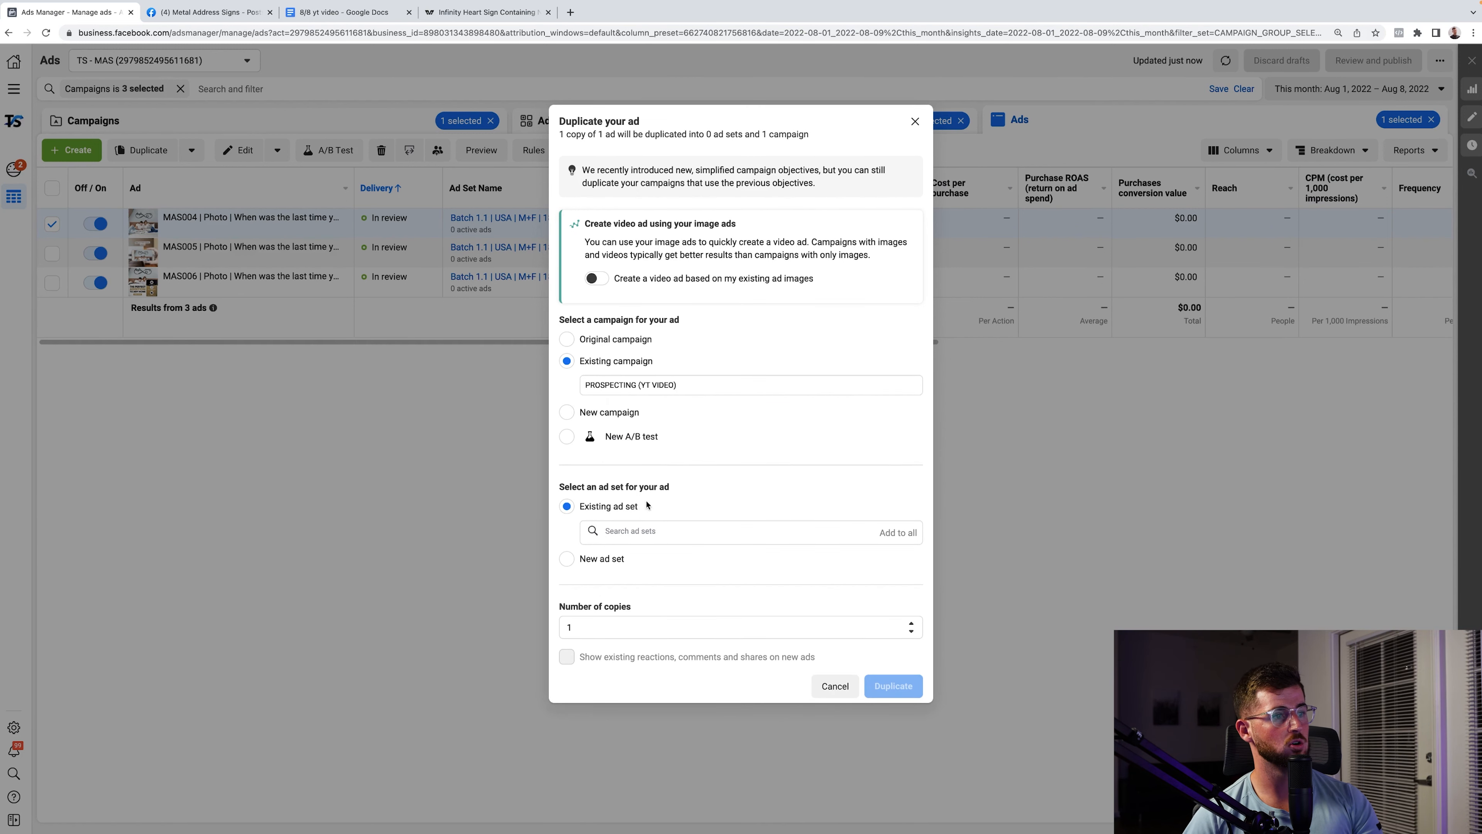
pyautogui.click(663, 532)
pyautogui.click(671, 559)
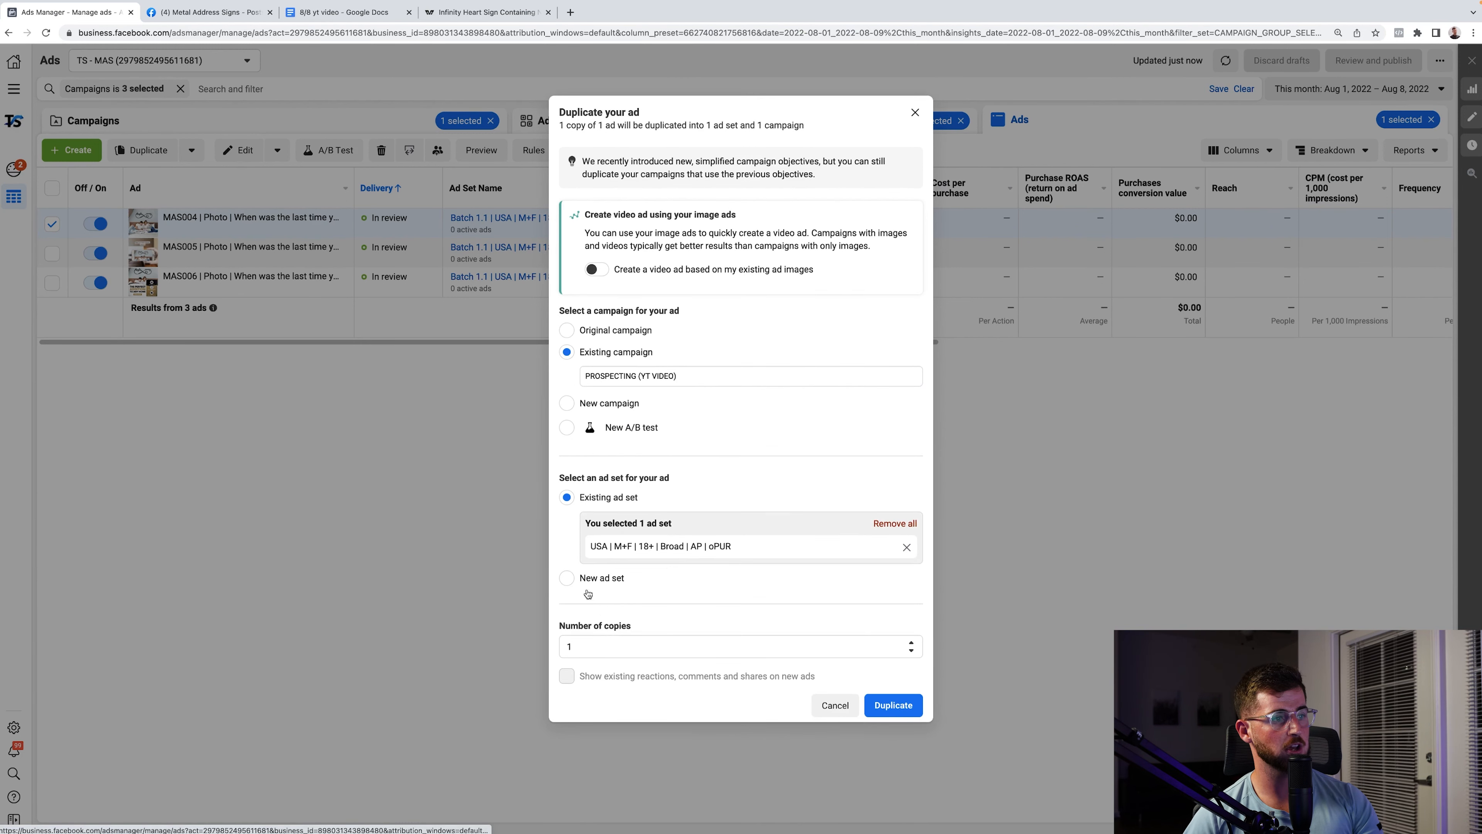
pyautogui.click(893, 705)
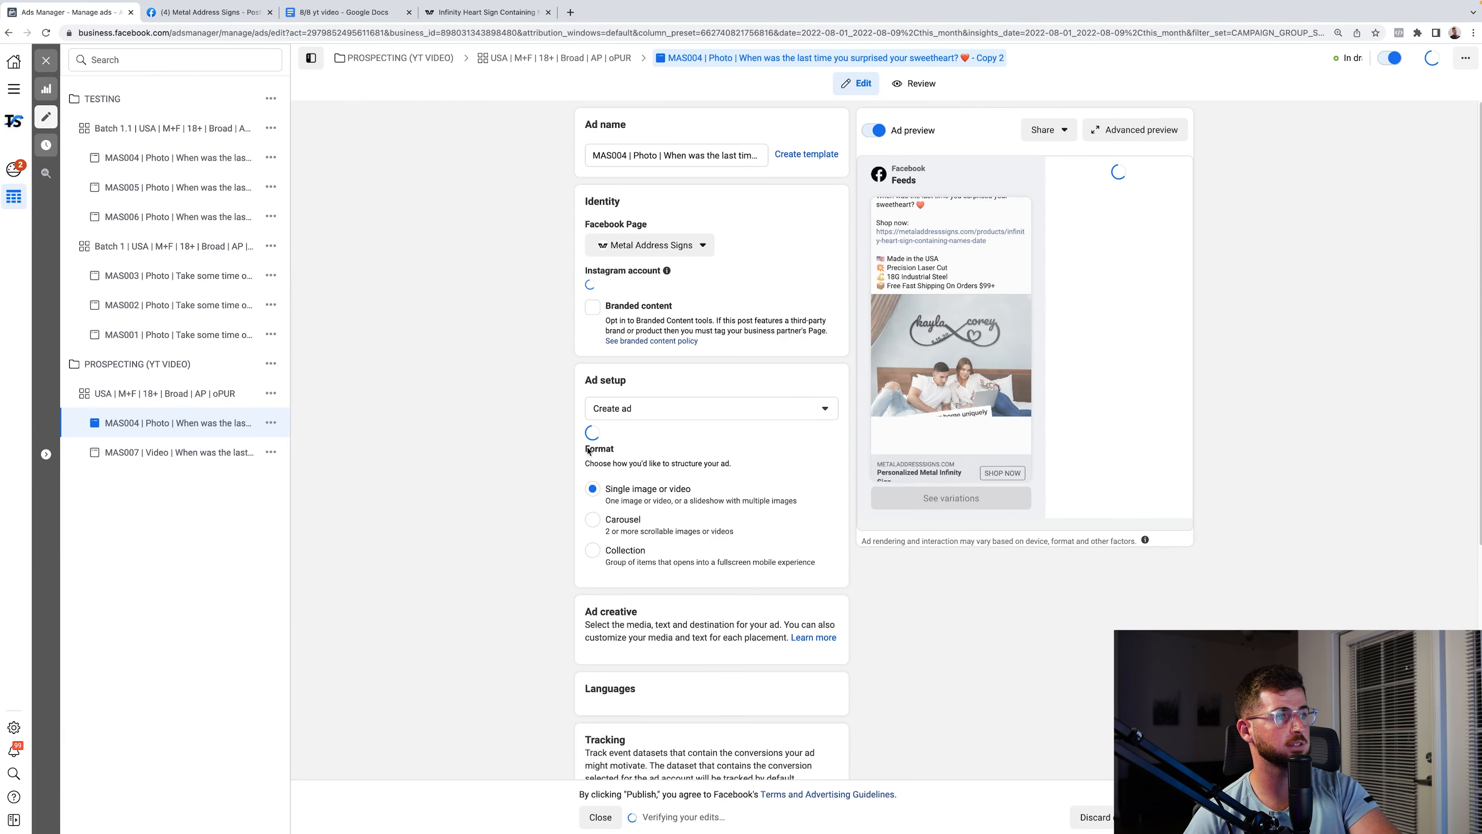
pyautogui.click(601, 817)
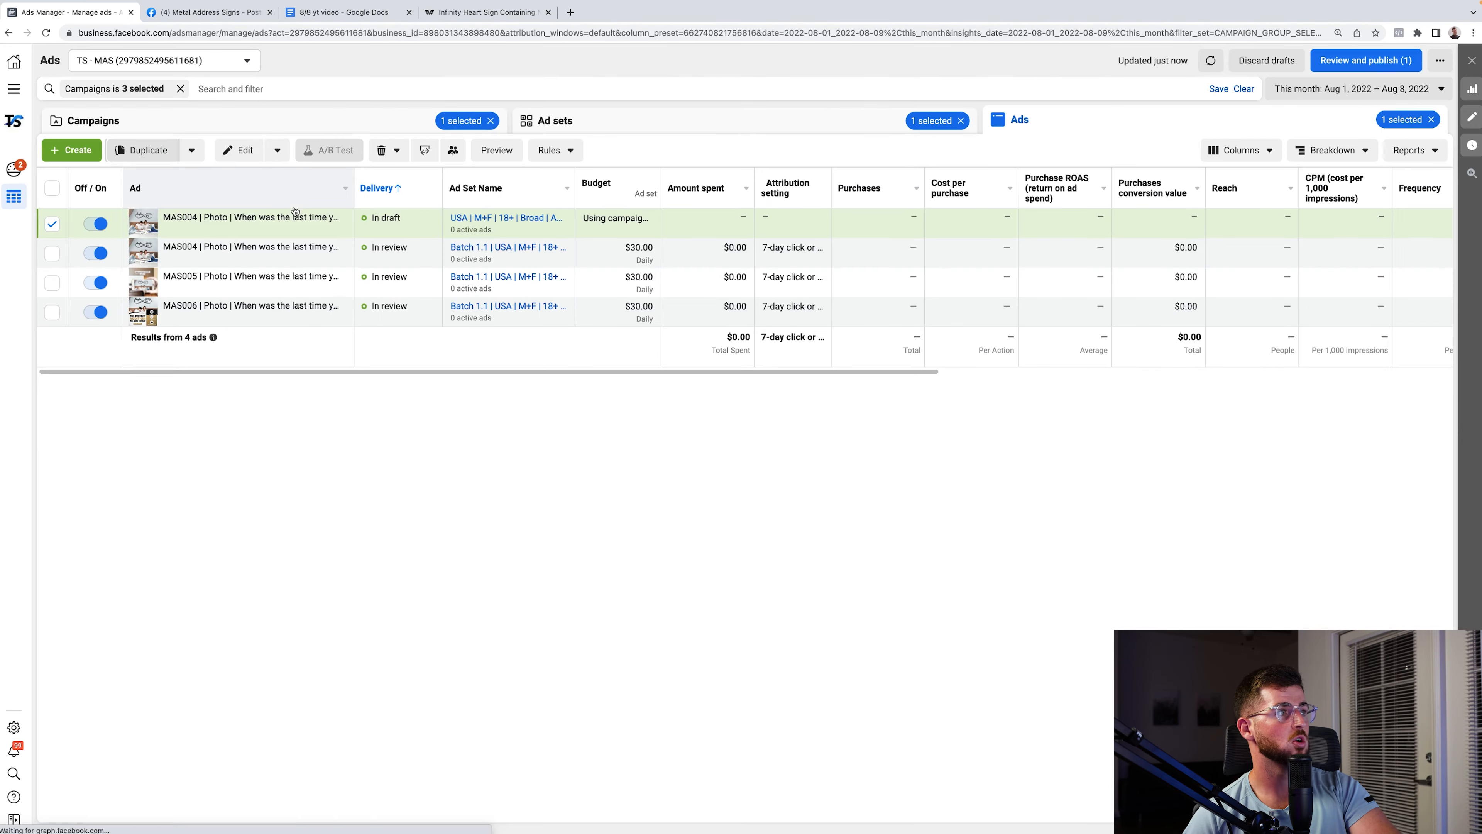
# - Publish the drafted MAS004 copy in the PROSPECTING (YT VIDEO) campaign
pyautogui.click(269, 125)
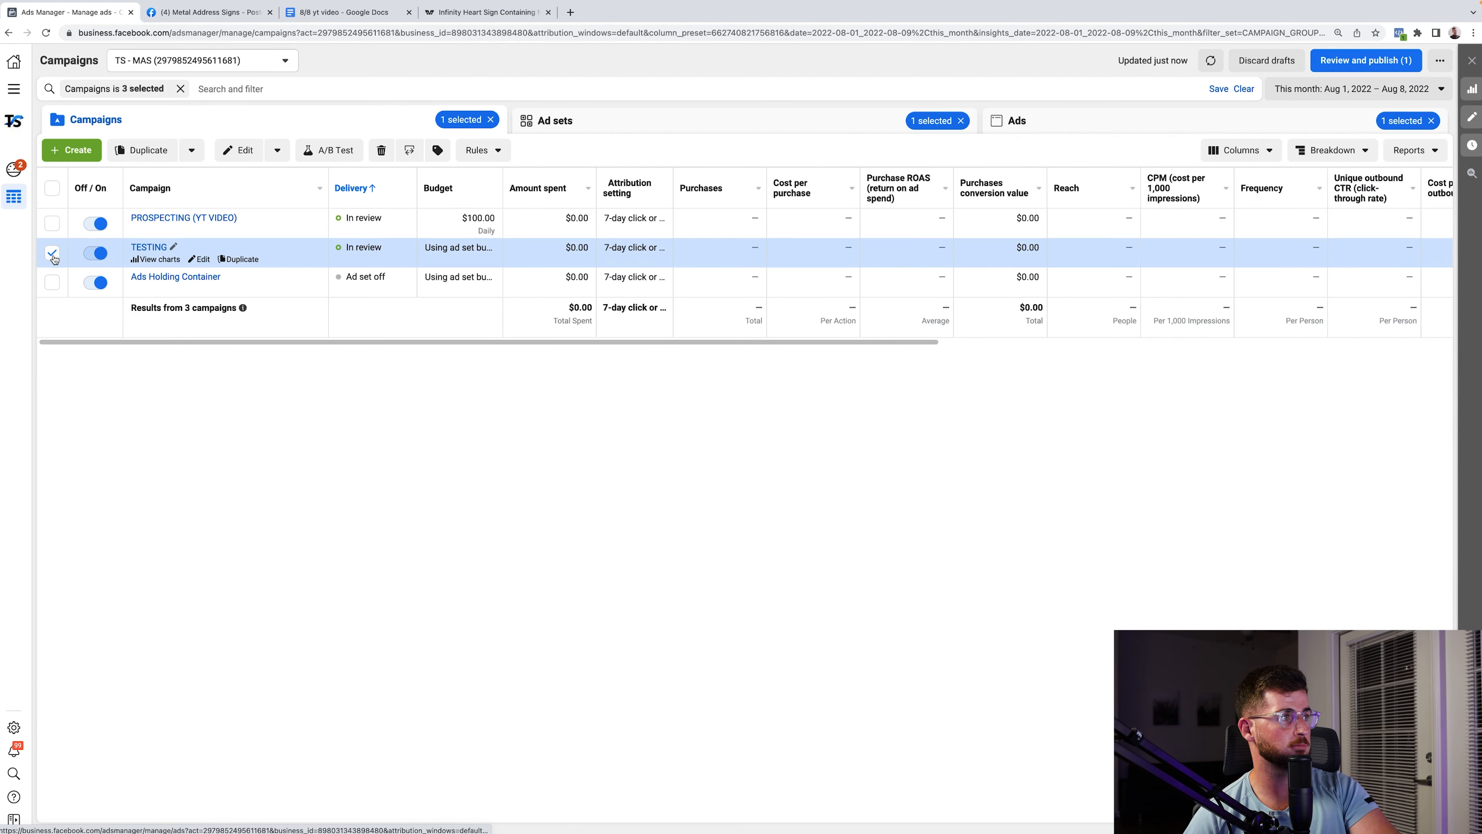
pyautogui.click(52, 252)
pyautogui.click(211, 219)
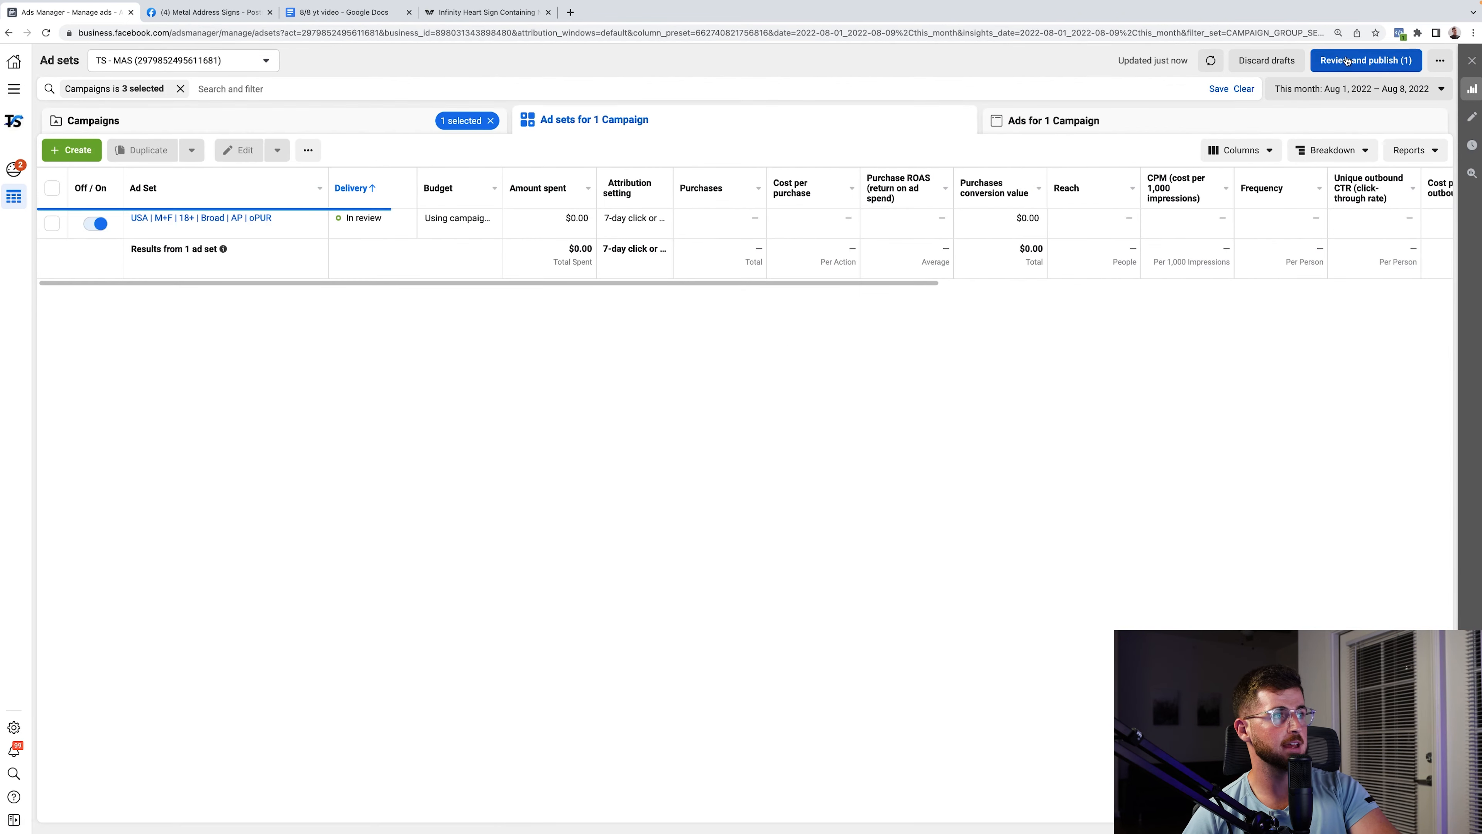
pyautogui.click(1366, 61)
pyautogui.click(933, 430)
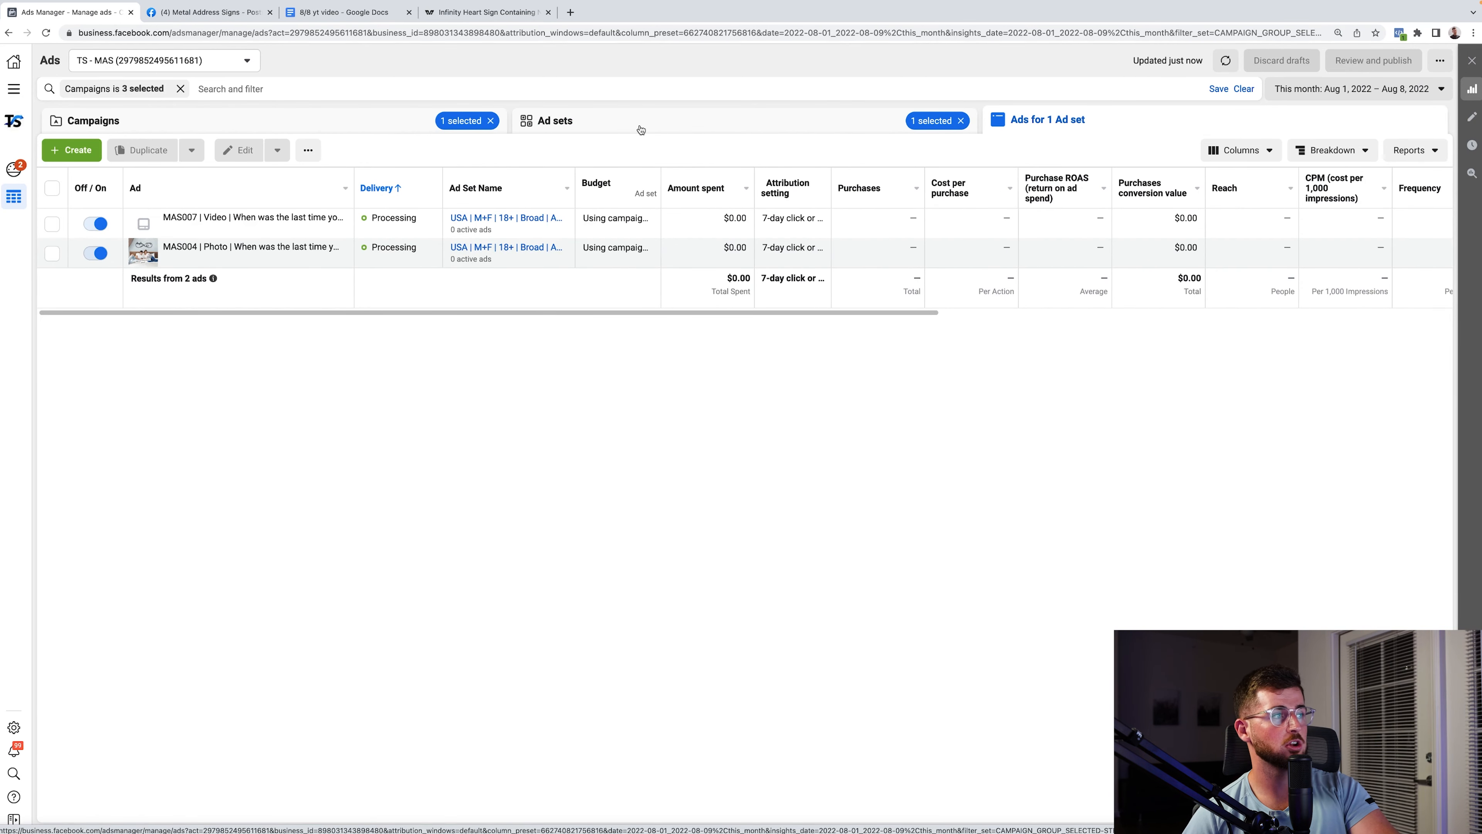
# - Return to the campaign list and examine the ads inside PROSPECTING (YT VIDEO)'s ad set
pyautogui.click(341, 123)
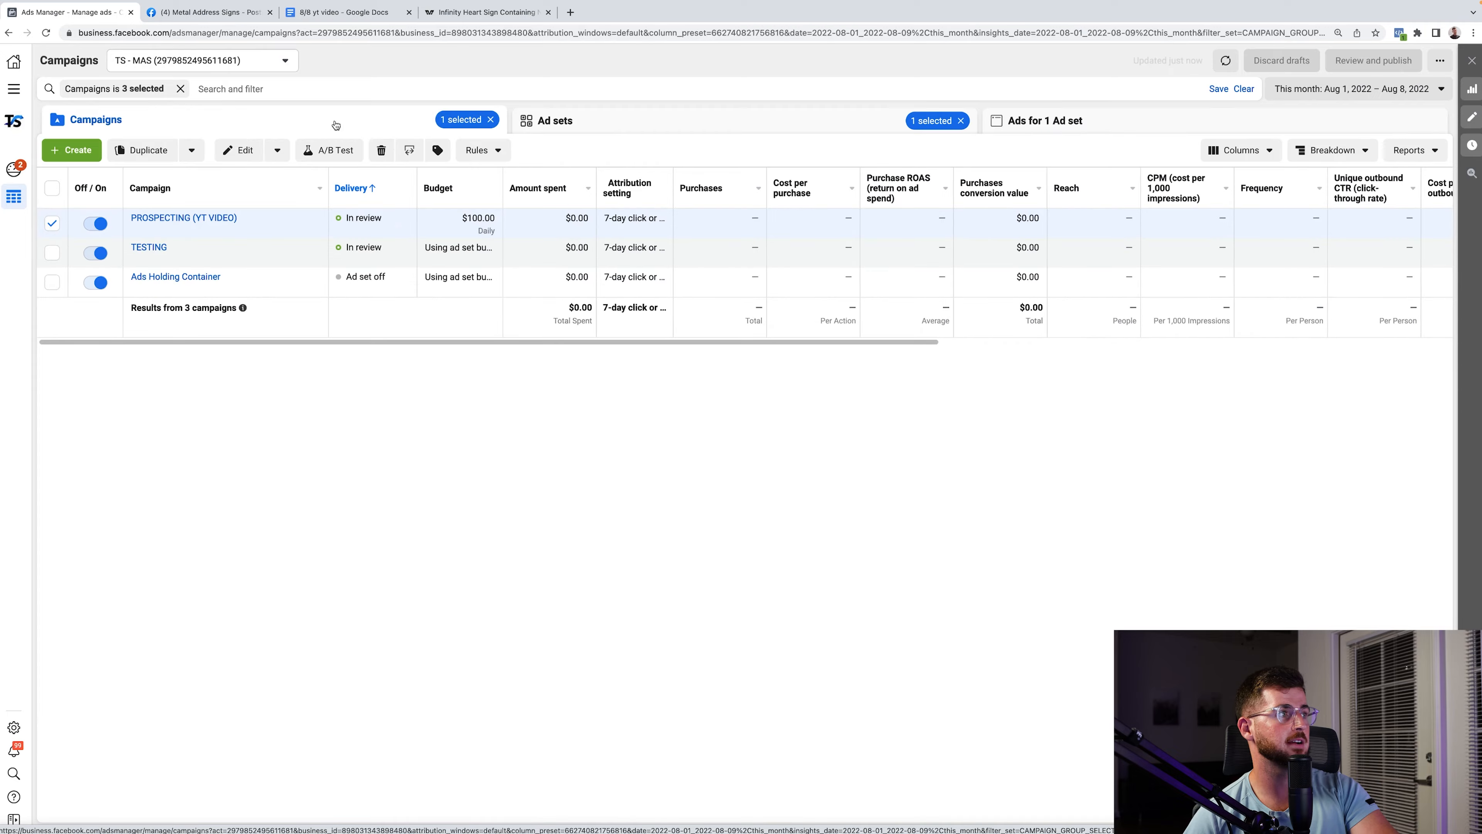
pyautogui.click(53, 225)
pyautogui.click(52, 223)
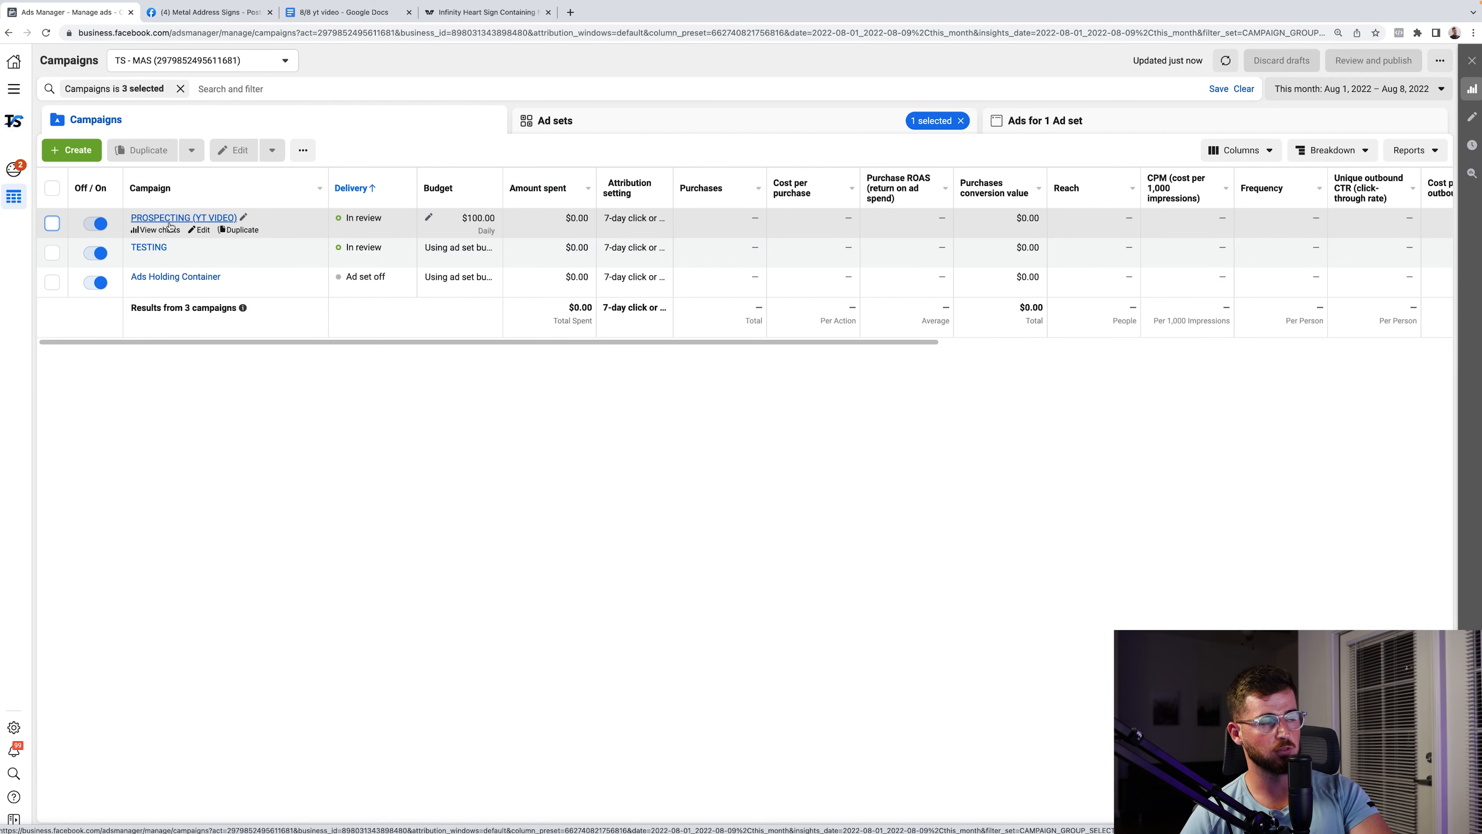
pyautogui.click(165, 218)
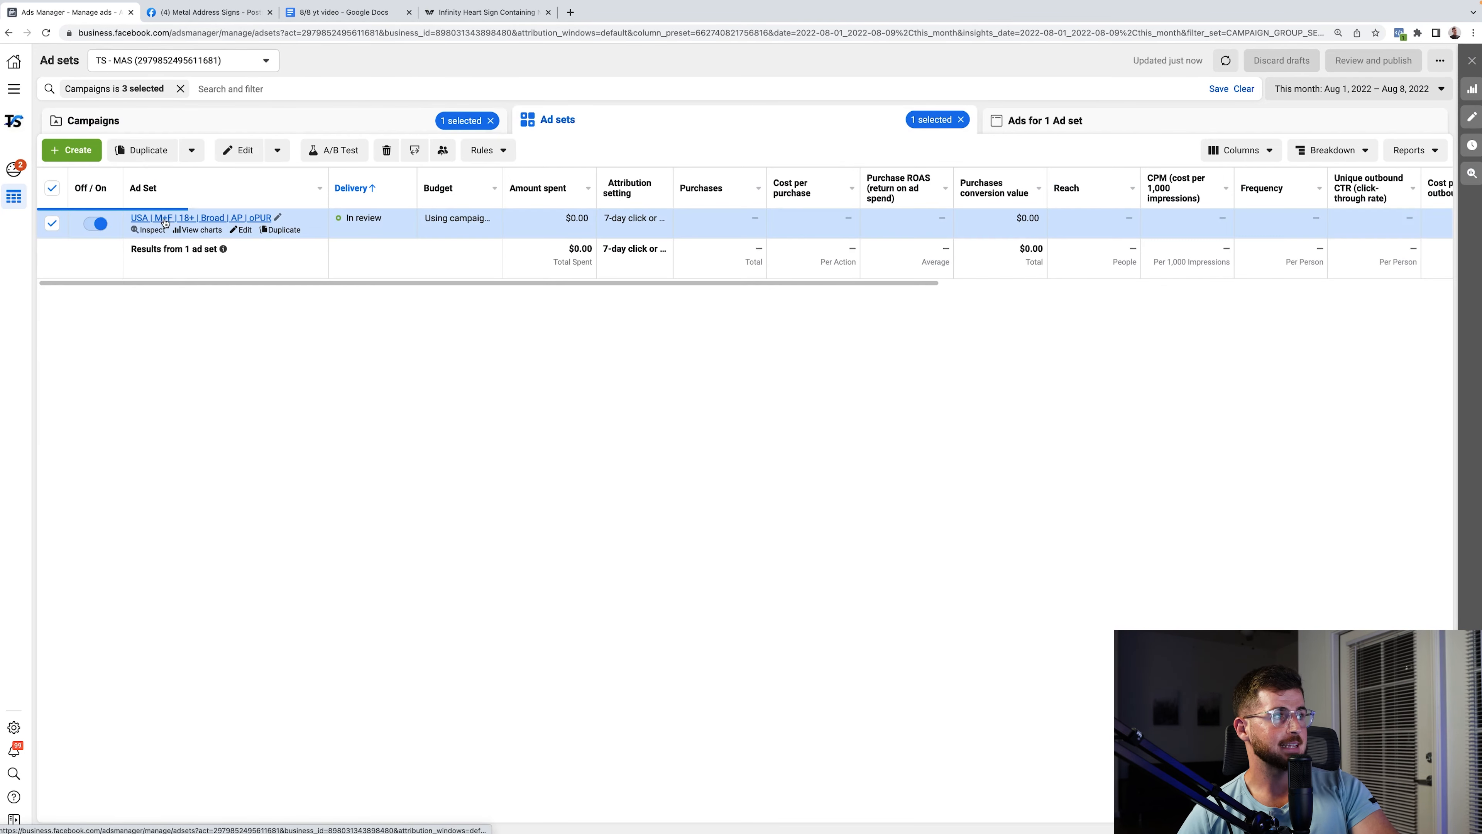
pyautogui.click(164, 219)
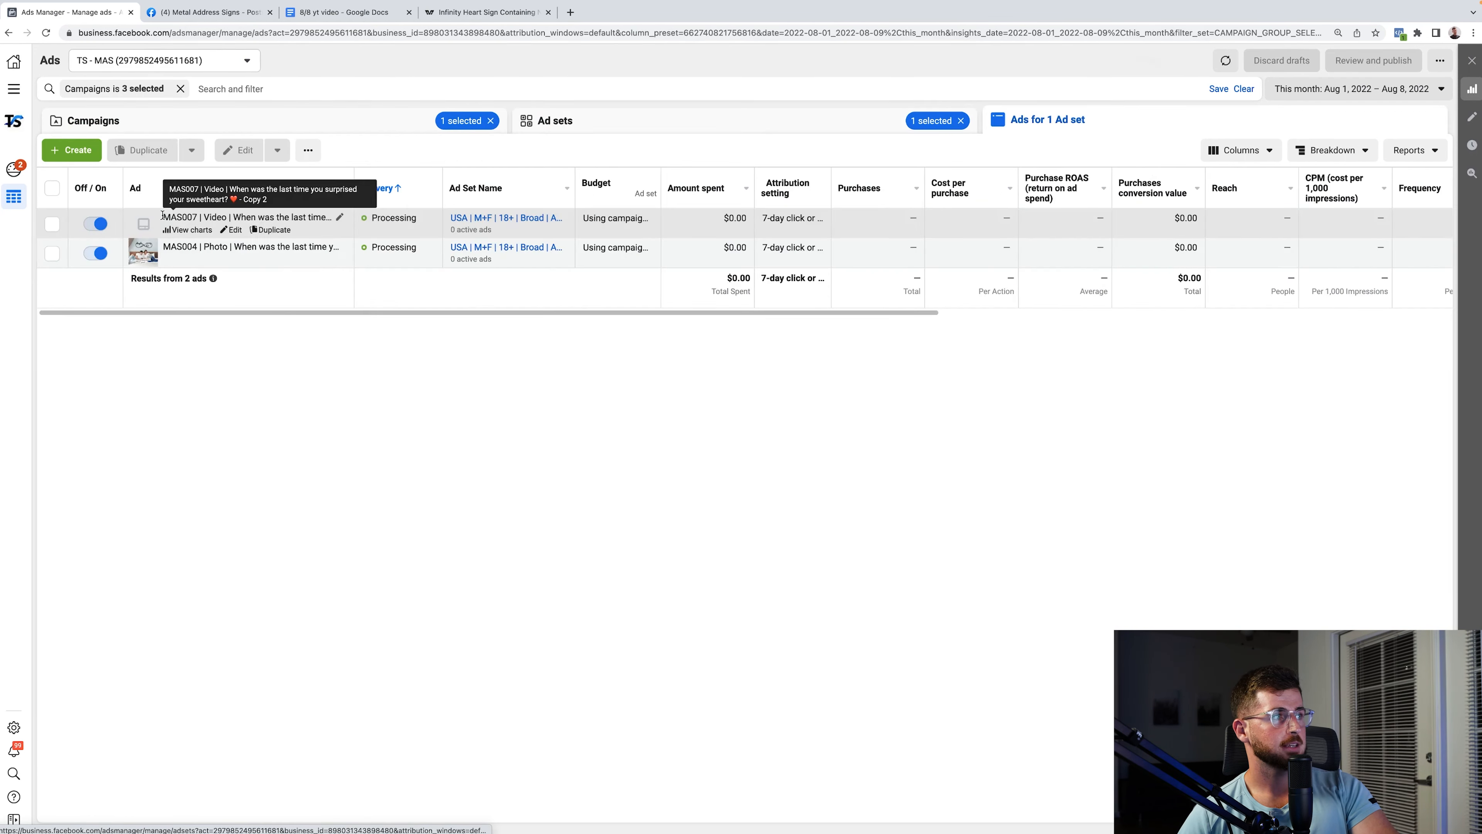
# - Return to the campaign list and reopen PROSPECTING (YT VIDEO)'s USA | M+F | 18+ | Broad | AP | oPUR ad set to view its ads
pyautogui.click(566, 122)
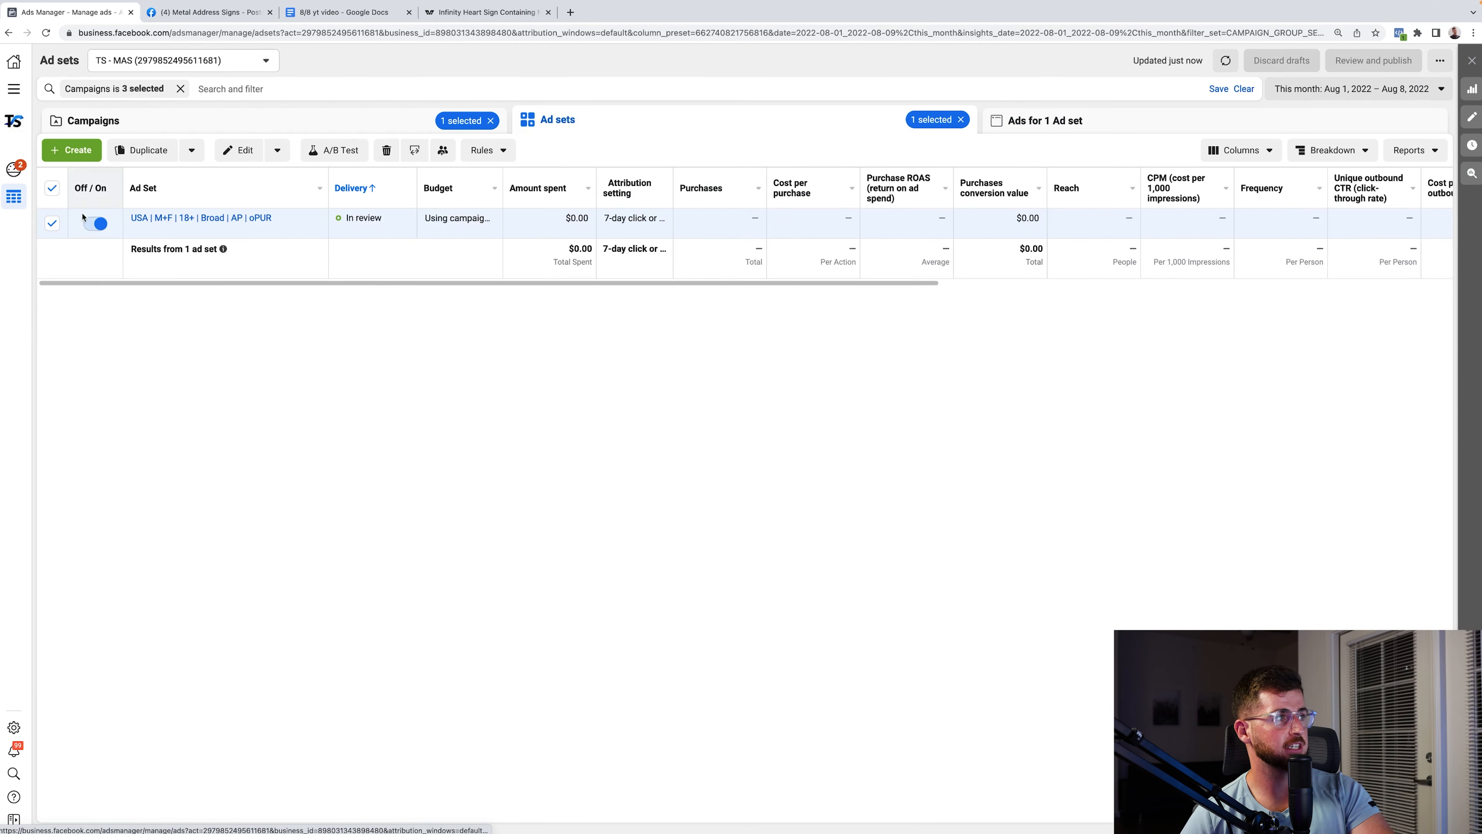
pyautogui.click(401, 124)
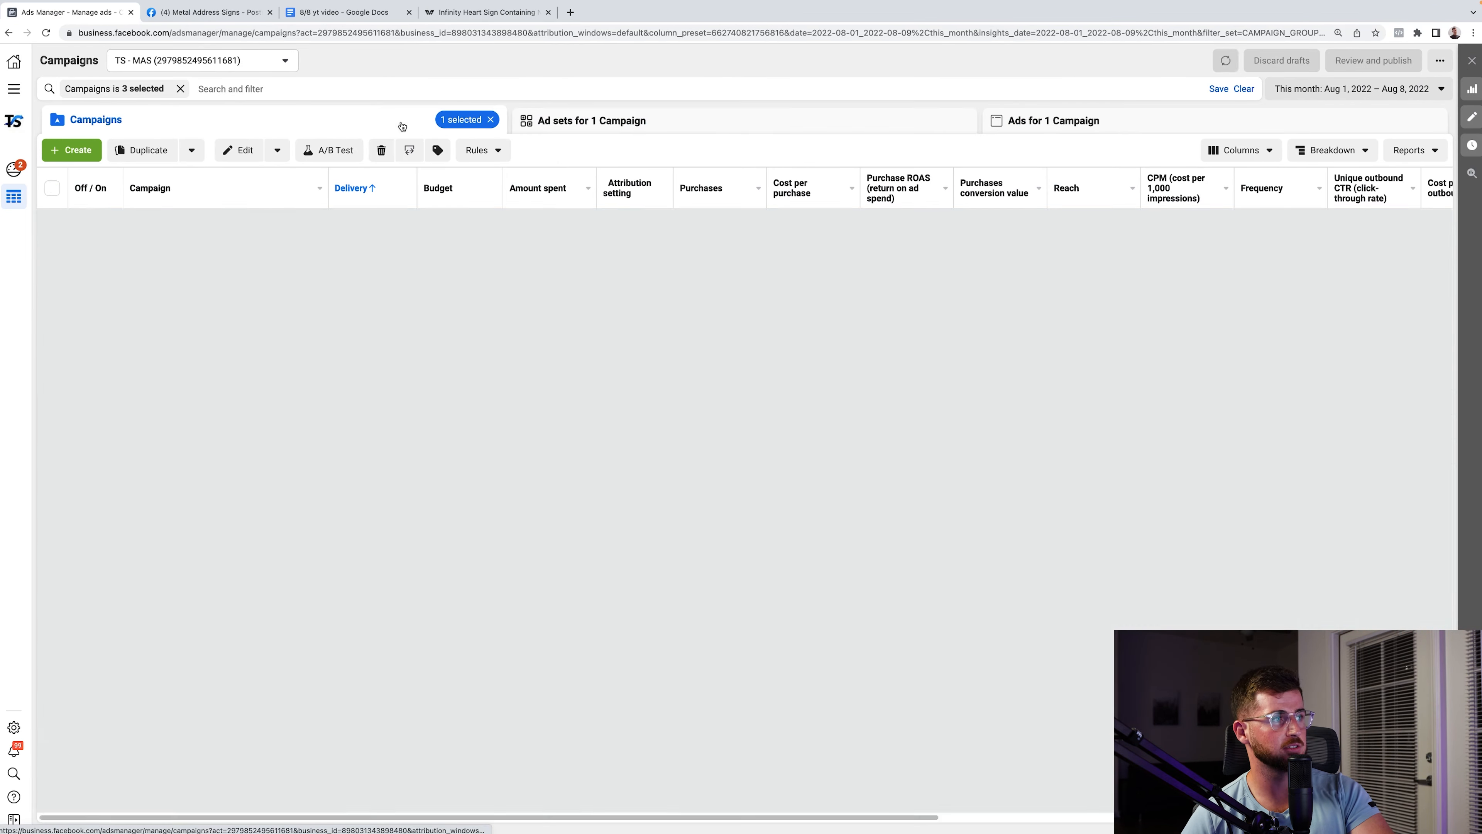
pyautogui.click(52, 223)
pyautogui.click(52, 223)
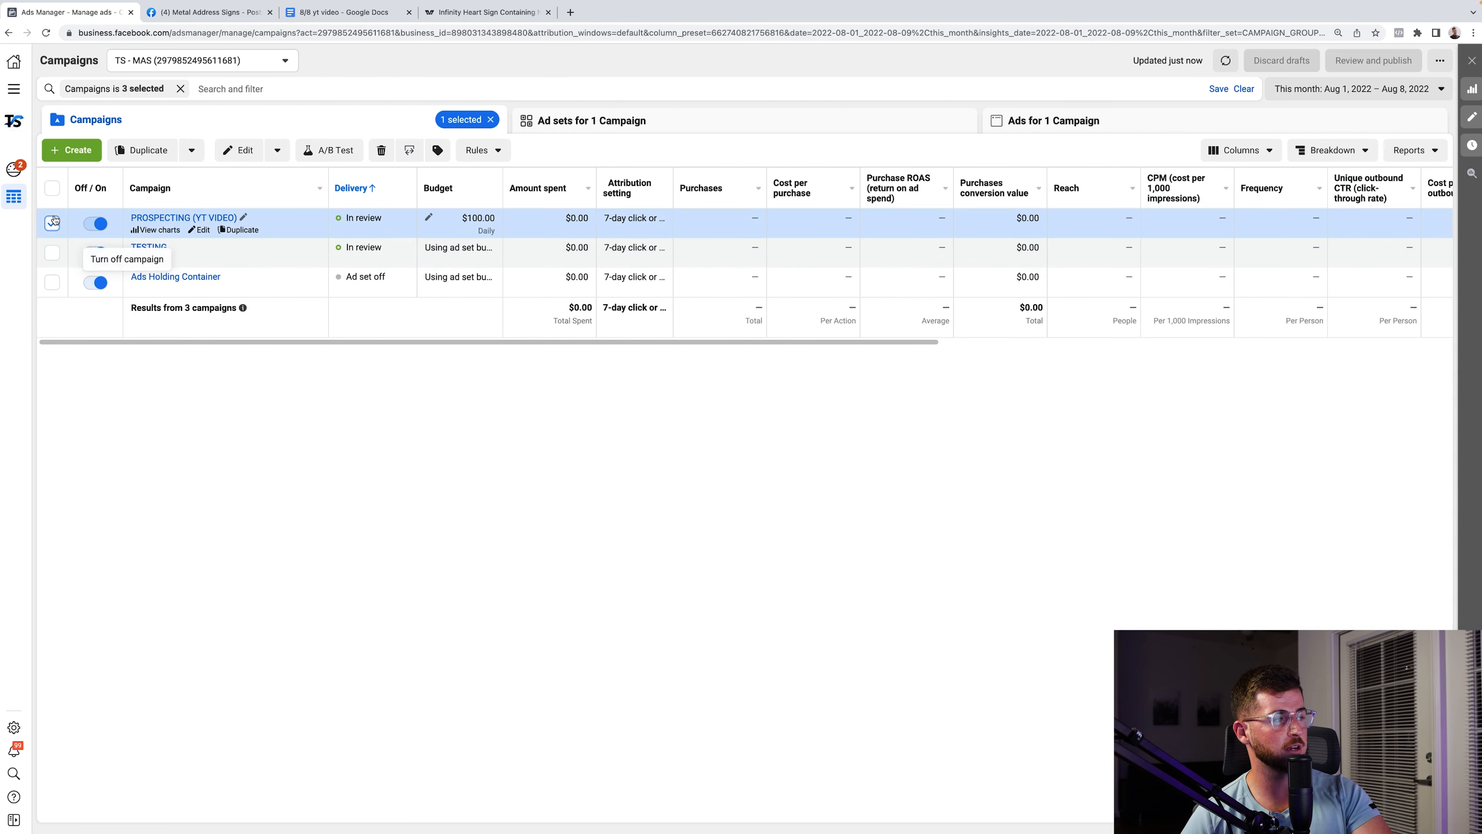
pyautogui.click(172, 218)
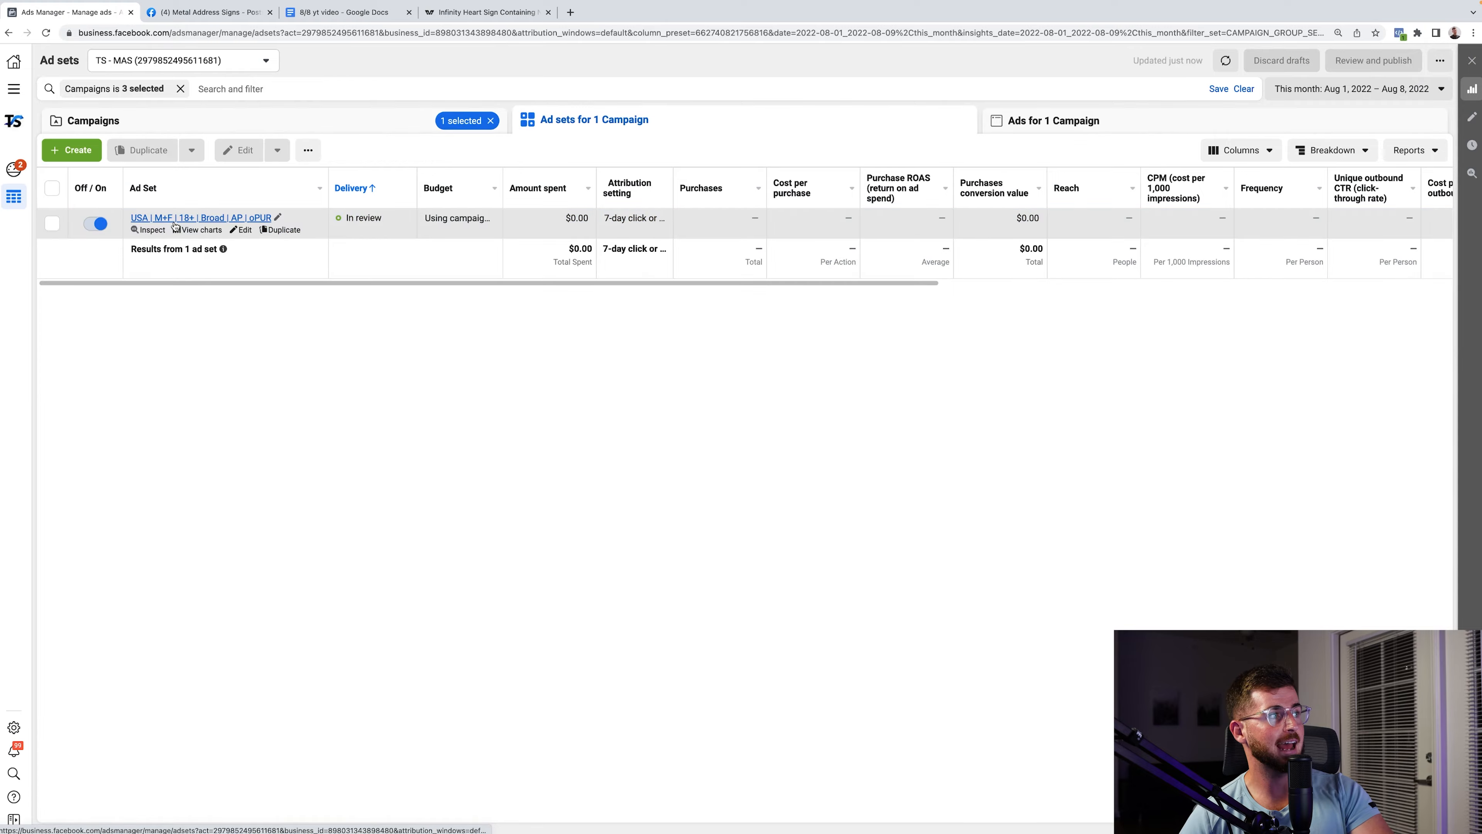
pyautogui.click(173, 219)
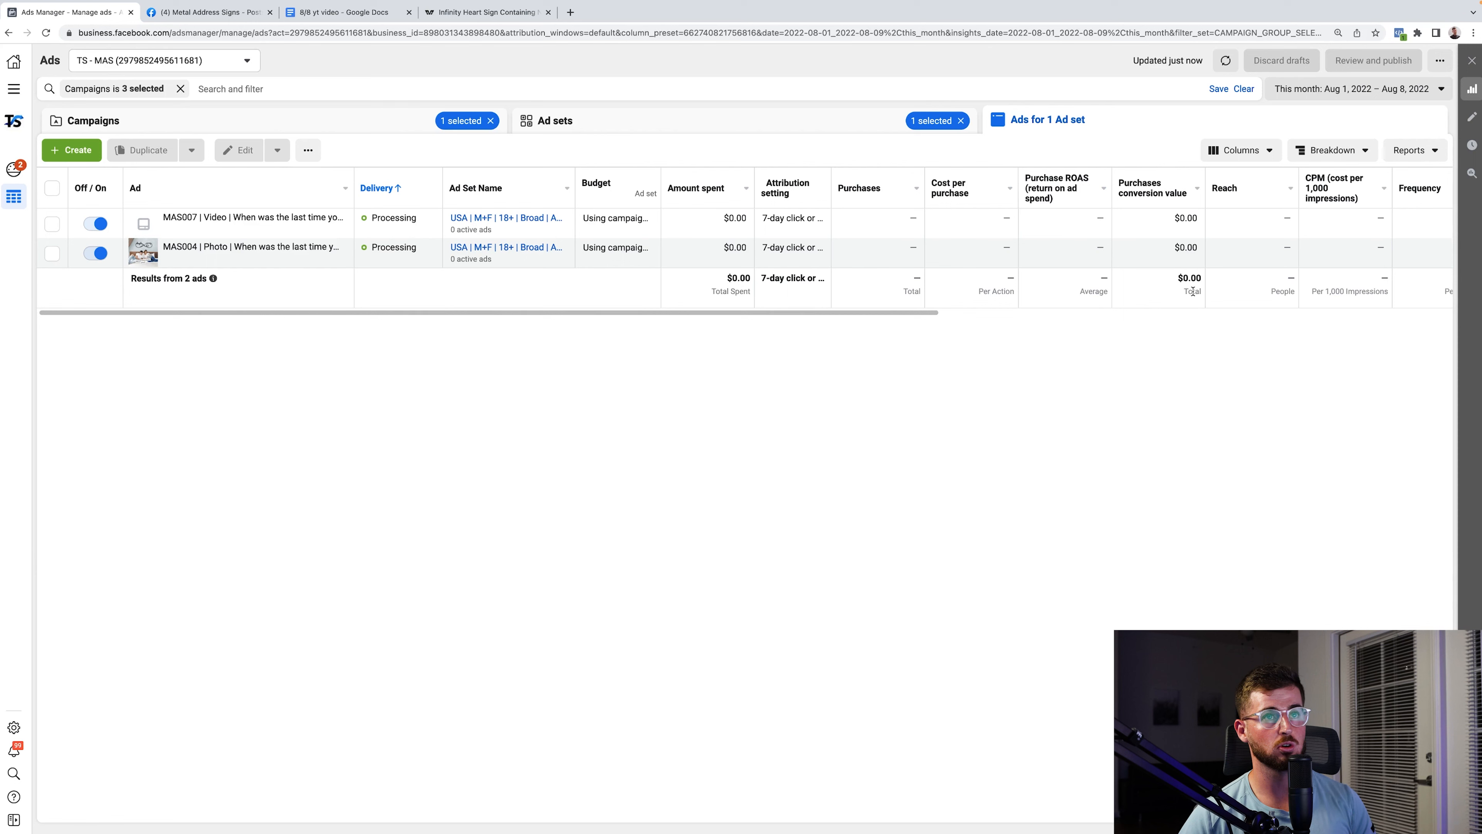
# - Set the reporting date range to Last 7 days for the ads in PROSPECTING (YT VIDEO)'s ad set
pyautogui.click(1394, 91)
pyautogui.click(1392, 202)
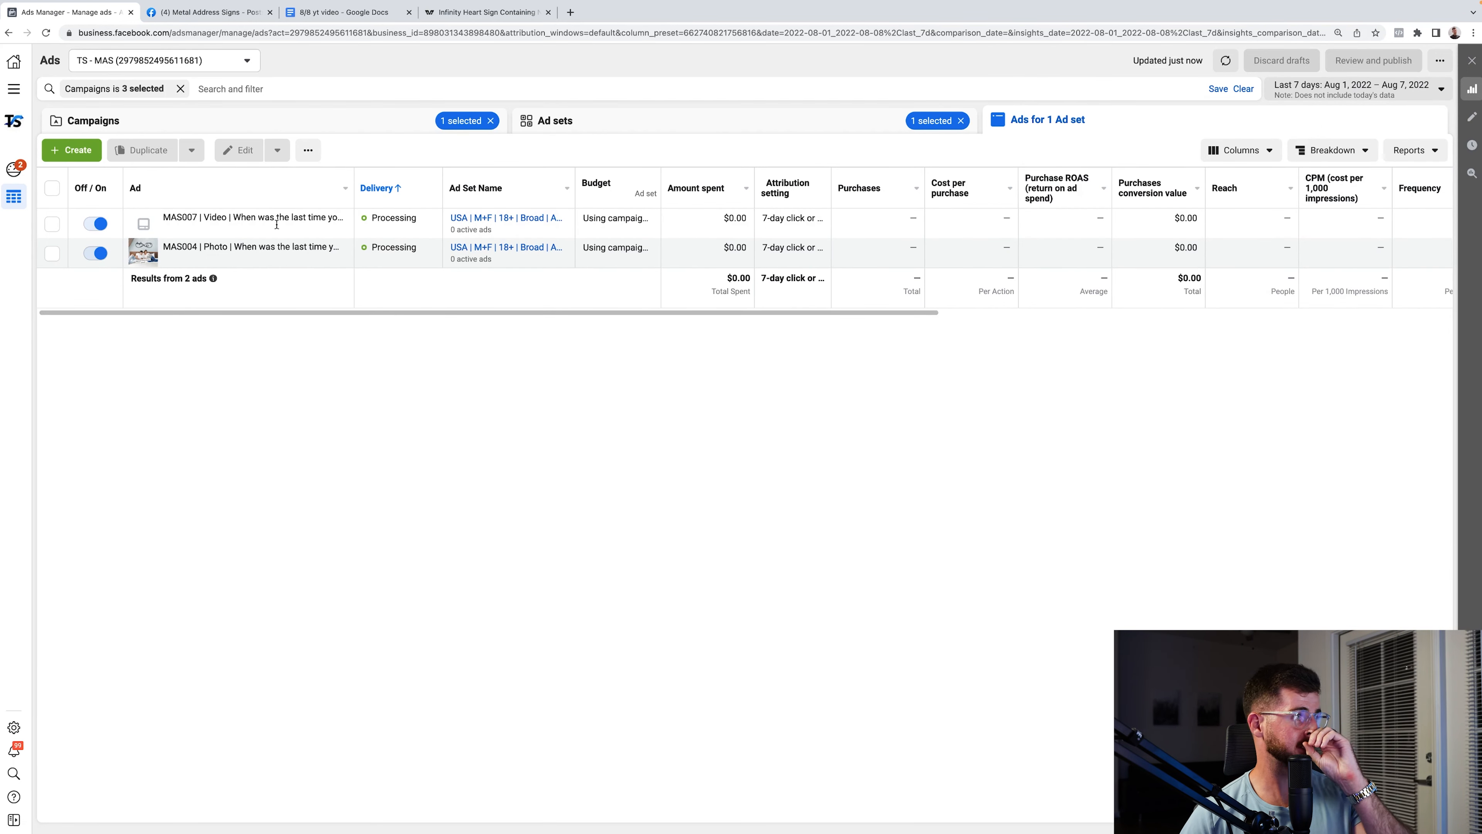
pyautogui.moveTo(245, 230)
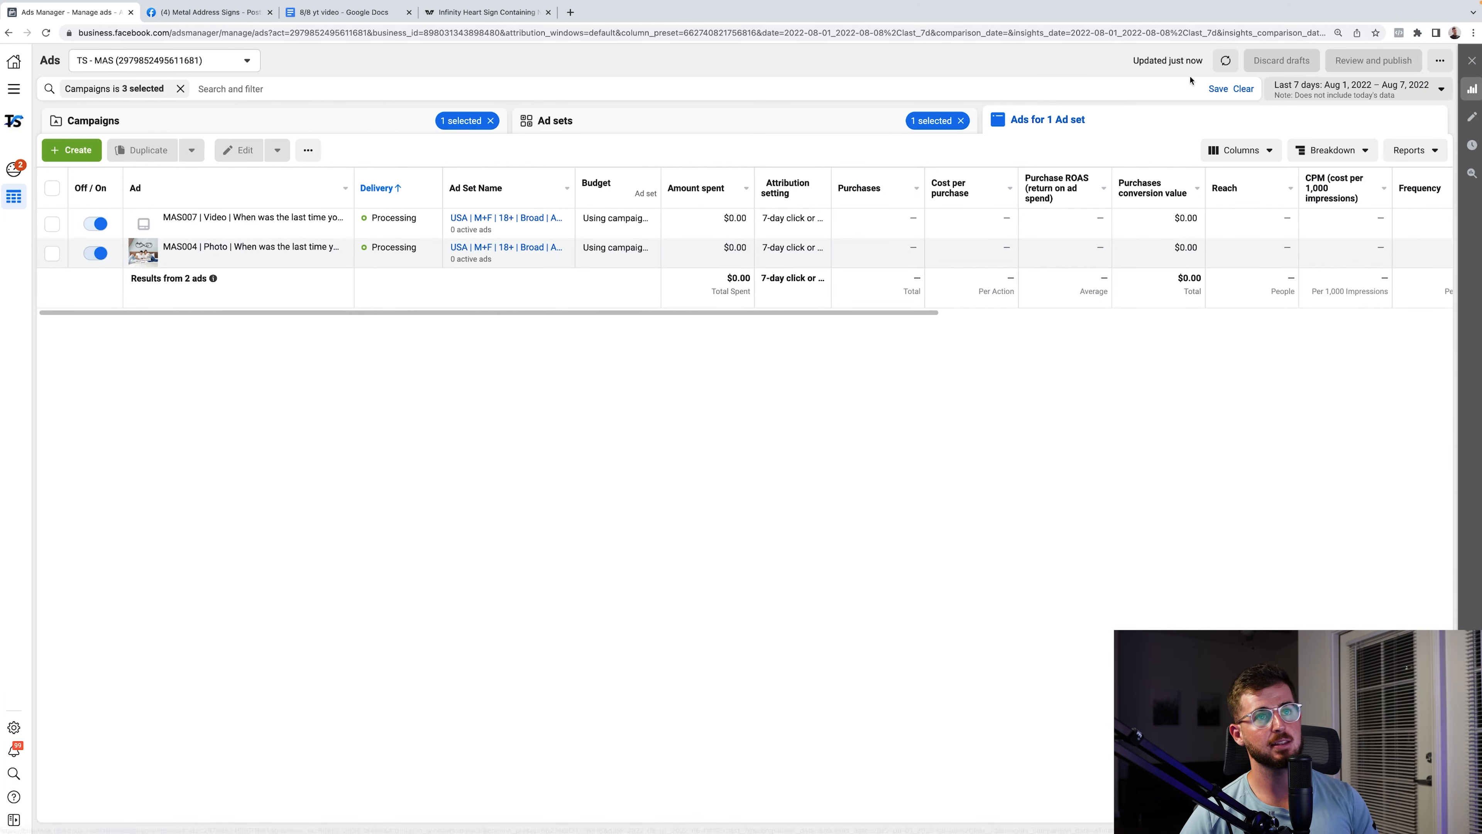
# - Set the campaign list's reporting date range to Today and deselect the PROSPECTING (YT VIDEO) campaign
pyautogui.click(605, 125)
pyautogui.click(375, 133)
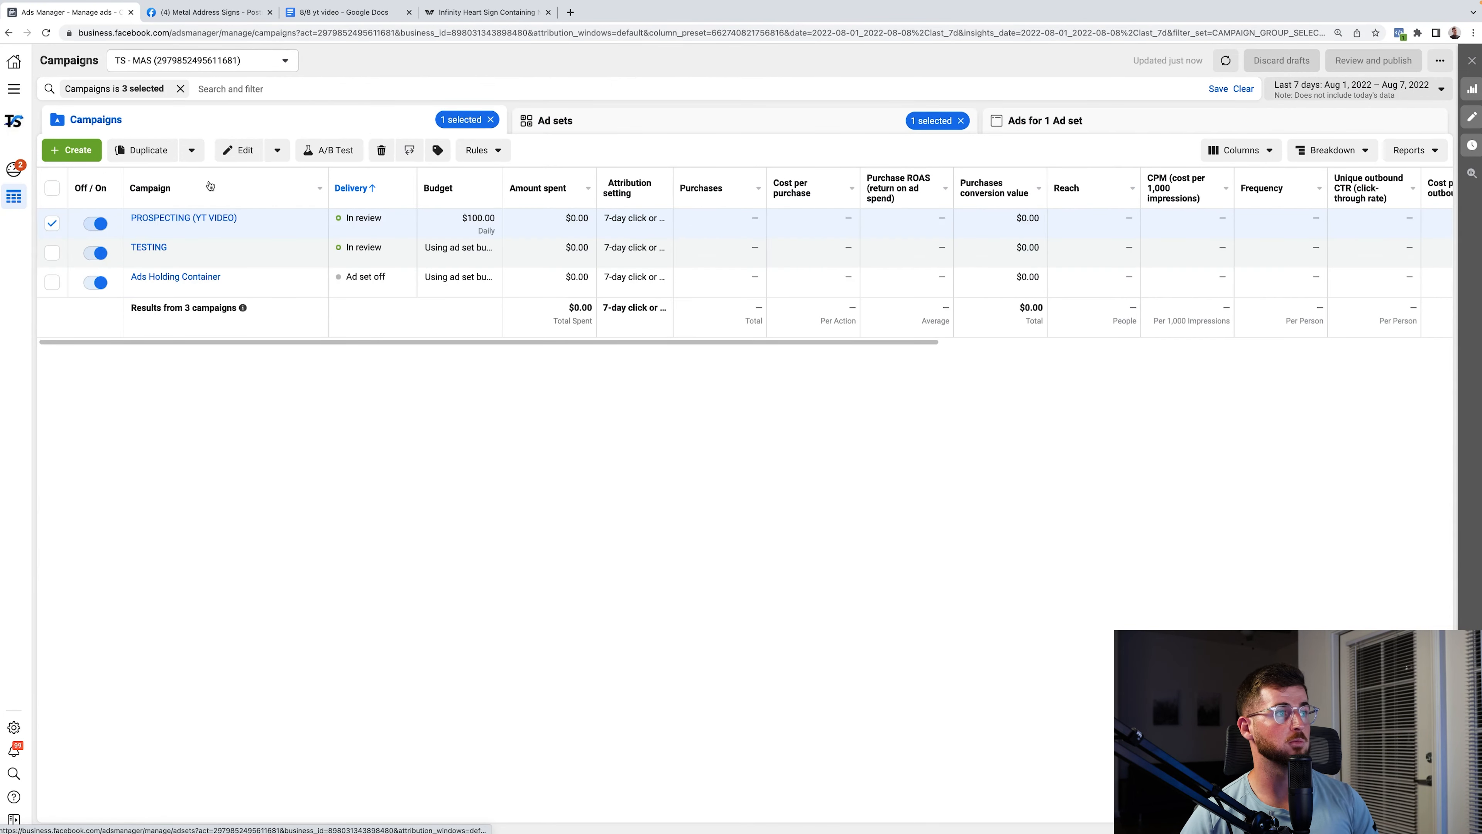
pyautogui.click(1371, 98)
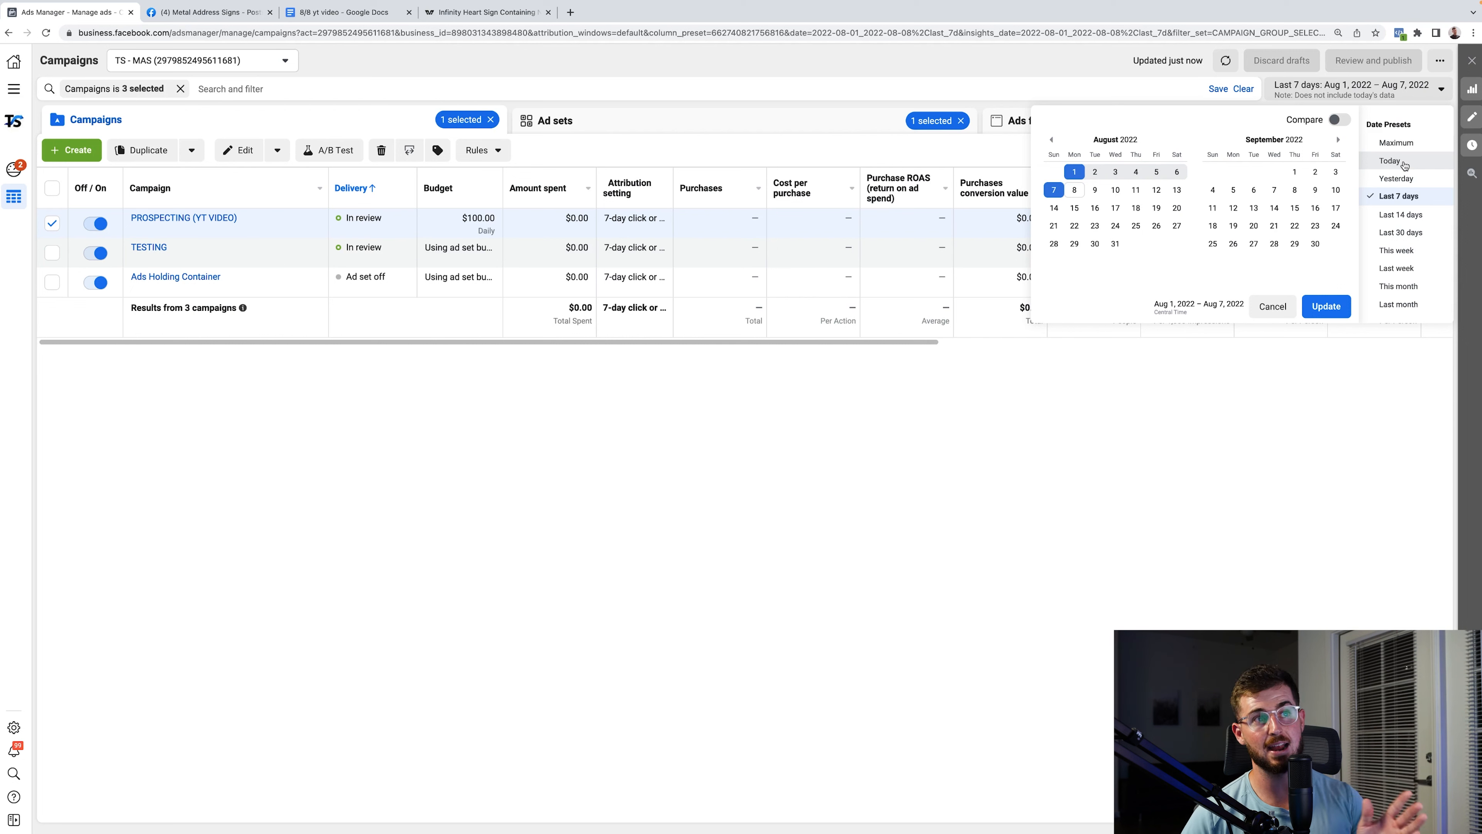
pyautogui.click(1391, 161)
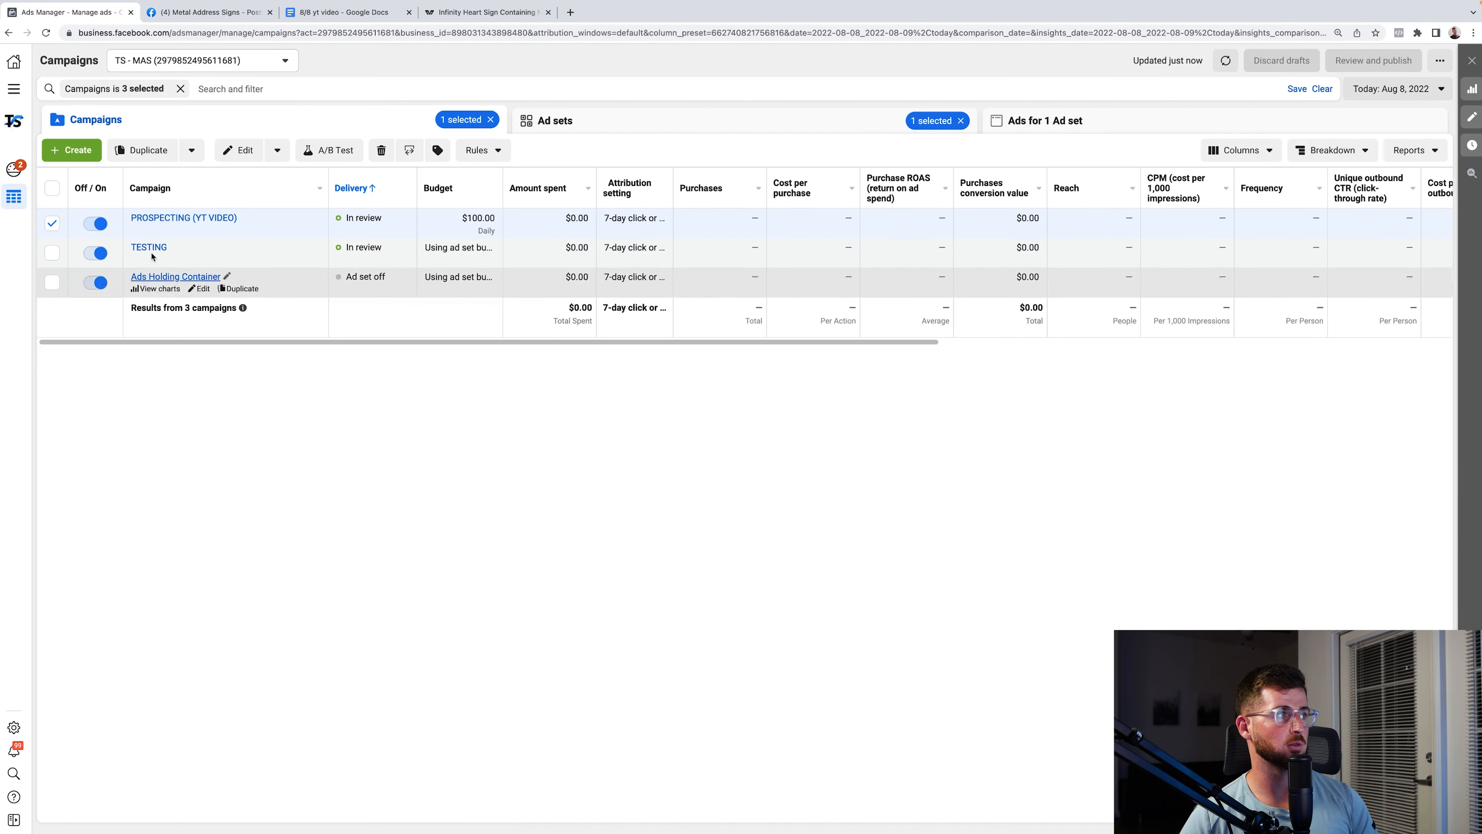
pyautogui.click(53, 224)
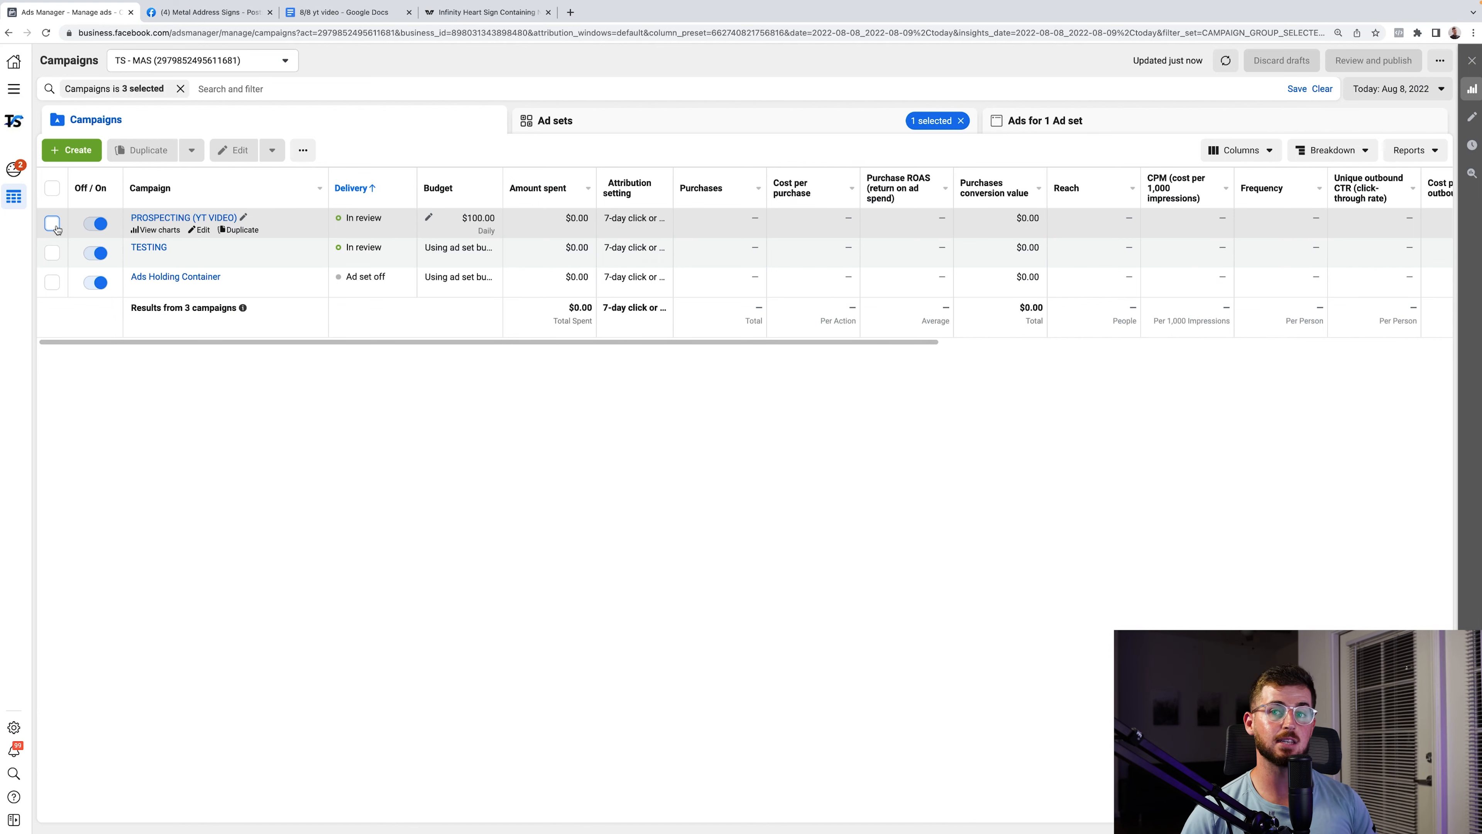
# - Review the contents of Ads Holding Container, TESTING and PROSPECTING (YT VIDEO), and return to the campaign list
pyautogui.click(170, 275)
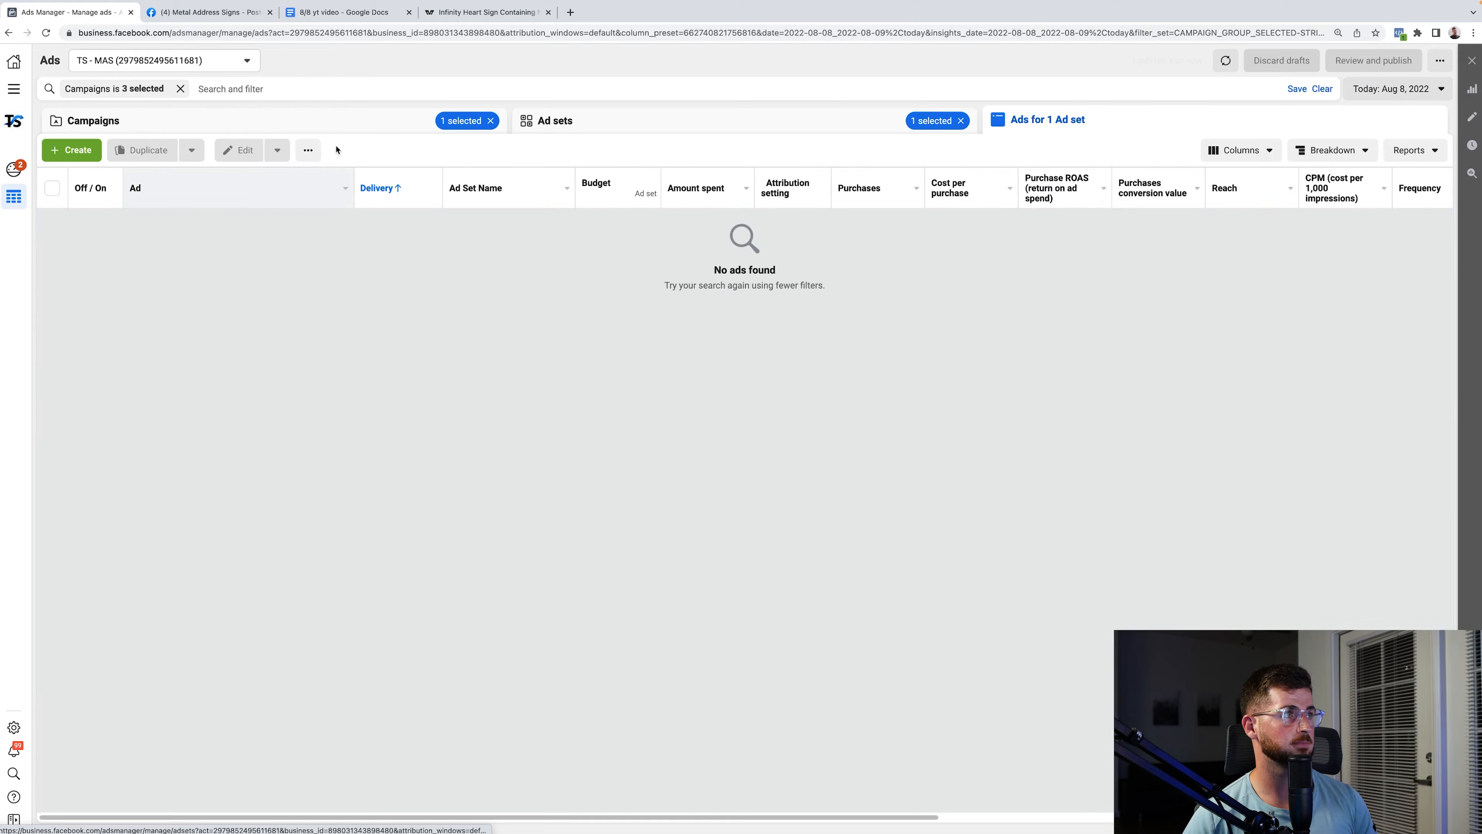
pyautogui.click(374, 128)
pyautogui.click(152, 248)
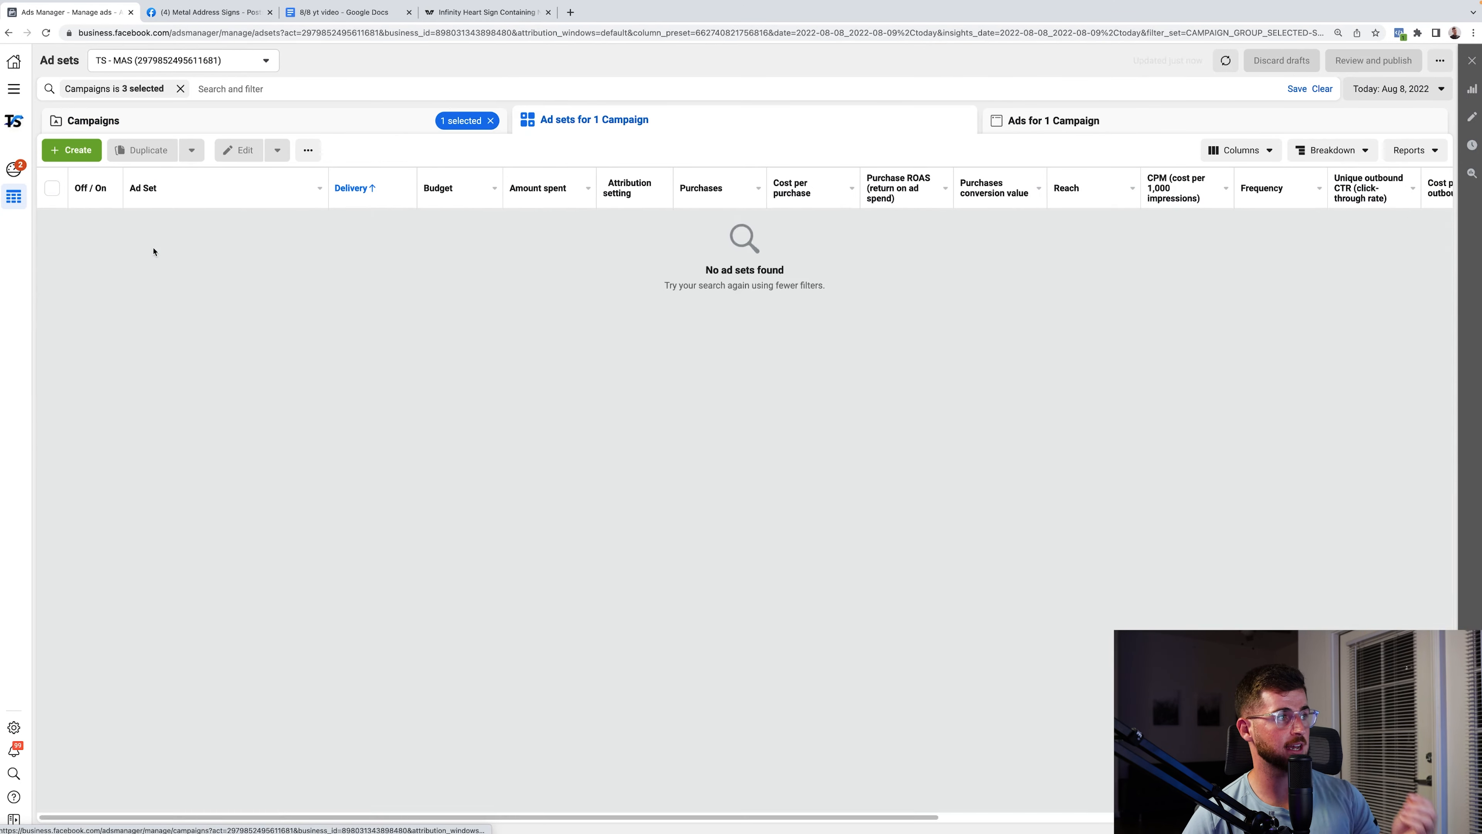
pyautogui.click(368, 127)
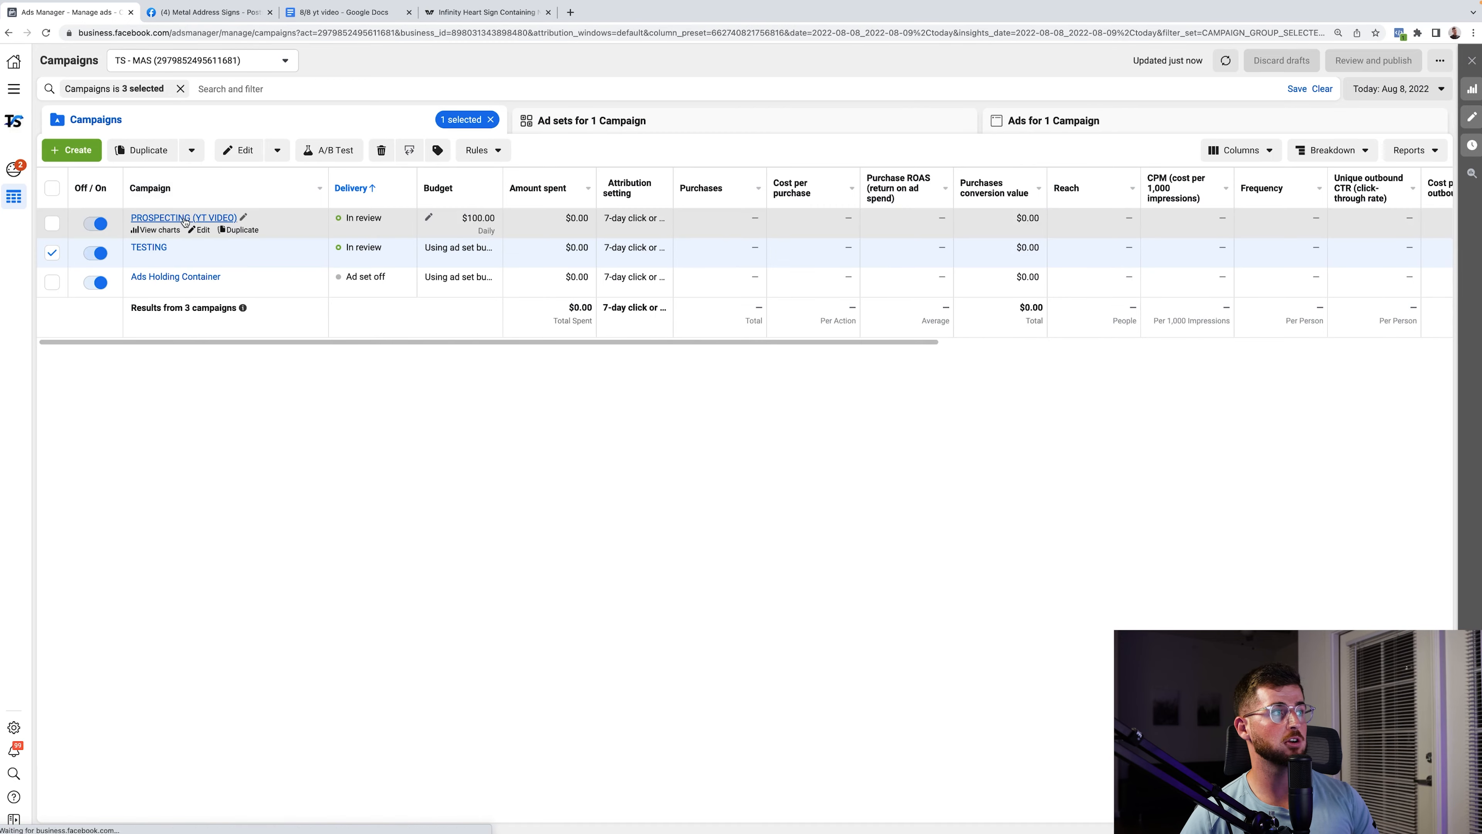
pyautogui.click(185, 219)
pyautogui.click(184, 219)
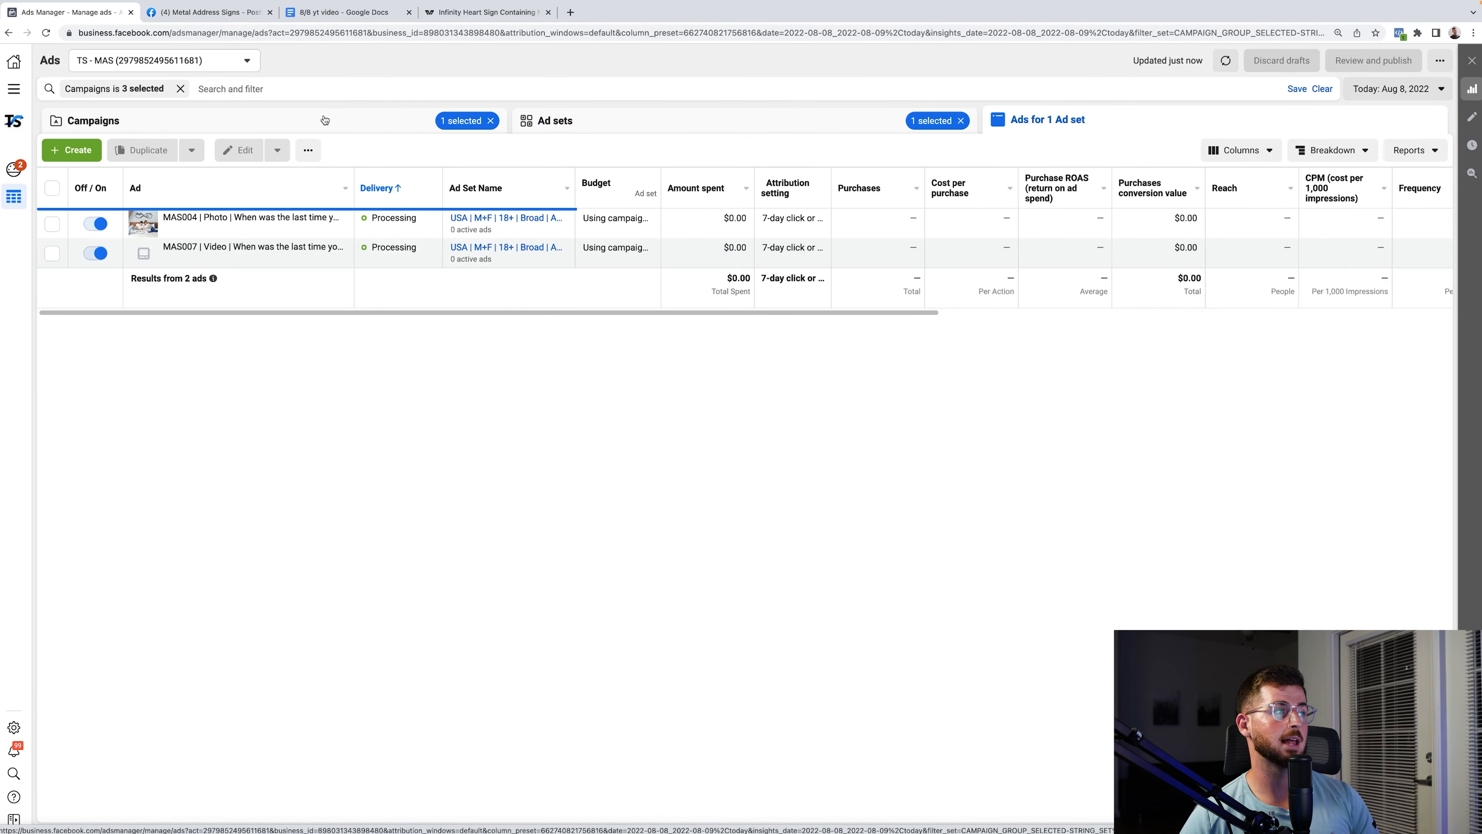
pyautogui.click(325, 121)
pyautogui.click(50, 226)
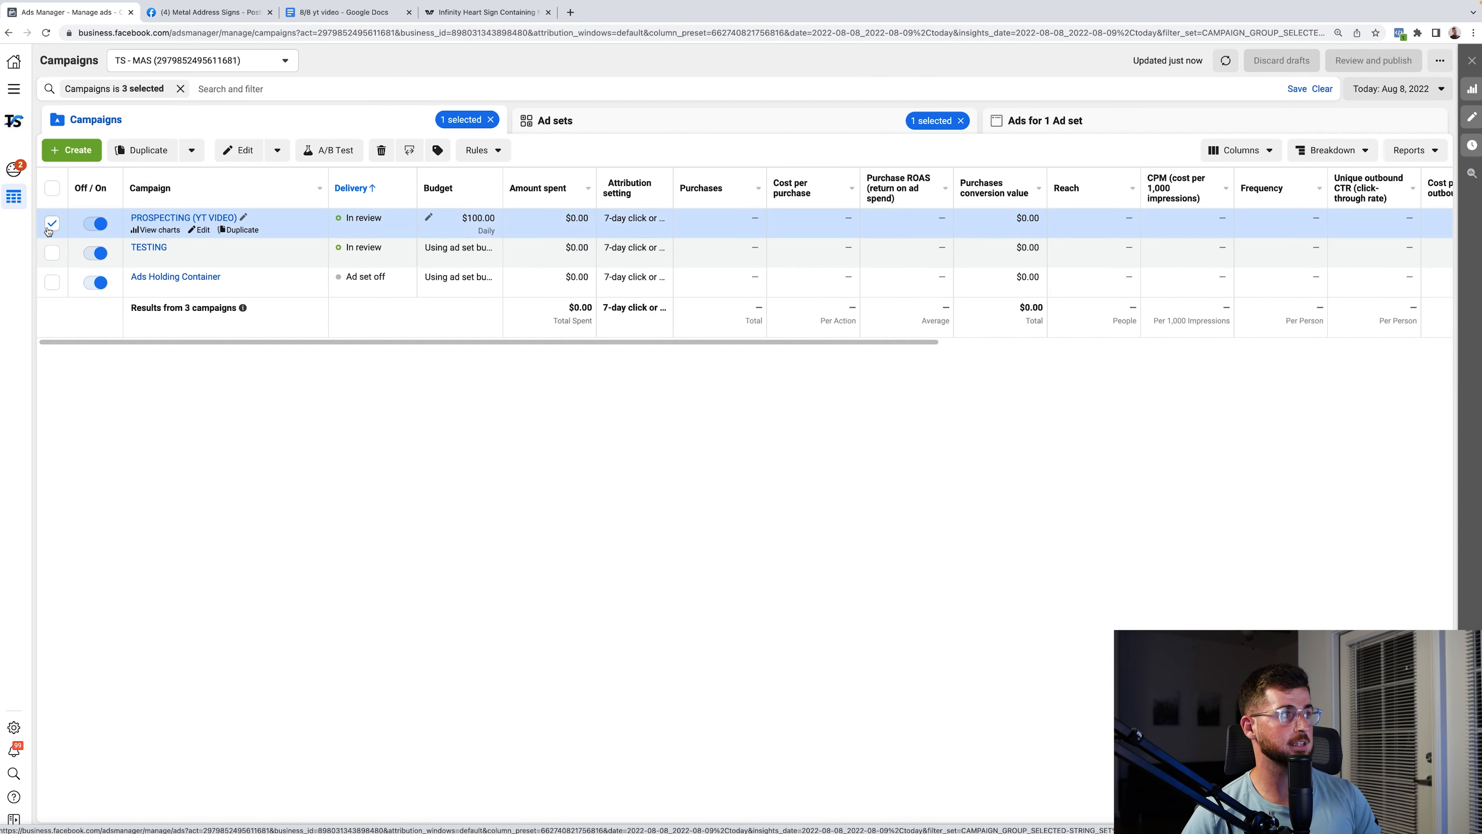